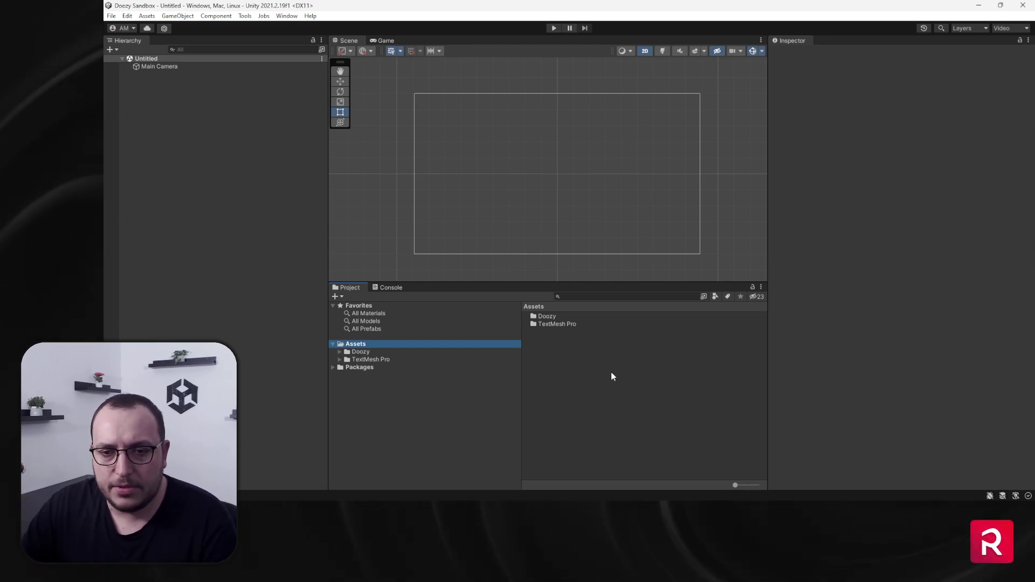
- Create a folder named _Demo in the project's Assets folder
right_click(587, 368)
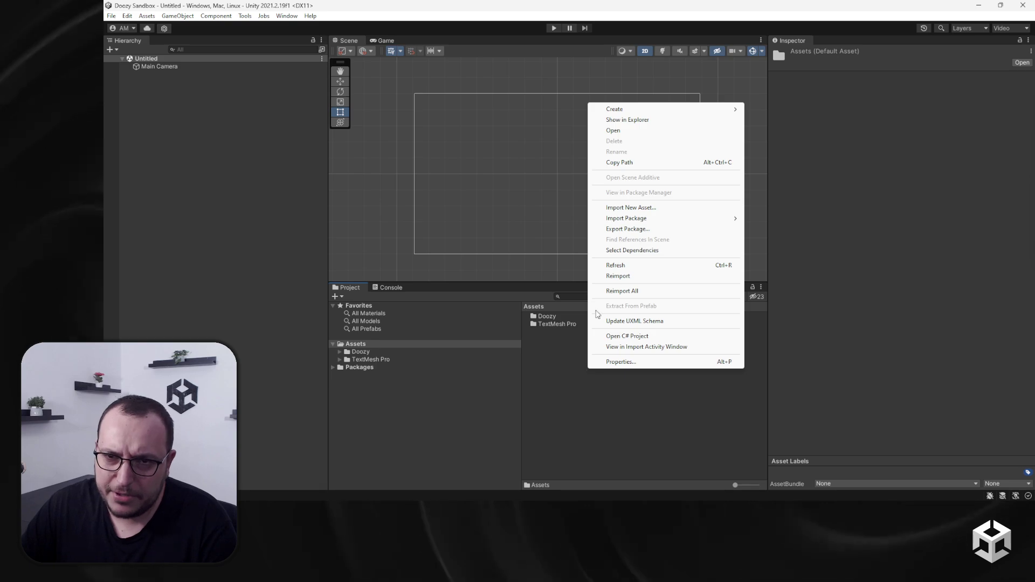
mouse_move(658, 110)
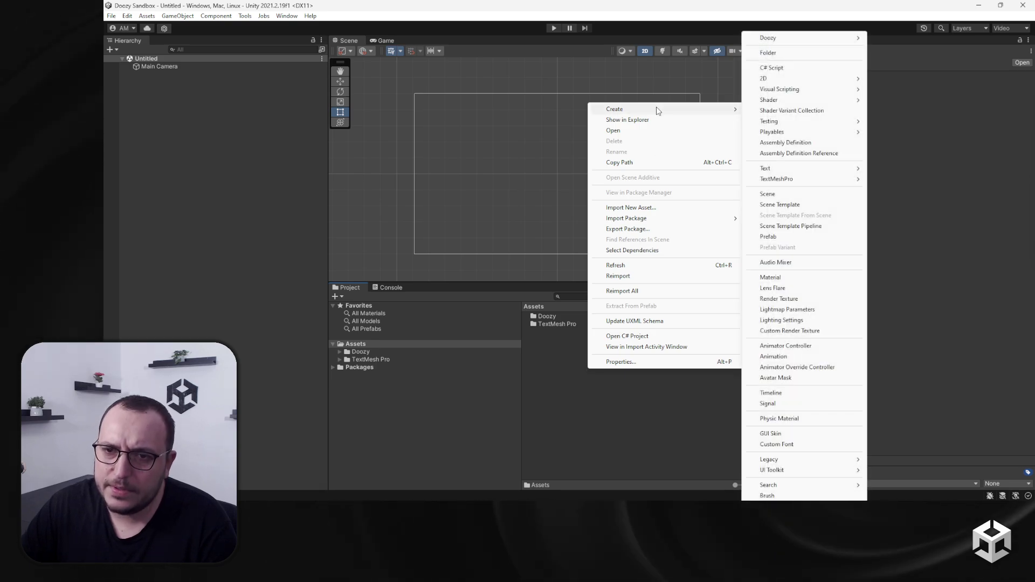
click(767, 53)
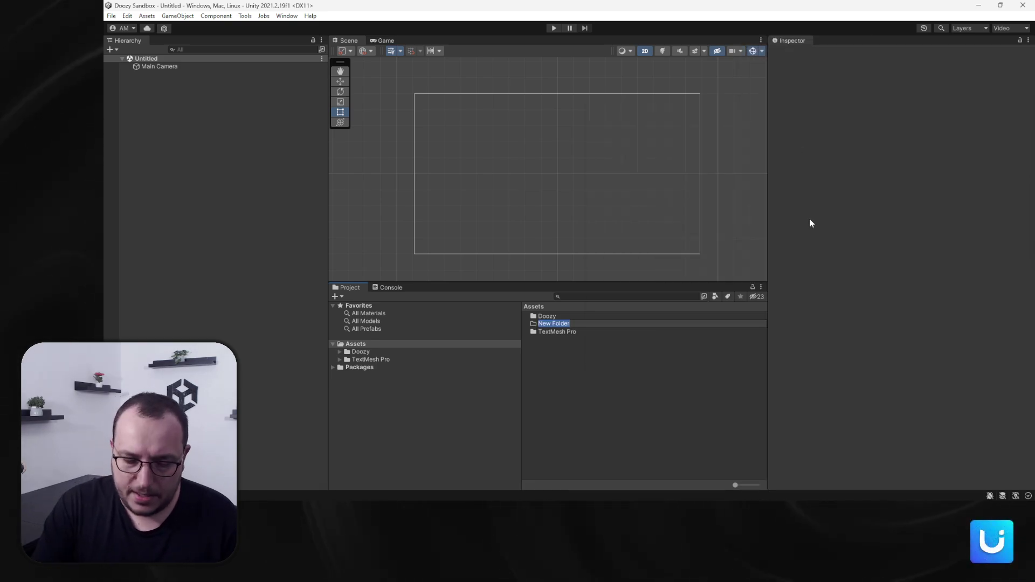
text(_Demo)
key(Return)
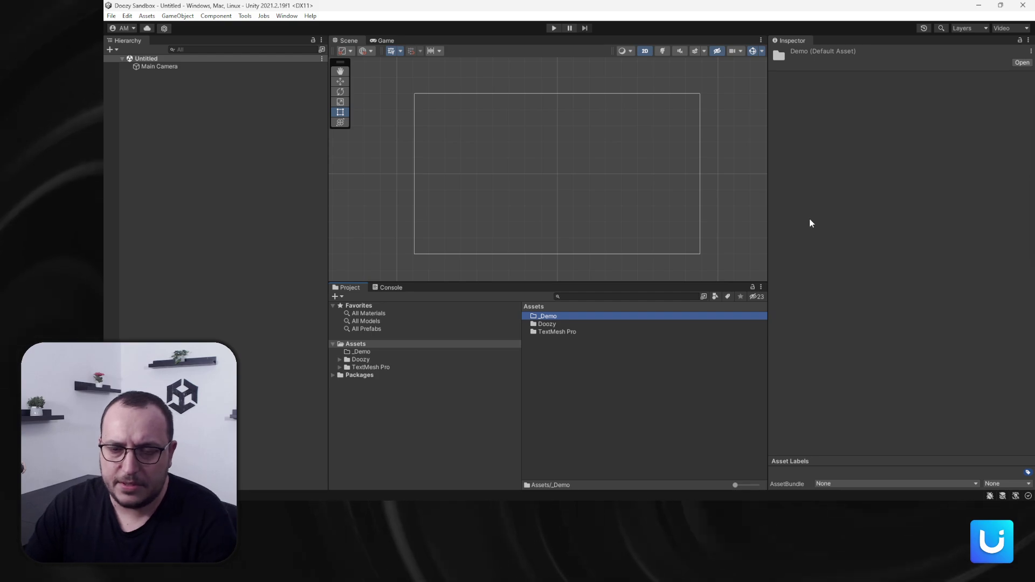
- Create a Doozy Flow Graph asset named DemoGraph inside the _Demo folder
key(Return)
right_click(627, 376)
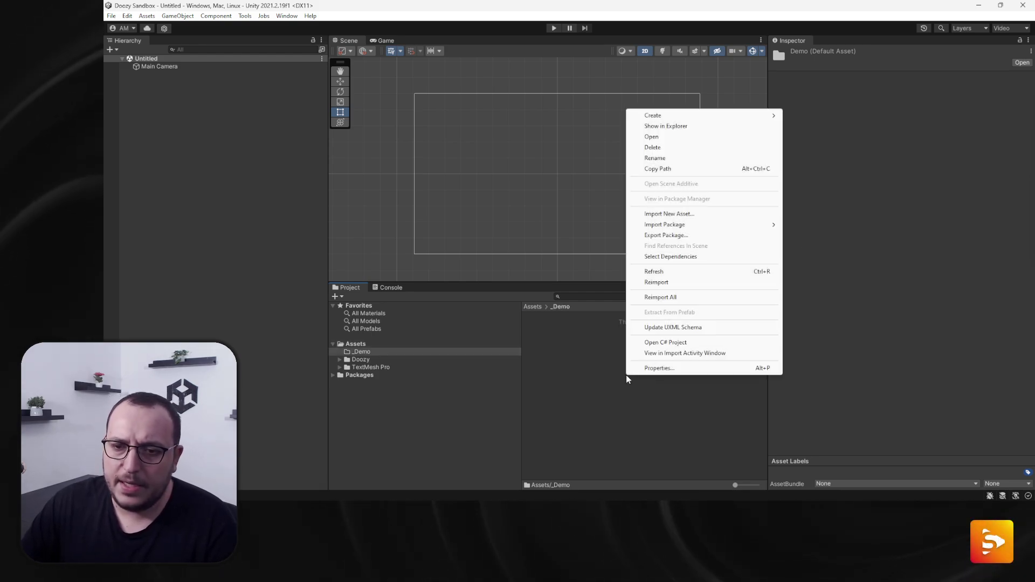
mouse_move(766, 115)
mouse_move(826, 37)
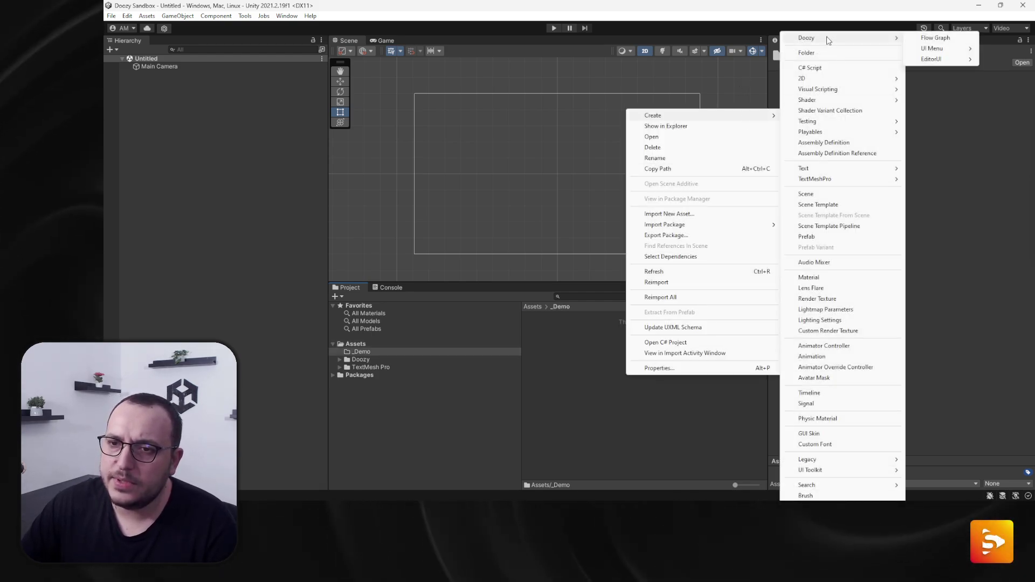
click(965, 37)
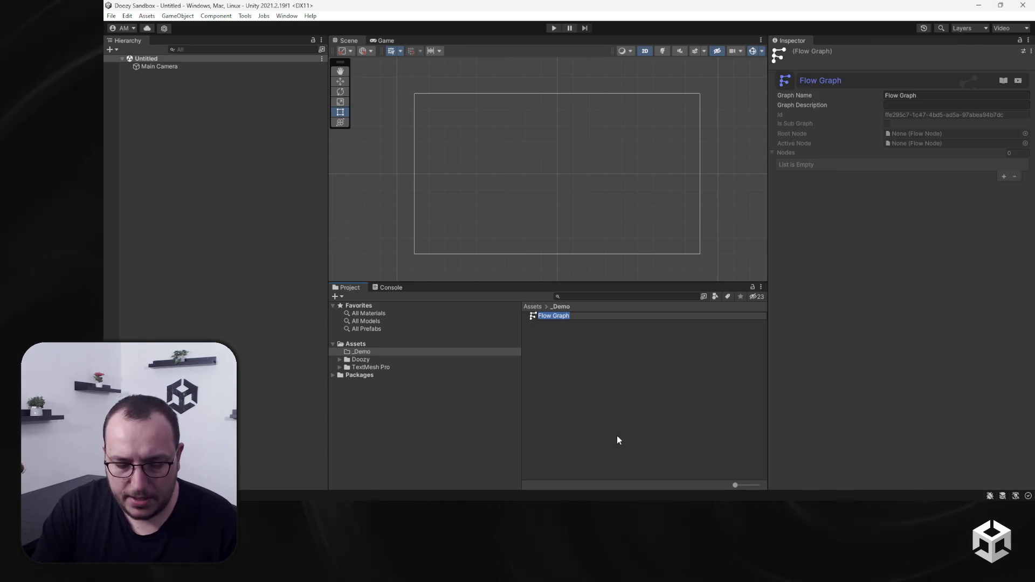
text(DemoGraph)
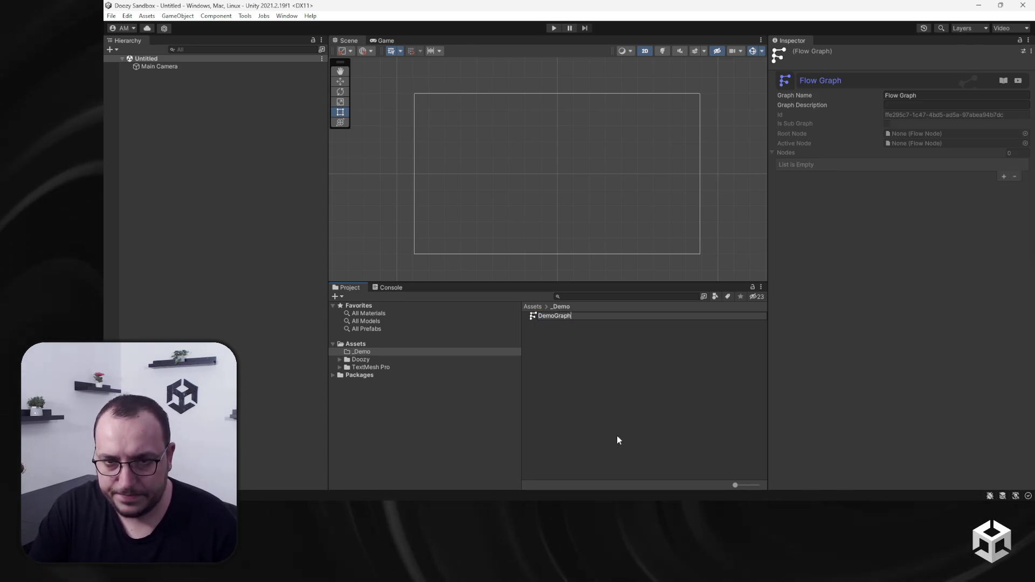
key(Return)
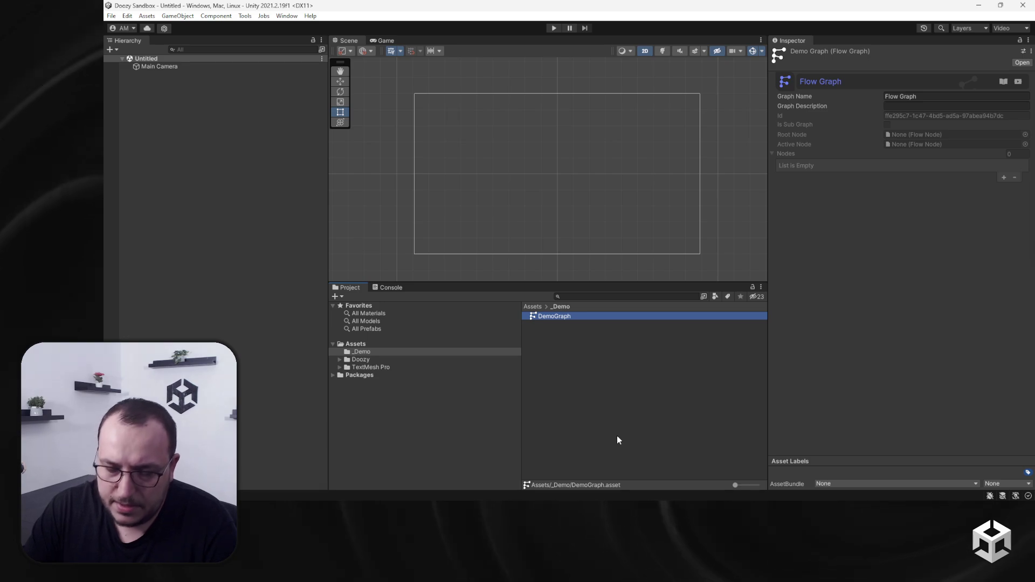
- Open DemoGraph in the Nody graph editor and reposition its window over the middle of the workspace
double_click(558, 315)
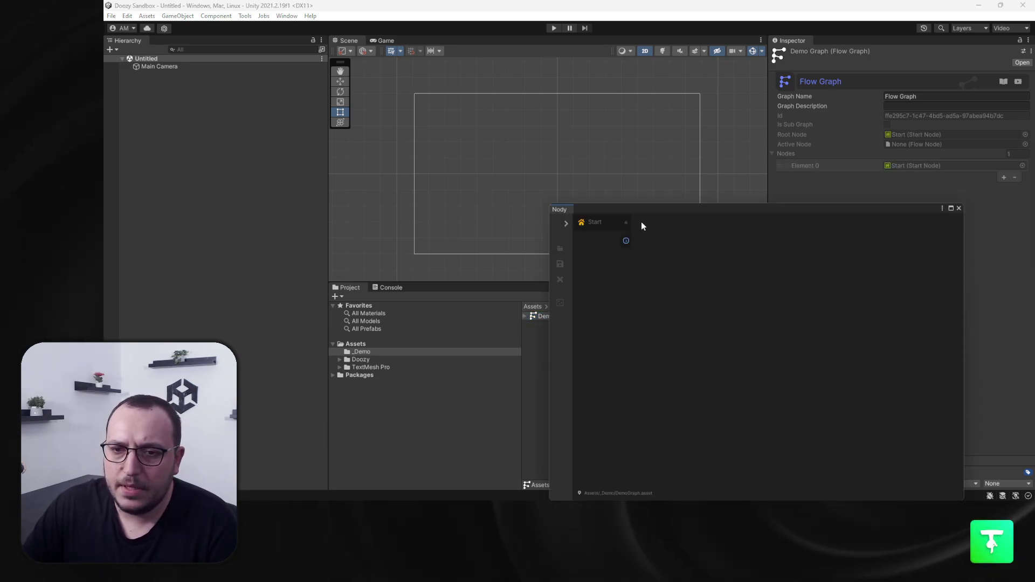
drag(634, 210, 423, 124)
middle_drag(454, 203, 572, 281)
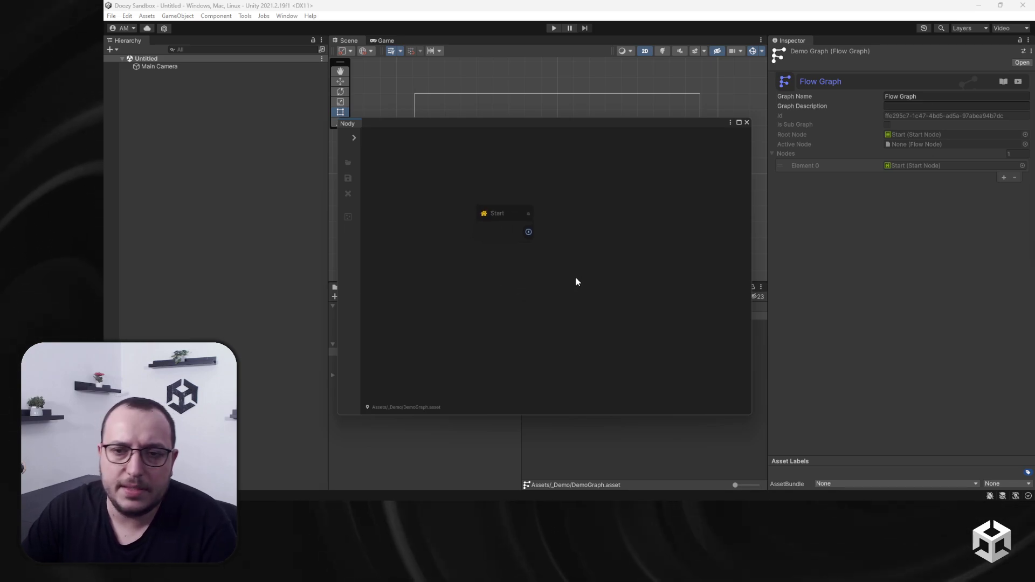
scroll(496, 250, up, 2)
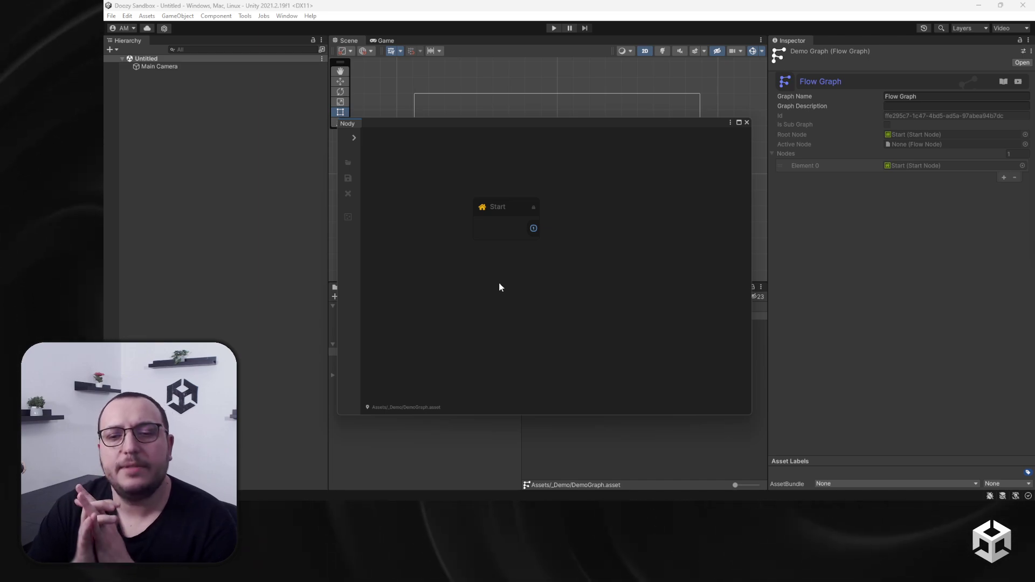
- Add a UI Manager UI node to the graph and place it beside the Start node
middle_drag(537, 289, 460, 305)
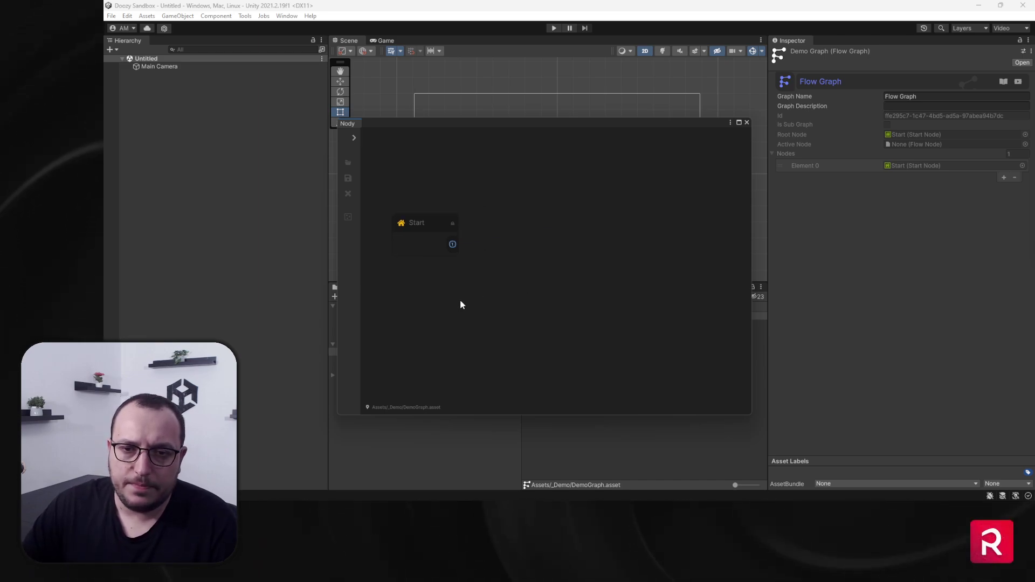
right_click(521, 234)
click(536, 238)
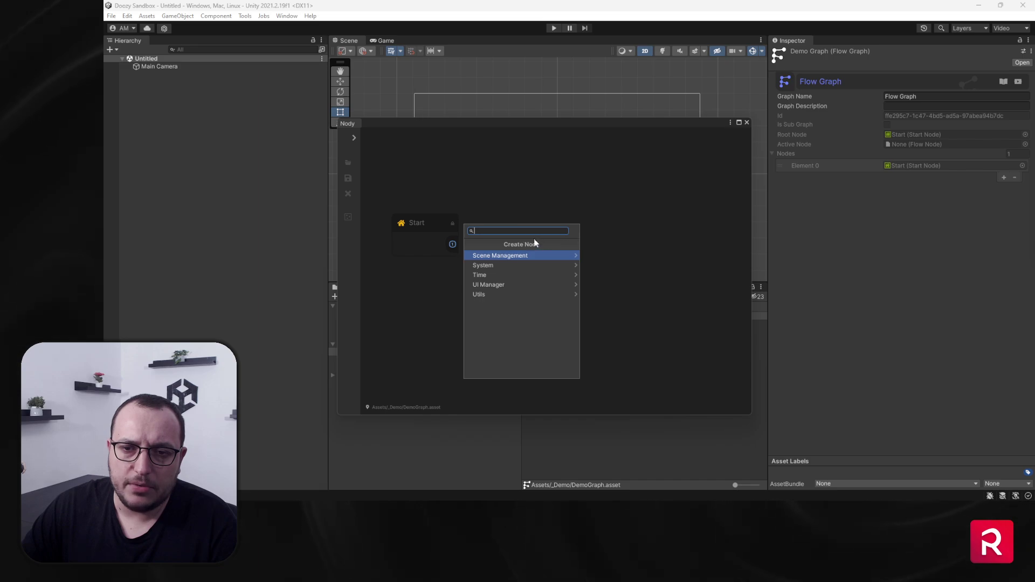
click(518, 285)
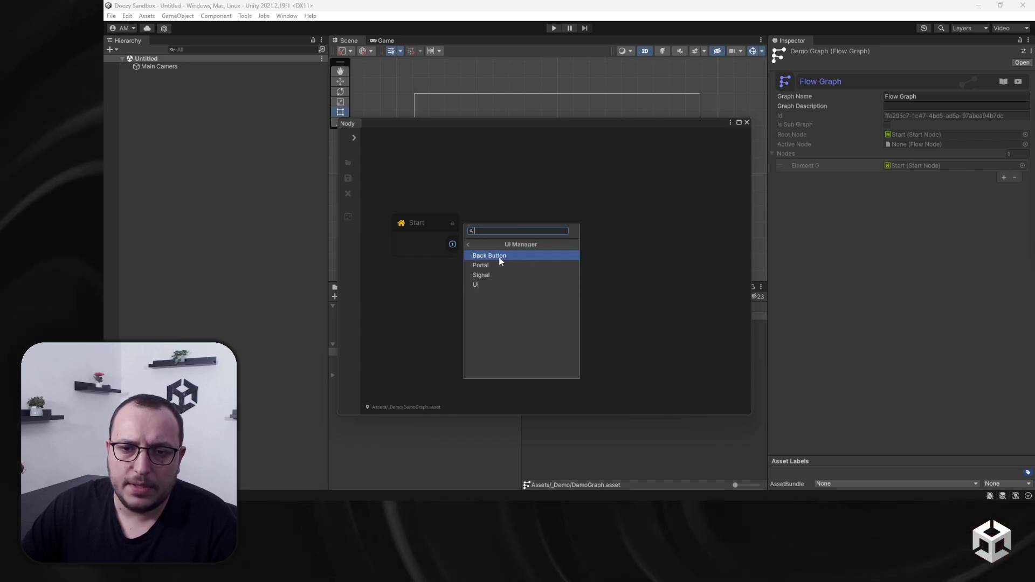
click(487, 284)
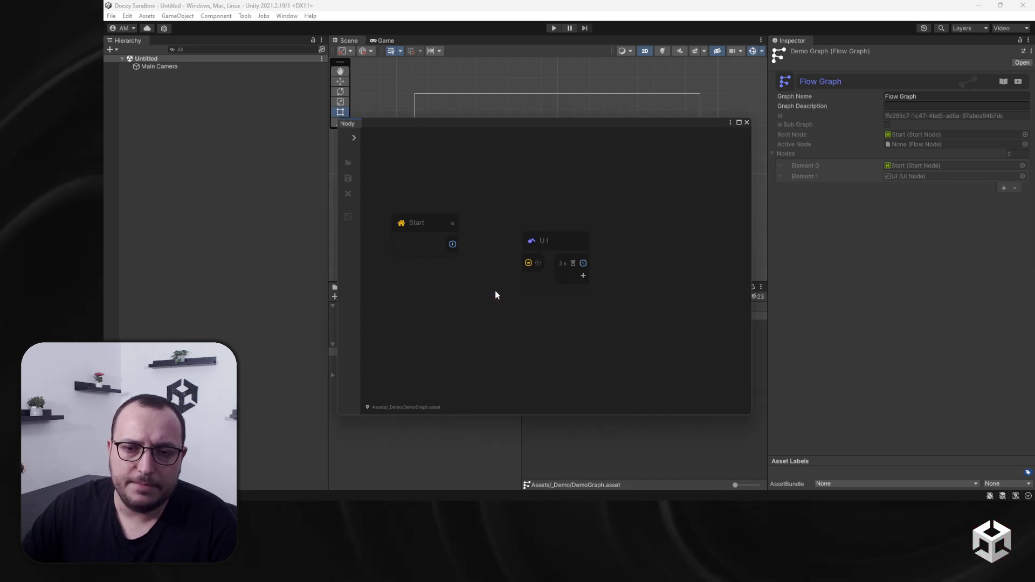
drag(541, 247, 521, 222)
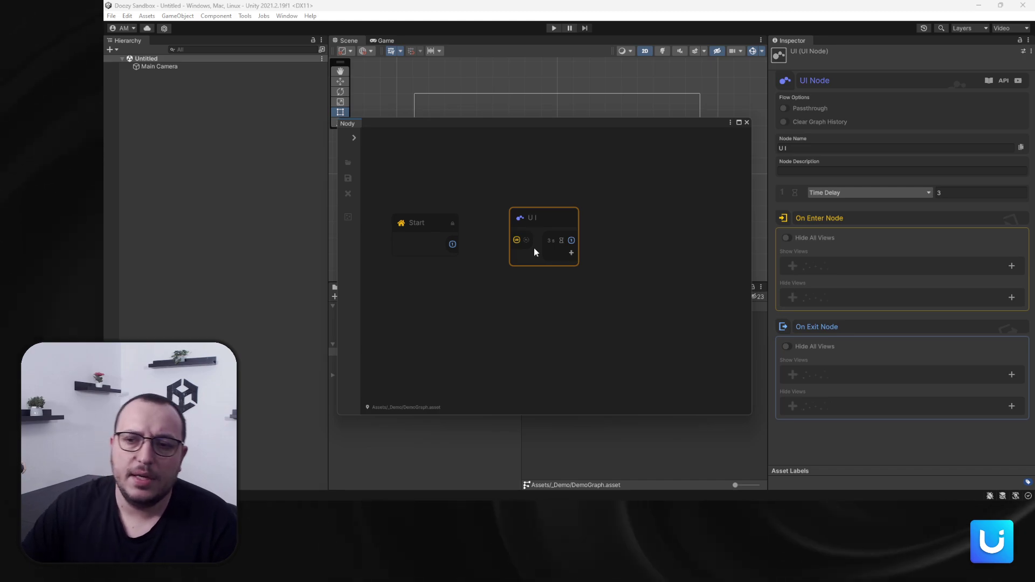
- Rename the new UI node as Main Menu
click(832, 148)
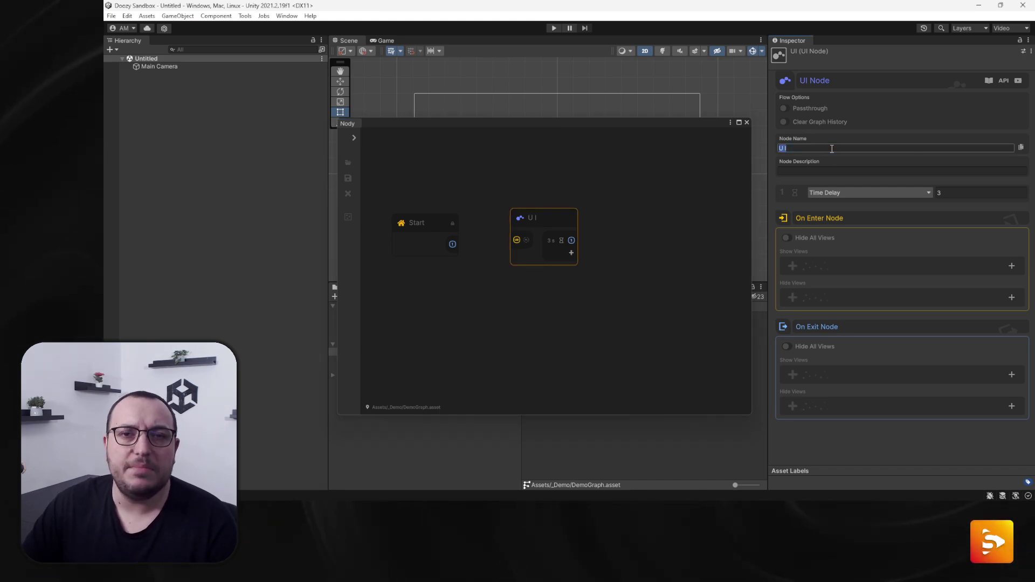
text(Main Menus)
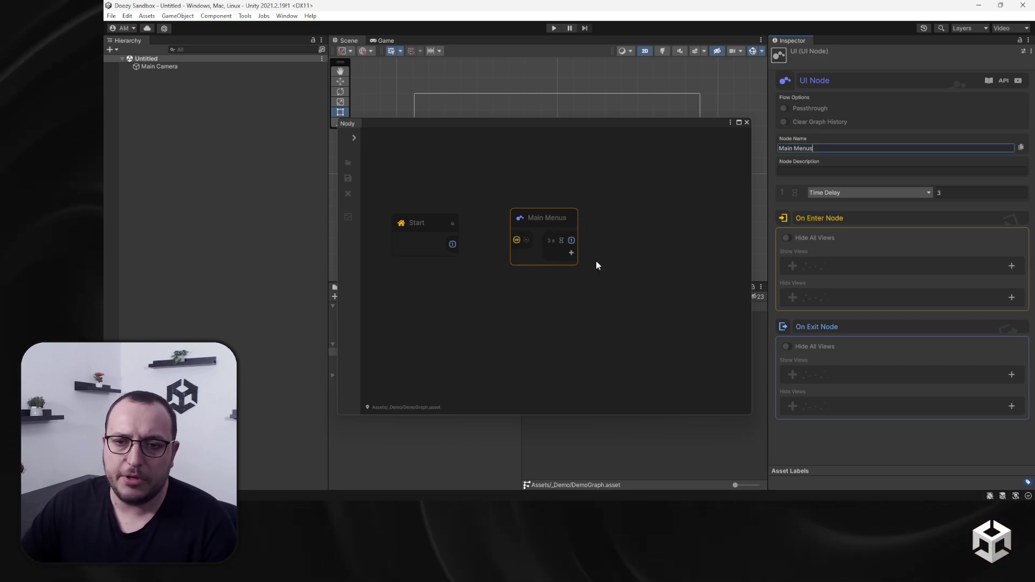
scroll(541, 231, up, 5)
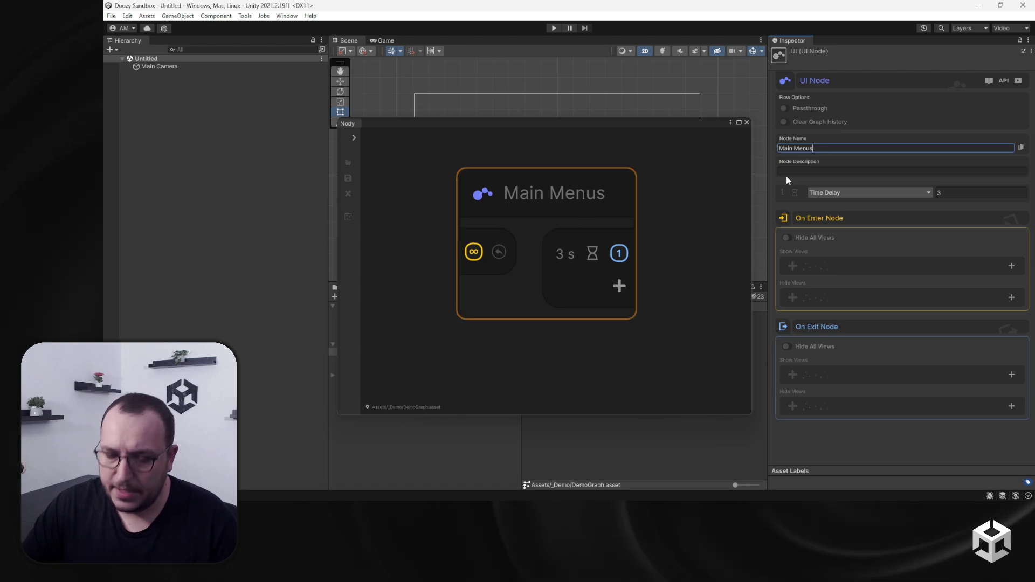
key(BackSpace)
click(601, 328)
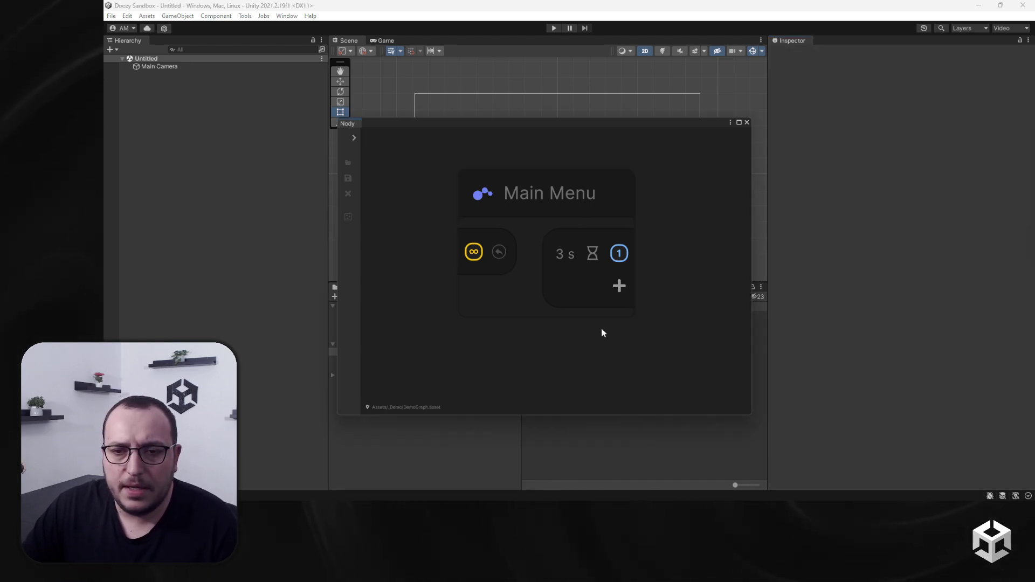
- Connect the Start node's output to the Main Menu node's input and reposition the Main Menu node
scroll(460, 332, down, 5)
middle_drag(460, 333, 522, 307)
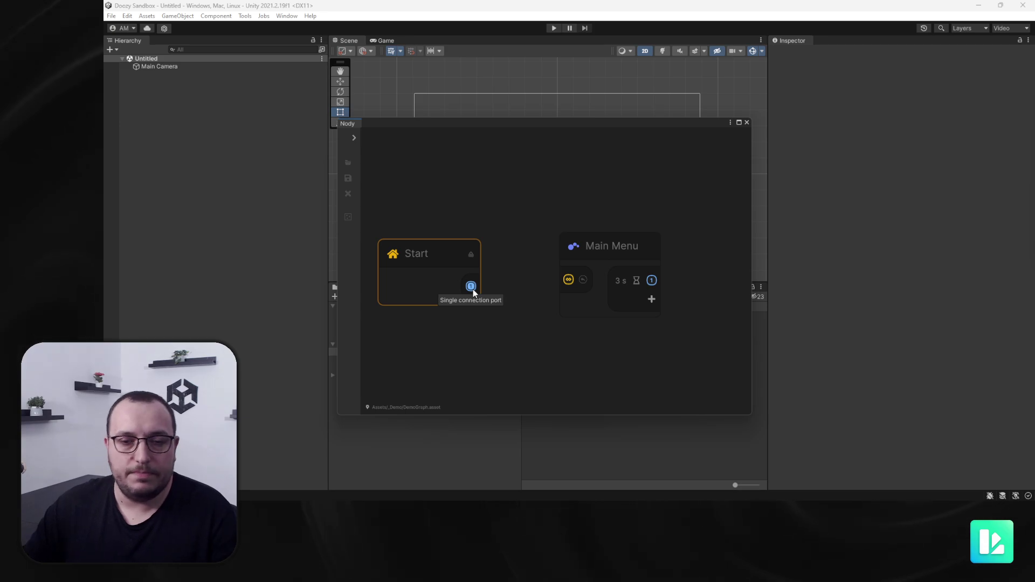
drag(473, 289, 576, 280)
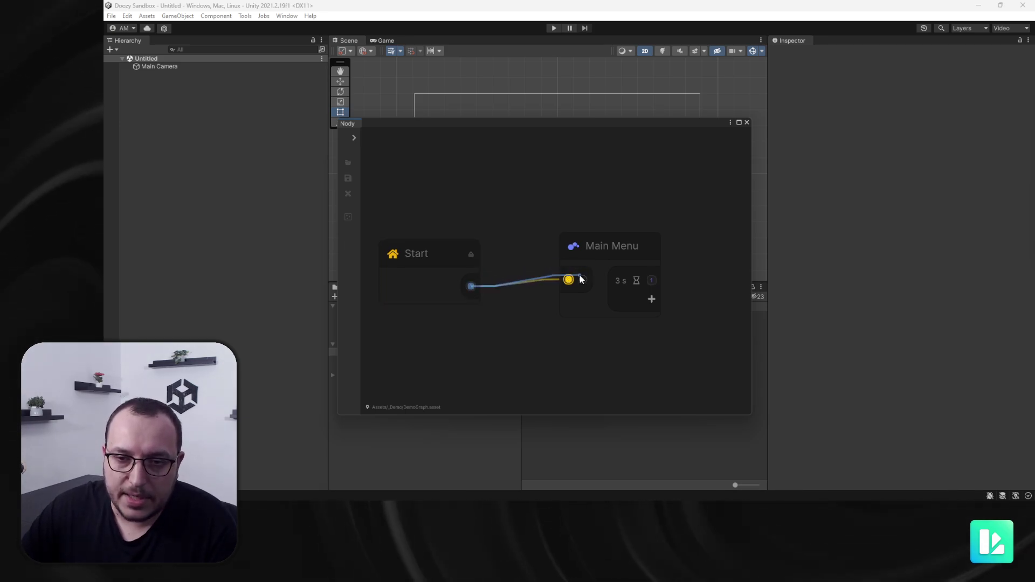
middle_drag(638, 229, 556, 195)
drag(520, 226, 492, 198)
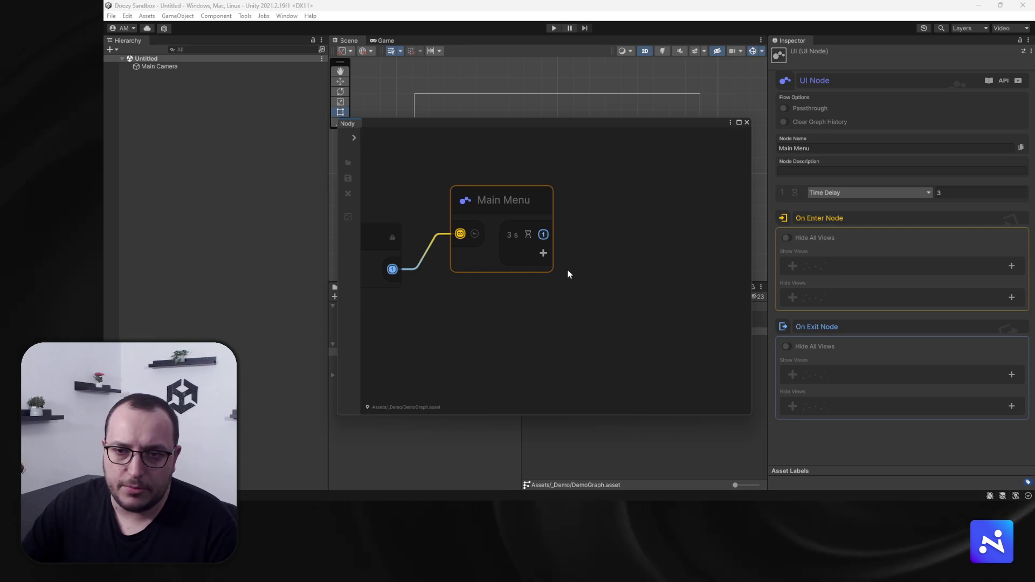
- Add a second UI node beside Main Menu and name it Settings Menu
click(628, 229)
key(space)
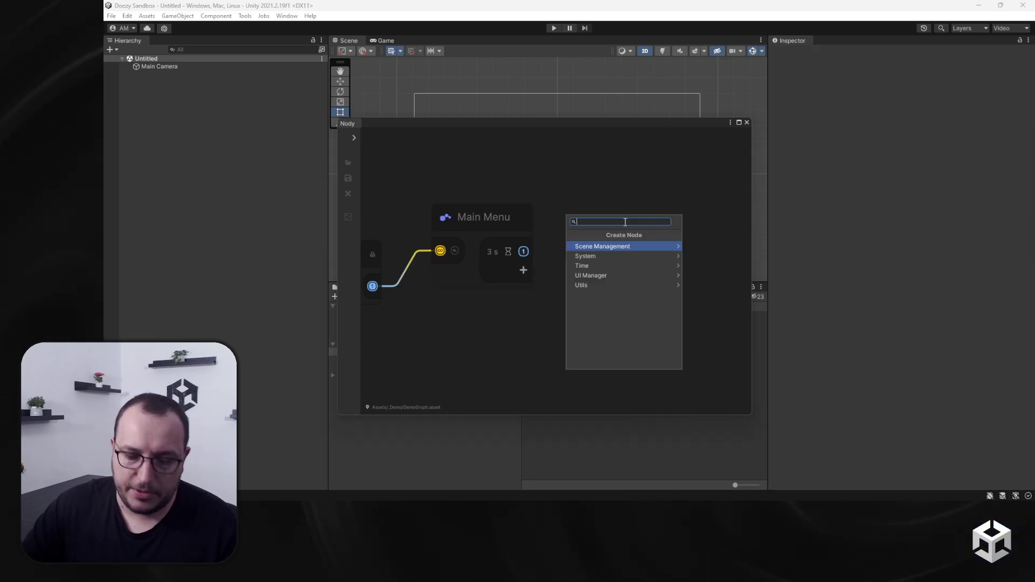
key(Return)
click(626, 221)
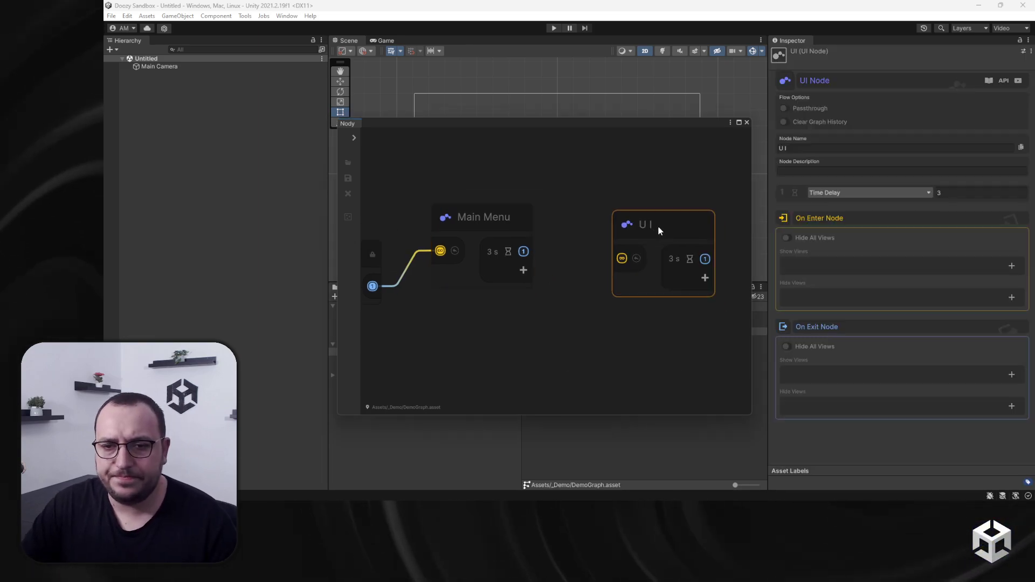
click(811, 149)
text(Settings Menu)
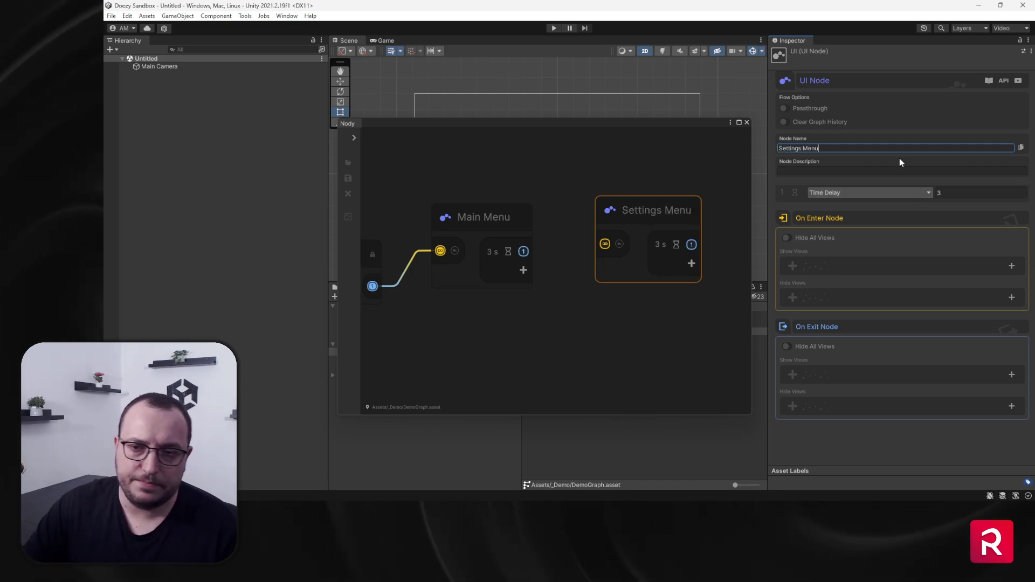
click(600, 333)
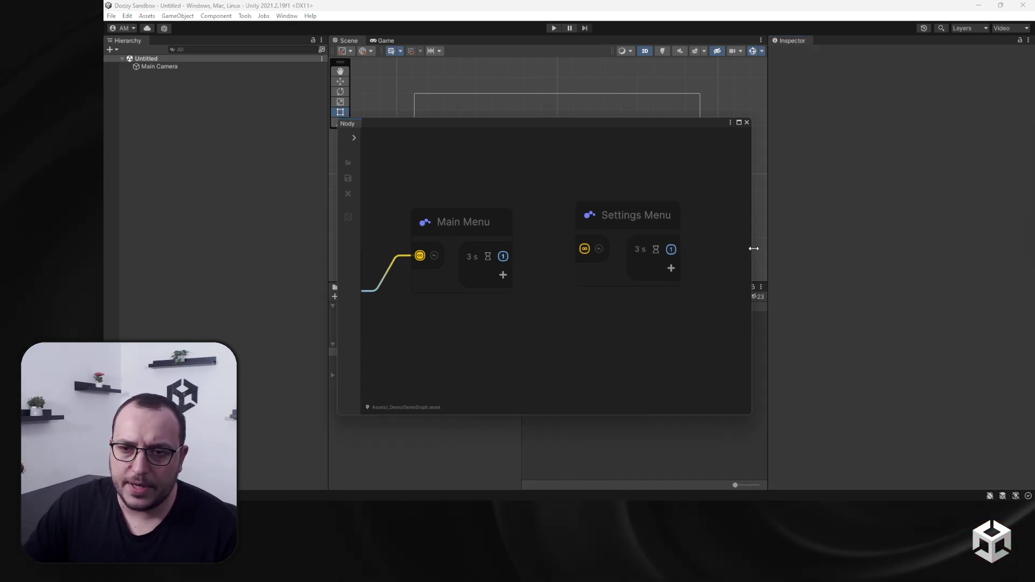
- Widen the Nody window and align the Settings Menu node with the Main Menu node
drag(754, 248, 840, 248)
middle_drag(506, 301, 589, 303)
drag(702, 216, 700, 223)
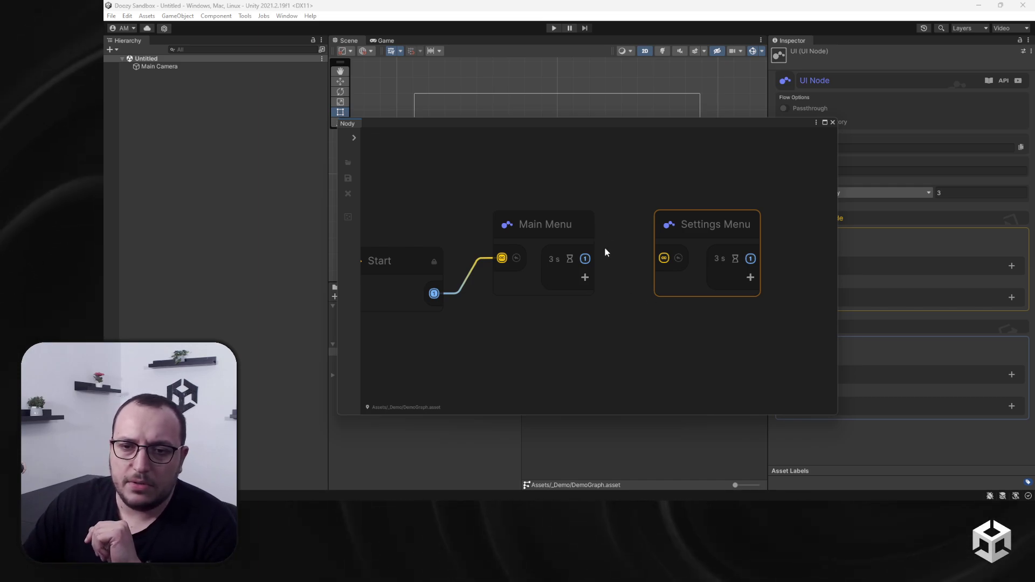
- Try connecting the Main Menu node's time delay output to the Settings Menu node's input, and remove that connection
drag(585, 259, 665, 258)
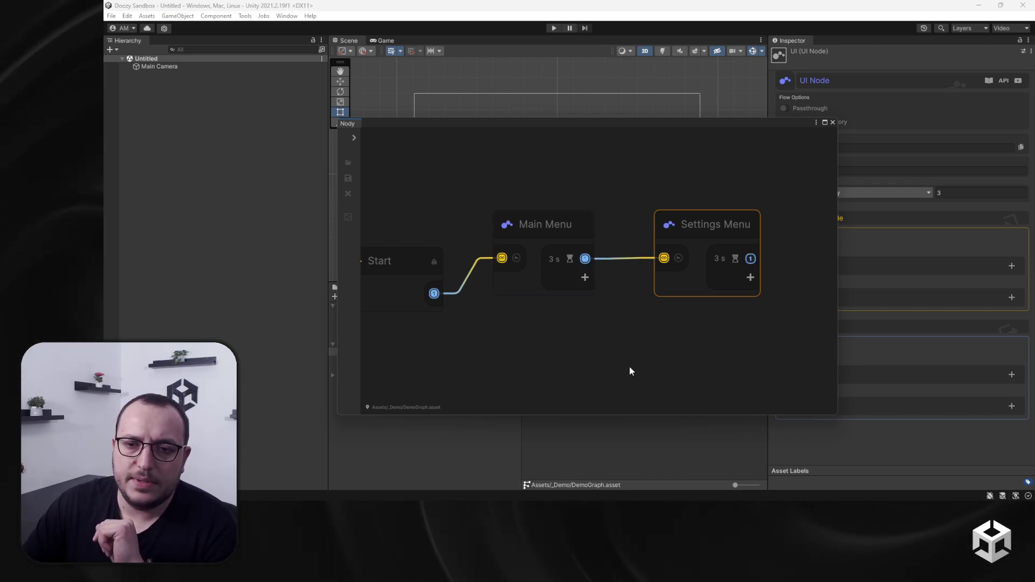
click(559, 258)
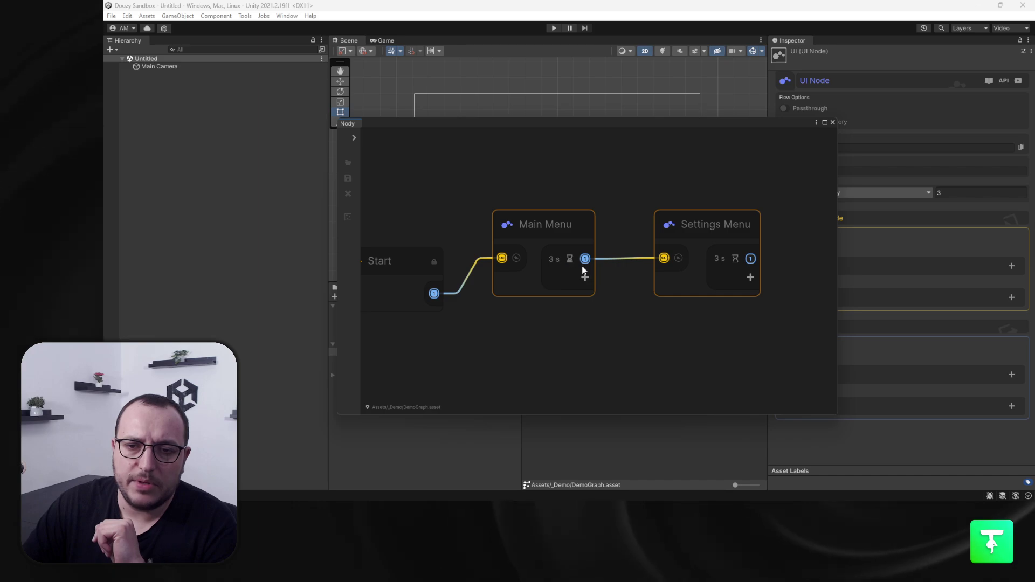
scroll(563, 280, up, 5)
scroll(552, 316, down, 6)
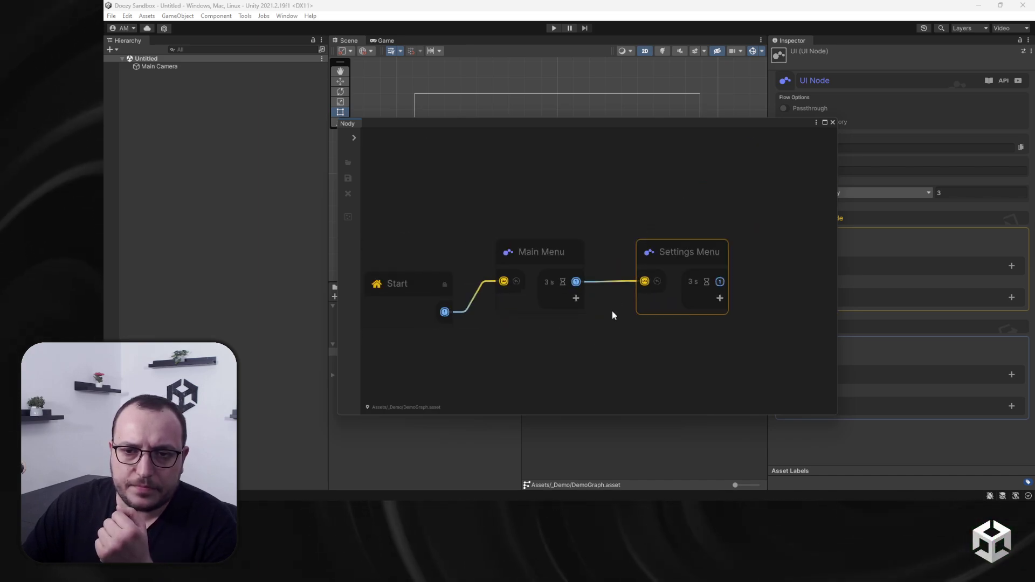
mouse_move(610, 253)
mouse_down()
mouse_move(612, 310)
mouse_move(600, 289)
mouse_up()
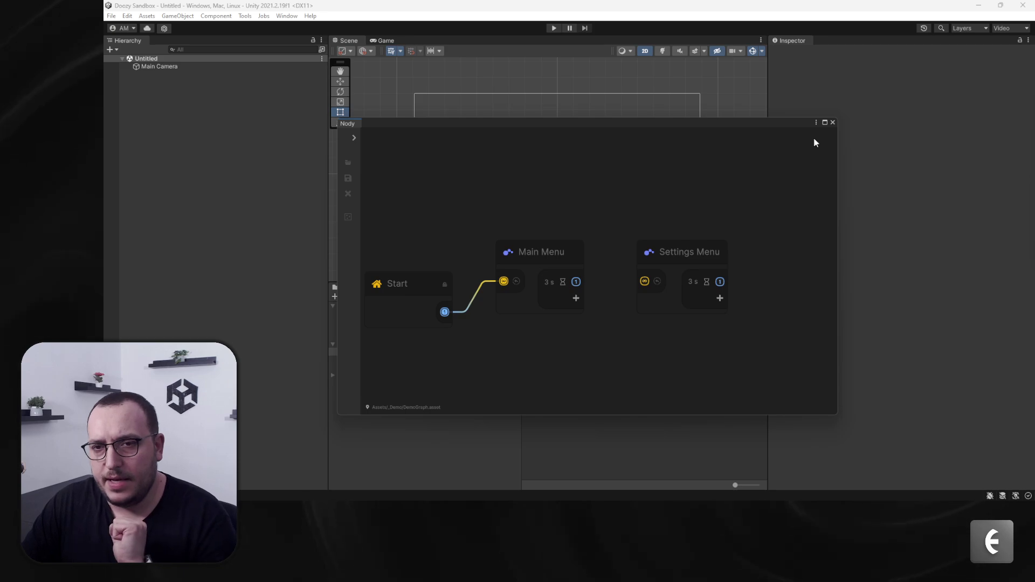
- Close the Nody window and add a Simple View from the UIMenu basic view containers to the scene
click(833, 122)
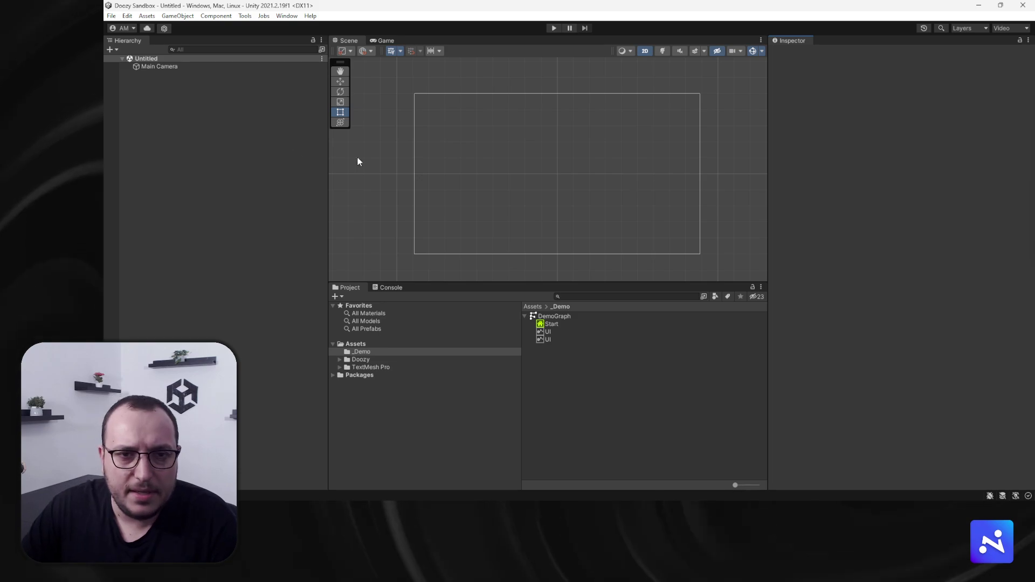
right_click(207, 124)
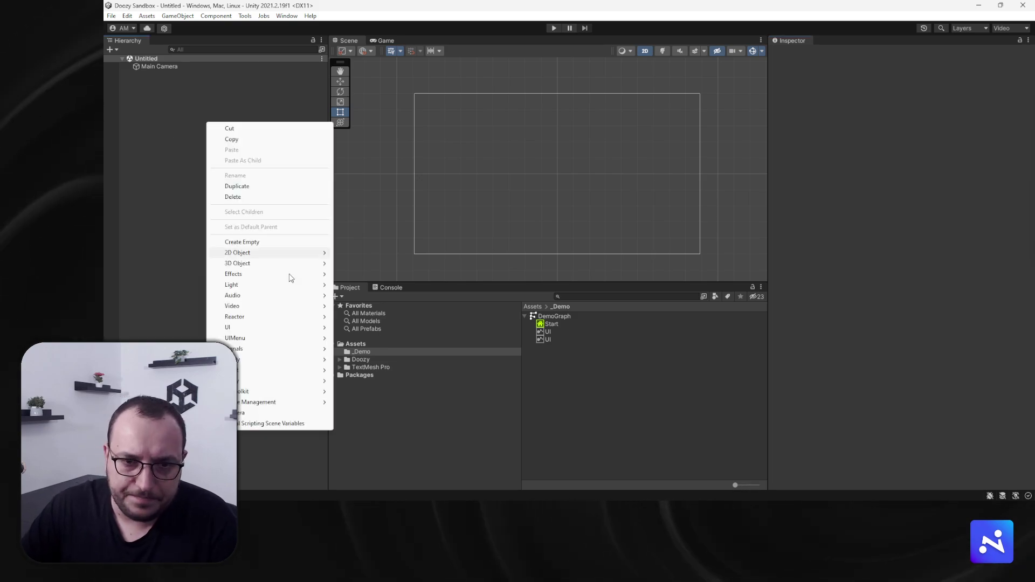
mouse_move(277, 339)
mouse_move(371, 361)
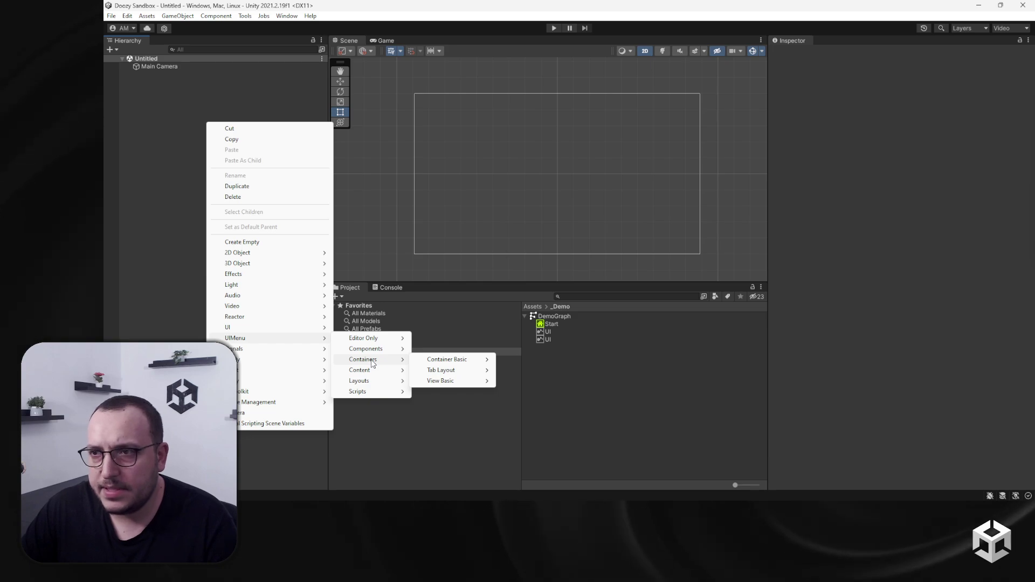
mouse_move(468, 381)
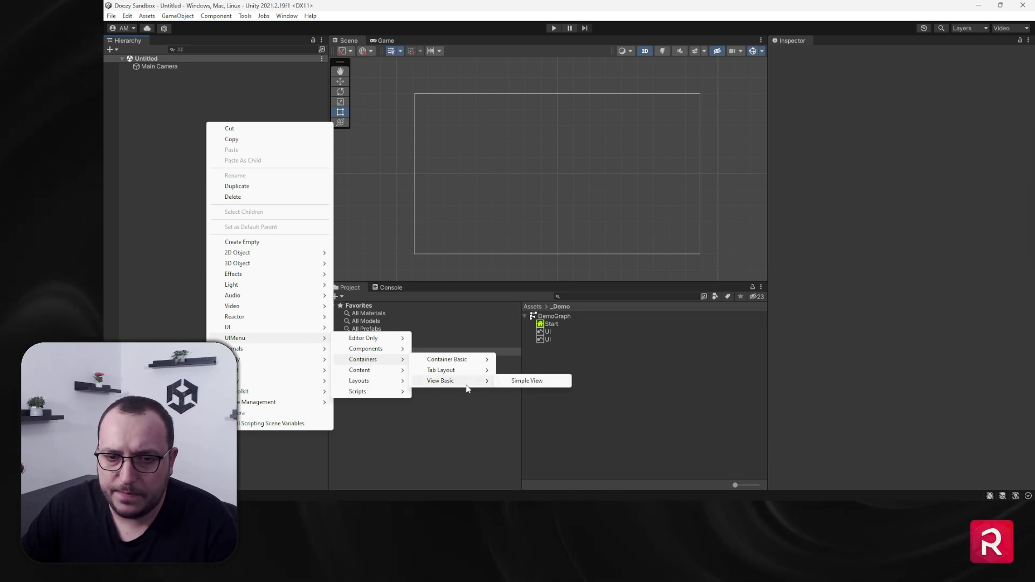
click(514, 384)
- Examine the Canvas and its settings, comparing its extent in the scene with the Main Camera's frame
scroll(519, 215, down, 5)
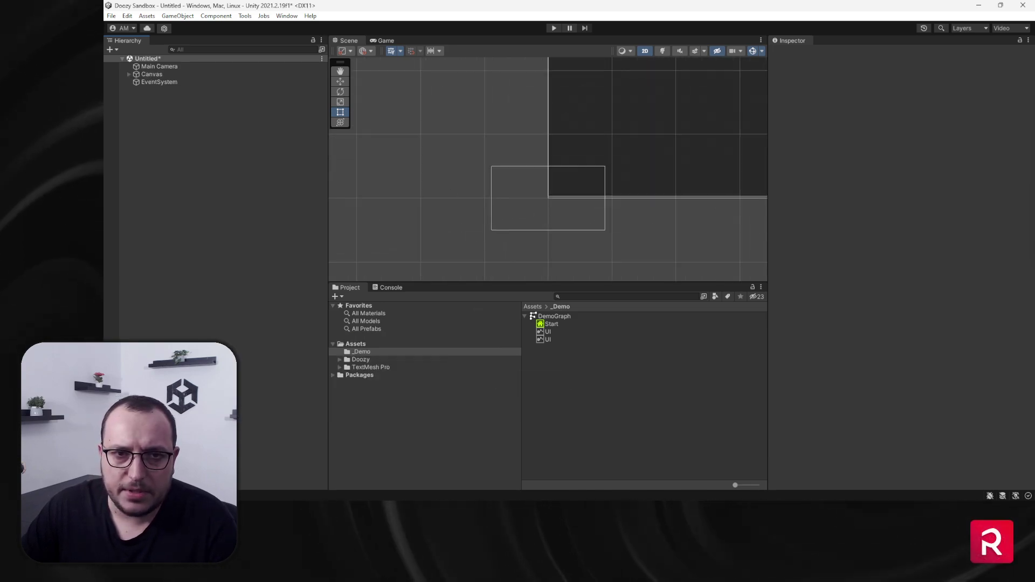
scroll(560, 150, down, 4)
scroll(605, 127, up, 6)
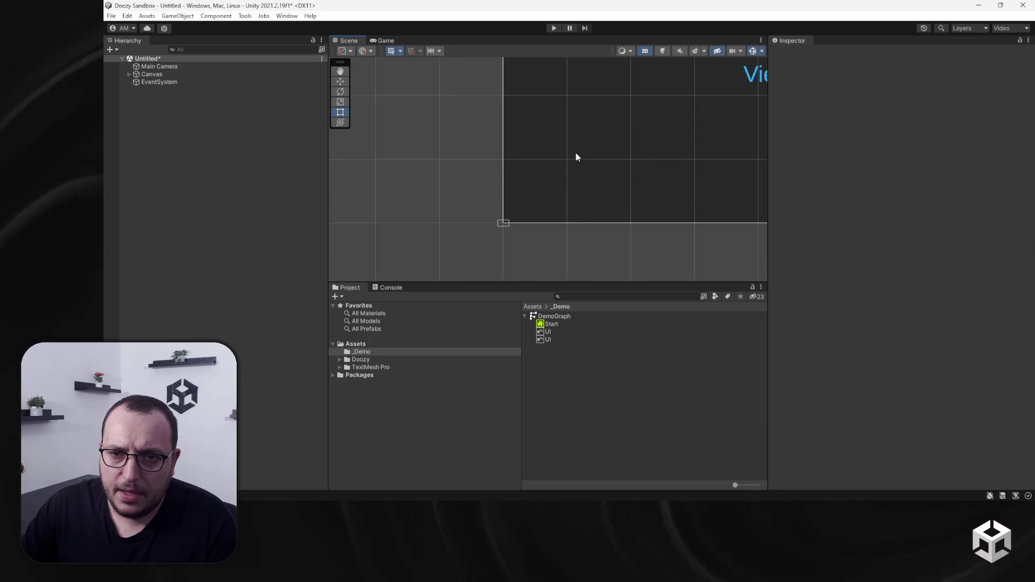
scroll(574, 152, down, 1)
middle_drag(575, 152, 528, 191)
scroll(451, 248, up, 2)
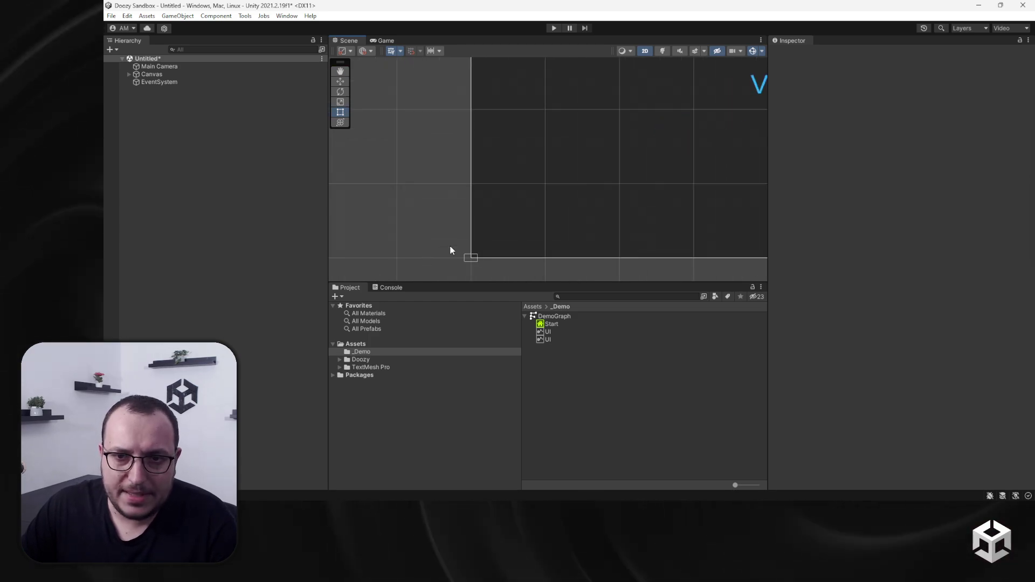
click(128, 73)
click(151, 73)
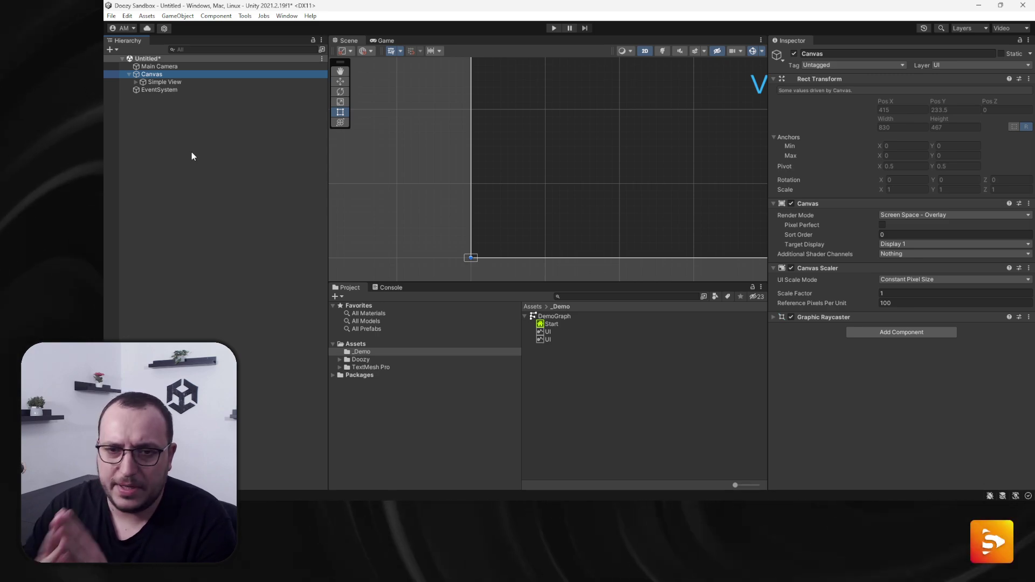
scroll(475, 268, up, 3)
scroll(473, 259, up, 5)
middle_drag(468, 253, 506, 243)
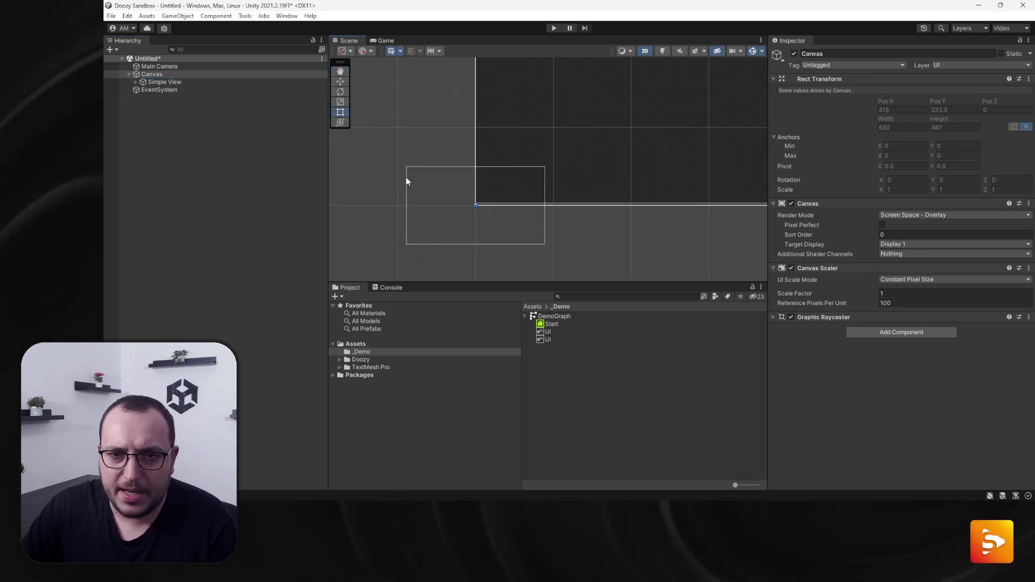
click(209, 66)
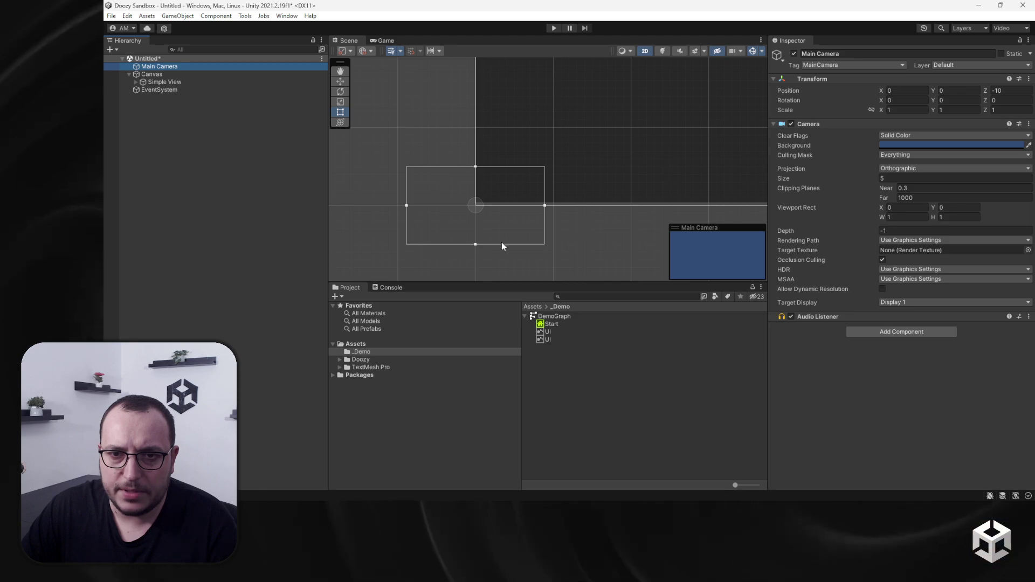
double_click(171, 74)
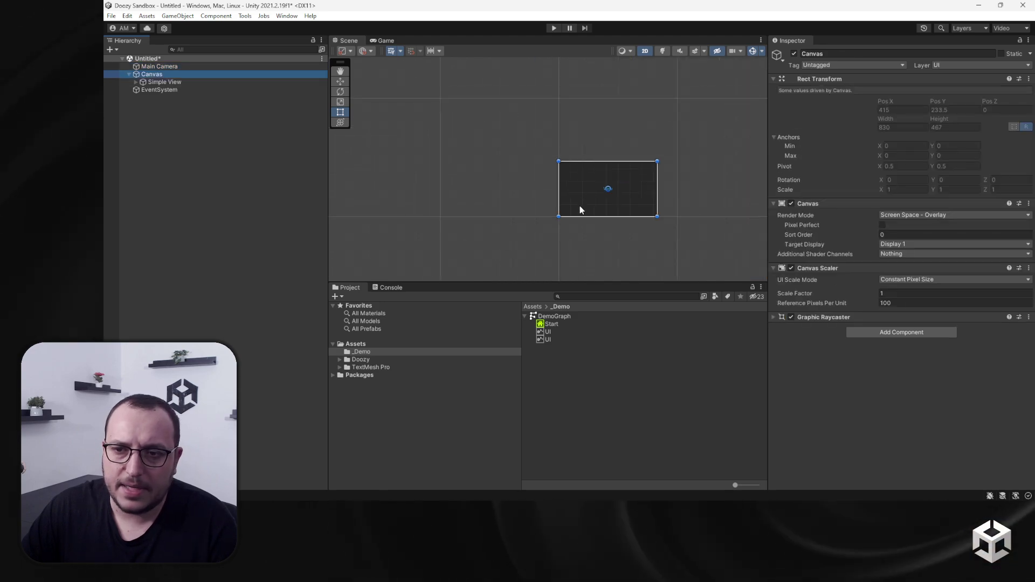
scroll(568, 214, up, 5)
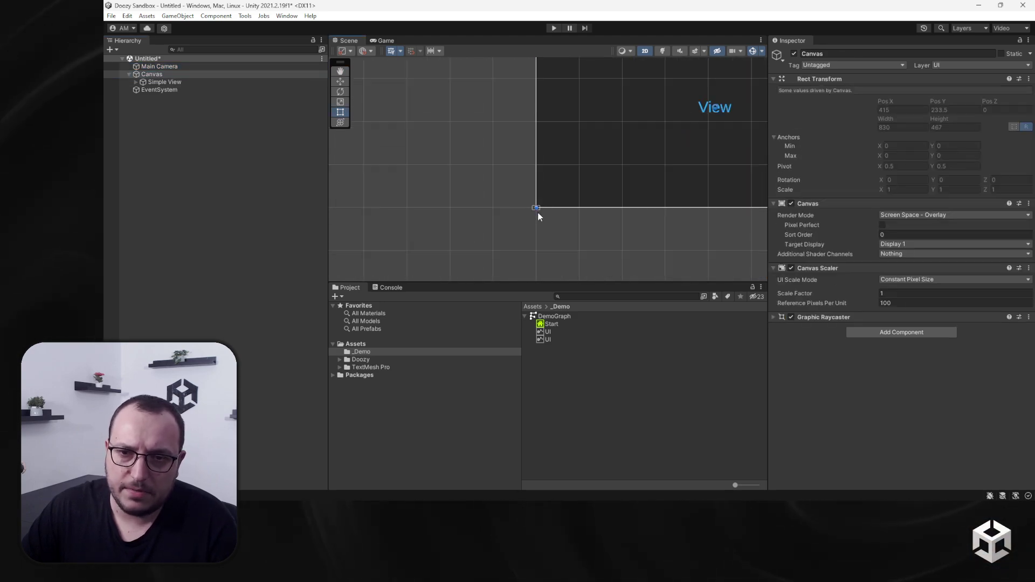
scroll(538, 217, up, 3)
scroll(537, 214, up, 2)
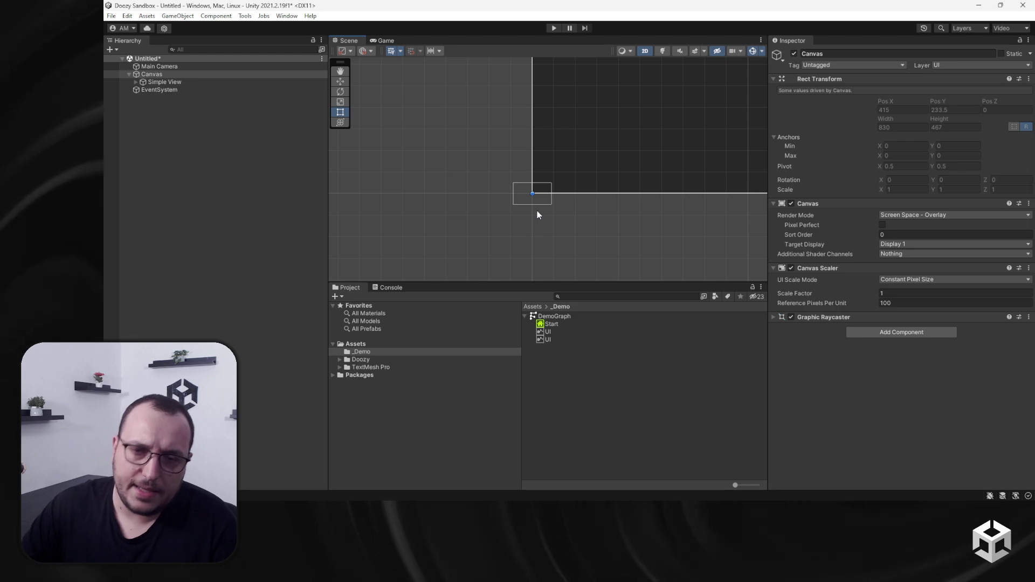
scroll(537, 212, up, 2)
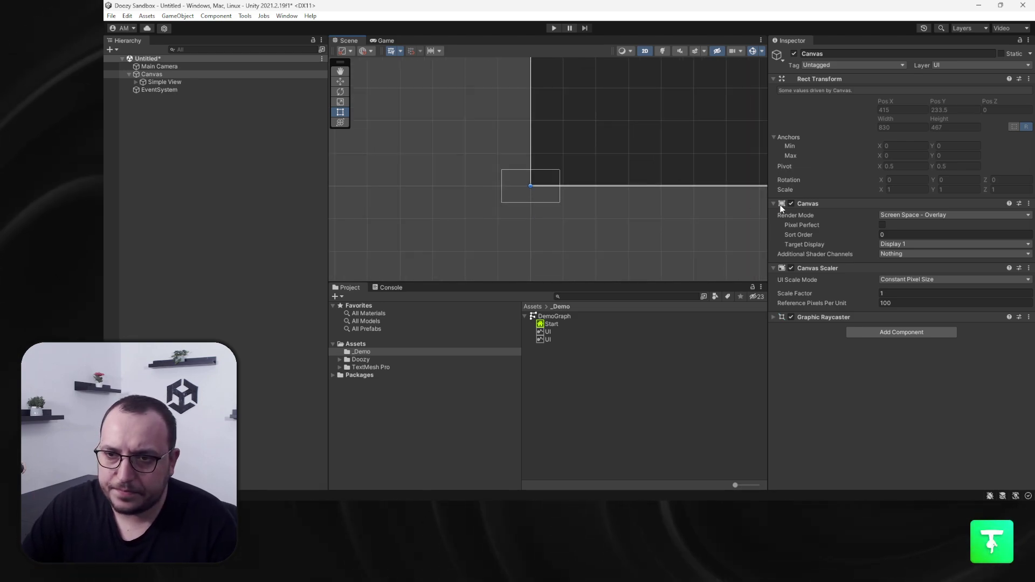
- Set the Canvas render mode to Screen Space - Camera and assign Main Camera as its render camera
click(937, 215)
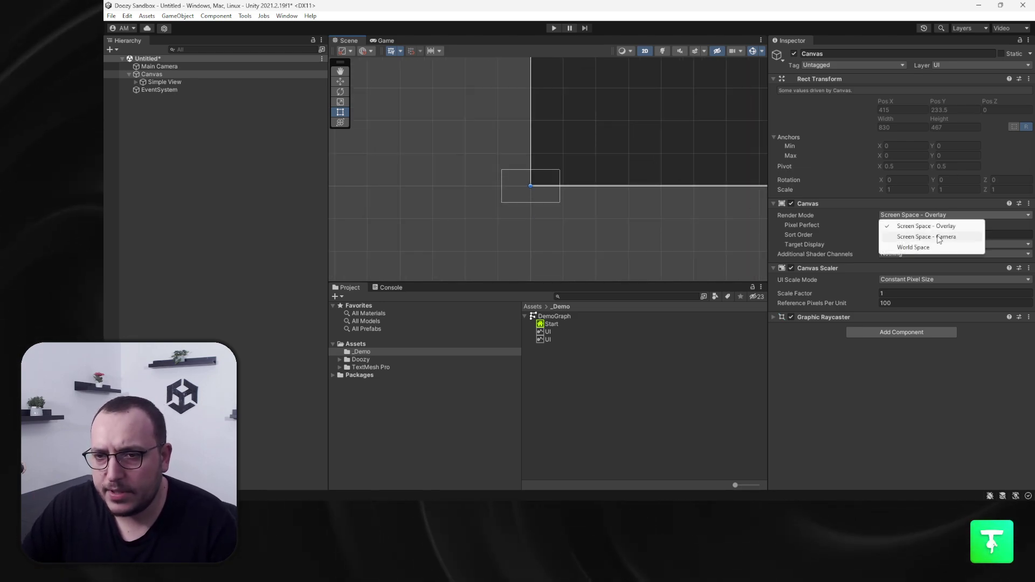
click(912, 230)
drag(159, 65, 904, 242)
scroll(567, 199, up, 5)
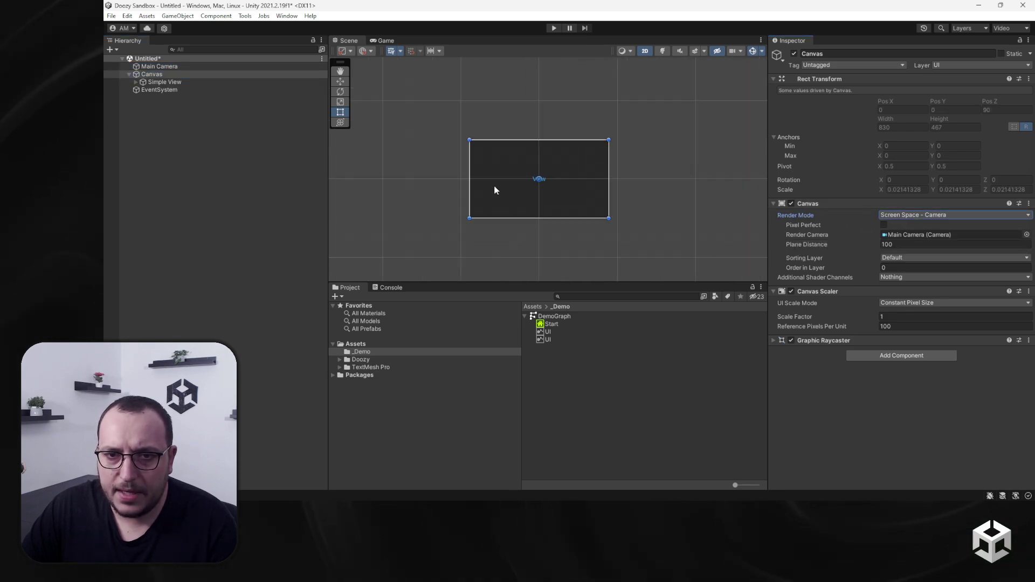
scroll(569, 170, up, 3)
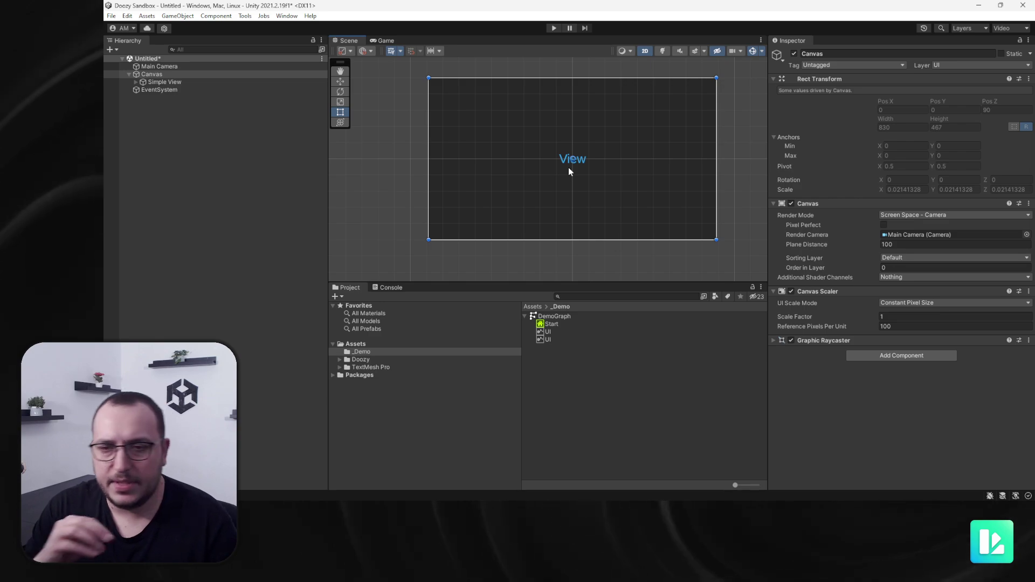
scroll(586, 165, up, 2)
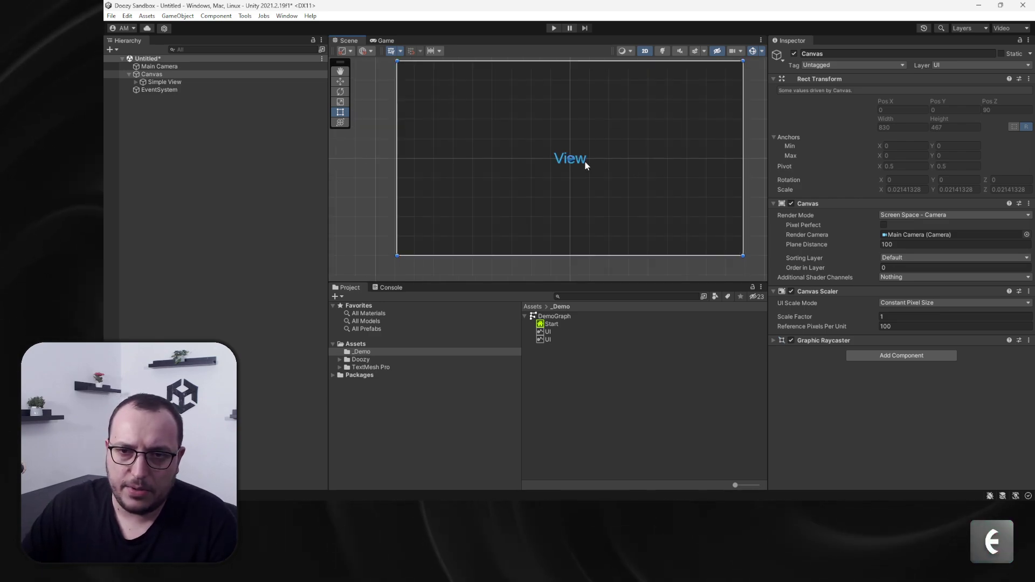
middle_drag(586, 164, 568, 158)
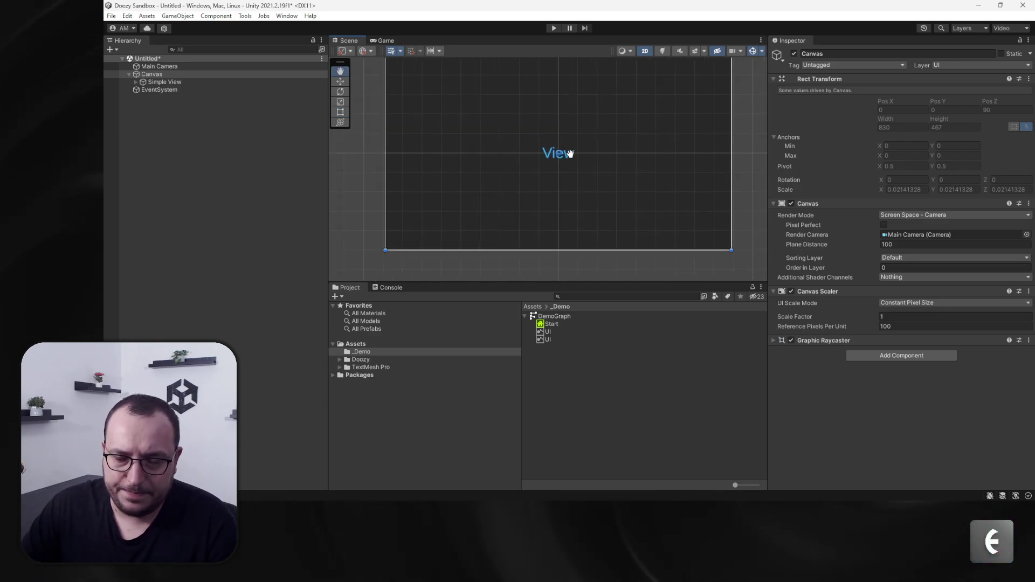
- Set the Canvas Scaler to Scale With Screen Size with a 1920 x 1080 reference resolution and a match of 0.5
click(889, 304)
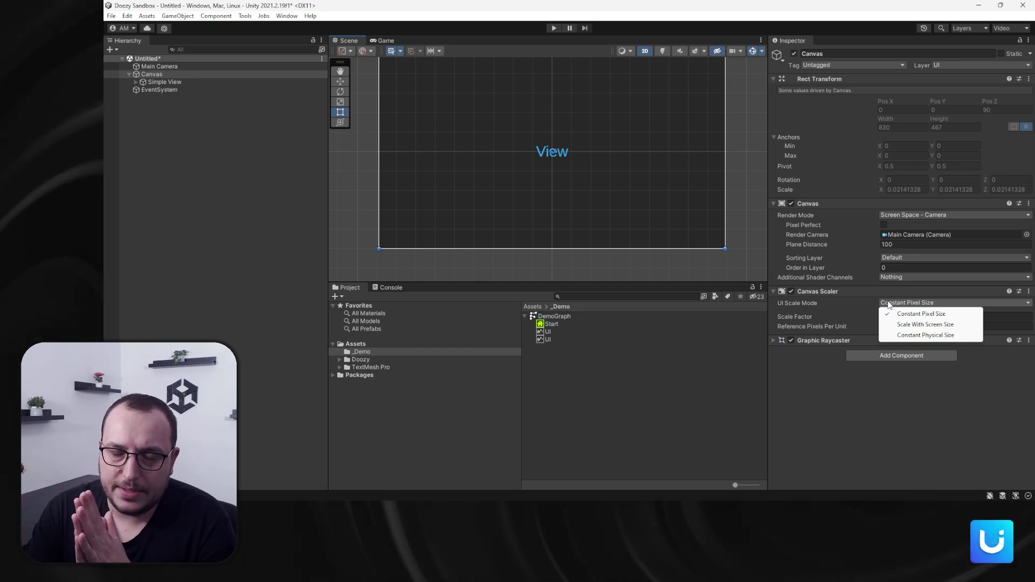
click(921, 327)
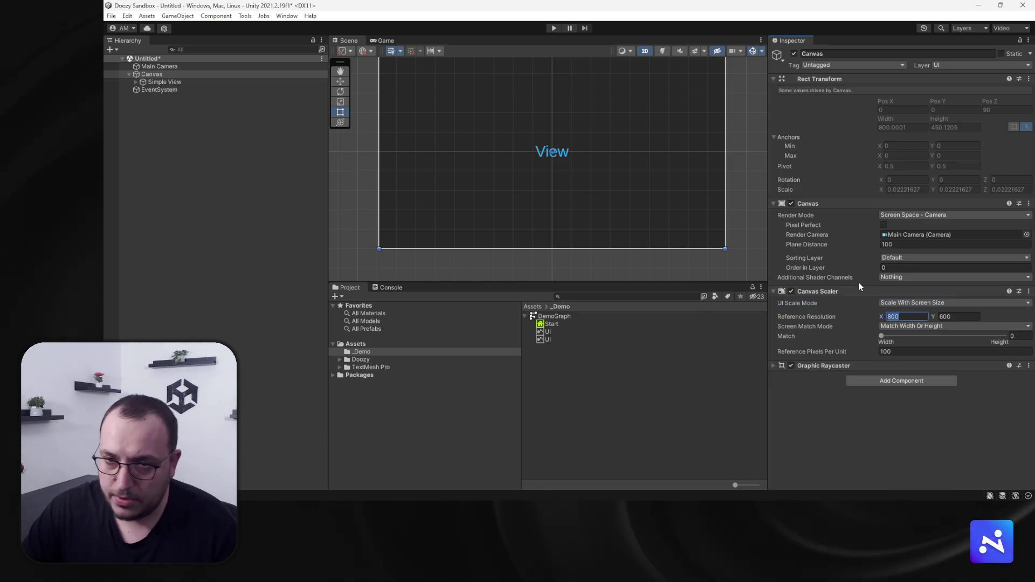
text(1920)
key(Tab)
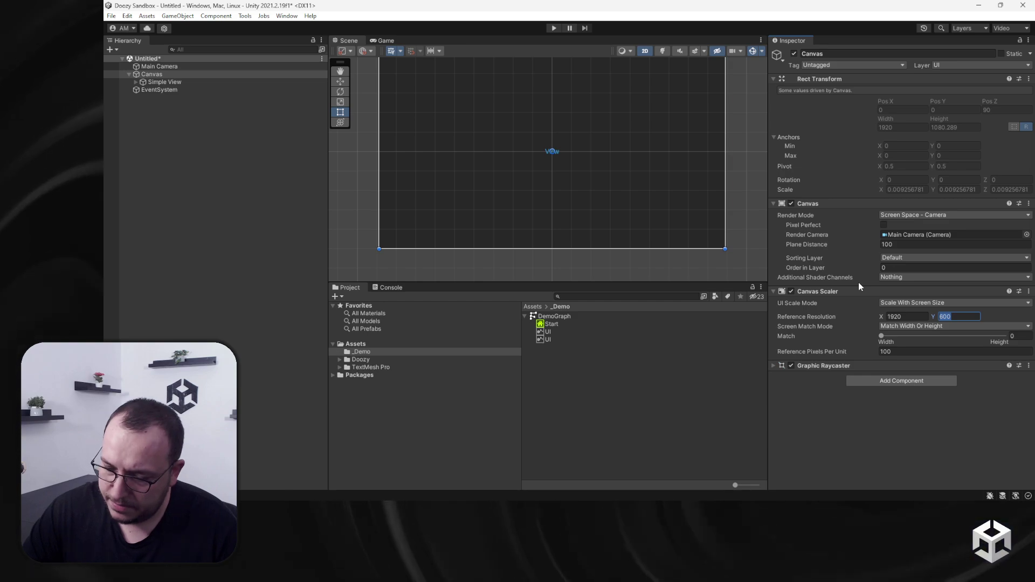
text(1080)
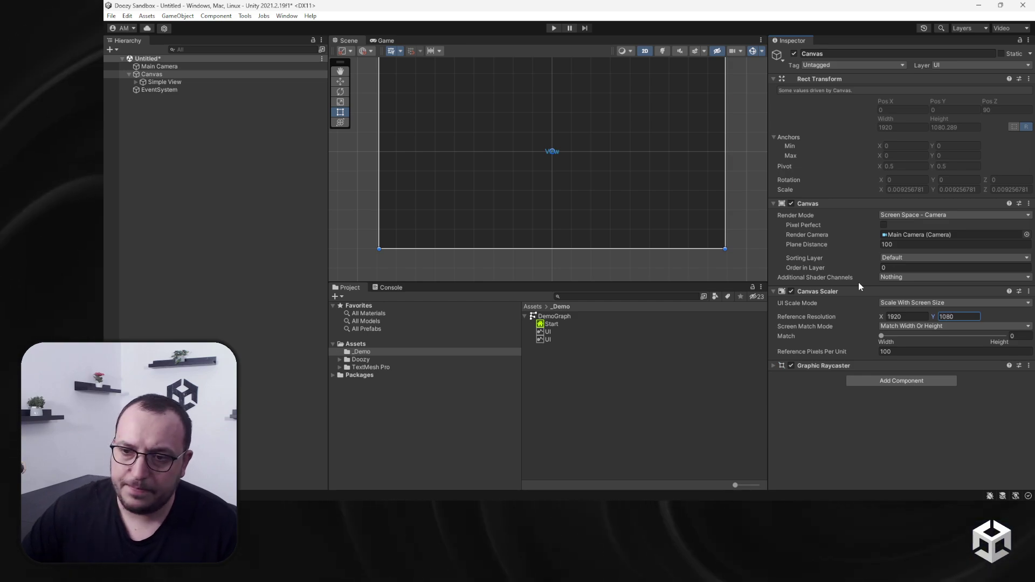
click(1013, 336)
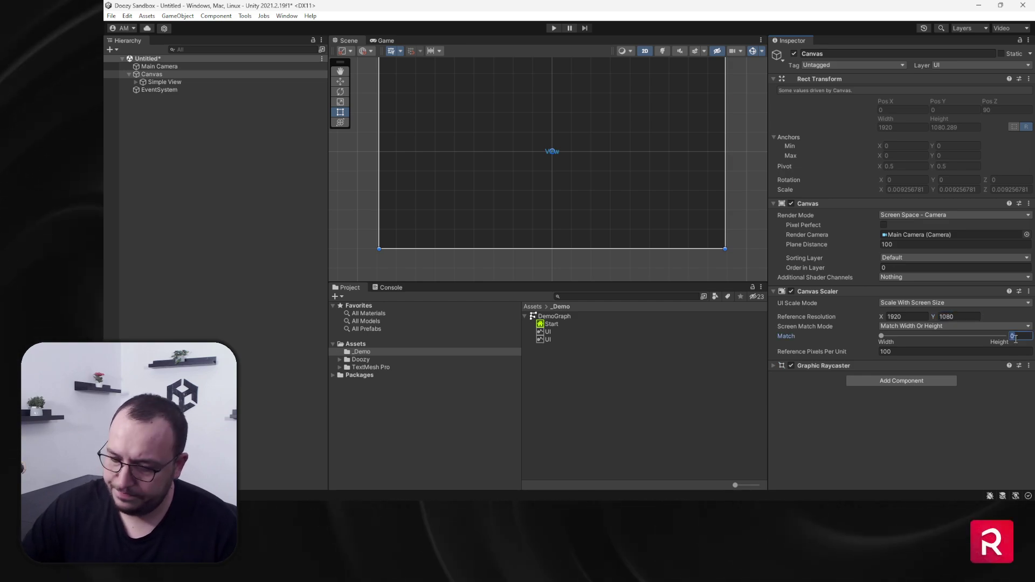
text(0.5)
click(591, 275)
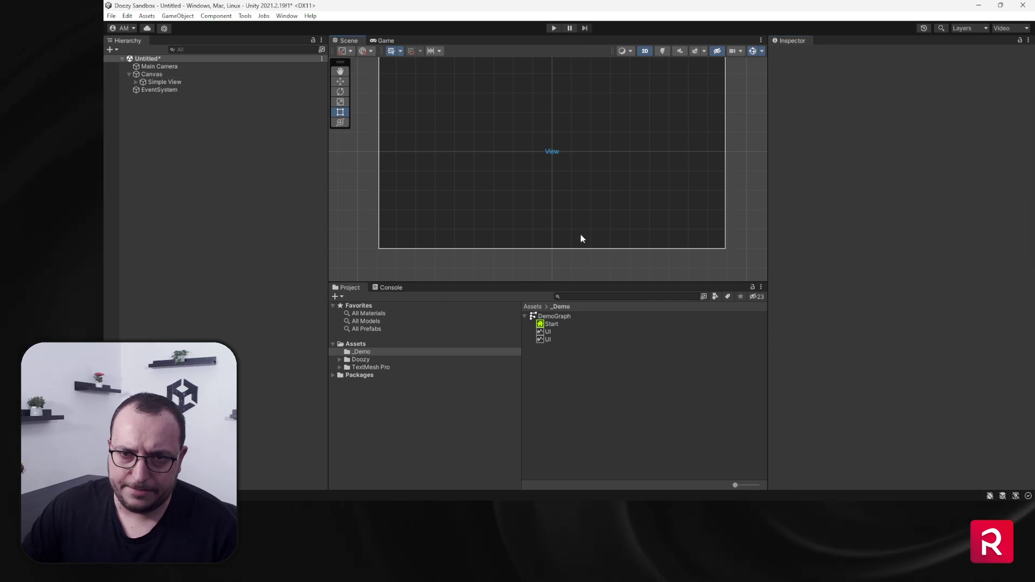
scroll(558, 189, down, 1)
- Replace the EventSystem's Standalone Input Module with InputSystemUIInputModule
click(159, 89)
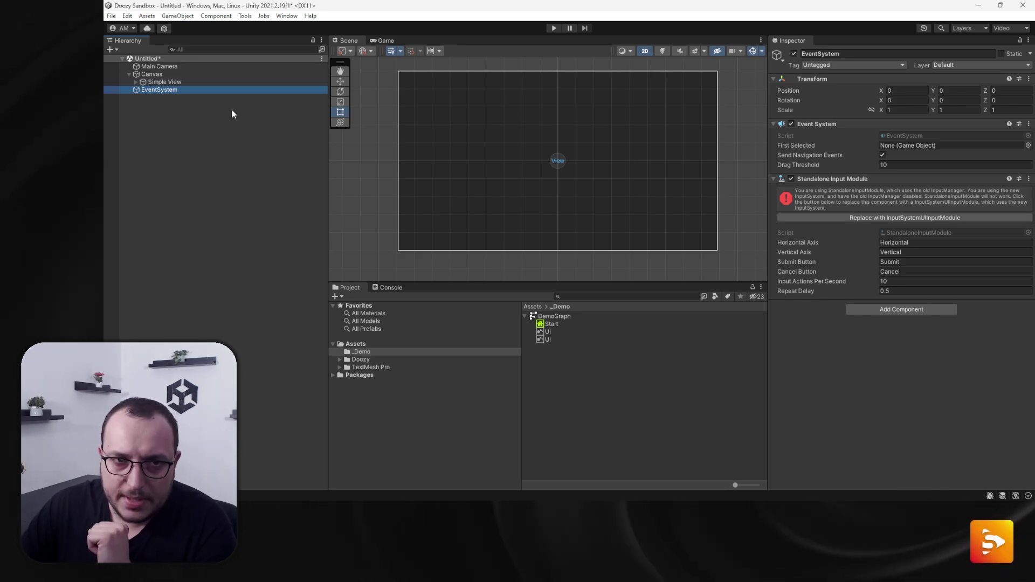
click(172, 92)
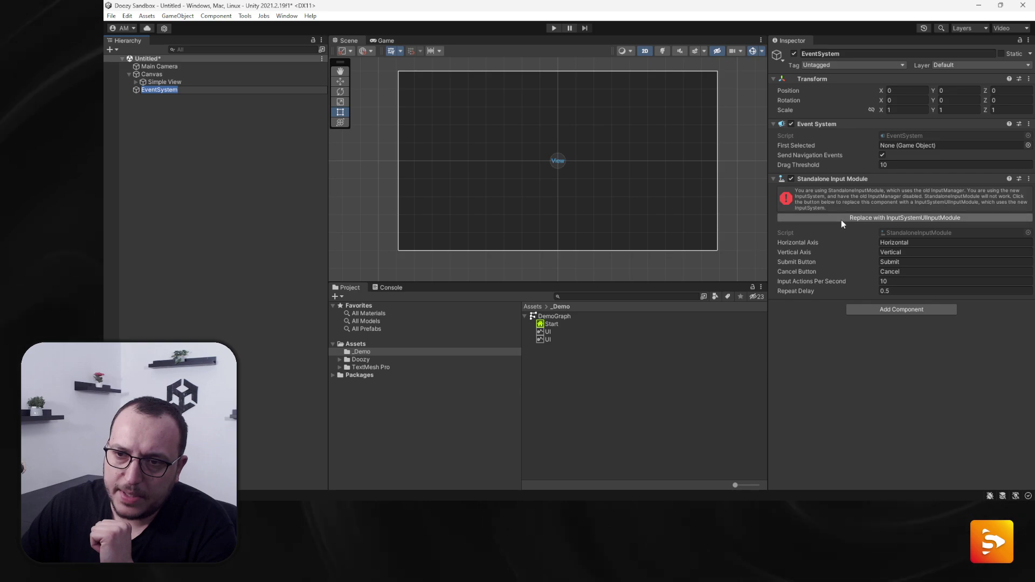
click(864, 218)
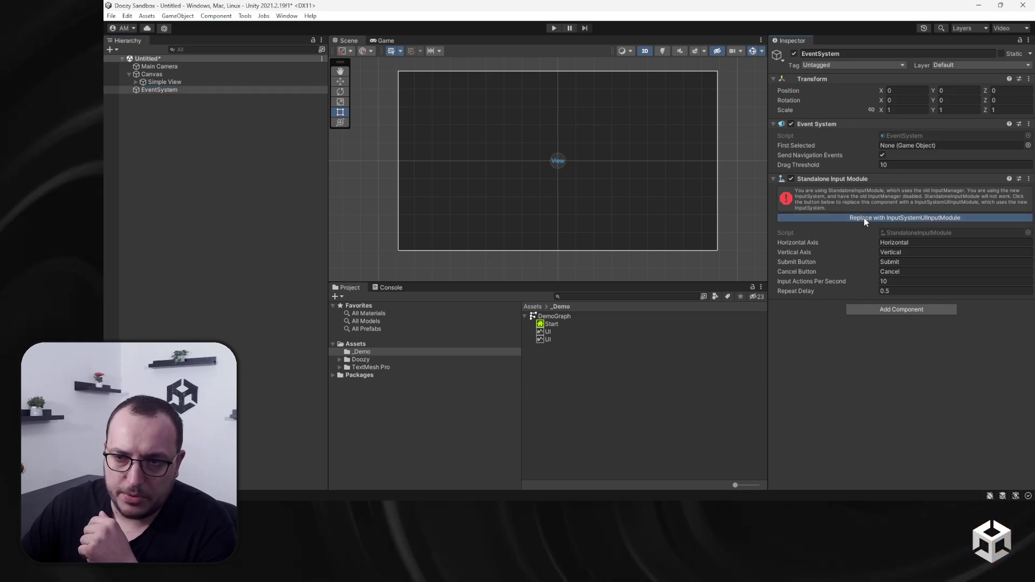
- Stretch Simple View's anchors and position to fill the whole canvas, and collapse its Canvas component
click(184, 83)
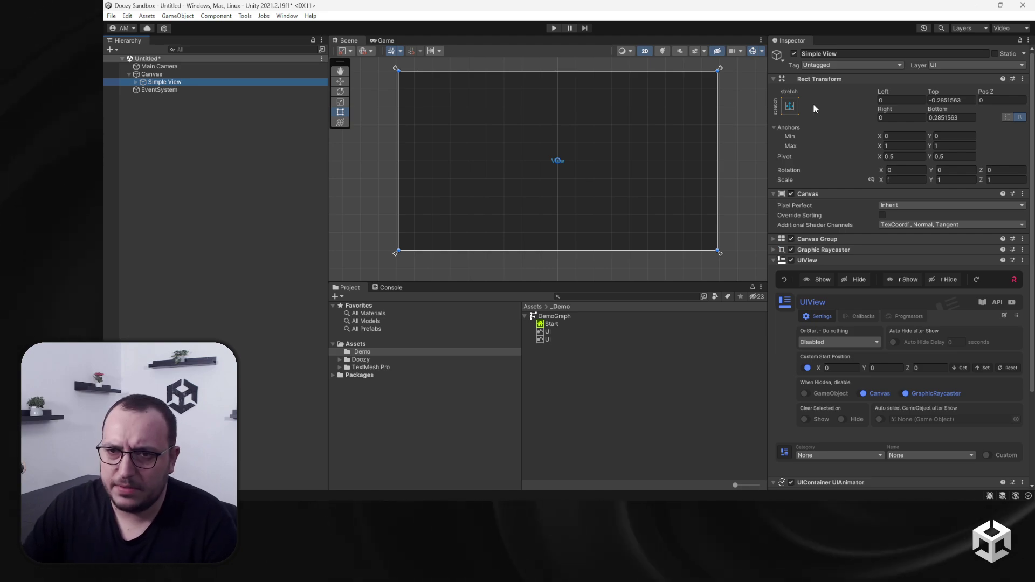
click(790, 106)
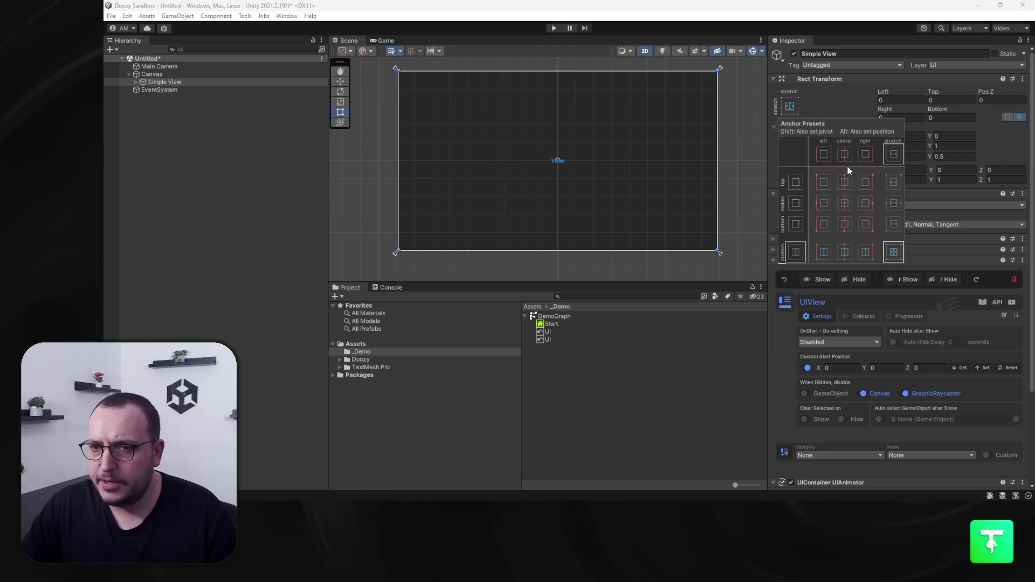
alt+click(895, 249)
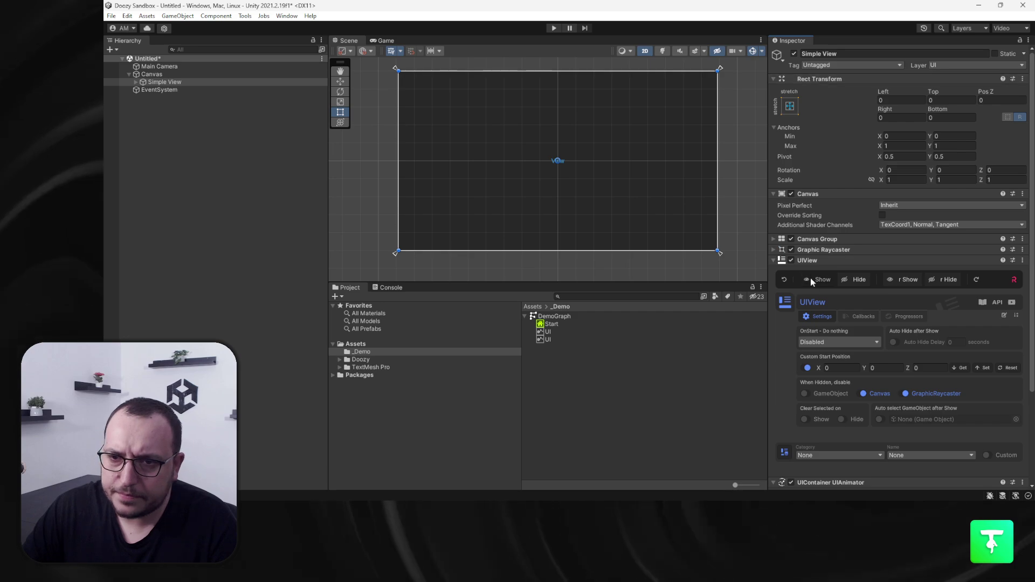
click(807, 194)
- Preview Simple View's Hide and Show animations from its UIView component
scroll(788, 294, down, 2)
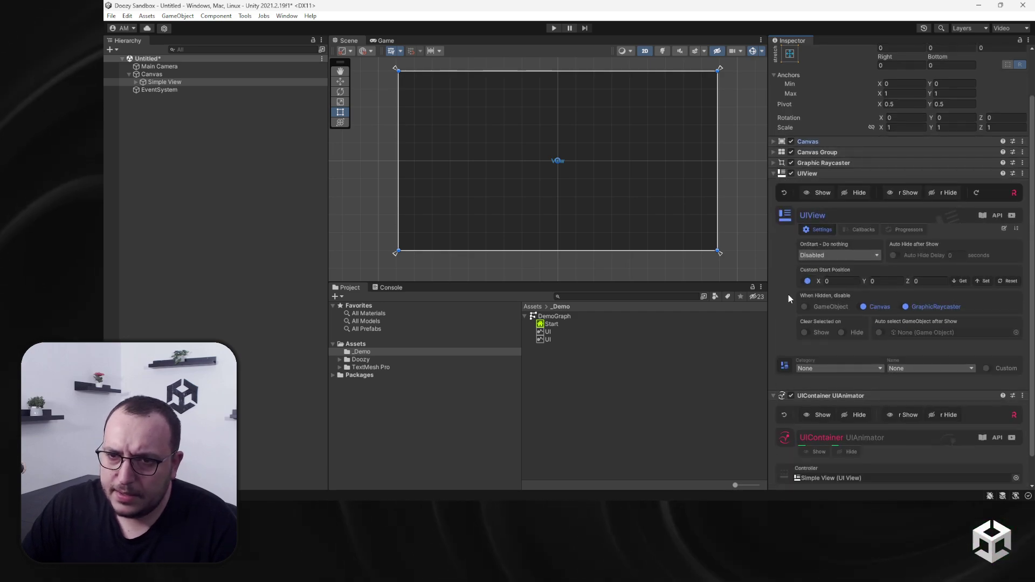
scroll(811, 455, down, 1)
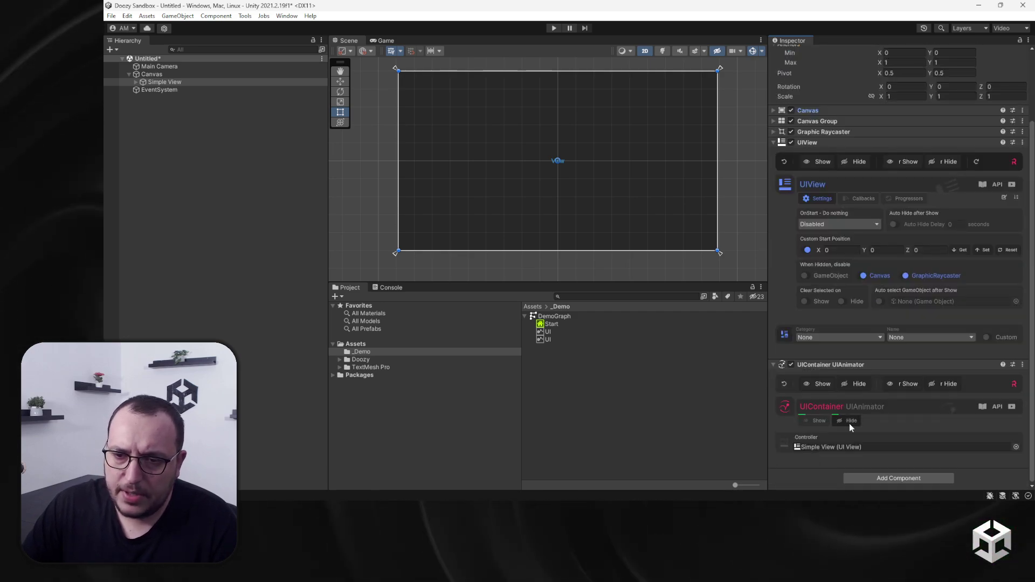
click(859, 162)
click(825, 161)
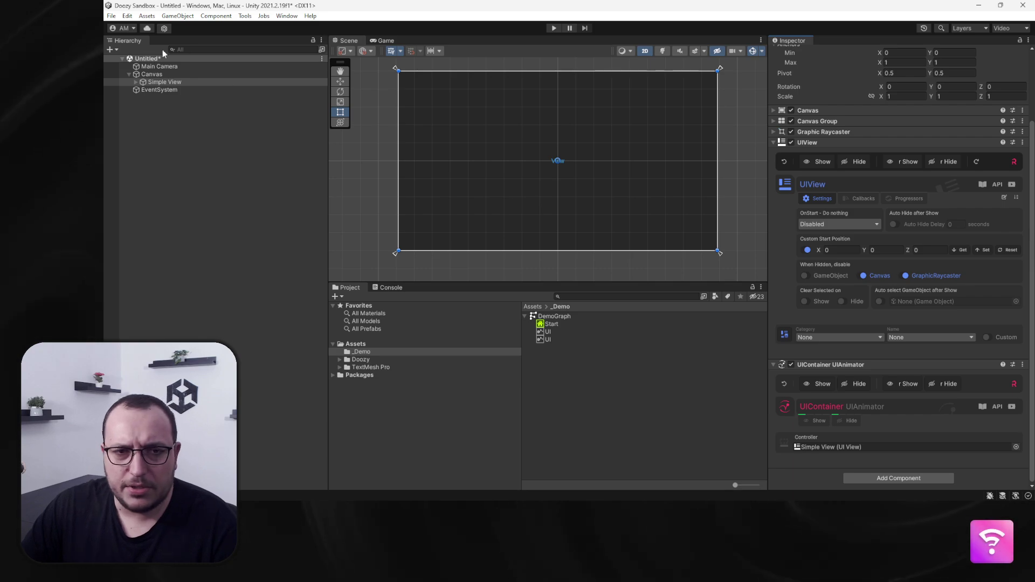
- Anchor the Title under Simple View's Background as a top stretch, setting its pivot and position too
click(136, 82)
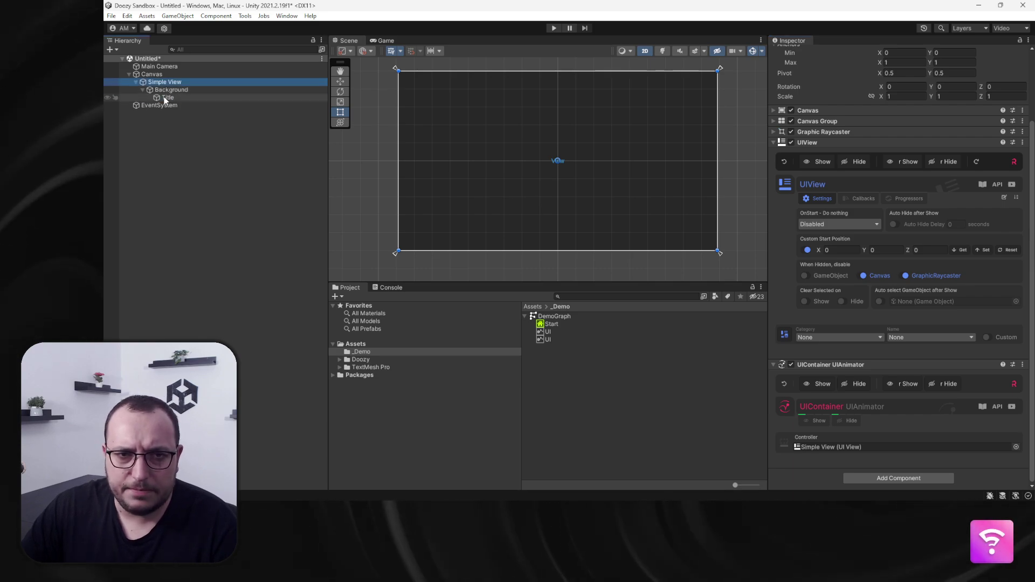
click(167, 97)
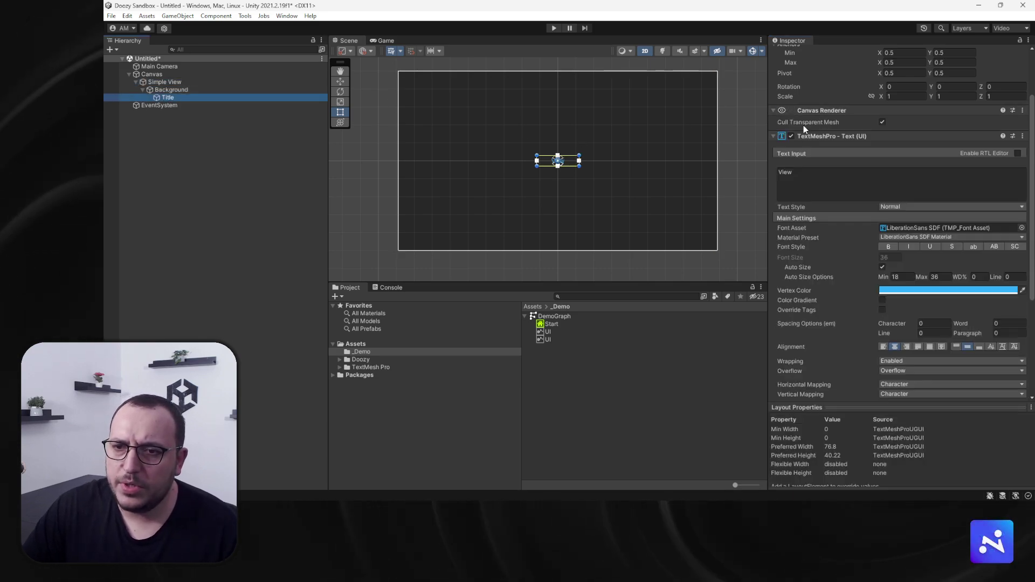
scroll(802, 121, up, 3)
click(790, 106)
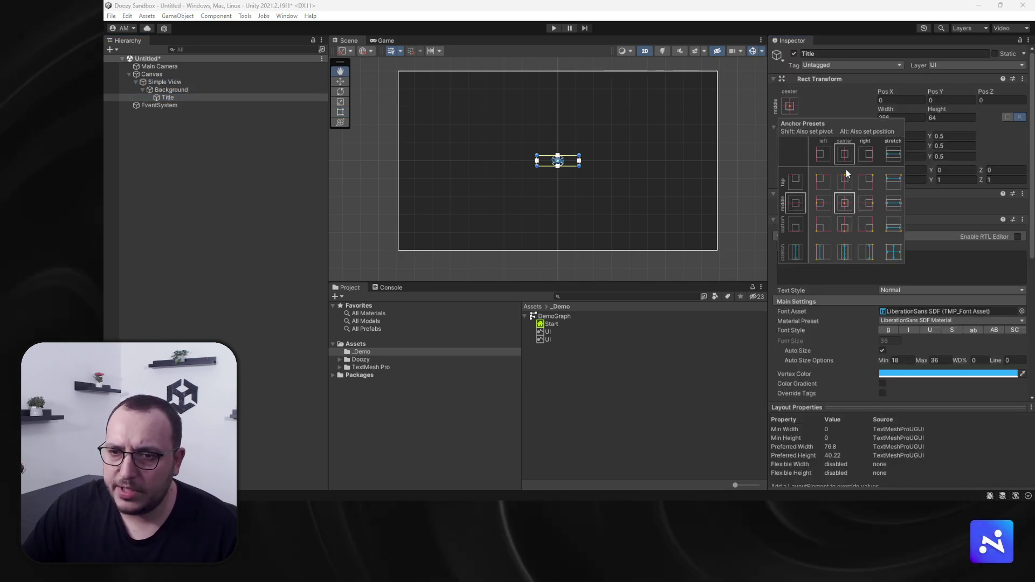
alt+shift+click(897, 203)
alt+shift+click(893, 178)
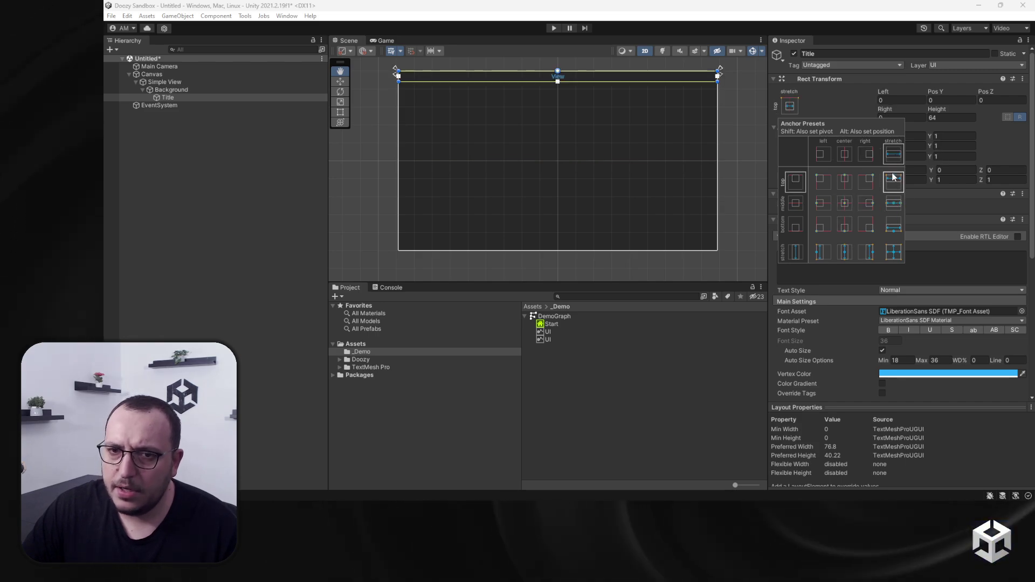
- Set the Title's height to 128 and its Y position to -64
click(945, 117)
text(12)
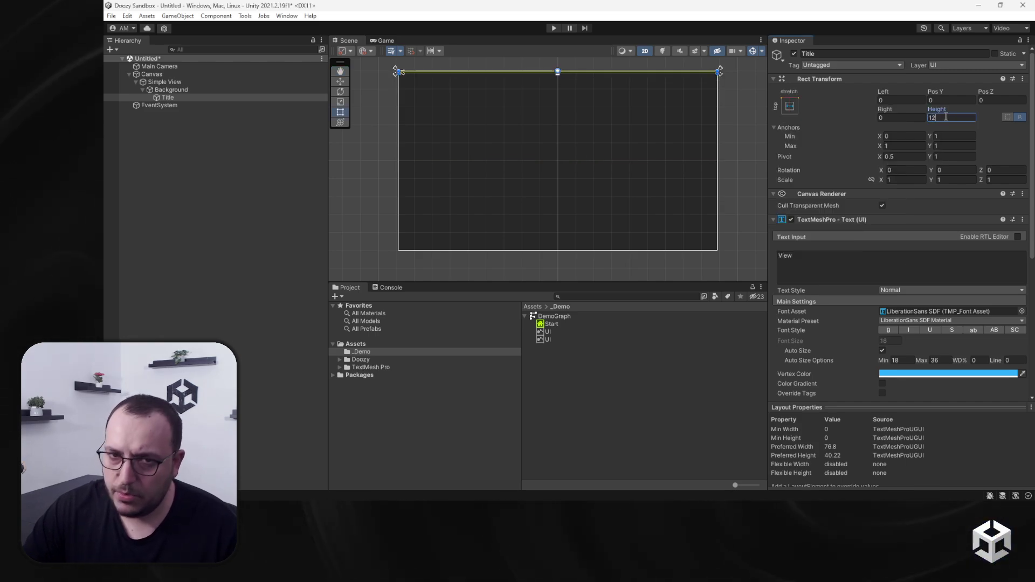
text(8)
click(947, 99)
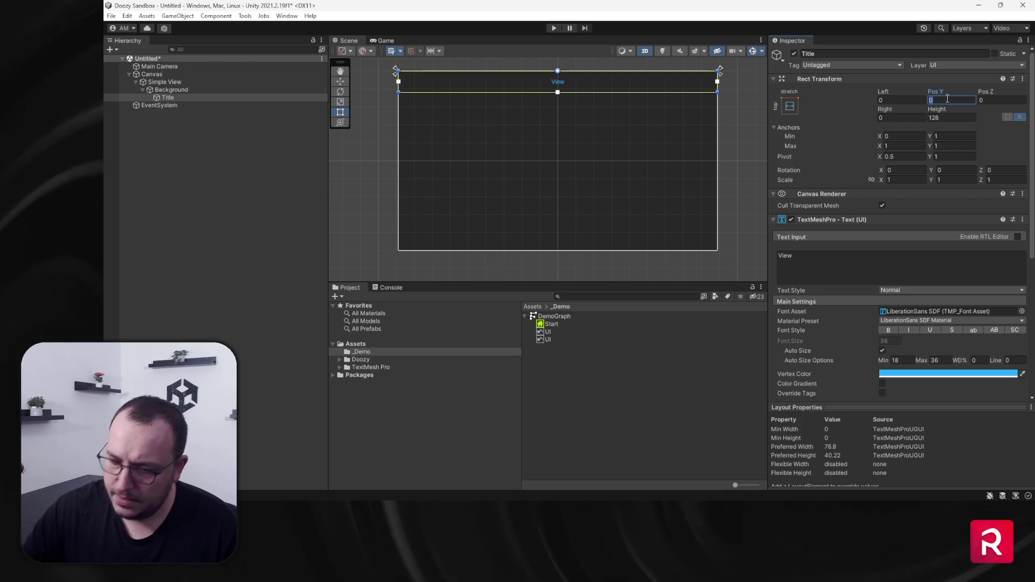
text(-64)
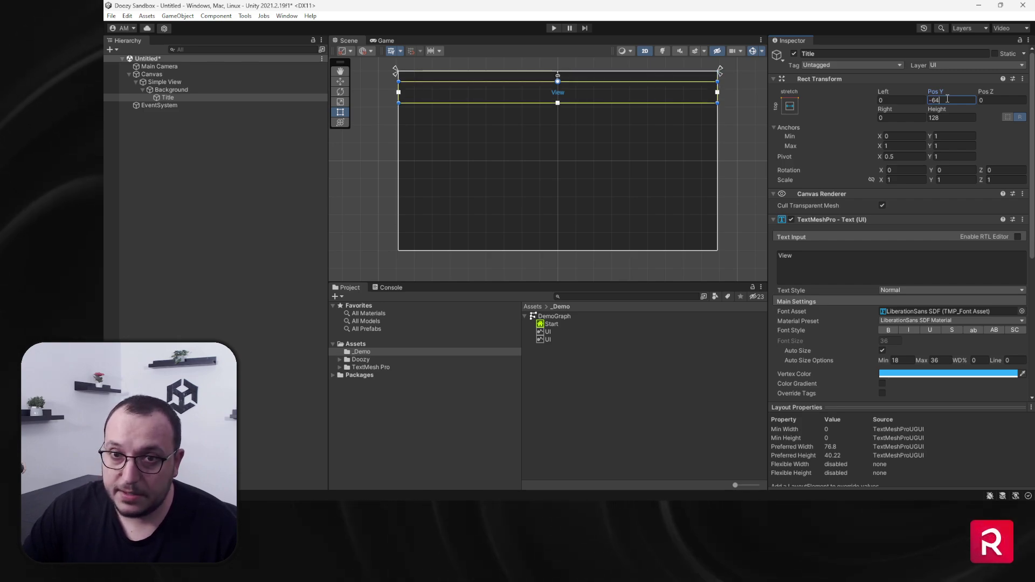
- Disable auto sizing on the Title, set its font size to 80, and change its text to "Main Menu"
click(882, 351)
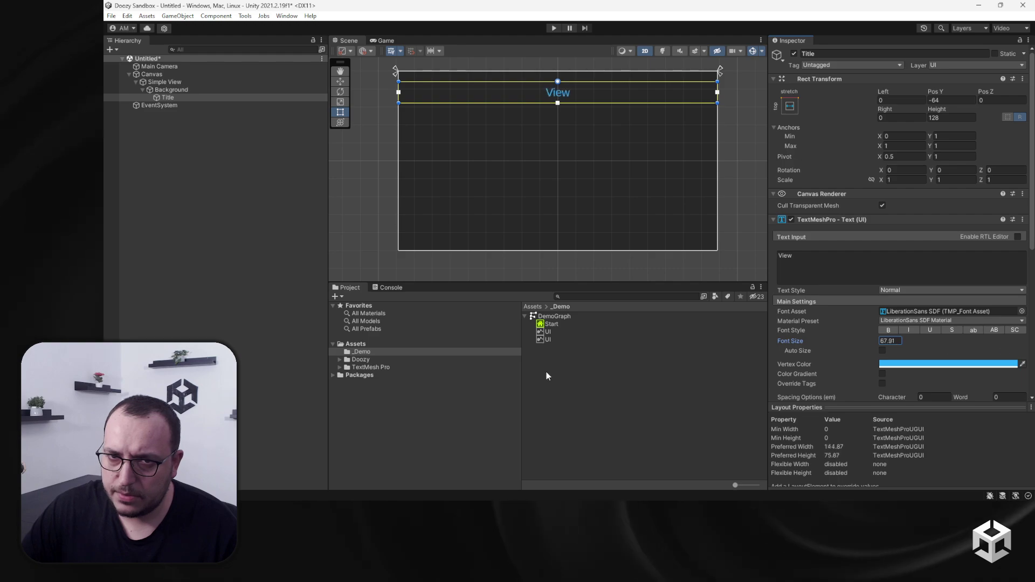
drag(743, 385, 741, 384)
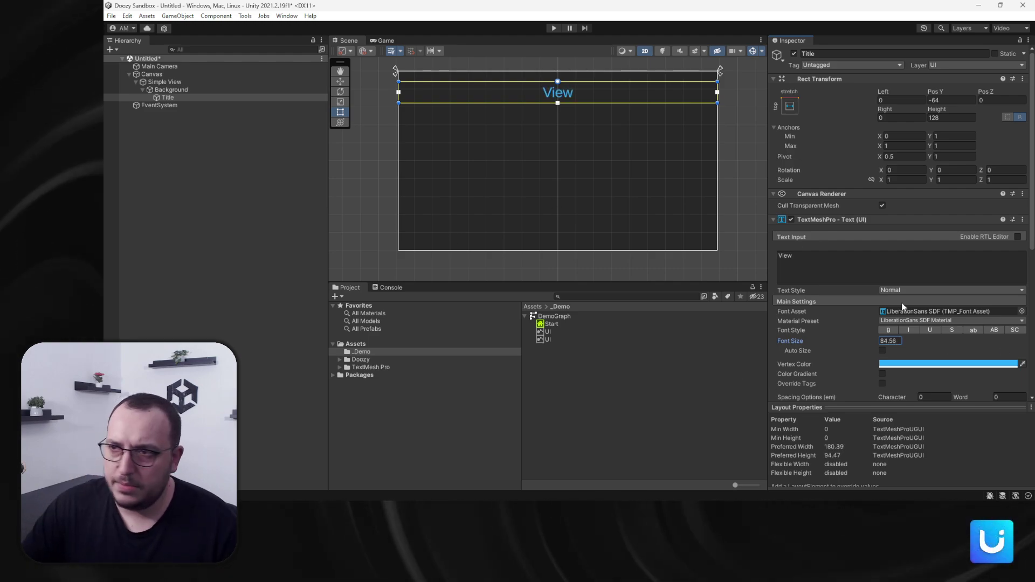
text(80)
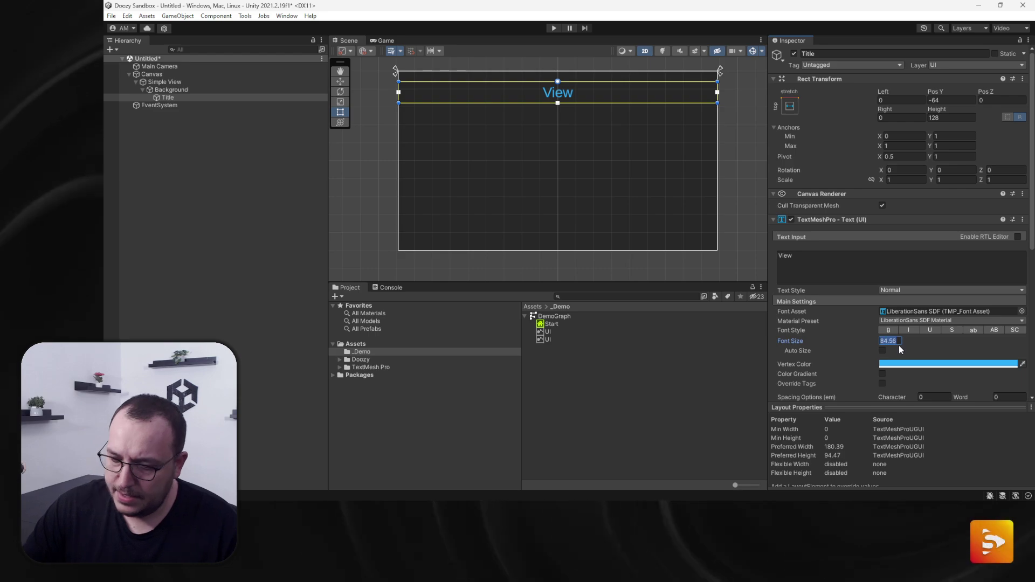
click(806, 266)
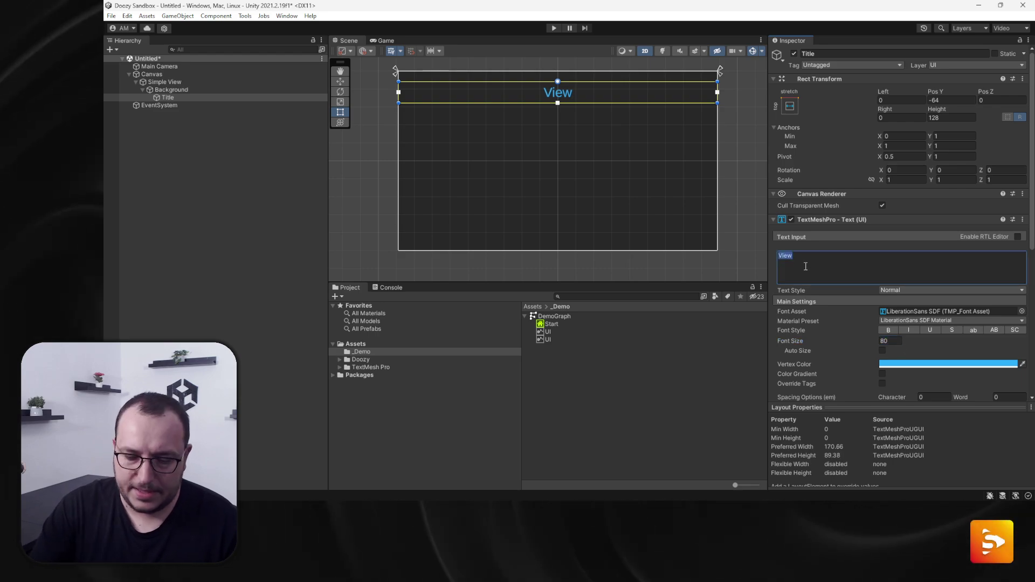
text(Main Menu)
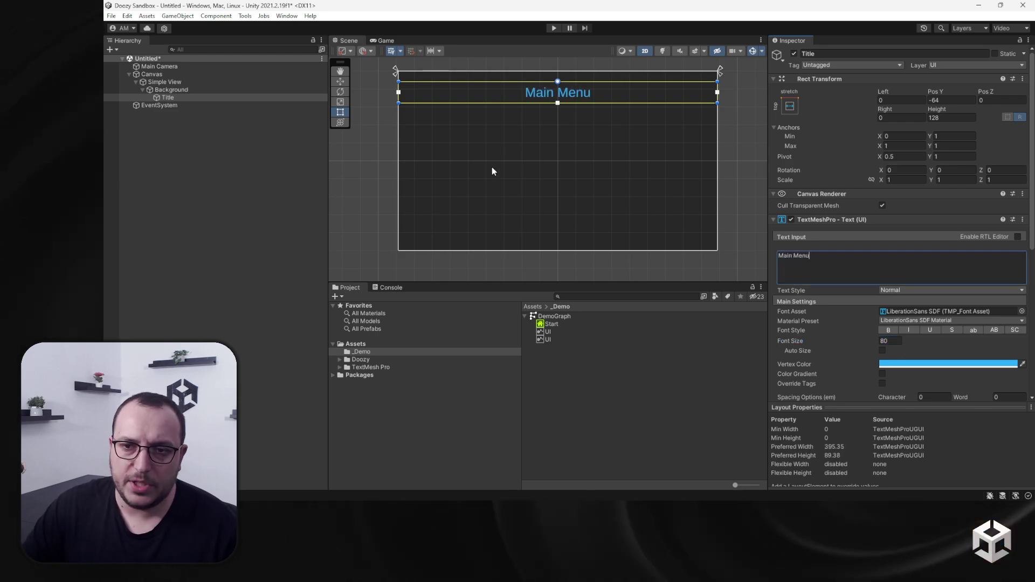
click(622, 272)
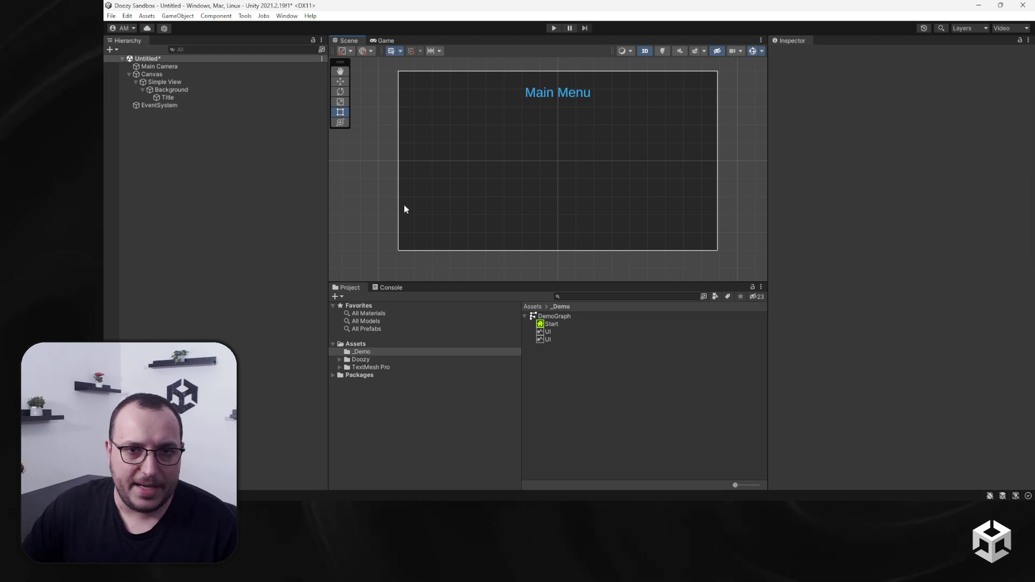
- Save the scene as Demo in the _Demo folder
click(162, 90)
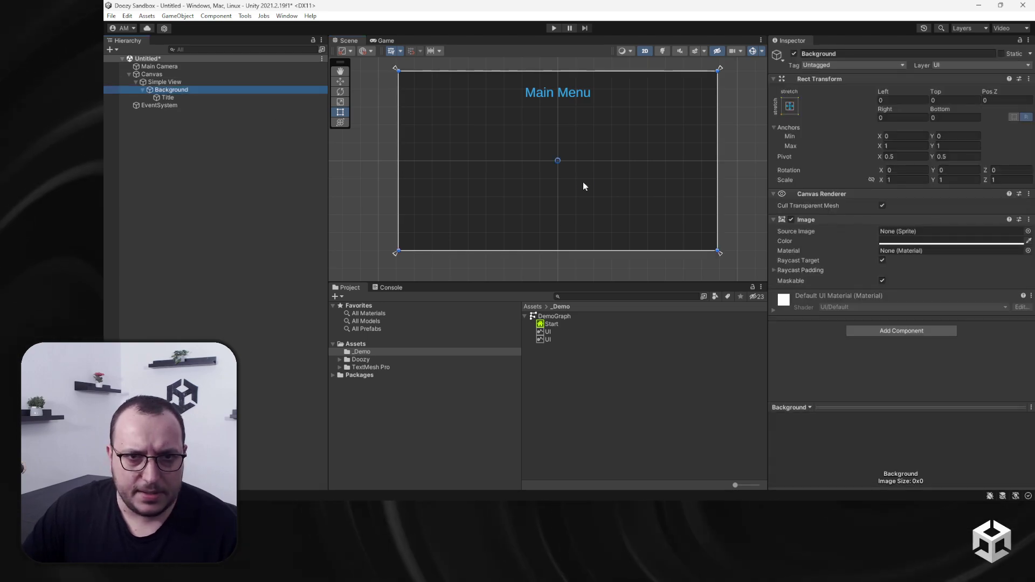
key(ctrl+s)
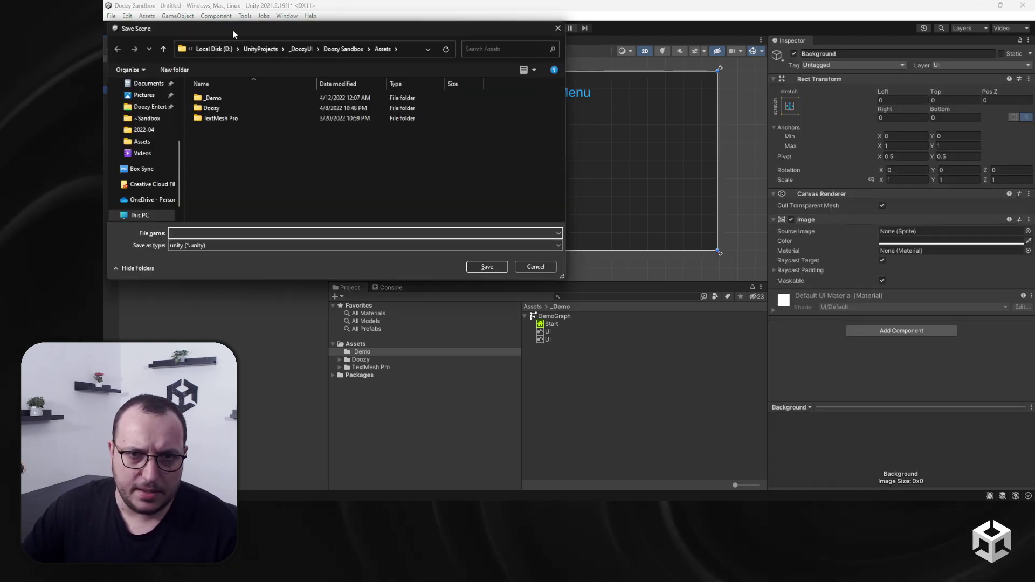
drag(232, 30, 346, 76)
double_click(339, 143)
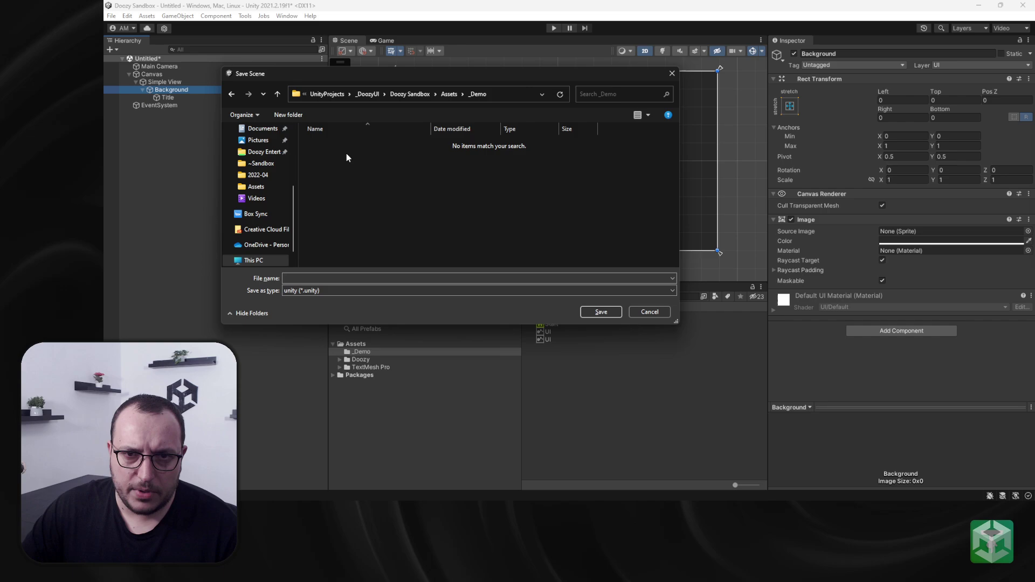
click(302, 278)
text(Demo)
key(Return)
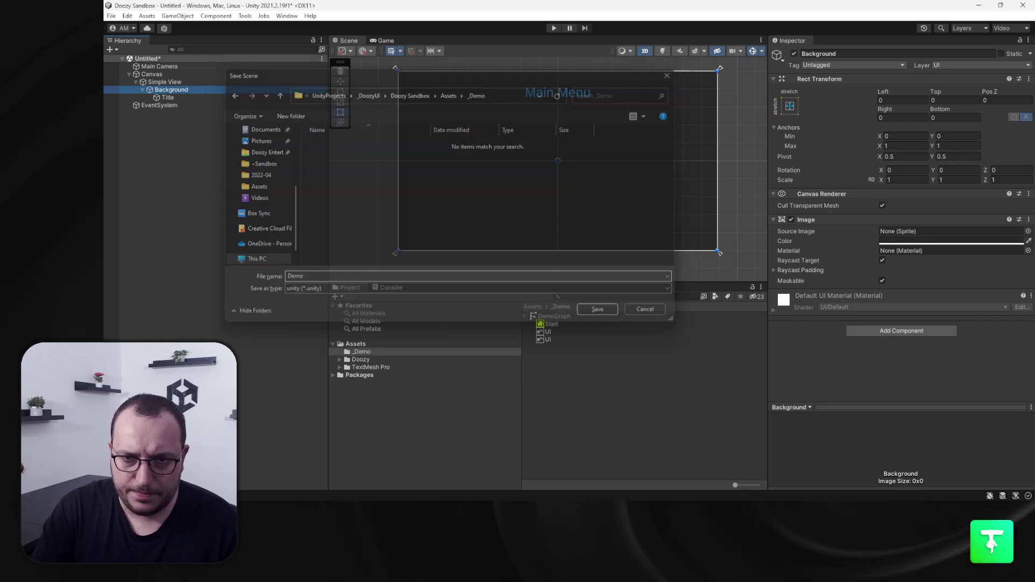
- Sample the title text's blue as the Background image's color and darken it to a very dark navy
scroll(592, 102, up, 6)
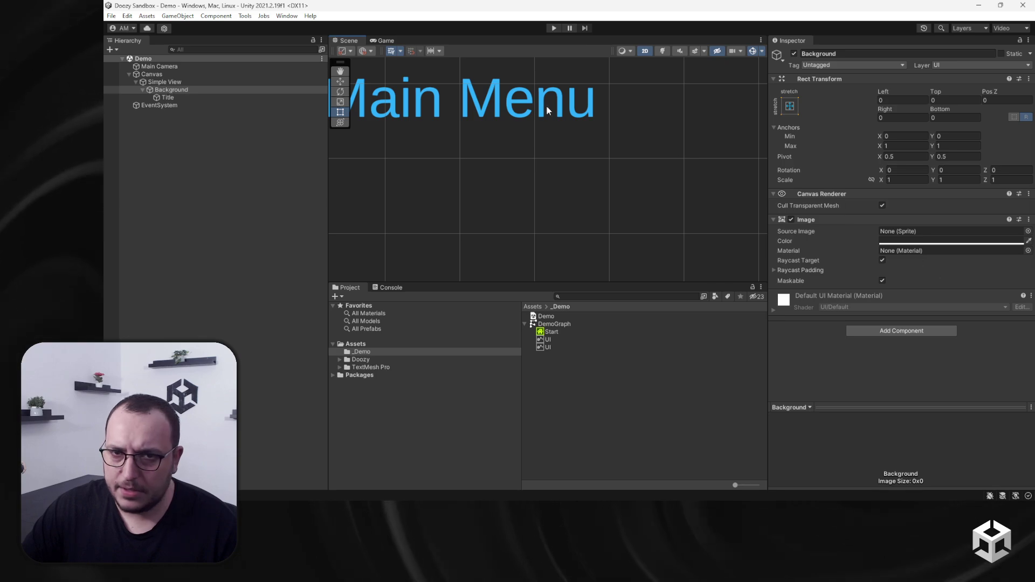
scroll(504, 102, up, 5)
click(1028, 241)
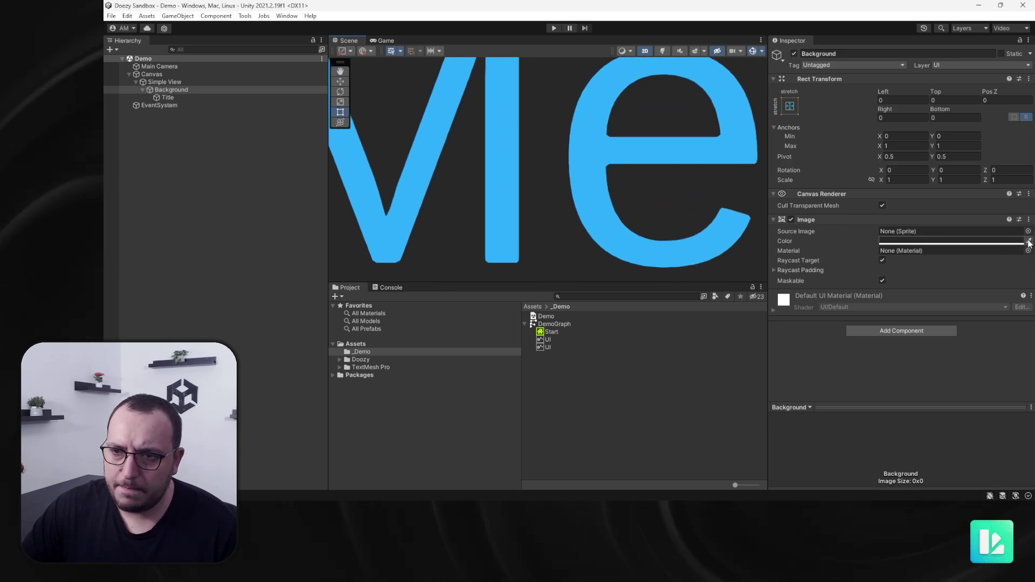
click(502, 204)
click(941, 241)
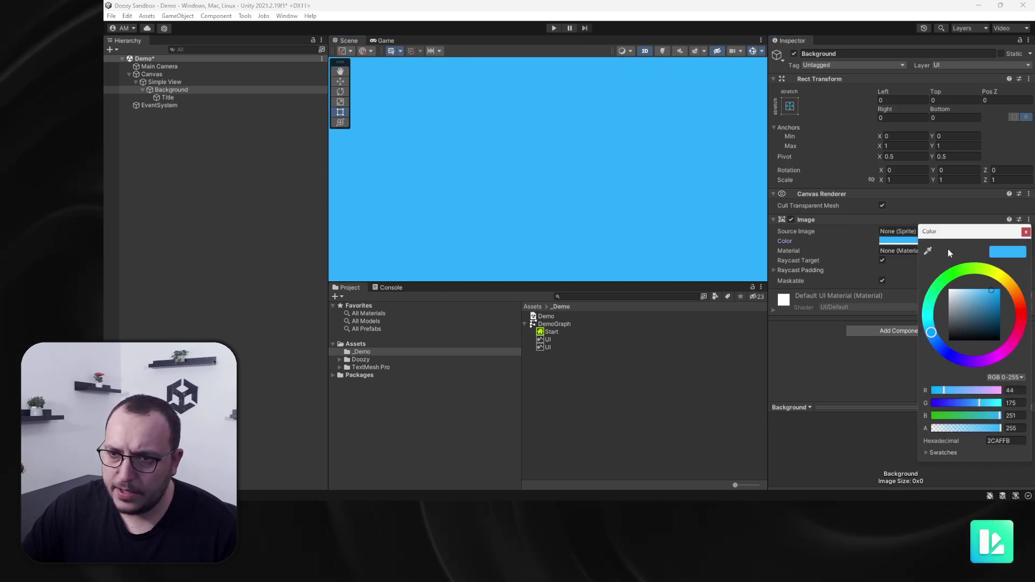
drag(981, 290, 992, 337)
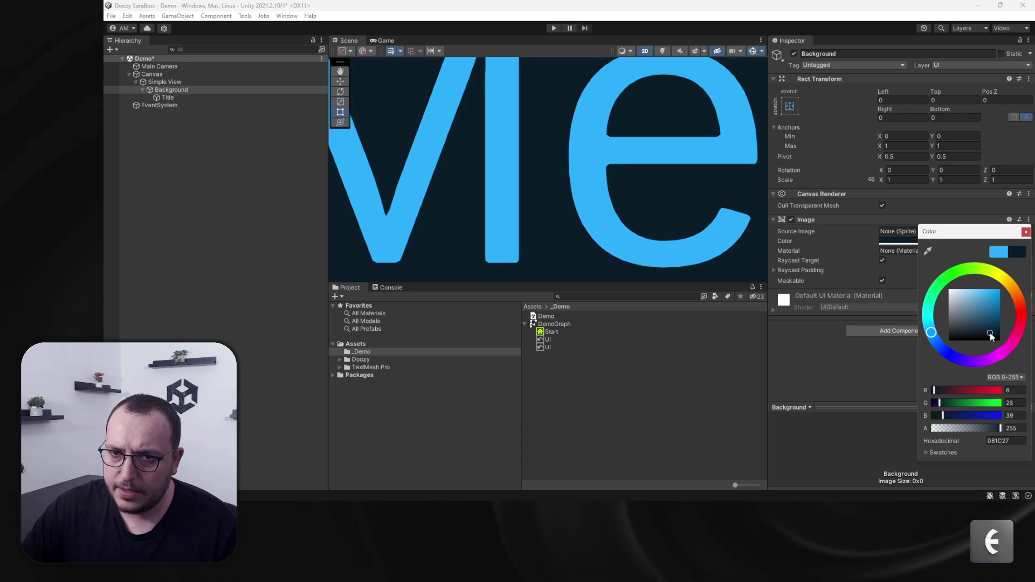
scroll(658, 201, down, 8)
click(622, 155)
scroll(622, 151, down, 3)
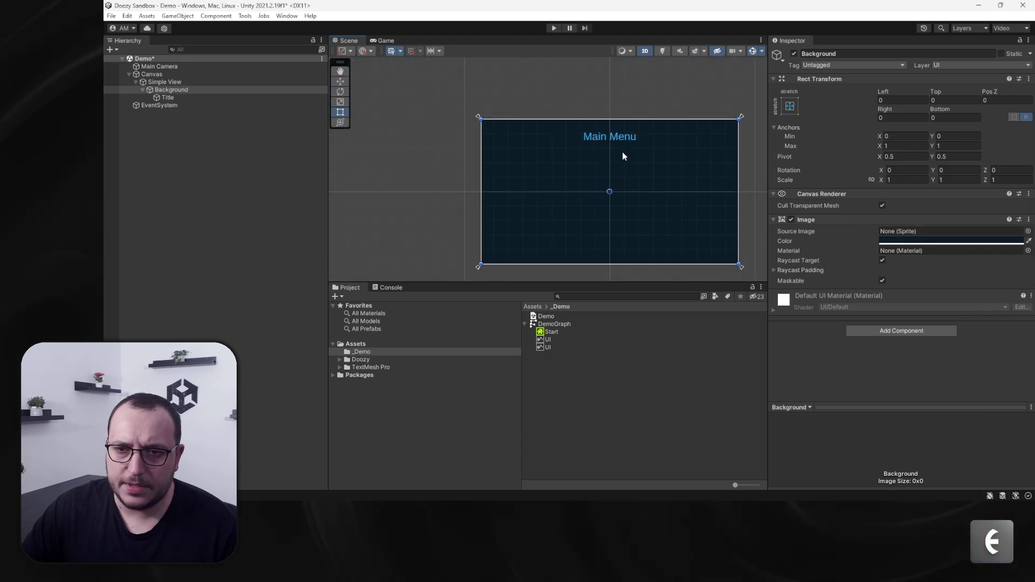
click(949, 241)
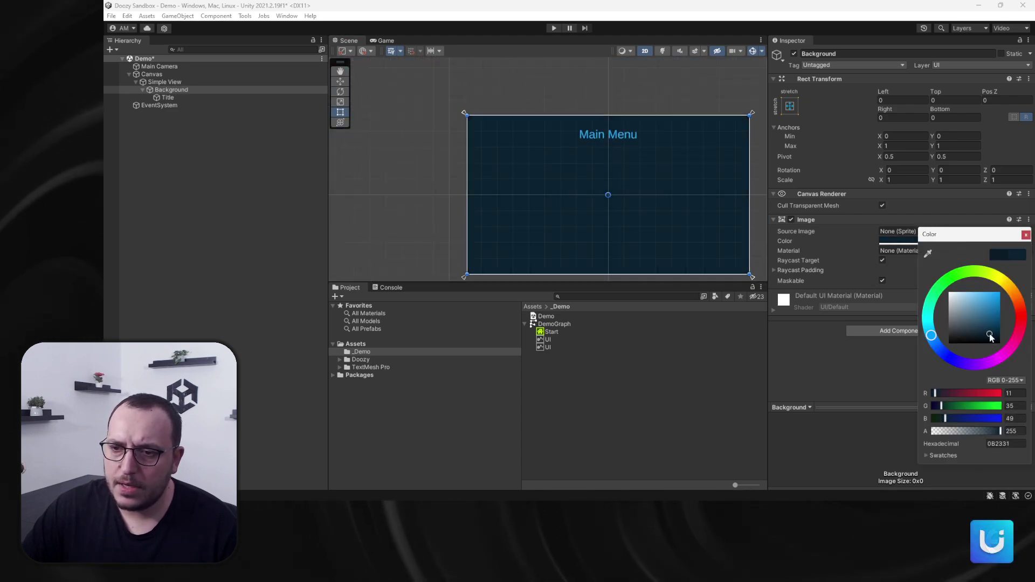
click(408, 198)
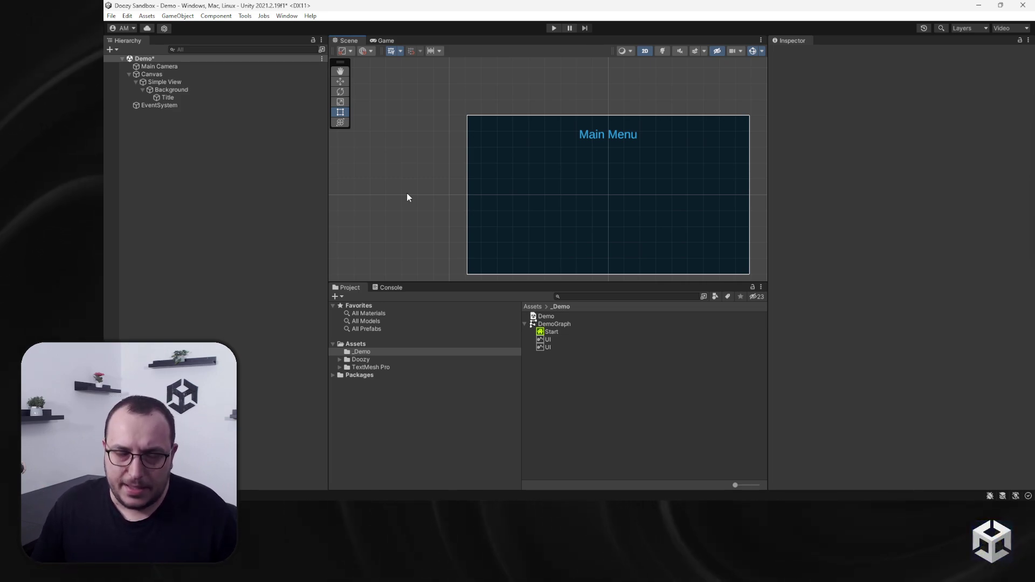
- Add a Simple Button from the UIMenu Button Basic components as a child of Background
click(142, 89)
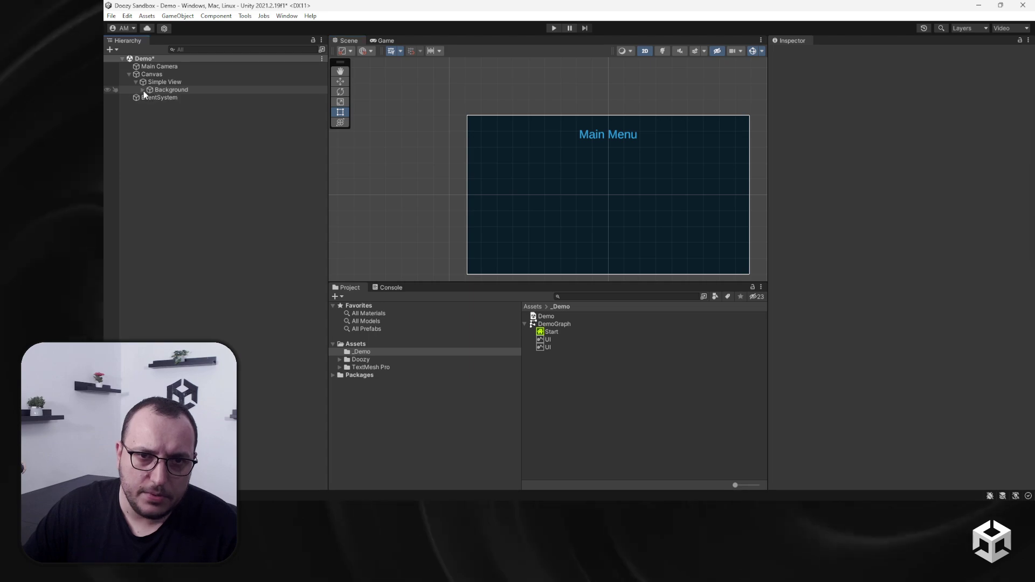
click(143, 91)
click(151, 90)
right_click(163, 90)
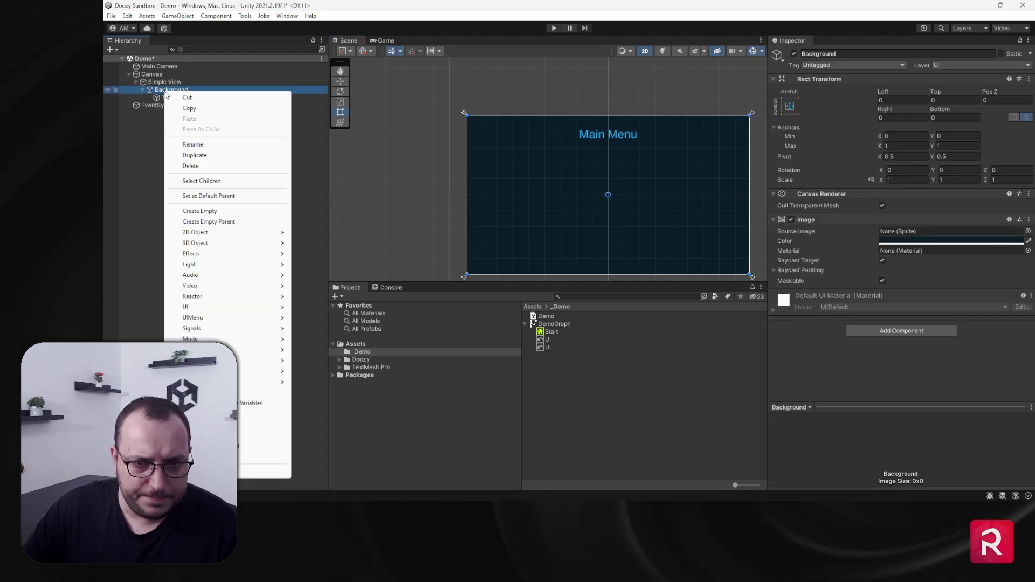
mouse_move(218, 322)
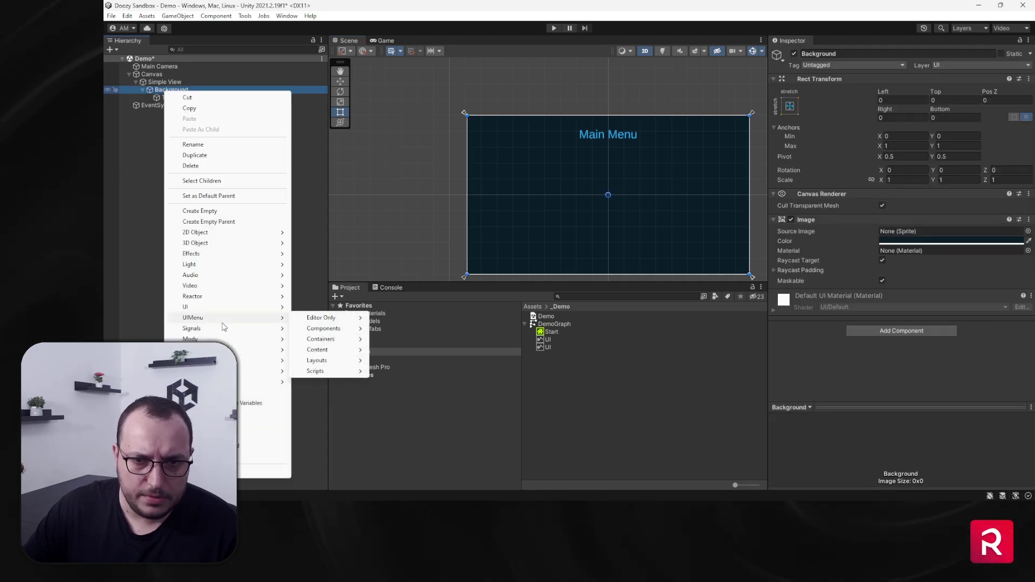
mouse_move(332, 329)
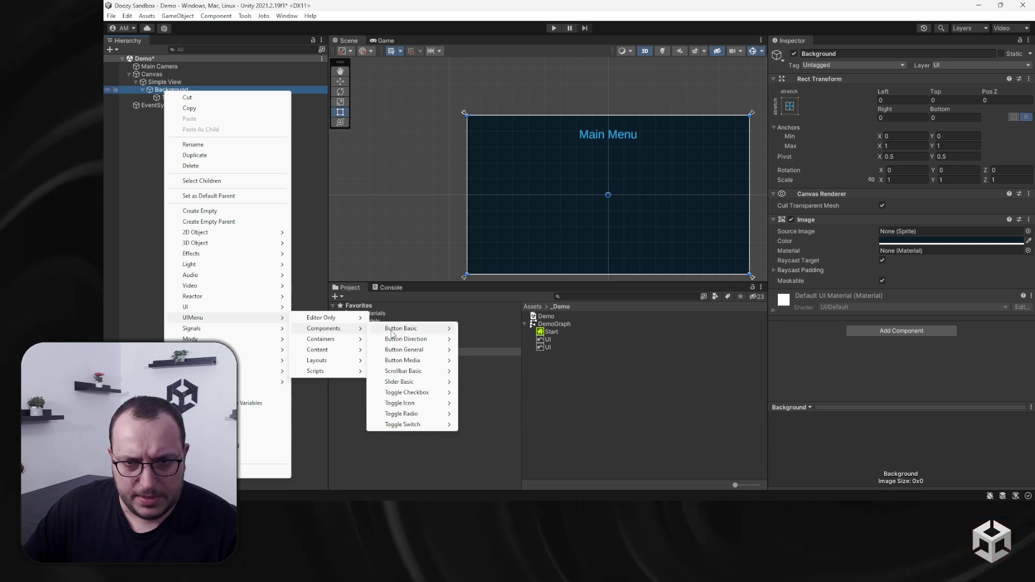
mouse_move(400, 330)
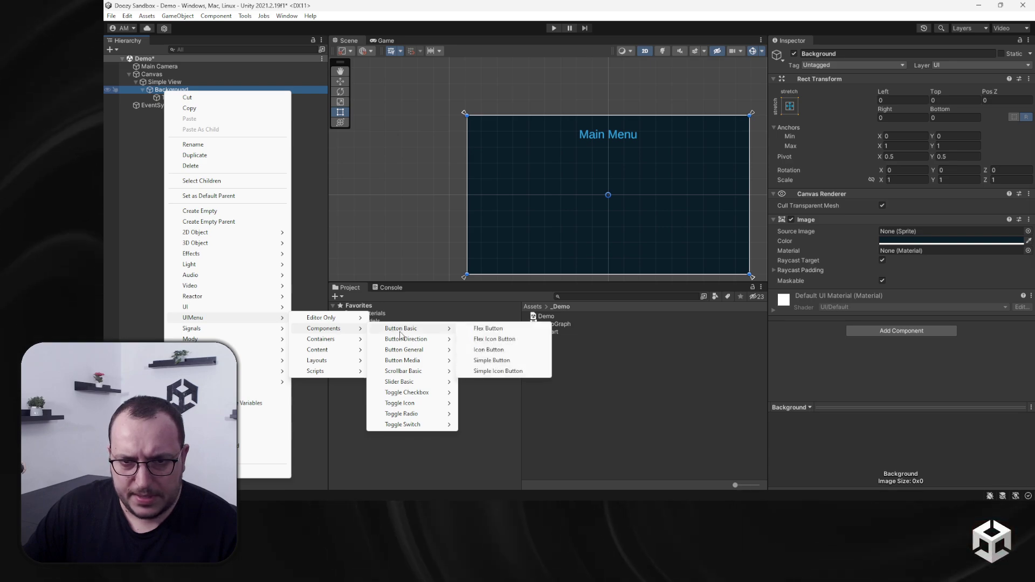
click(491, 360)
scroll(589, 219, up, 2)
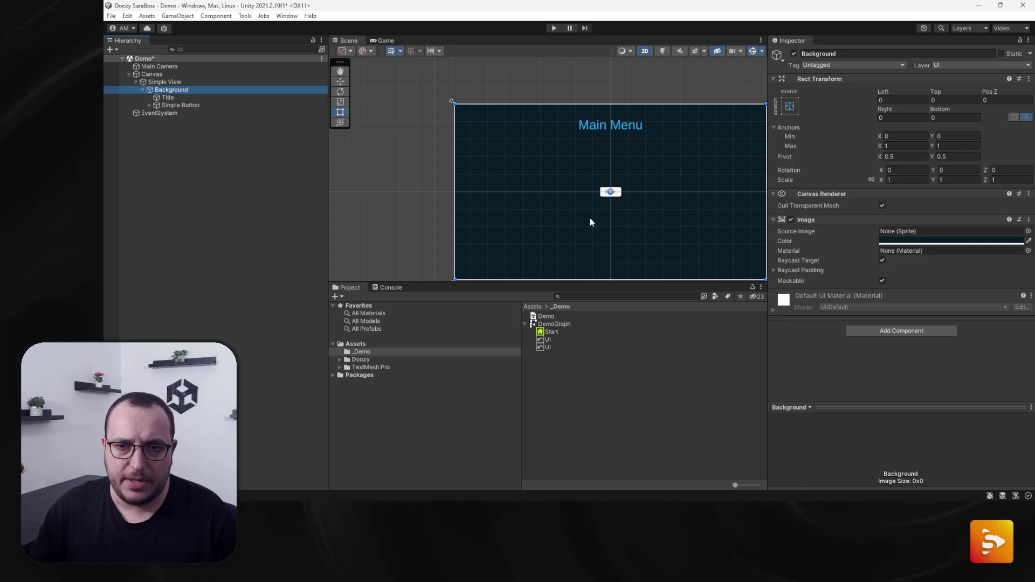
- Open the Doozy UI Menu and browse the Button Basic, Direction and General components, adjusting the preview size
click(245, 16)
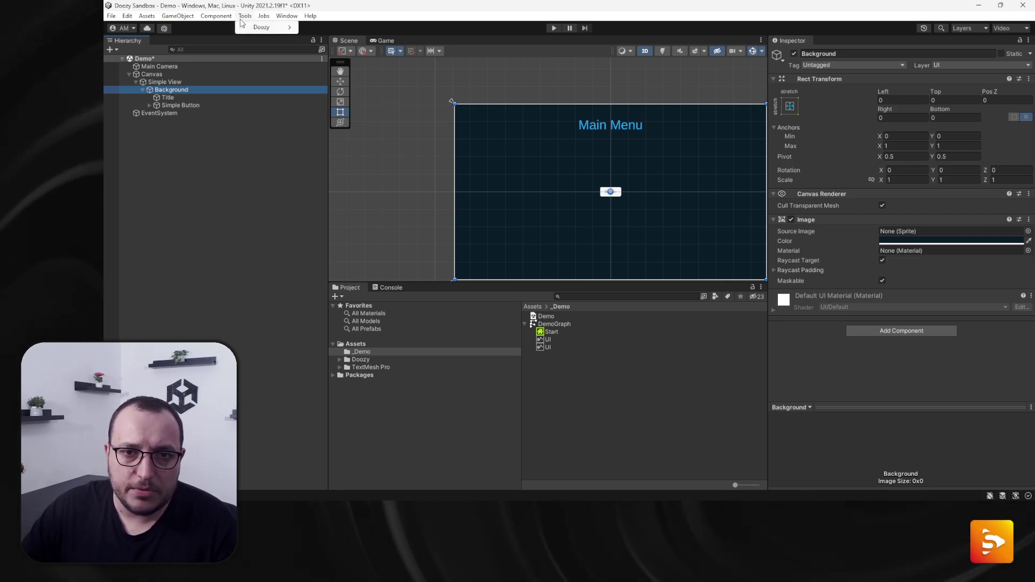
mouse_move(270, 28)
click(355, 76)
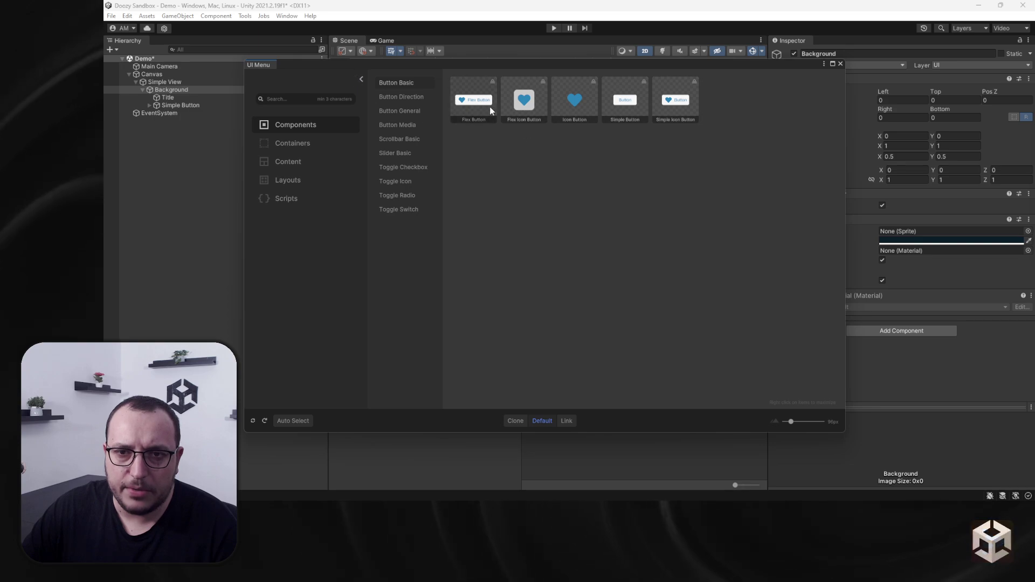
drag(791, 421, 818, 422)
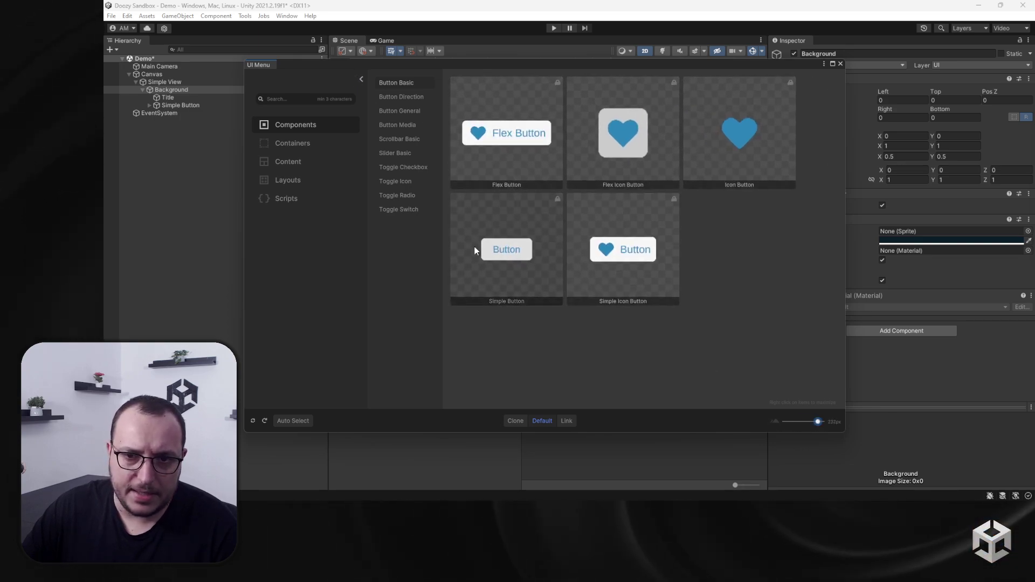
click(397, 99)
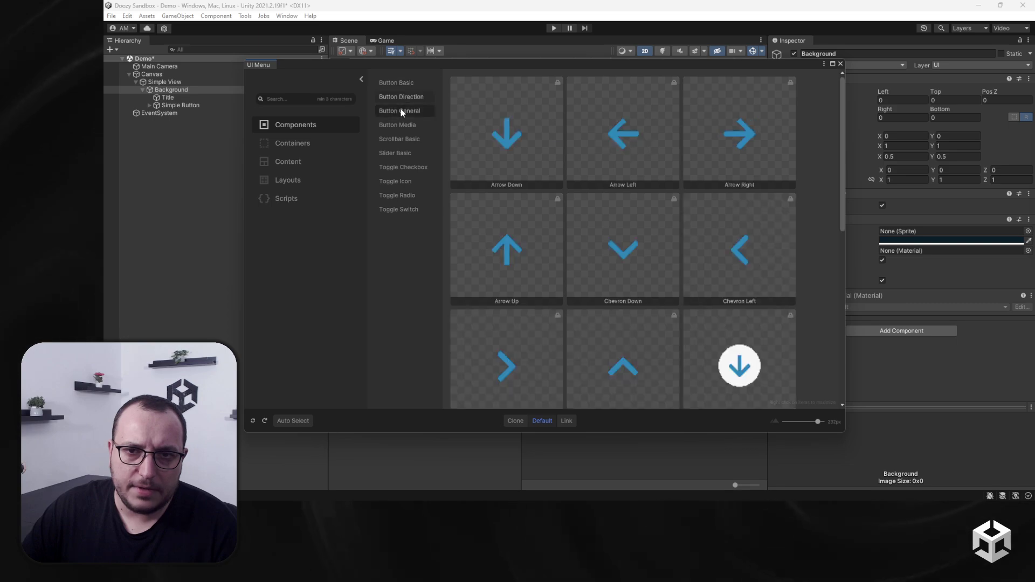
scroll(652, 228, down, 5)
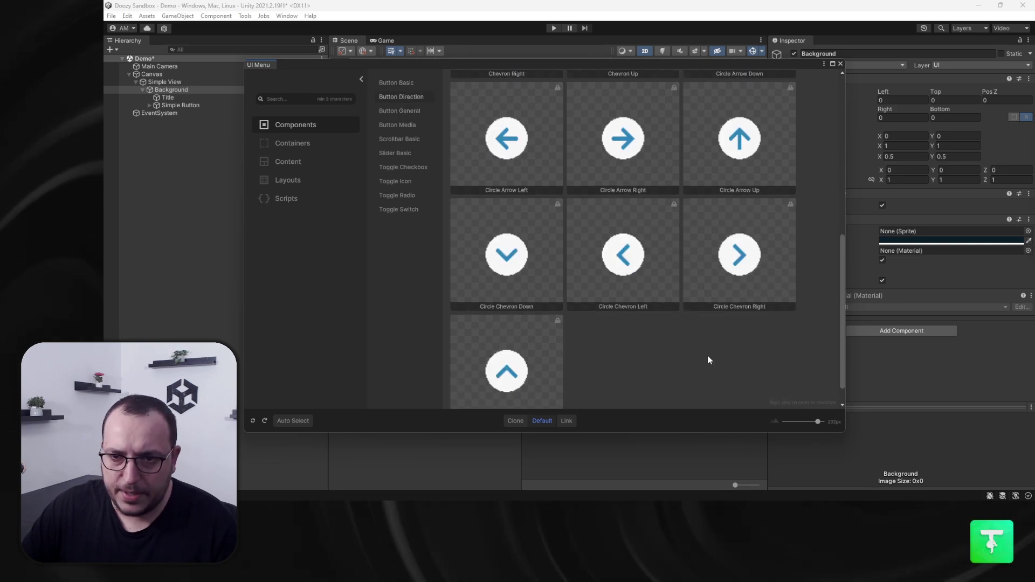
drag(817, 422, 796, 421)
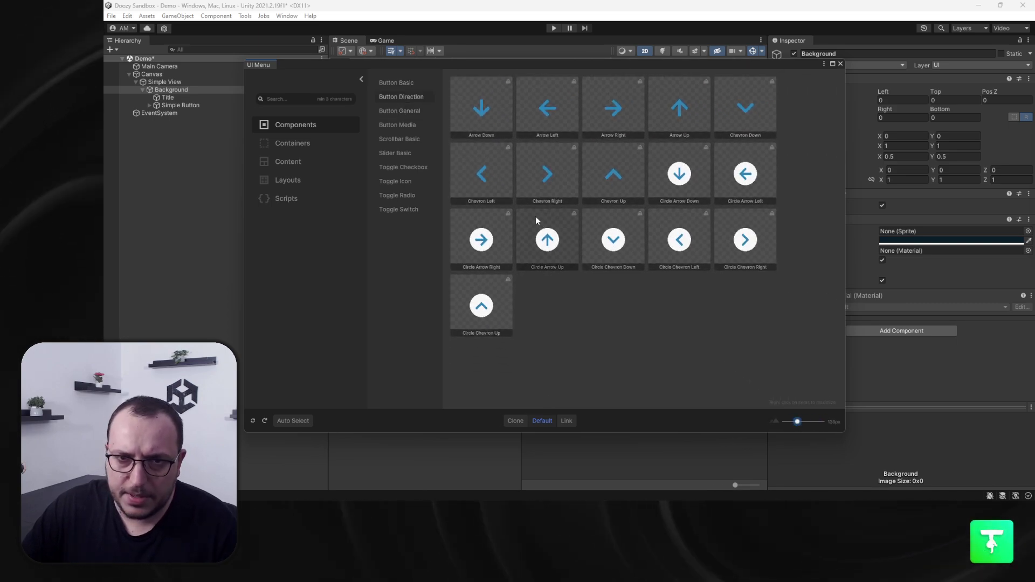
click(400, 111)
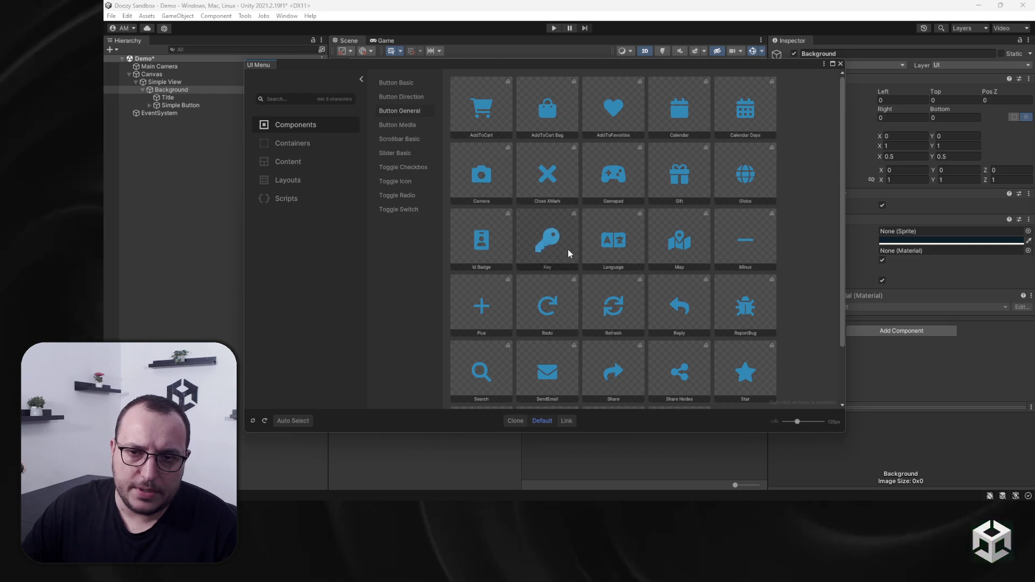
- Browse the Button Media, Scrollbar, Slider and Toggle components, return to Button Basic, and close the UI Menu
click(409, 127)
click(405, 139)
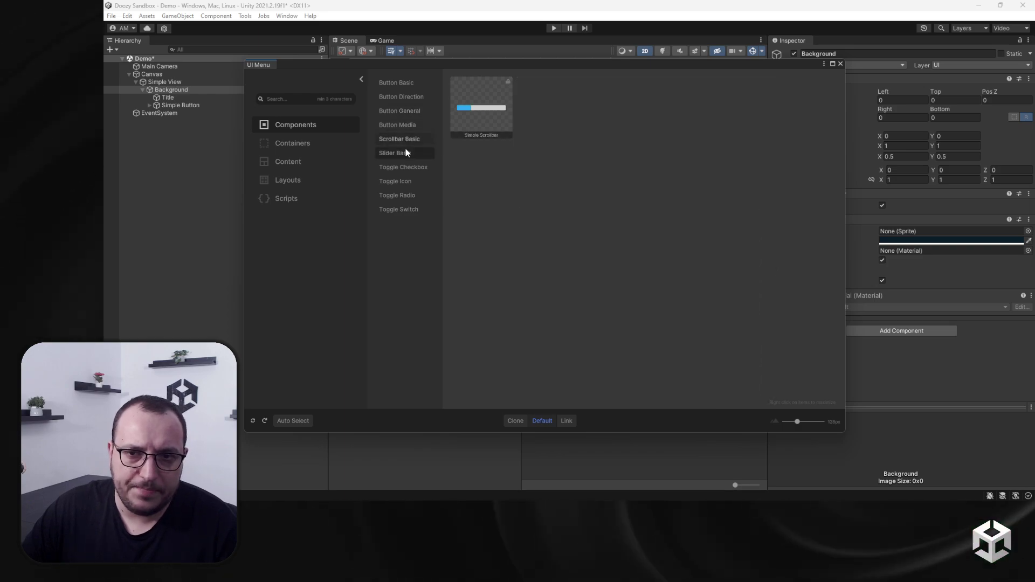
click(399, 153)
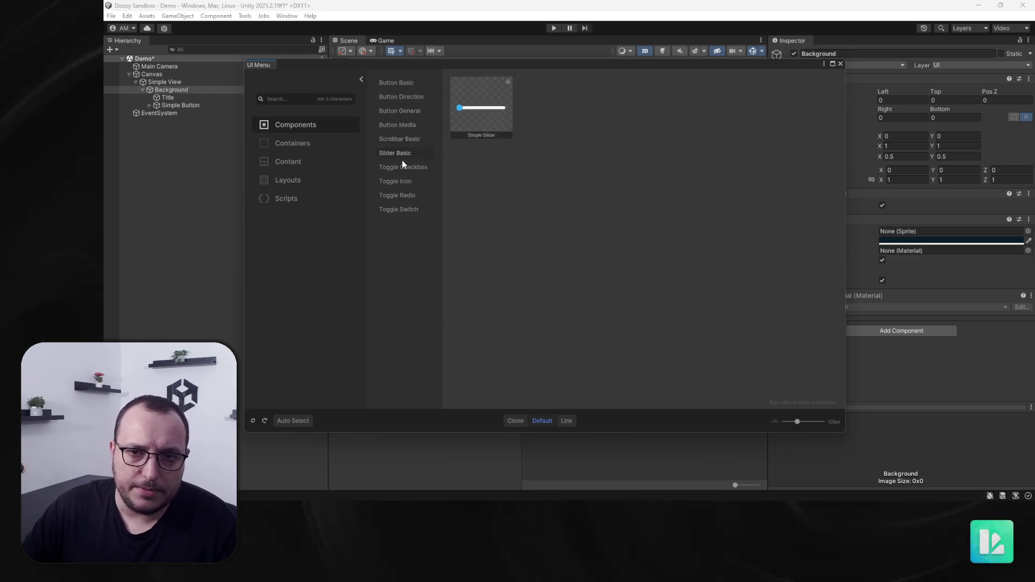
click(407, 197)
click(406, 182)
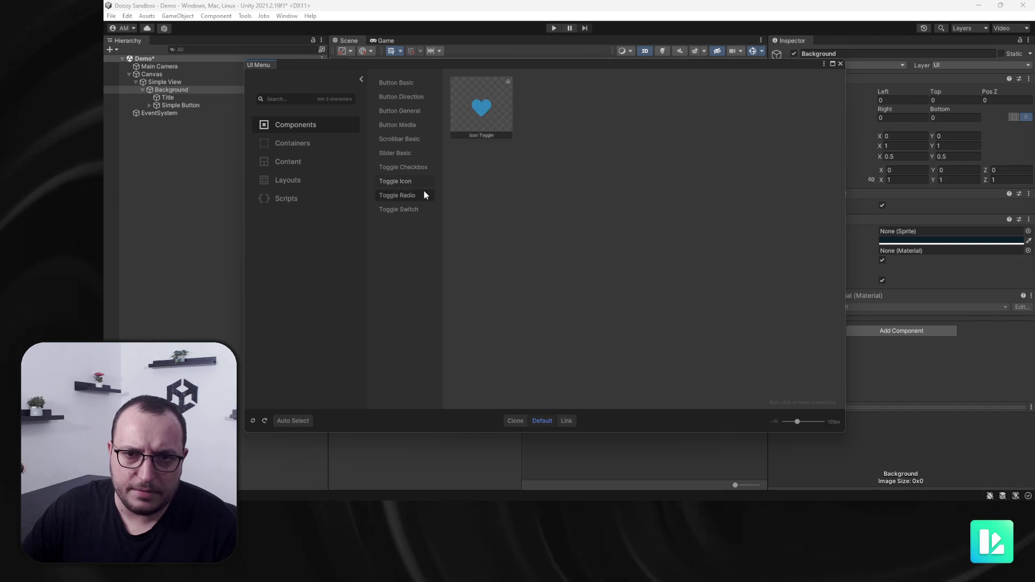
click(421, 209)
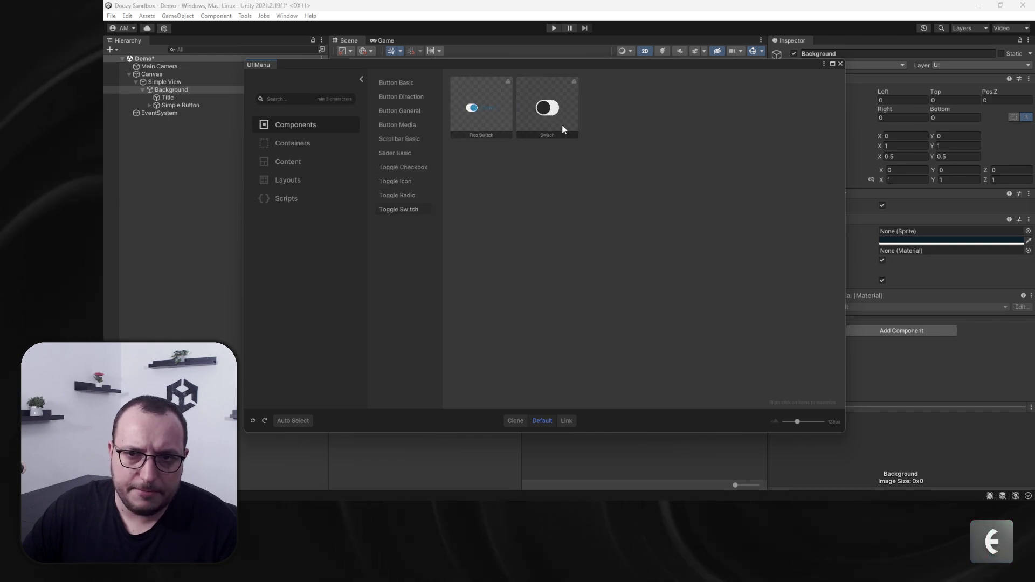
click(426, 182)
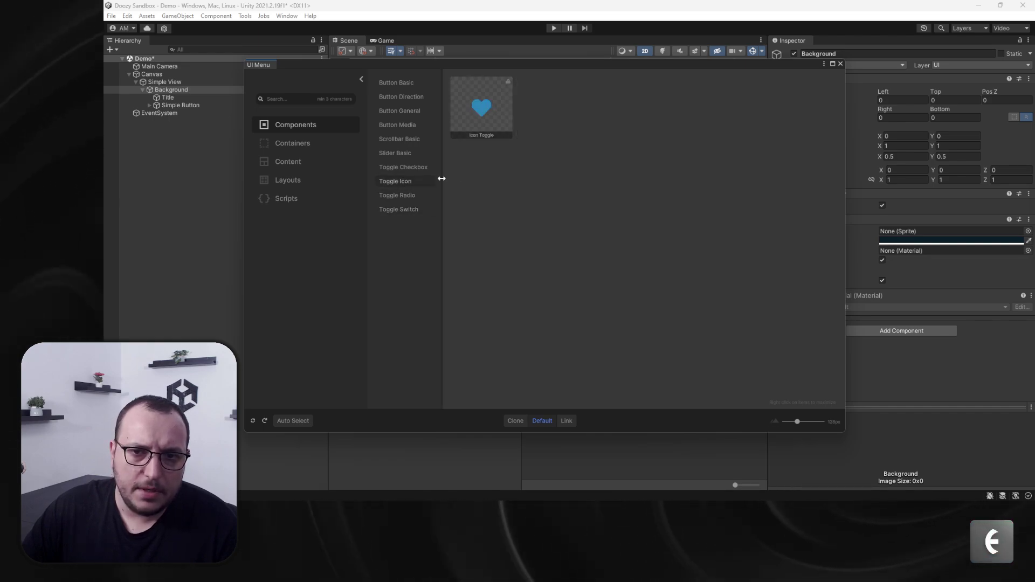
click(401, 84)
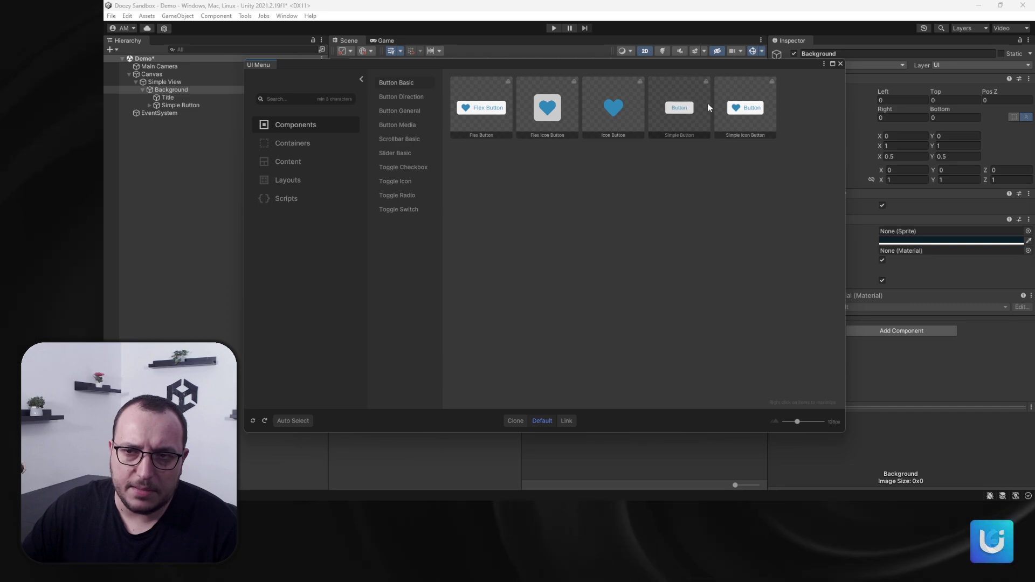
click(840, 63)
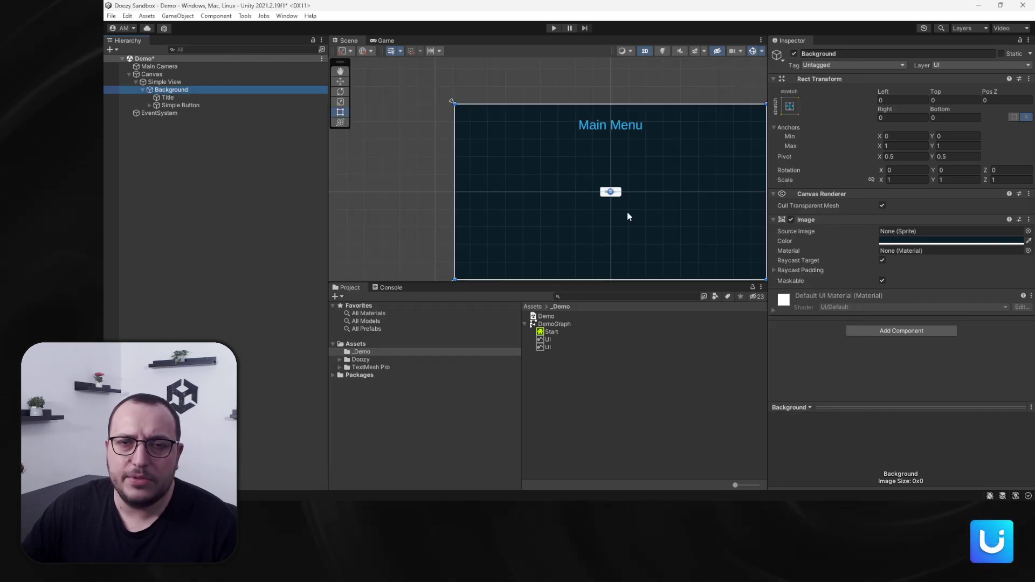
- Run the scene in Play mode to preview the Main Menu title and button, and stop it
scroll(627, 216, up, 5)
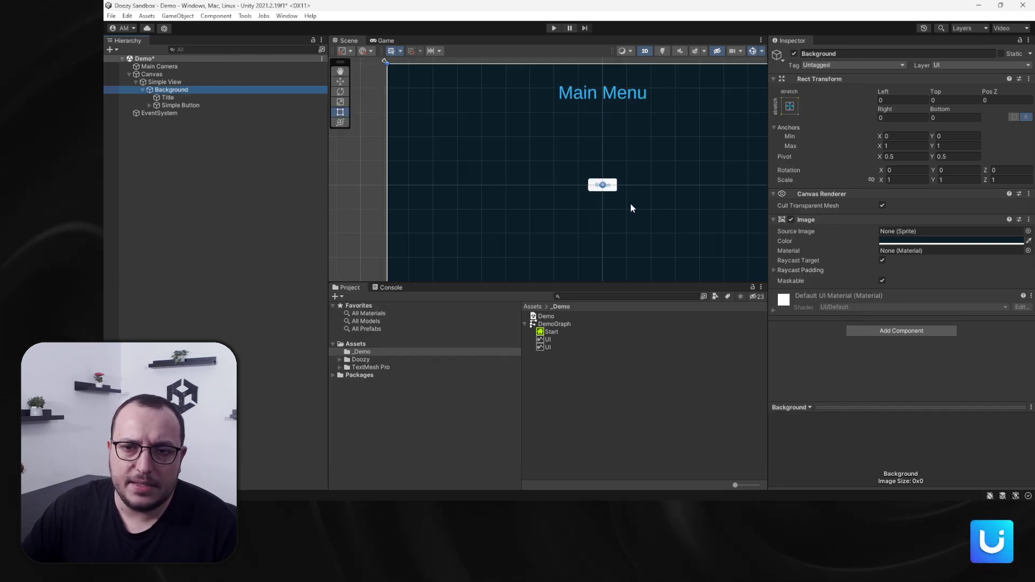
click(554, 28)
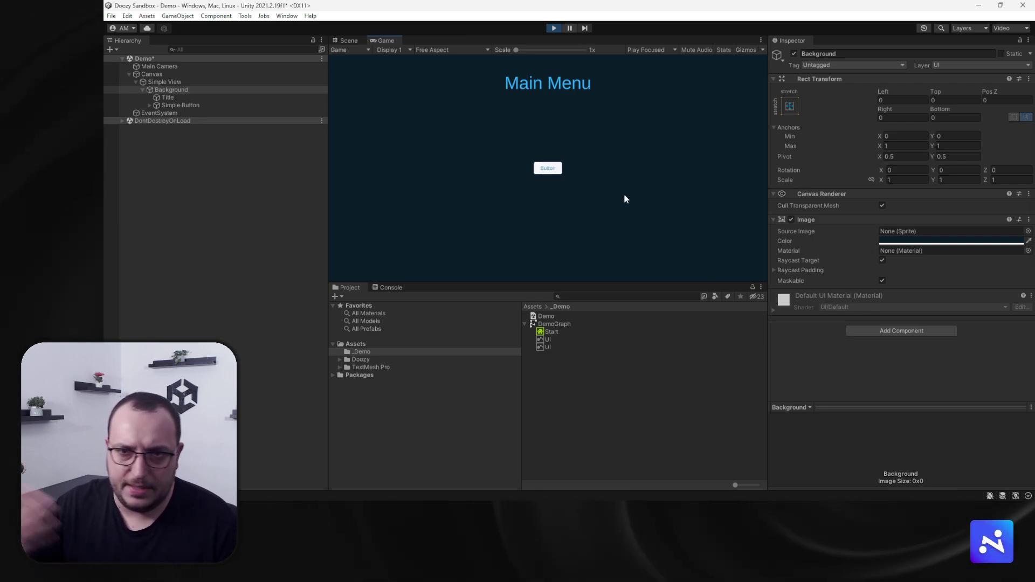
click(554, 28)
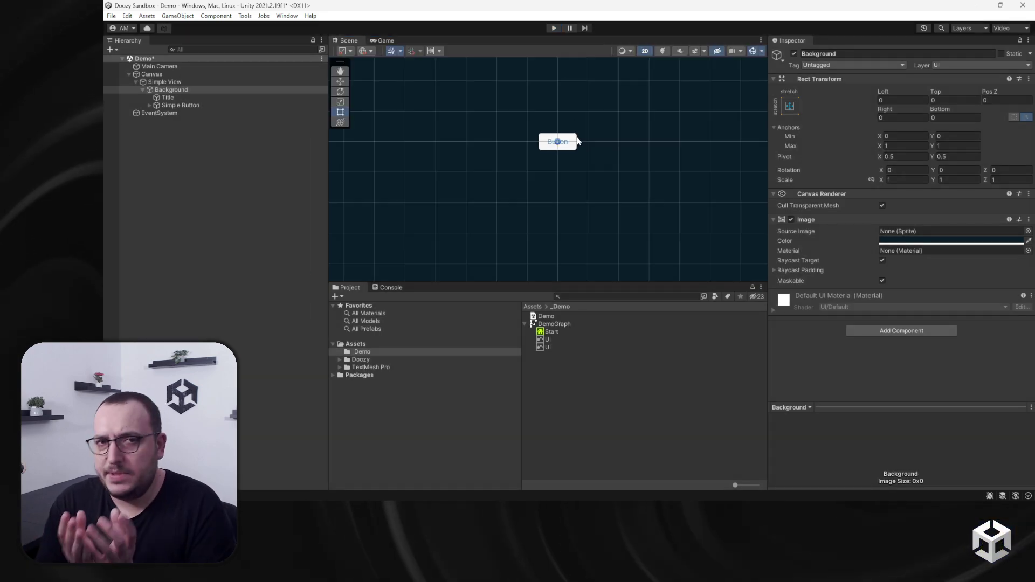
- Inspect the Simple Button's settings and expand it in the hierarchy to view its child objects
click(176, 104)
scroll(587, 128, up, 5)
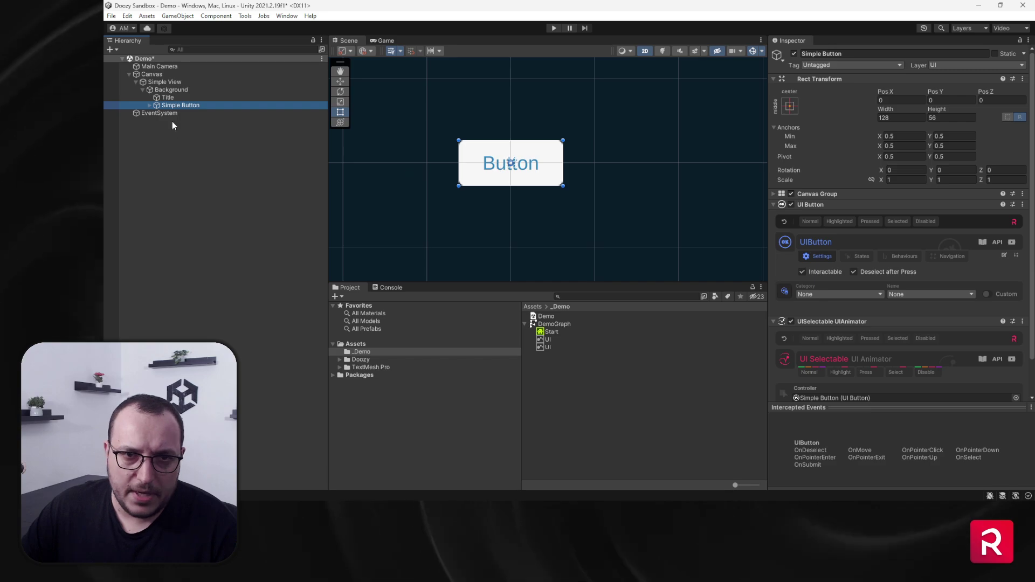
click(149, 105)
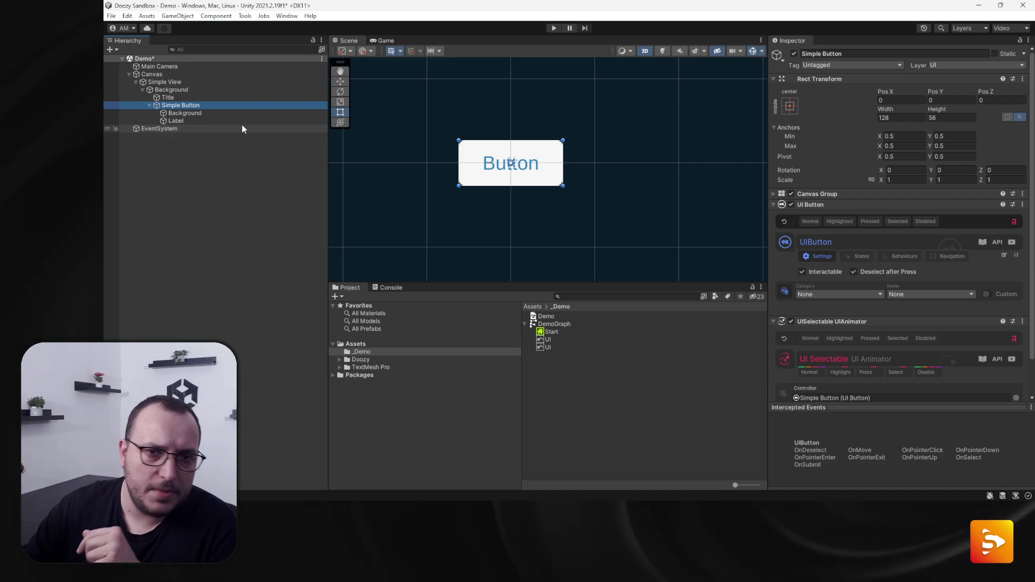
- Check the Simple View's UIView Category and Name options, and view the Views Database linked to them
click(170, 82)
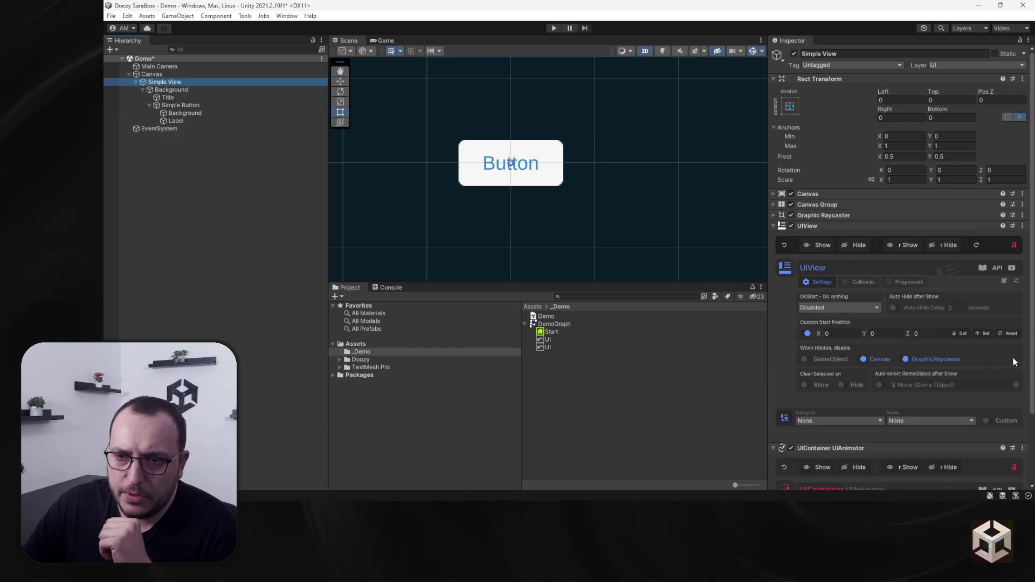
scroll(891, 308, down, 2)
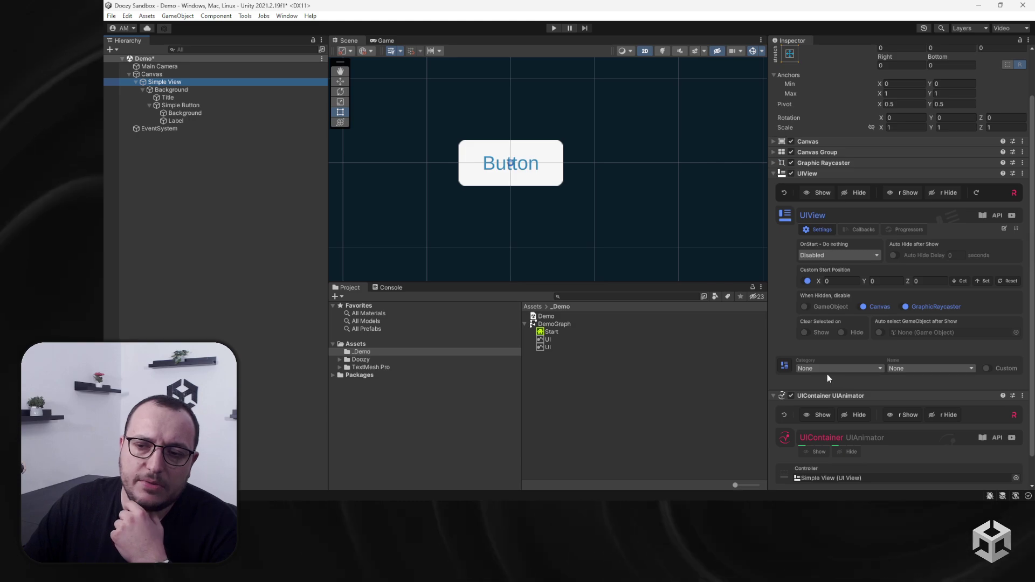
click(850, 369)
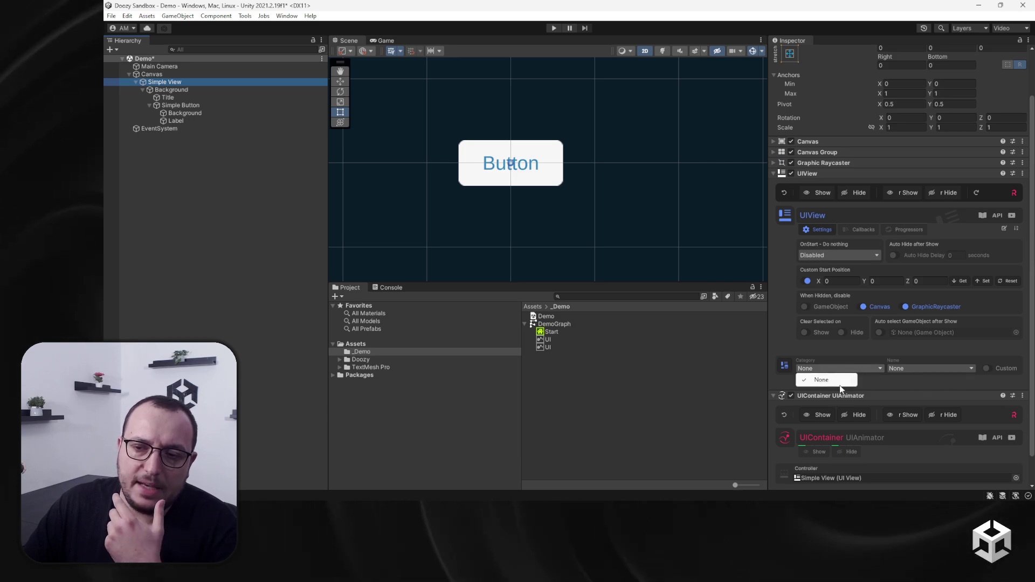
click(914, 368)
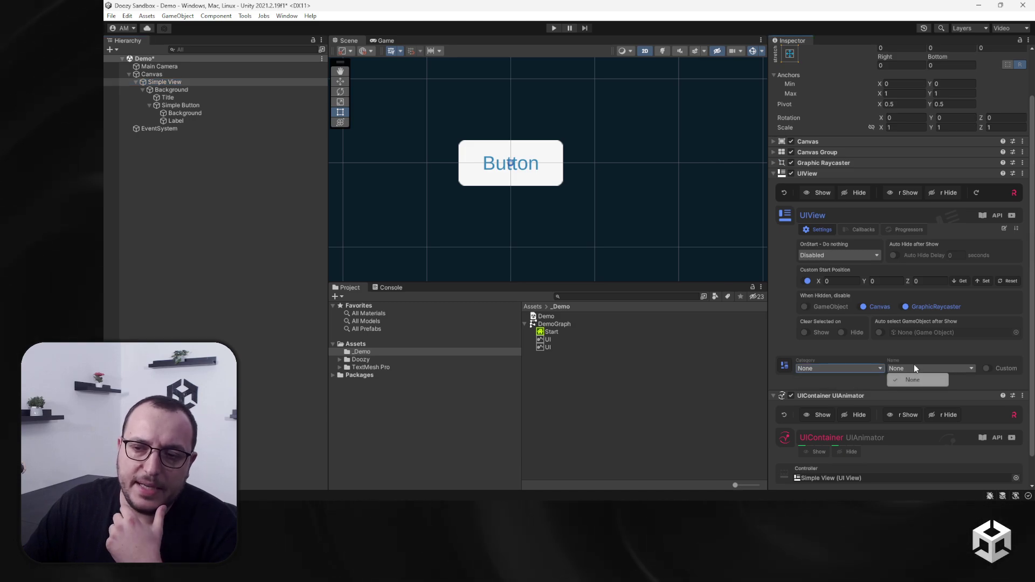
click(787, 366)
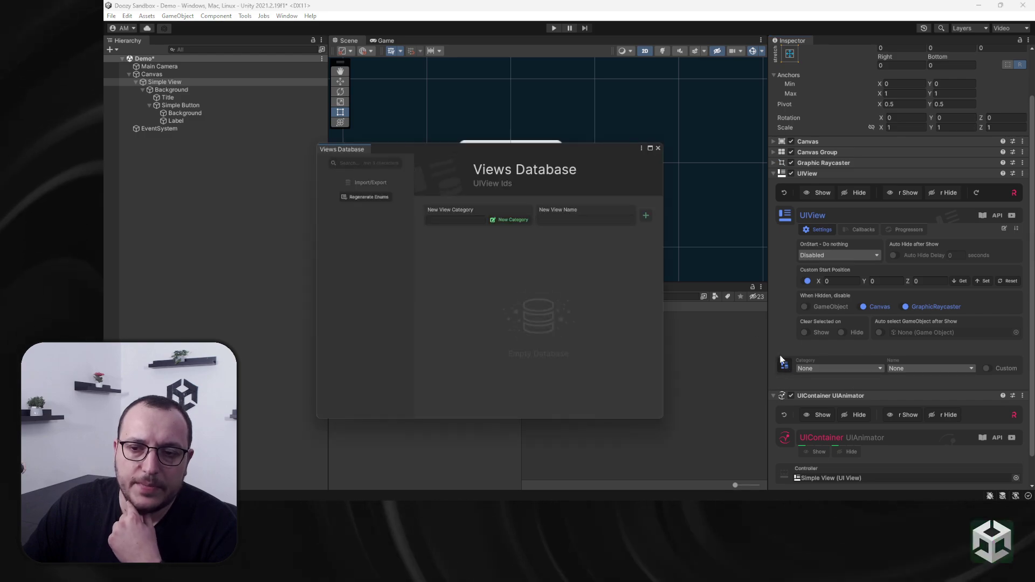
click(658, 149)
- Open the Views Database from Doozy's UI Manager databases and close it again
click(245, 17)
mouse_move(265, 27)
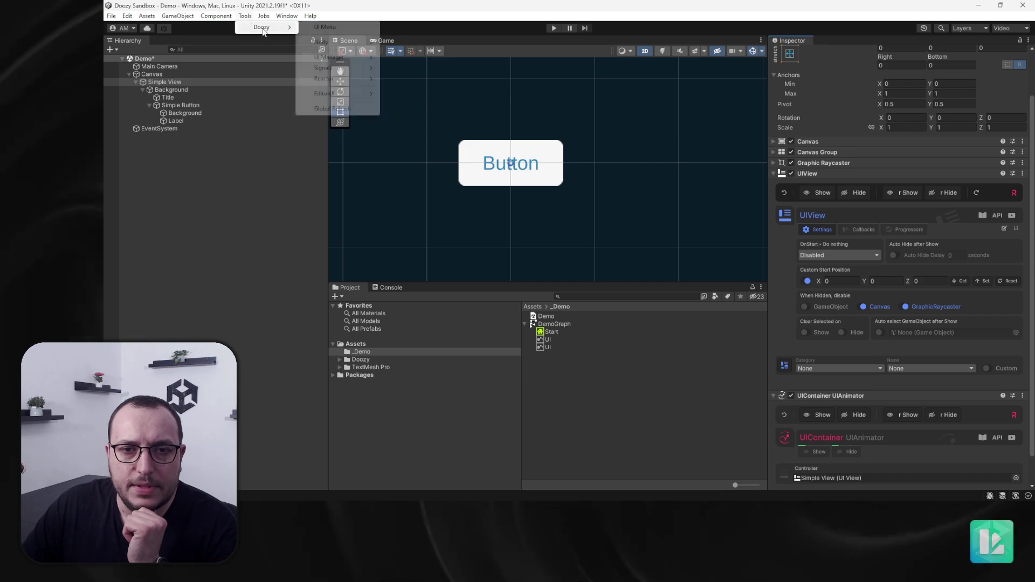
mouse_move(345, 58)
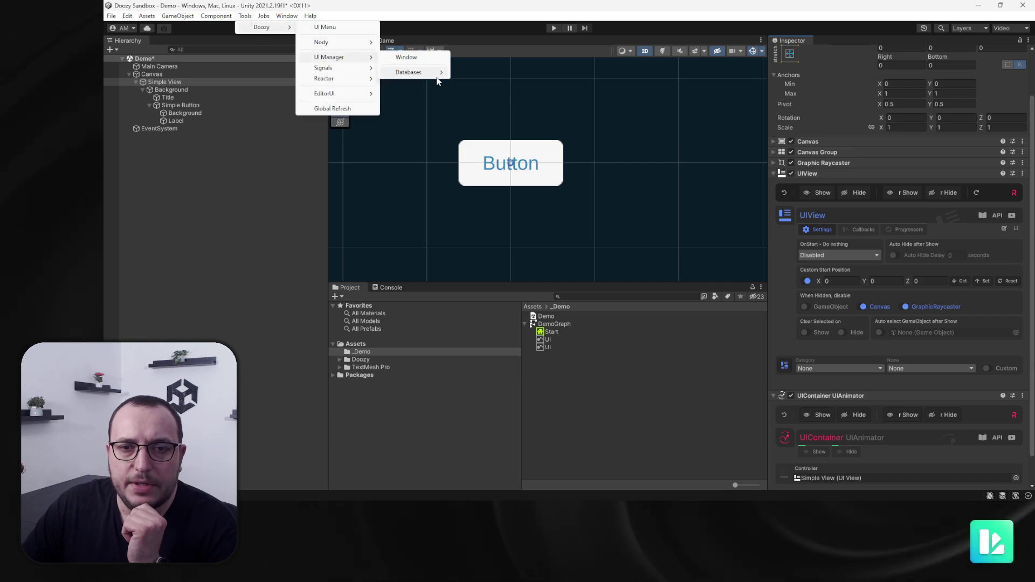
mouse_move(432, 78)
click(485, 104)
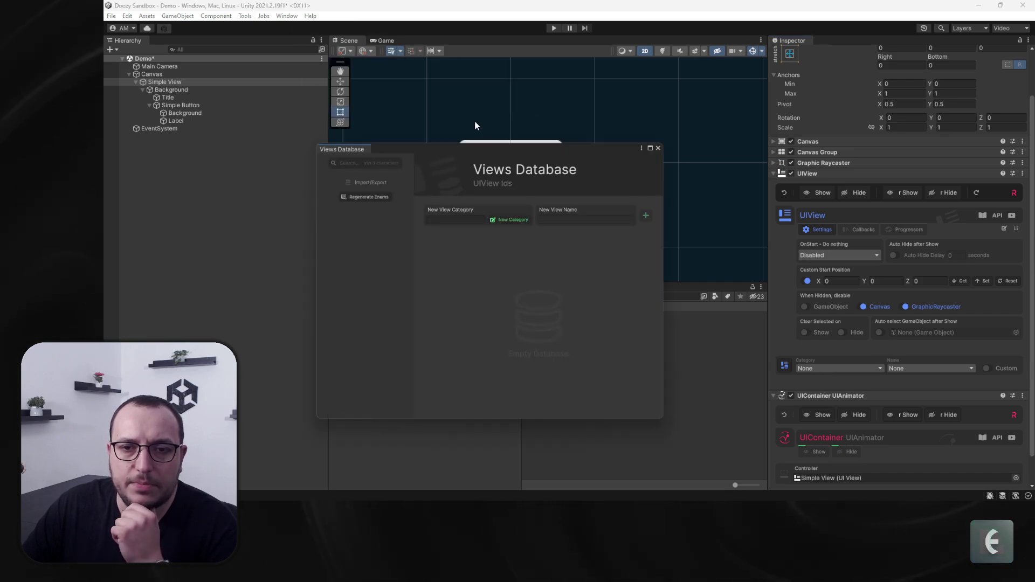
click(658, 148)
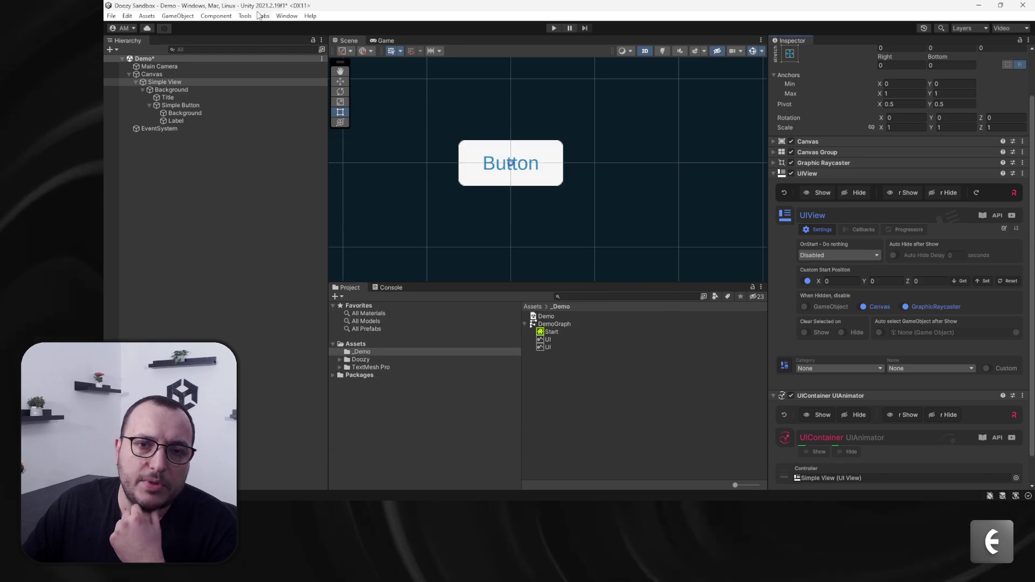
- Open the UI Manager window, look through the Buttons, Progressors, Sliders, Streams and Views databases, and close it
click(244, 16)
mouse_move(268, 28)
mouse_move(345, 57)
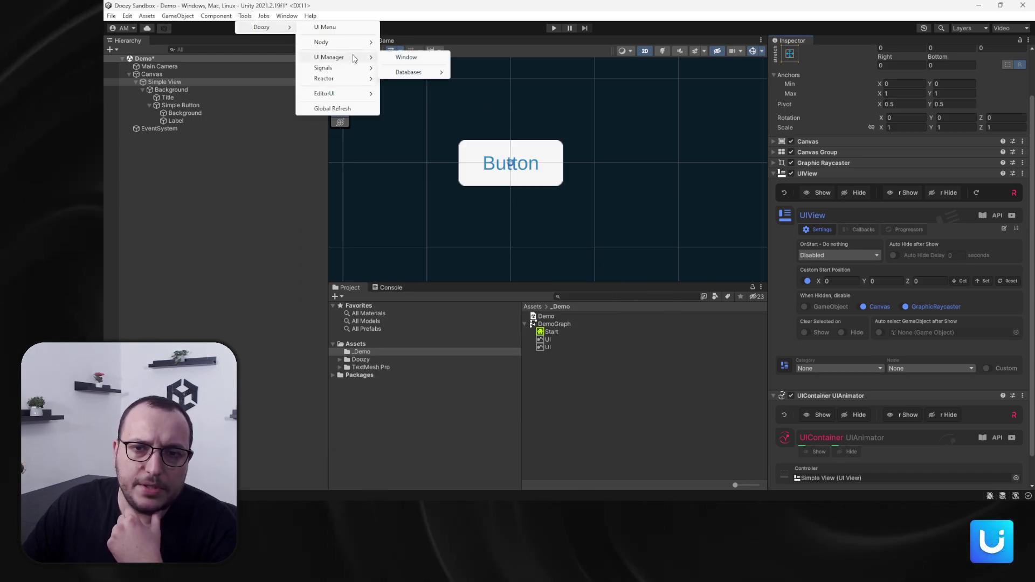
click(406, 57)
click(415, 105)
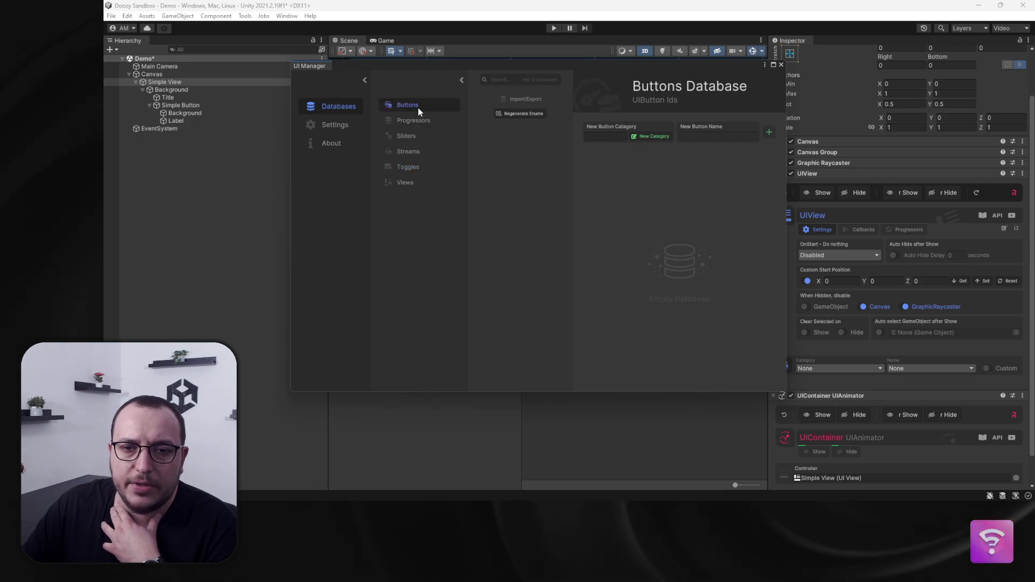
click(416, 121)
click(410, 136)
click(414, 152)
click(410, 182)
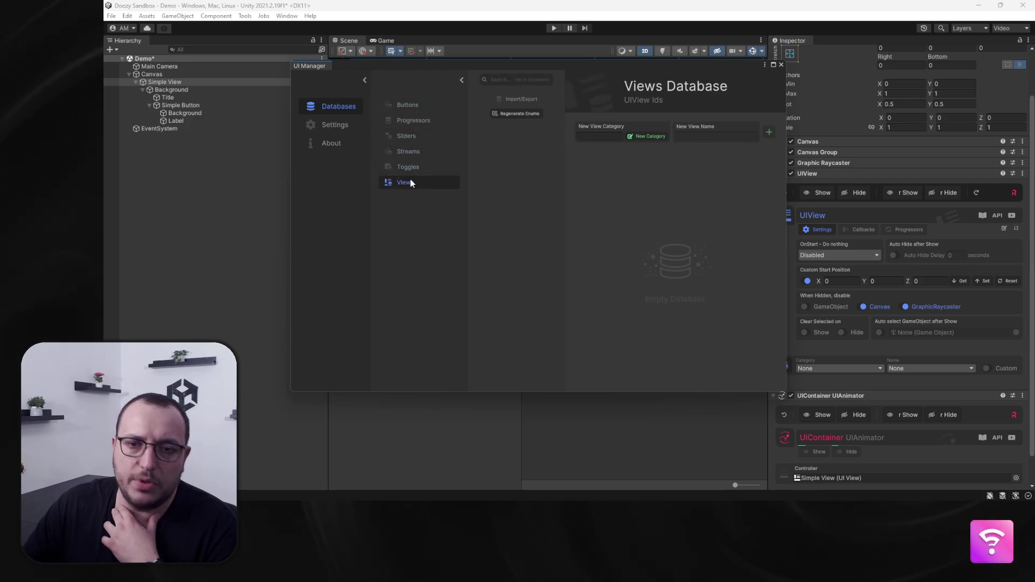
click(331, 279)
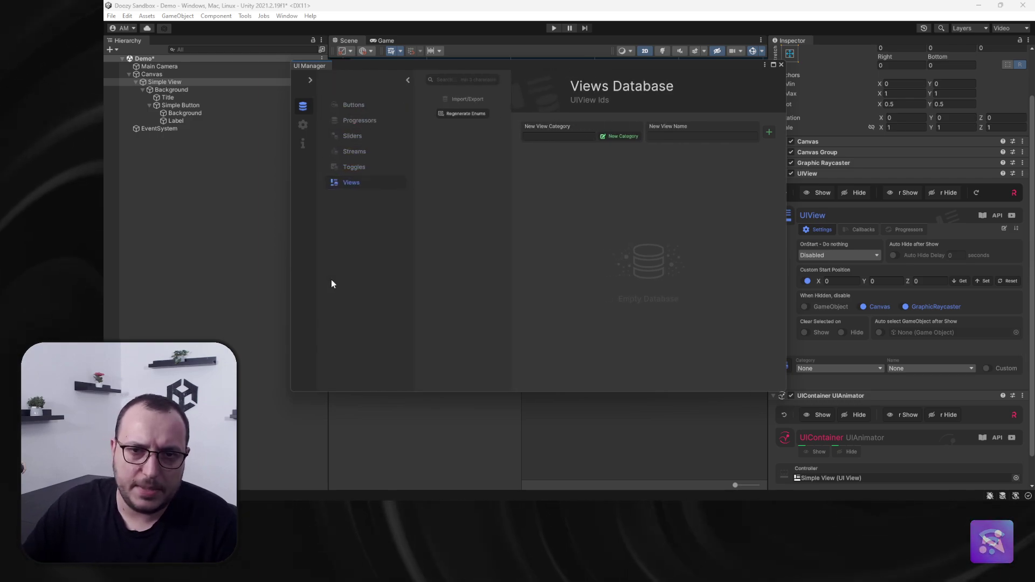
click(336, 289)
click(326, 294)
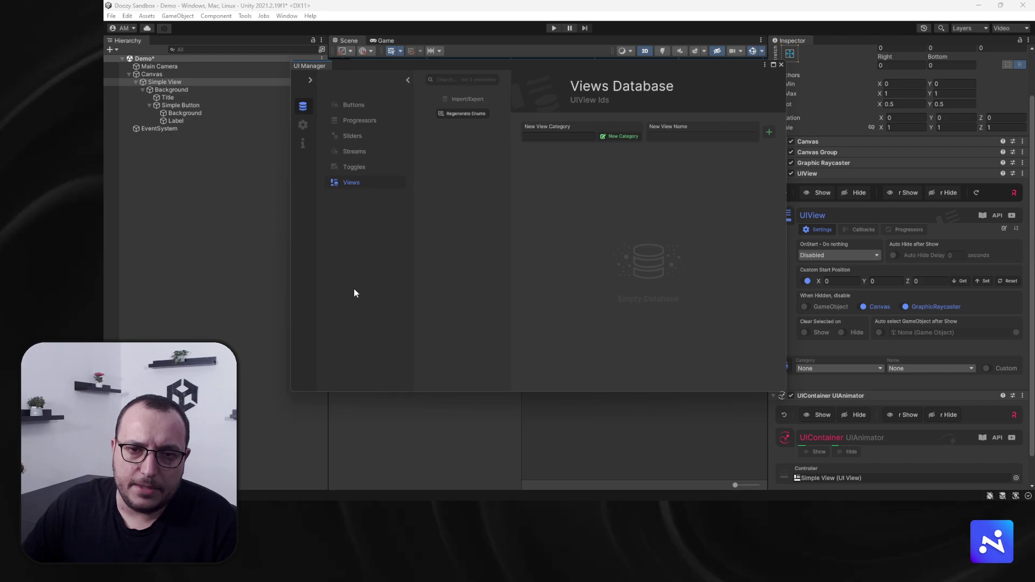
click(781, 65)
- Open the Views Database from the Simple View's UIView component and add a Demo category with a view named MainMenu
click(785, 366)
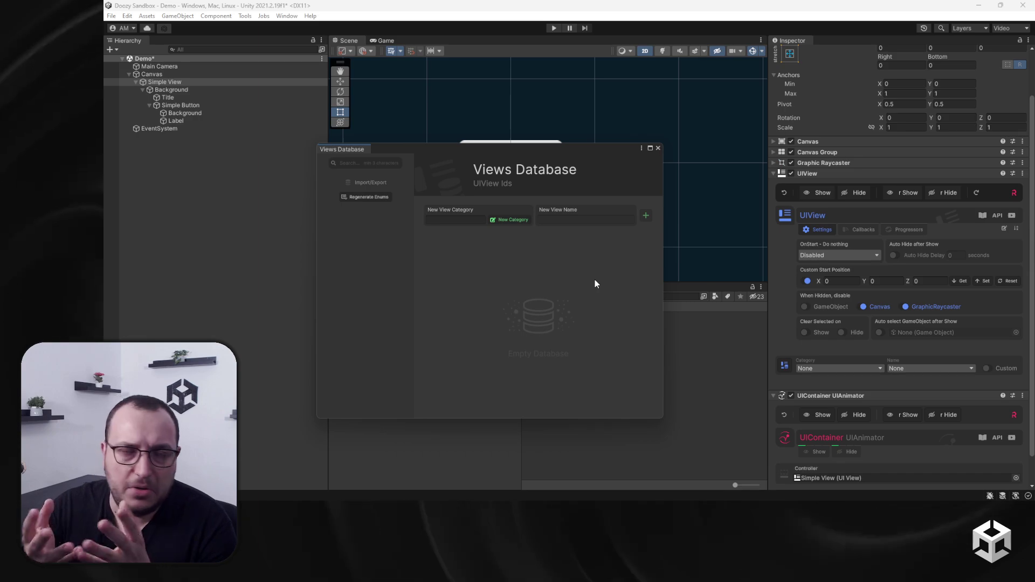
text(Demo)
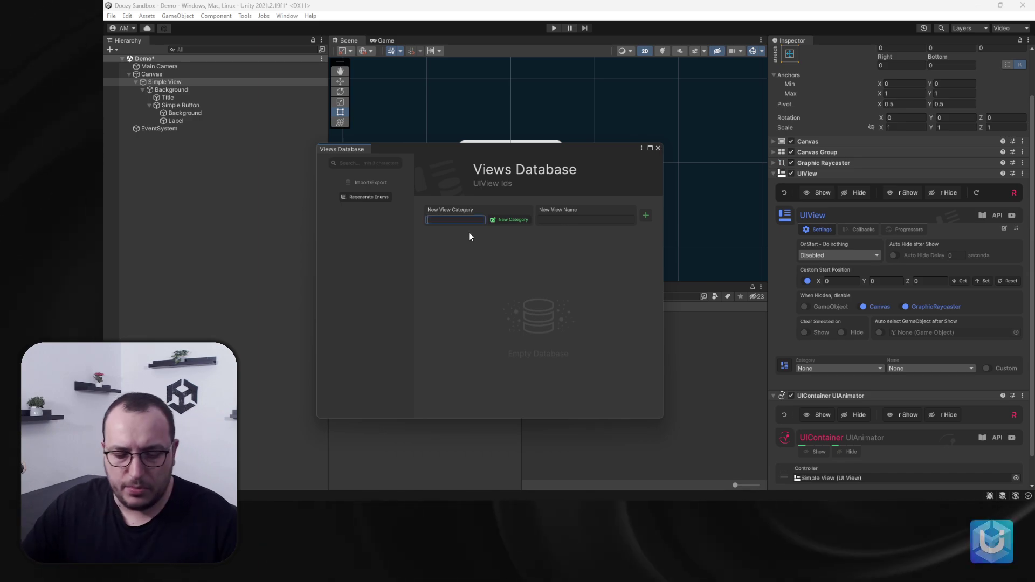
key(Tab)
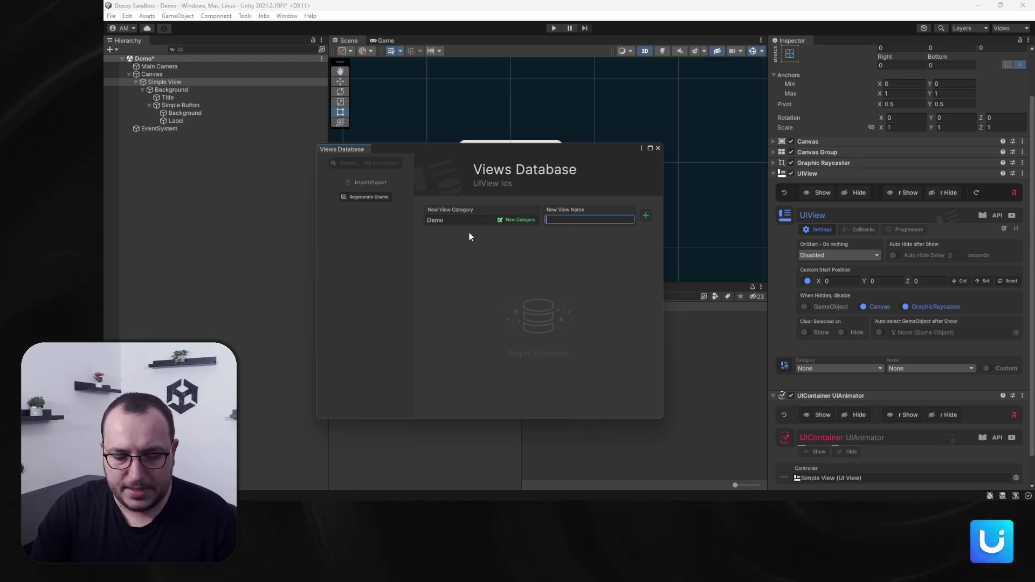
text(MainMn)
key(BackSpace)
key(BackSpace)
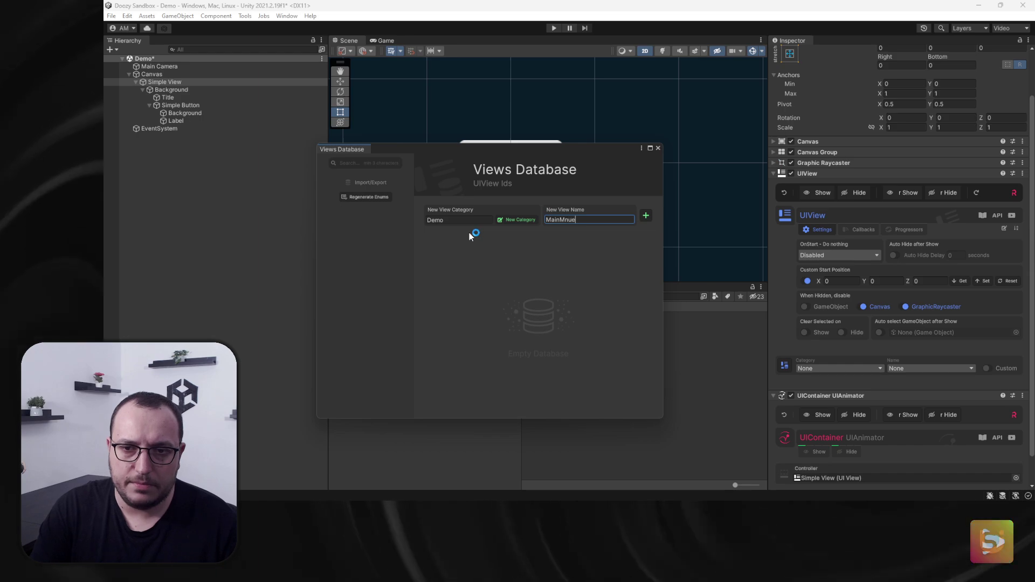
text(Menu)
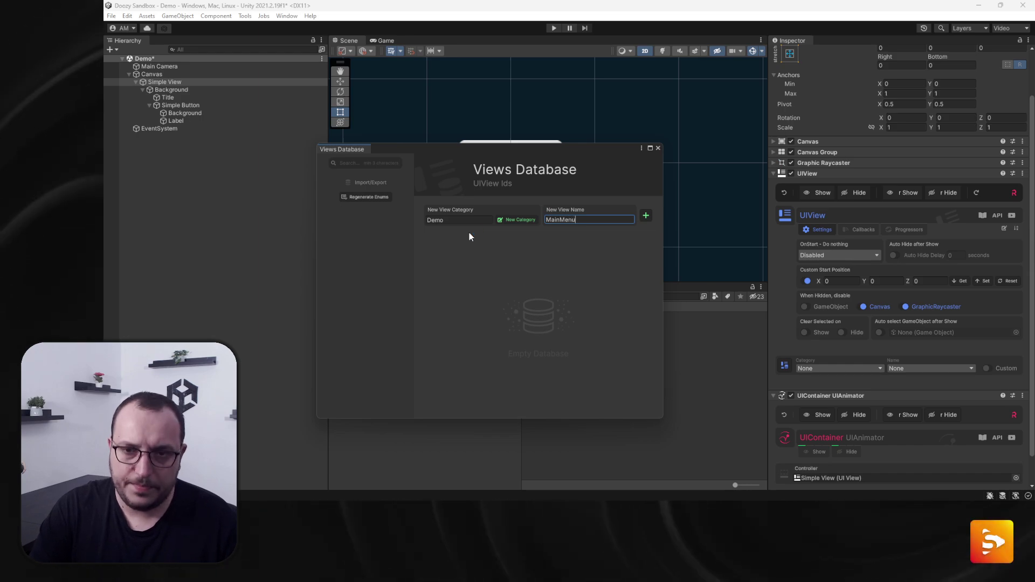
key(Return)
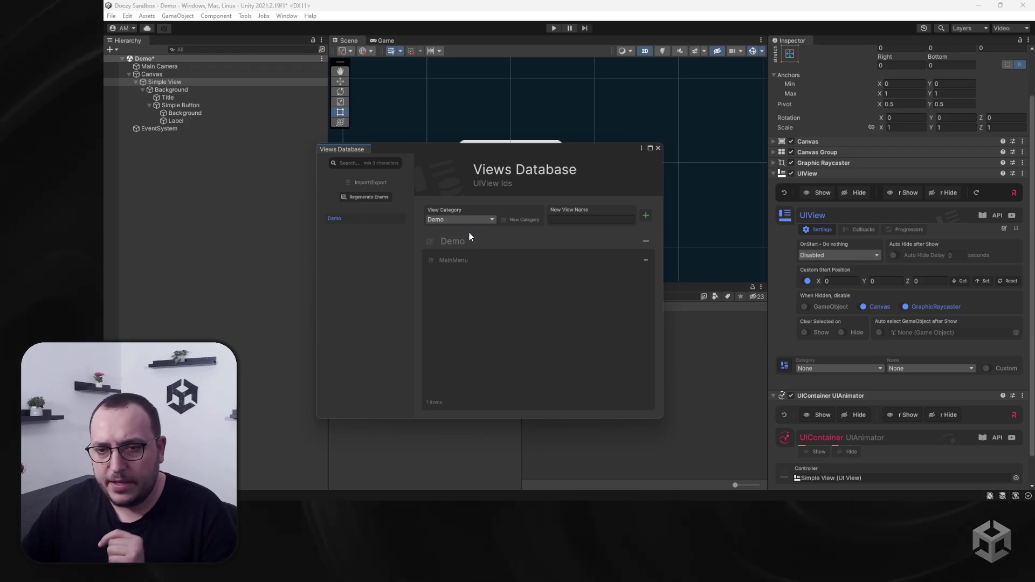
- Assign the Simple View's UIView to Demo / MainMenu, and add a Settings view to the Demo category in the Views Database
click(849, 369)
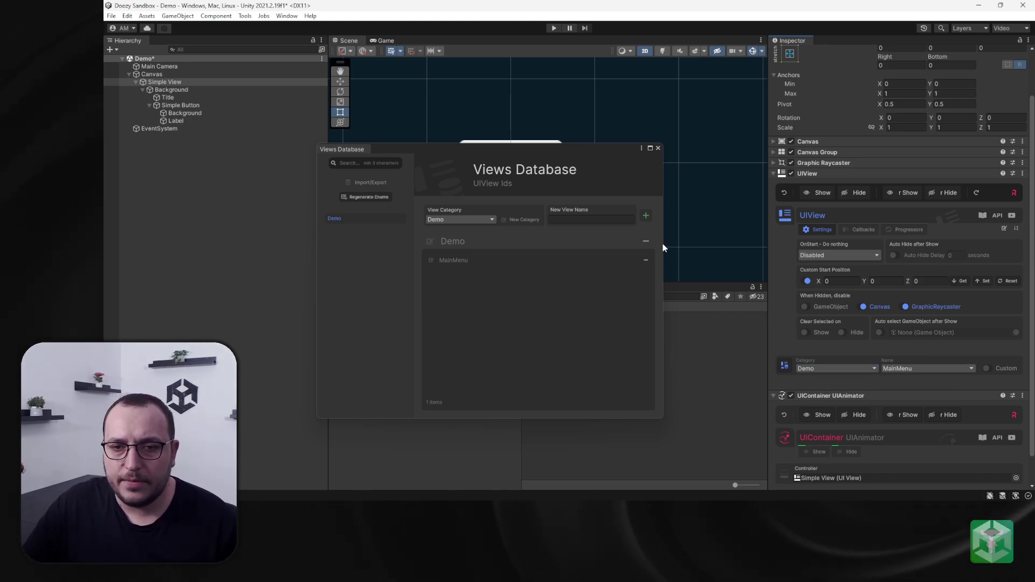
click(592, 219)
text(Setting)
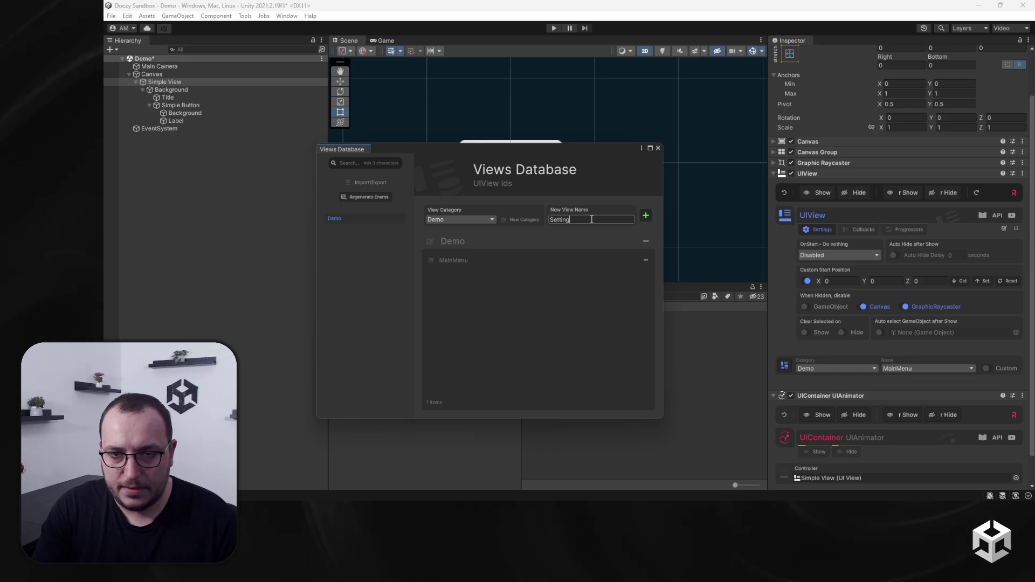
text(s)
key(Return)
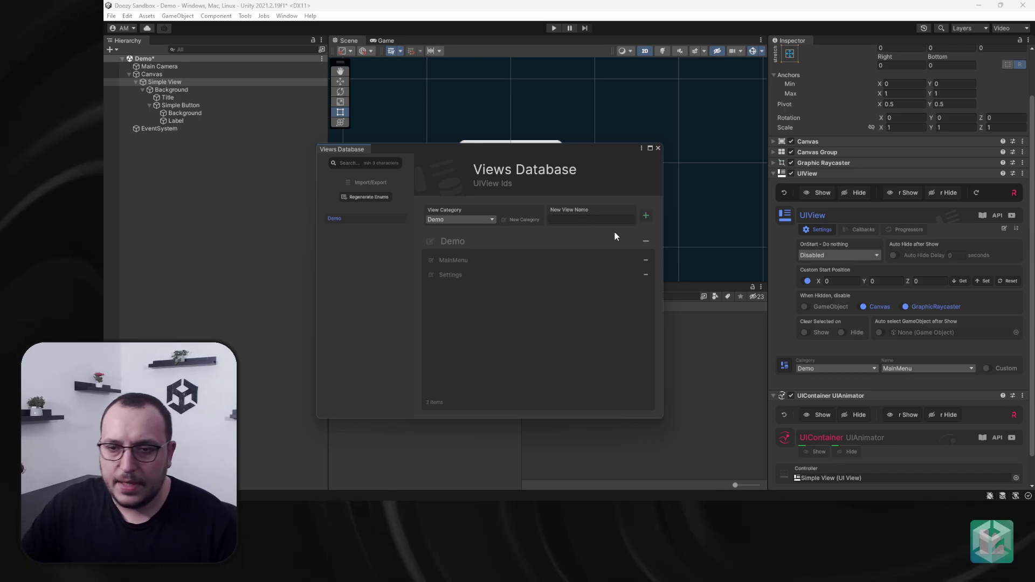
click(912, 370)
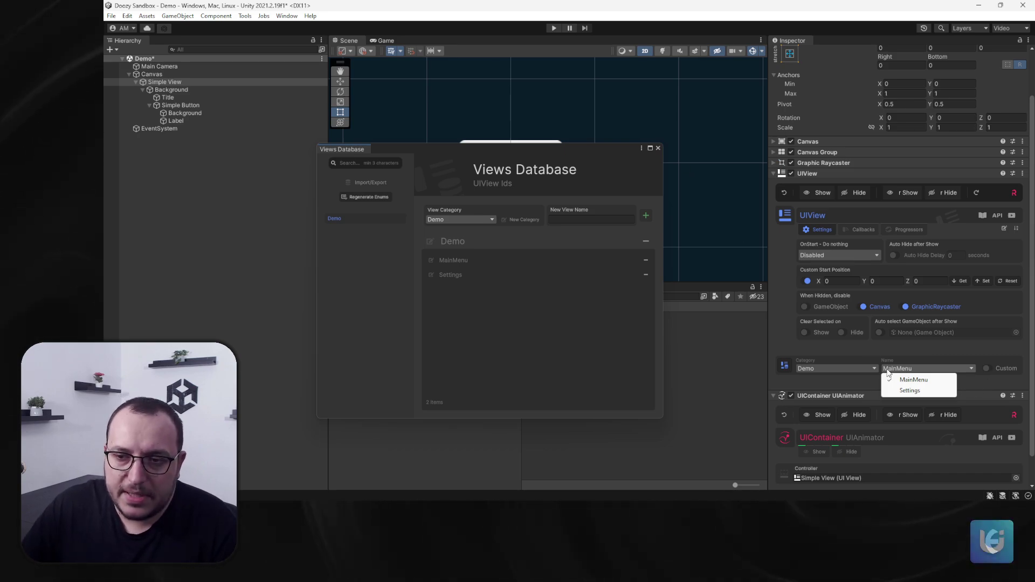
click(659, 148)
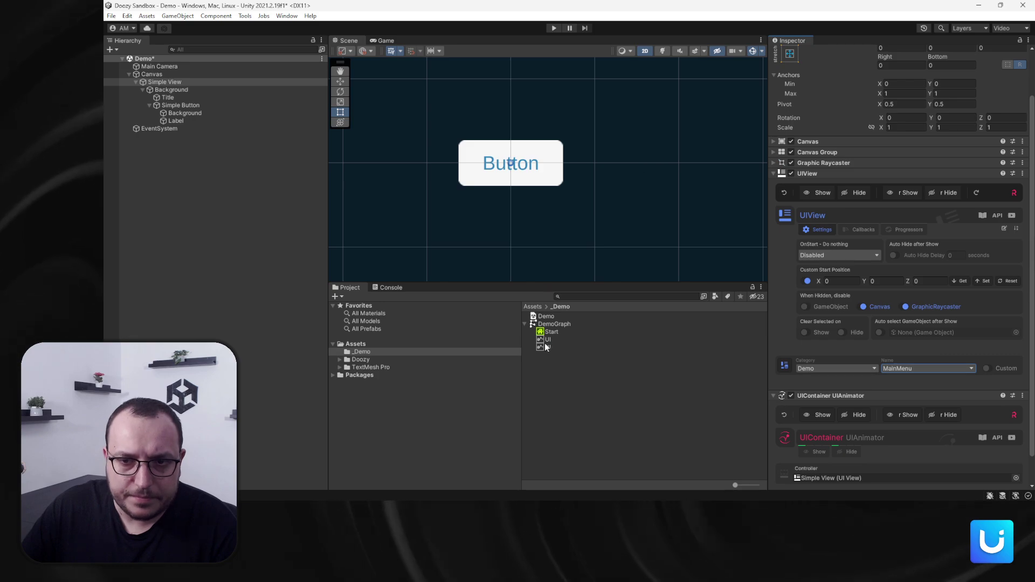
- Try Demo / MainMenu as a view shown on entering DemoGraph's Main Menu node, remove that entry and close the graph
double_click(548, 325)
click(555, 270)
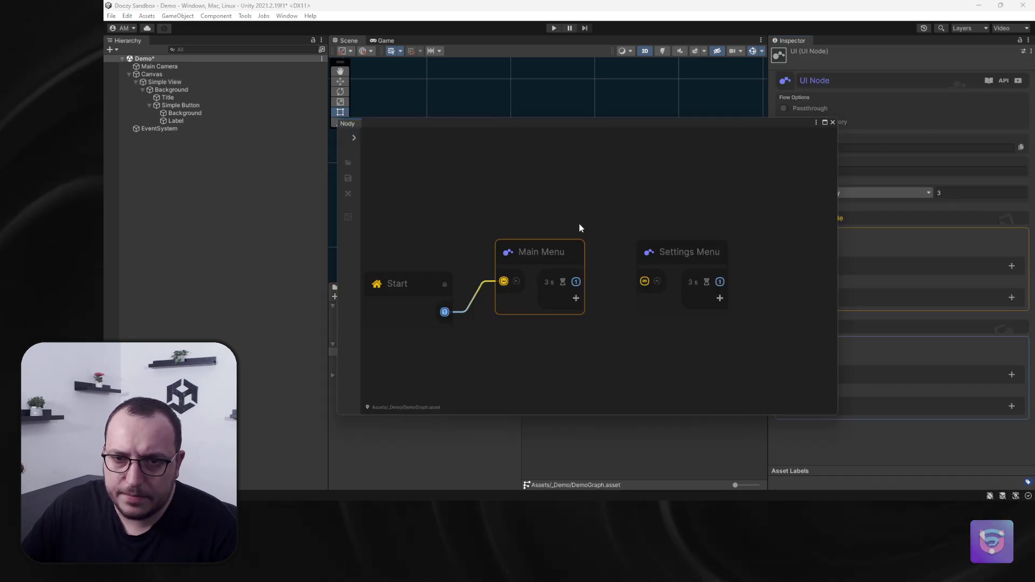
drag(652, 120, 552, 110)
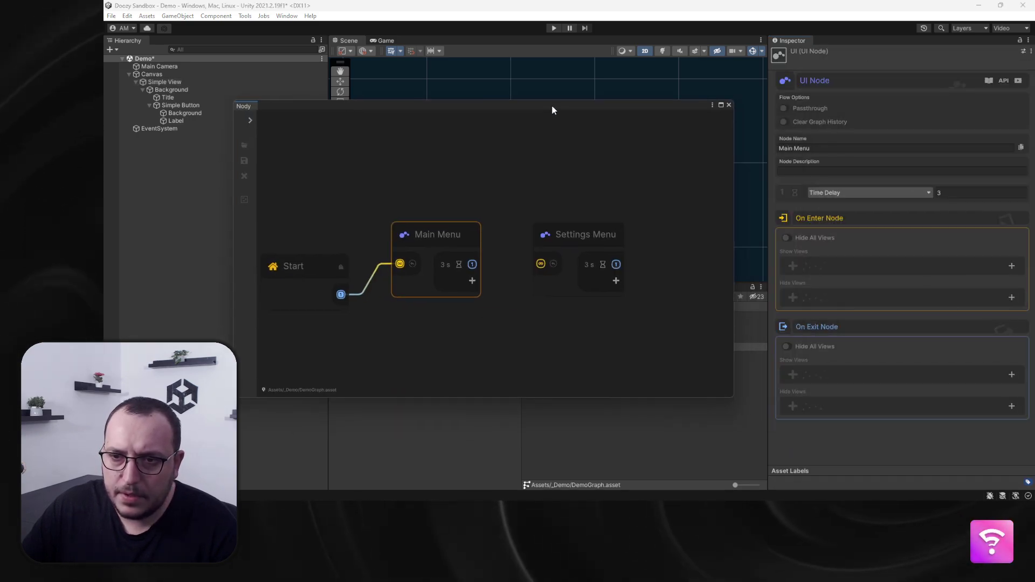
click(1012, 265)
click(985, 291)
click(822, 290)
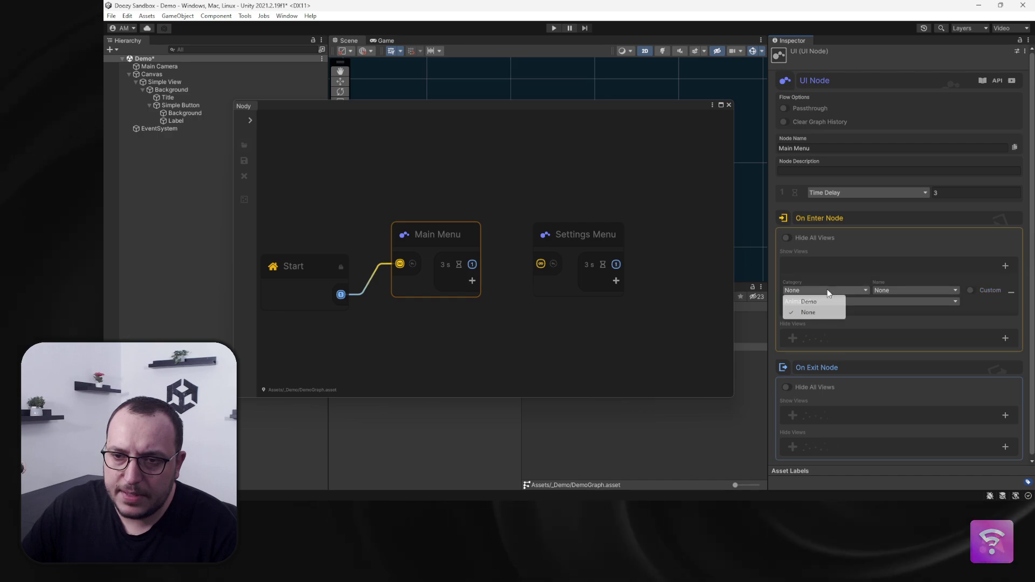
click(809, 302)
click(911, 290)
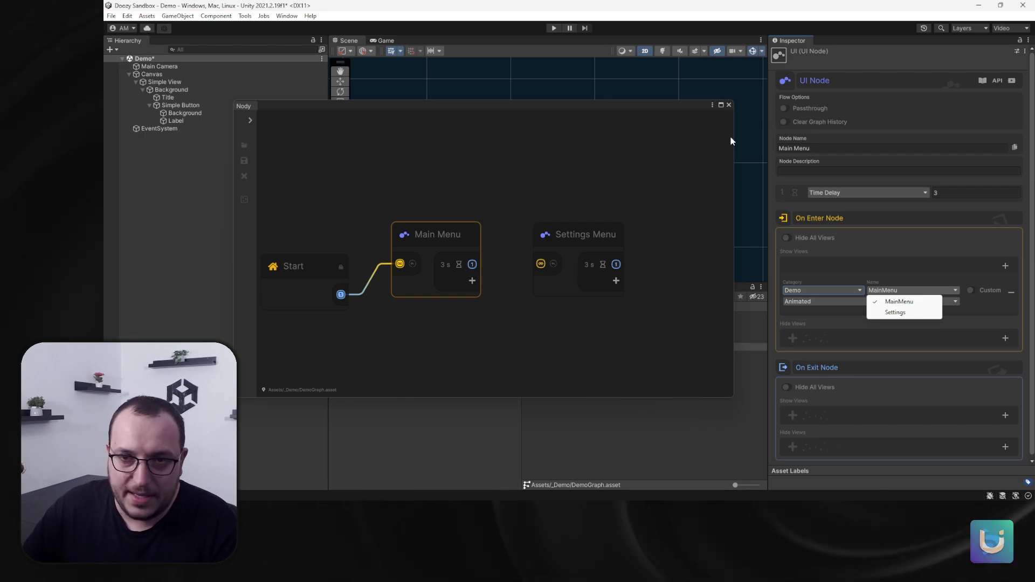
click(977, 291)
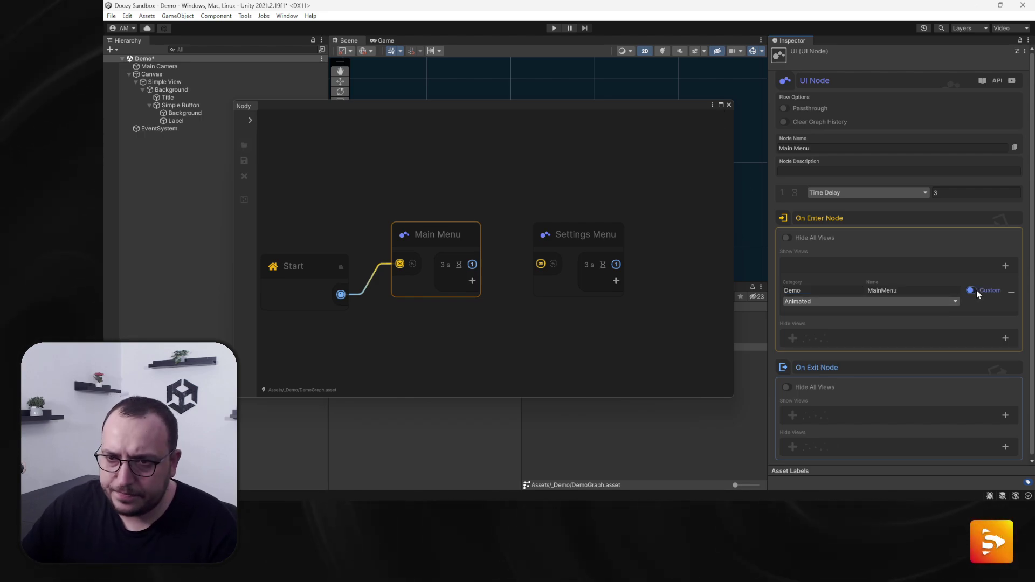
click(1011, 291)
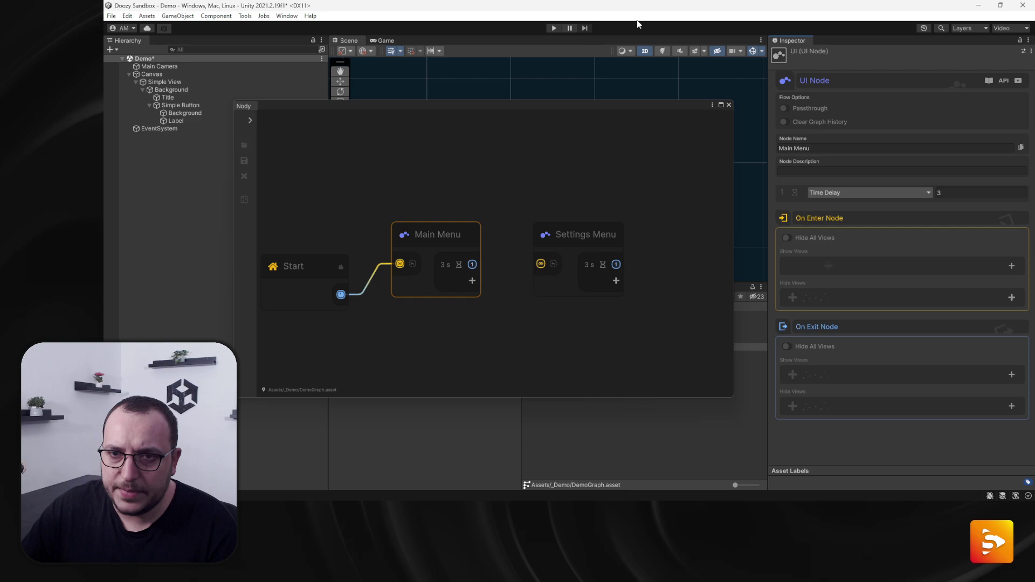
click(729, 104)
- Rename the Simple View object to View - MainMenu with UIView's automatic rename
click(164, 90)
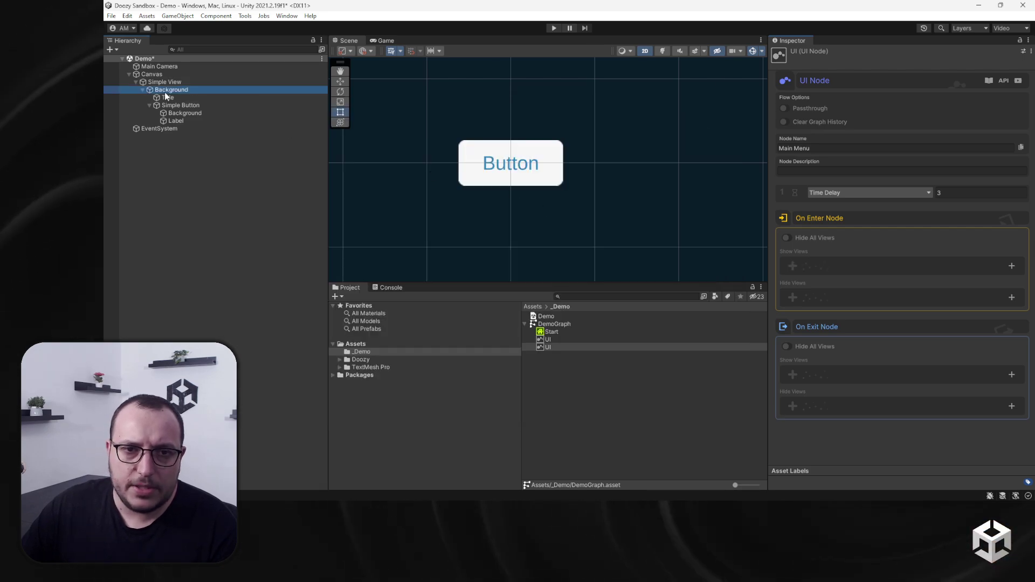
click(165, 82)
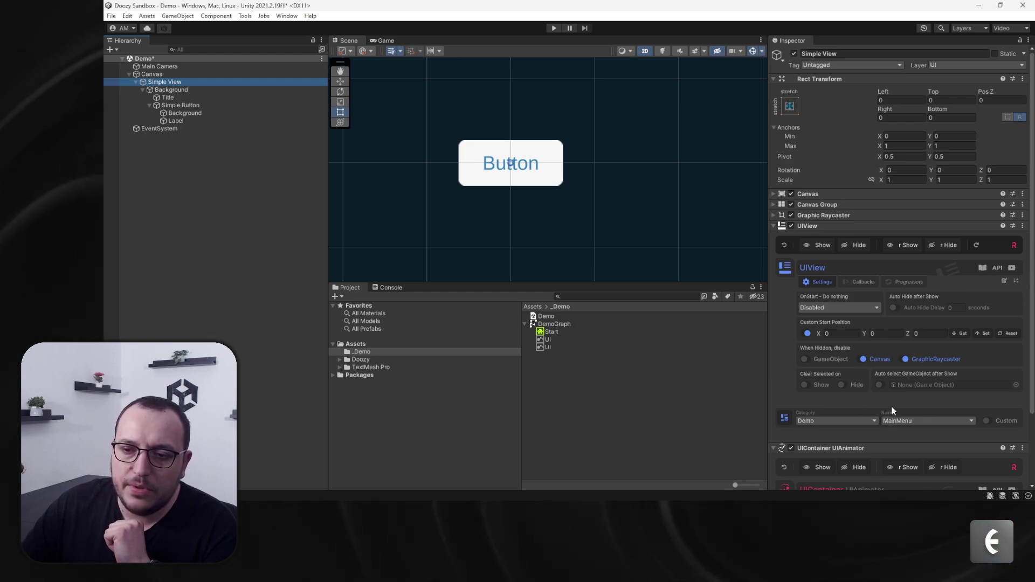
click(1004, 281)
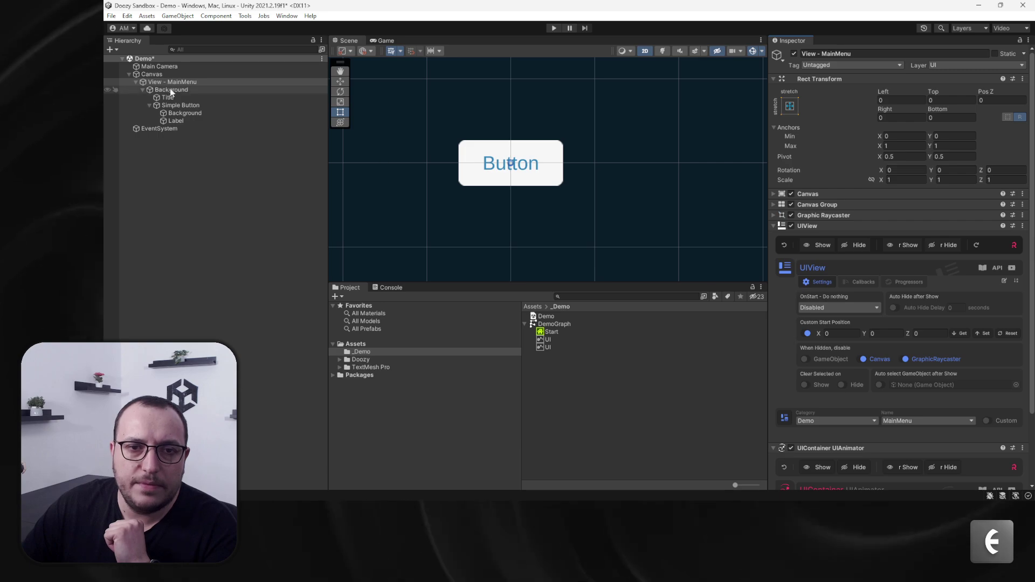
click(136, 82)
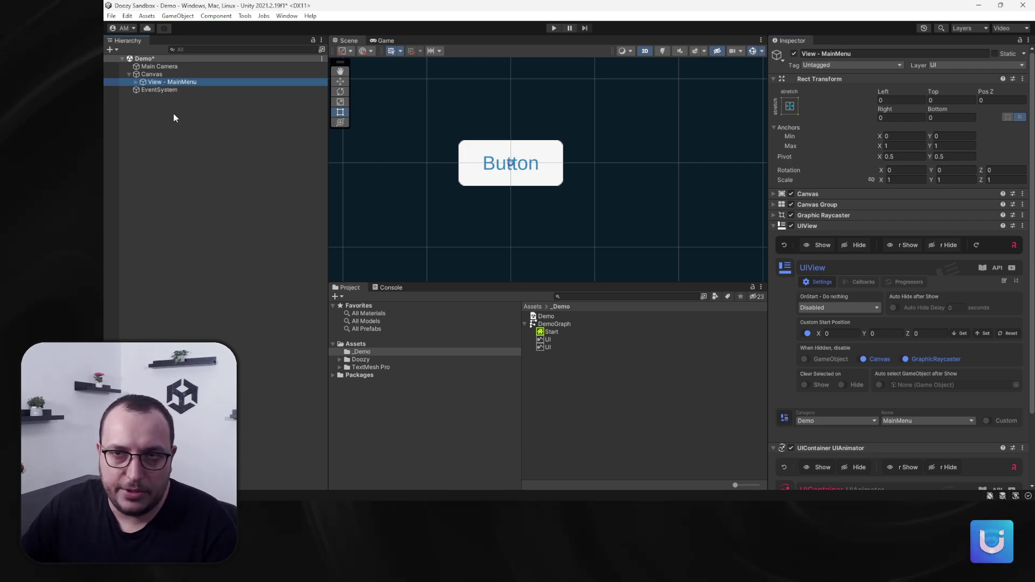
click(136, 82)
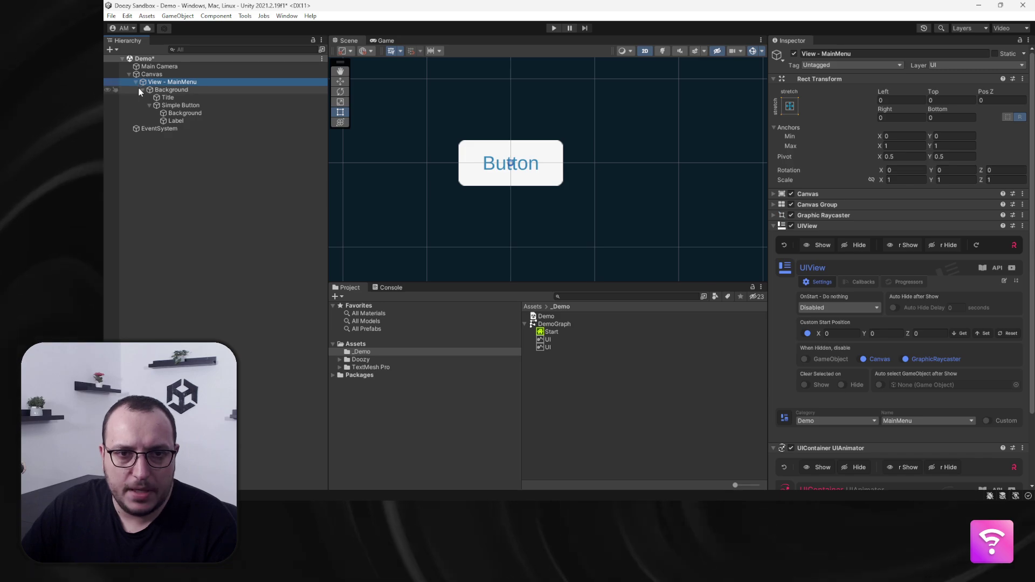
- Open the Buttons Database from the Simple Button's UIButton component and add a Demo category with a button named Settings
click(174, 105)
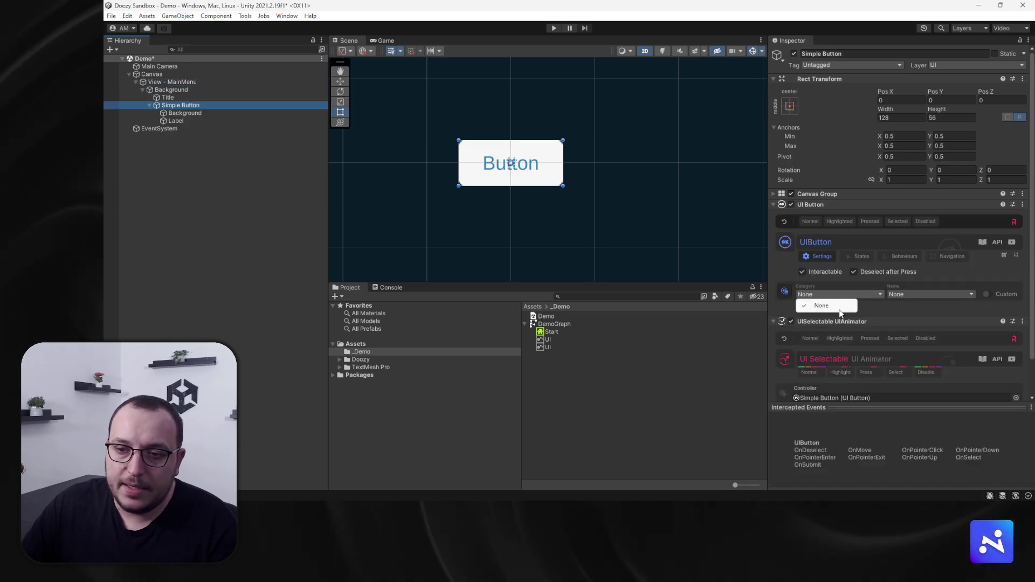
click(839, 312)
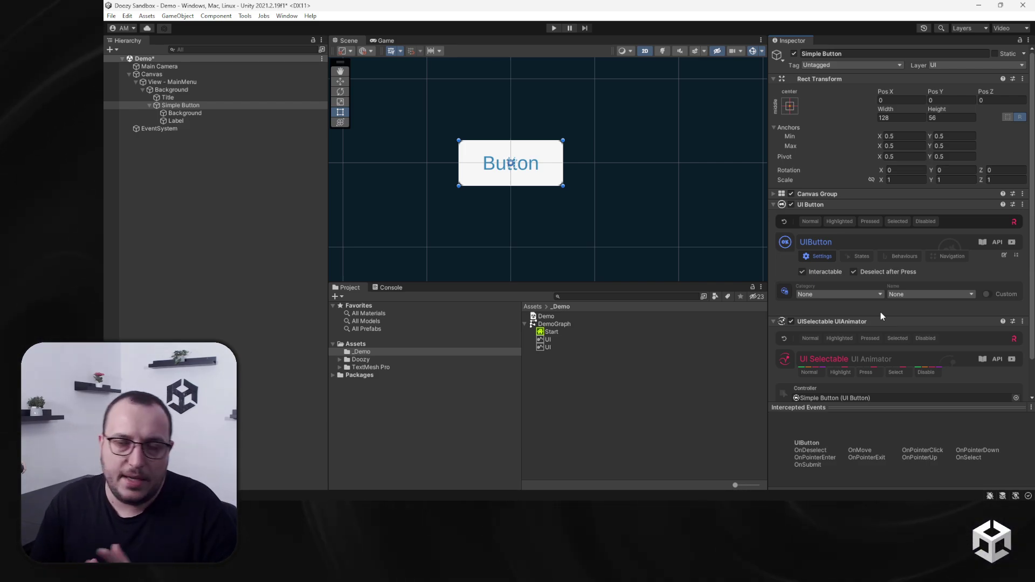
click(785, 291)
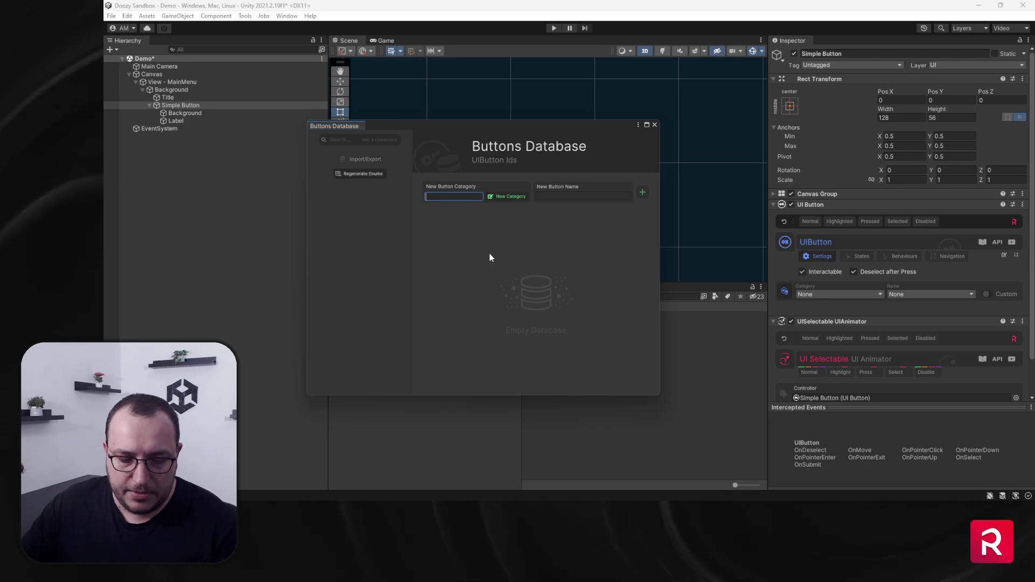
text(Demo)
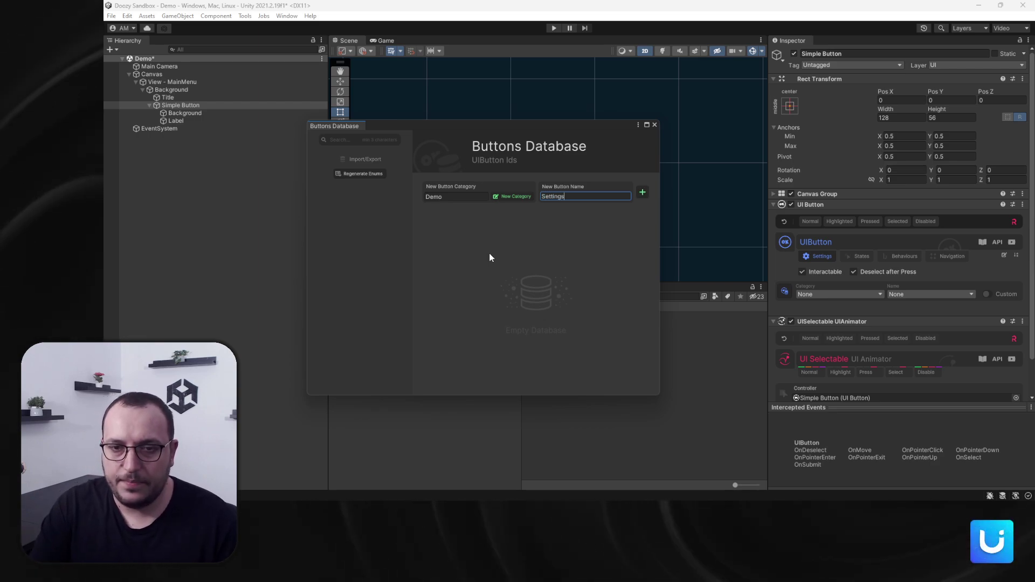
key(Return)
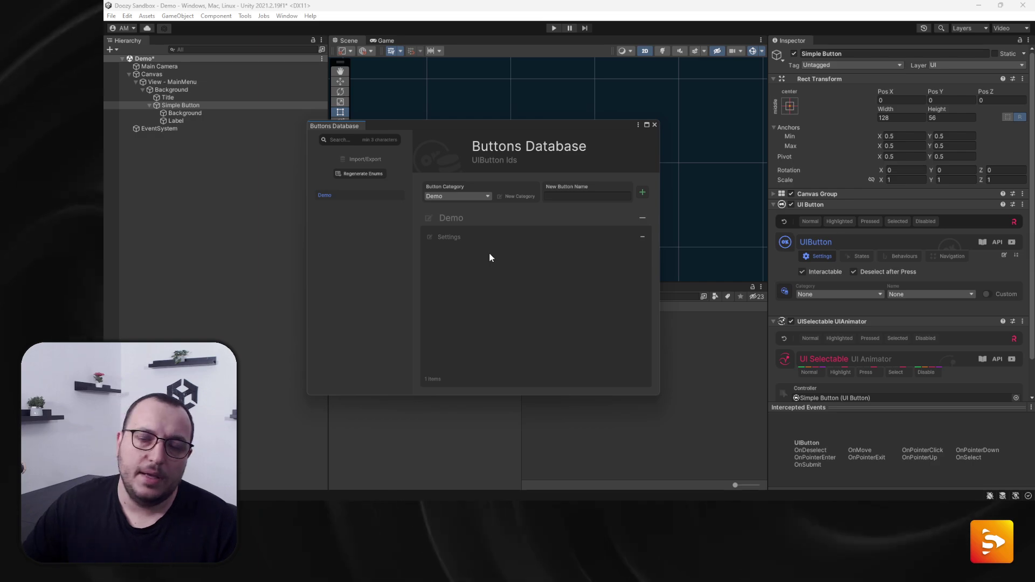
- Add a Back button to the Demo category and close the Buttons Database
click(570, 200)
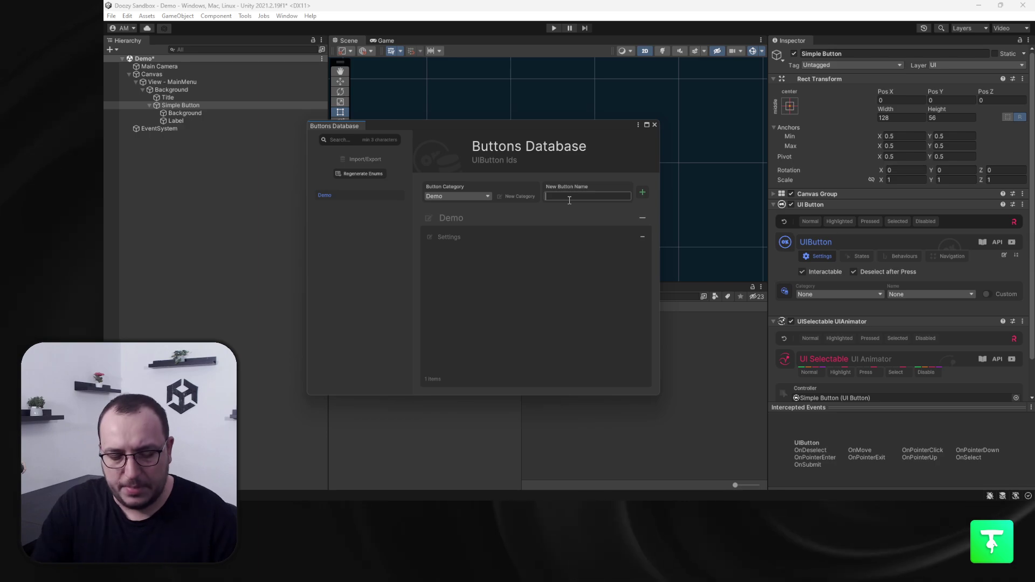
key(Return)
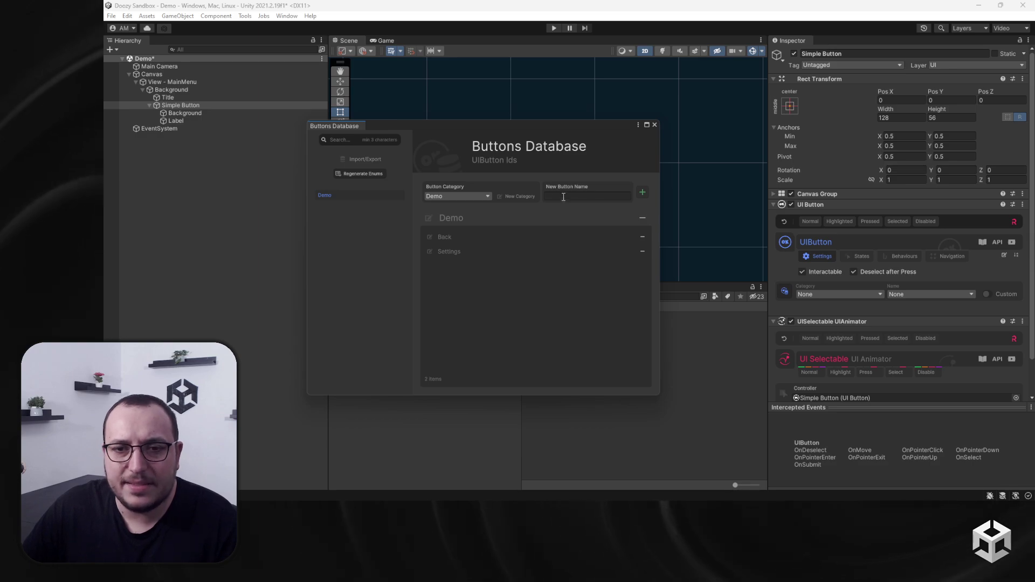
click(654, 124)
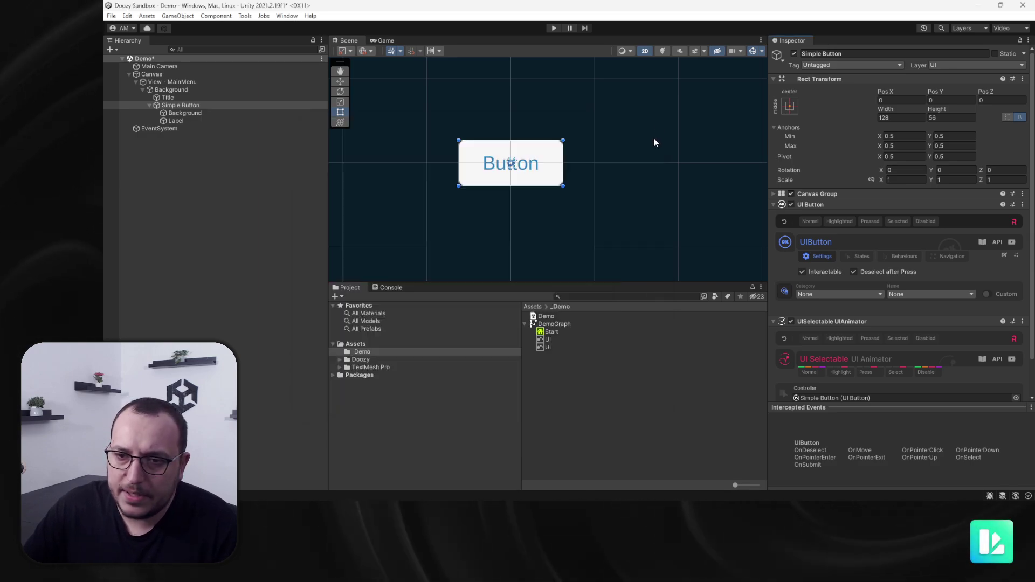
- Assign the Simple Button to category Demo and name Settings, and rename the object to Button - Settings with UIButton's automatic rename
click(830, 295)
click(815, 311)
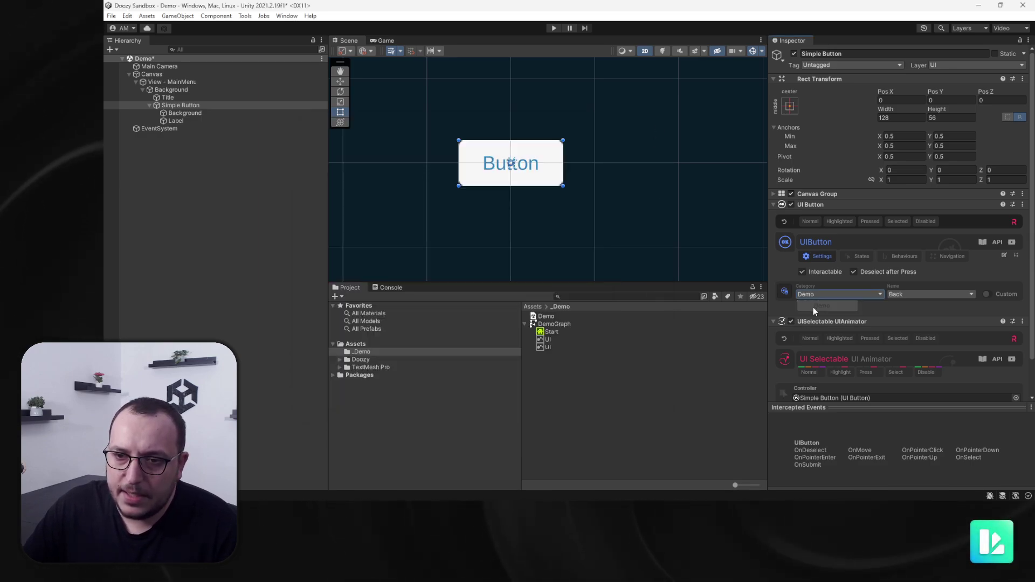
click(900, 296)
click(914, 315)
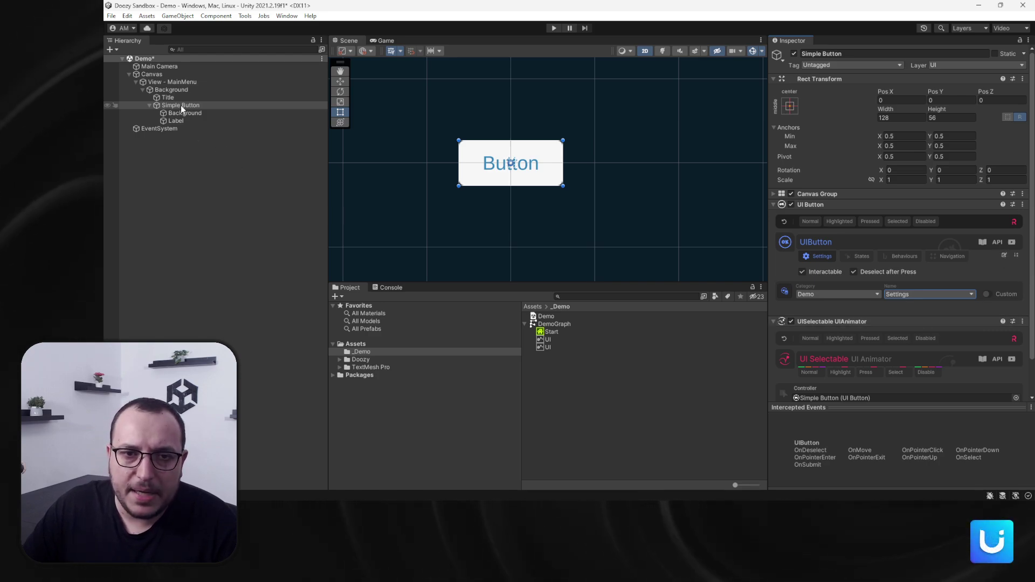
click(1004, 254)
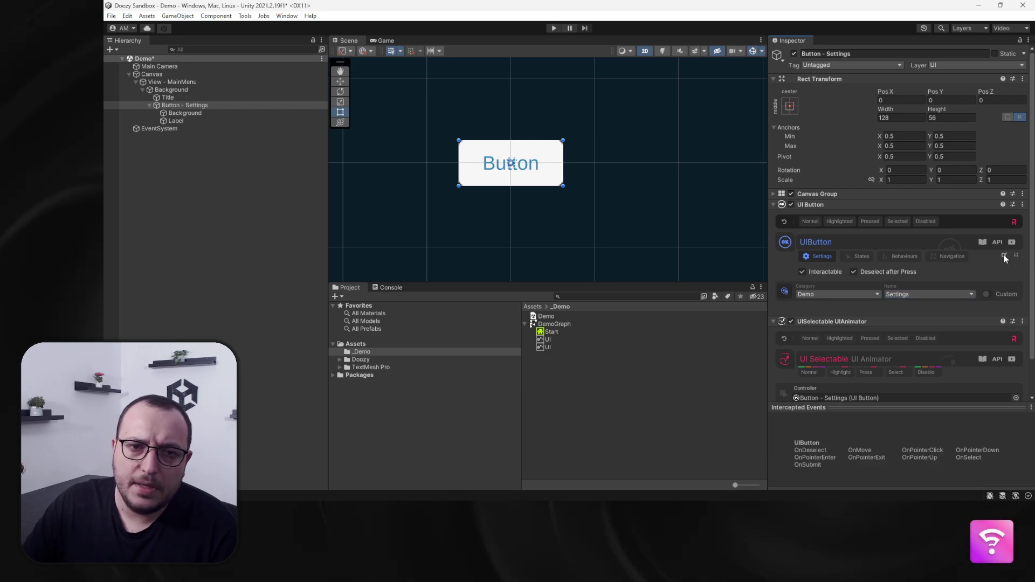
click(150, 105)
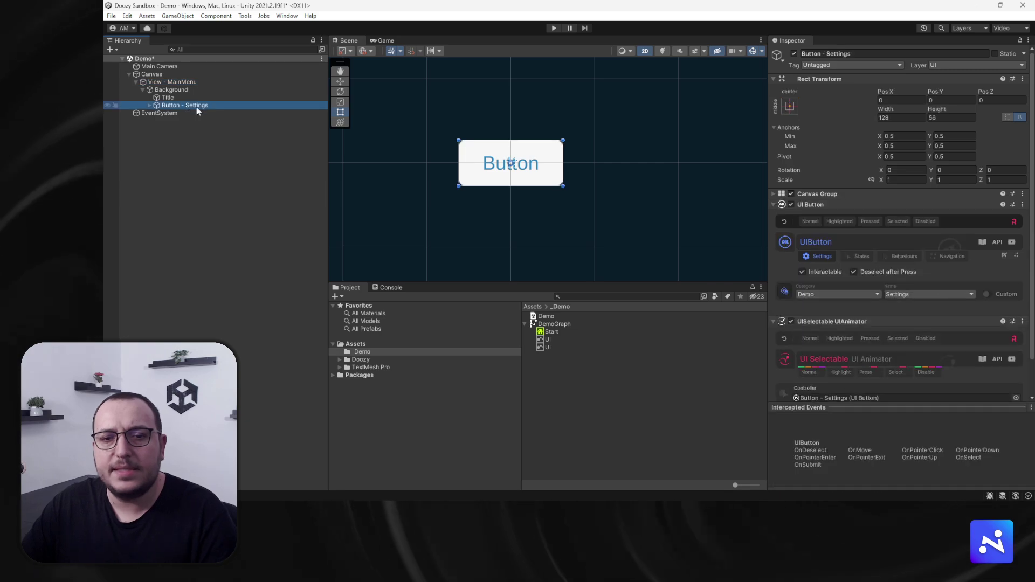
click(150, 105)
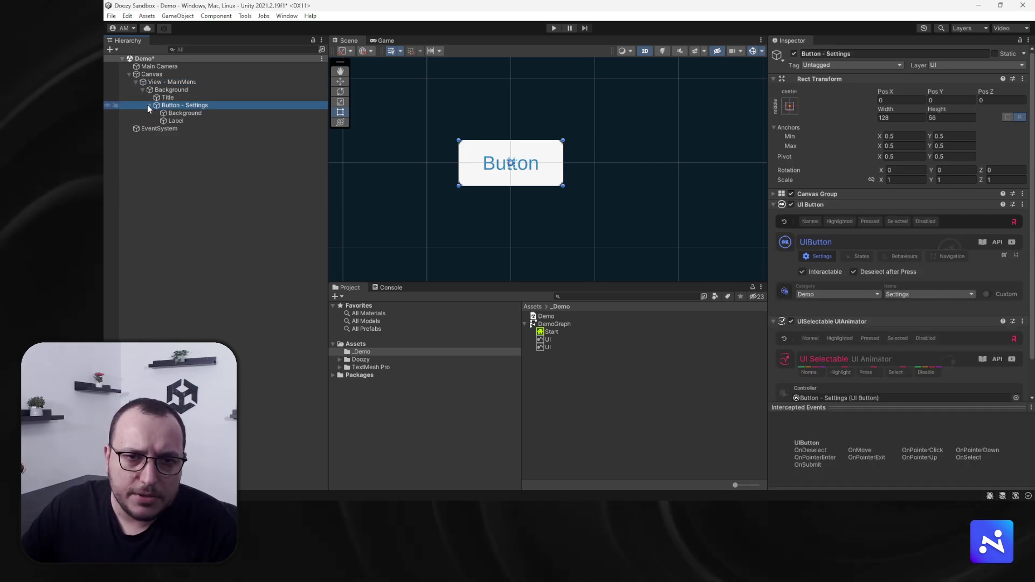
- Set the label text of Button - Settings to Settings
click(173, 121)
click(821, 269)
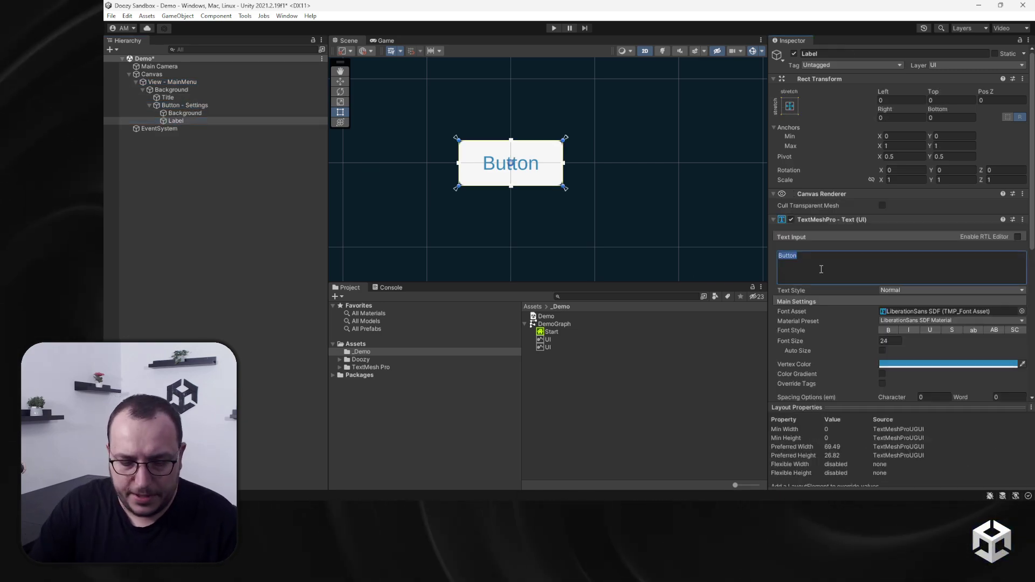
text(Settings)
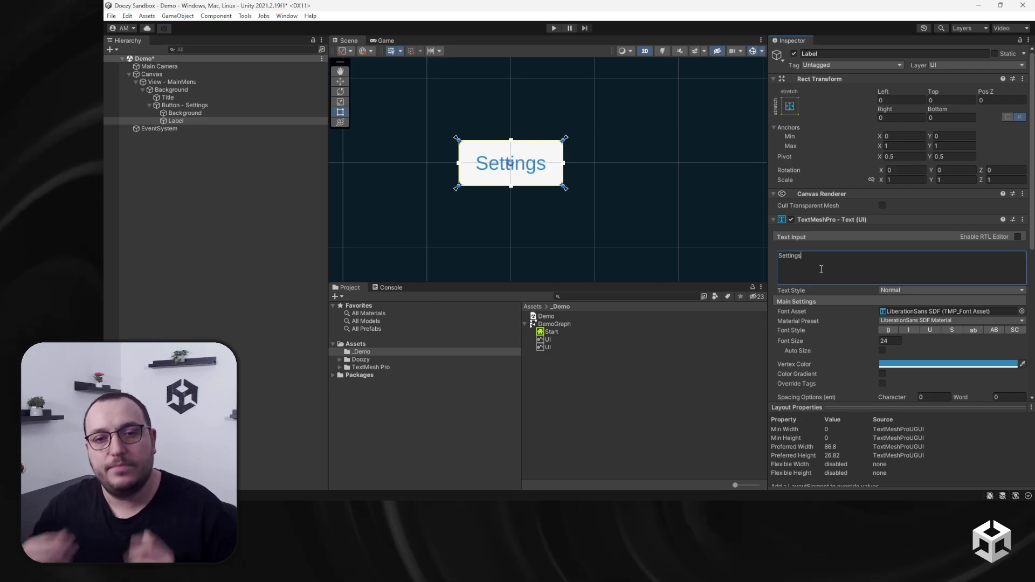
- Set the OnStart behaviour of View - MainMenu to Instant Hide and test it briefly in play mode
click(150, 106)
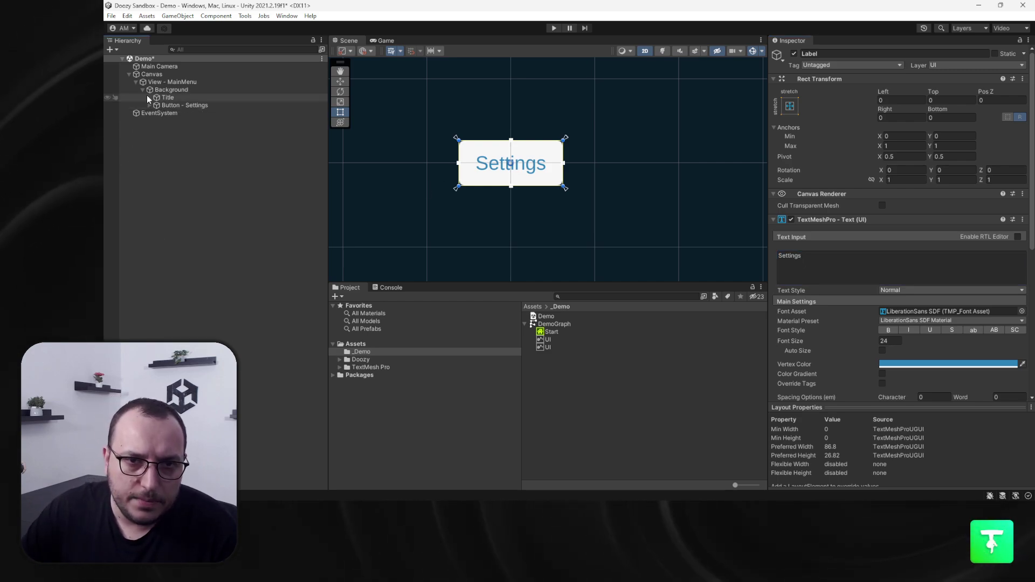
click(144, 90)
scroll(560, 188, down, 5)
scroll(561, 188, down, 2)
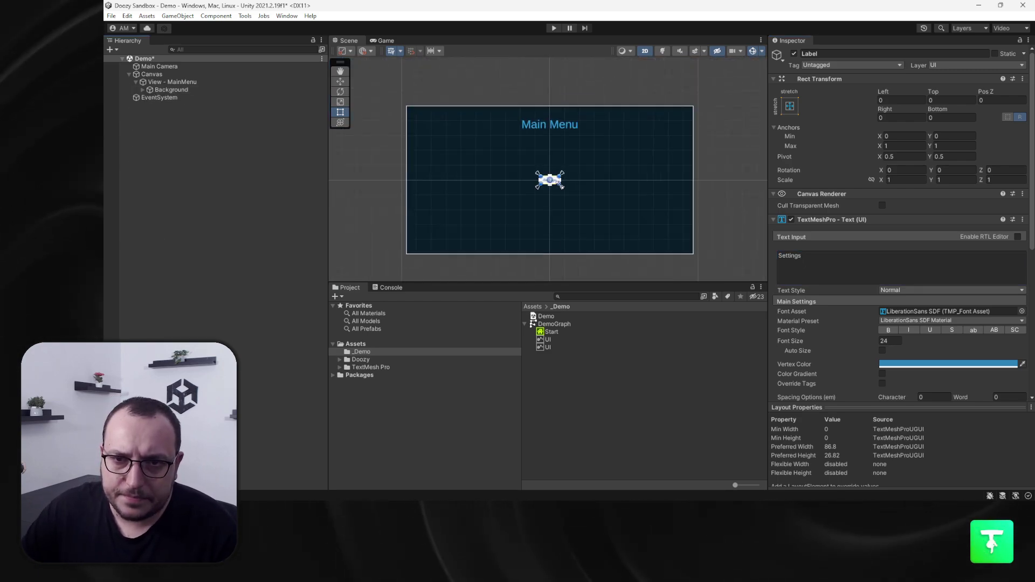
click(169, 83)
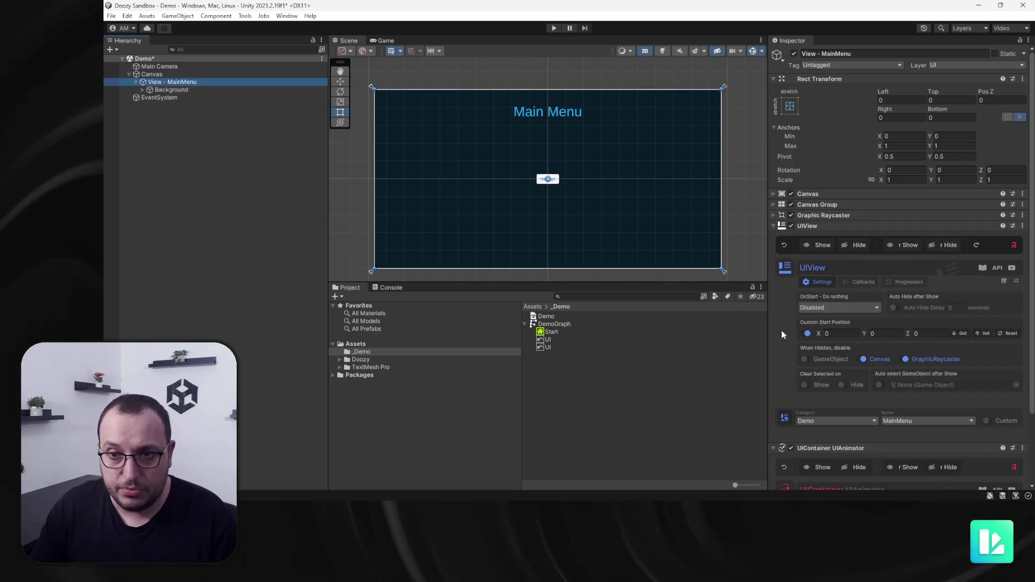
click(817, 310)
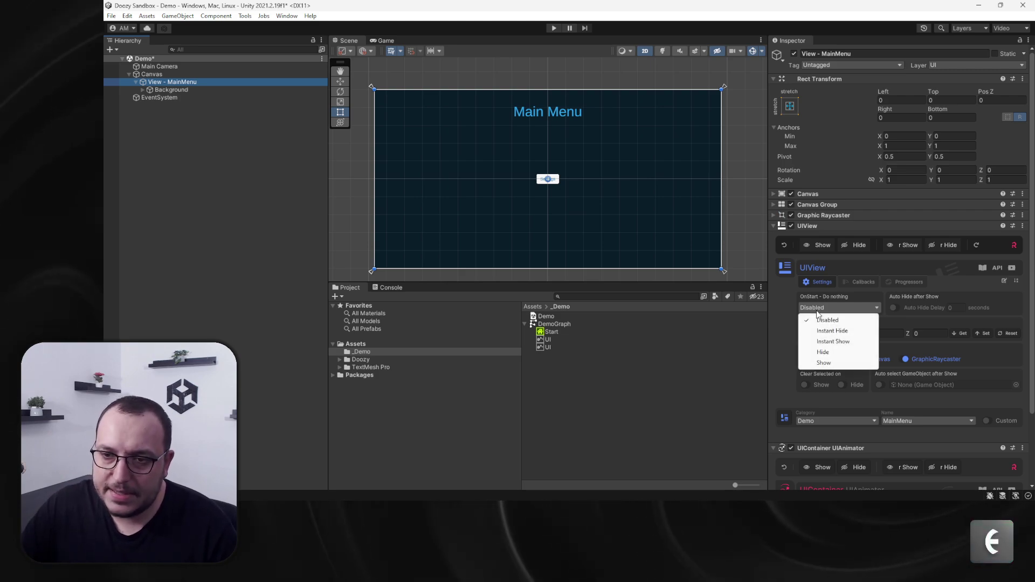
click(837, 332)
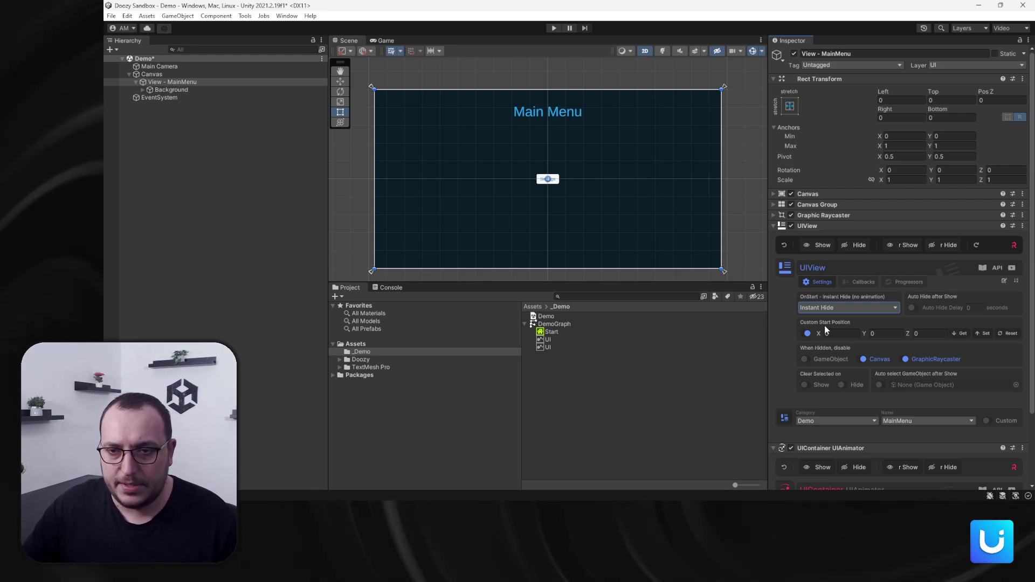
click(554, 28)
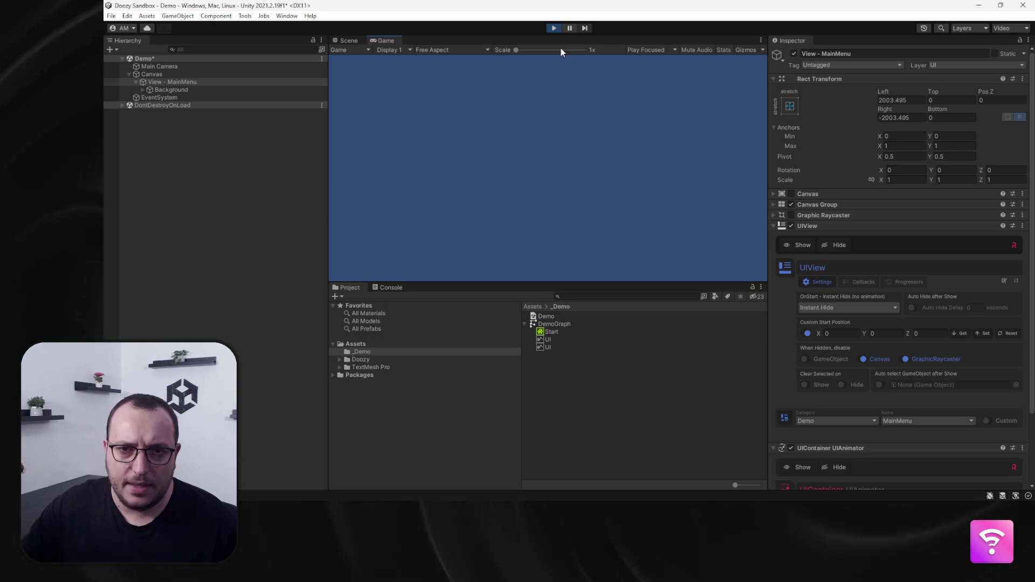
click(554, 28)
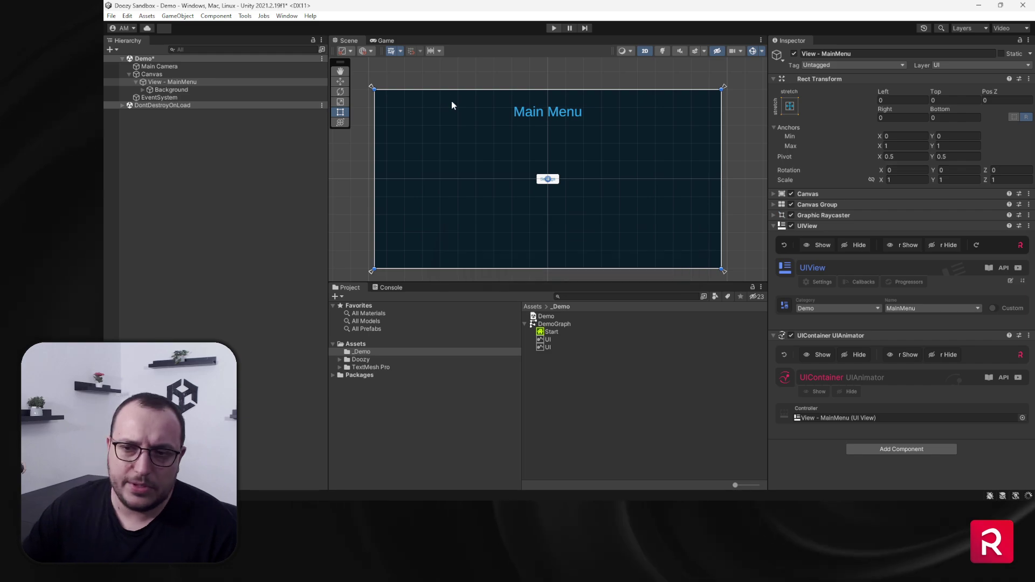
- Set the Game view's aspect ratio to 16:9
click(386, 41)
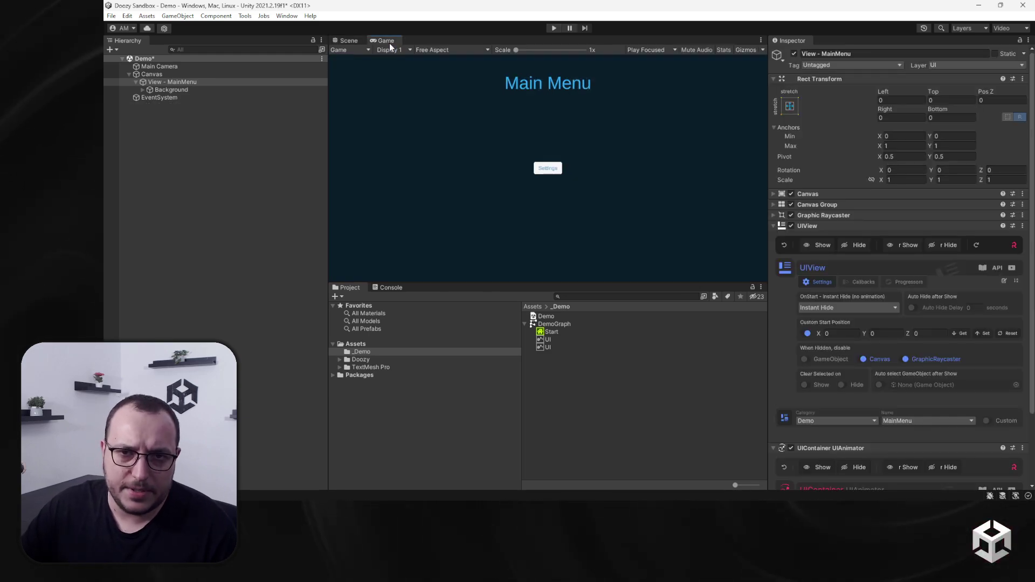
click(428, 50)
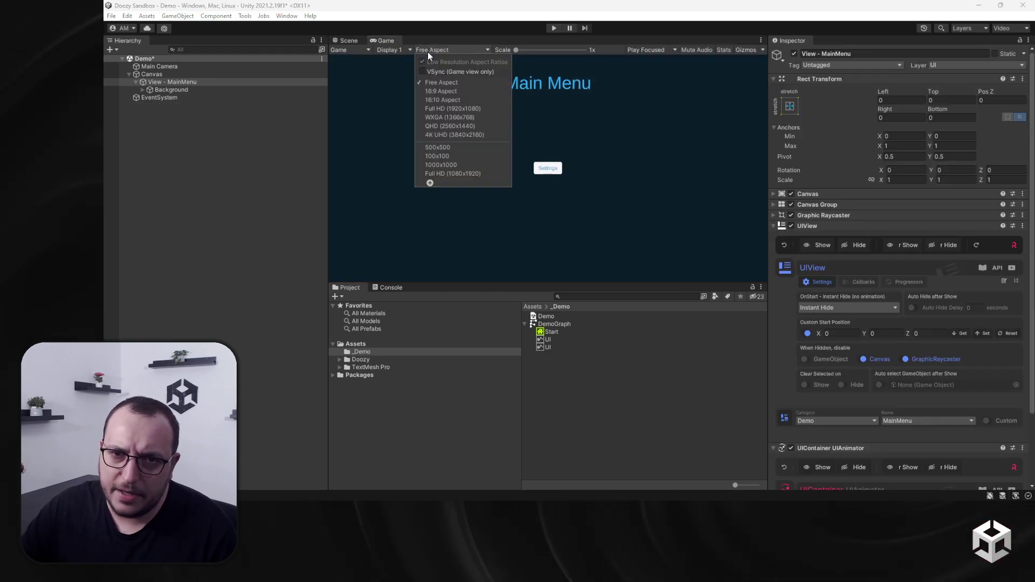
click(464, 92)
- Run play mode with the Scene view showing the whole canvas to check the instant hide, then stop it
click(346, 41)
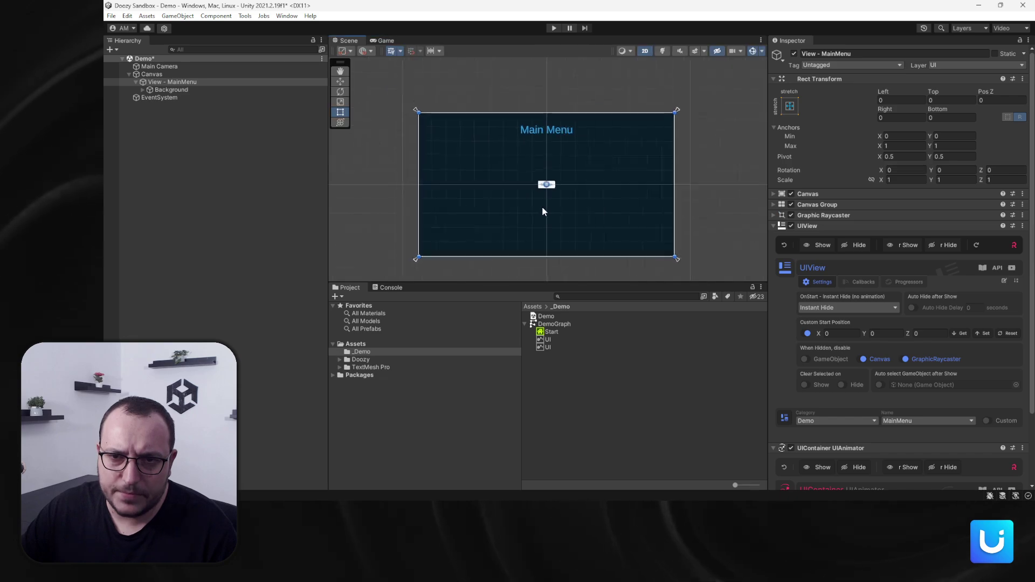
scroll(542, 206, down, 3)
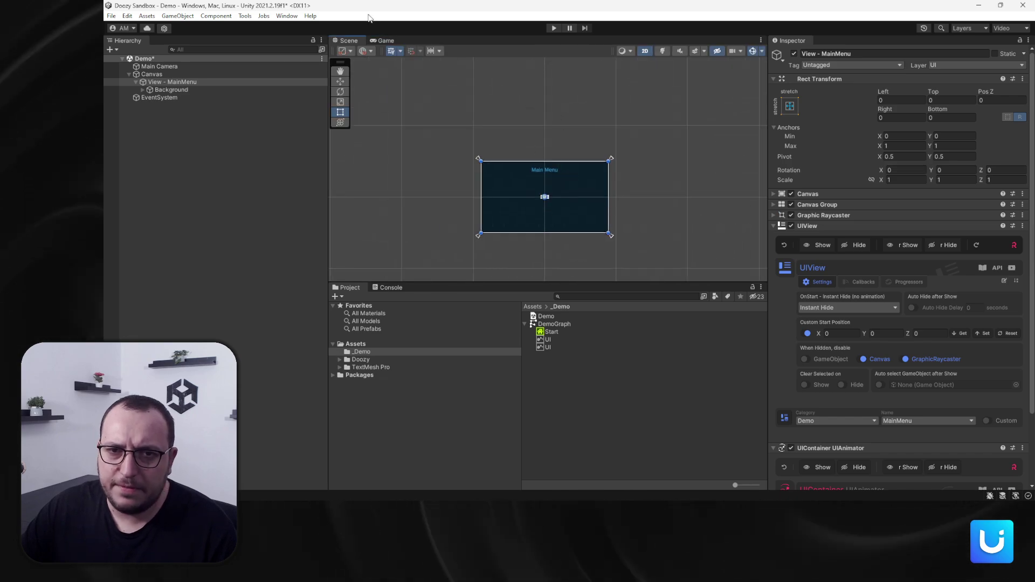
click(554, 28)
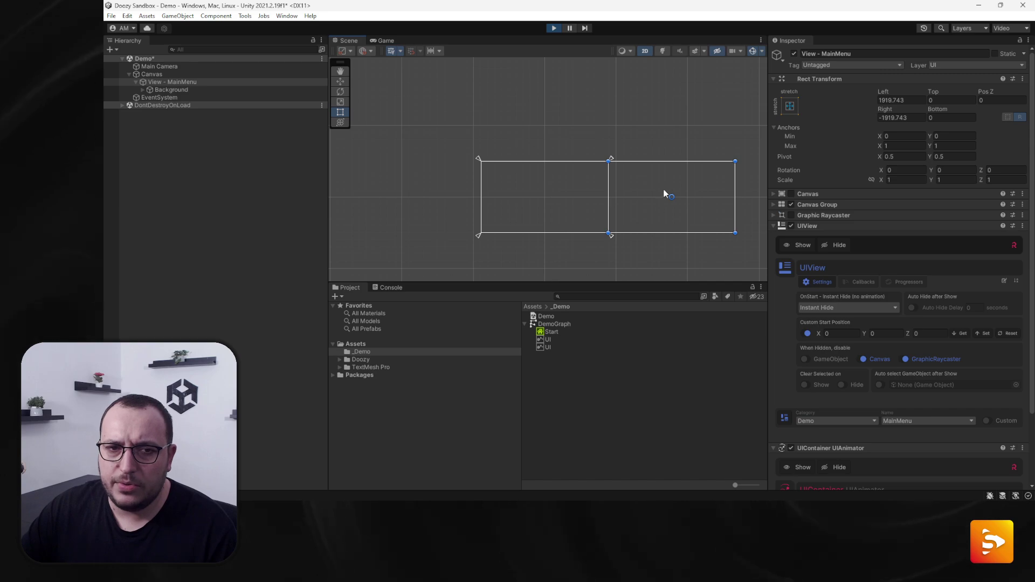
click(554, 28)
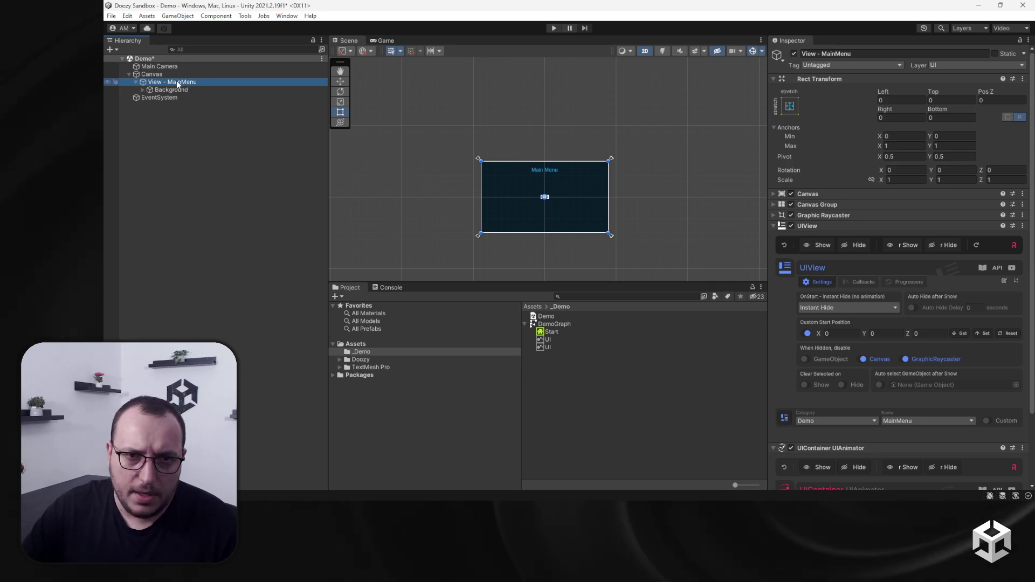
key(F2)
text(w)
key(Escape)
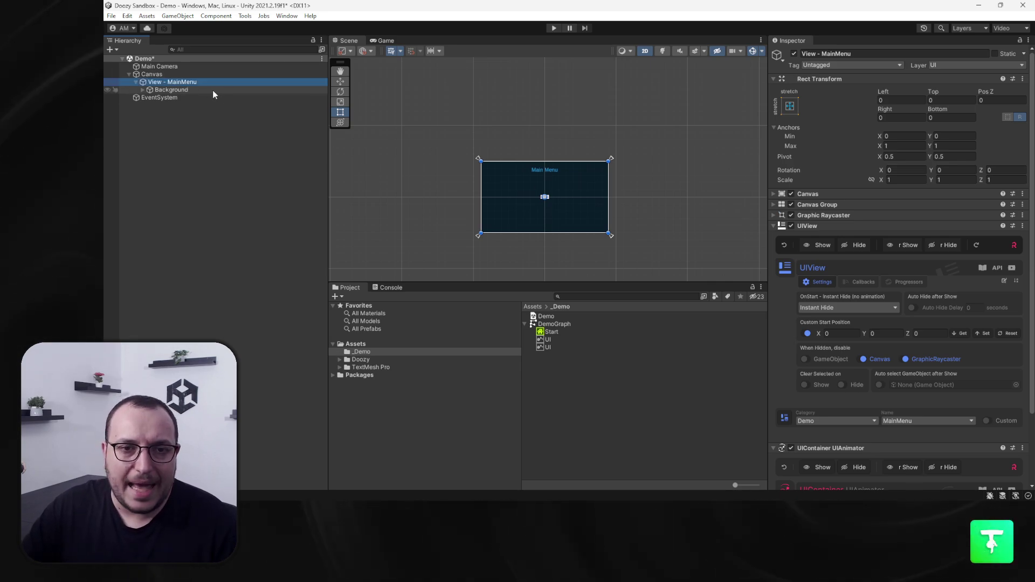
- Move View - MainMenu above the canvas frame, duplicate it, and place the copy beside the original
key(w)
drag(559, 193, 583, 96)
key(ctrl+d)
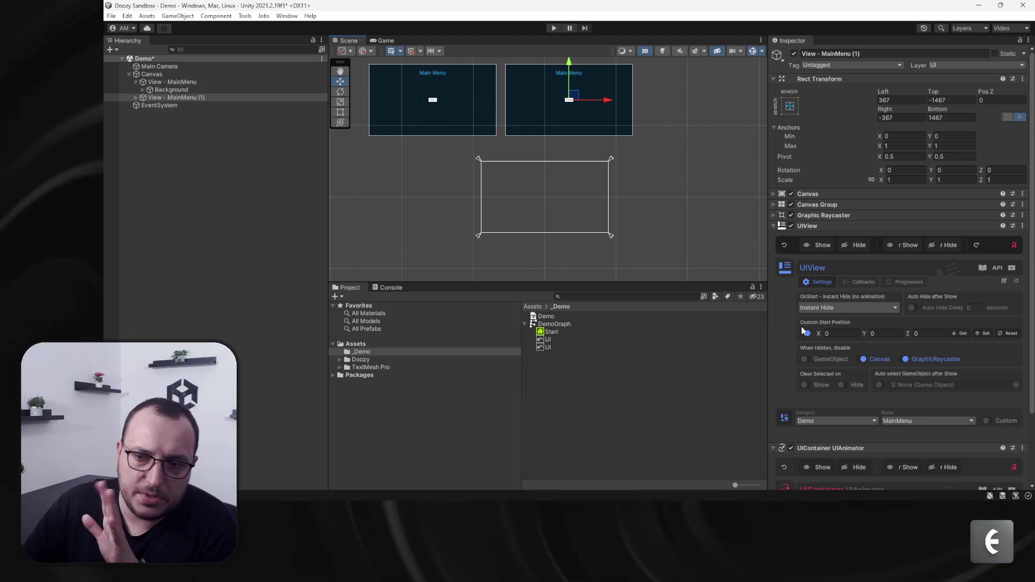
- Assign the duplicated view the name Settings in category Demo and rename it to View - Settings with UIView's automatic rename
click(828, 449)
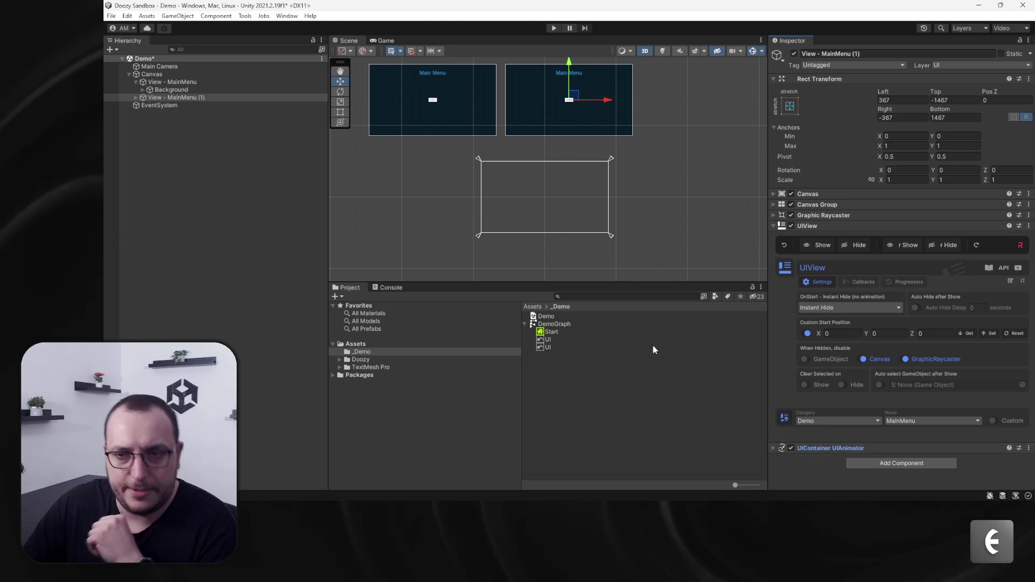
click(178, 98)
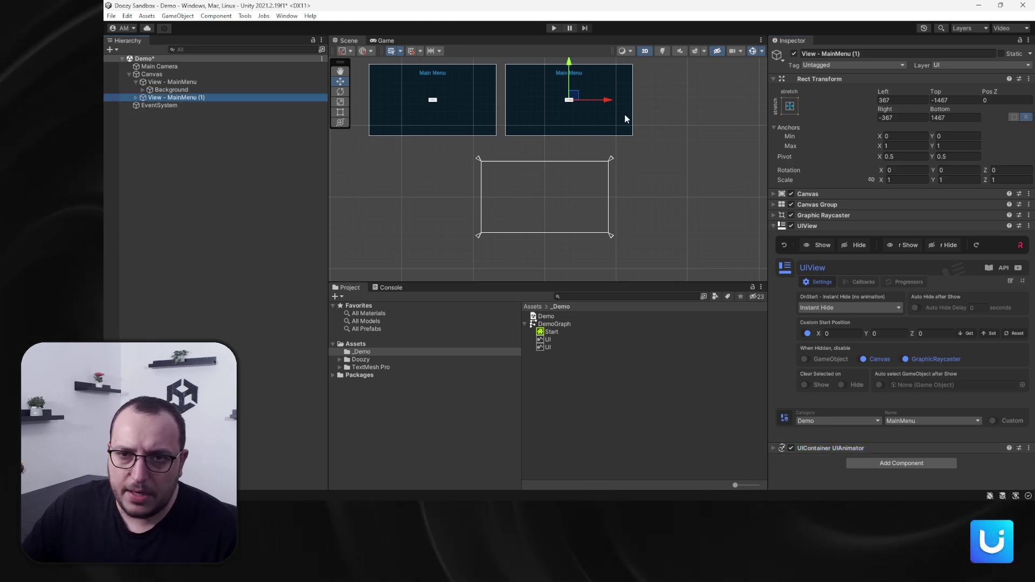
scroll(589, 85, up, 5)
middle_drag(589, 85, 589, 164)
key(f)
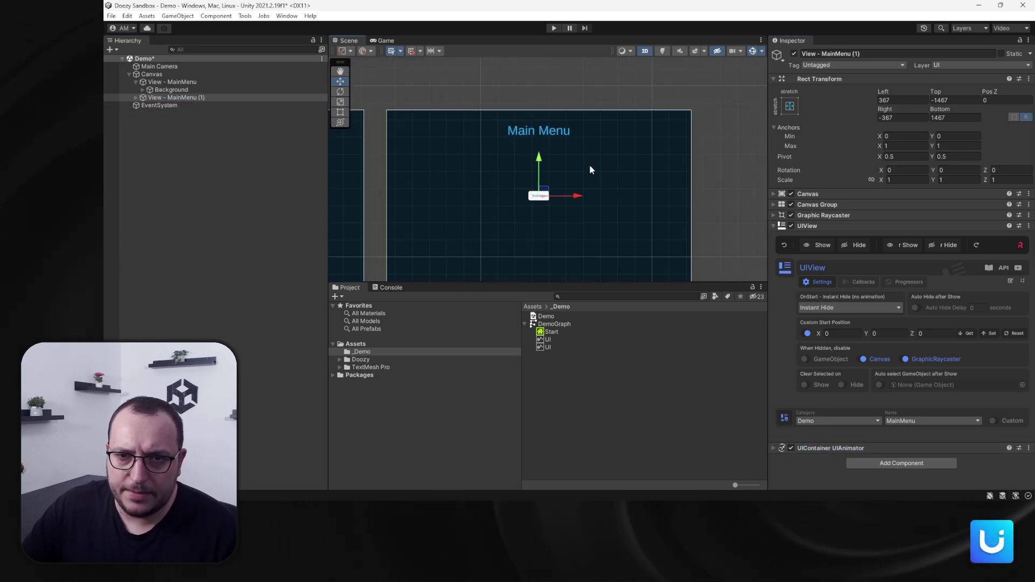
click(906, 422)
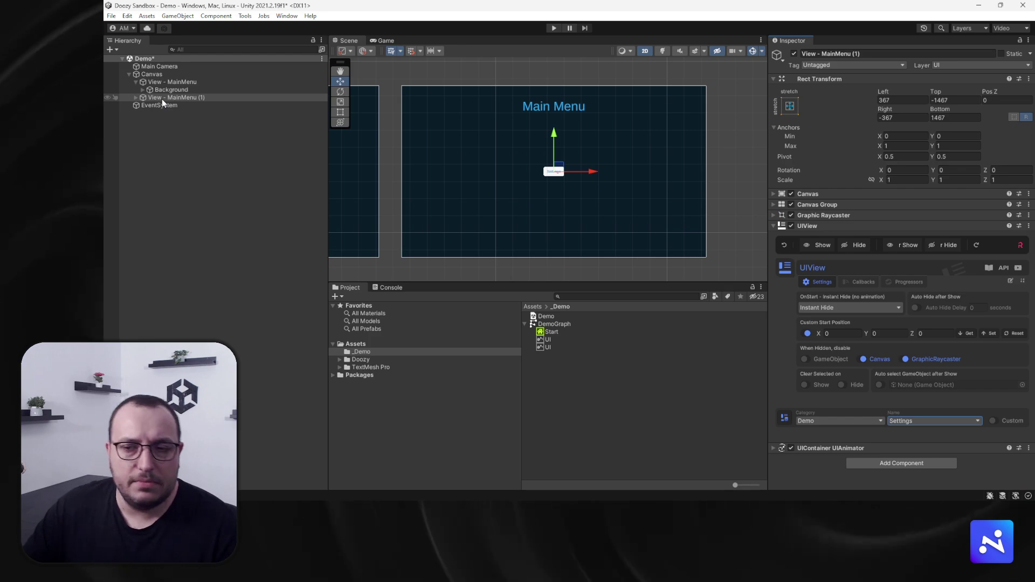
click(1009, 281)
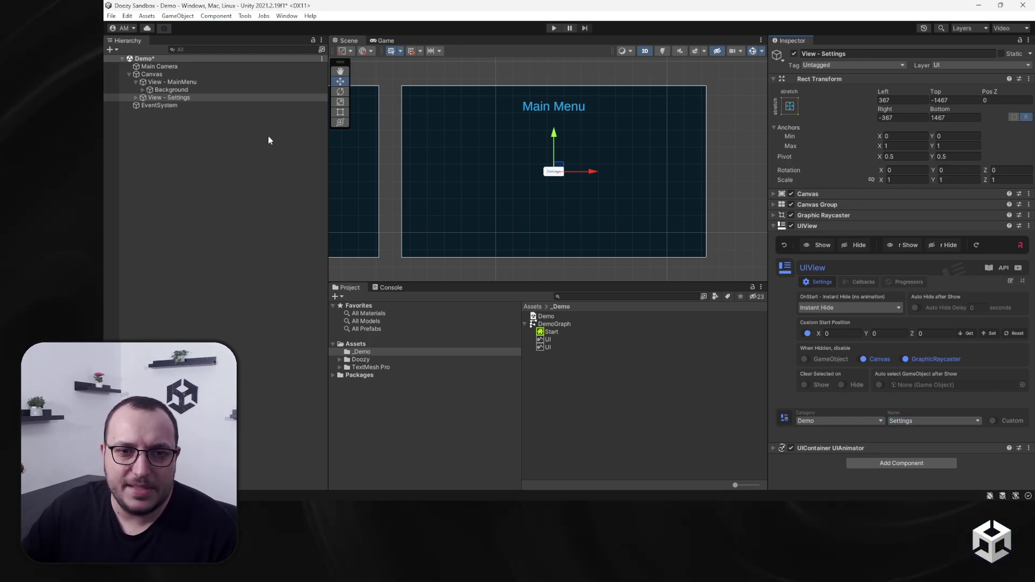
- Assign the button inside View - Settings the name Back and rename it to Button - Back with UIButton's automatic rename
click(134, 97)
click(140, 104)
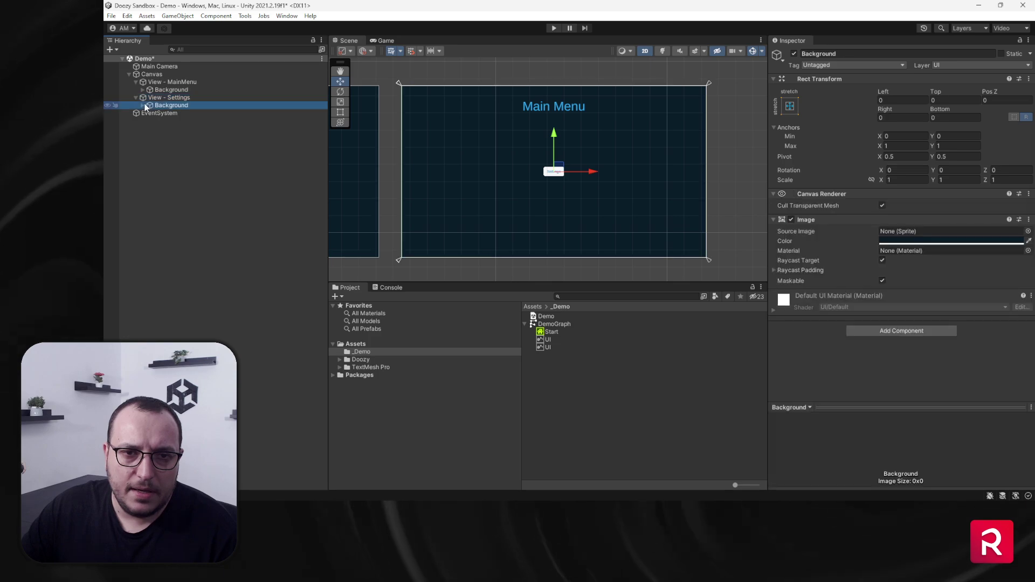
click(143, 107)
click(164, 120)
click(150, 121)
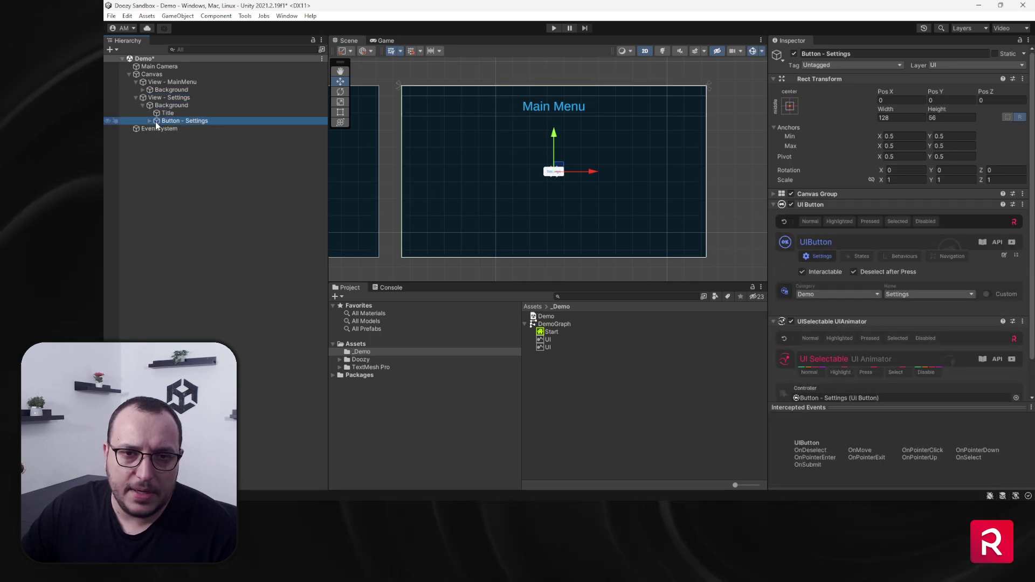
key(f)
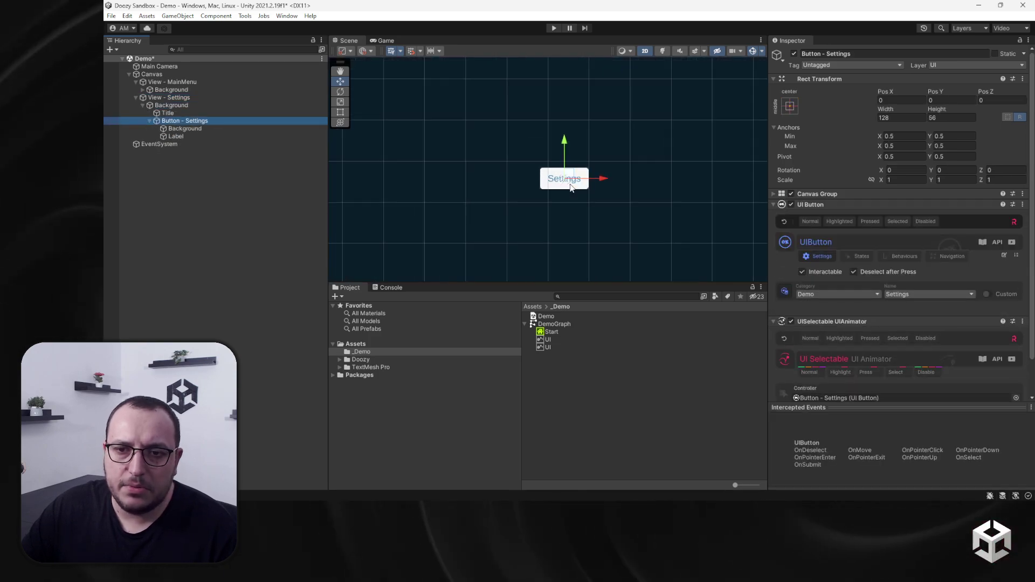
click(938, 295)
click(911, 305)
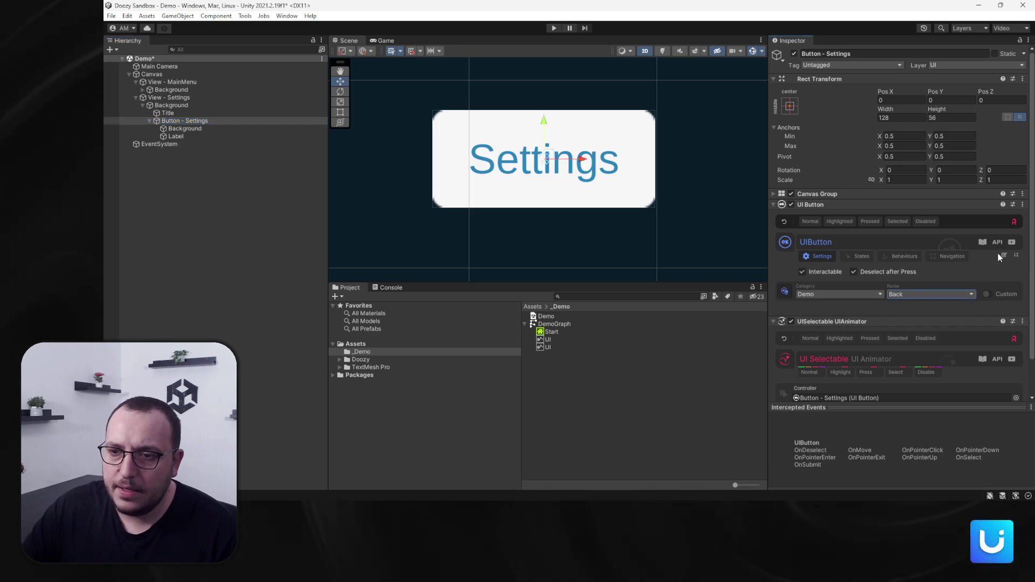
- Set the label text of Button - Back to Back
double_click(173, 136)
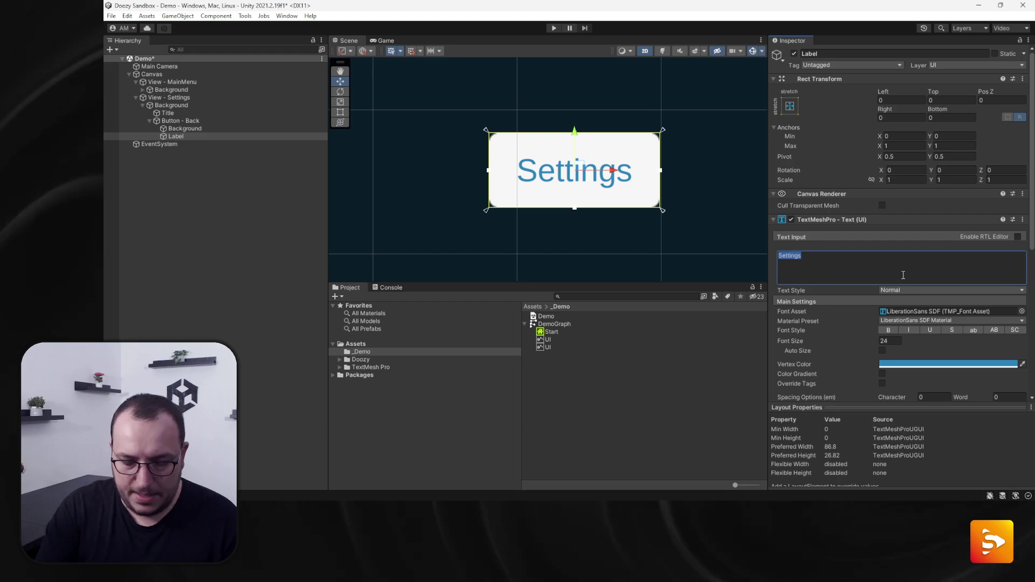
text(Back)
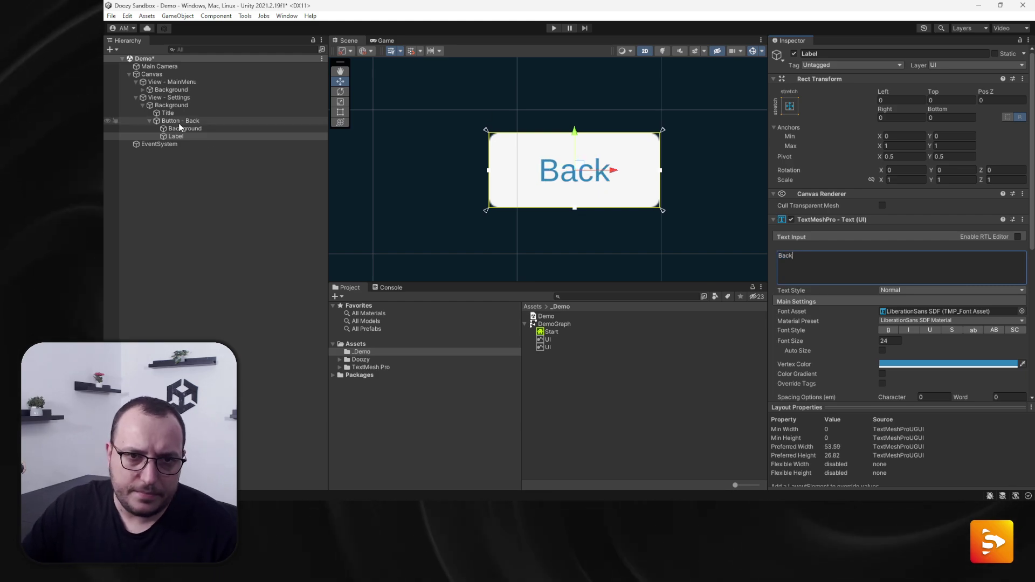
click(151, 120)
- Set the title text of View - Settings to Settings and its vertex color to green, hex 2CFB6B
double_click(158, 115)
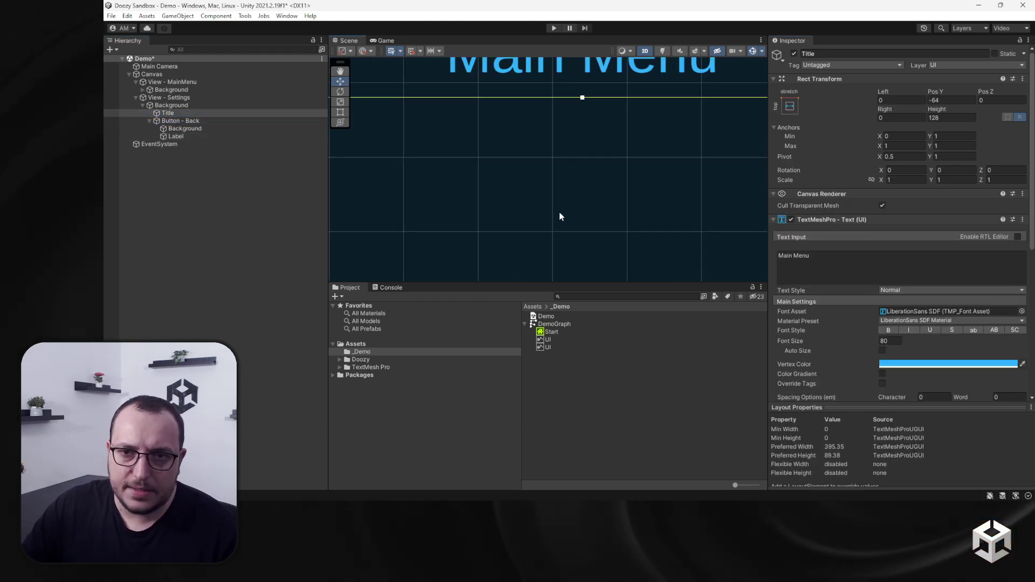
text(Settings)
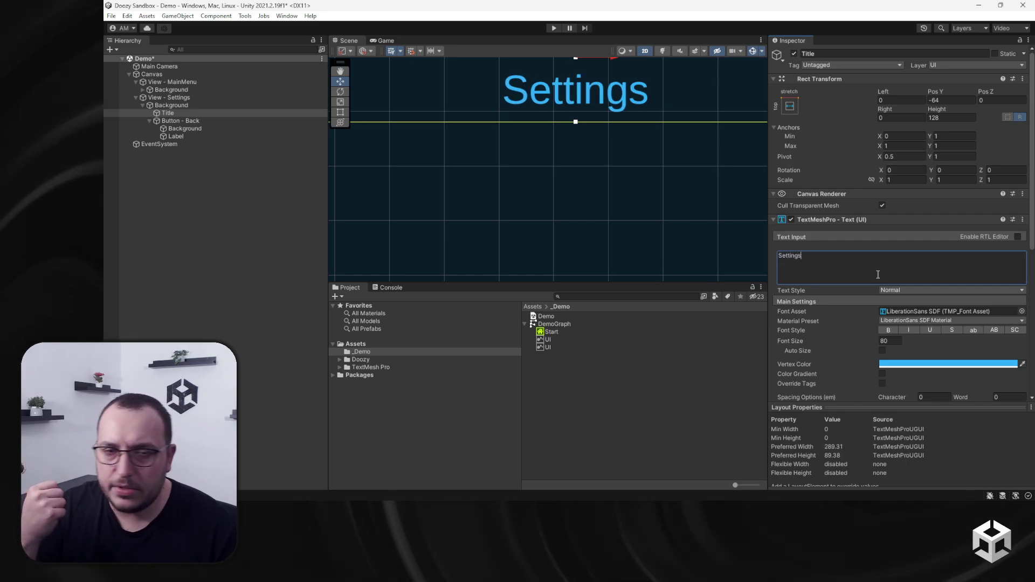
click(899, 366)
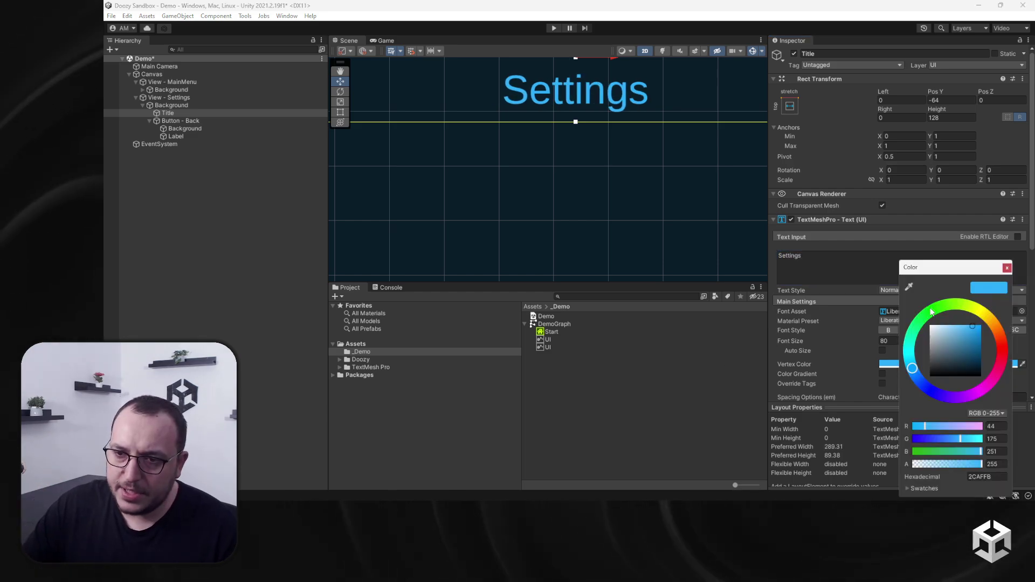
click(924, 317)
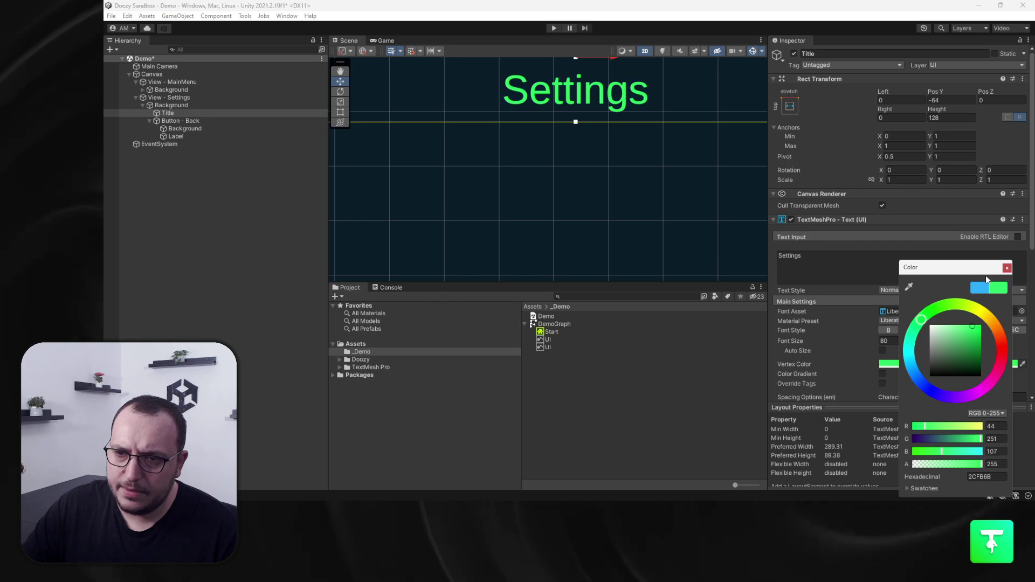
click(1007, 268)
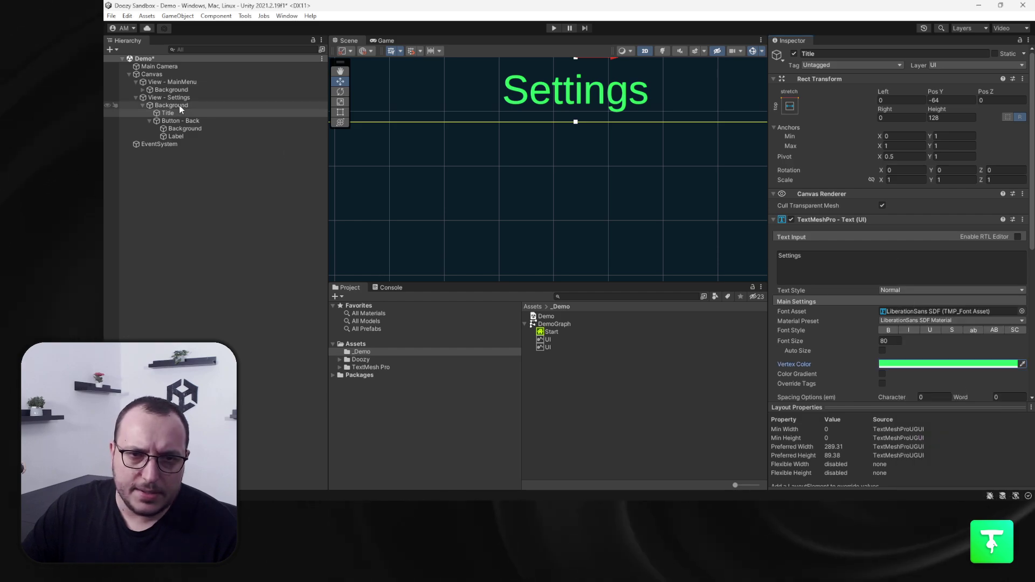
click(895, 365)
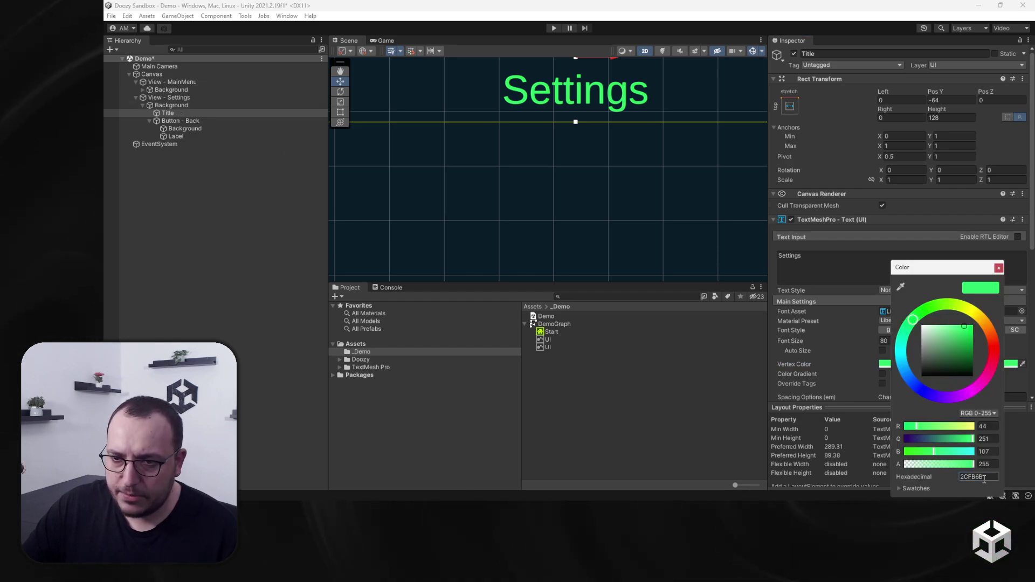
click(999, 268)
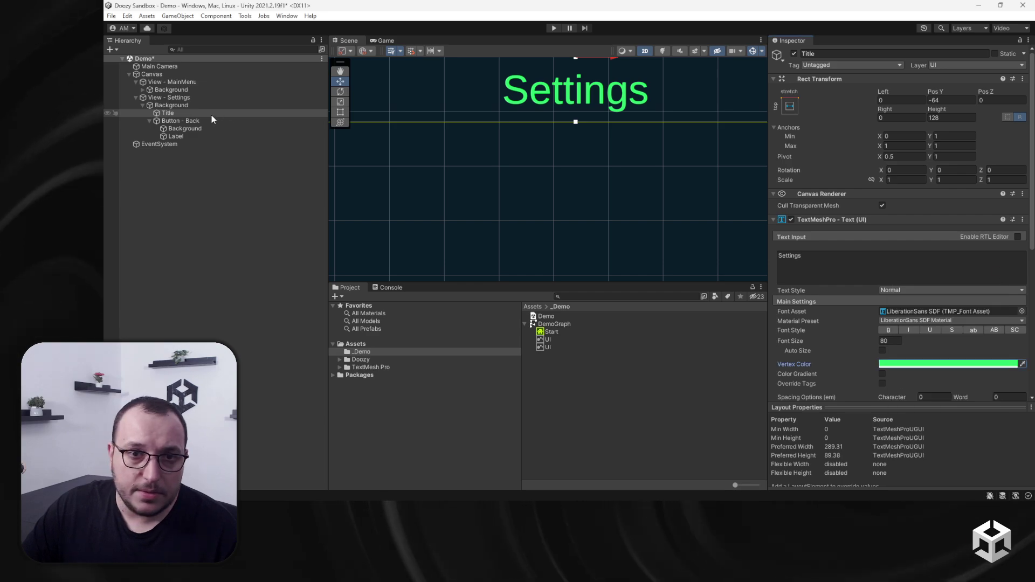
- Set the background image color of View - Settings to dark green, hex 062710
click(212, 106)
click(888, 241)
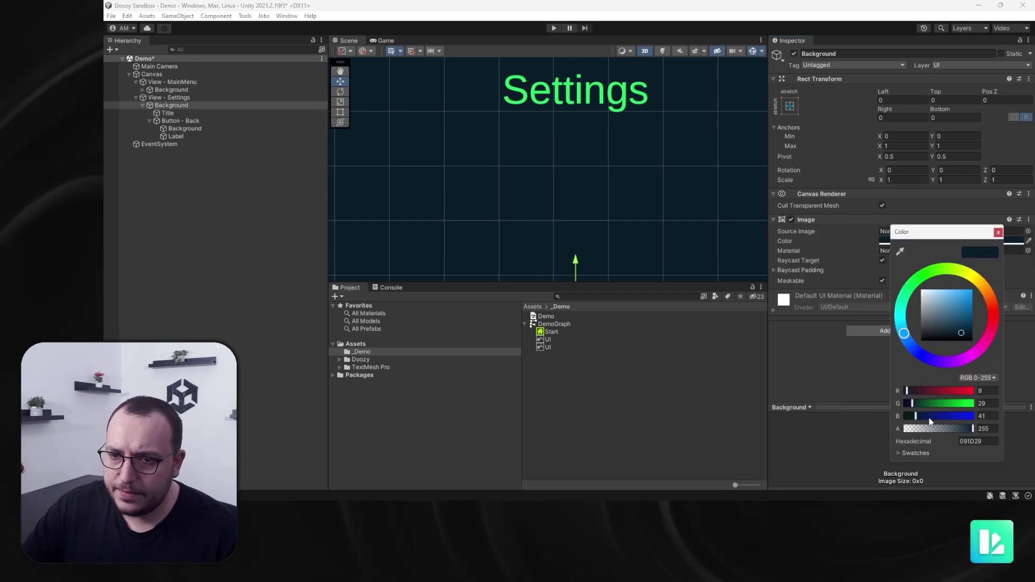
click(976, 442)
key(ctrl+v)
drag(962, 310, 966, 334)
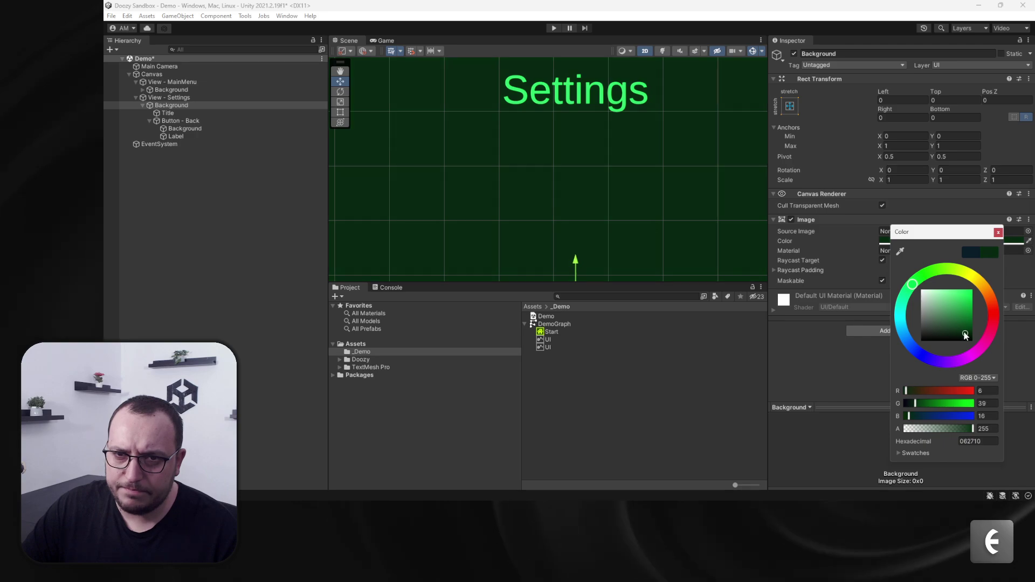
scroll(610, 175, down, 10)
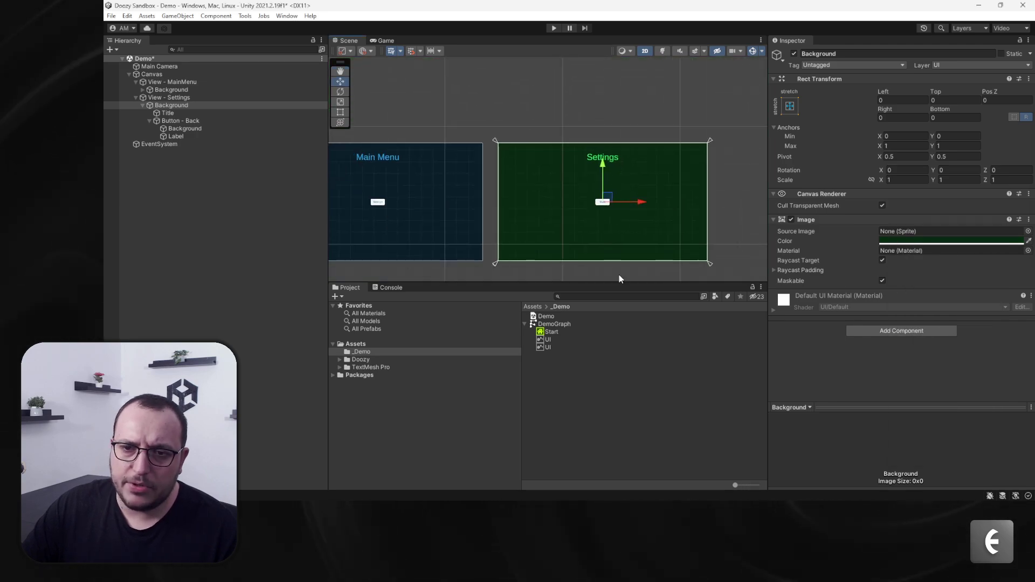
click(618, 278)
- Set the vertex color of the Button - Back label to near-black with red, green and blue at 20, hex 141414
scroll(596, 207, up, 8)
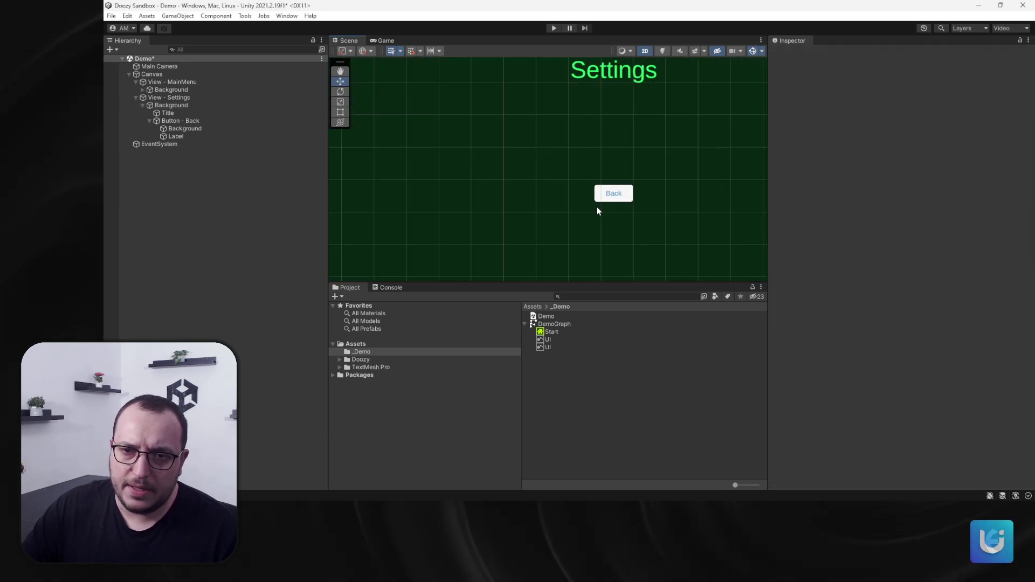
click(173, 137)
scroll(637, 167, up, 3)
click(927, 363)
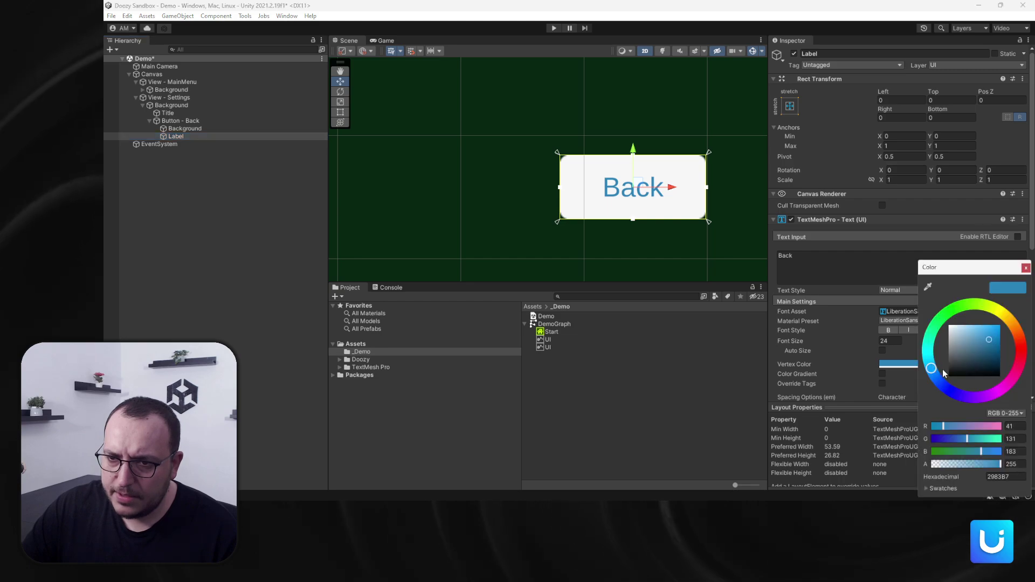
click(949, 368)
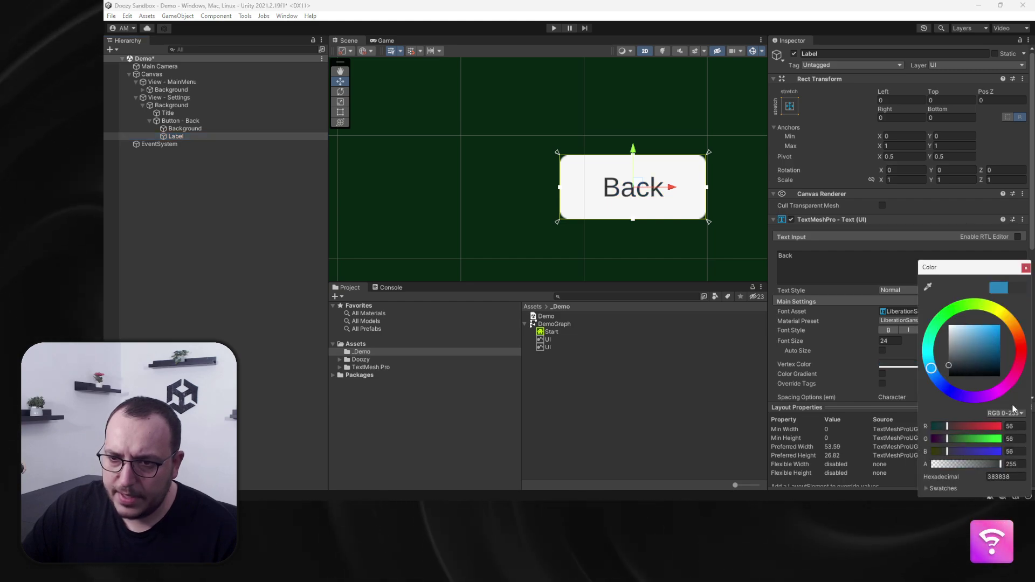
click(1013, 426)
text(20)
key(Tab)
text(20)
key(Tab)
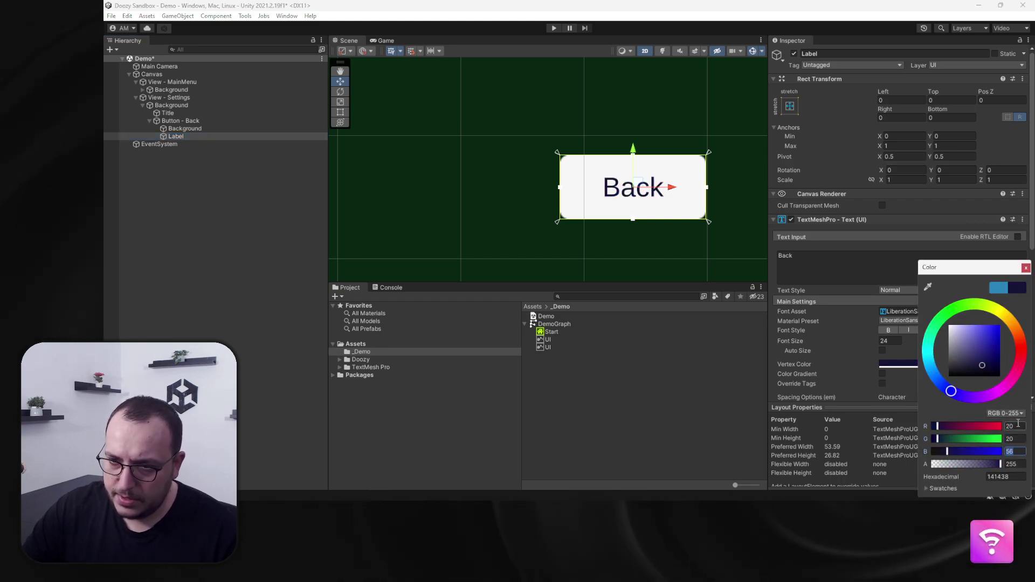
text(20)
click(1006, 476)
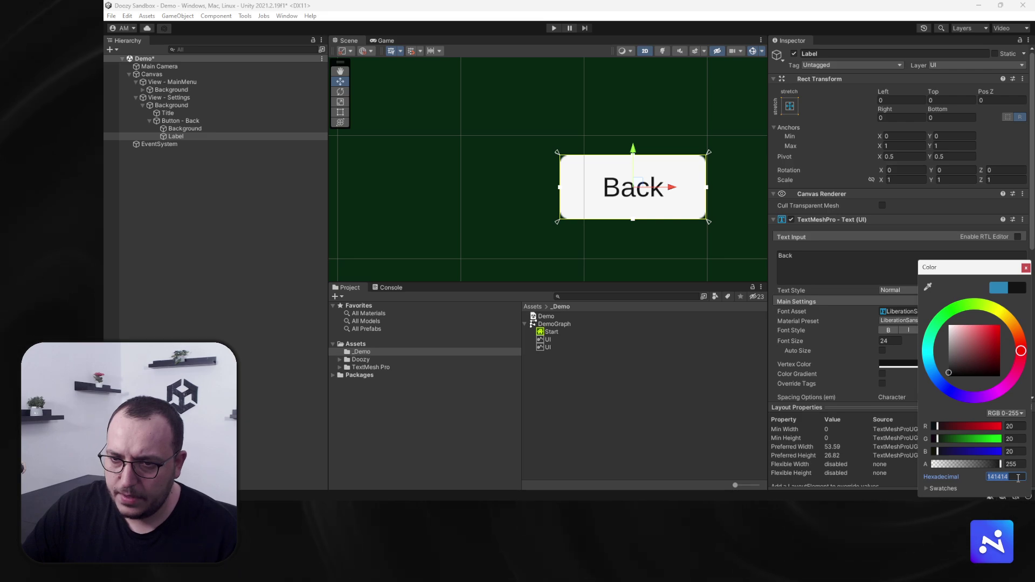
click(1026, 268)
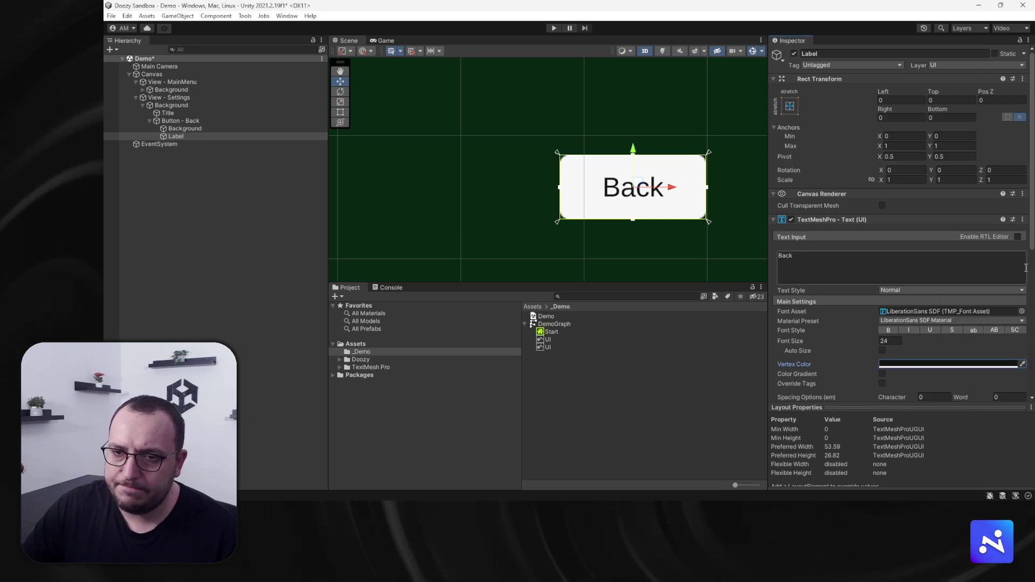
- Set the vertex color of the Button - Settings label in View - MainMenu to near-black, matching the Back label
scroll(622, 253, down, 10)
middle_drag(527, 247, 576, 232)
middle_drag(339, 233, 529, 177)
scroll(529, 175, up, 10)
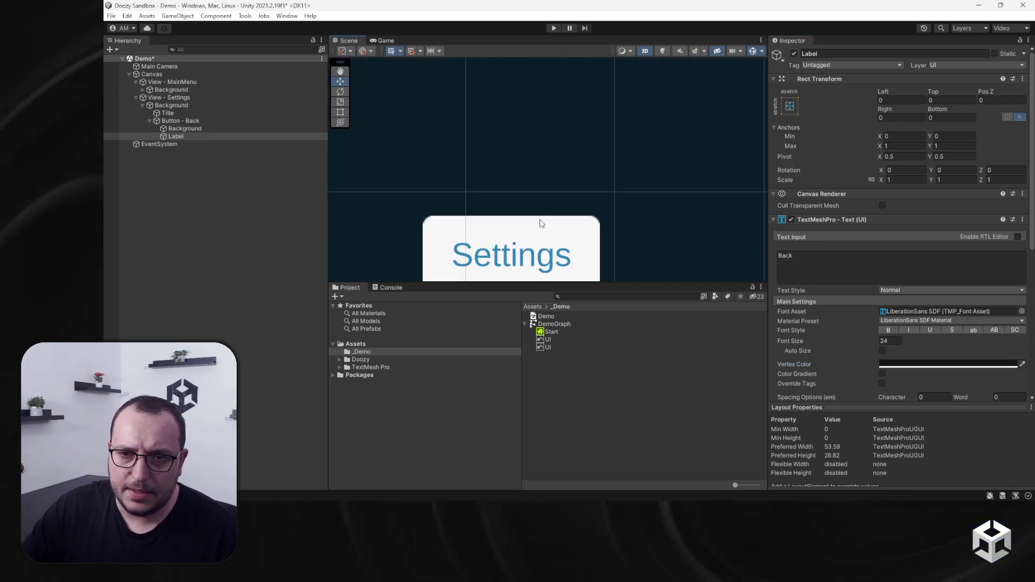
click(136, 97)
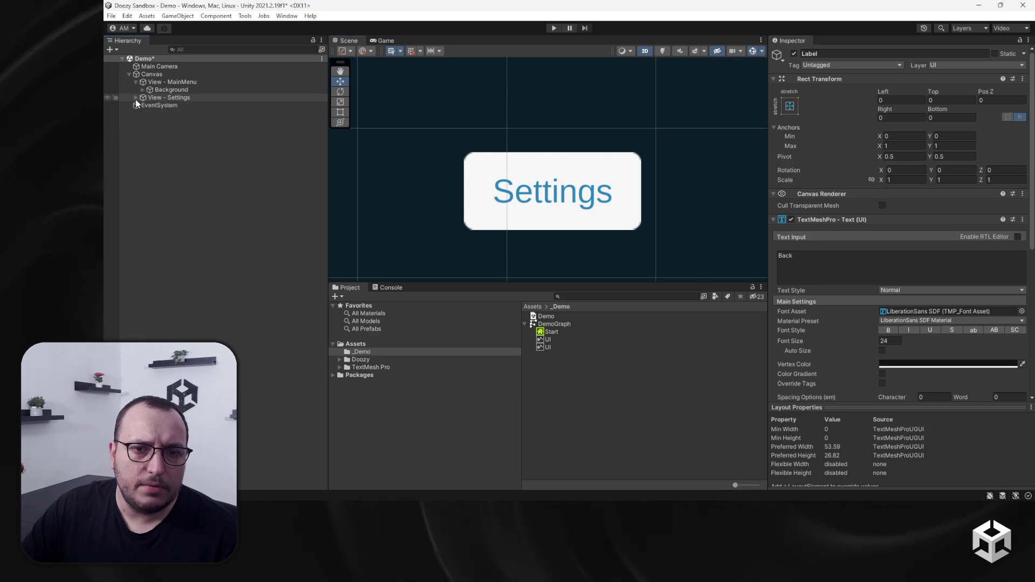
click(143, 89)
click(150, 105)
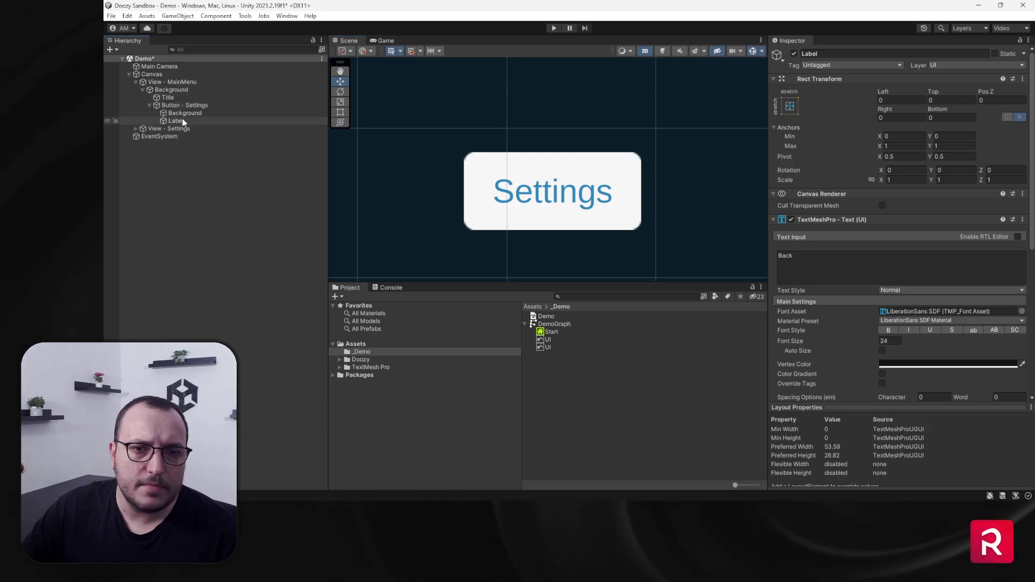
click(175, 120)
click(917, 364)
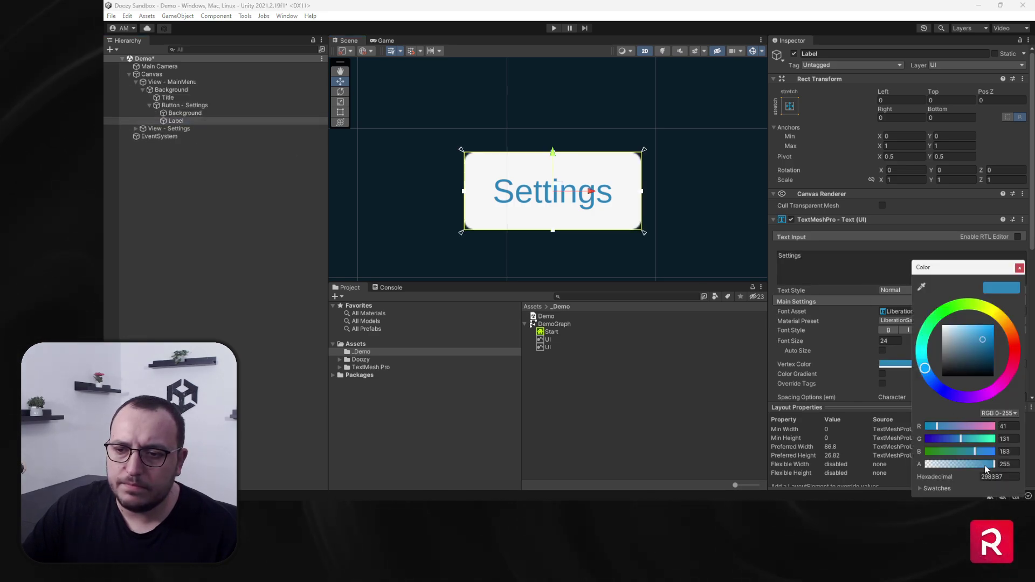
text(000000)
key(Return)
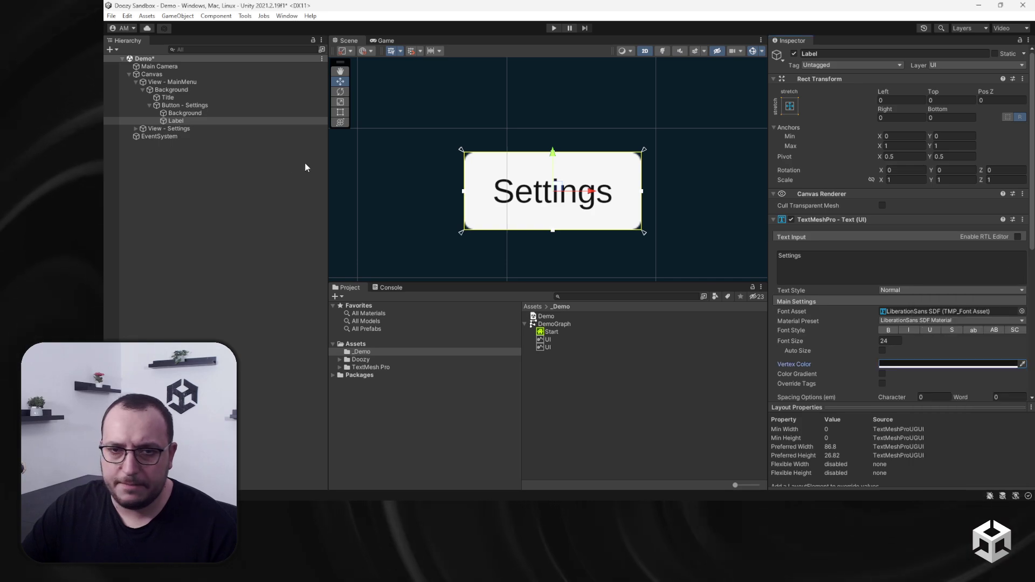
click(142, 90)
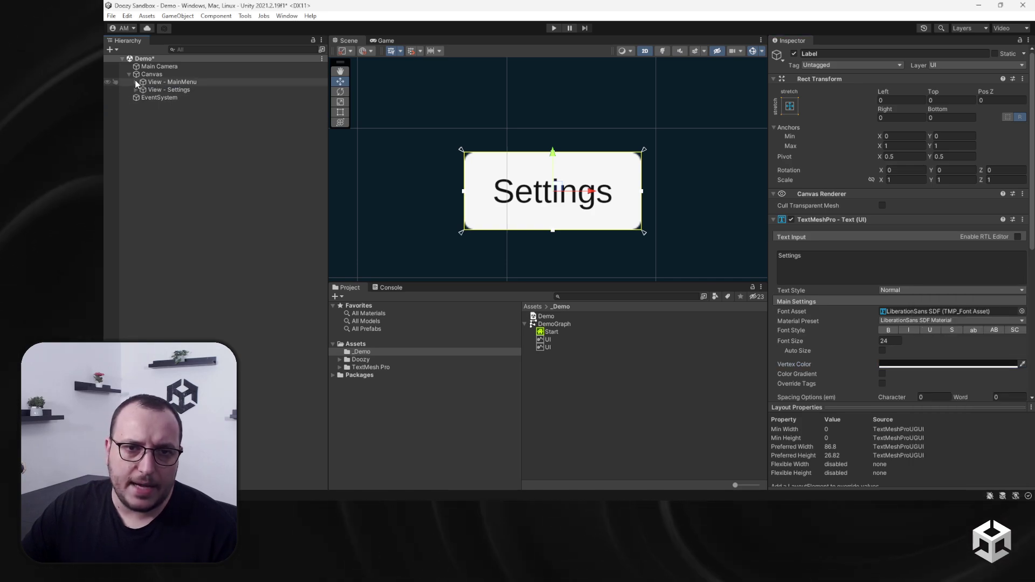
- Examine the Main Menu and Settings views and their buttons in the scene
scroll(563, 195, down, 10)
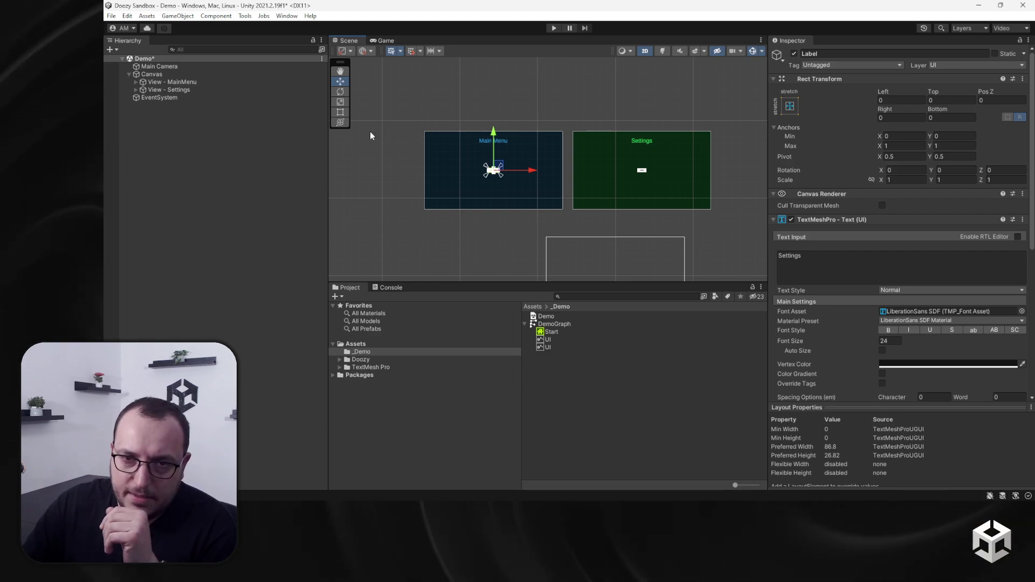
key(f)
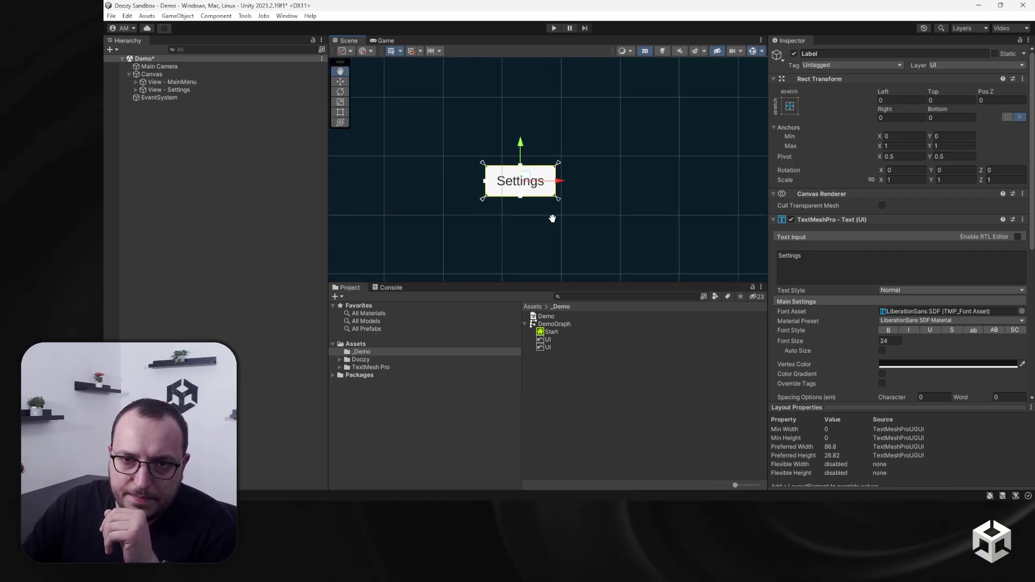
scroll(513, 167, down, 5)
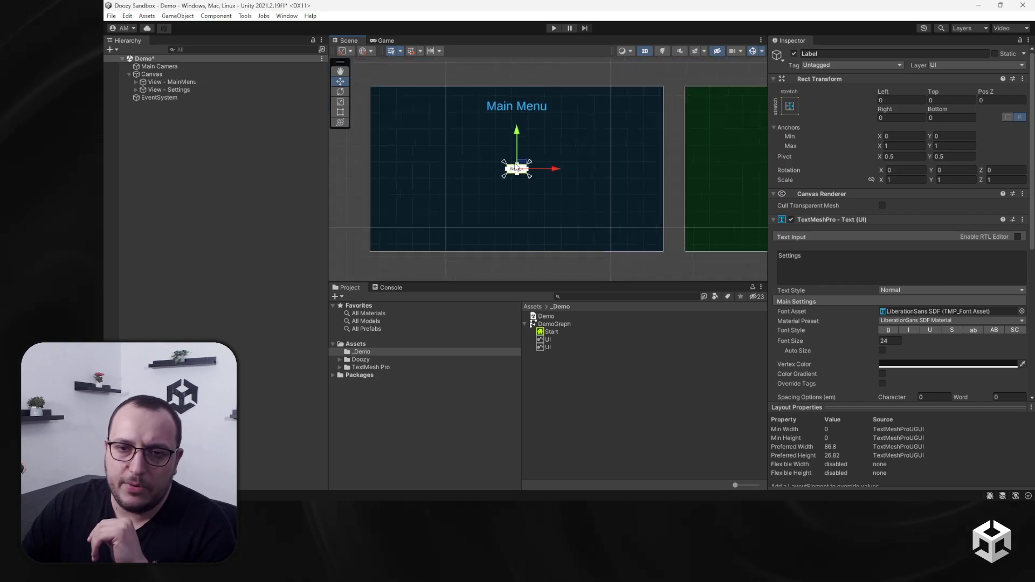
middle_drag(583, 173, 409, 190)
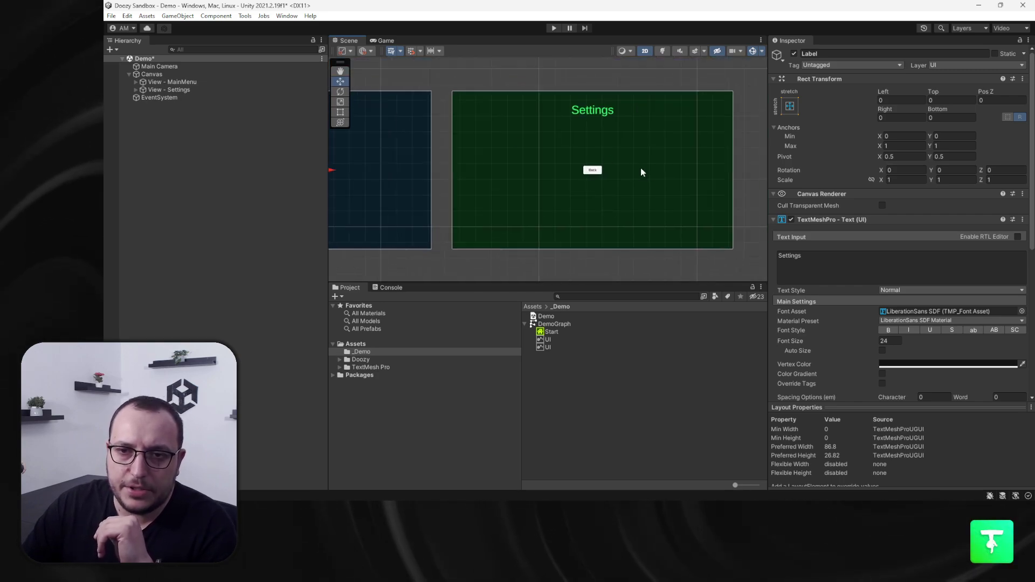
scroll(631, 175, up, 6)
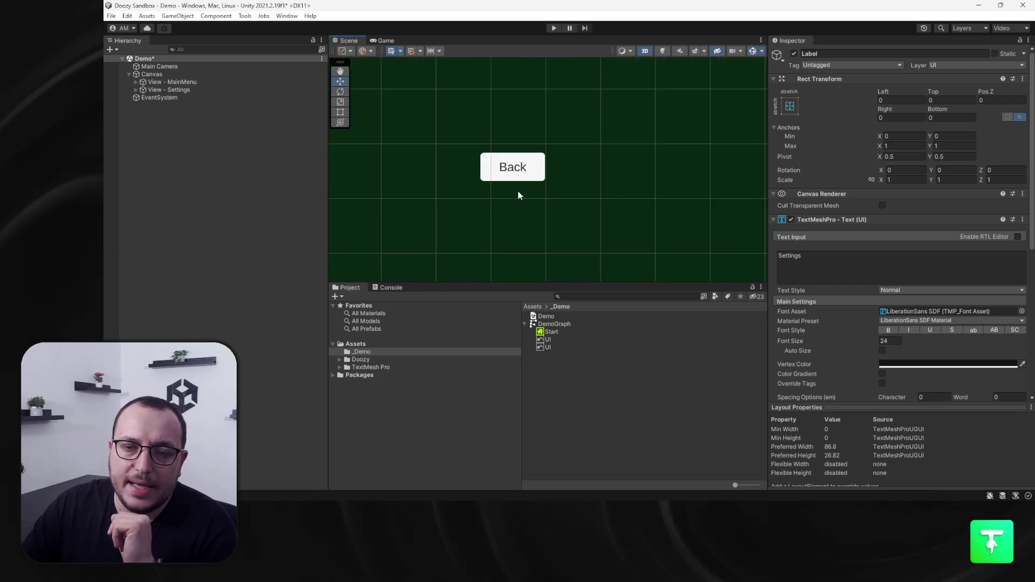
scroll(526, 183, down, 5)
middle_drag(513, 198, 600, 205)
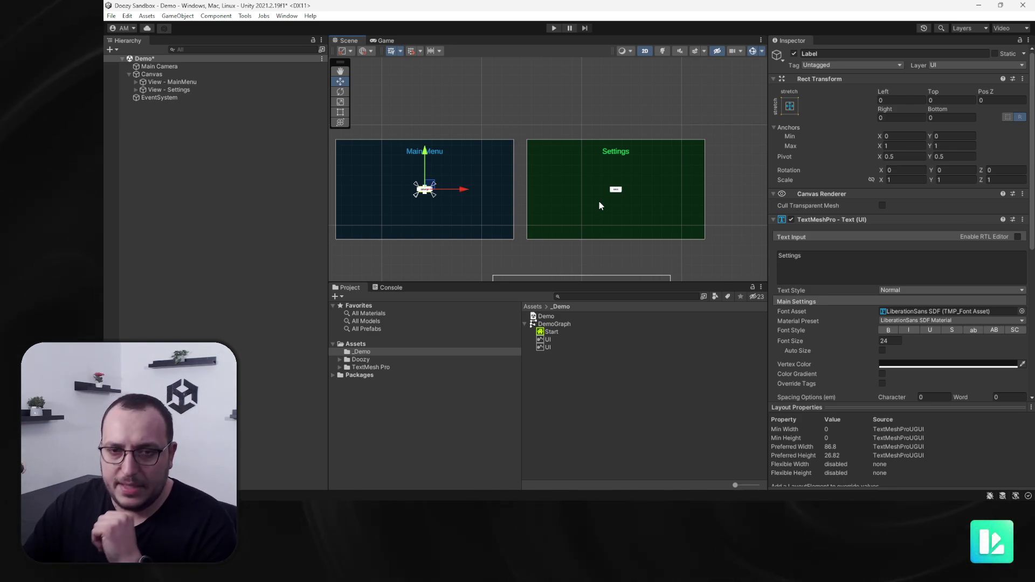
- Open DemoGraph in the Nody graph editor and delete its Main Menu and Settings Menu nodes
double_click(556, 324)
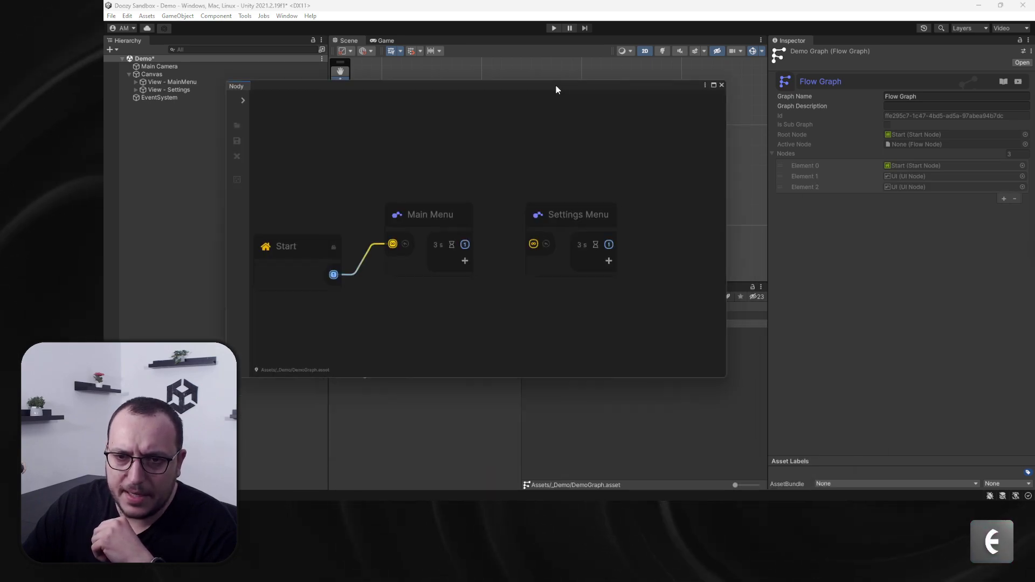
drag(478, 207, 560, 217)
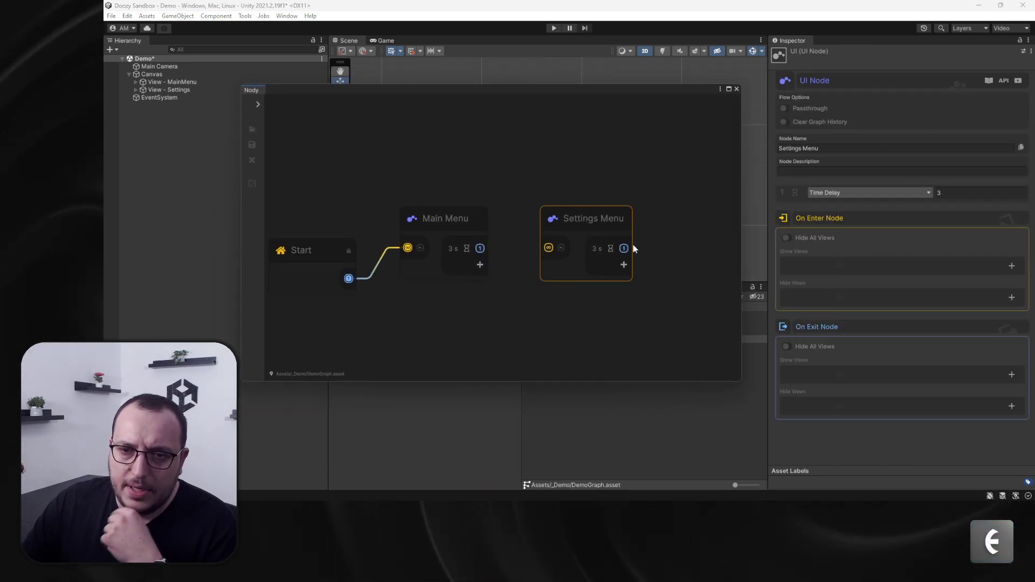
drag(393, 155, 676, 318)
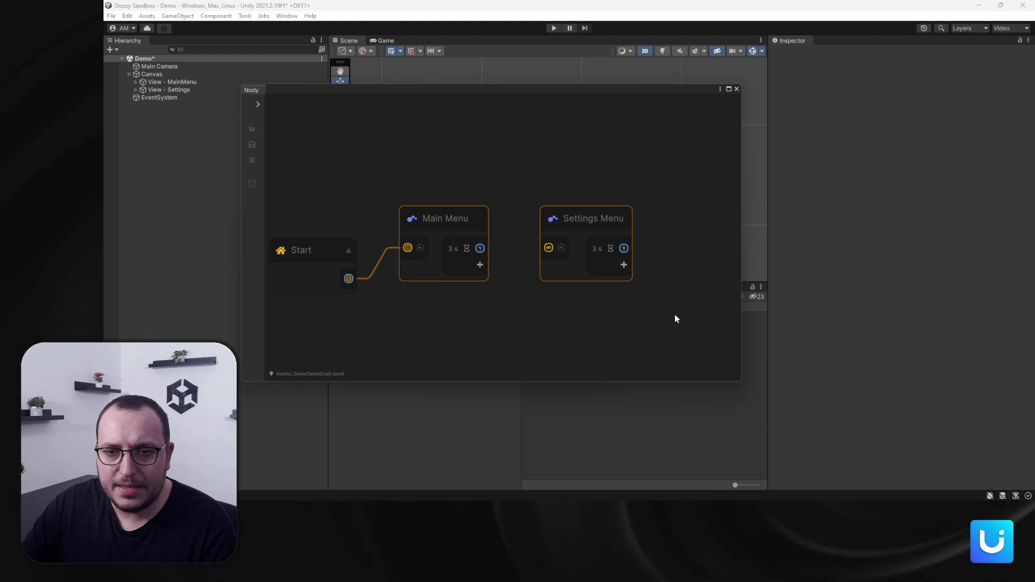
key(Delete)
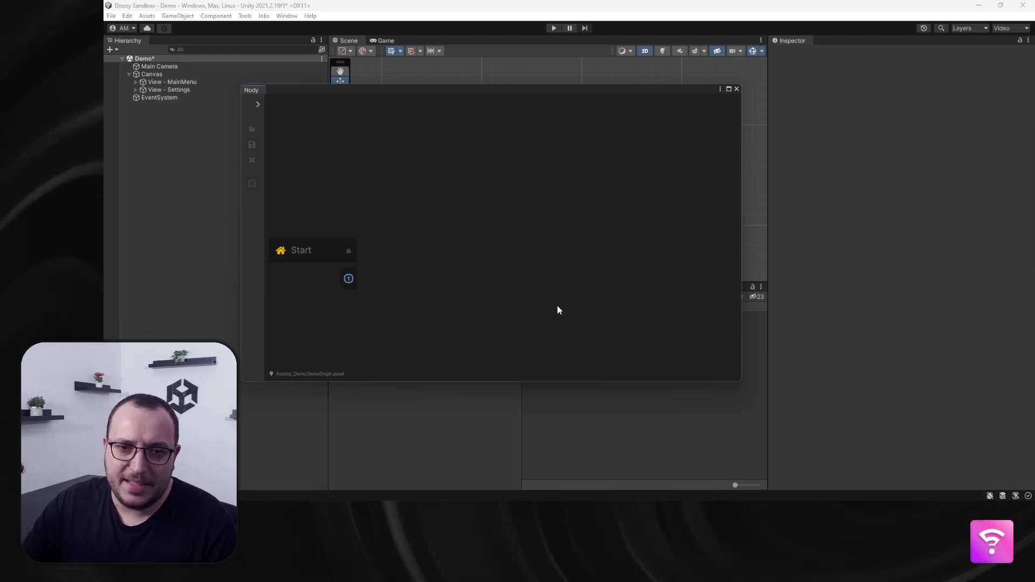
- Add a UI node beside the Start node and connect Start's output to the new node's input
middle_drag(495, 268, 517, 256)
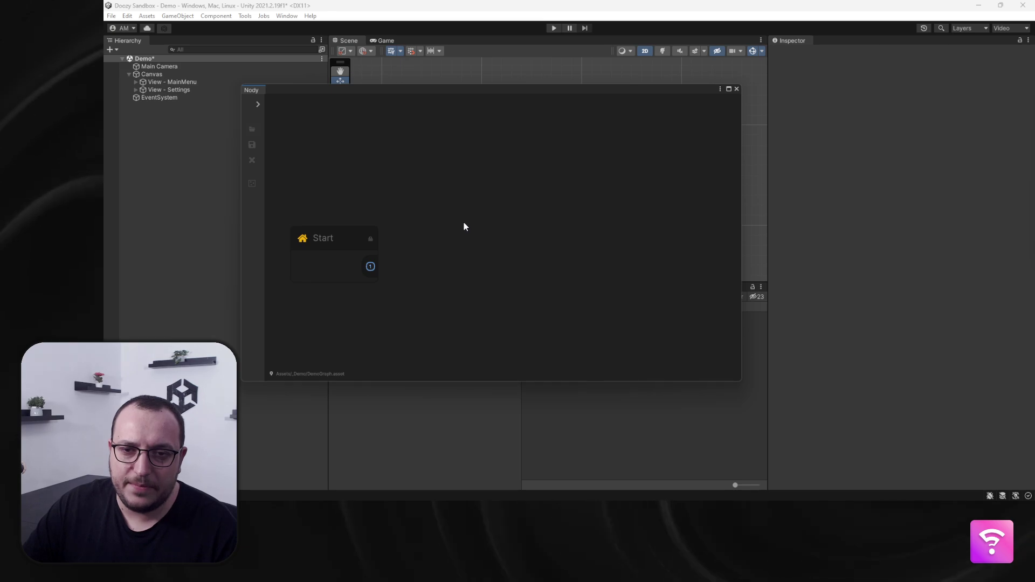
key(space)
click(457, 190)
key(space)
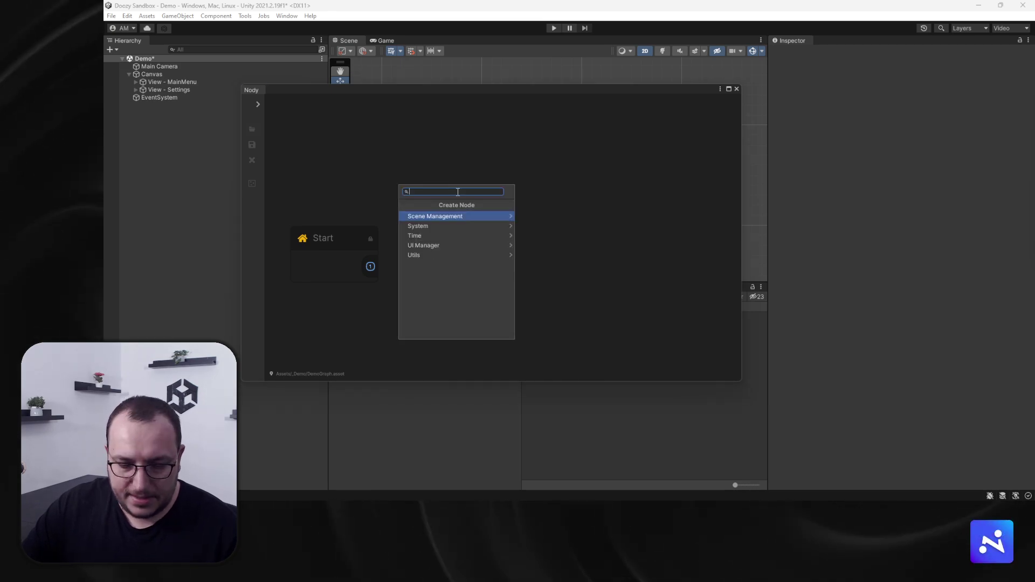
text(ui)
key(Return)
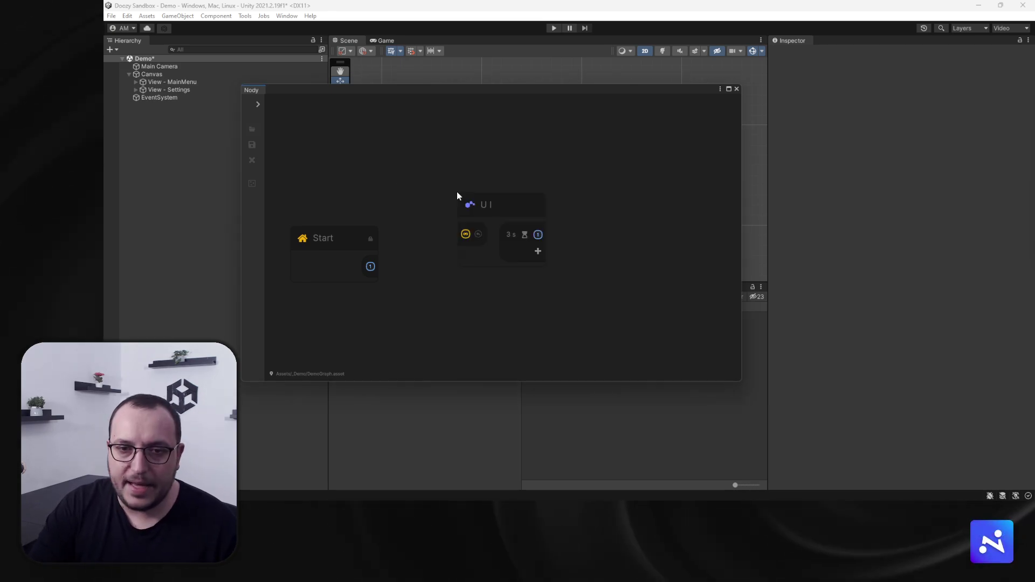
click(502, 200)
drag(503, 199, 486, 218)
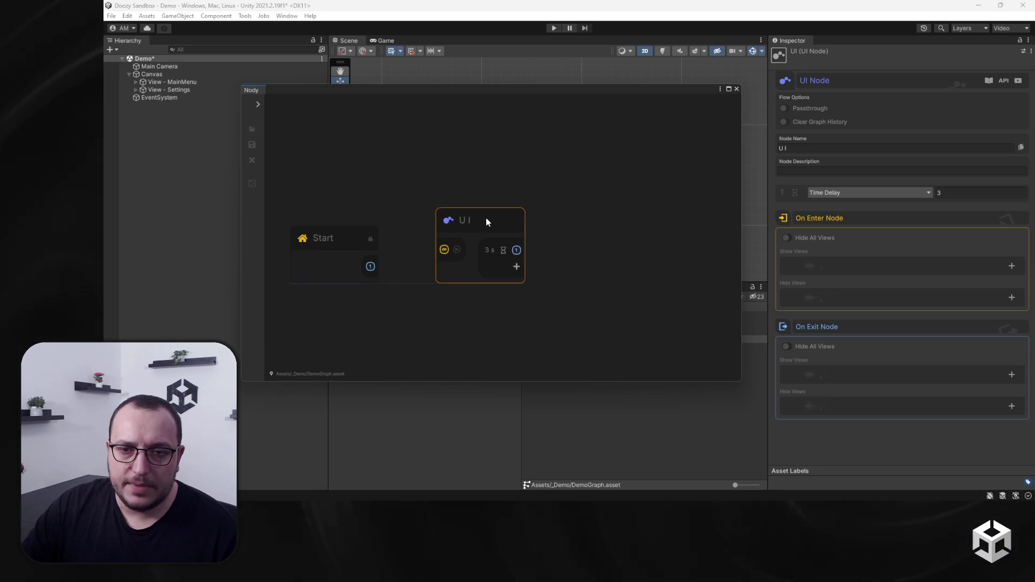
drag(370, 267, 443, 251)
drag(504, 222, 490, 226)
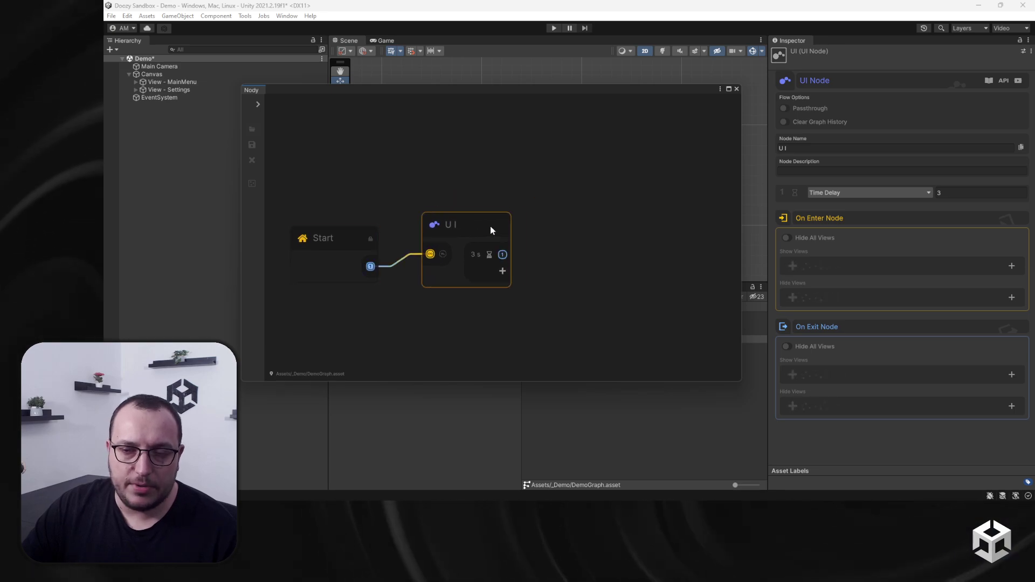
- Name the new UI node Main Menu
click(814, 147)
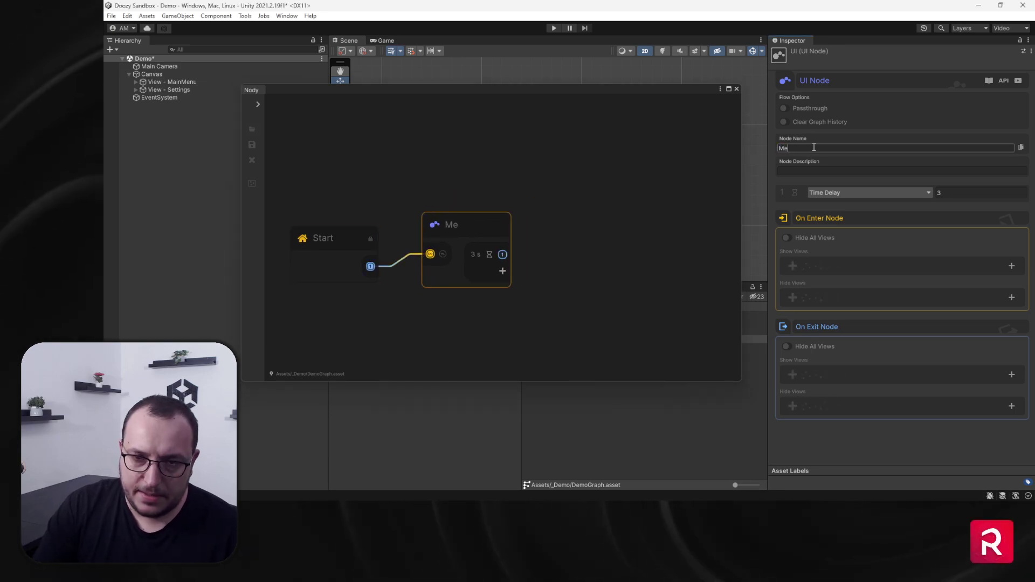
text(Main)
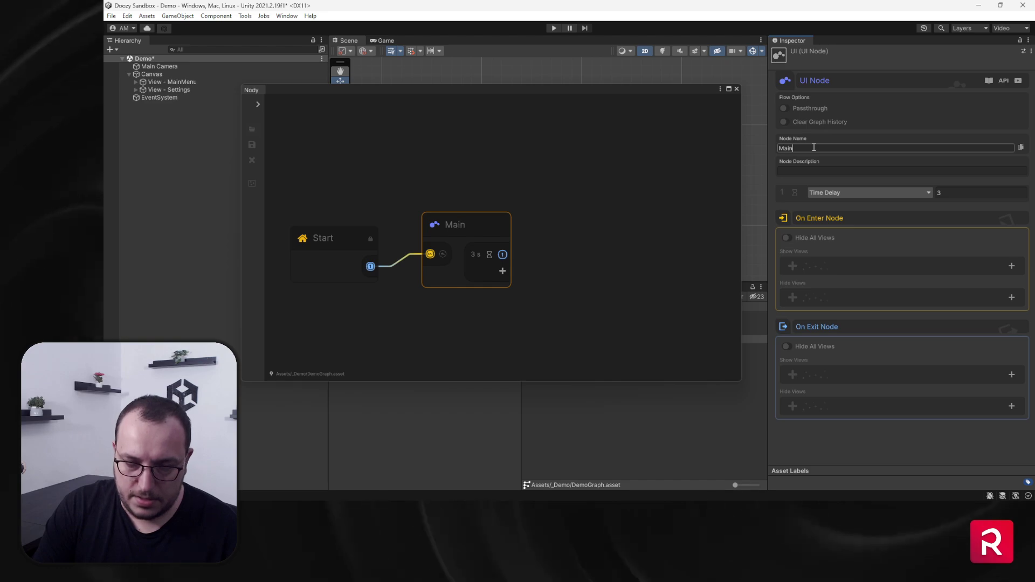
text( Menu)
- Try a placeholder node description on the Main Menu node and clear it again
click(818, 171)
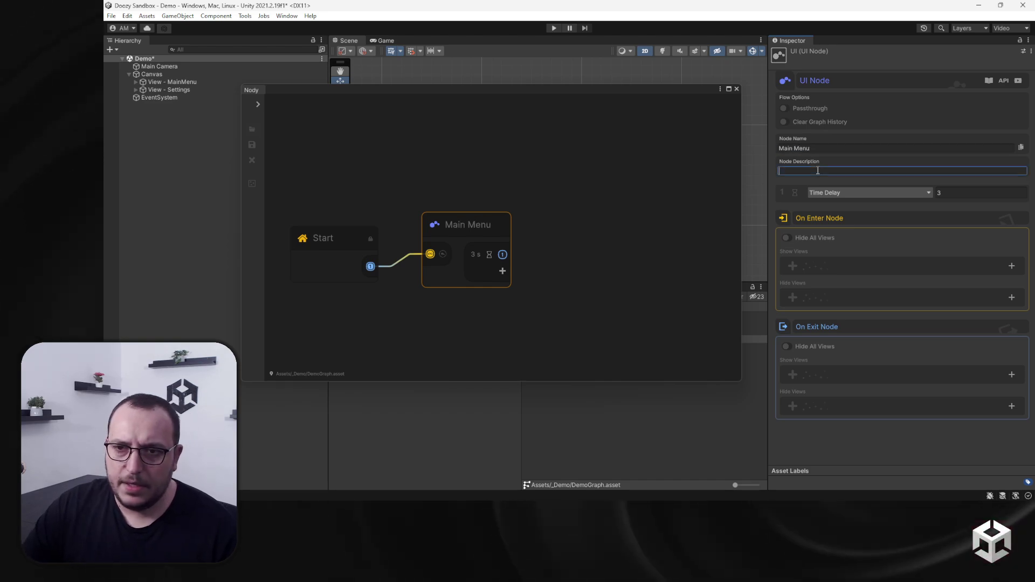
text(adsasdasda)
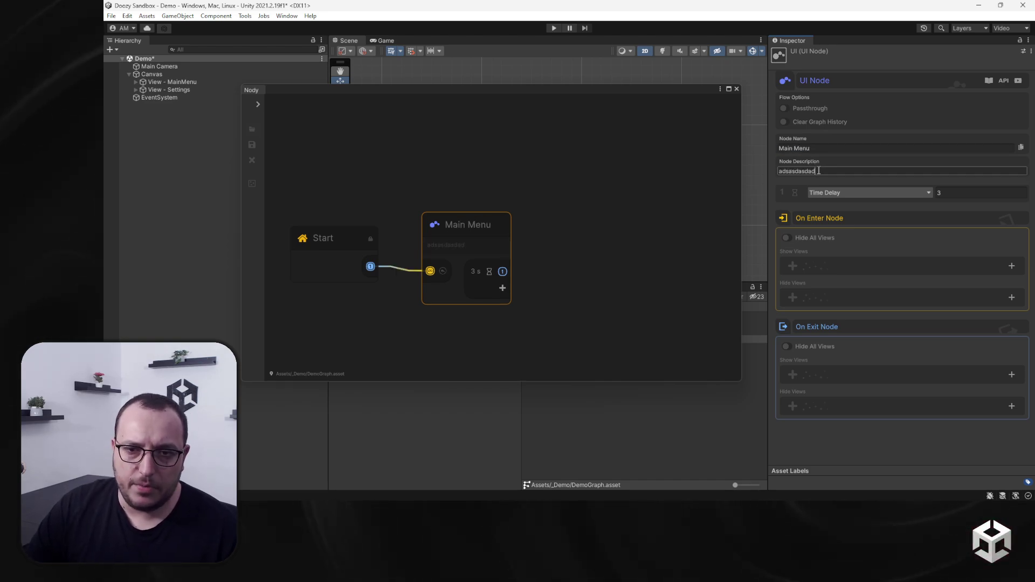
key(ctrl+a)
key(BackSpace)
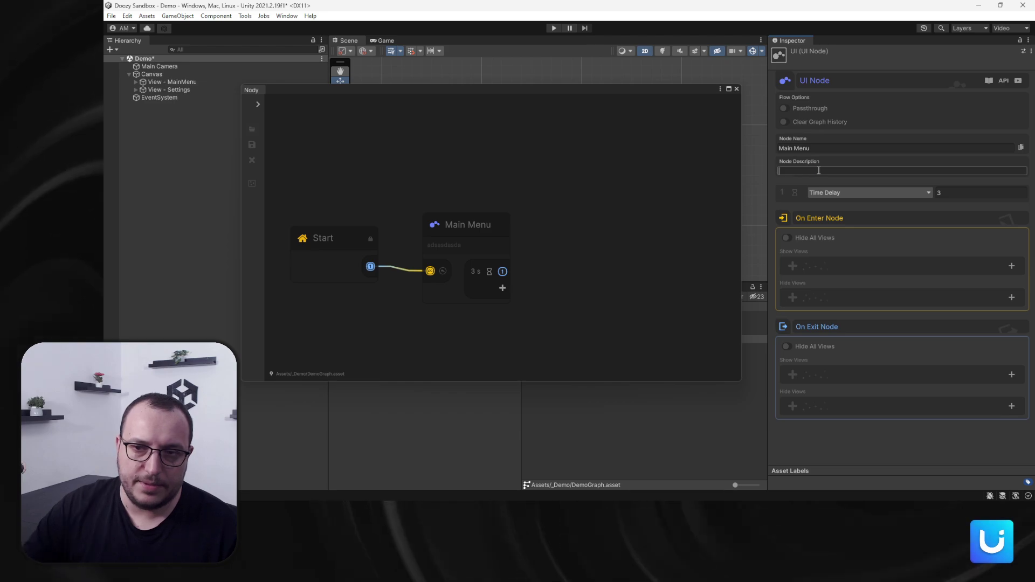
- Reposition the Main Menu node higher beside the Start node and review the available trigger types for its output
drag(468, 226, 479, 189)
click(811, 172)
text(a)
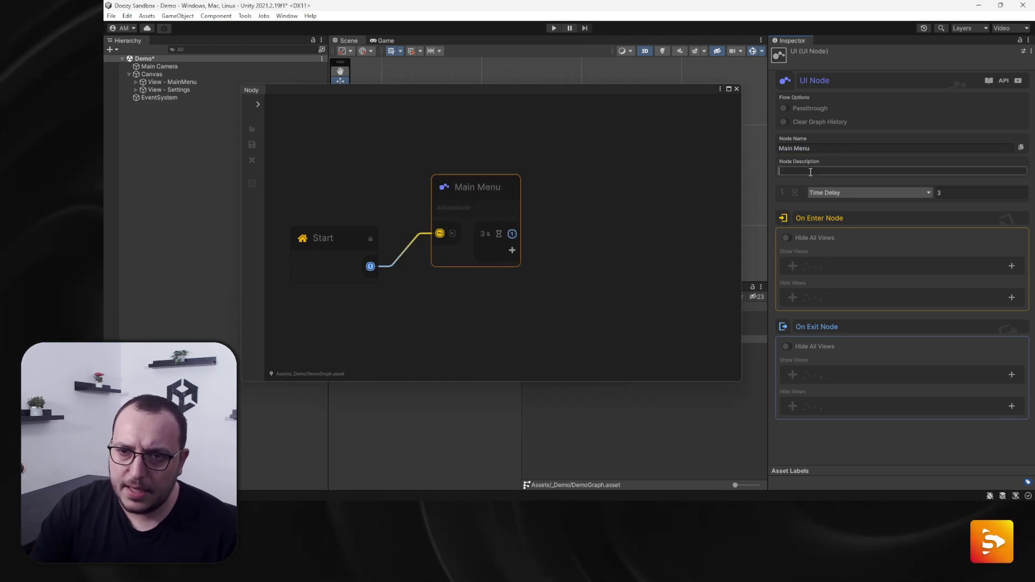
click(829, 192)
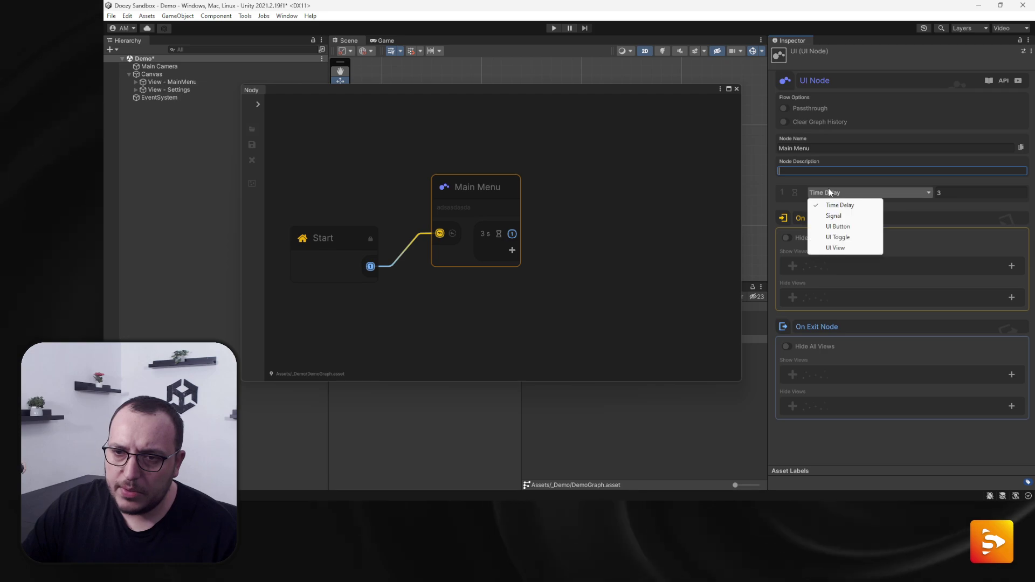
click(730, 185)
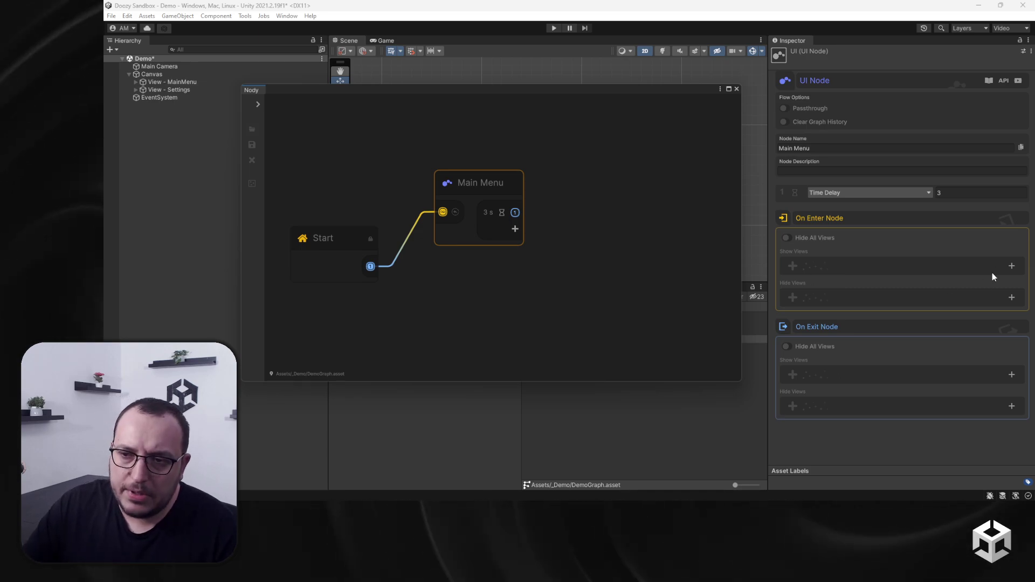
- Make the Main Menu node show the view with category Demo and name MainMenu on entering the node
click(1012, 266)
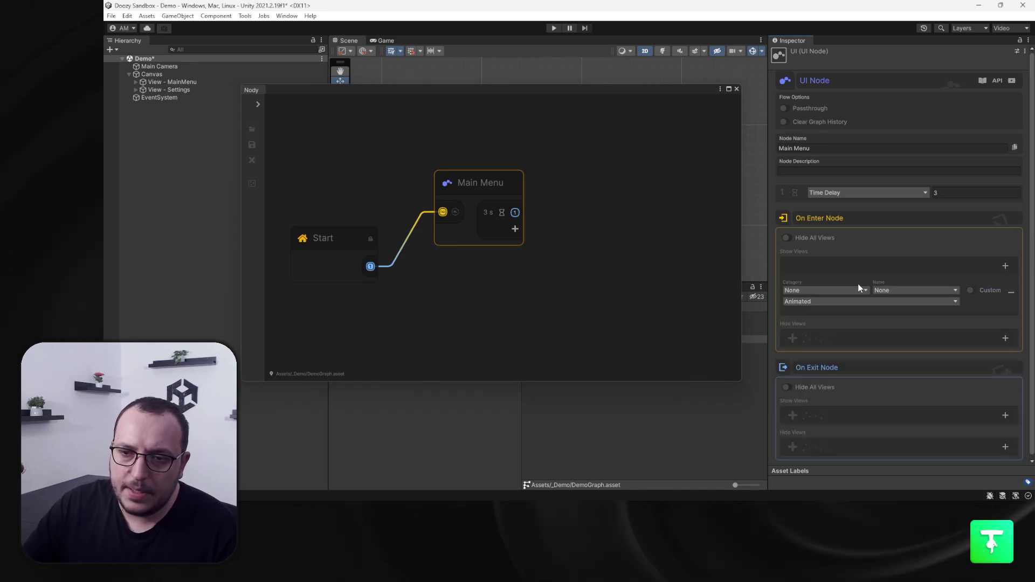
click(858, 290)
click(799, 298)
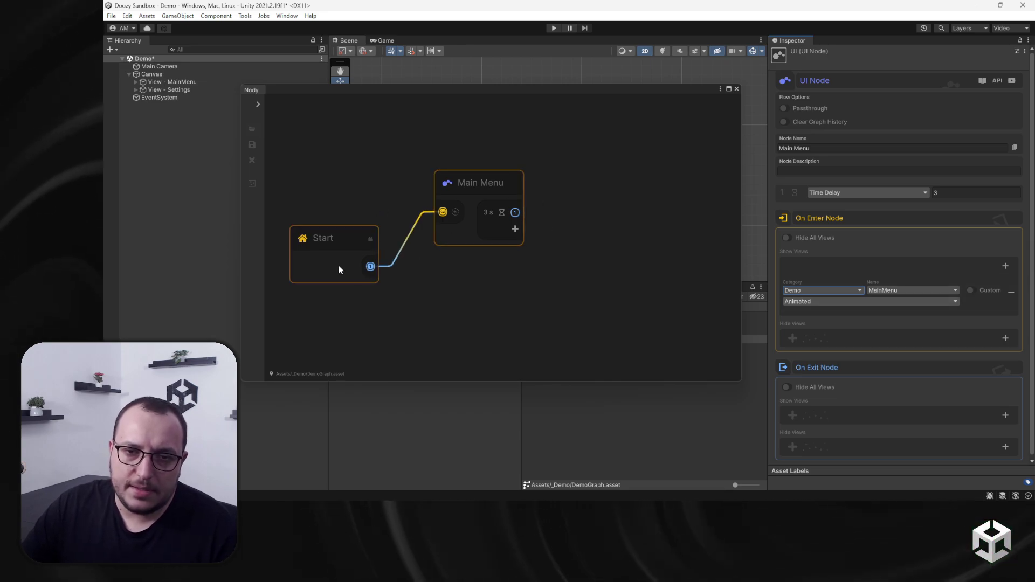
scroll(356, 232, up, 5)
middle_drag(372, 197, 523, 213)
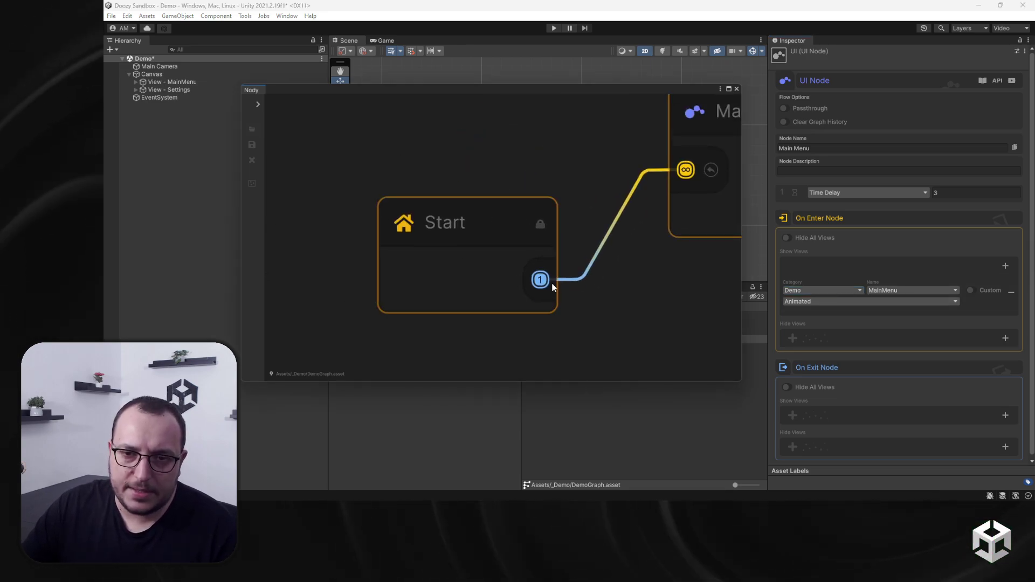
middle_drag(685, 174, 458, 272)
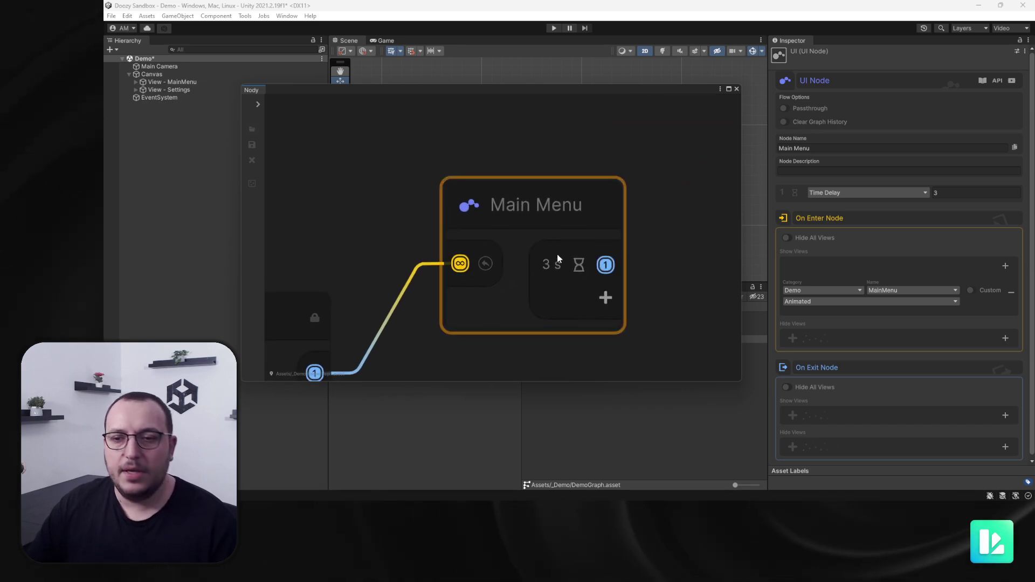
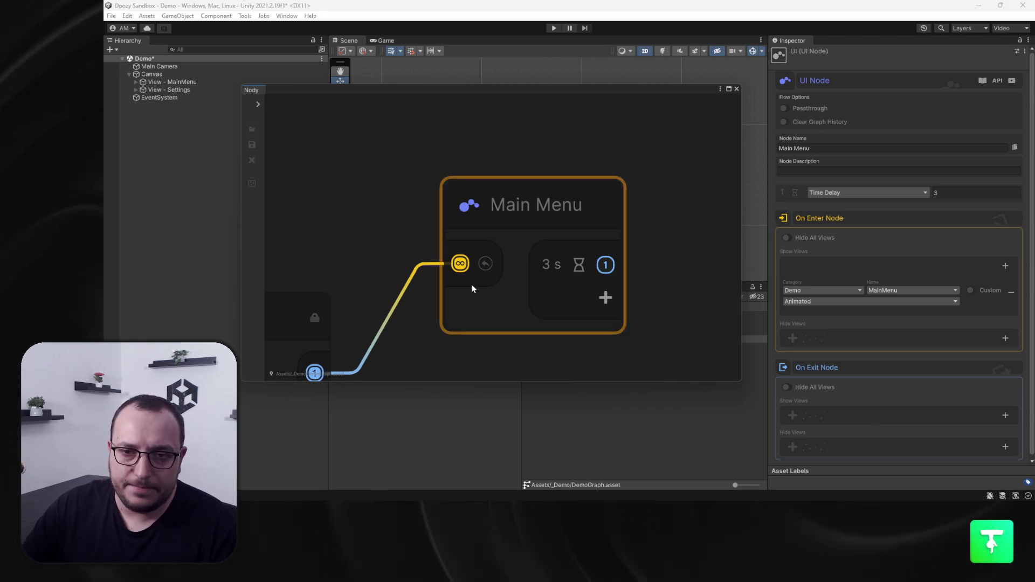
scroll(474, 284, down, 3)
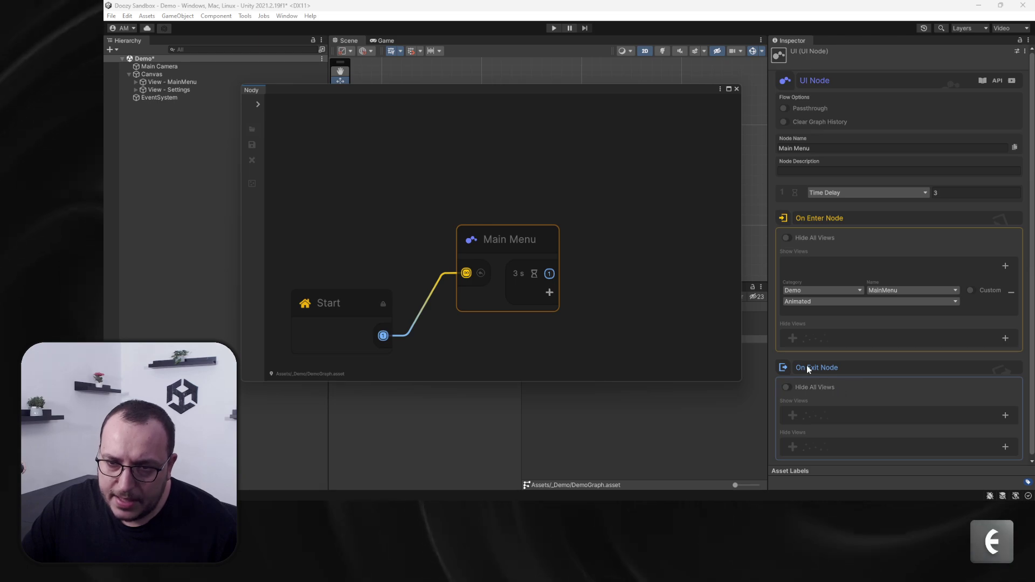
- Make the Main Menu node hide the view with category Demo and name MainMenu on exiting the node
scroll(847, 370, down, 1)
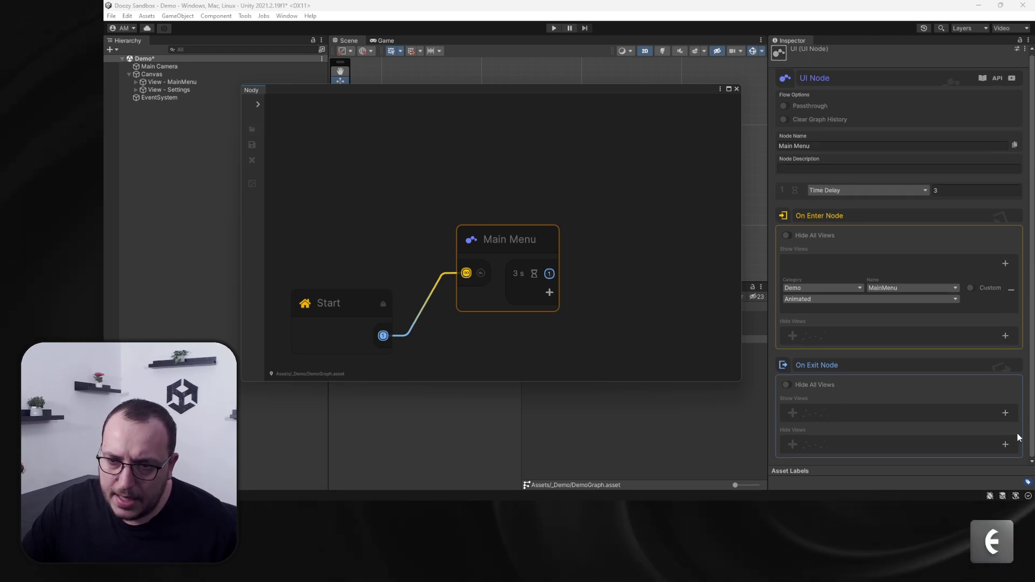
click(1005, 444)
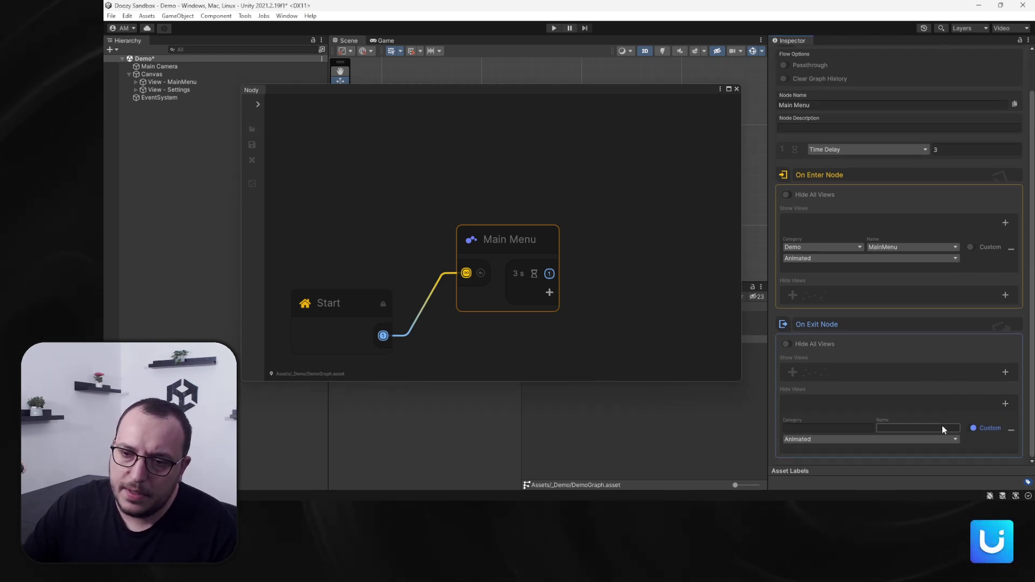
click(999, 428)
click(833, 428)
click(815, 440)
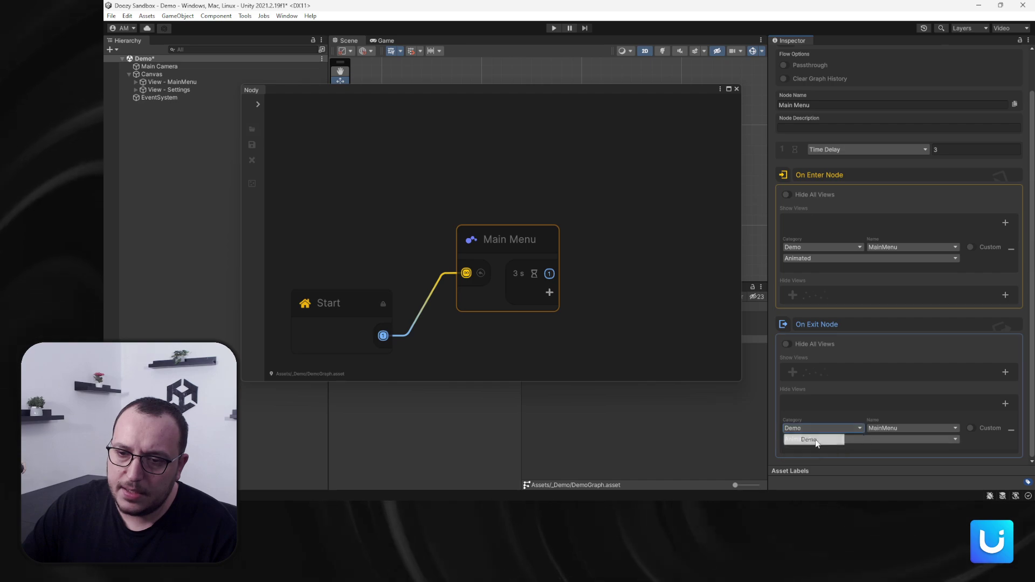
click(892, 430)
click(894, 437)
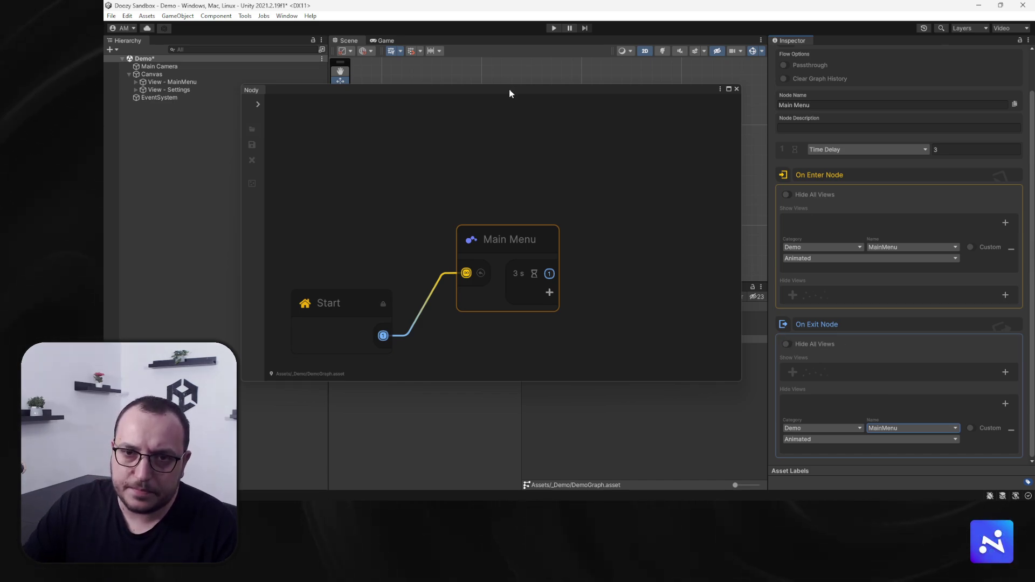
- Examine the Settings button in the scene behind the graph window and the Main Menu node's output port
drag(508, 90, 539, 271)
scroll(409, 197, up, 10)
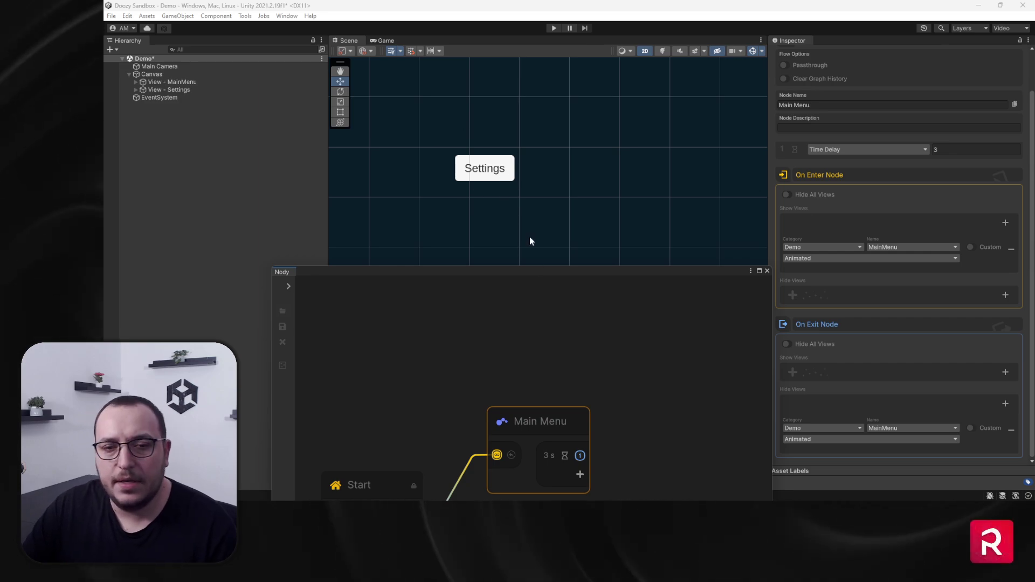
drag(518, 277, 468, 165)
drag(500, 267, 438, 132)
click(481, 305)
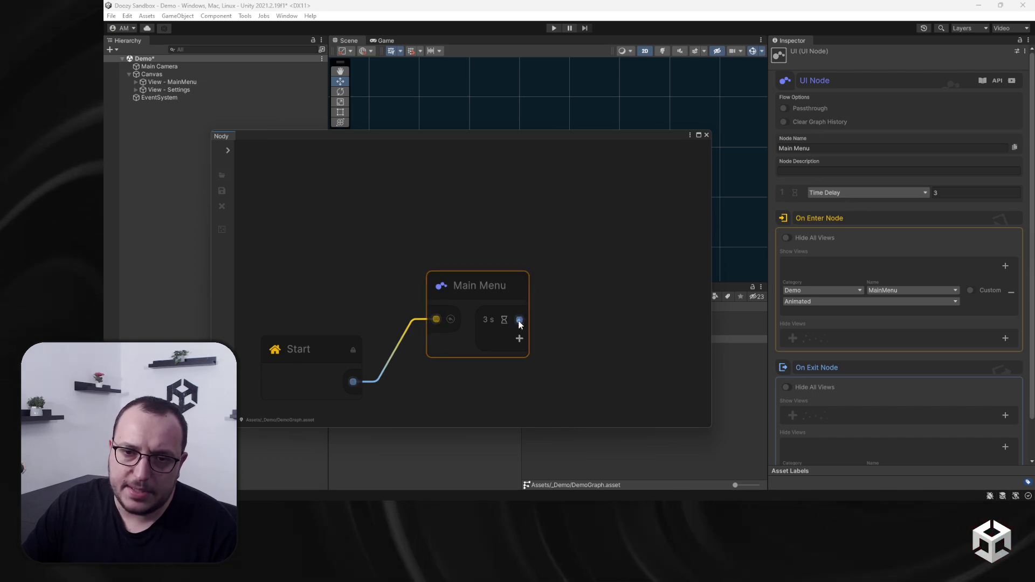
drag(519, 320, 497, 325)
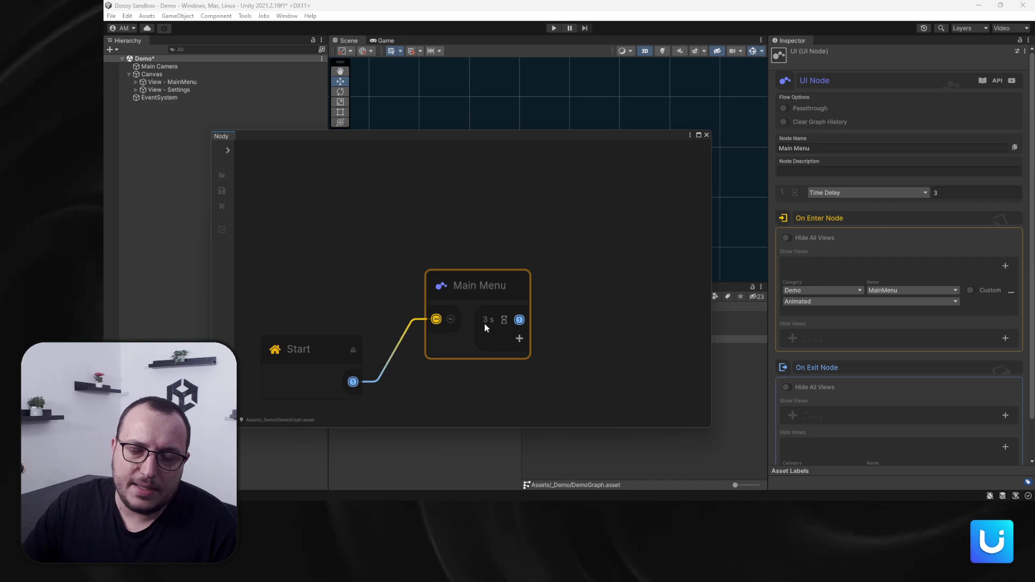
drag(519, 320, 454, 413)
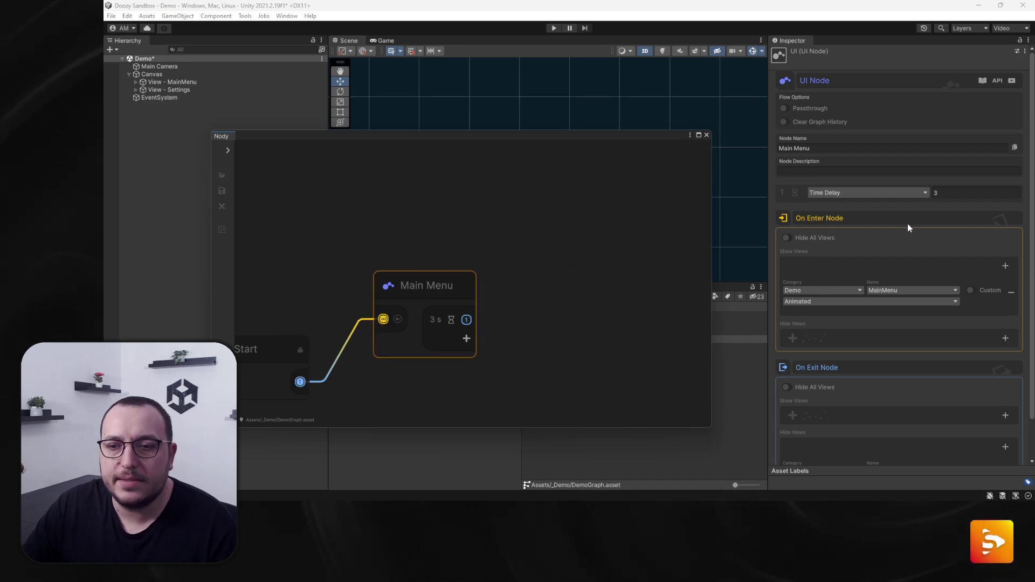
- Change the Main Menu node's output trigger to UI Button with category Demo and name Settings
click(848, 195)
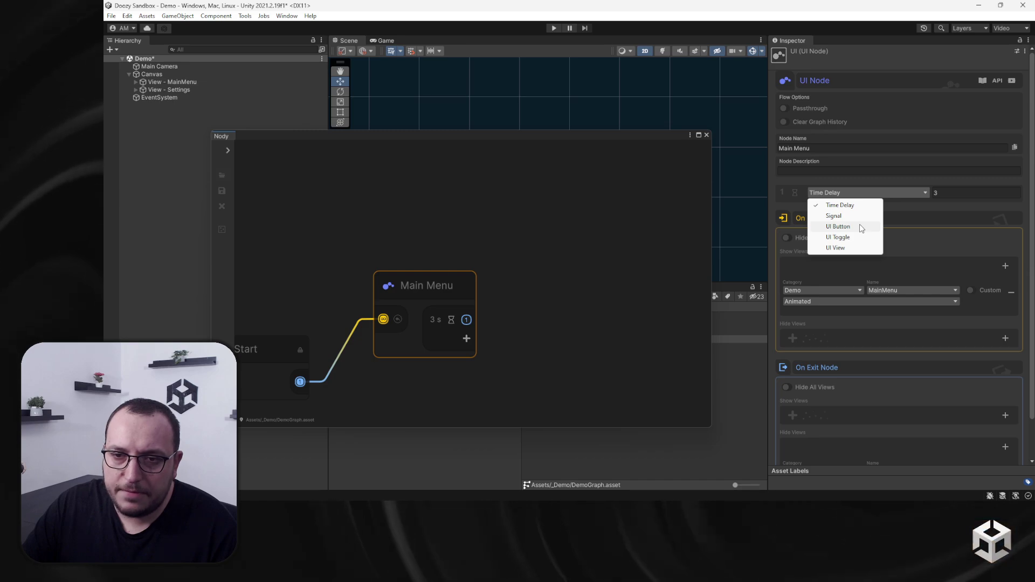
click(854, 226)
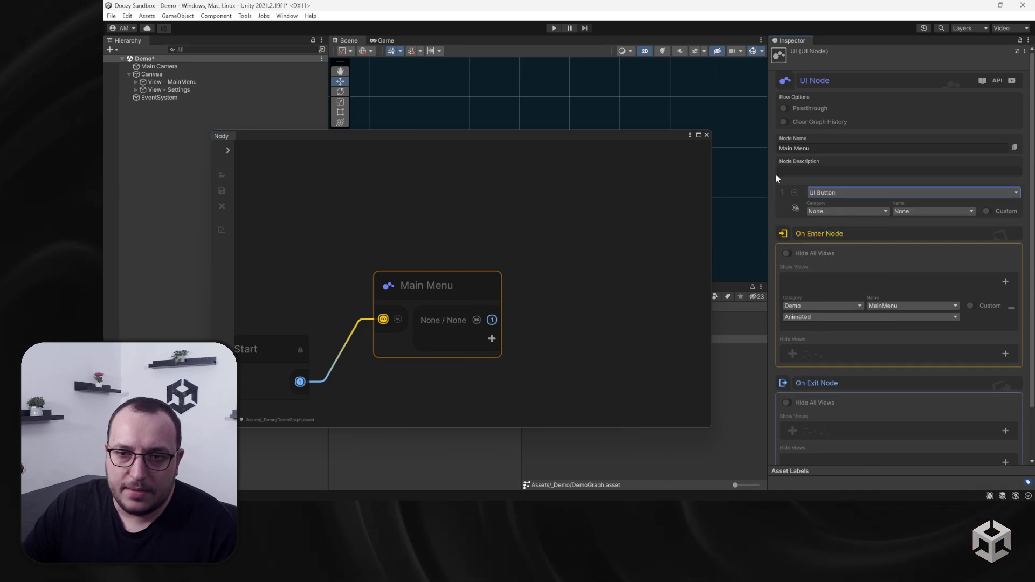
click(839, 210)
click(815, 218)
click(914, 211)
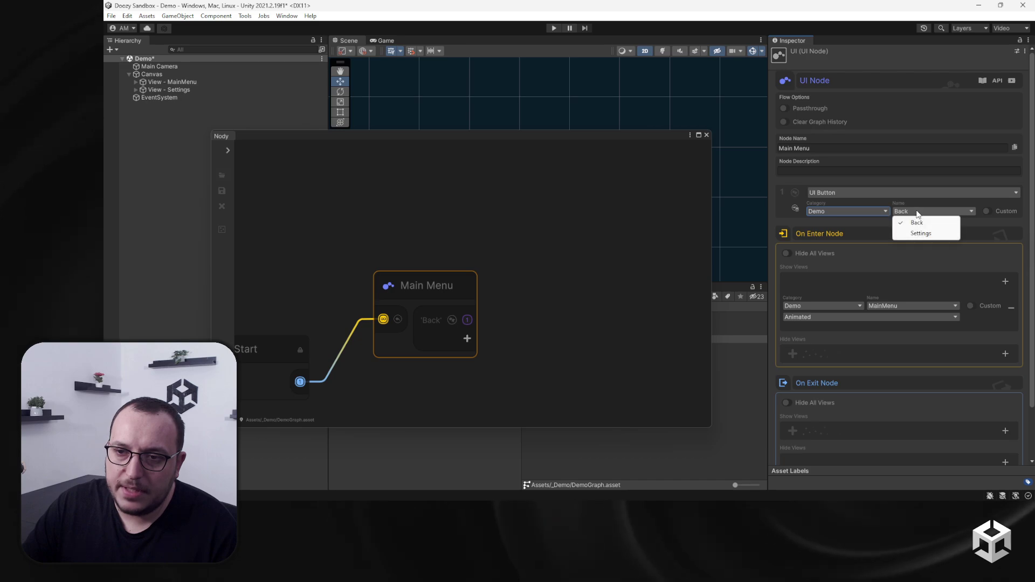
click(928, 233)
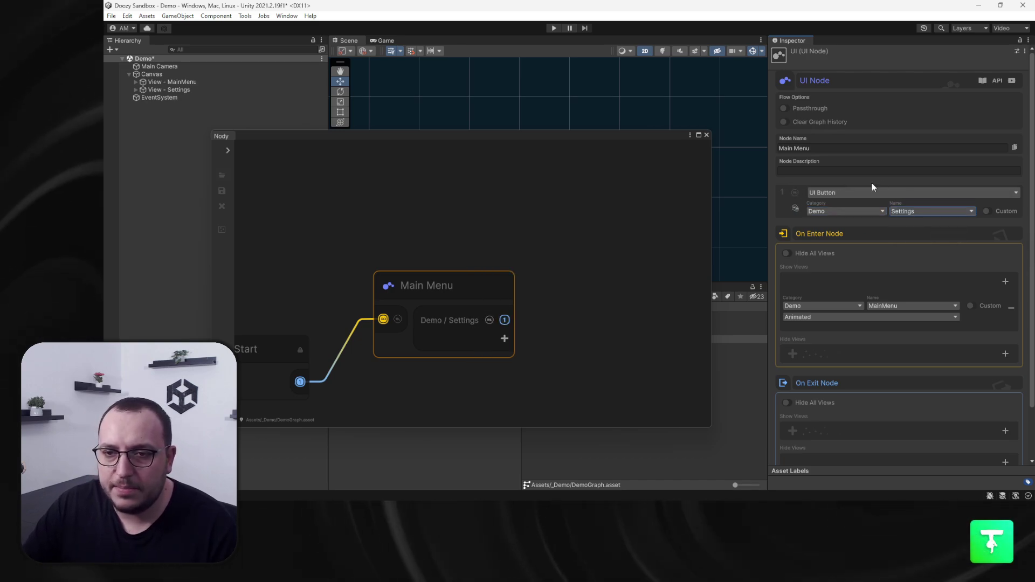
- Check the category and name of Button - Settings under View - MainMenu, and return to the Main Menu node
click(135, 82)
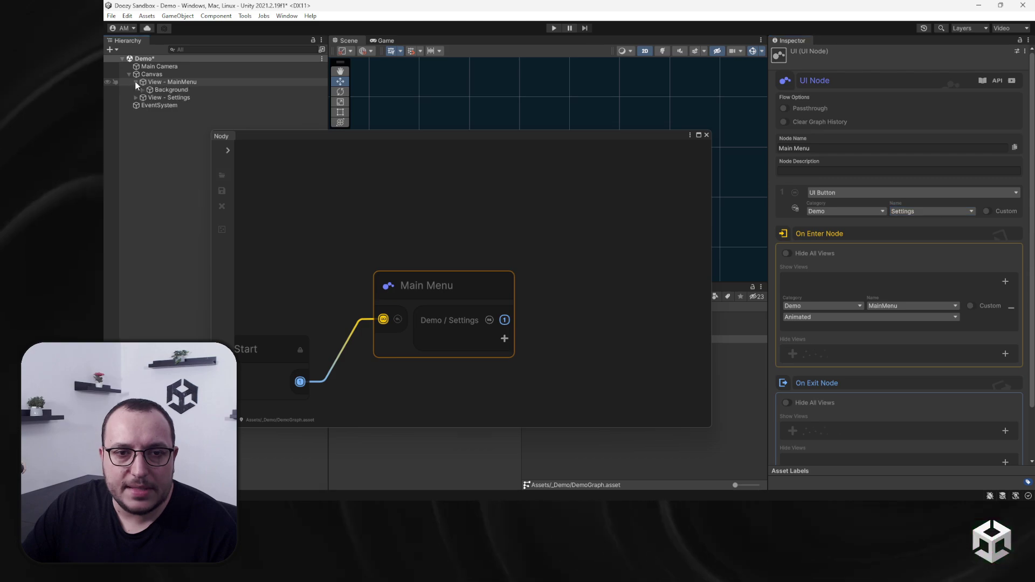
drag(321, 137, 263, 318)
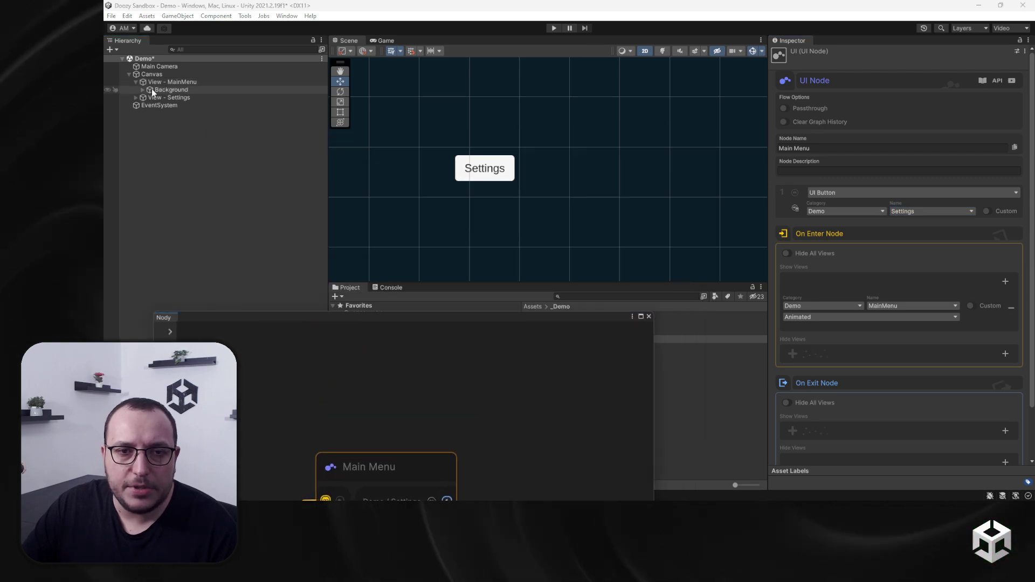
click(143, 90)
click(183, 105)
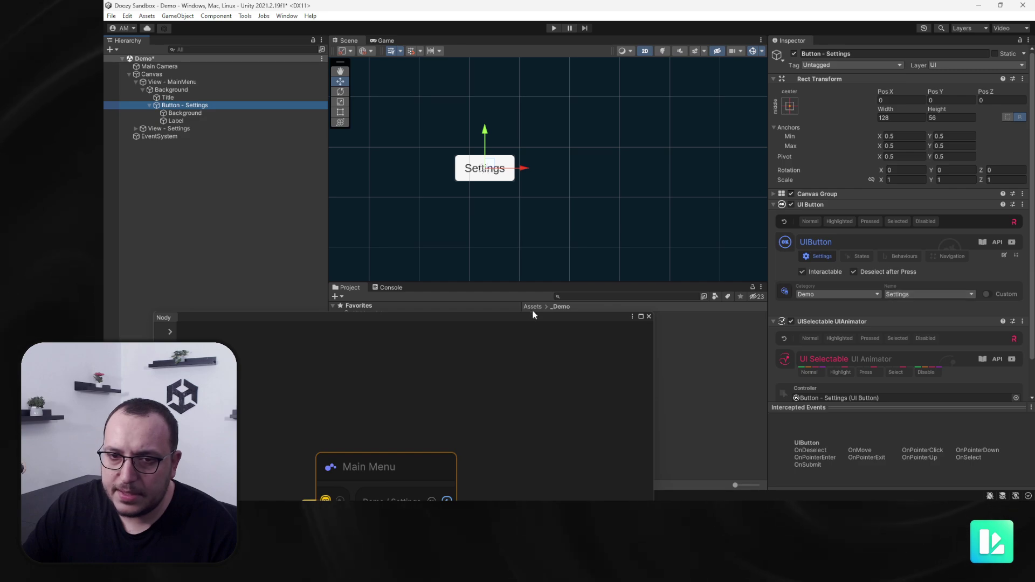
drag(530, 316, 570, 125)
click(526, 235)
click(470, 276)
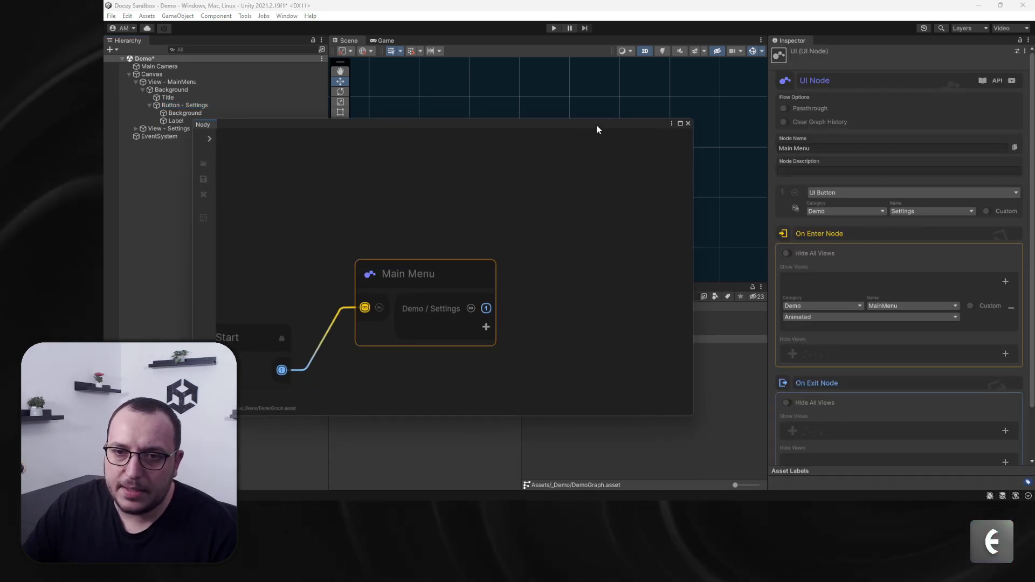
- Add a second UI node beside the Main Menu node and connect the Demo / Settings output to its input
drag(486, 307, 561, 358)
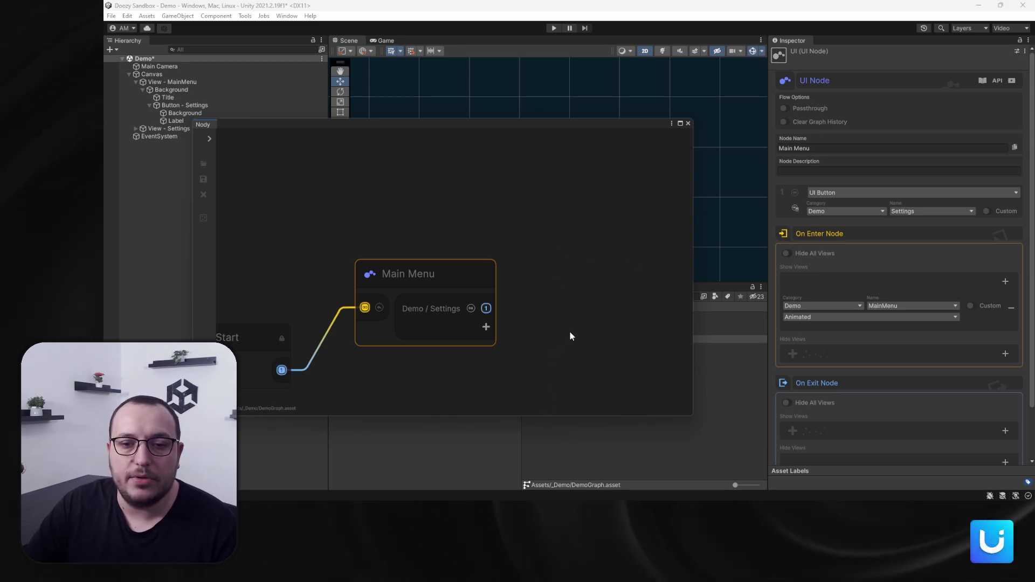
click(559, 282)
key(space)
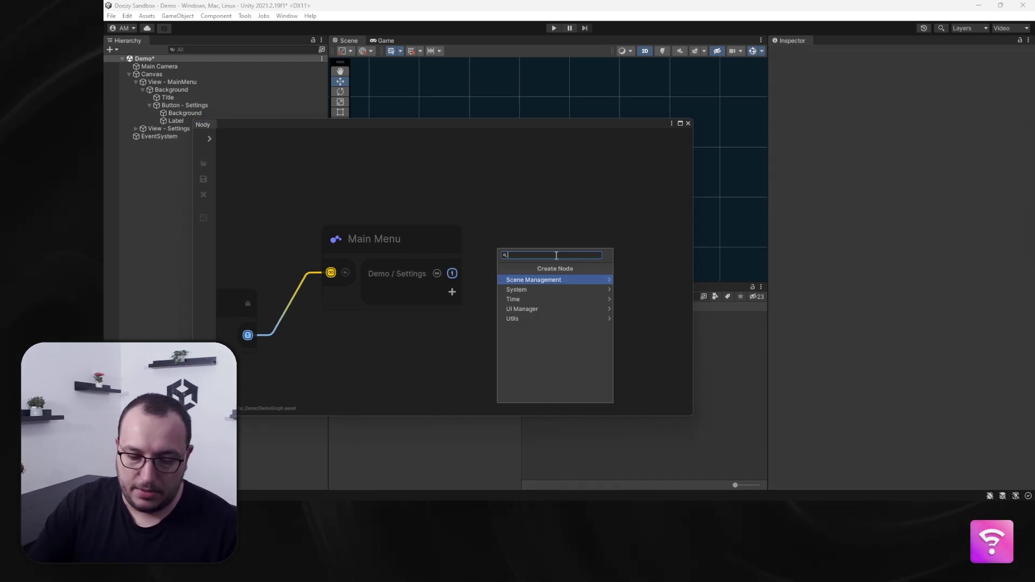
key(Escape)
key(space)
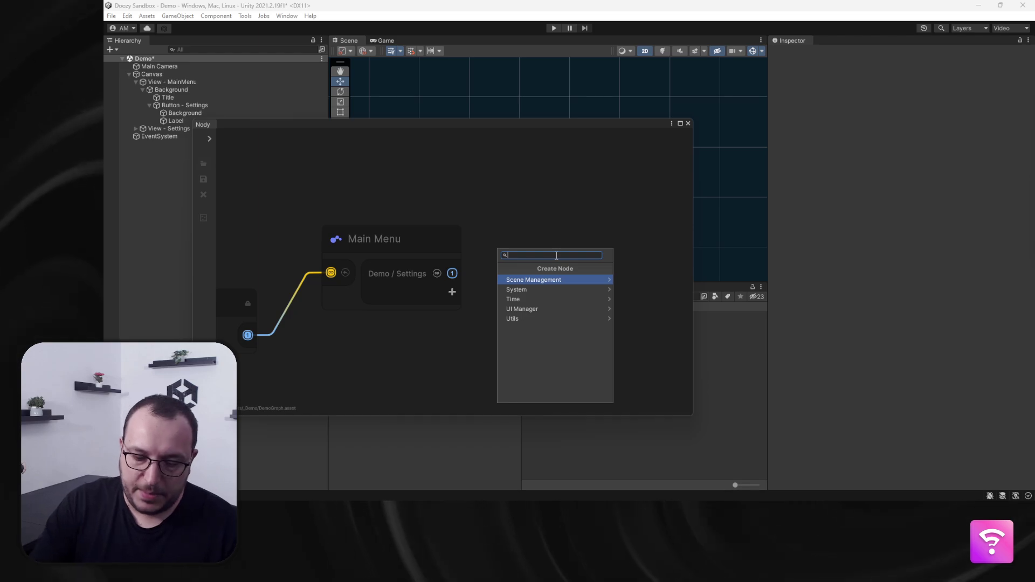
text(ui)
key(Return)
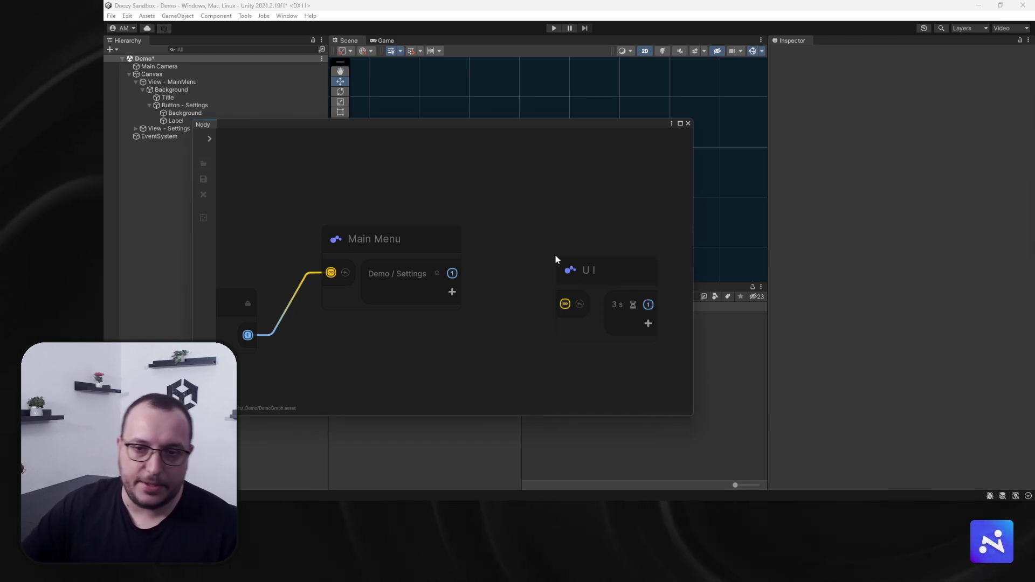
drag(579, 260, 548, 203)
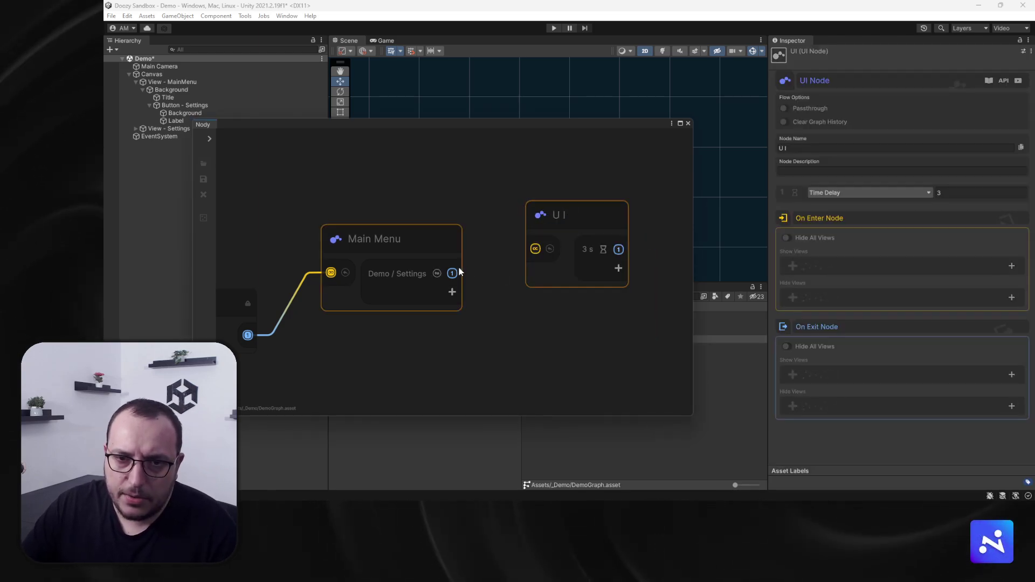
drag(452, 274, 590, 219)
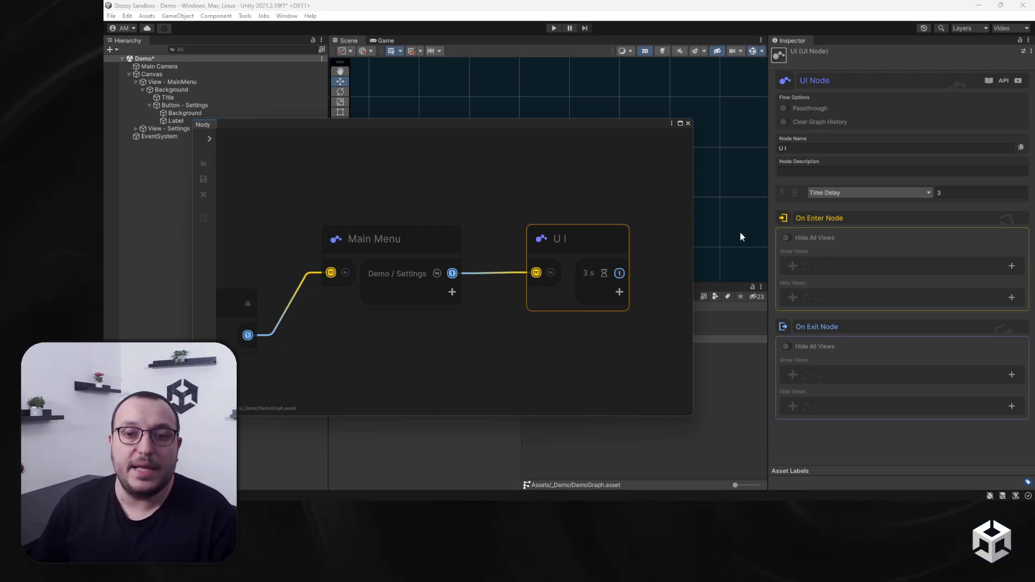
- Name the second UI node Settings Menu
click(855, 149)
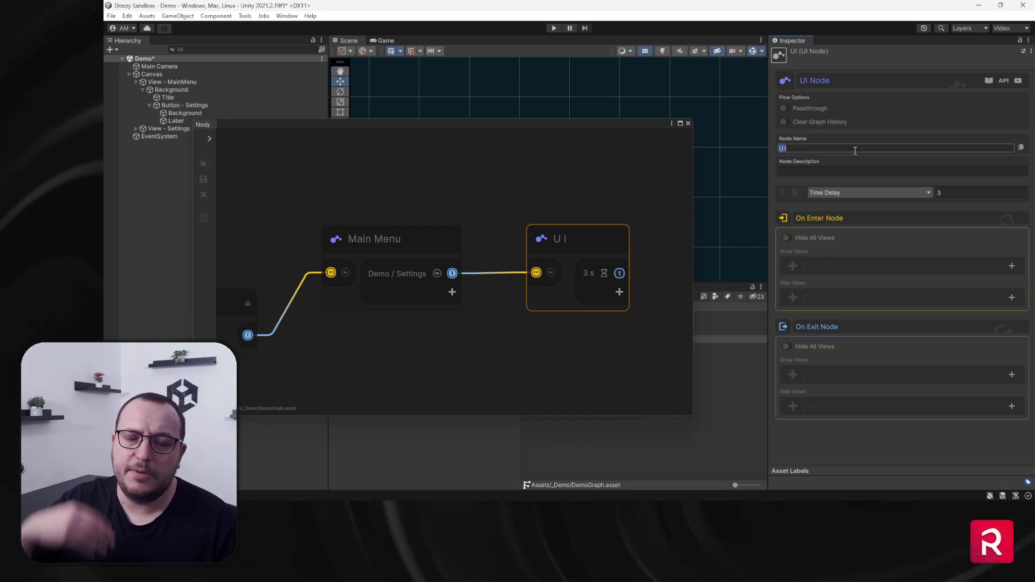
text(Setting)
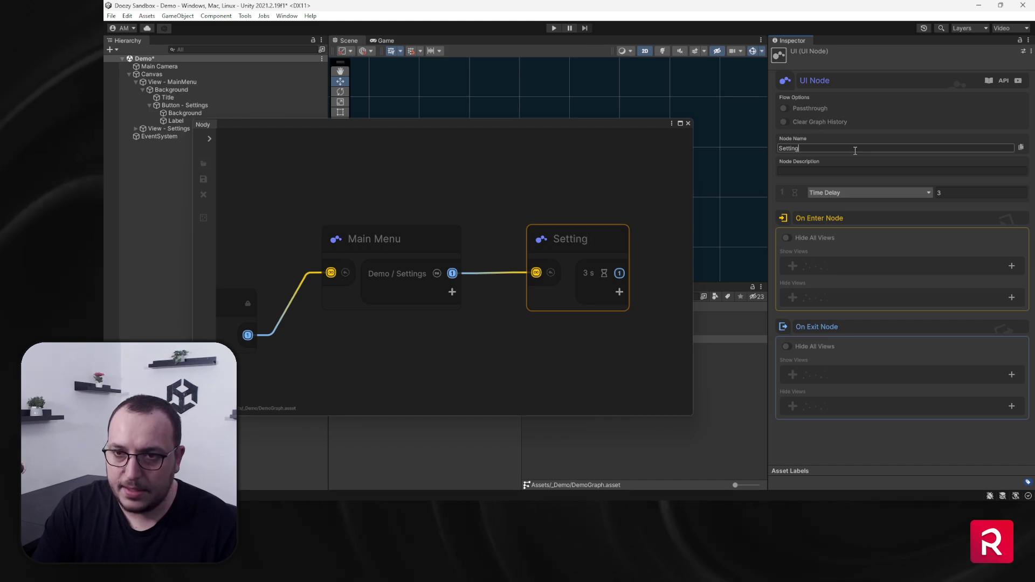
text(s Menu)
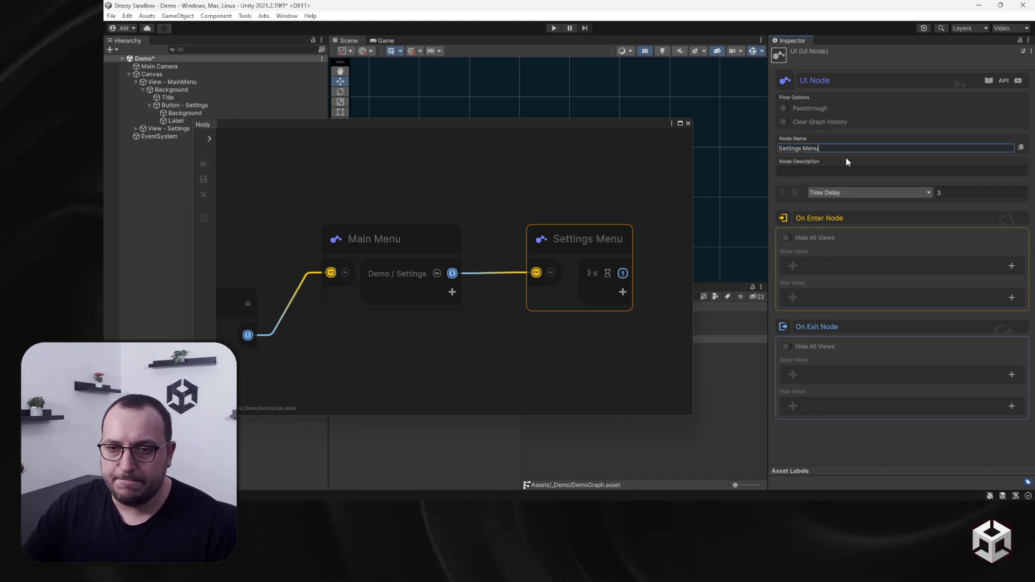
middle_drag(582, 367, 580, 311)
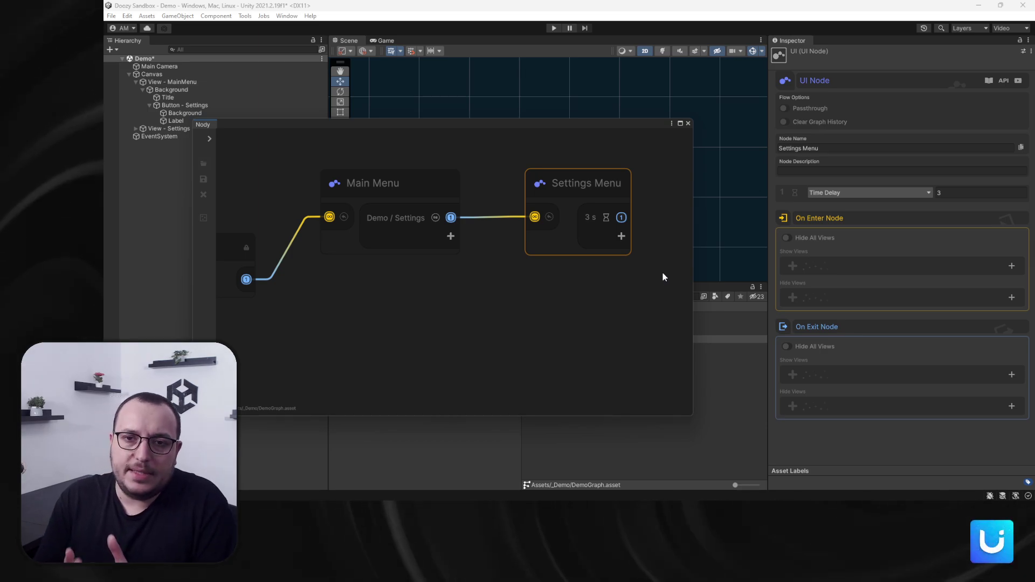
- Add a view to show when the Settings Menu node is entered, with category Demo and name Settings
click(1012, 266)
click(987, 291)
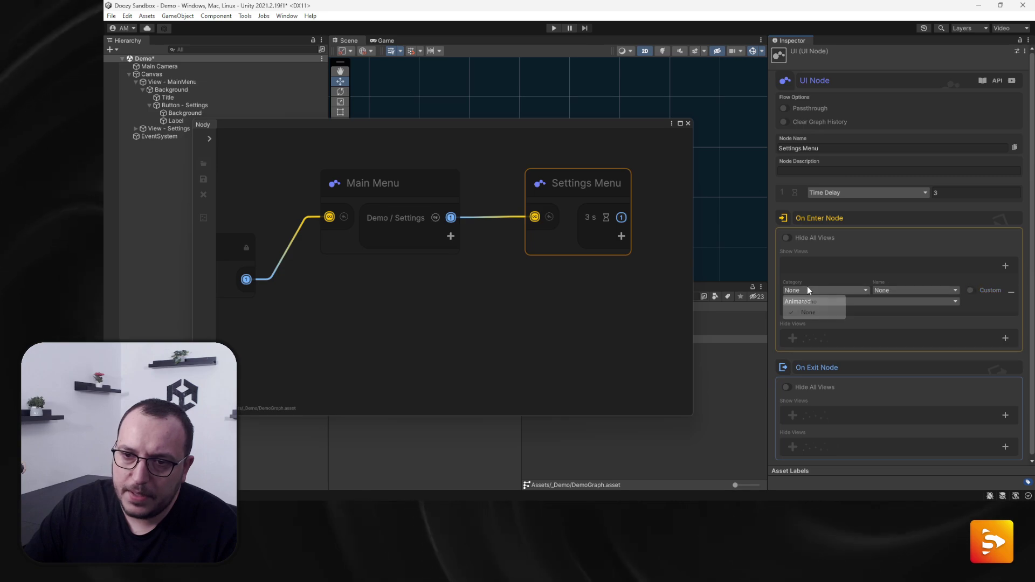
click(806, 289)
click(798, 307)
click(897, 291)
click(895, 312)
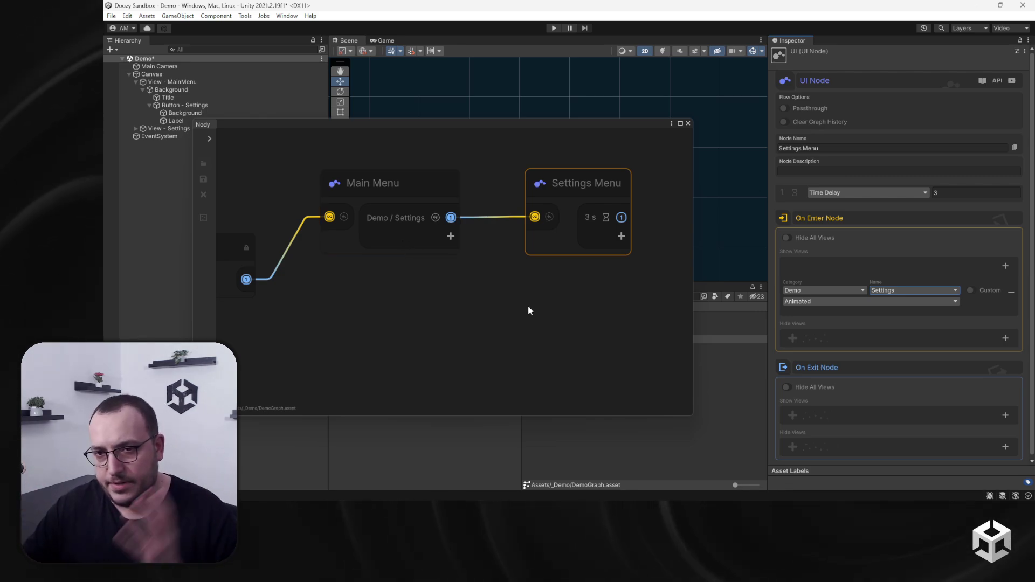
- Add a view to hide when the Settings Menu node is exited, with category Demo and name Settings
scroll(869, 364, down, 1)
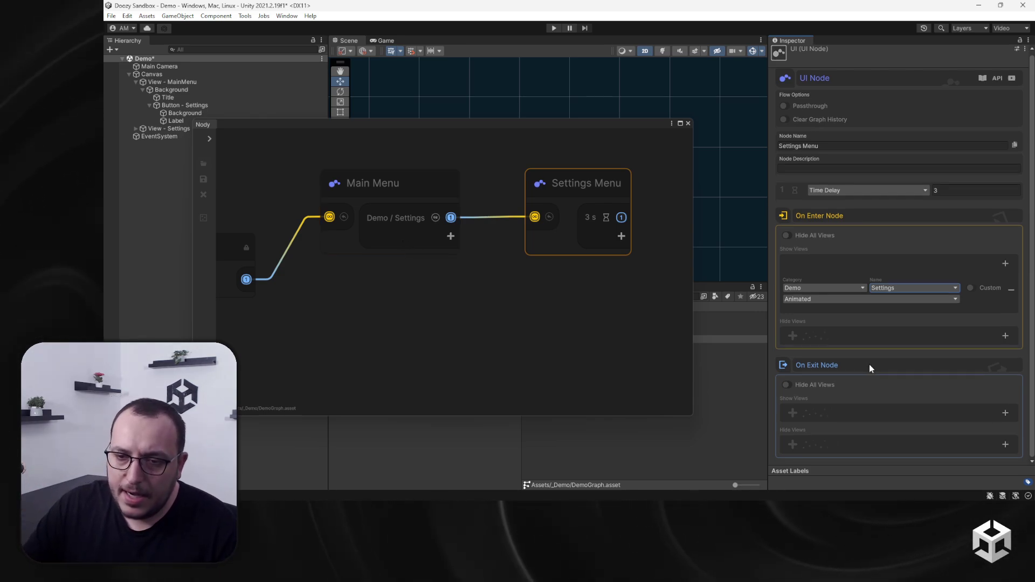
click(1003, 445)
click(822, 429)
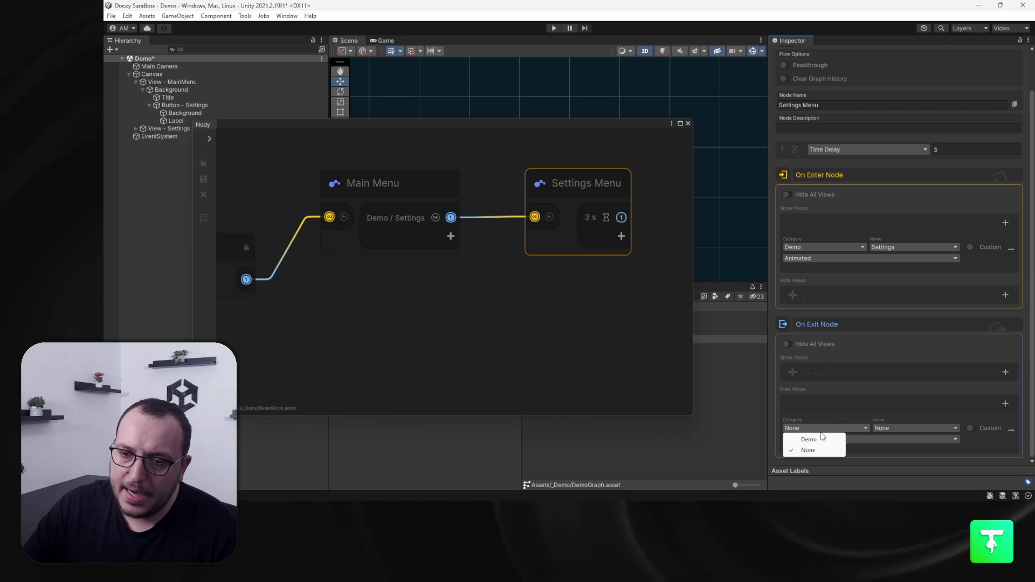
click(809, 439)
click(897, 428)
click(887, 450)
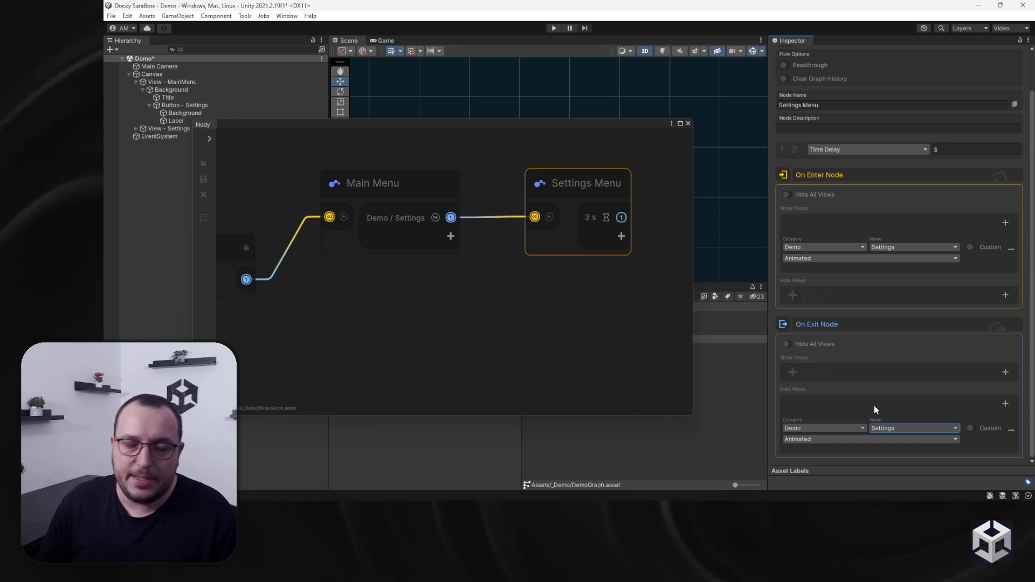
- Enable the Back button functionality on the Settings Menu node's input
scroll(538, 222, up, 6)
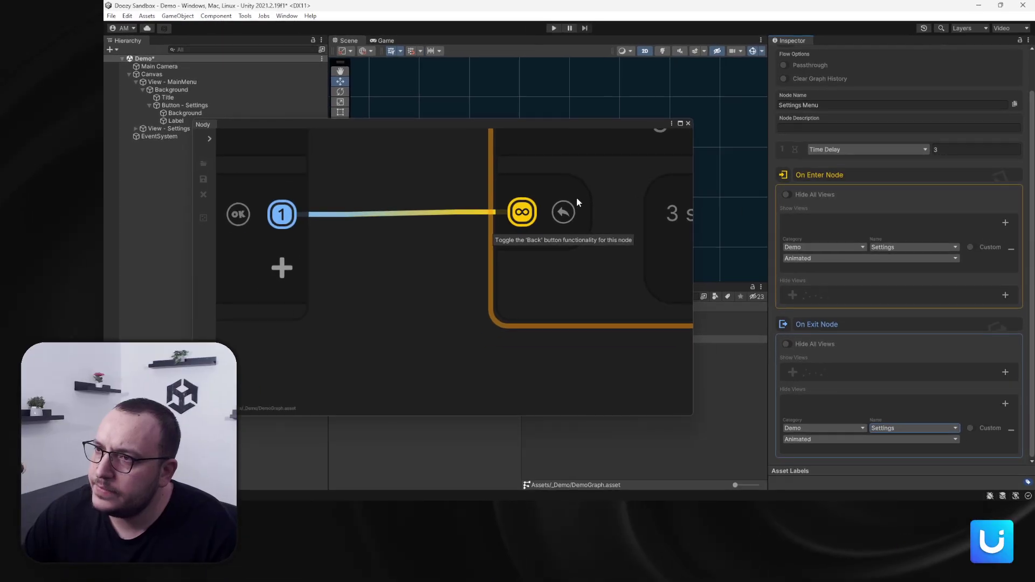
click(563, 213)
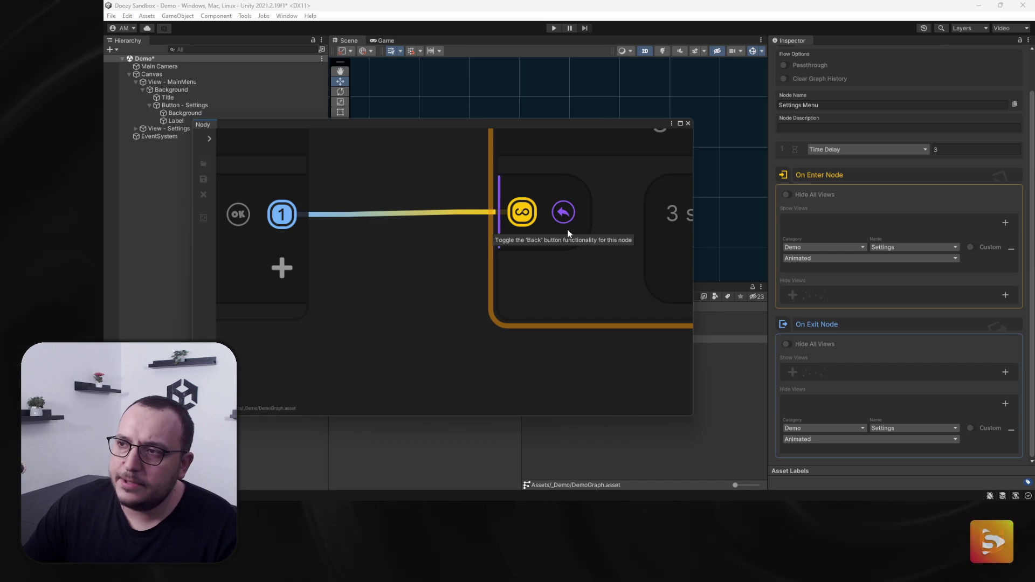
scroll(549, 259, down, 5)
scroll(550, 259, up, 5)
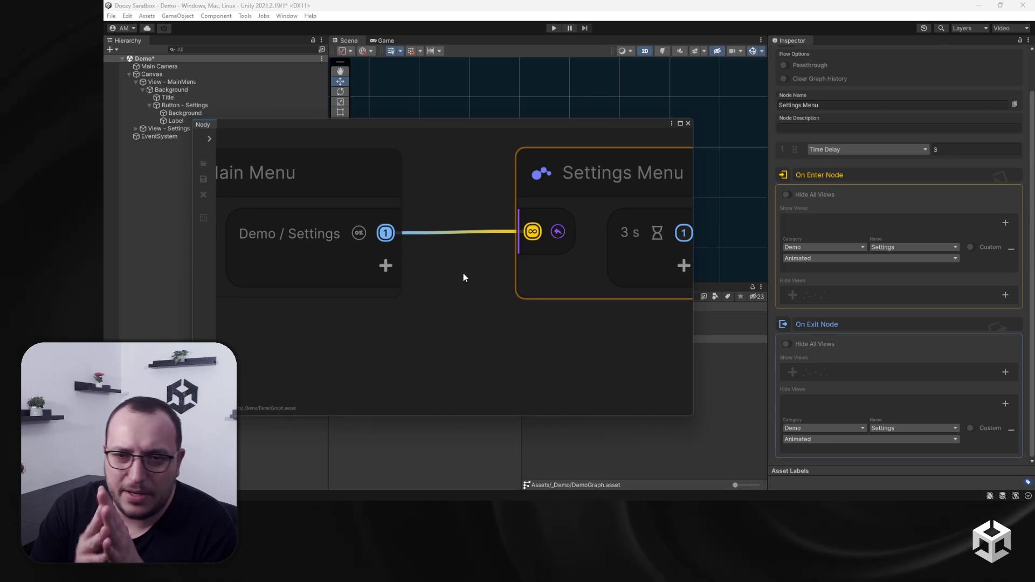
scroll(467, 270, down, 6)
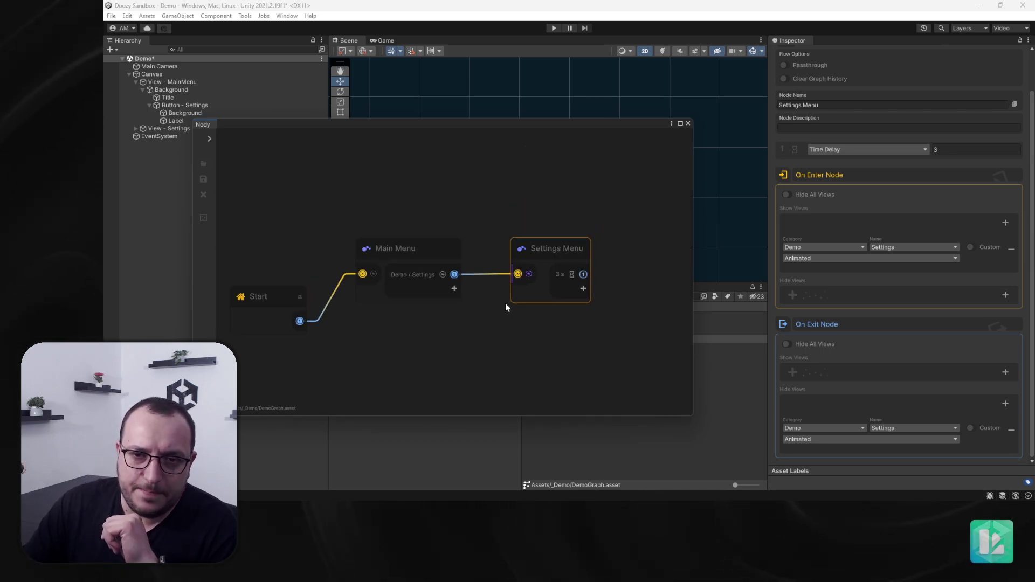
- Reposition the Settings Menu node so that it lines up in a row with the Main Menu node
click(429, 264)
drag(430, 268, 440, 263)
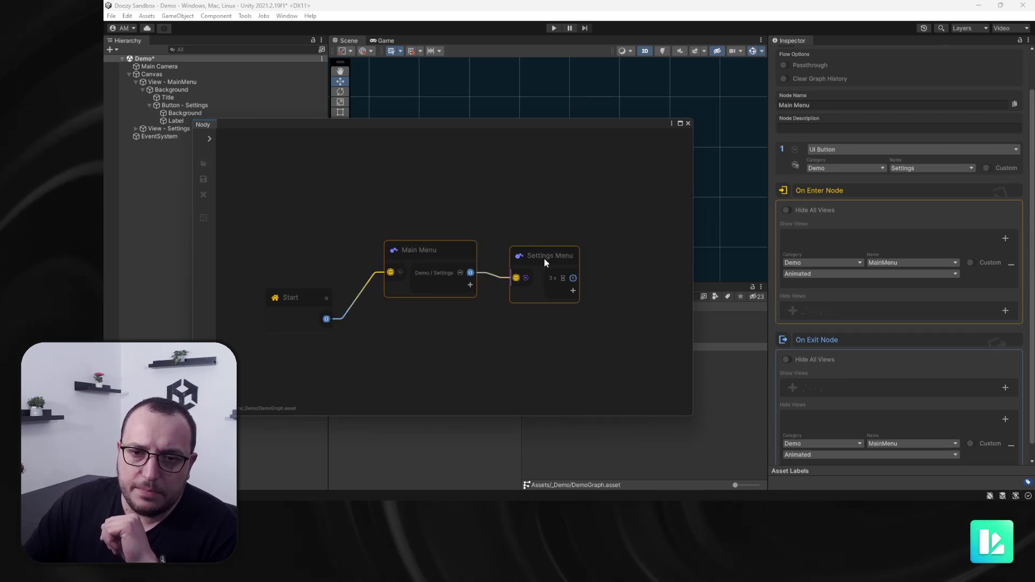
drag(545, 258, 565, 249)
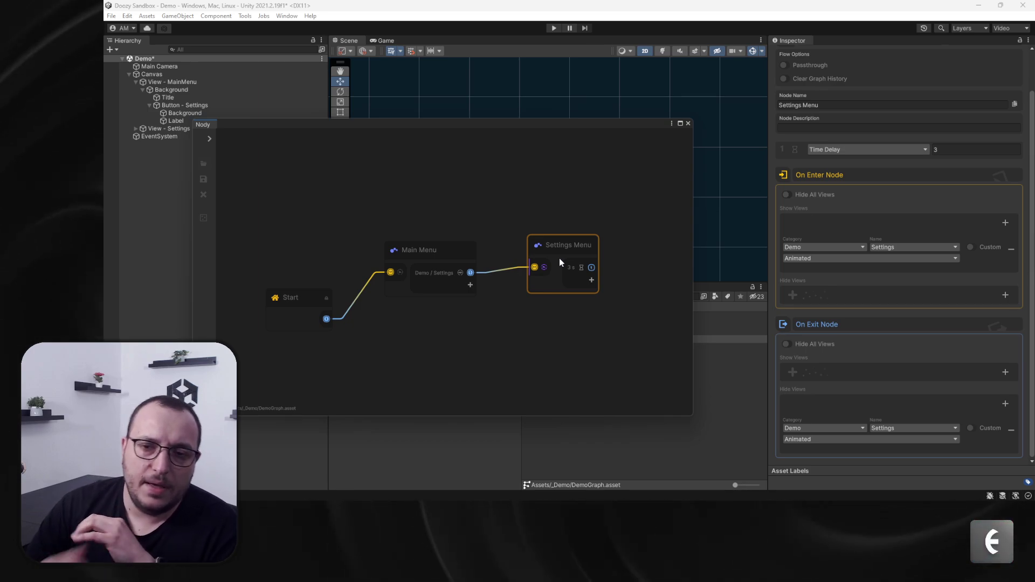
mouse_move(558, 255)
mouse_down()
mouse_move(539, 282)
mouse_move(547, 254)
mouse_up()
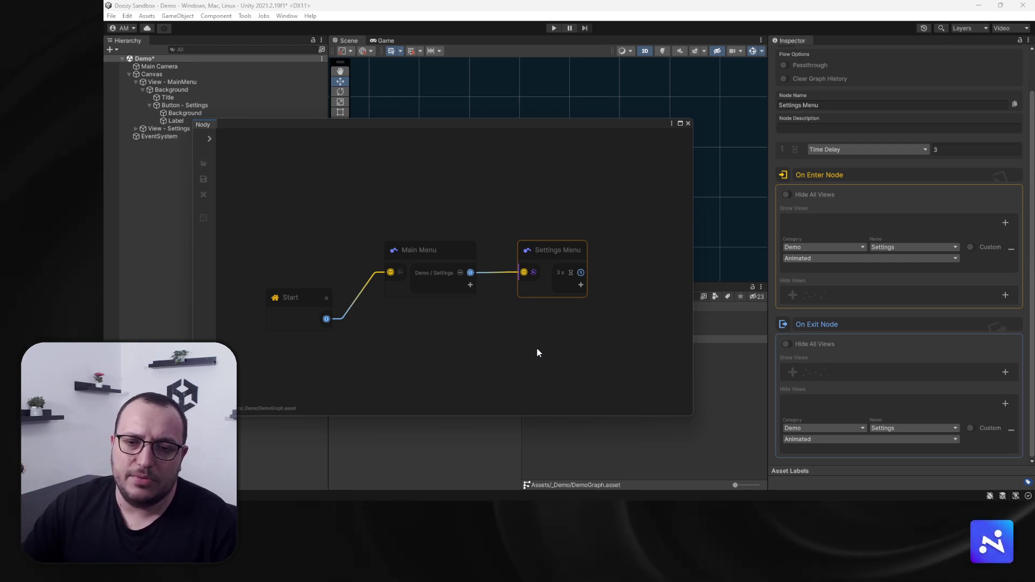
- Examine the node types that can be created under UI Manager, Scene Management, System, Time and Utils
key(space)
click(517, 410)
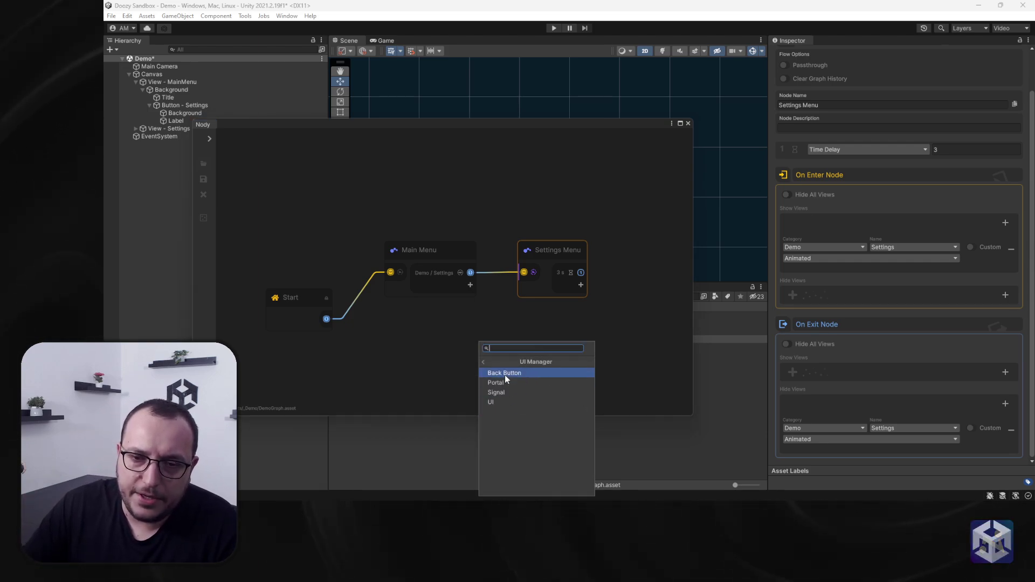
click(485, 361)
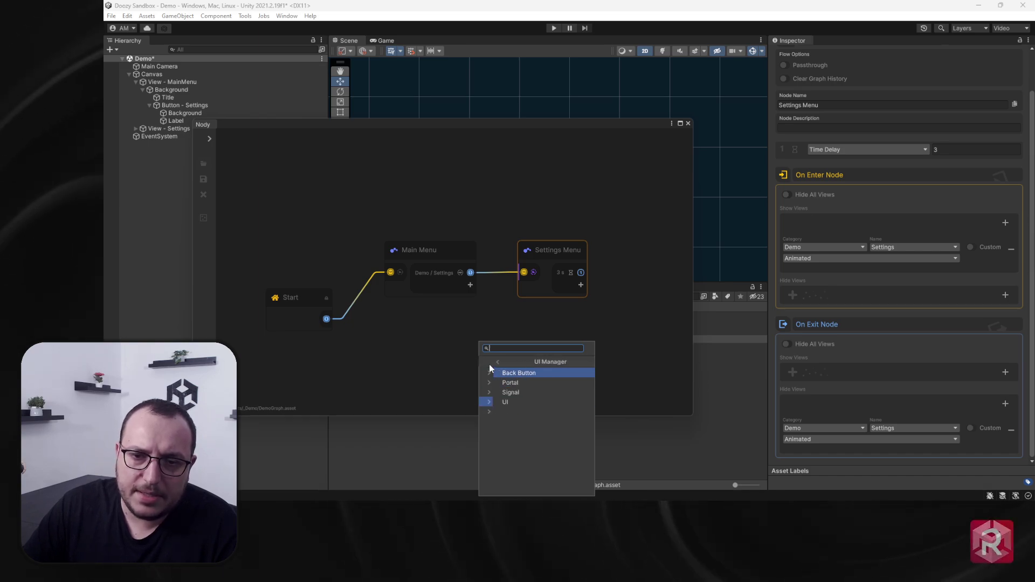
click(488, 363)
click(513, 376)
click(497, 360)
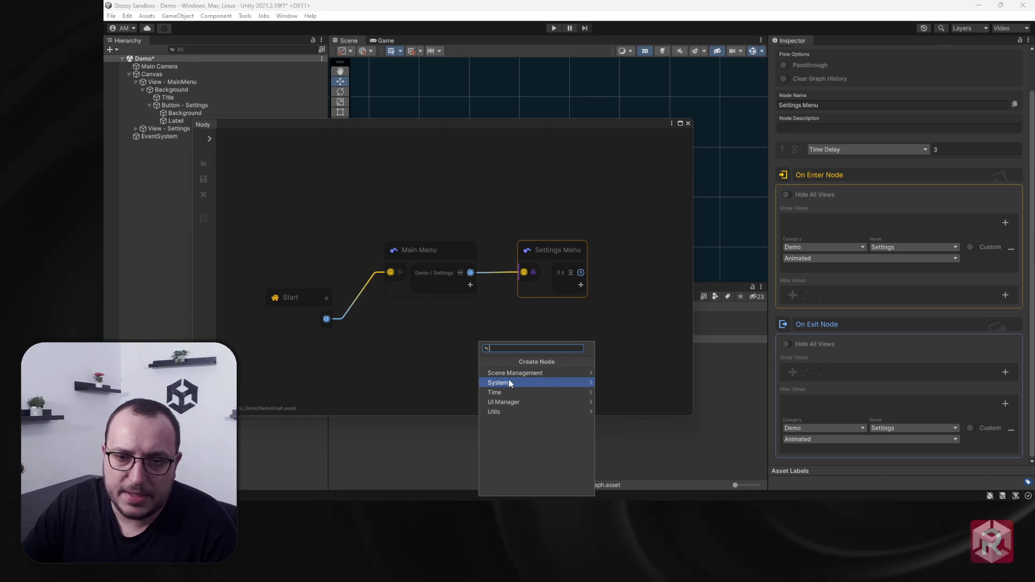
click(509, 382)
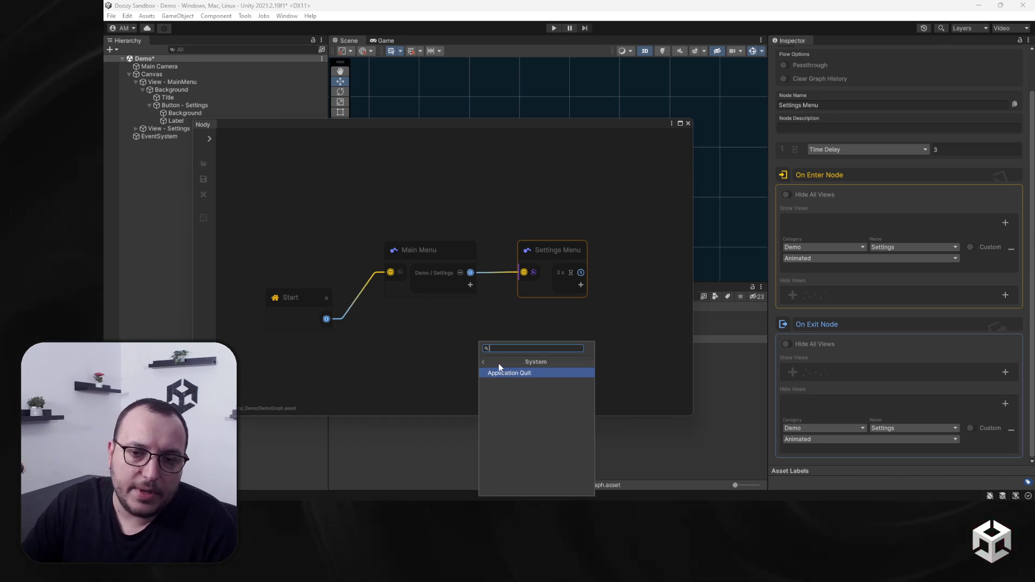
click(501, 362)
click(509, 392)
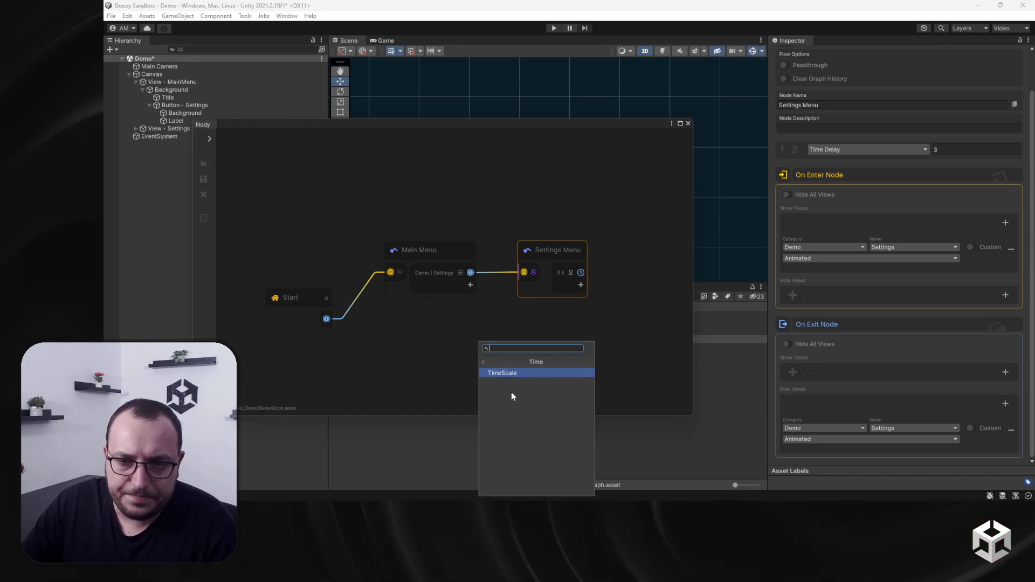
click(491, 366)
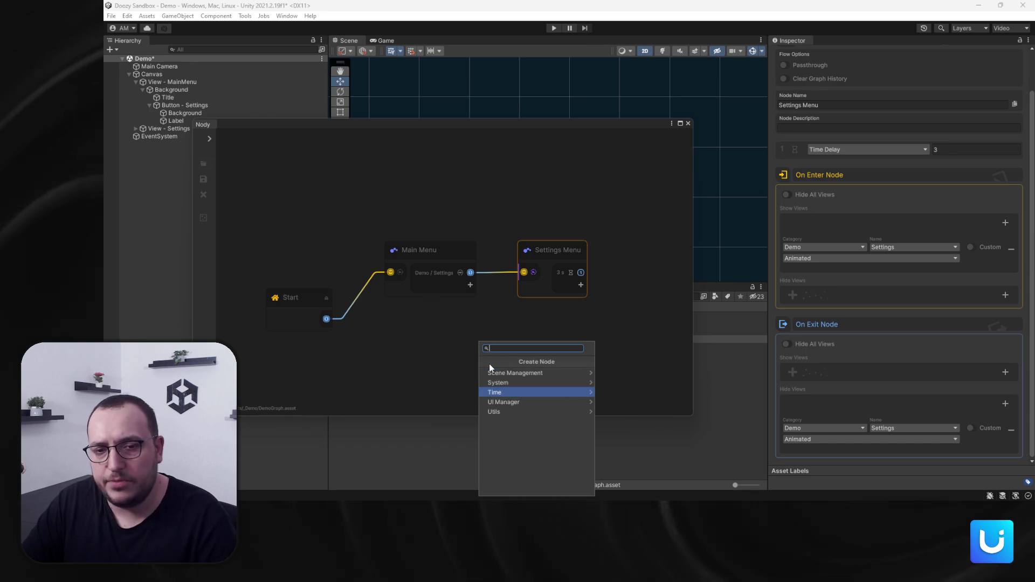
click(516, 412)
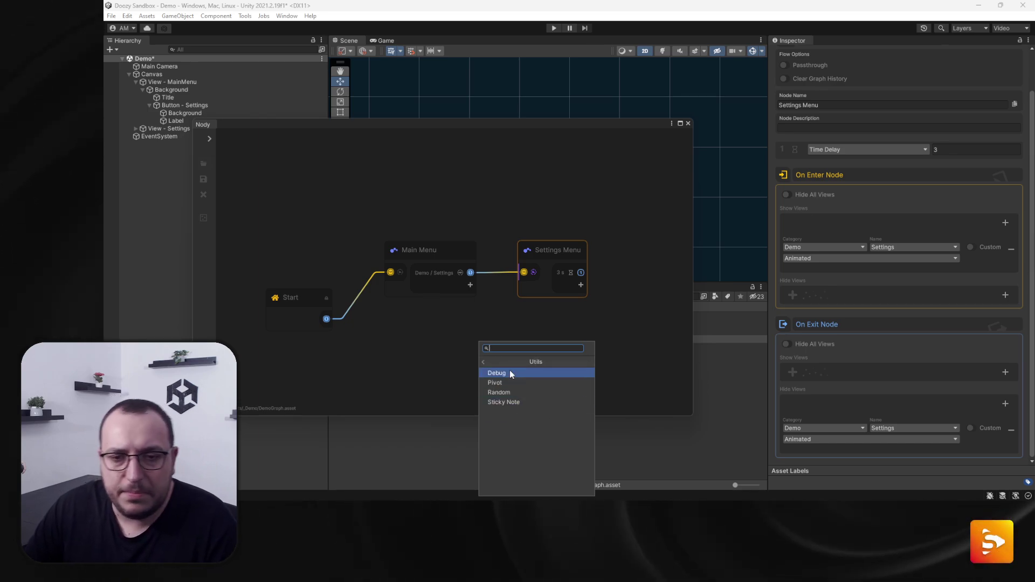
- Try out a Sticky Note node above the menu nodes and delete it from the graph
click(512, 402)
drag(573, 358, 483, 172)
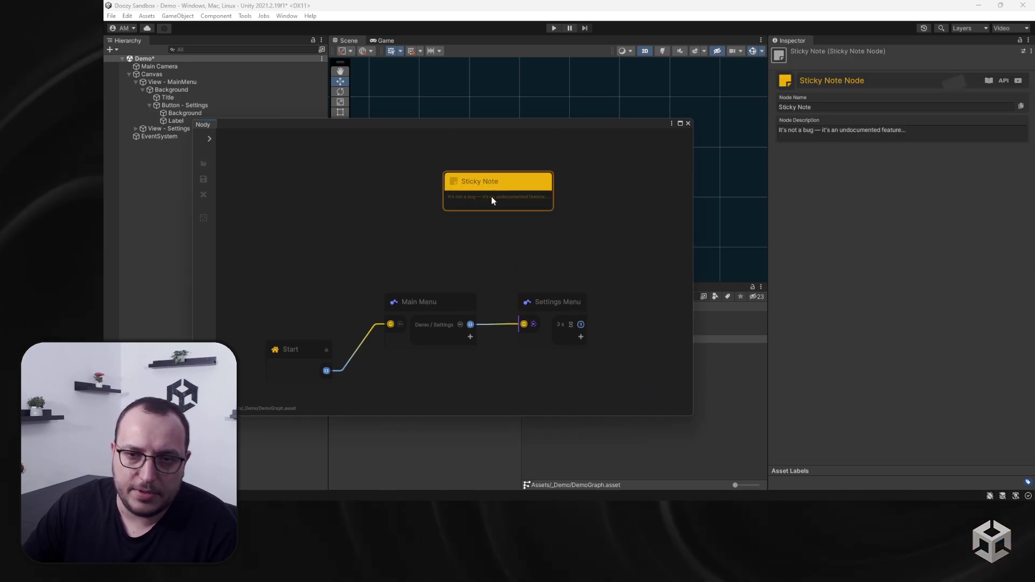
key(Delete)
middle_drag(491, 272, 504, 243)
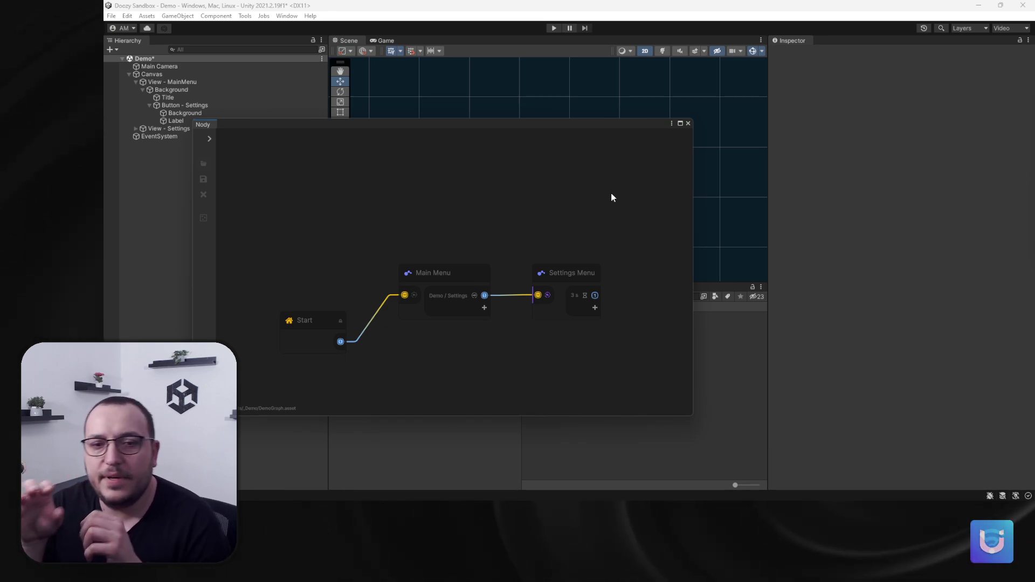
- Close the Nody graph window to return to the scene
drag(268, 228, 596, 393)
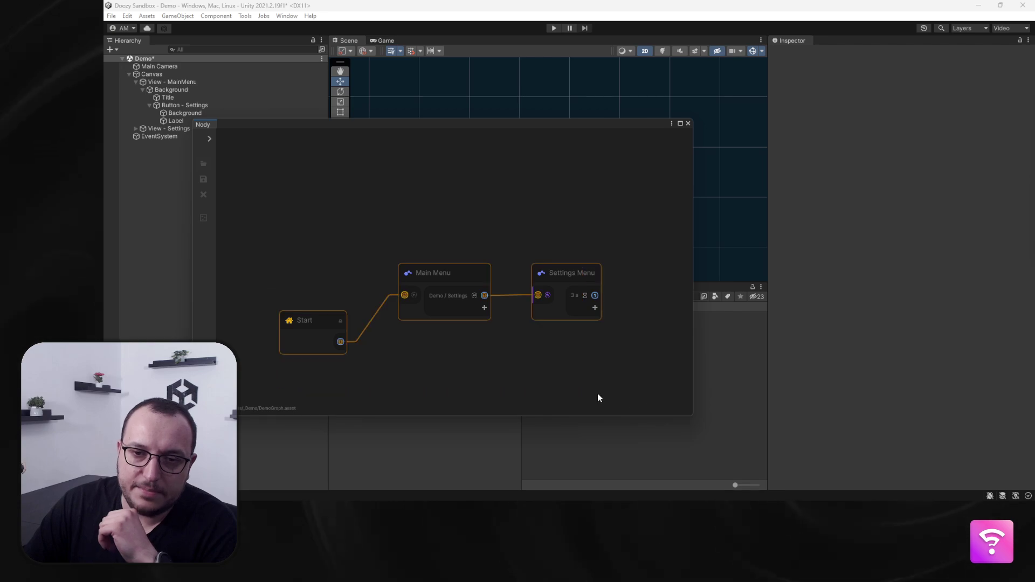
click(596, 393)
click(688, 123)
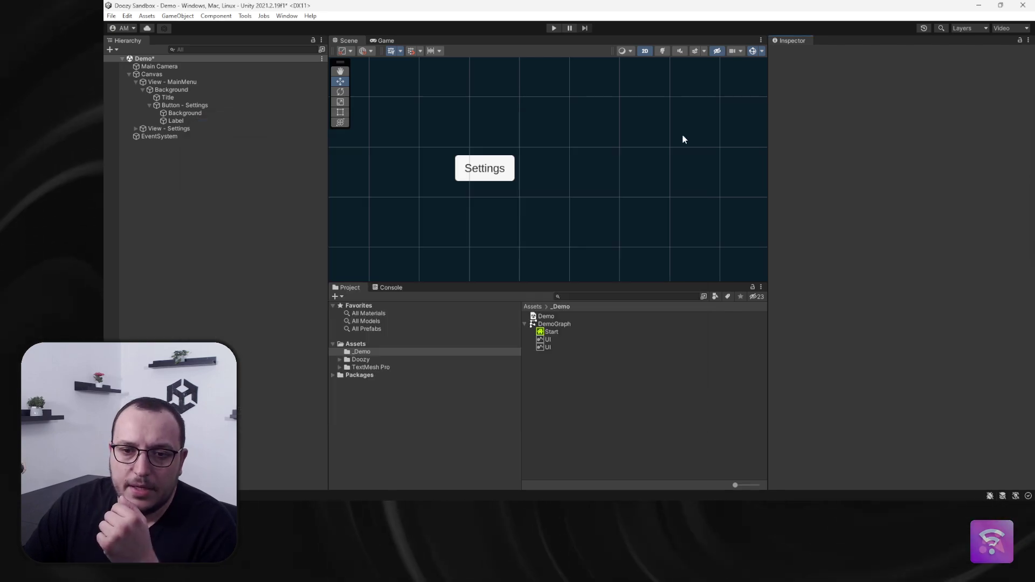
- Look over the menu views in the scene, run it in Play mode without a flow controller, and stop it
scroll(500, 253, down, 5)
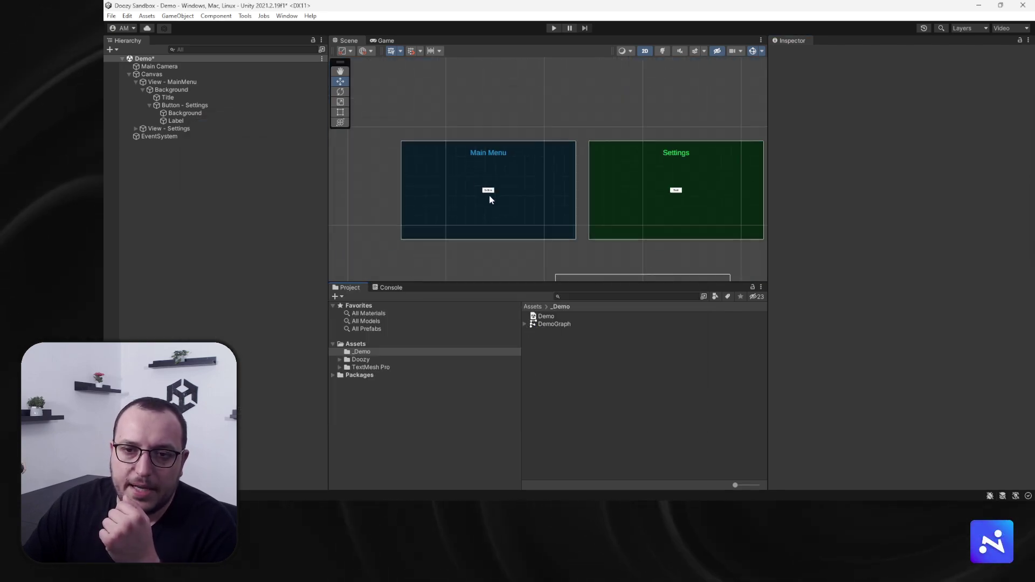
middle_drag(554, 224, 494, 139)
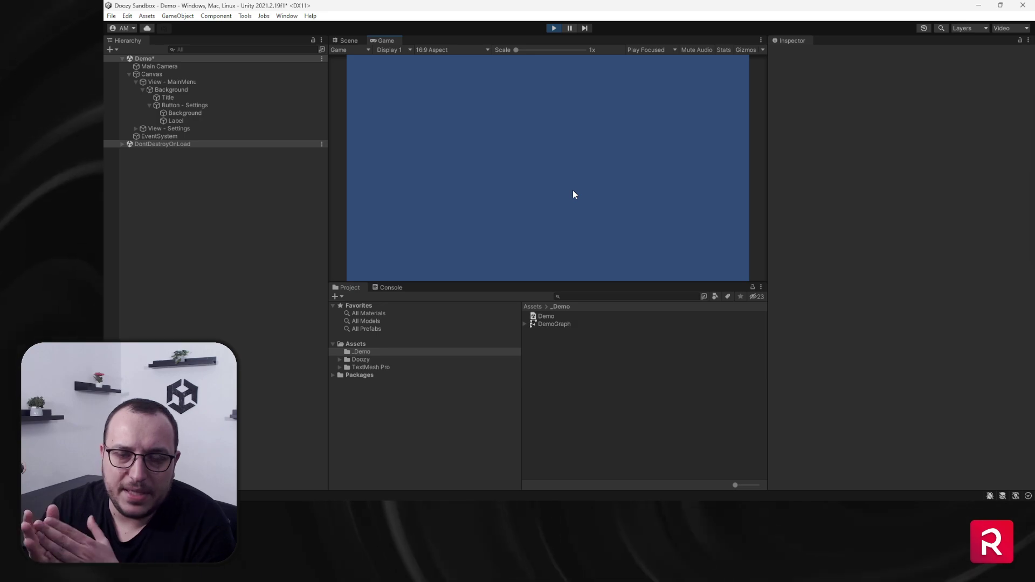
click(554, 28)
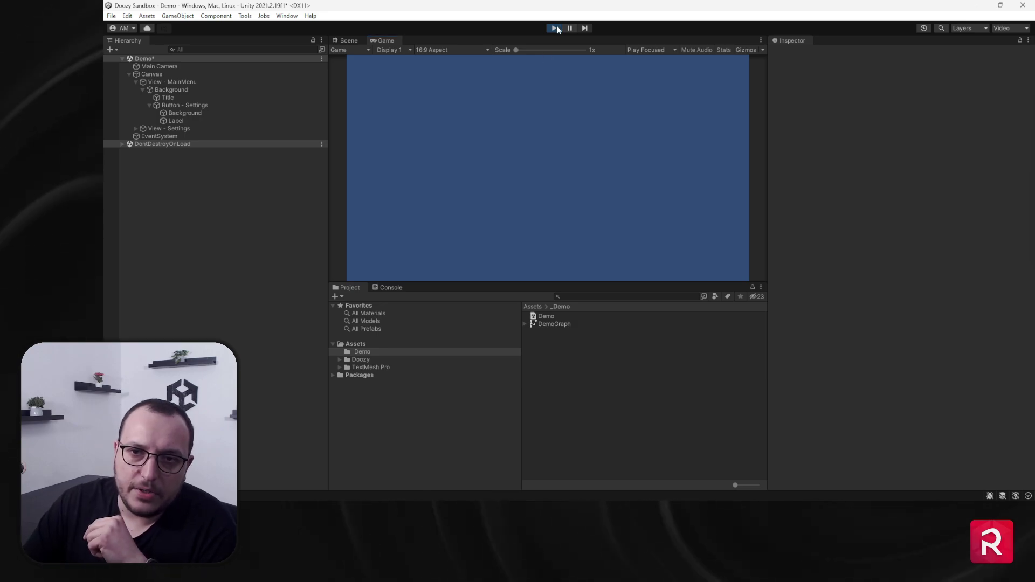
- Collapse View - MainMenu in the hierarchy and add a Nody Flow Controller object at the scene root
click(135, 82)
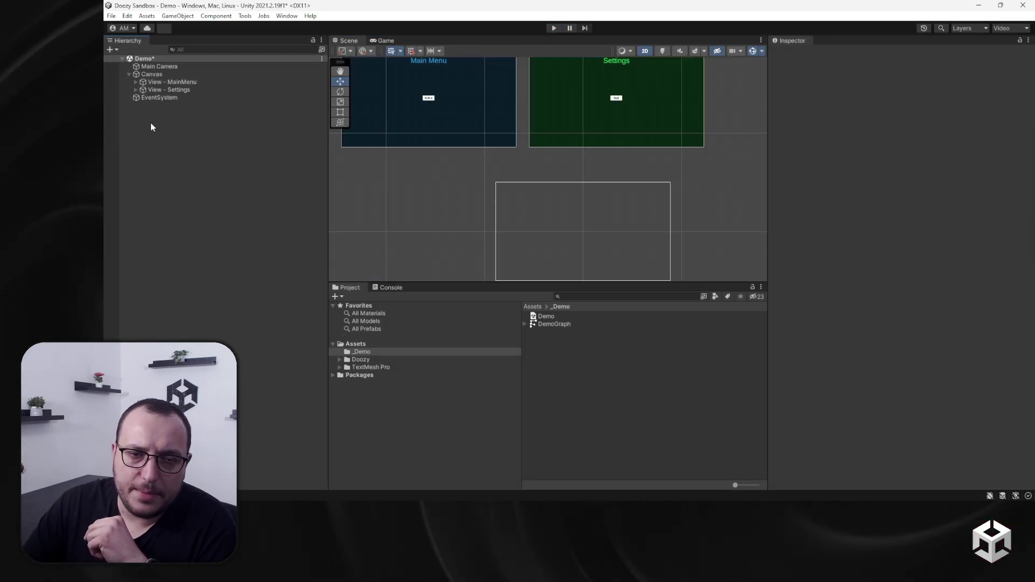
right_click(150, 122)
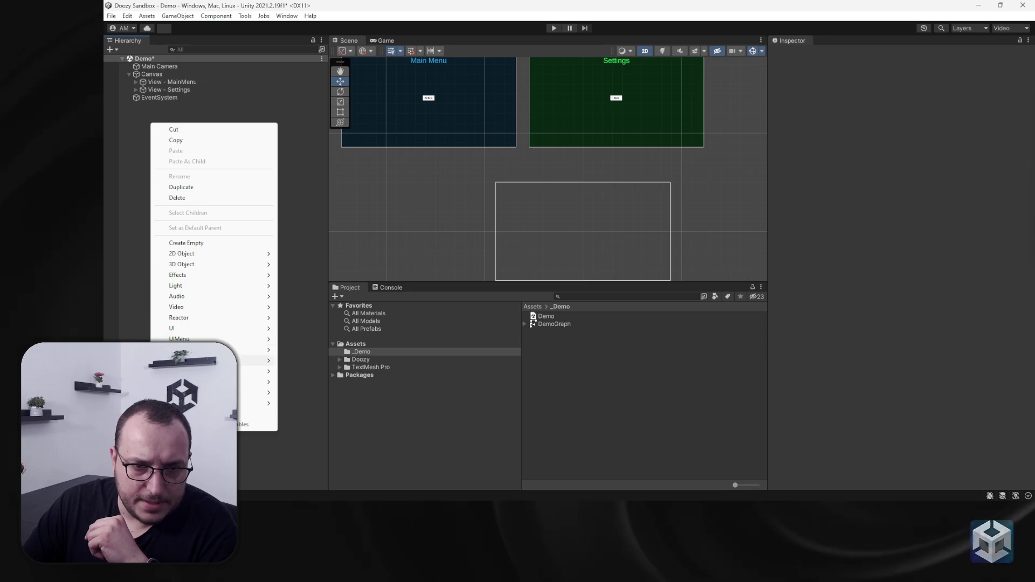
mouse_move(215, 371)
click(307, 292)
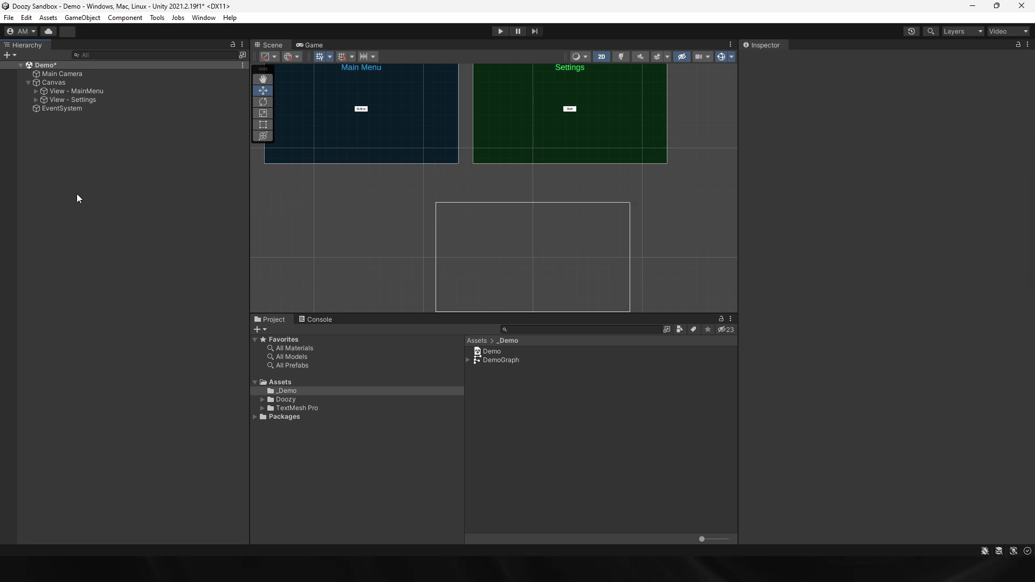
right_click(76, 193)
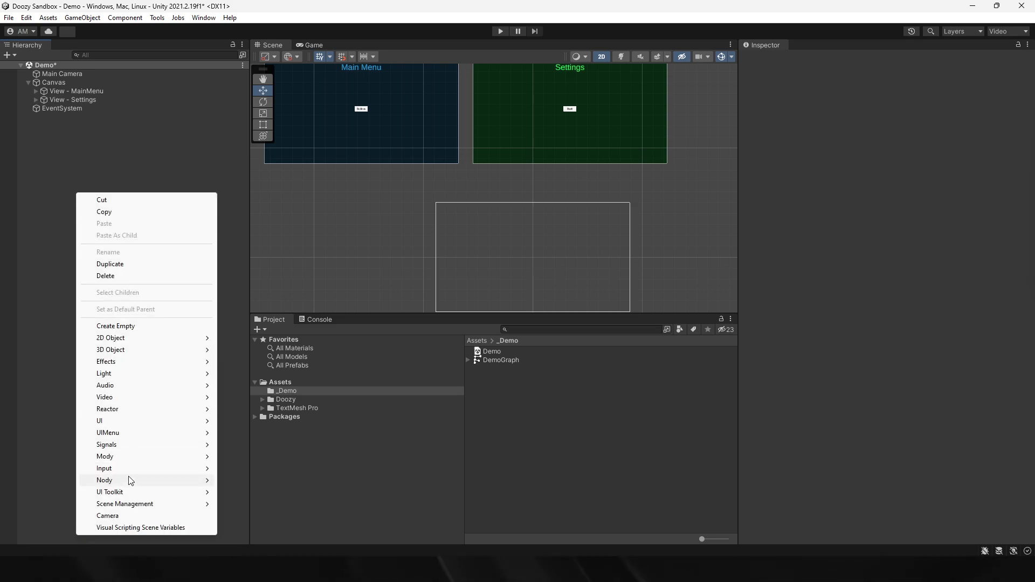
click(242, 481)
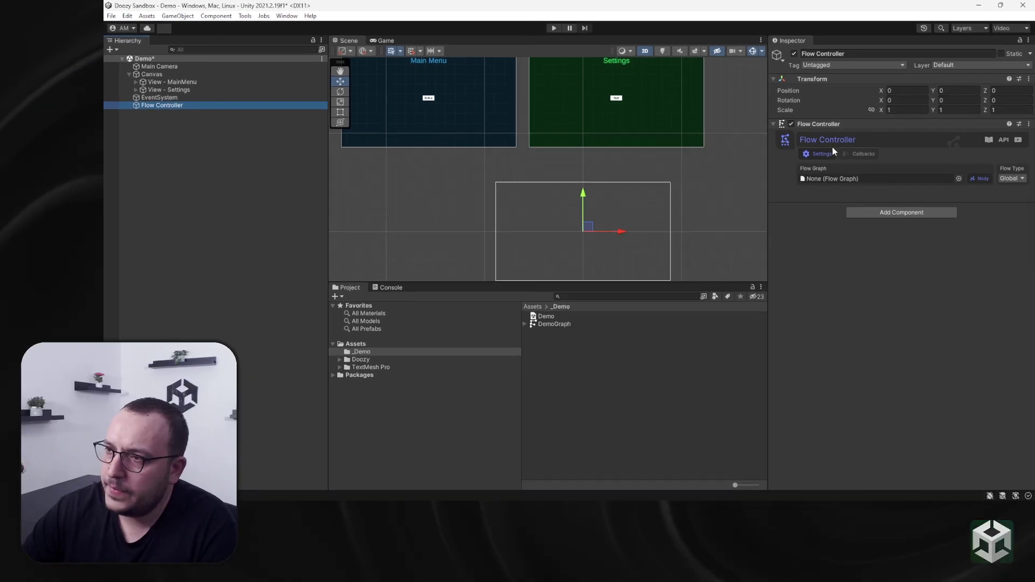
- Assign DemoGraph as the Flow Controller's flow graph, open it in Nody and dock the graph window beside the Console
click(832, 146)
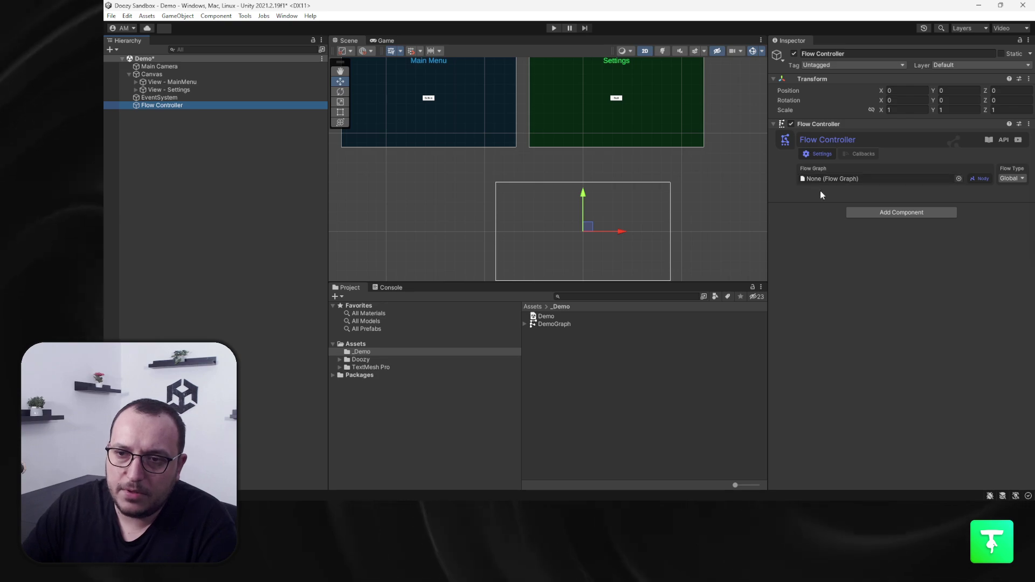
drag(565, 325, 837, 179)
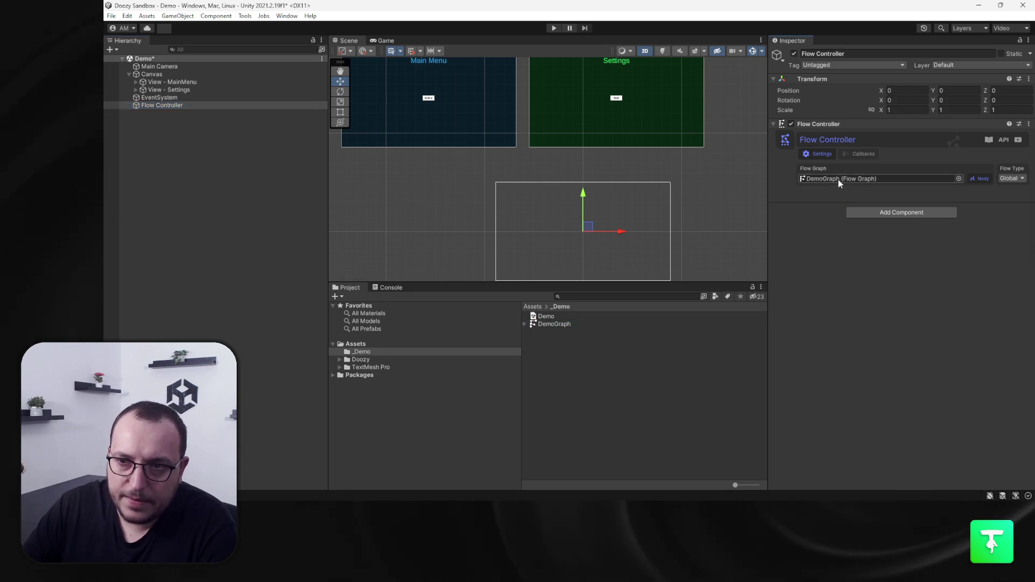
click(981, 179)
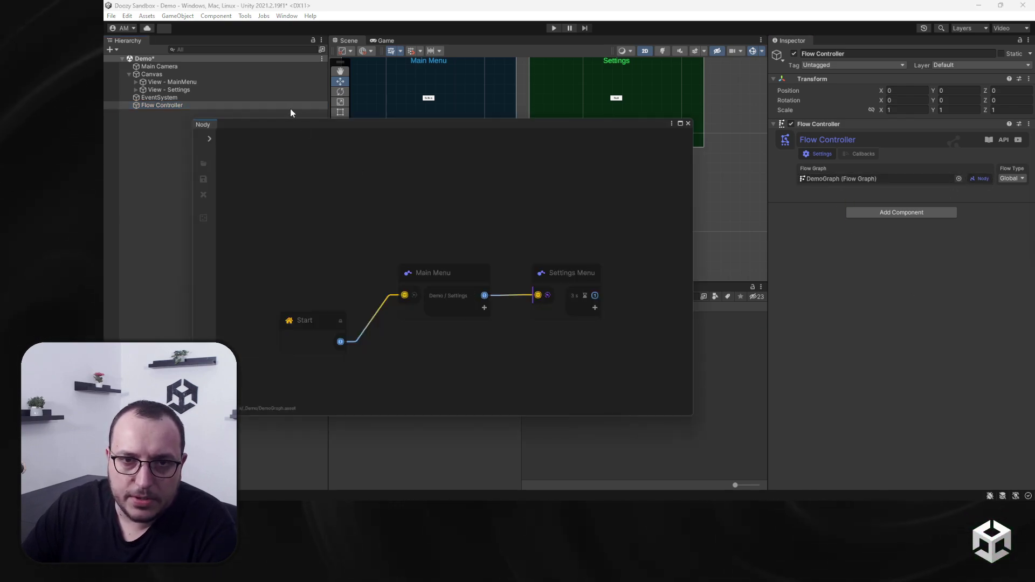
drag(275, 127, 431, 296)
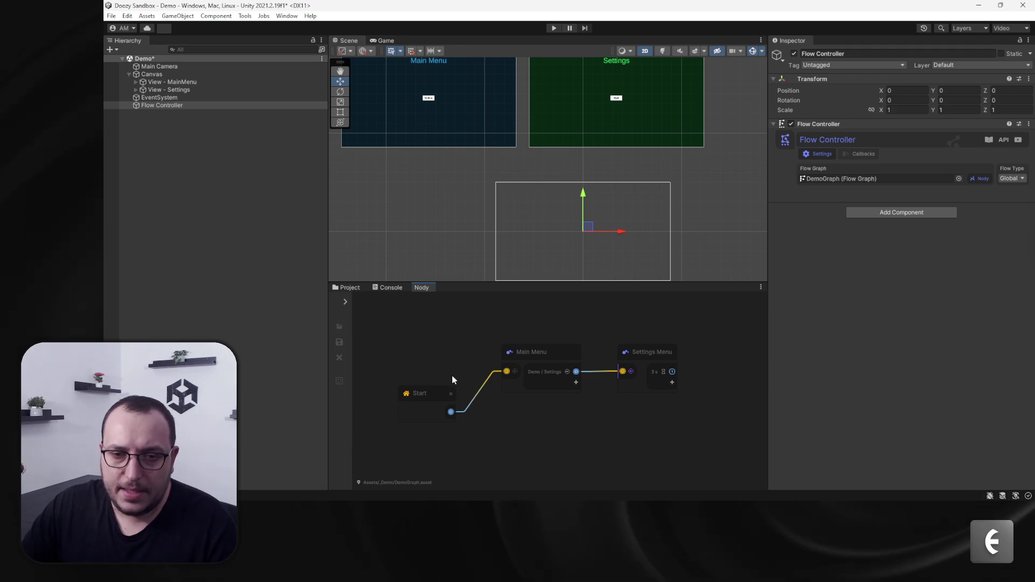
- Examine the Start and Main Menu nodes in the flow graph, including the Demo / Settings button output and On Enter Node settings
click(434, 402)
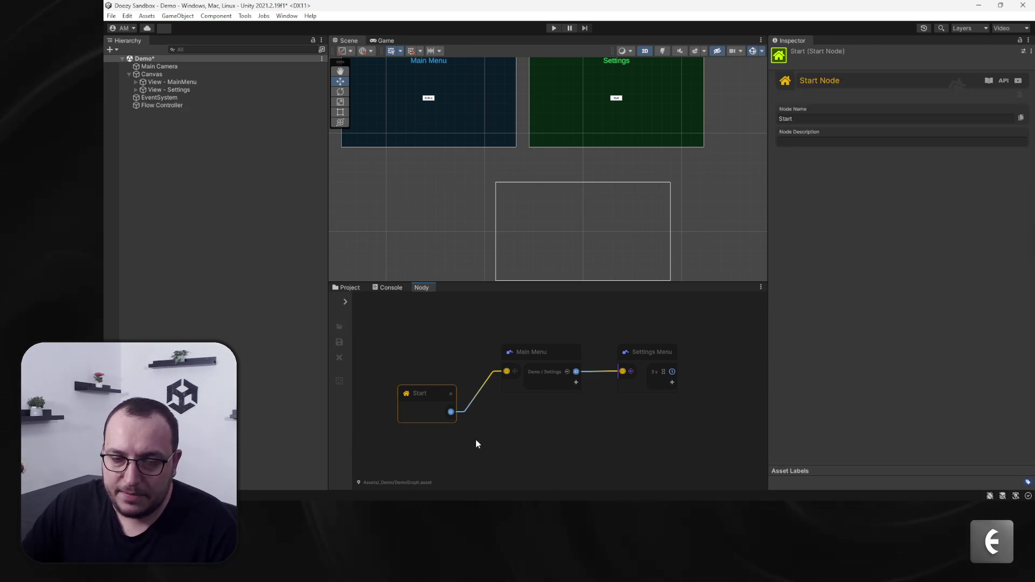
click(477, 395)
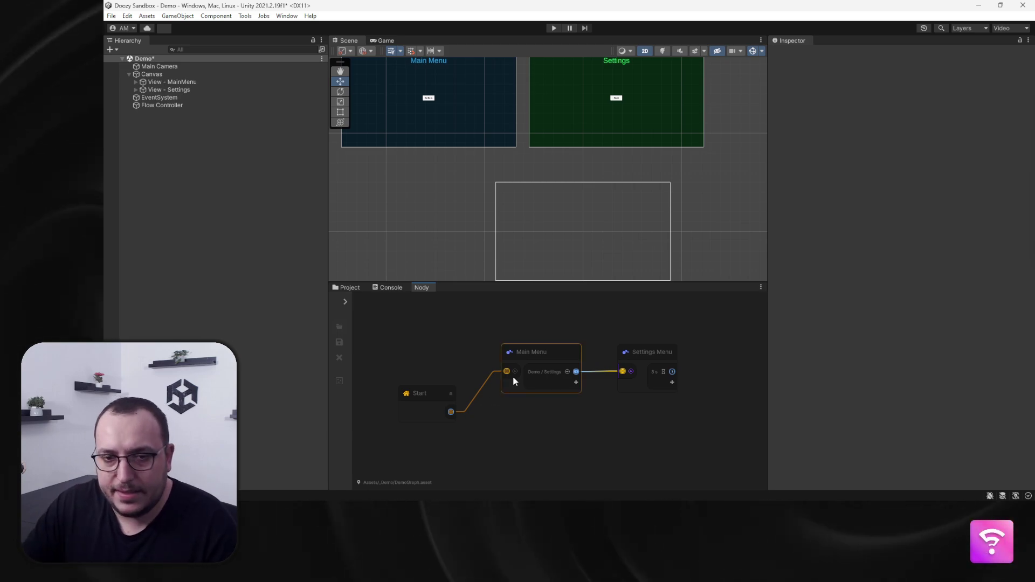
click(541, 355)
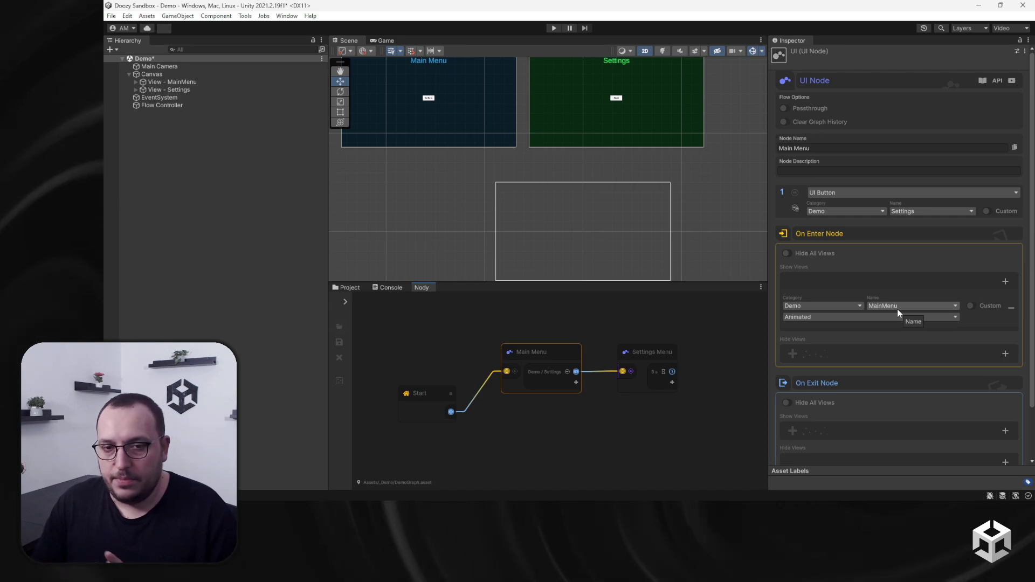
scroll(583, 383, up, 5)
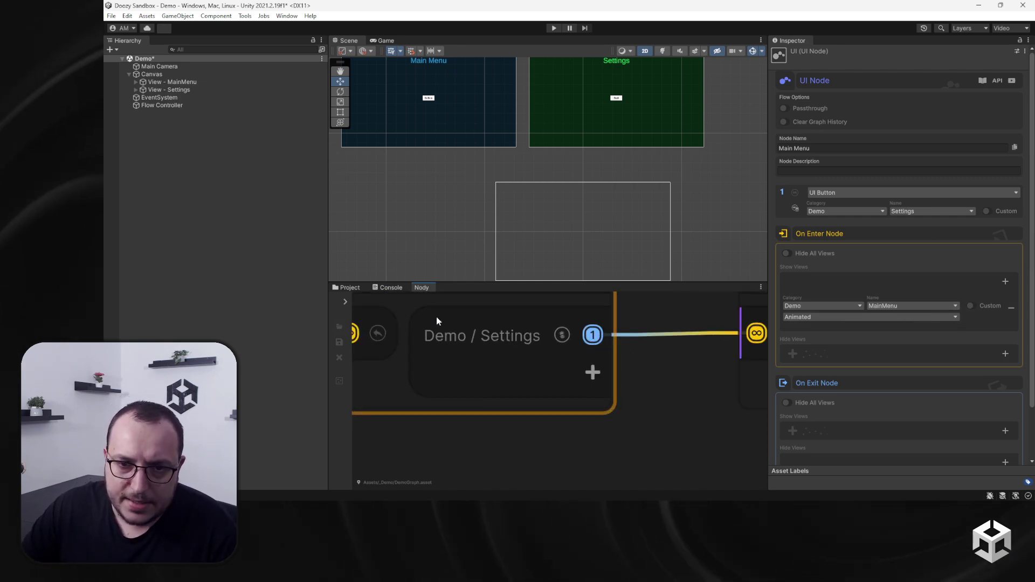
middle_drag(487, 359, 531, 391)
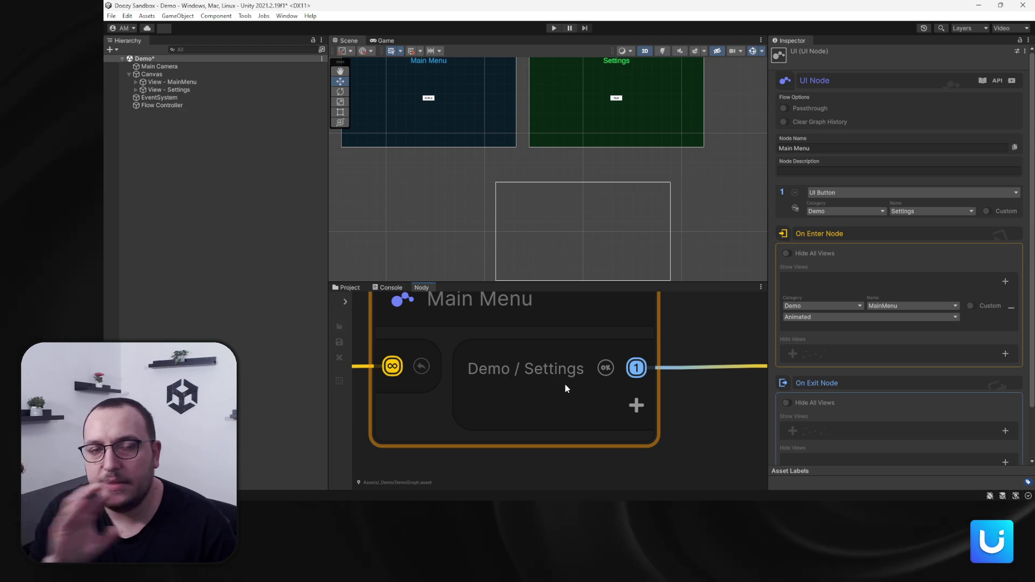
scroll(569, 349, down, 5)
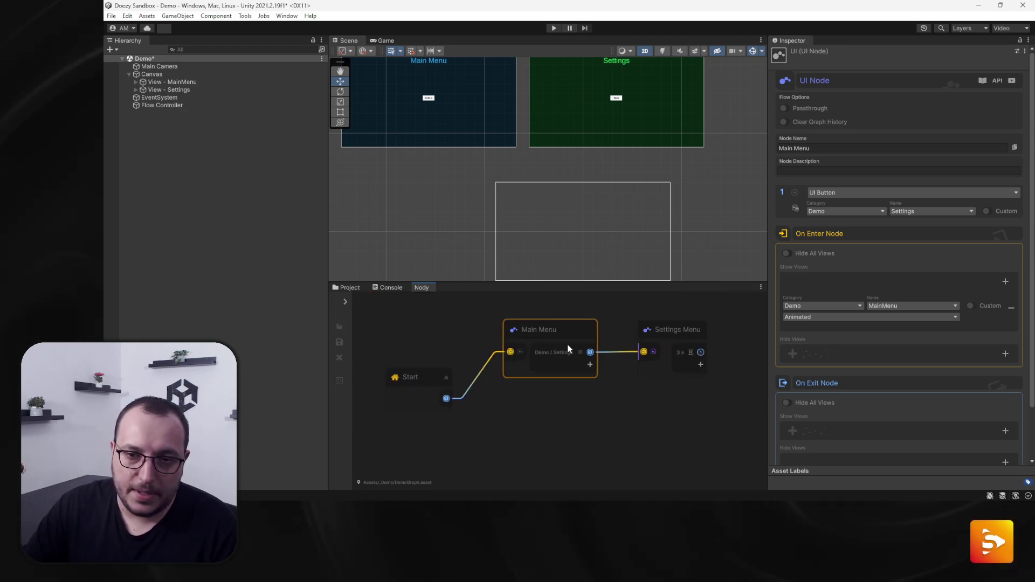
middle_drag(487, 339, 489, 351)
- Run the scene in Play mode and examine the enter and exit view settings of the Main Menu and Settings Menu nodes
click(554, 28)
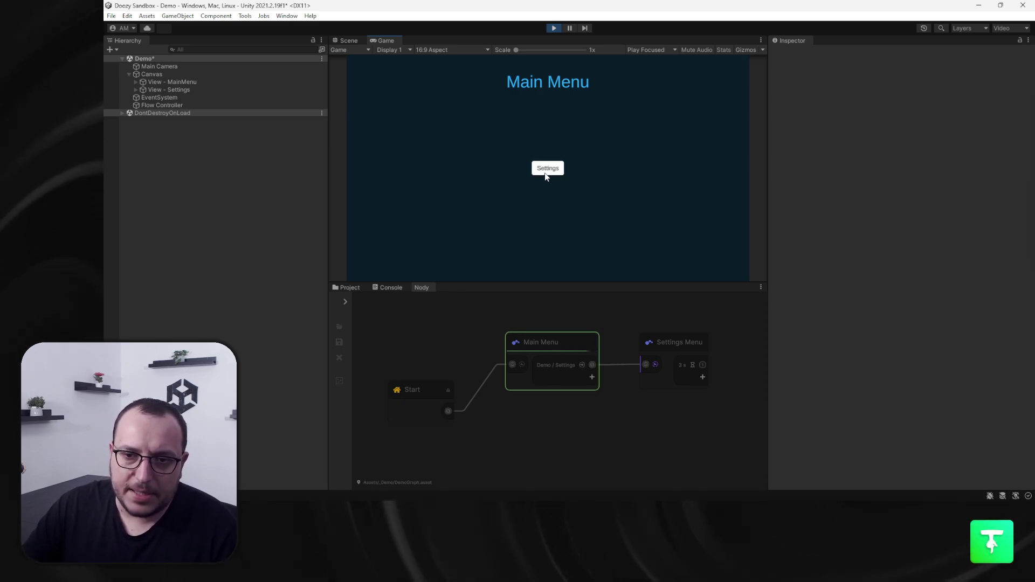
scroll(620, 384, up, 10)
scroll(620, 384, down, 5)
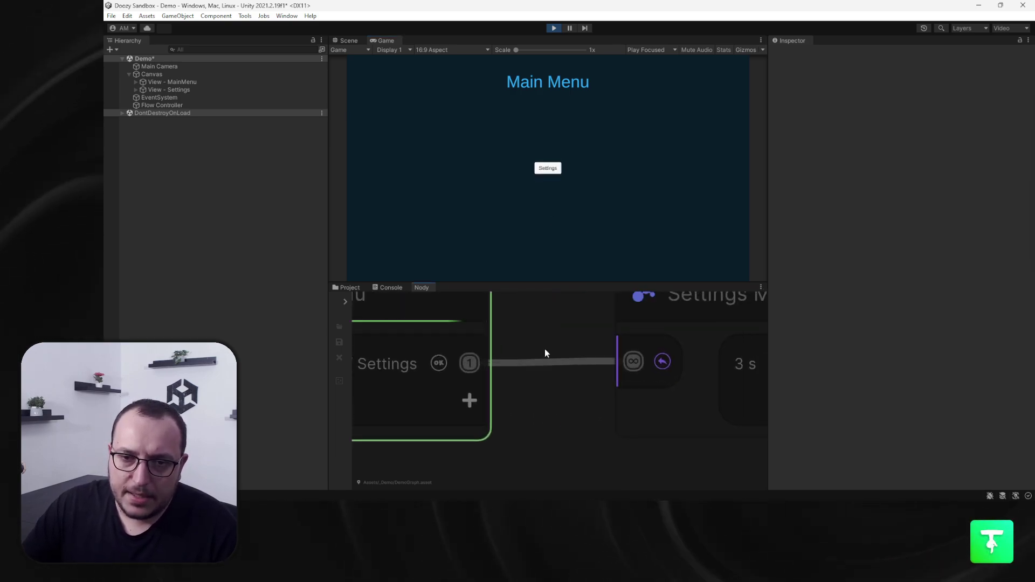
scroll(593, 380, down, 5)
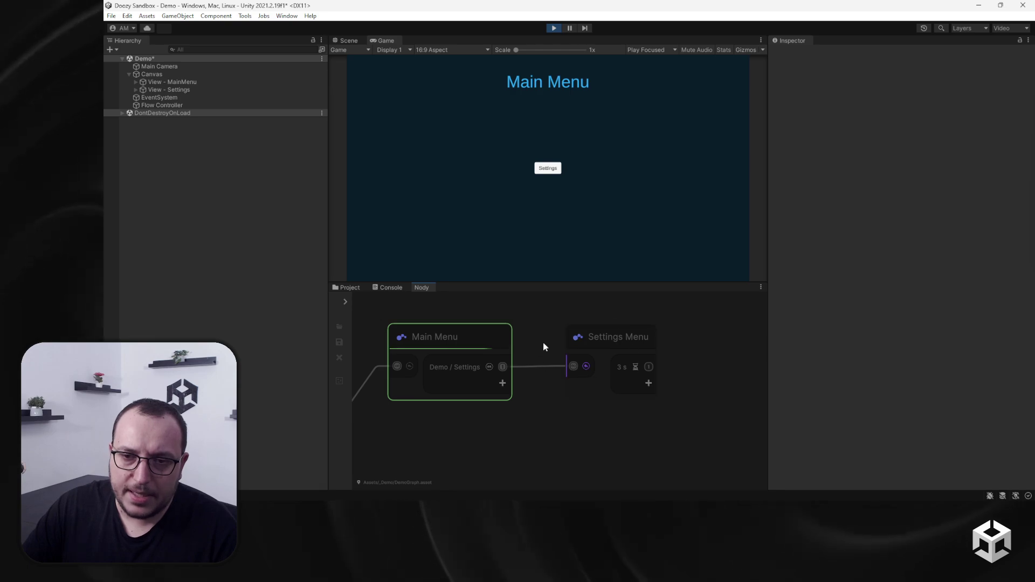
click(488, 342)
scroll(910, 388, down, 2)
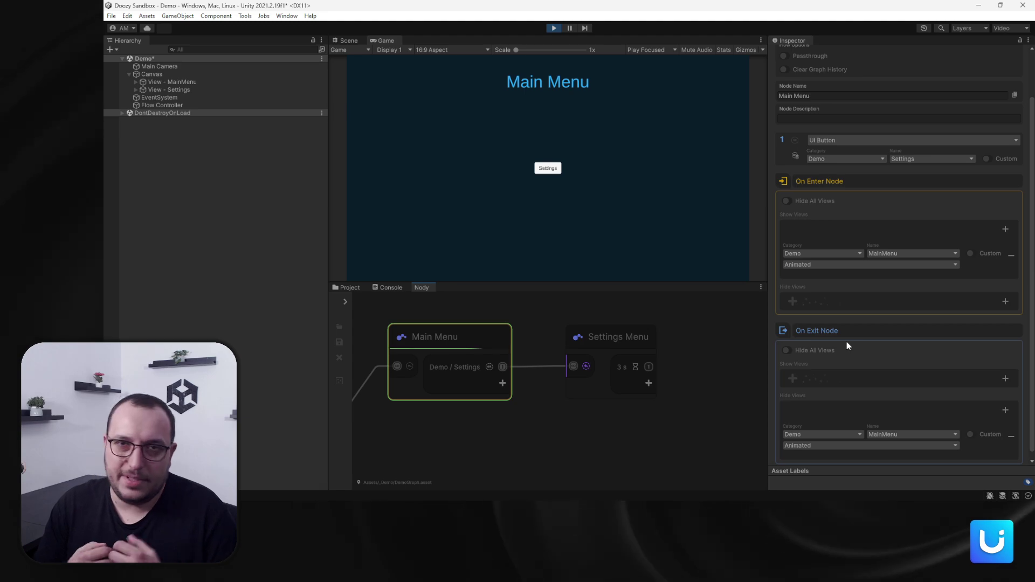
click(617, 339)
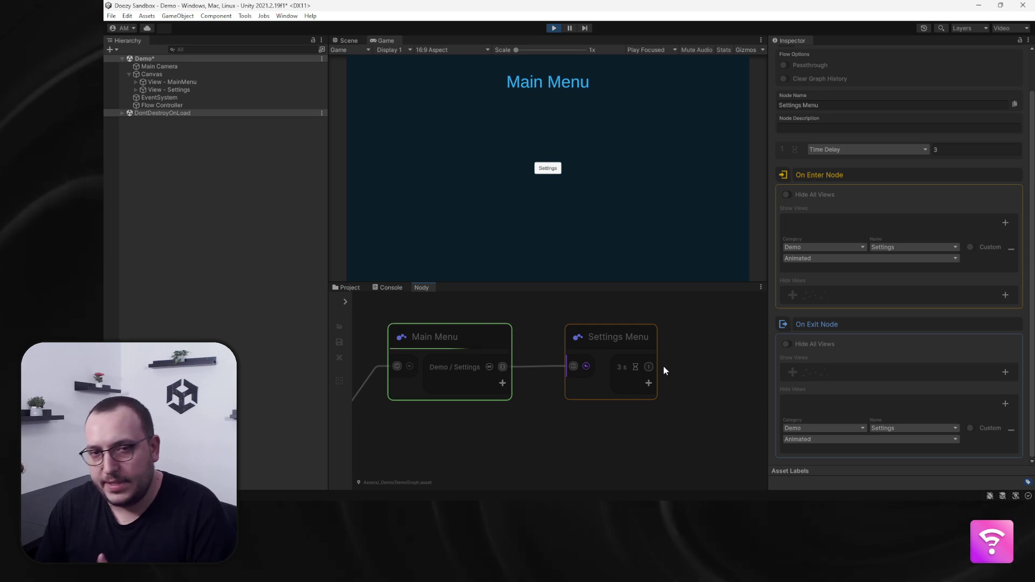
- Test the Settings and Back buttons in the running game while watching the active node in the flow graph
click(546, 174)
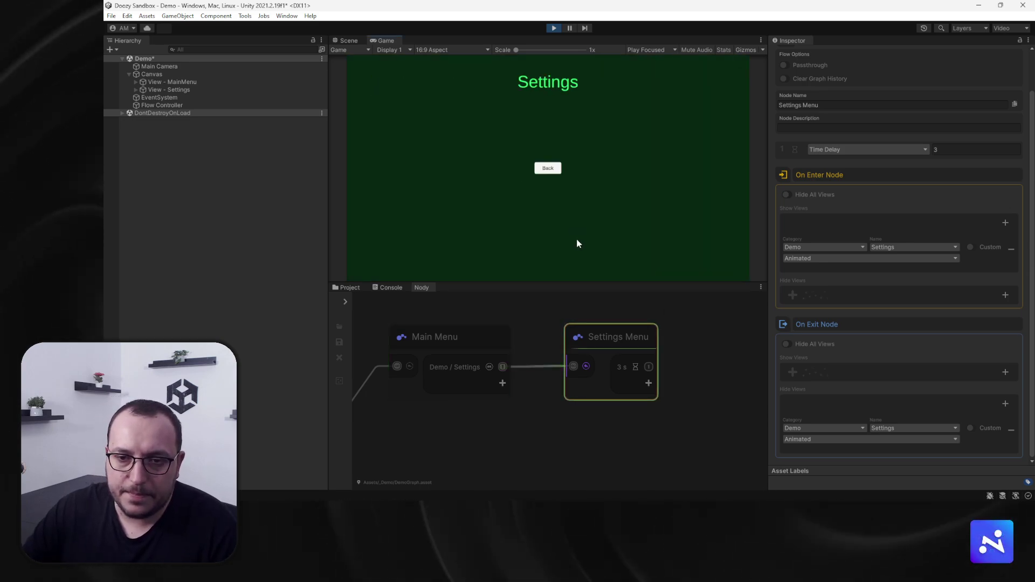
click(726, 383)
scroll(696, 399, down, 4)
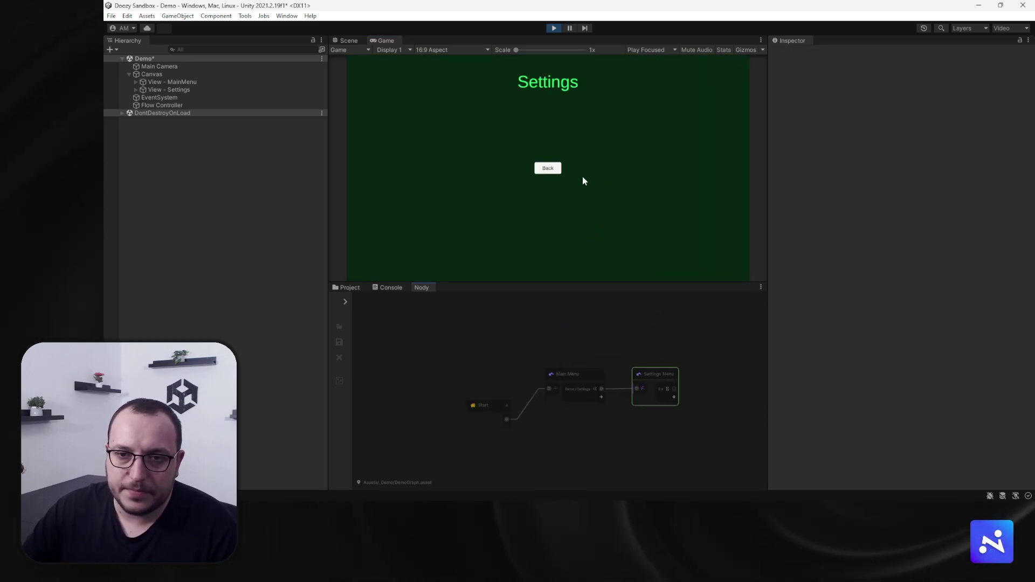
scroll(626, 402, up, 8)
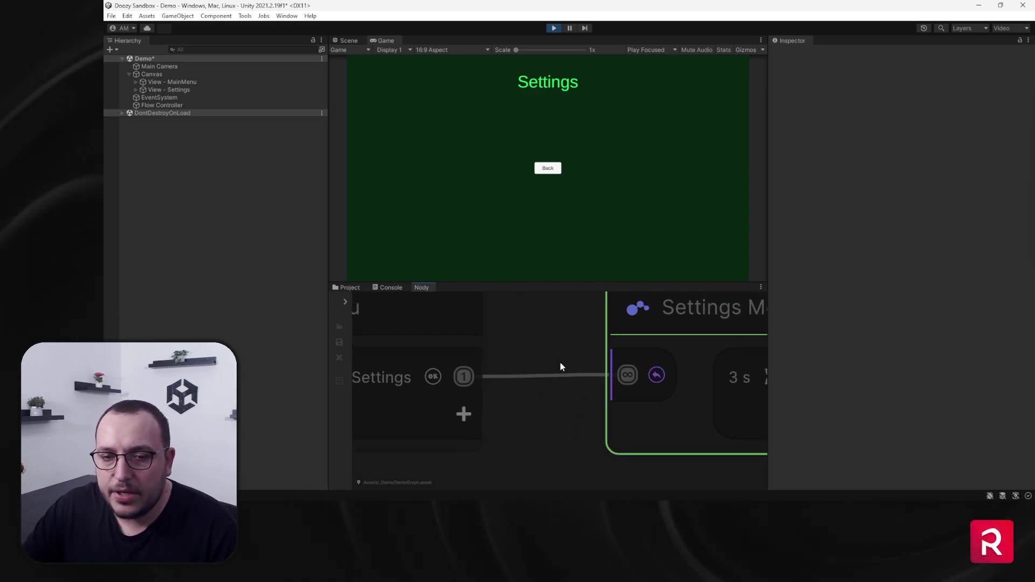
click(548, 169)
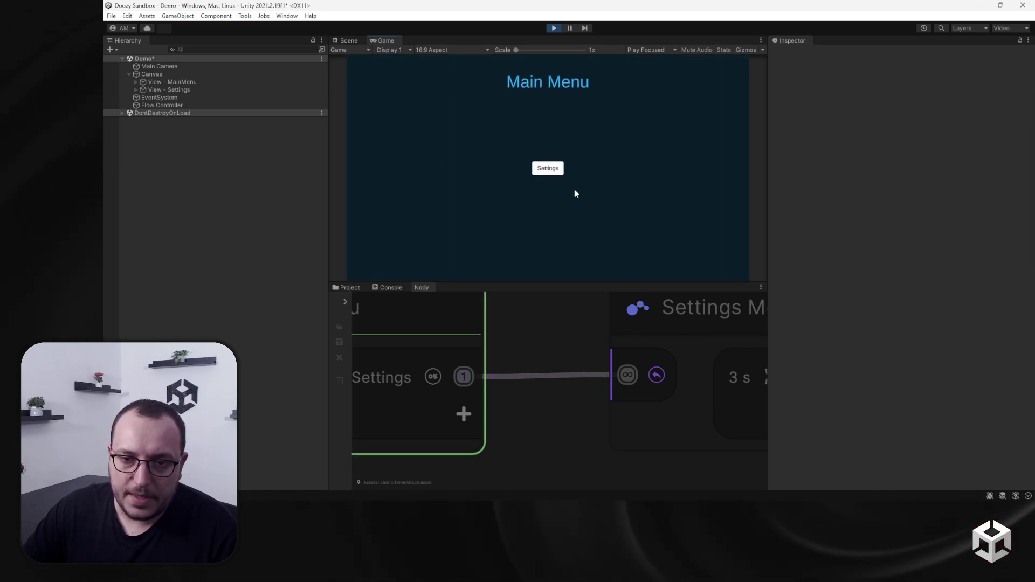
click(547, 168)
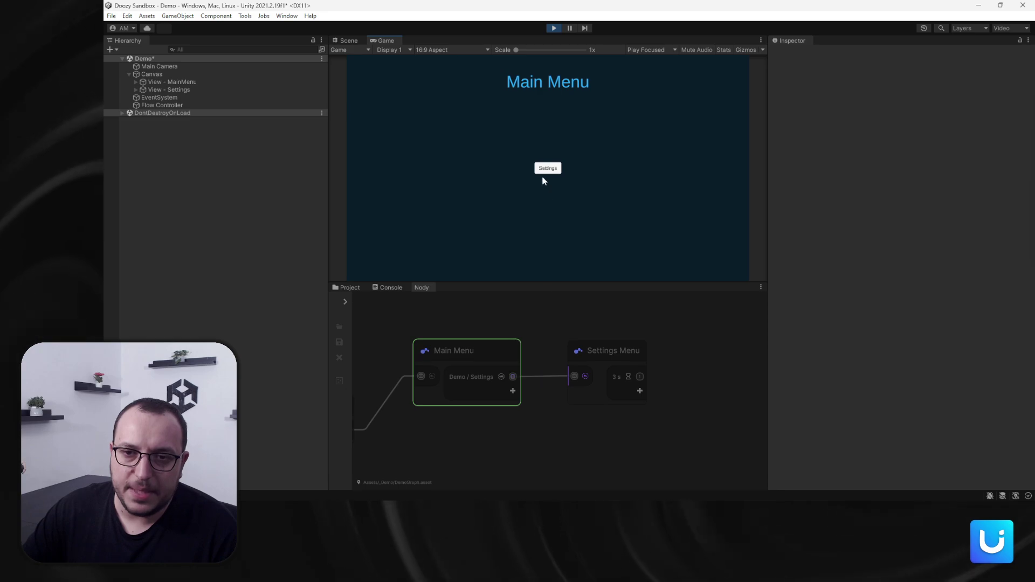
click(544, 169)
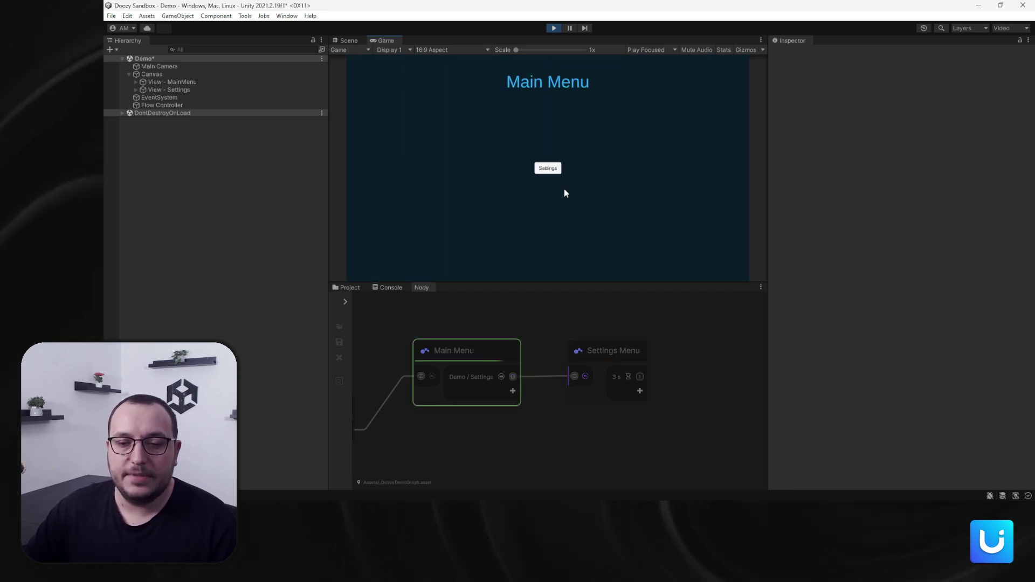
- Open the Settings view again, return with the keyboard back action, try the Settings button once more and stop Play mode
click(548, 168)
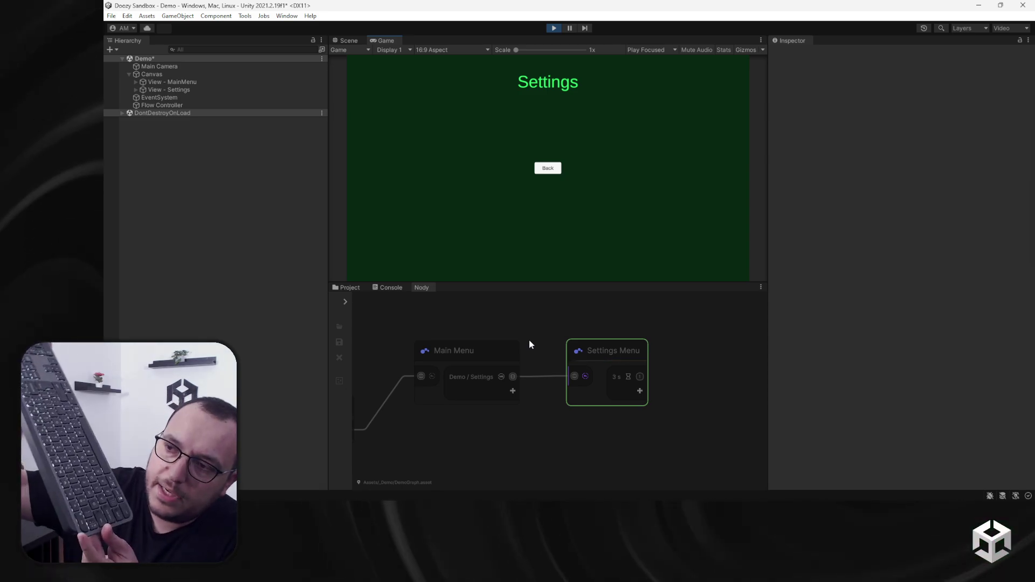
key(Escape)
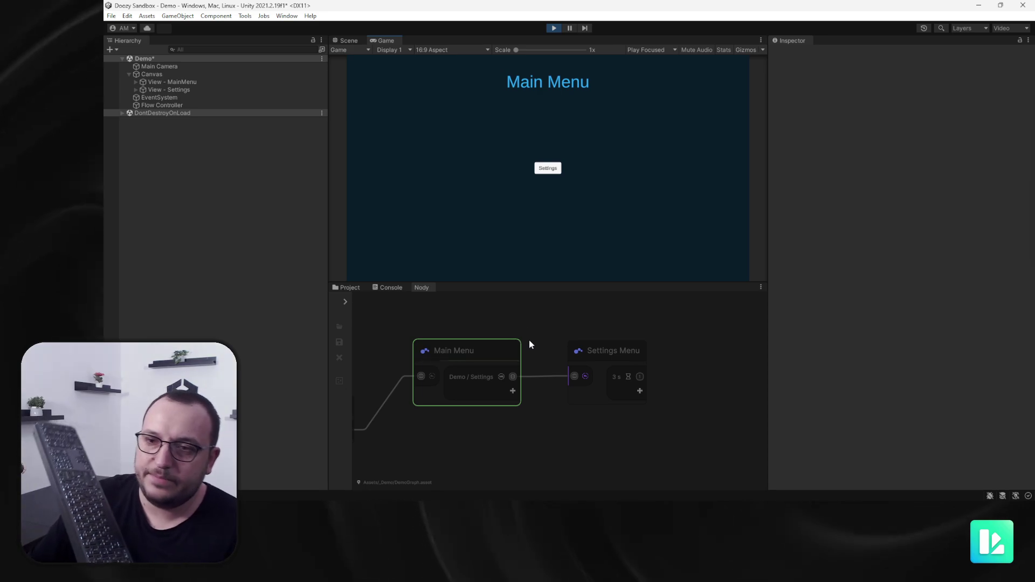
click(555, 170)
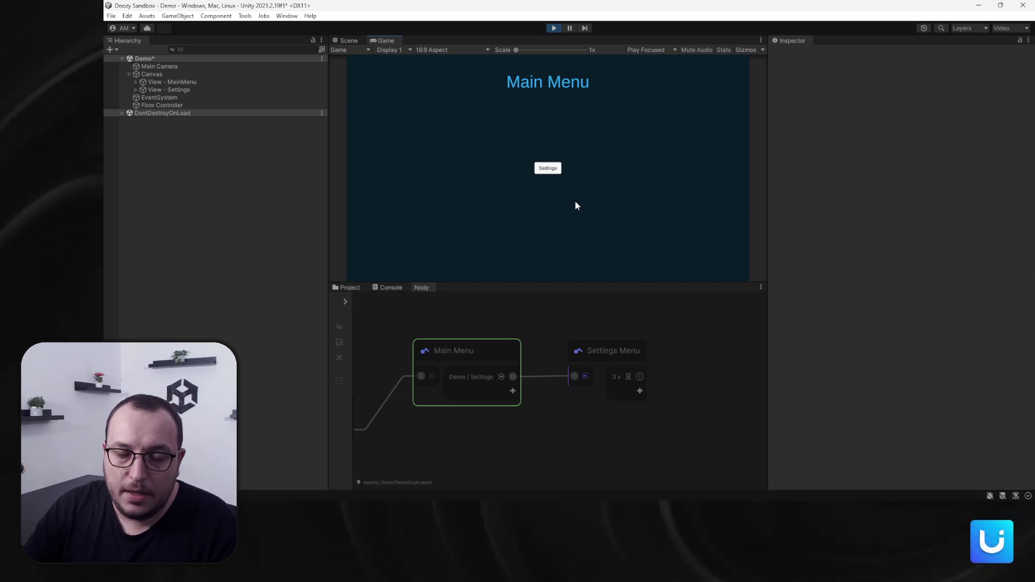
click(553, 30)
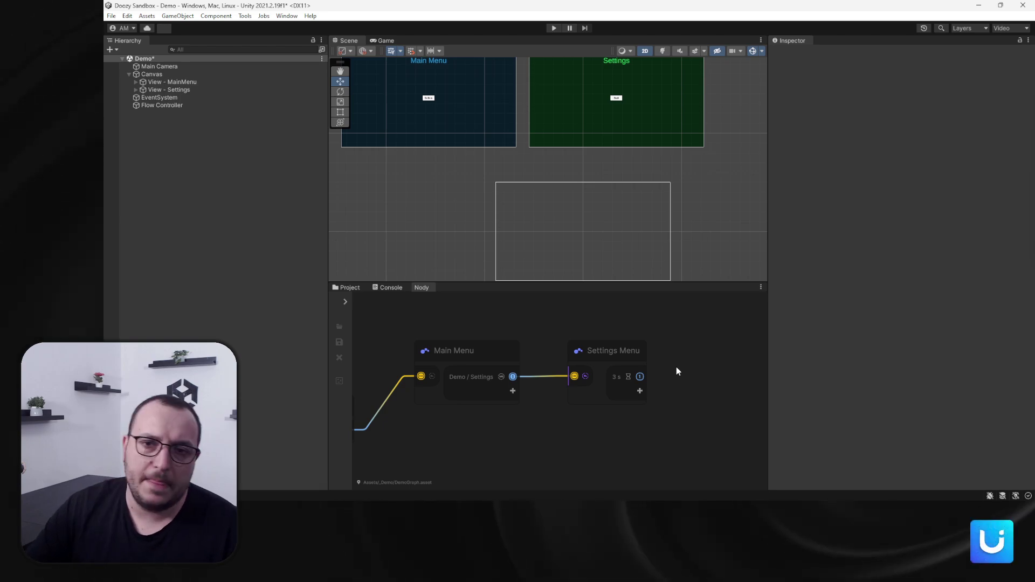
- Duplicate View - Settings and move the copy horizontally beside the original, to a Left value of about 2390
middle_drag(638, 199, 516, 221)
scroll(496, 169, up, 2)
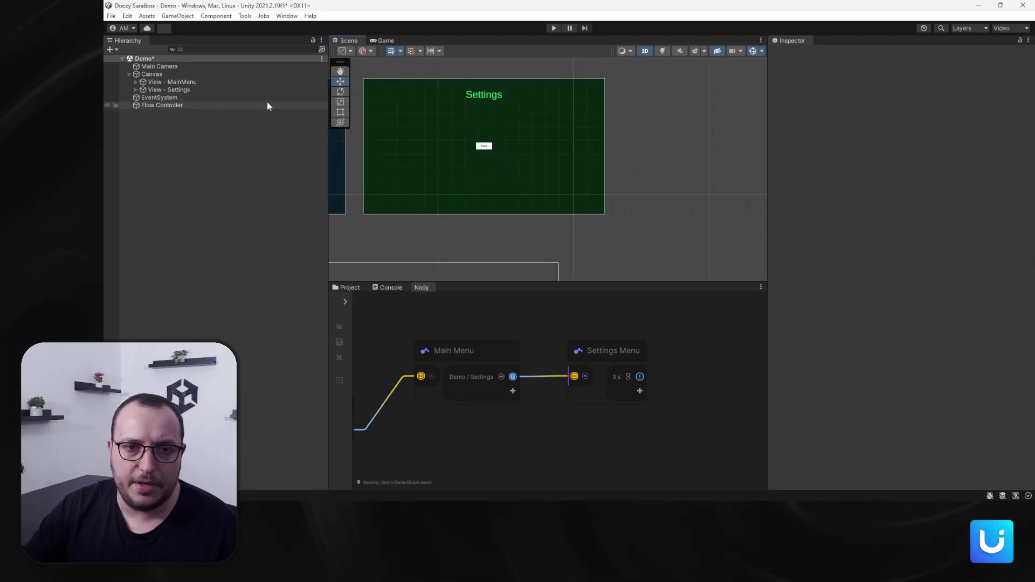
click(202, 90)
key(ctrl+d)
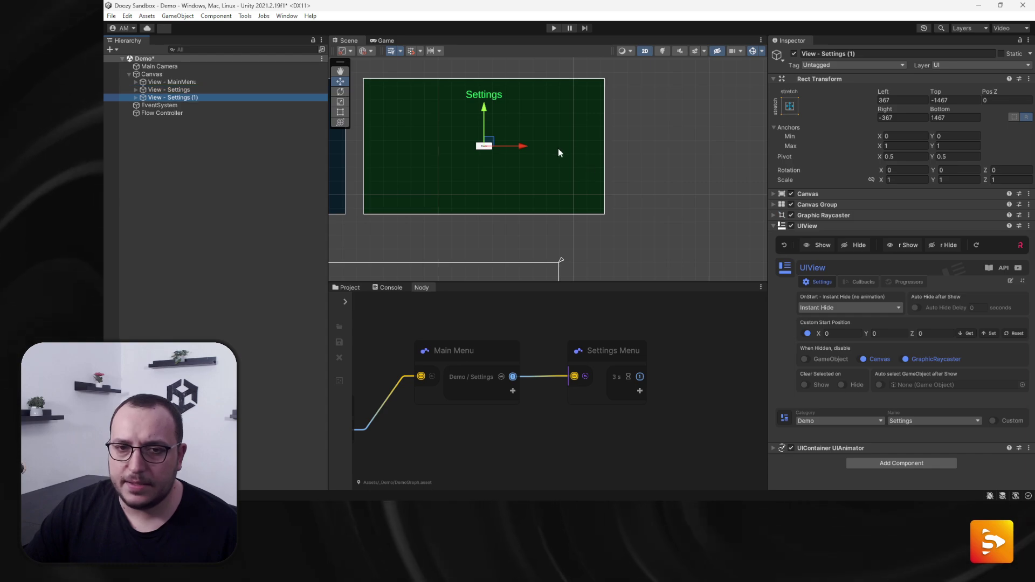
drag(527, 147, 778, 138)
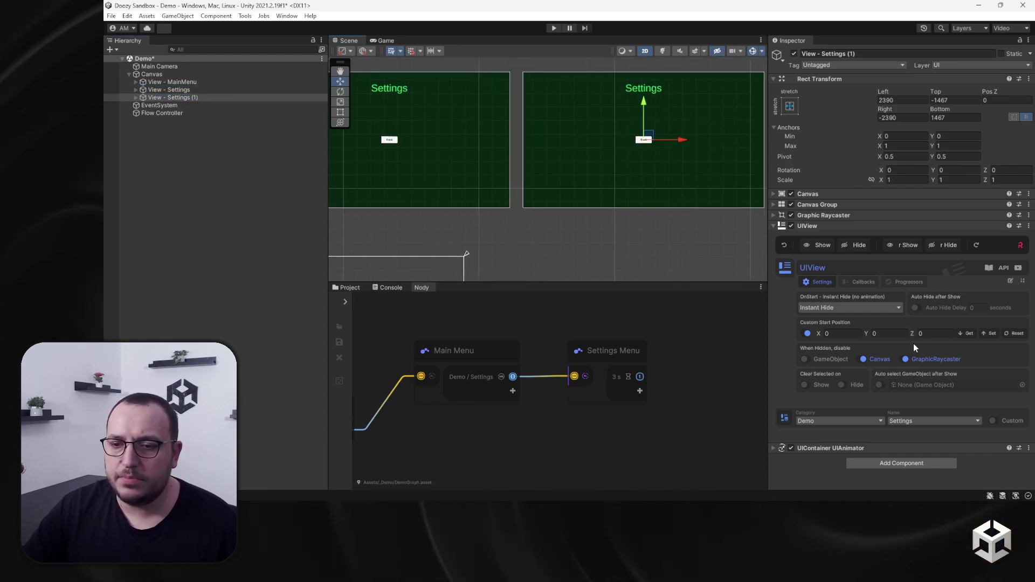
- Add the view name UserProfile to the Demo category and assign it to the duplicated view, renaming the object View - UserProfile
click(784, 418)
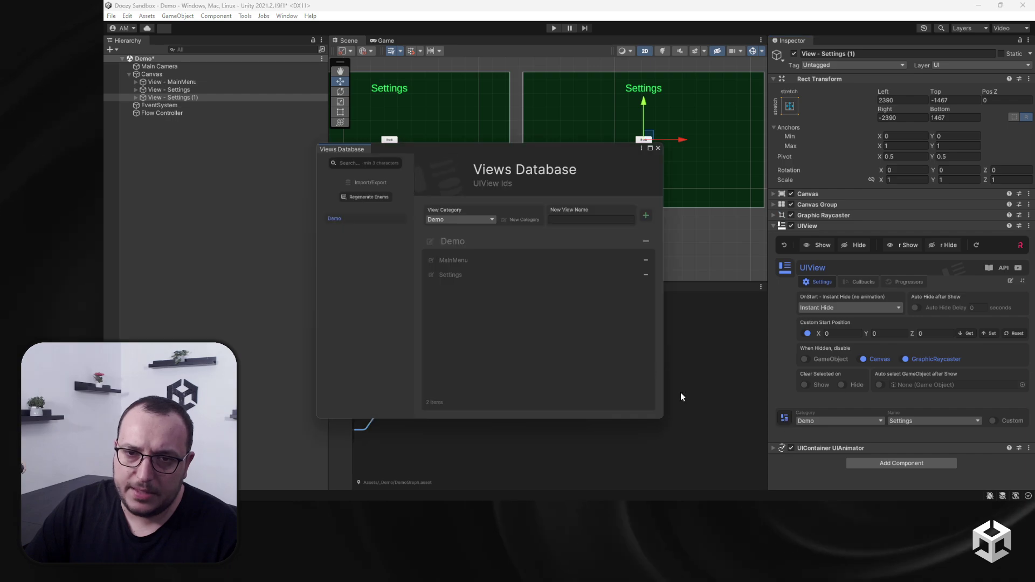
click(594, 219)
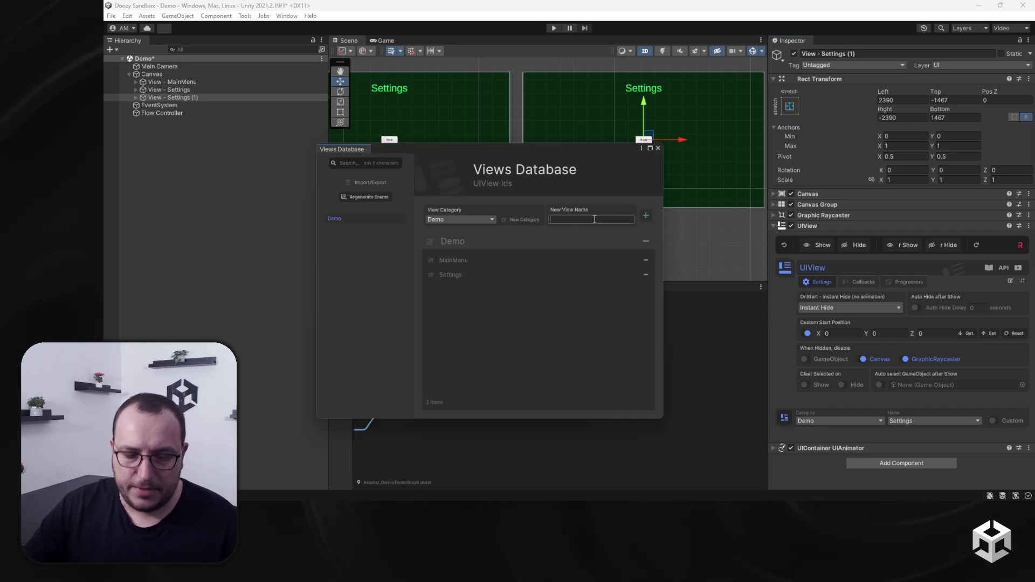
text(UserProfile)
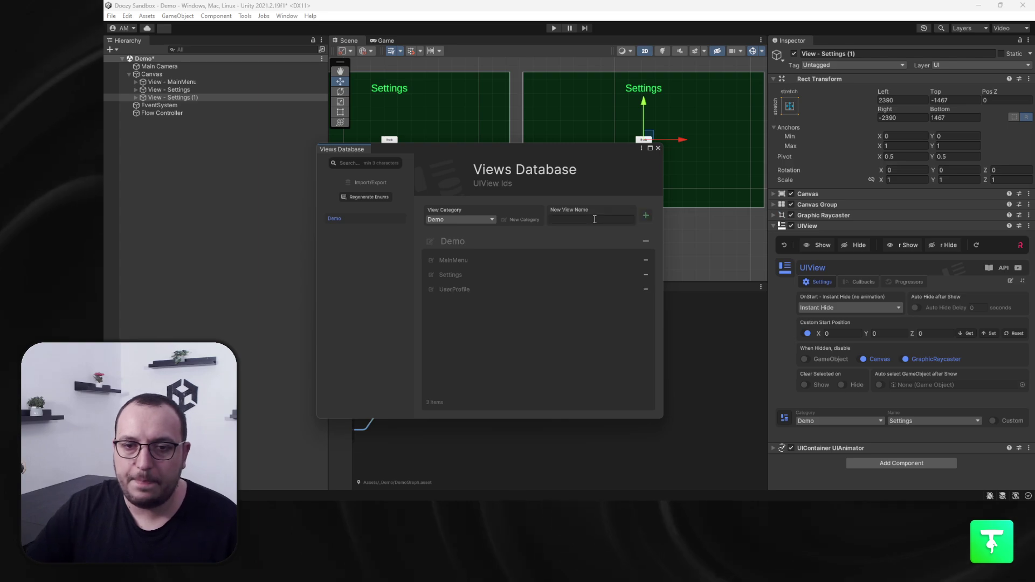
click(901, 419)
click(927, 437)
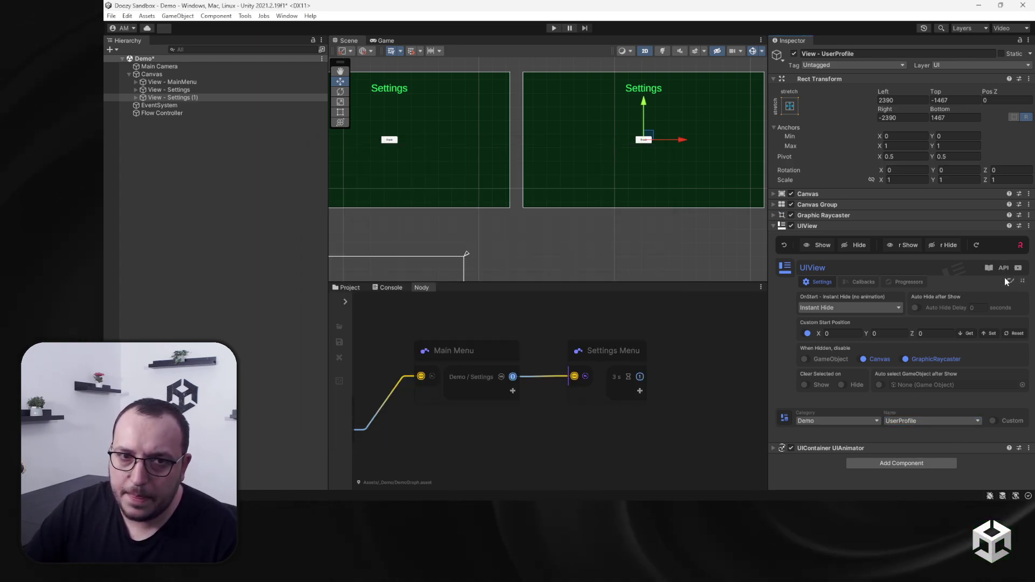
- Replace the Title text inside the Background of View - UserProfile with "User Pr"
scroll(736, 172, up, 5)
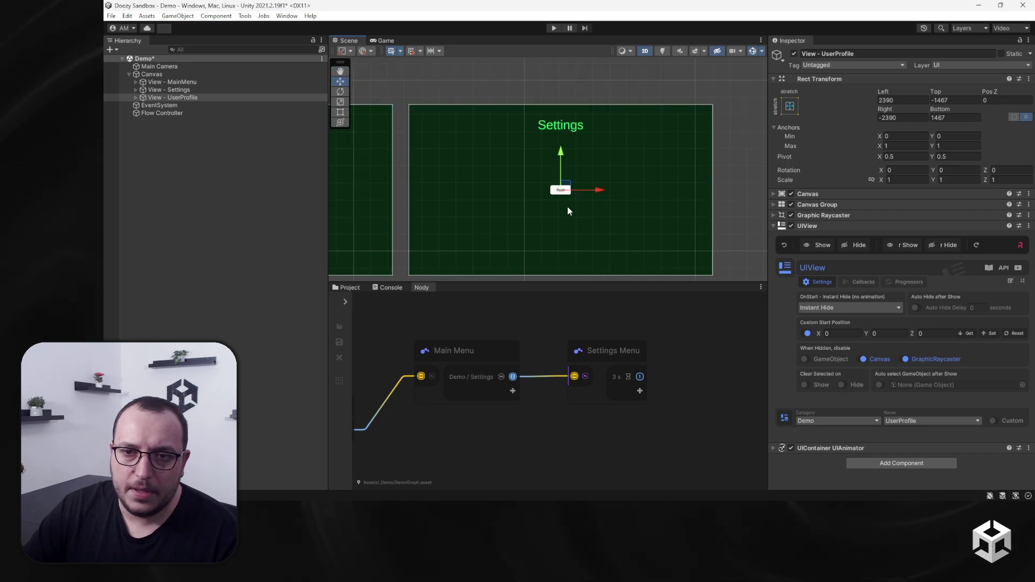
click(135, 98)
click(148, 106)
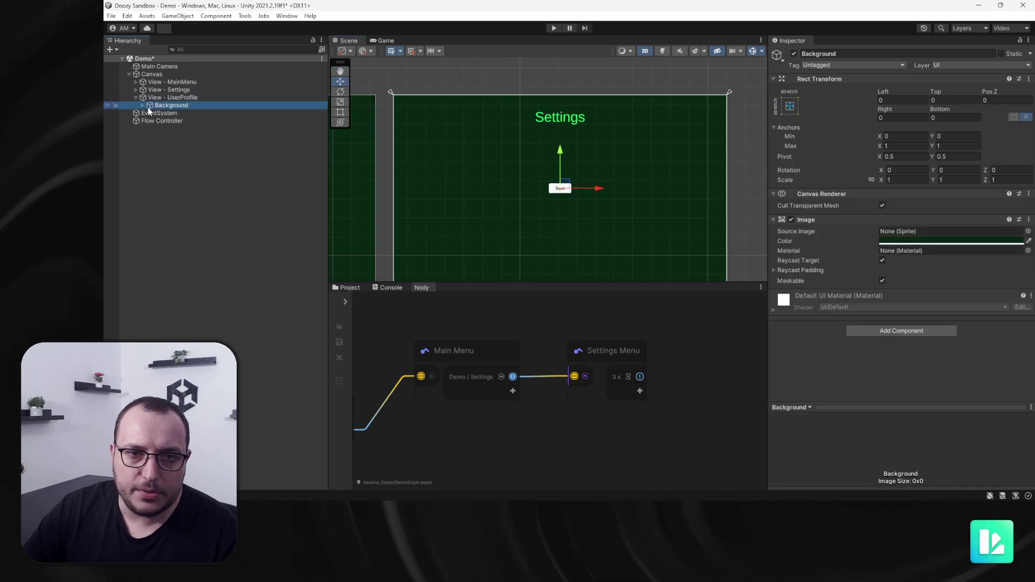
click(160, 113)
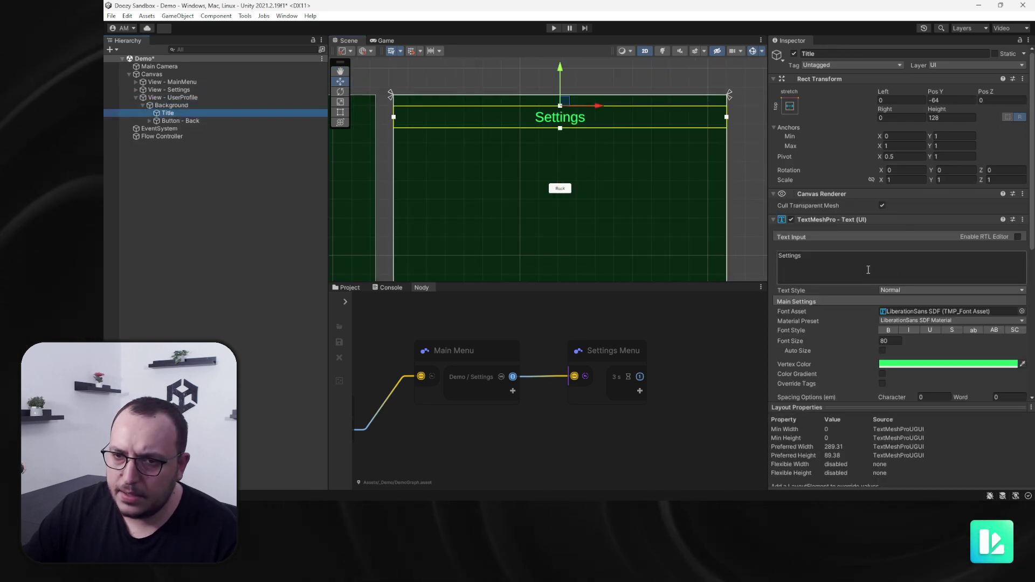
click(868, 269)
key(ctrl+a)
text(User Pr)
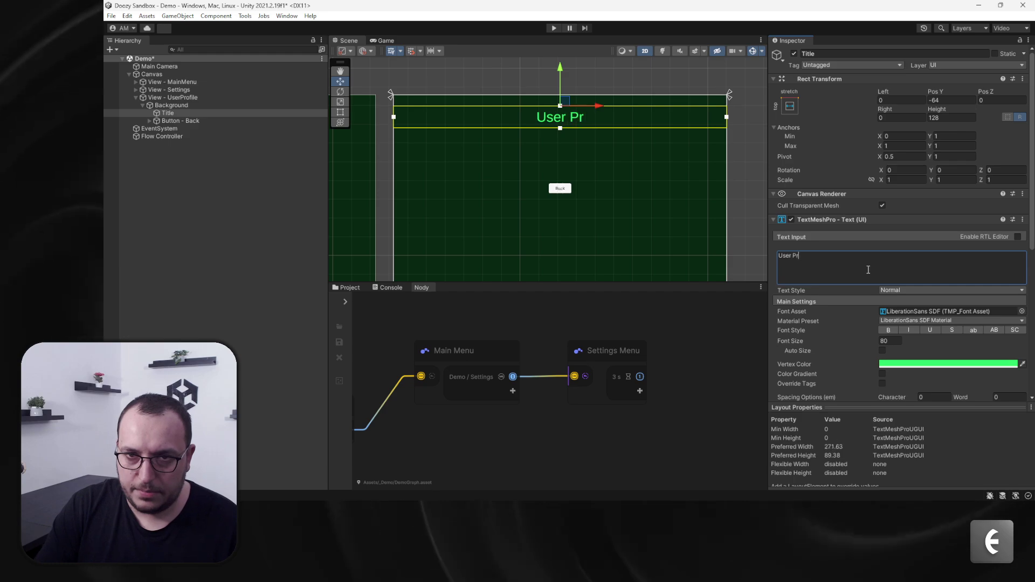
- Complete the title text as "User Profile" and change its vertex color to yellow-green DCFB2C
text(ofile)
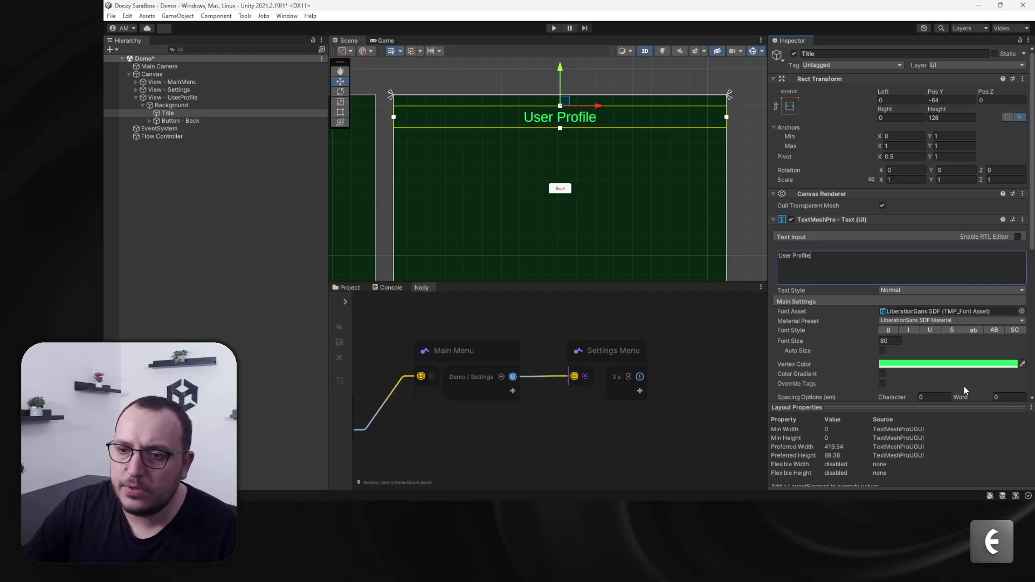
click(924, 369)
click(985, 305)
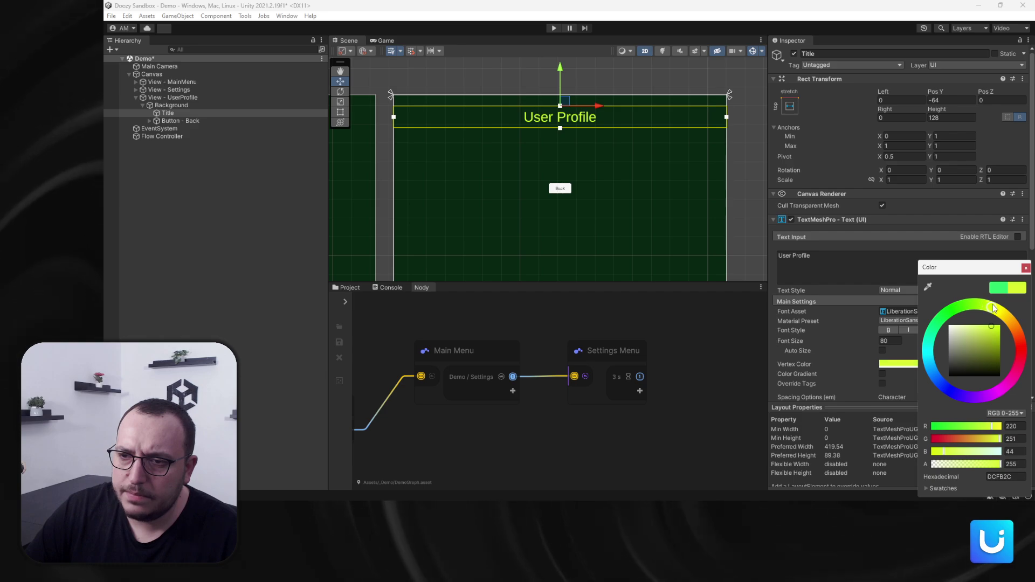
click(1016, 477)
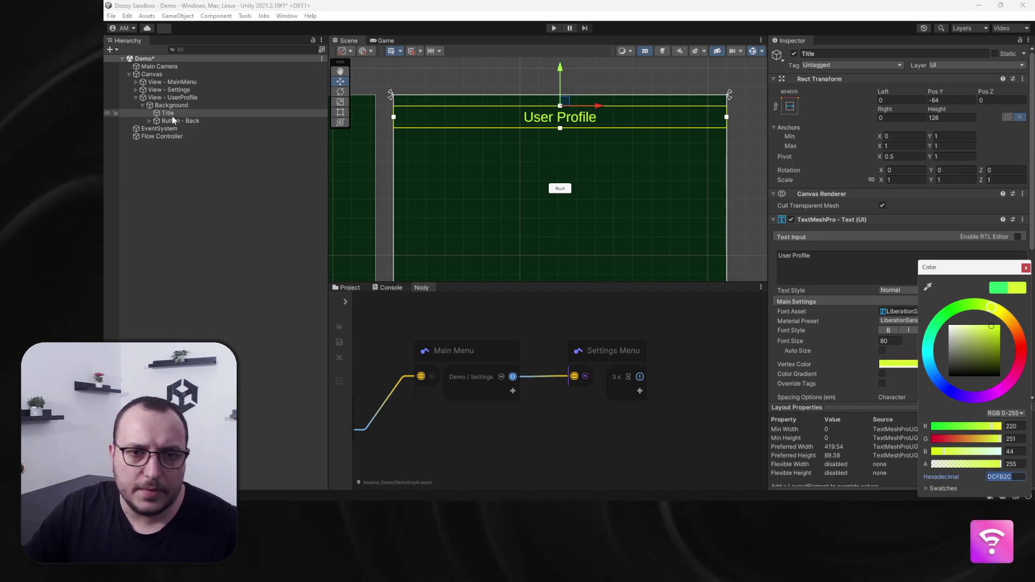
- Recolor the User Profile view's Background image to dark olive 1A1D05
click(160, 107)
click(886, 239)
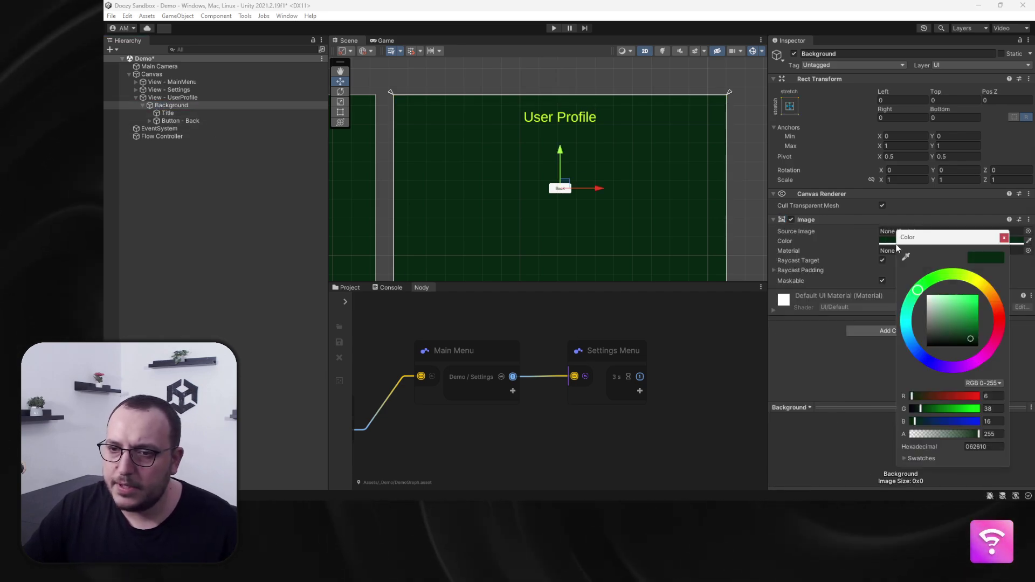
click(959, 447)
click(969, 277)
drag(974, 297, 971, 344)
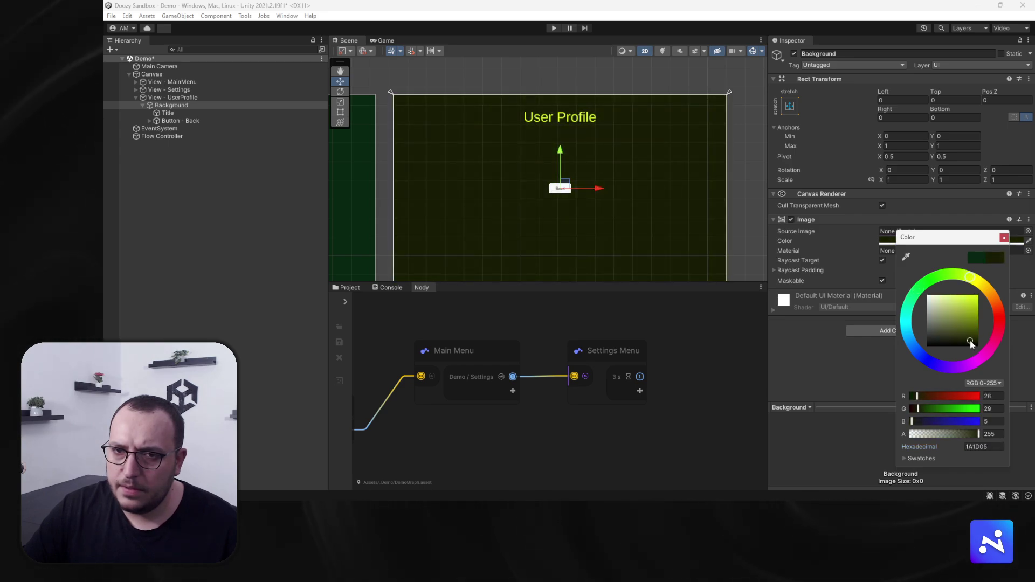
click(1004, 238)
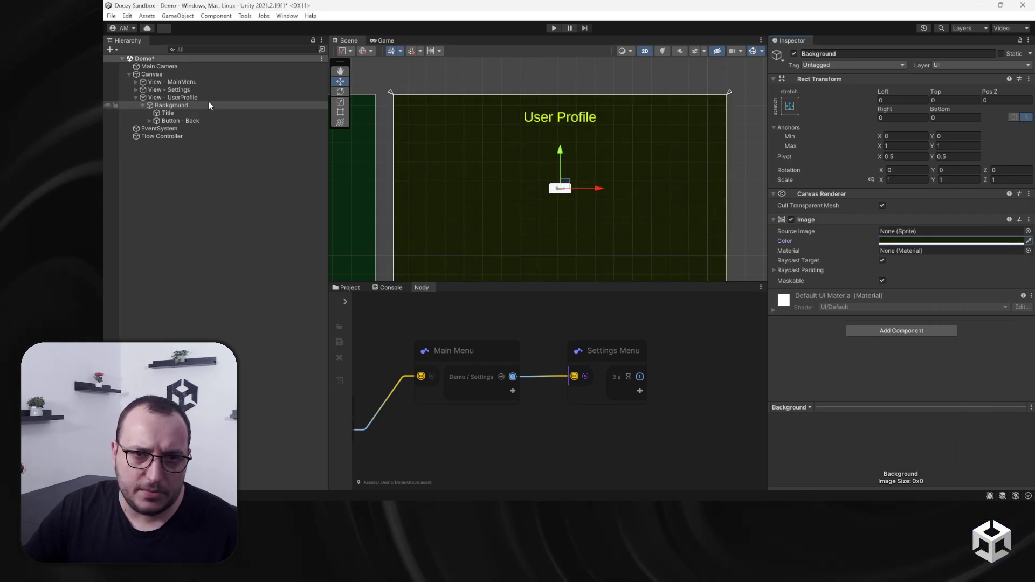
- Duplicate the Settings view's Button - Back and move the copy below the original to about Pos Y -87
click(144, 106)
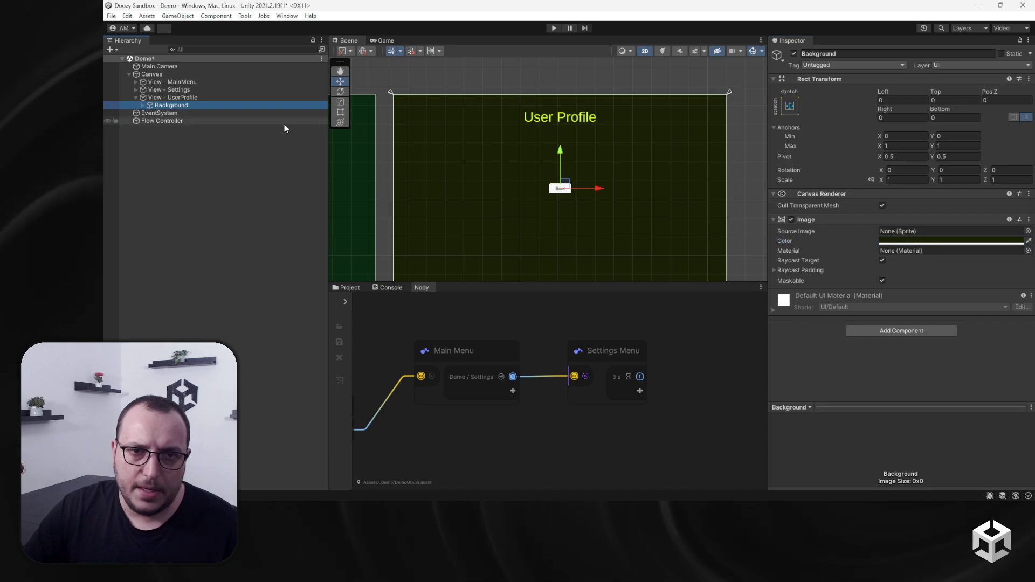
scroll(536, 199, down, 6)
middle_drag(483, 213, 624, 217)
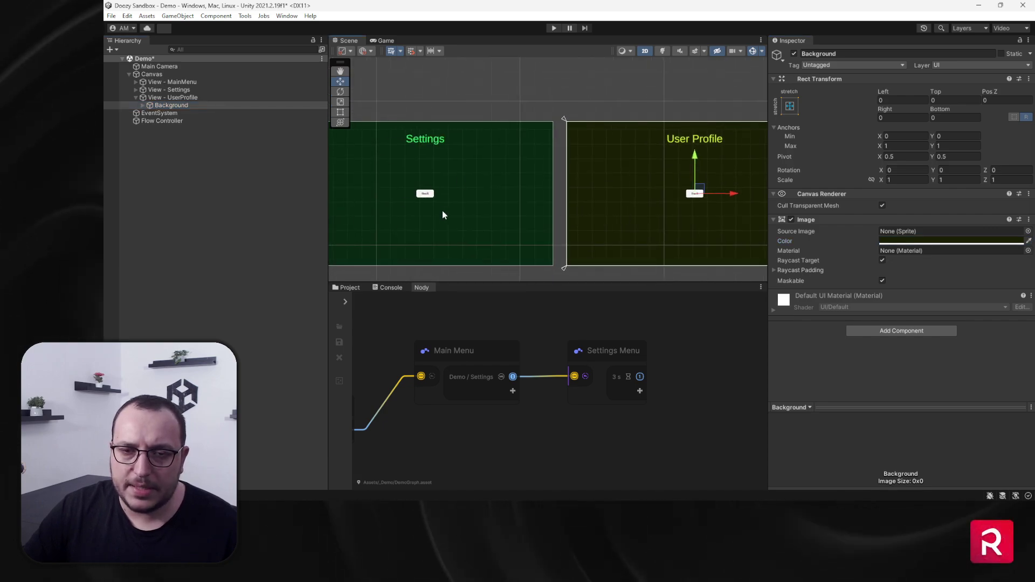
click(136, 98)
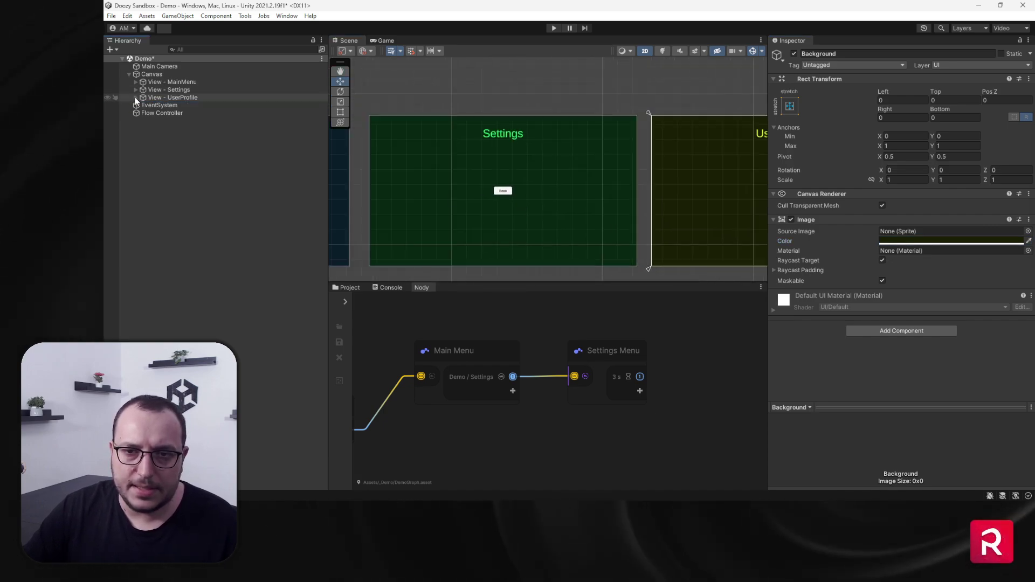
click(146, 90)
key(alt+Right)
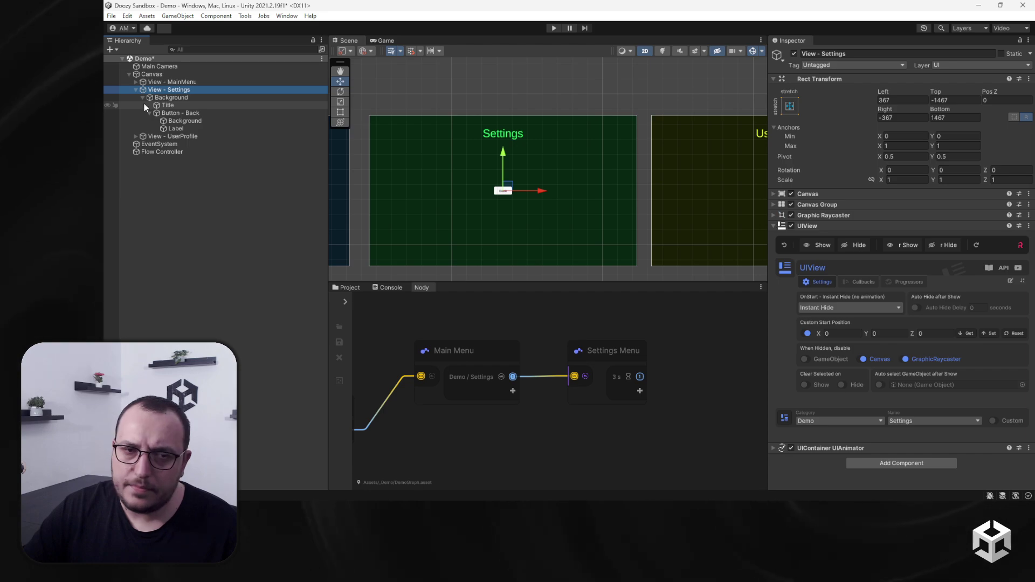
click(157, 113)
click(150, 113)
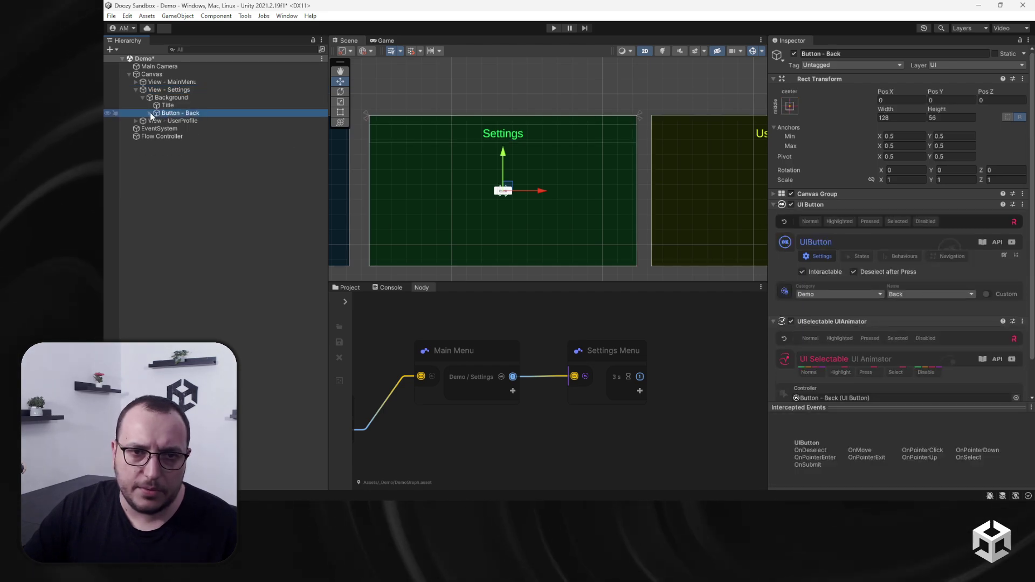
key(ctrl+d)
drag(504, 157, 505, 169)
scroll(498, 213, up, 6)
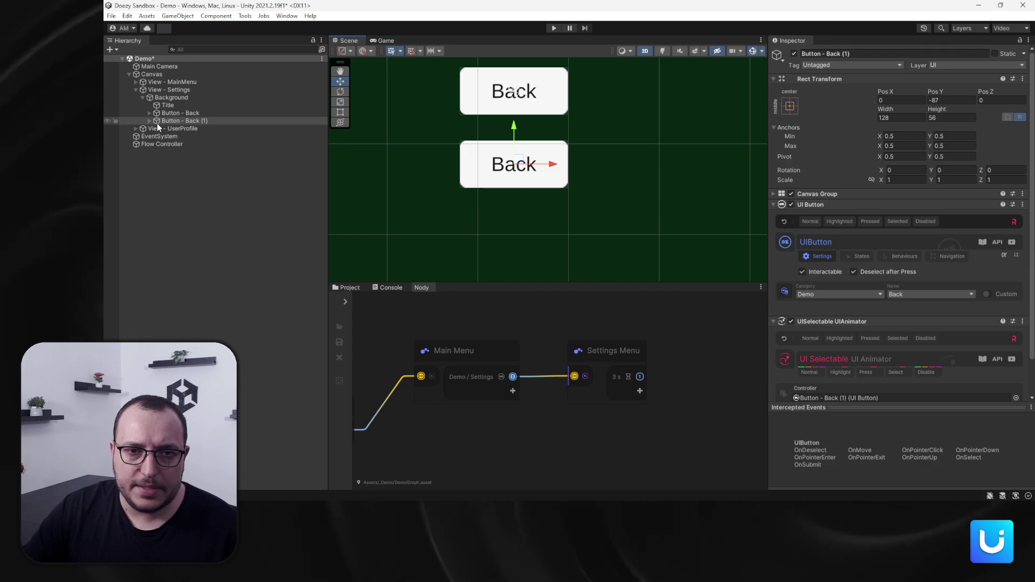
- Add a new button name "UserProfile" to the Demo category of the Buttons Database
click(785, 291)
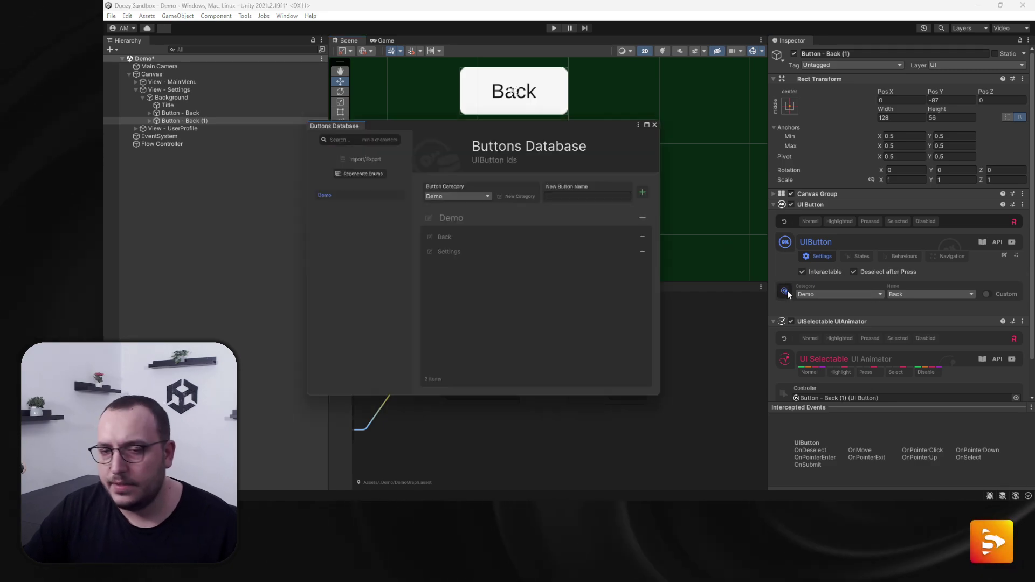
text(Us)
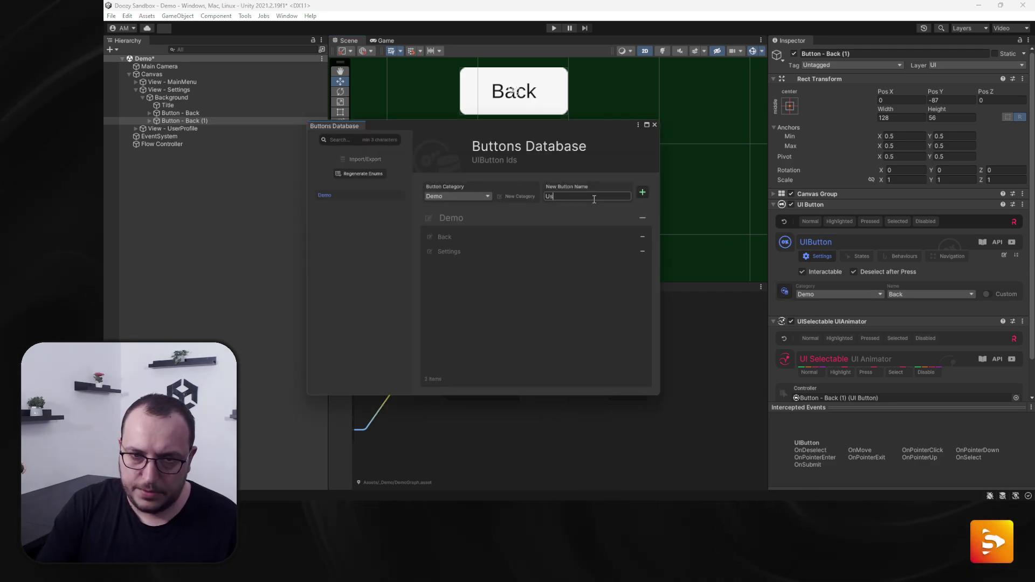
text(erProfile)
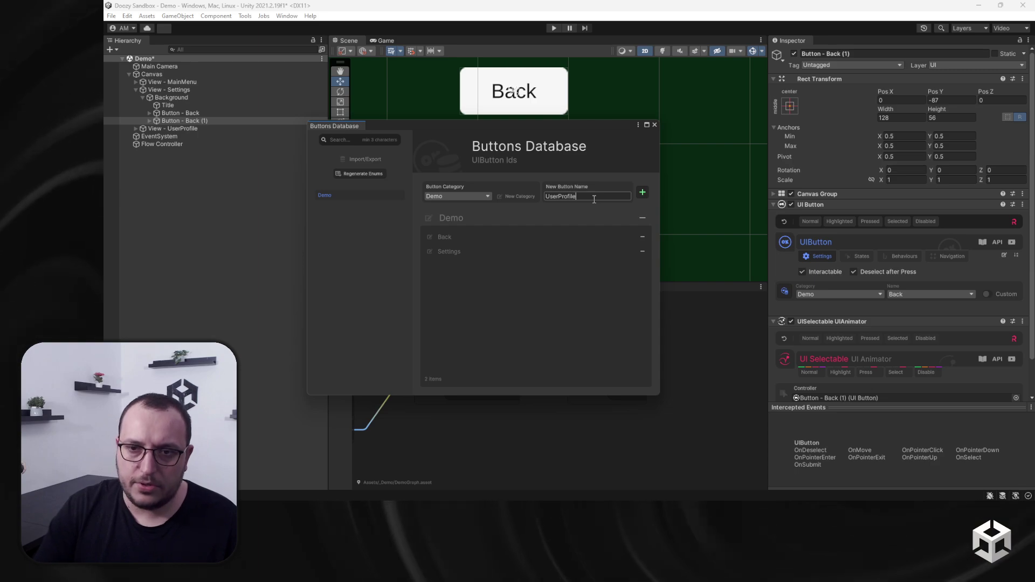
key(Return)
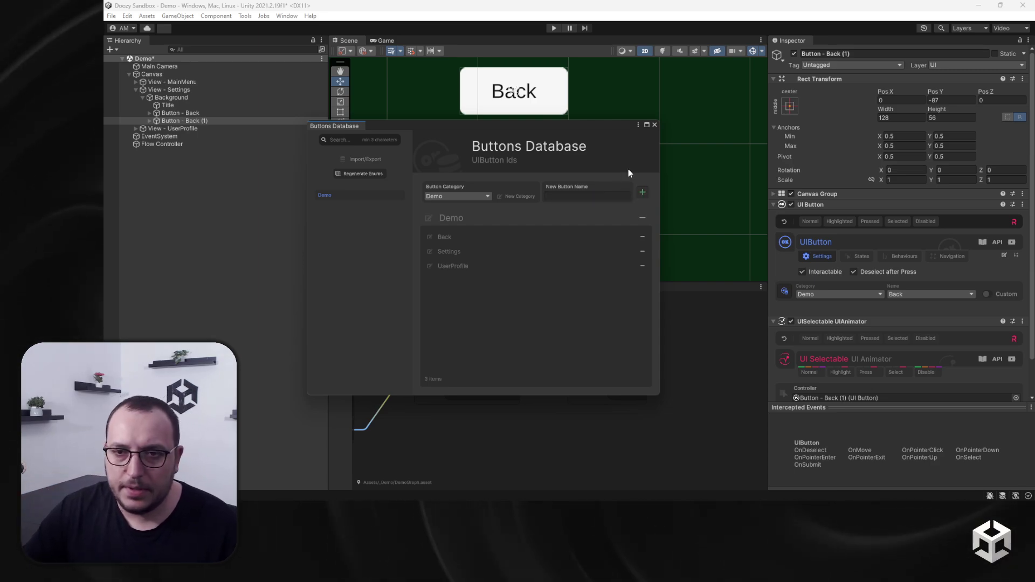
click(654, 125)
- Assign the Demo / UserProfile ID to the duplicated button and rename its object Button - UserProfile
click(831, 295)
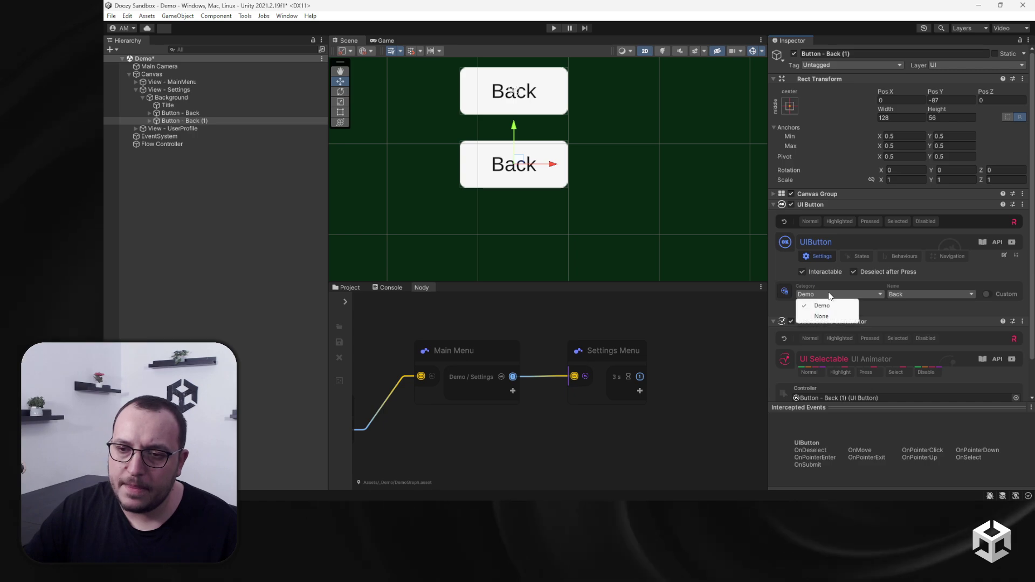
click(830, 306)
click(916, 295)
click(889, 326)
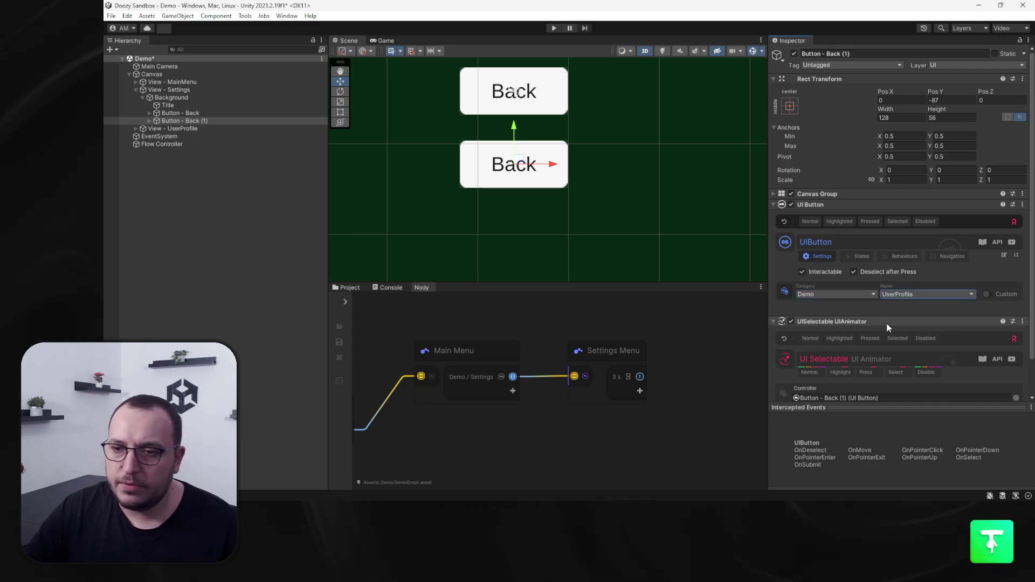
- Change the label text of Button - UserProfile to "Profile"
click(148, 121)
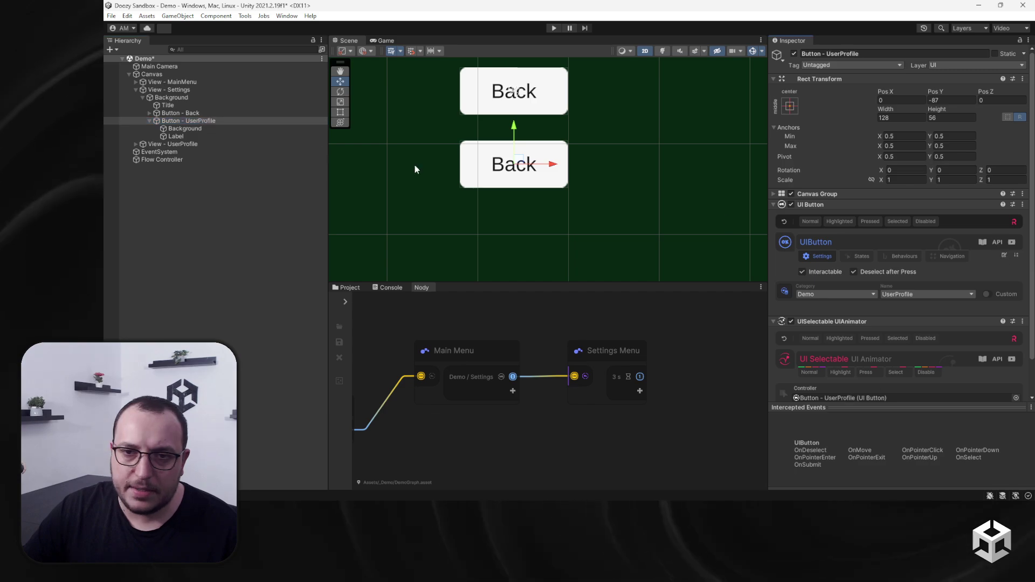
click(199, 136)
click(818, 267)
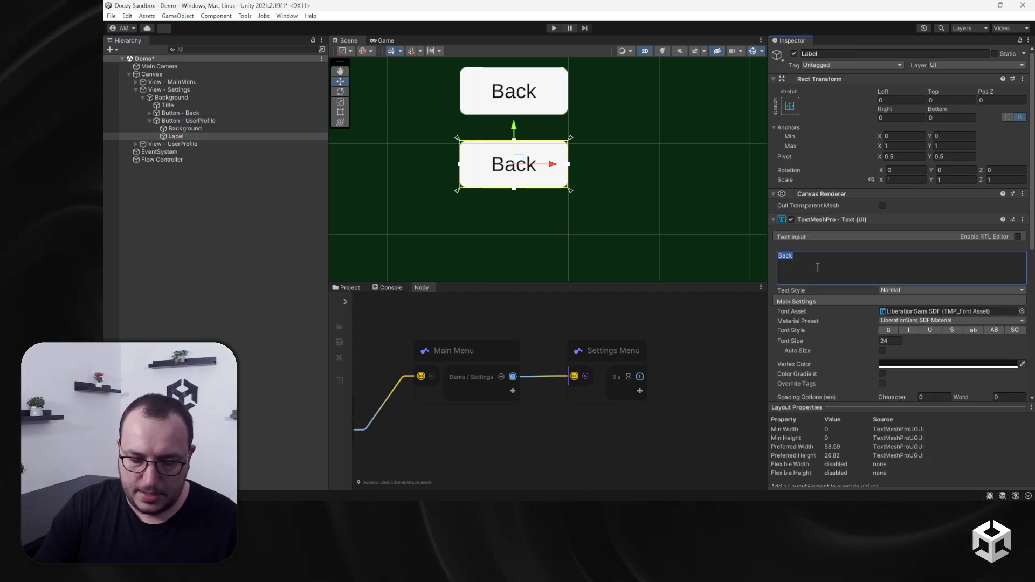
text(Profile)
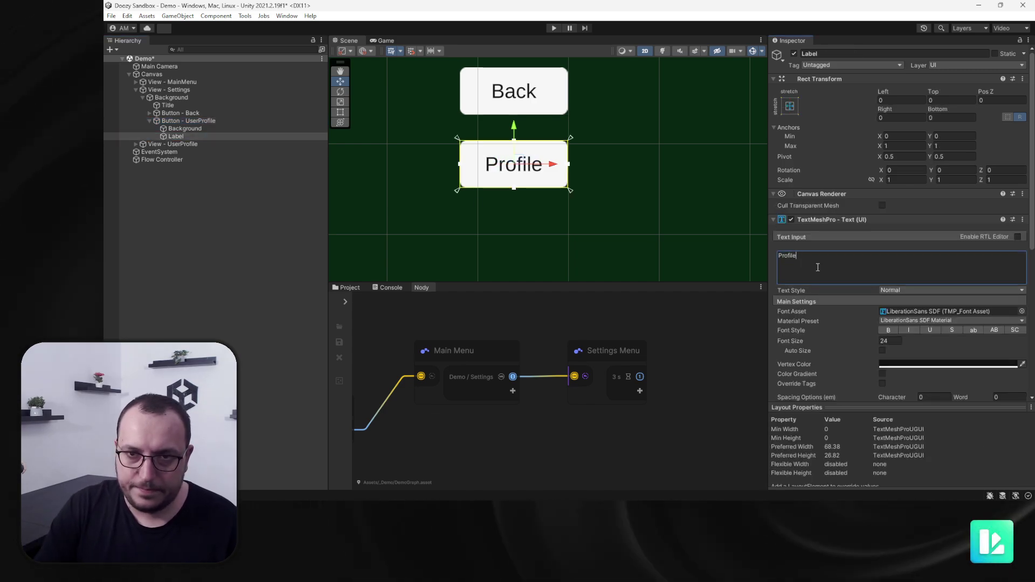
click(149, 121)
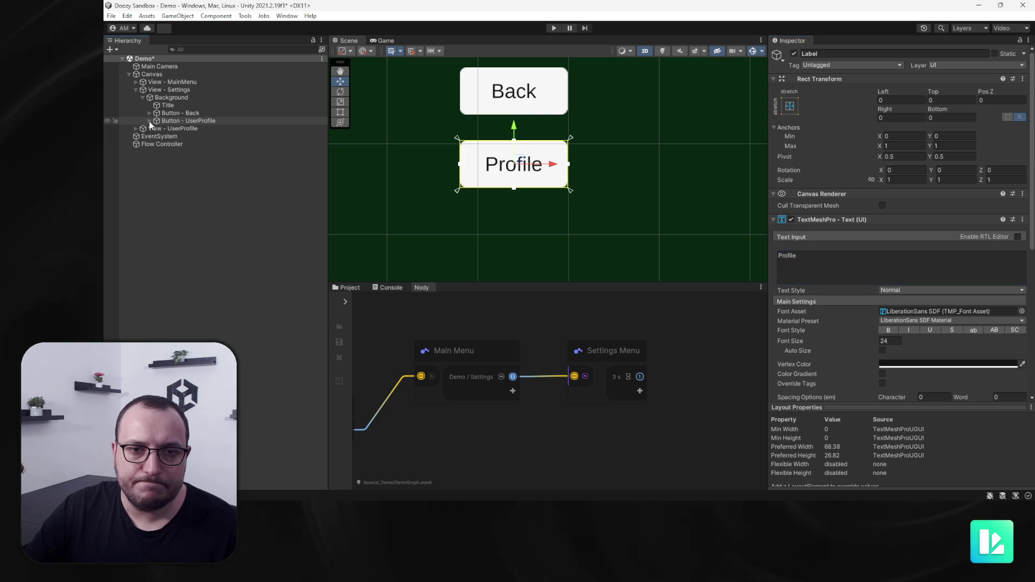
- Enlarge the Nody graph area and frame the Main Menu, Settings and User Profile views together in the scene
mouse_move(428, 292)
mouse_down()
mouse_move(470, 219)
mouse_move(453, 280)
mouse_move(412, 290)
mouse_up()
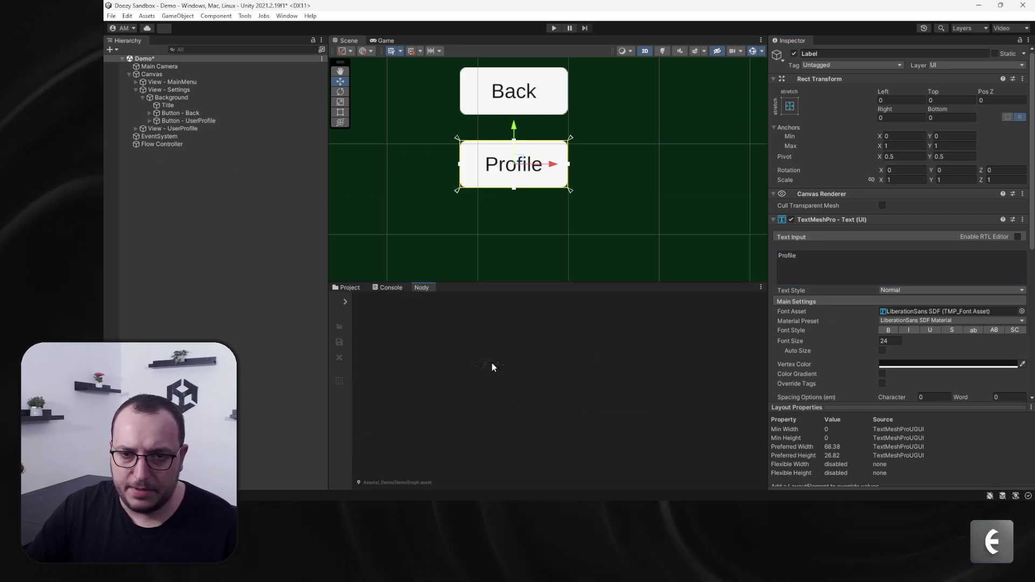
middle_drag(567, 344, 560, 403)
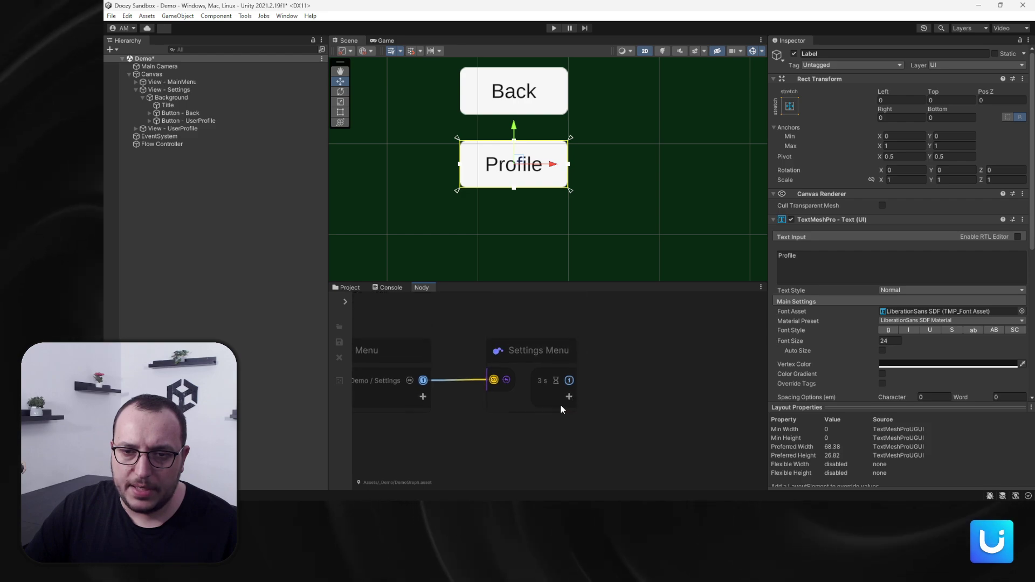
click(623, 351)
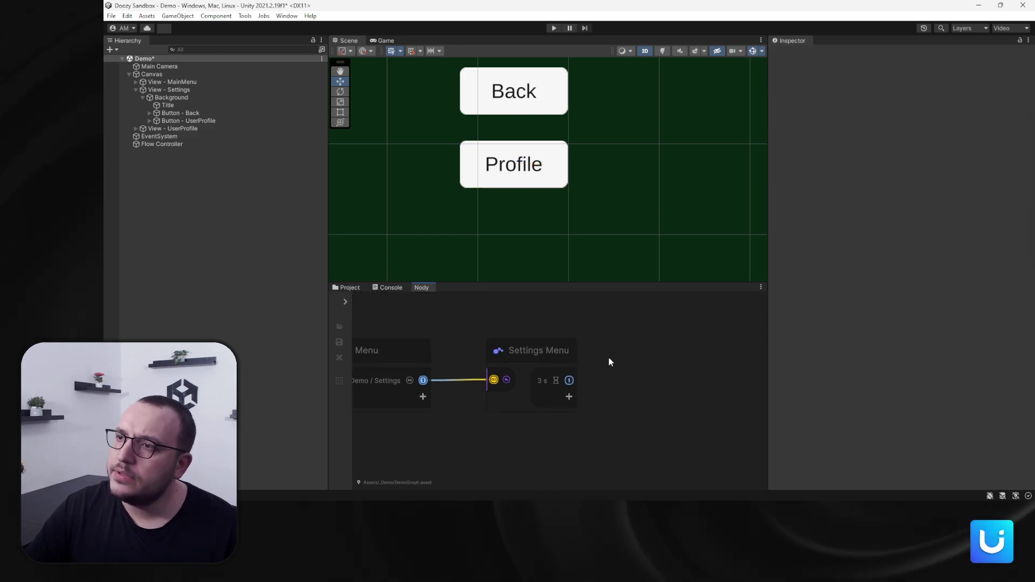
drag(536, 282, 537, 230)
scroll(574, 176, down, 5)
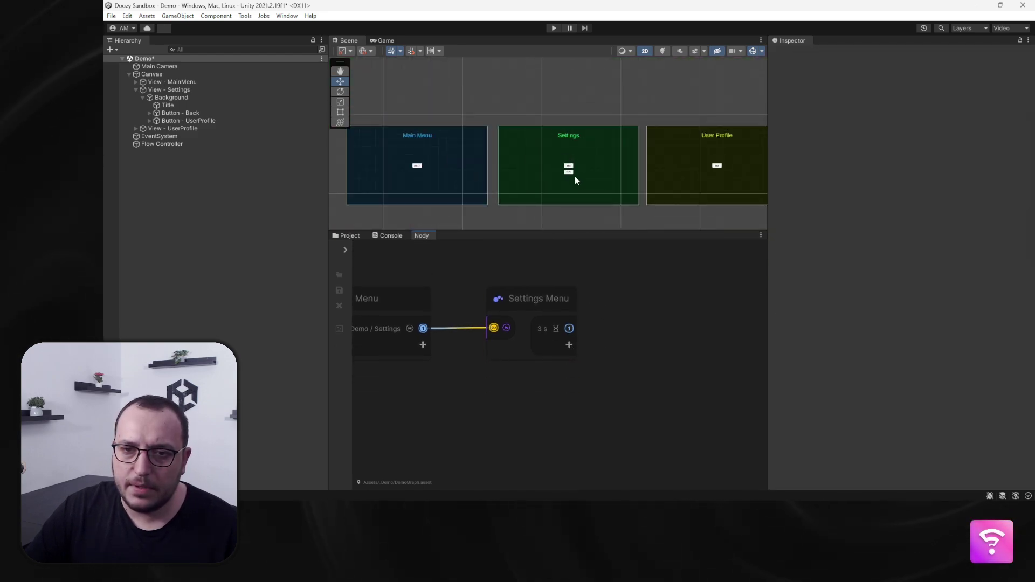
middle_drag(574, 176, 533, 106)
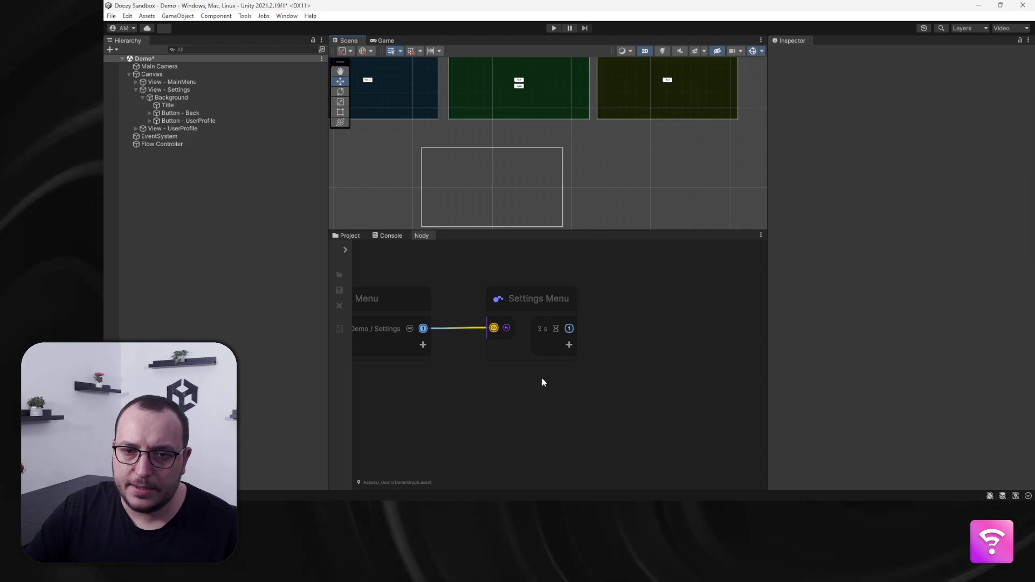
- Create a new UI node in the Nody graph and place it to the right of the Settings Menu node
scroll(544, 383, up, 3)
scroll(587, 357, down, 1)
middle_drag(600, 353, 564, 387)
key(space)
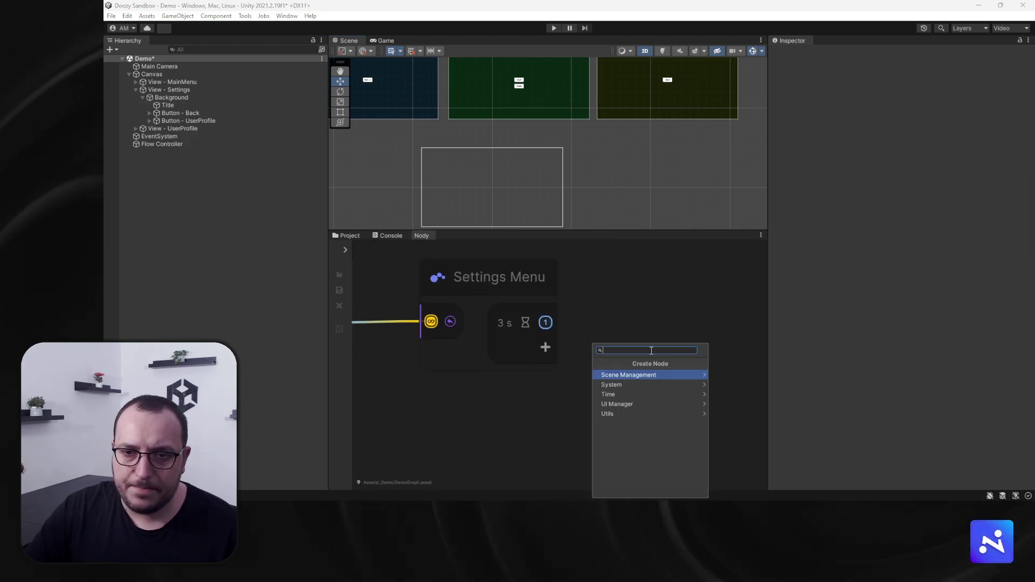
text(ui)
key(Return)
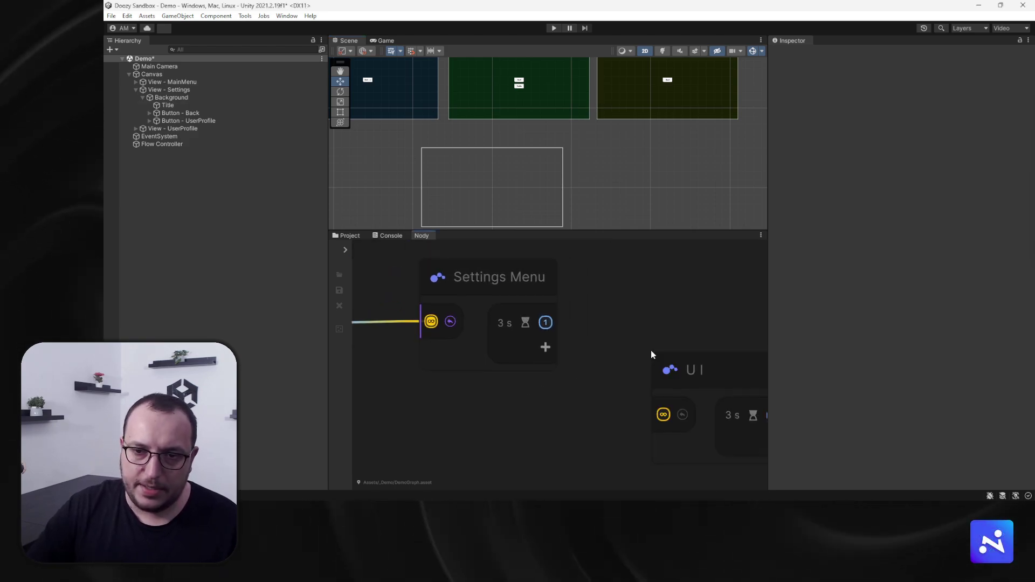
drag(680, 357, 649, 279)
scroll(628, 309, down, 1)
middle_drag(628, 309, 566, 331)
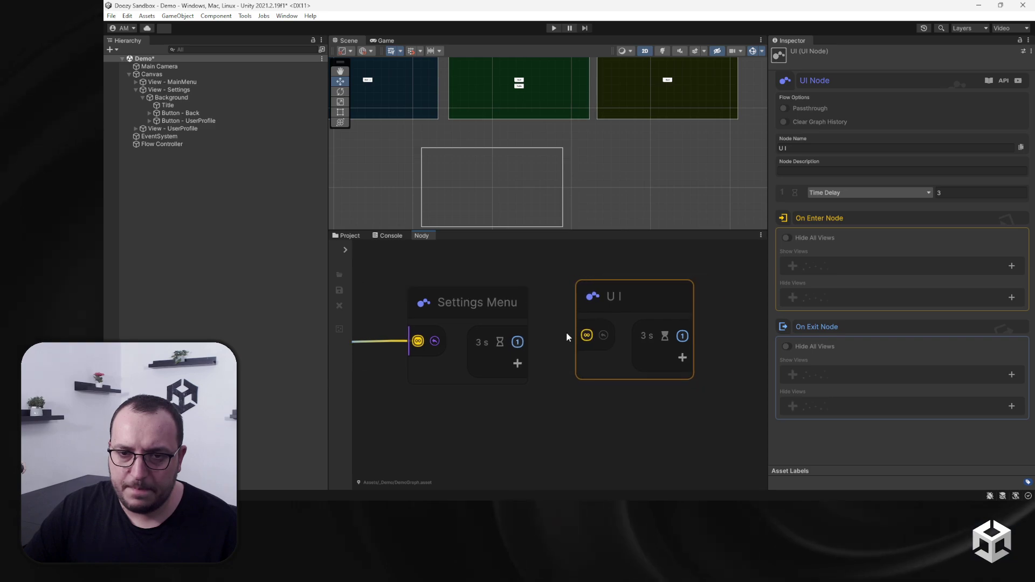
- Change the Settings Menu node's output trigger to UI Button with category Demo and name UserProfile
click(507, 325)
click(825, 194)
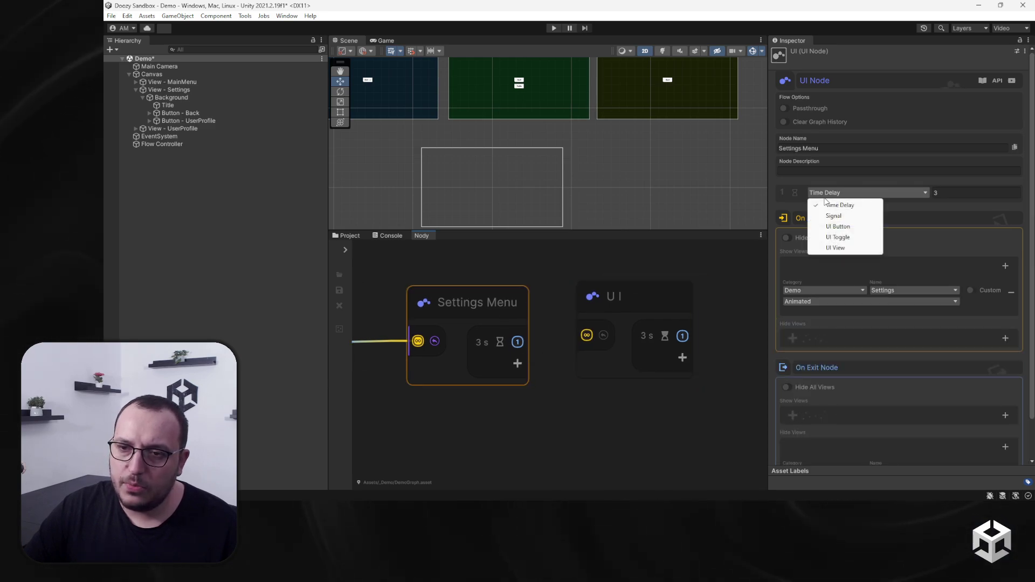
click(854, 227)
click(841, 211)
click(822, 232)
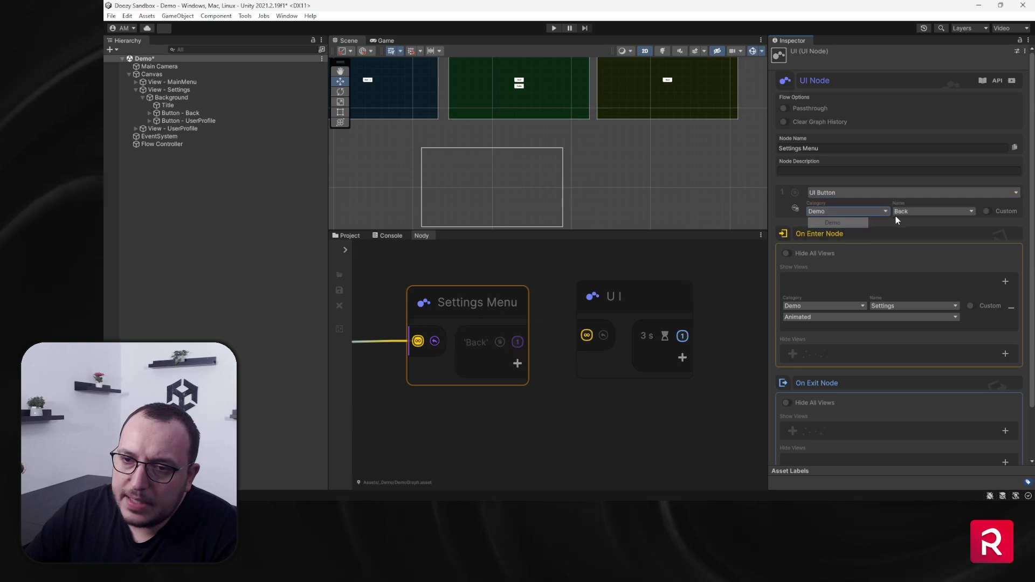
click(916, 211)
click(924, 244)
- Connect the Settings Menu node's Demo / UserProfile output to the new UI node's input and line the nodes up
drag(654, 303, 687, 283)
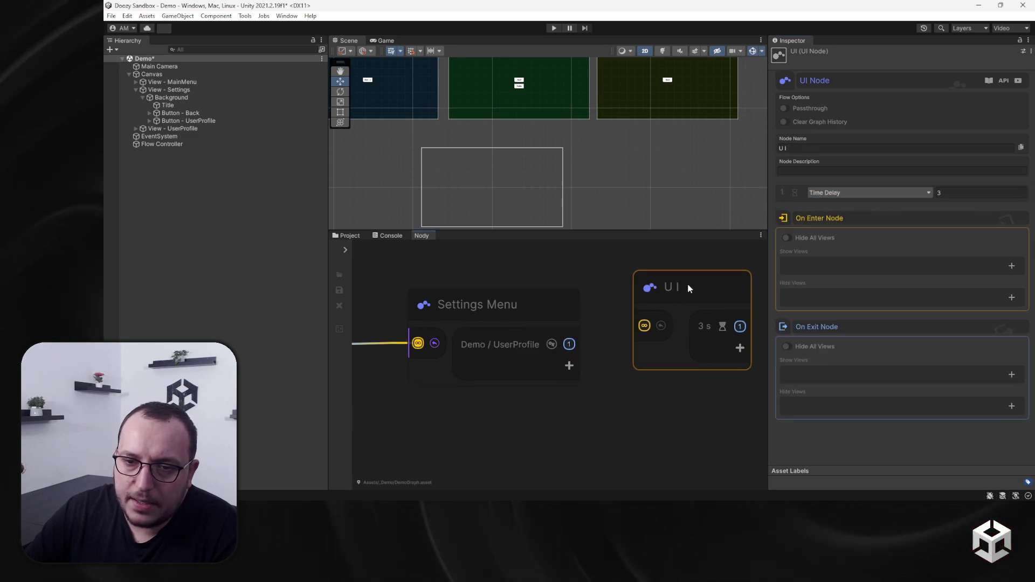
drag(569, 354, 626, 331)
middle_drag(685, 443, 567, 413)
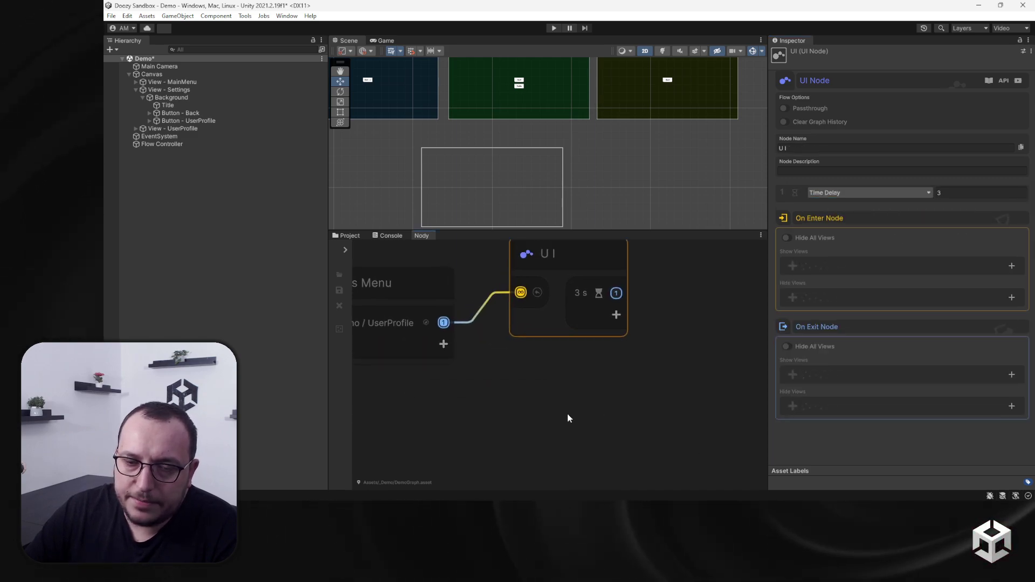
drag(566, 278, 580, 306)
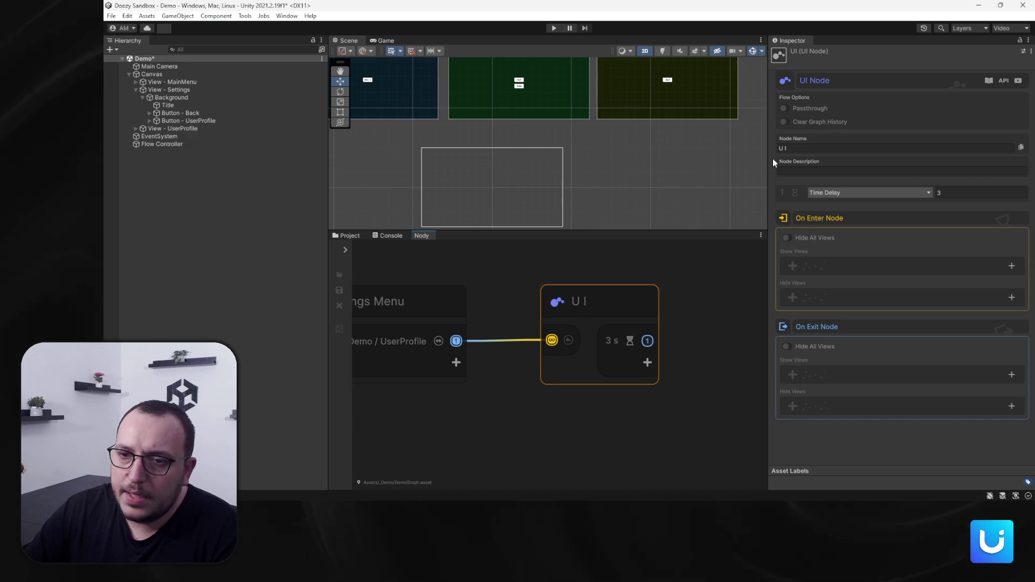
- Rename the new UI node connected to the Settings Menu node as User Profile Menu
click(793, 148)
text(User)
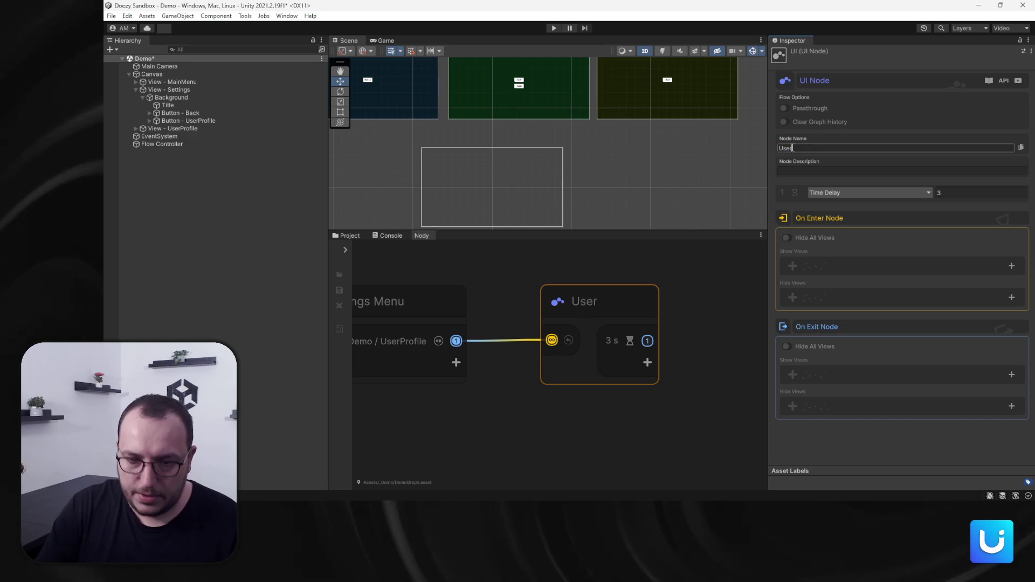
text( Profile)
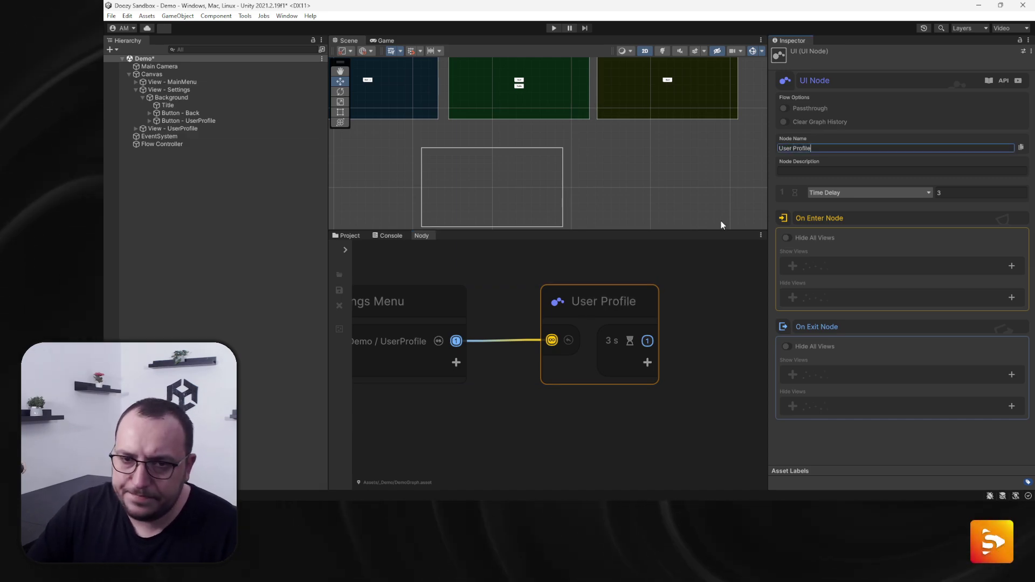
text( Menu)
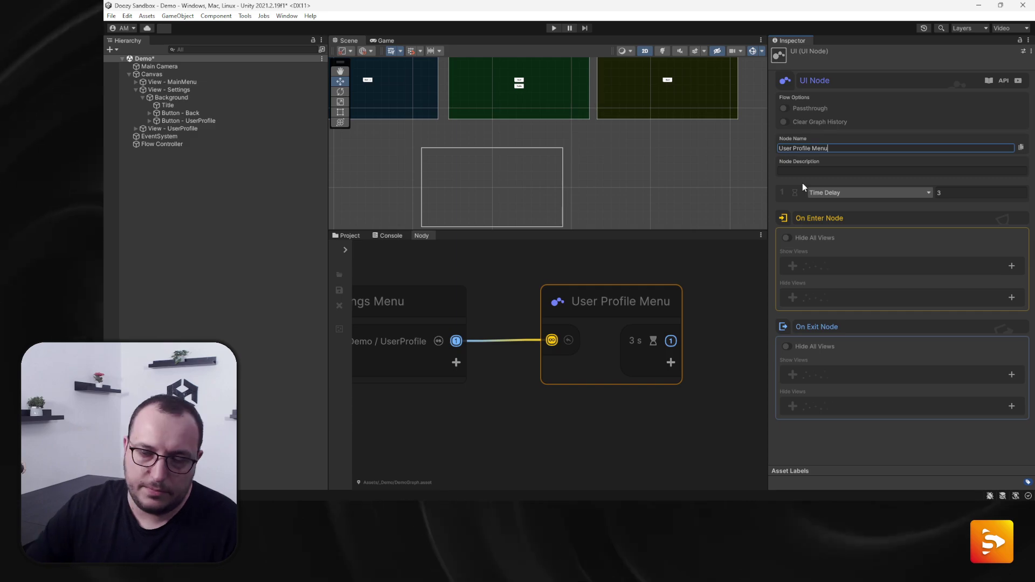
click(588, 367)
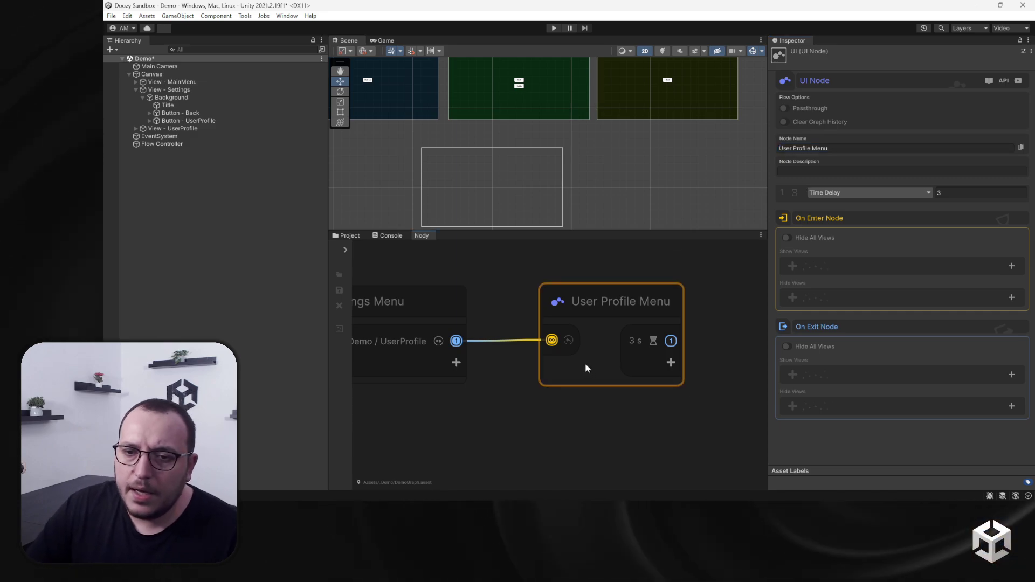
- Make the User Profile Menu node show the view with category Demo and name UserProfile on enter
click(1011, 266)
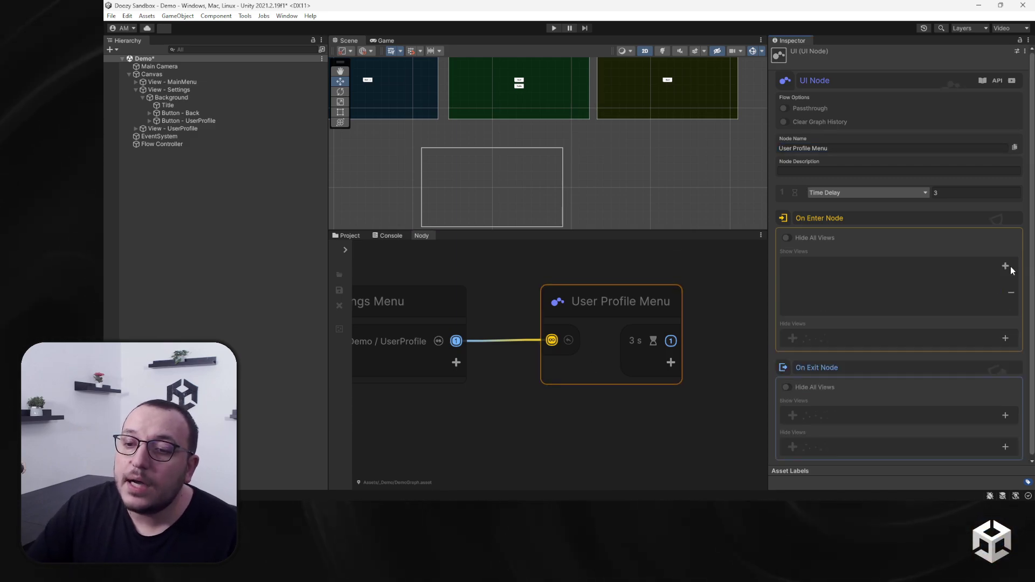
click(973, 290)
click(822, 290)
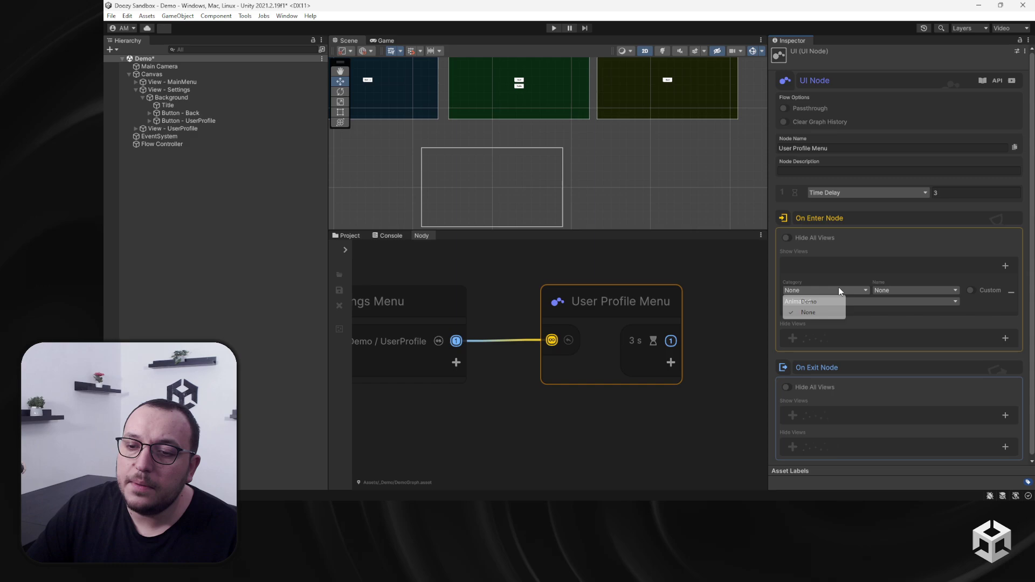
click(812, 300)
click(911, 291)
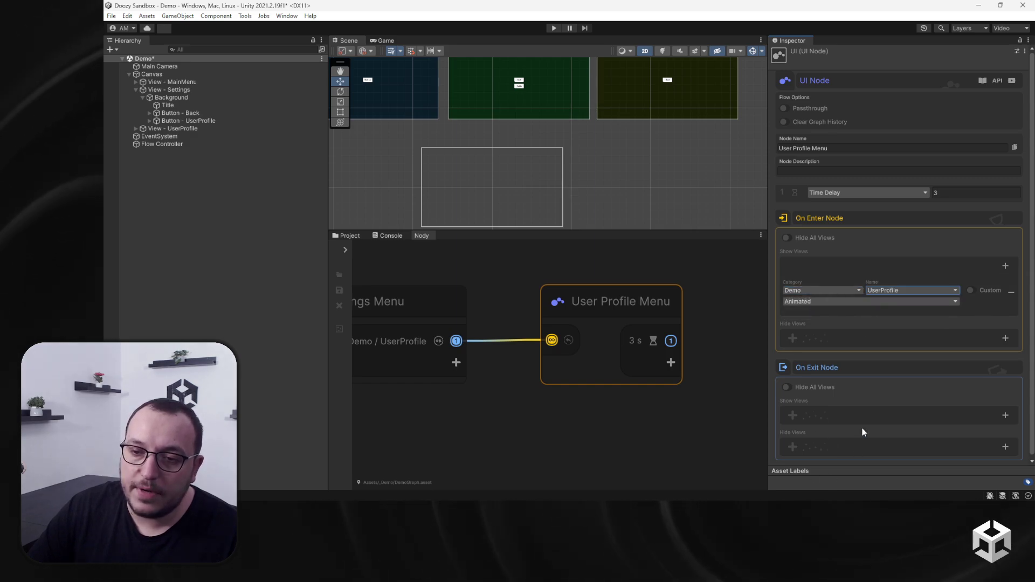
- Make the User Profile Menu node hide the view with category Demo and name UserProfile on exit
click(1005, 448)
scroll(900, 435, down, 2)
click(825, 428)
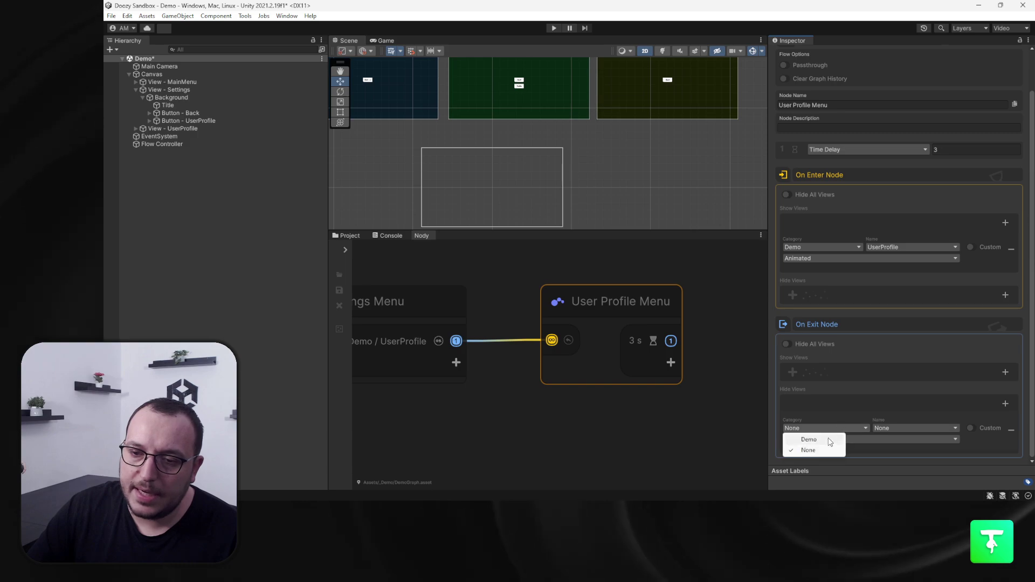
click(809, 439)
click(911, 428)
click(887, 458)
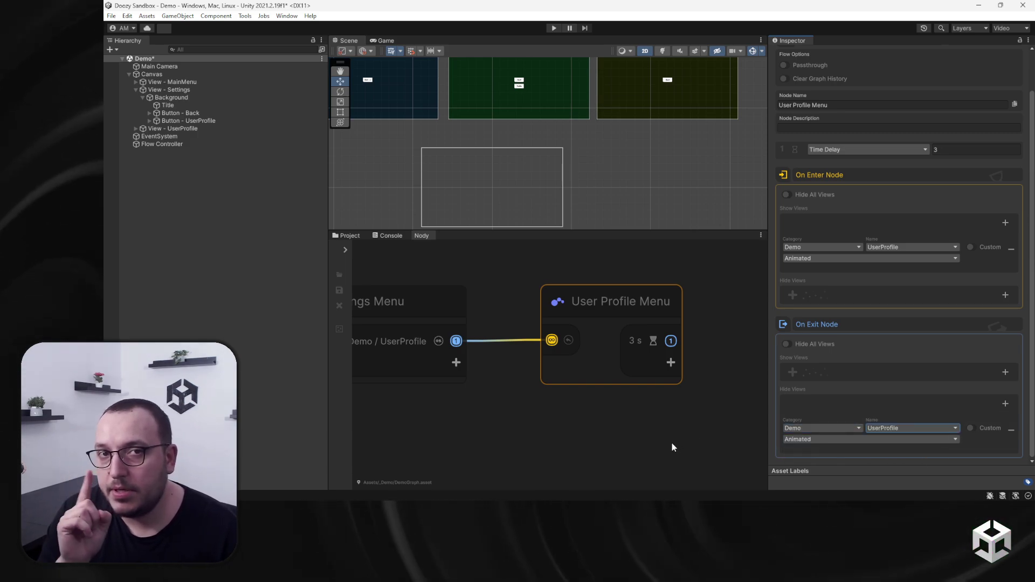
- Enable back navigation on the User Profile Menu node's input port
scroll(561, 359, up, 5)
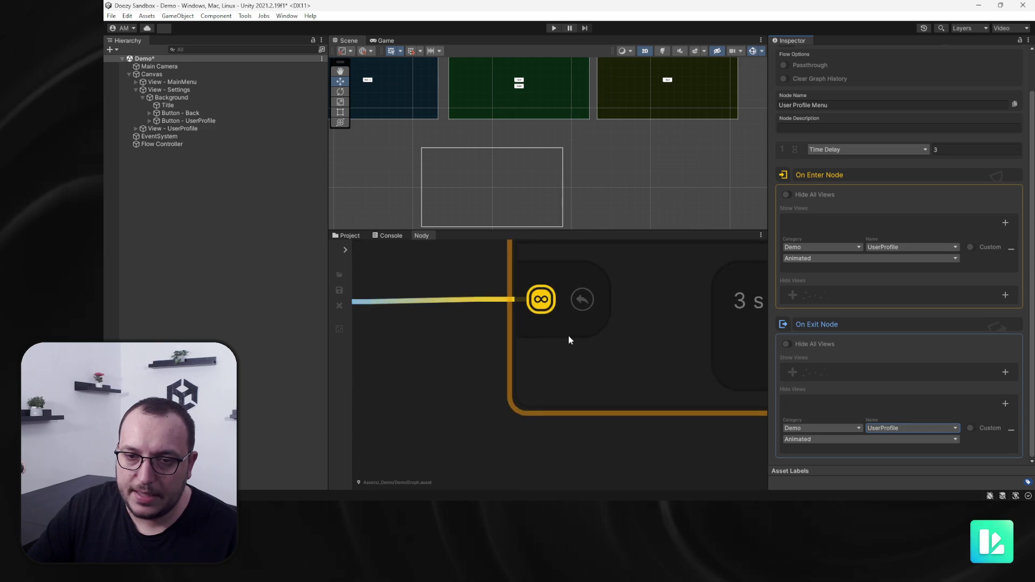
click(585, 309)
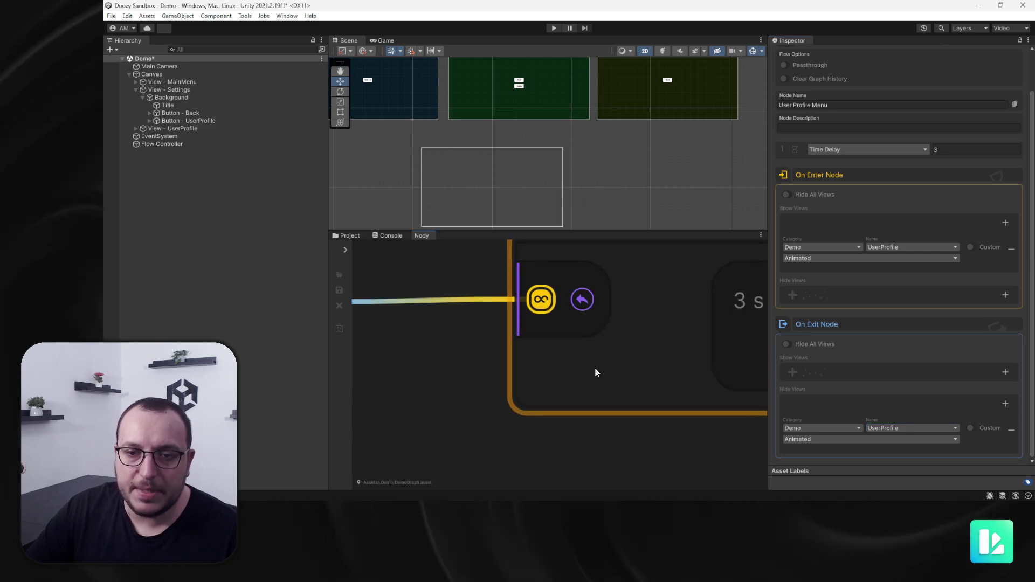
scroll(595, 370, down, 8)
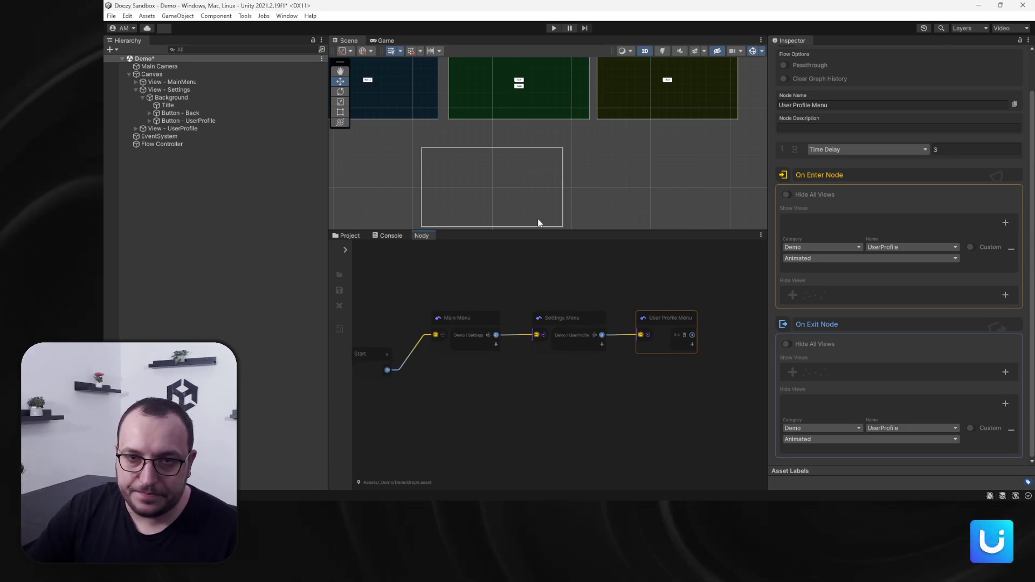
- Run the scene and test going from Main Menu through Settings to User Profile and back to Main Menu
click(556, 28)
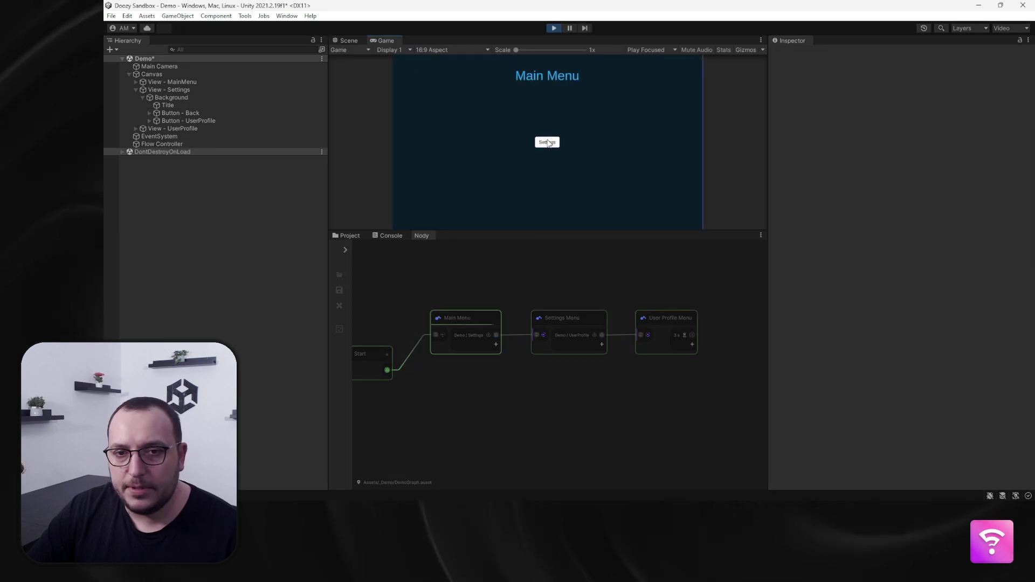
click(549, 144)
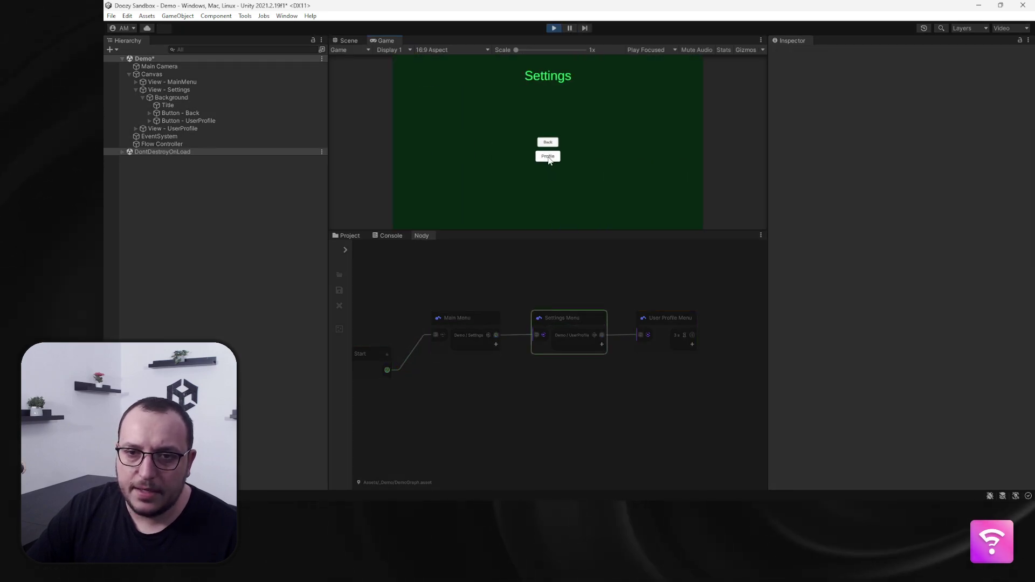
click(548, 156)
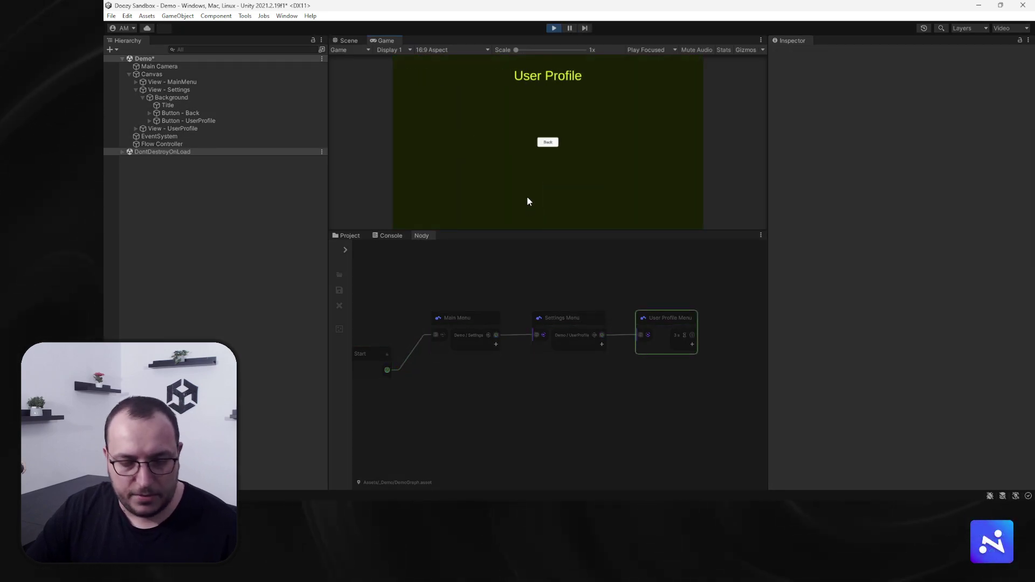
key(Escape)
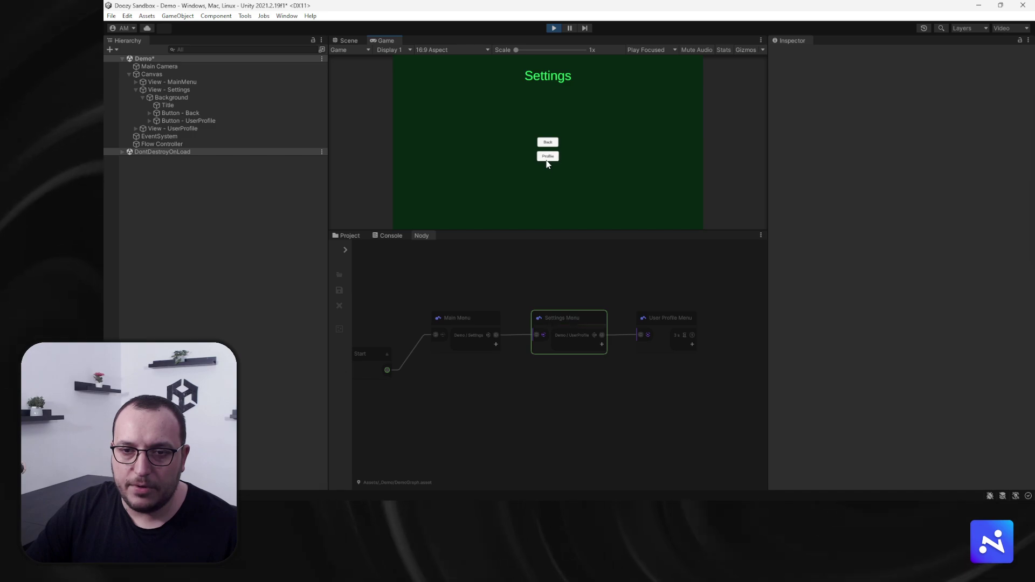
click(547, 156)
key(Escape)
key(Escape)
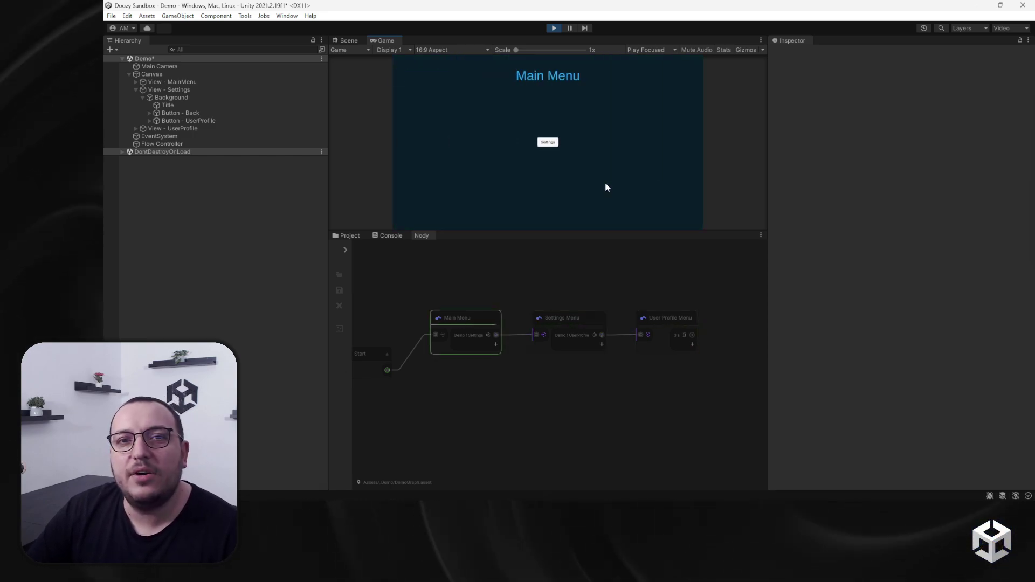
- Enlarge the running game preview and frame the whole flow graph beneath it
scroll(555, 340, up, 5)
scroll(555, 340, down, 4)
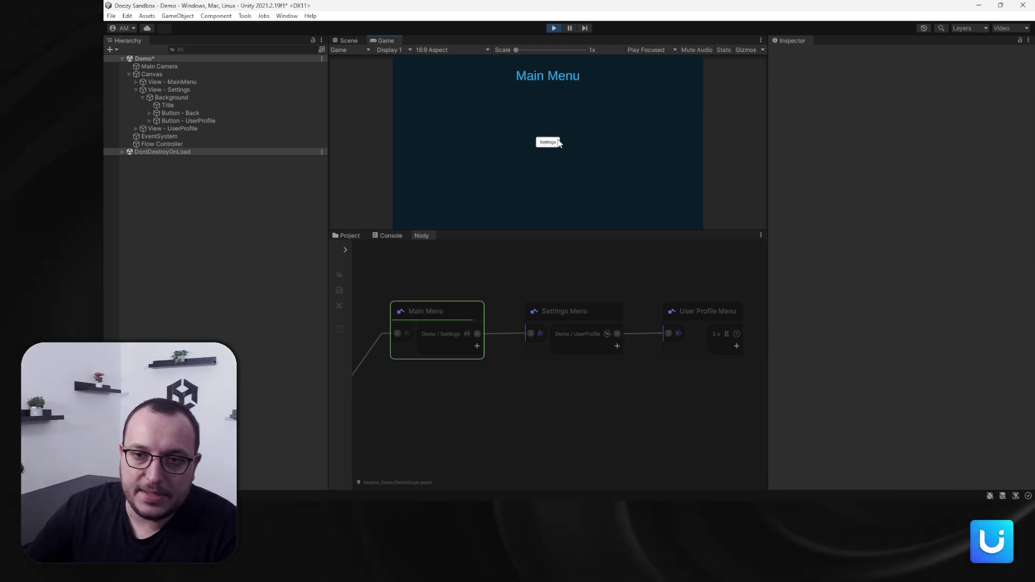
drag(536, 231, 542, 331)
scroll(541, 364, down, 3)
- Retest opening Settings and Profile, going back to Settings and reopening Profile, and stop play mode
click(548, 192)
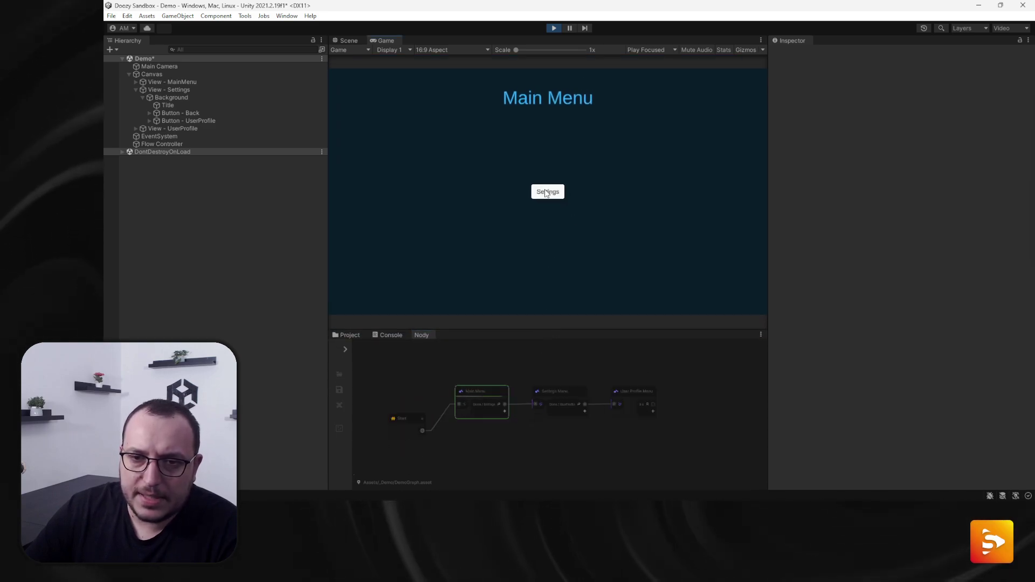
click(547, 192)
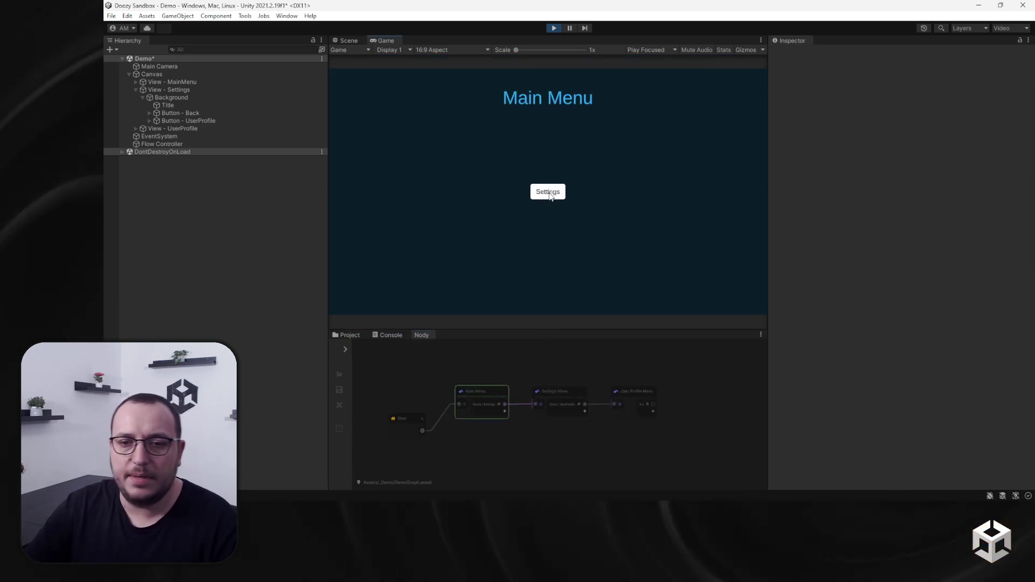
click(548, 189)
click(555, 211)
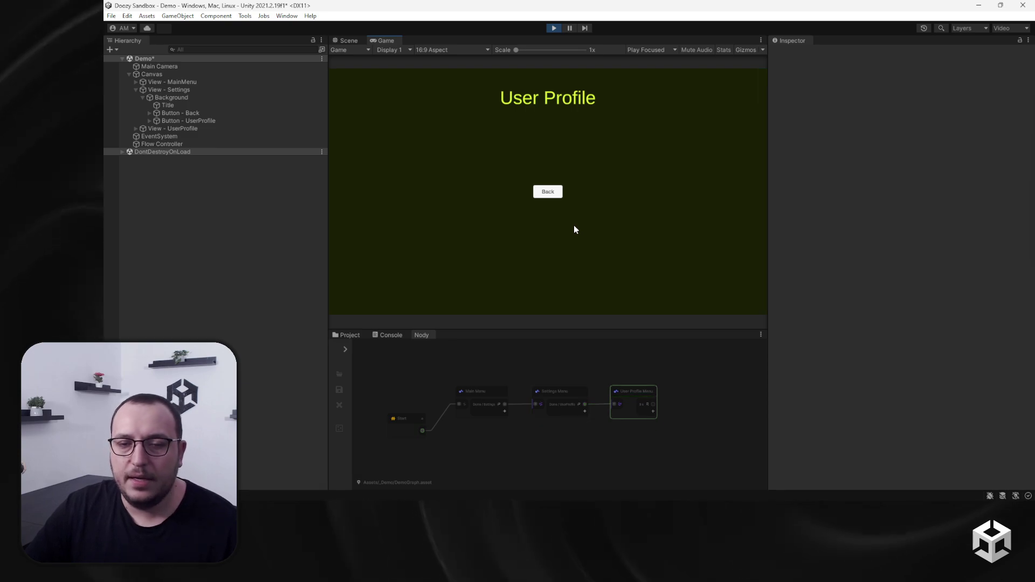
key(Escape)
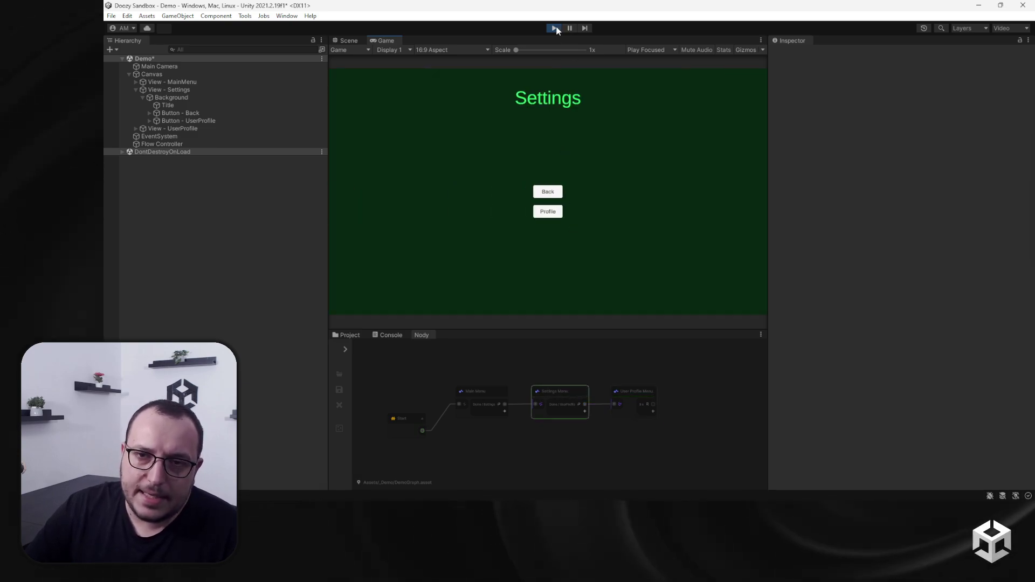
click(553, 211)
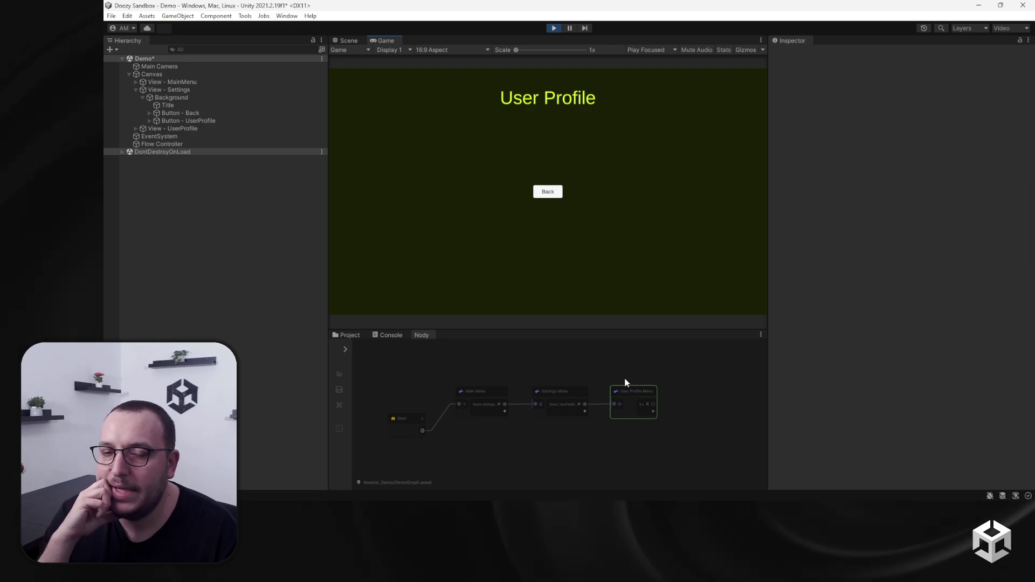
click(554, 28)
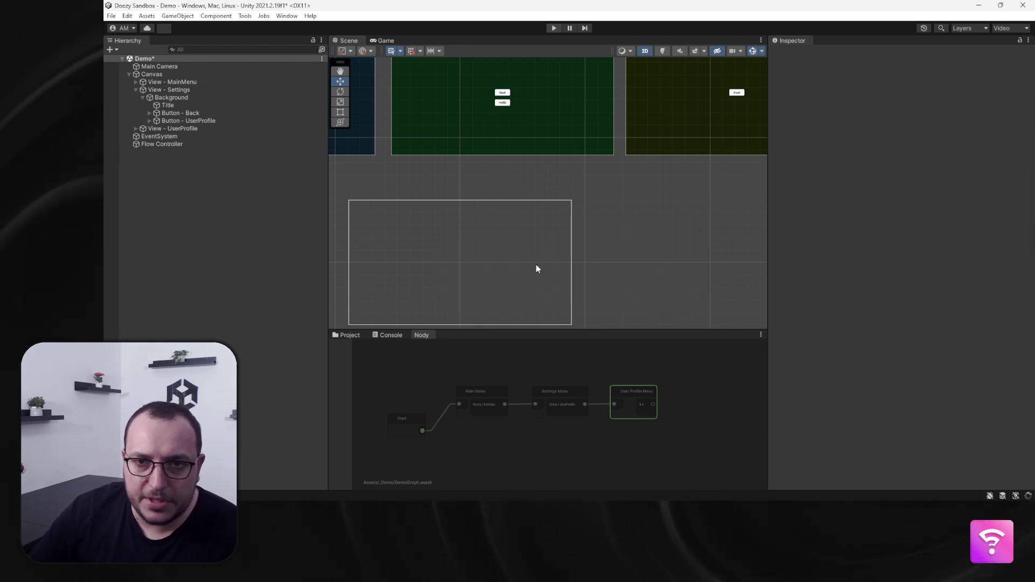
- Duplicate the Back button in View - UserProfile and place the copy below the original at Pos Y -74
scroll(545, 445, up, 5)
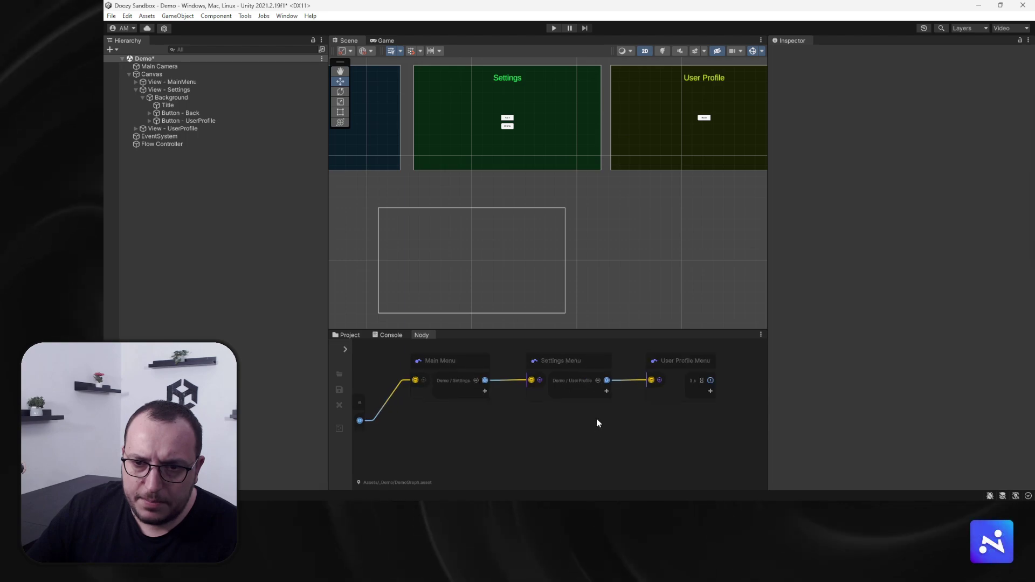
scroll(615, 143, up, 10)
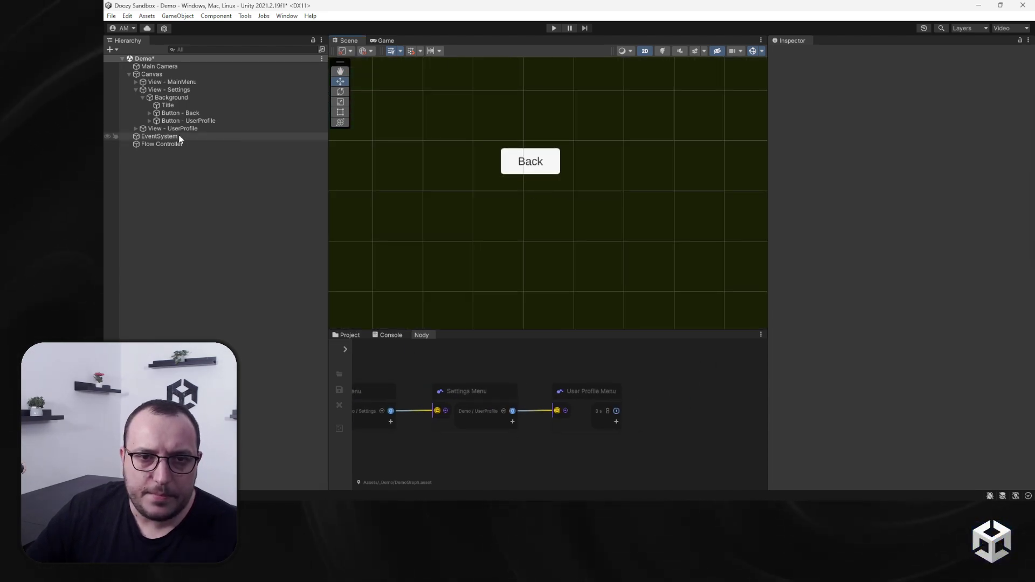
click(177, 129)
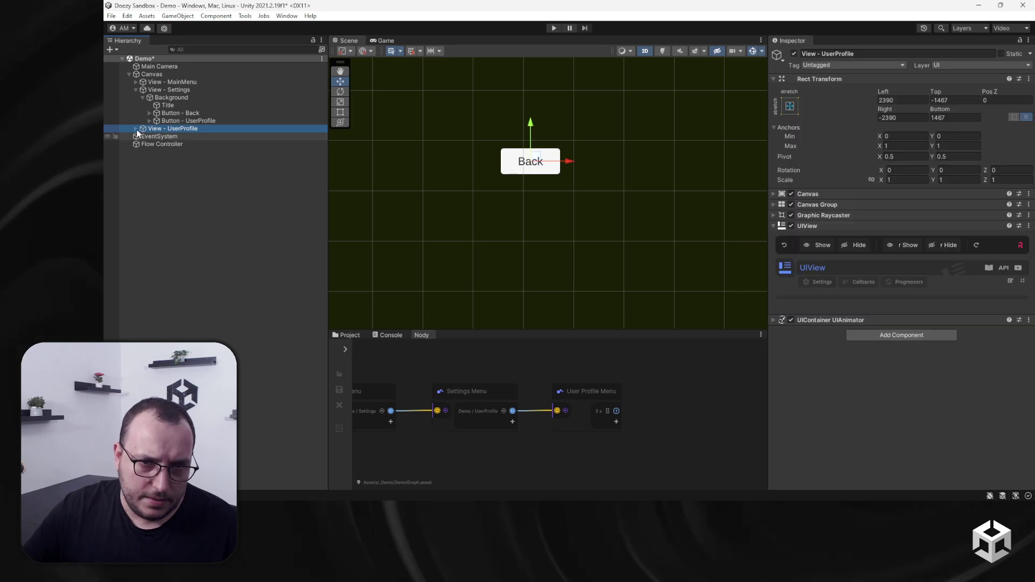
click(136, 129)
click(182, 152)
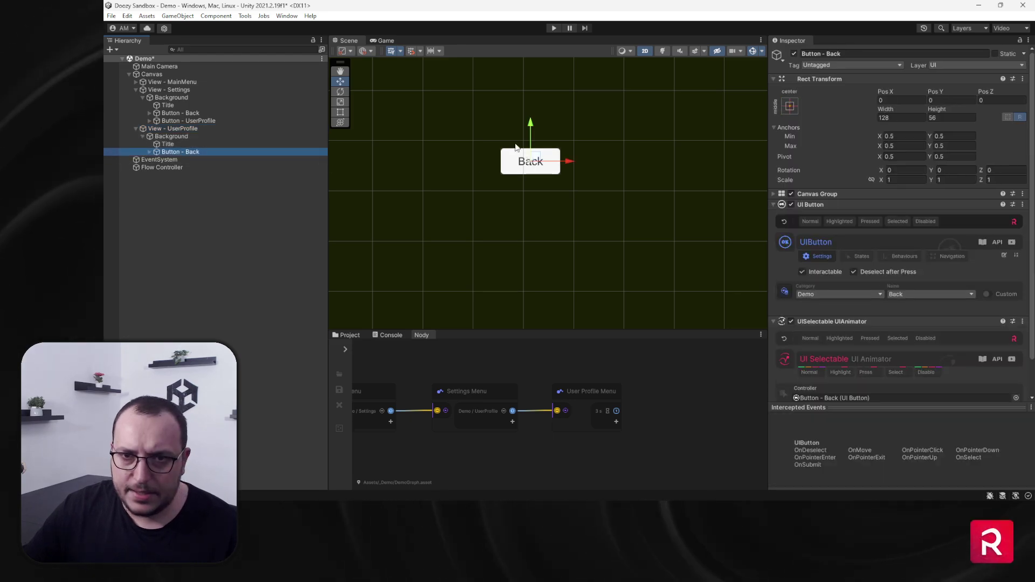
key(ctrl+d)
drag(532, 125, 533, 161)
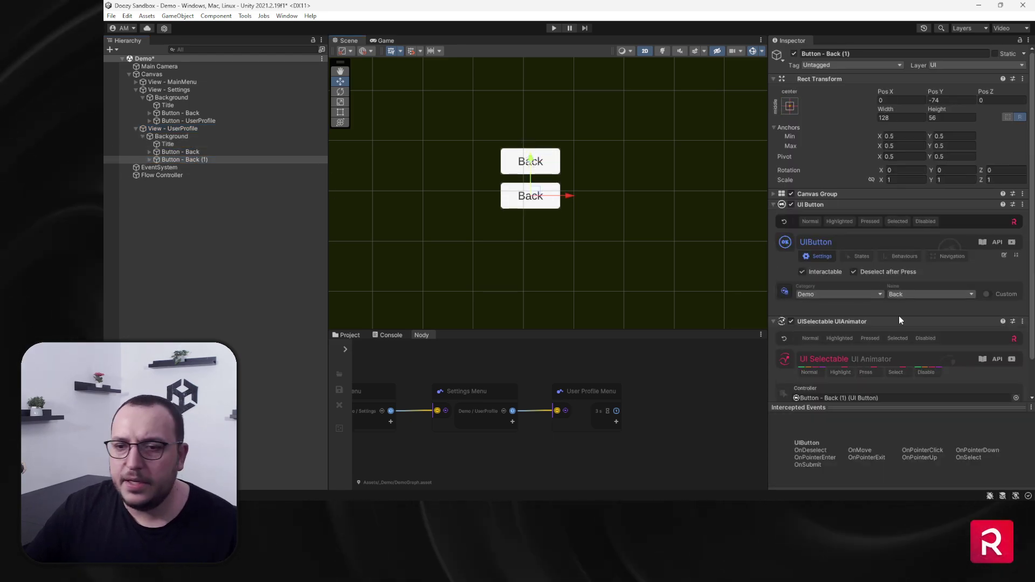
- Add a MainMenu button name to the Demo category in the Buttons Database
click(919, 294)
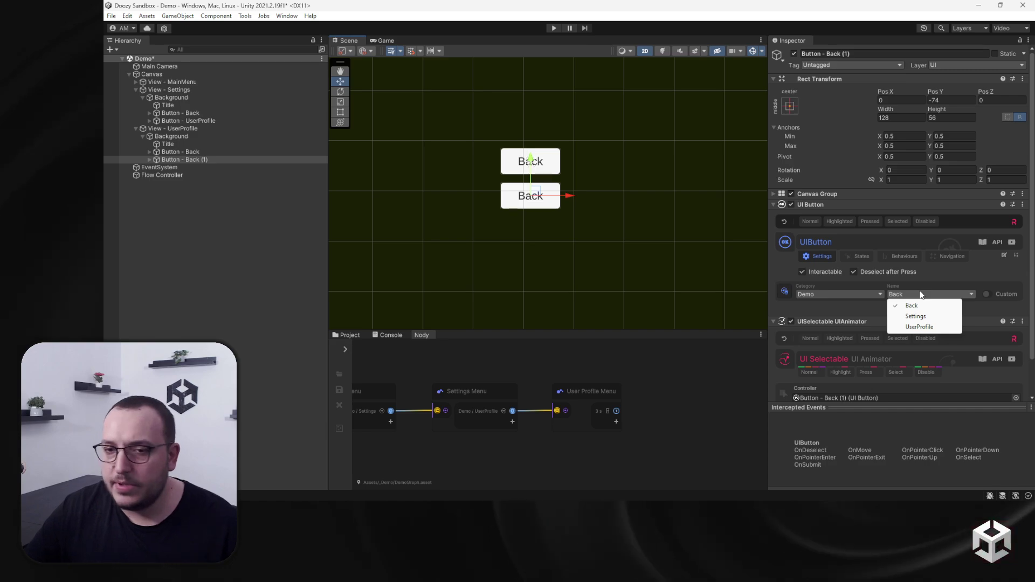
click(782, 292)
click(627, 197)
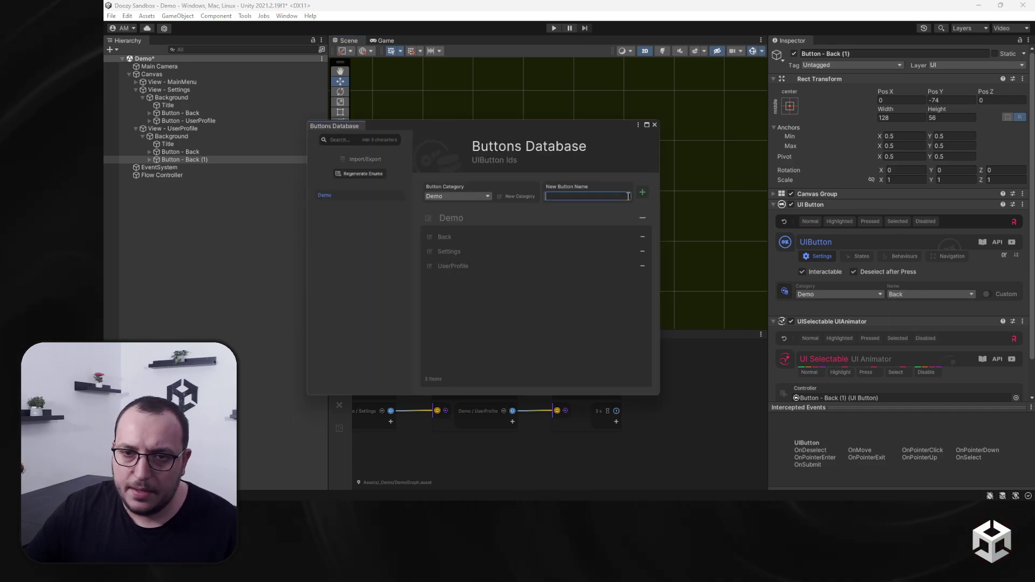
text(MainMenu)
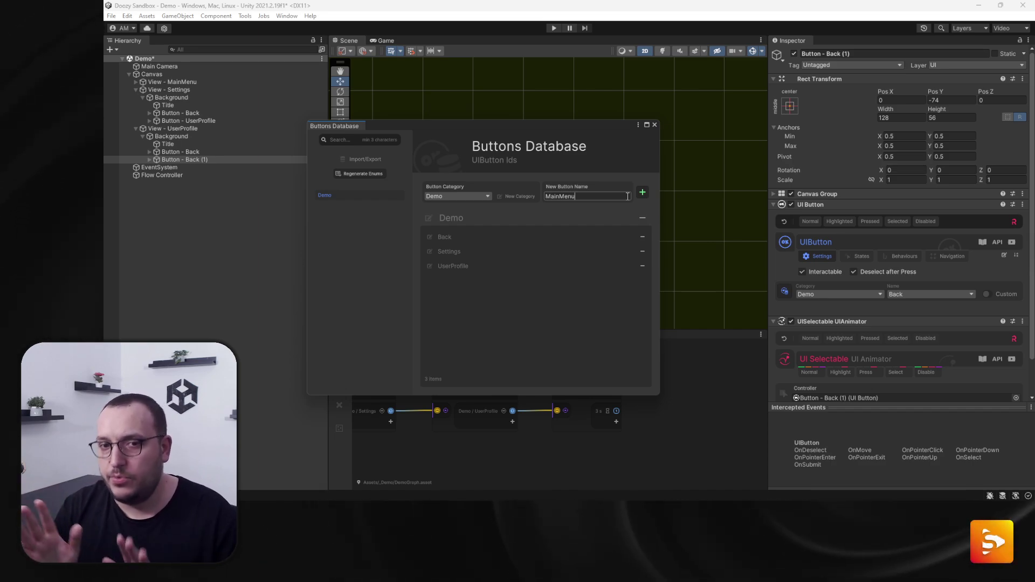
key(Return)
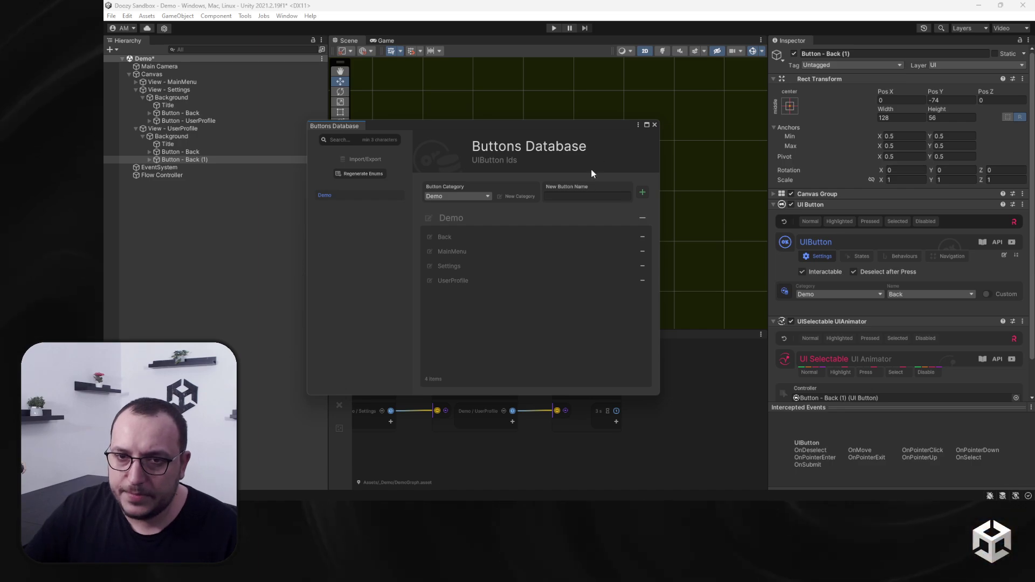
click(655, 125)
- Set the duplicated button's UIButton name to MainMenu, keeping it in the Demo category
click(934, 295)
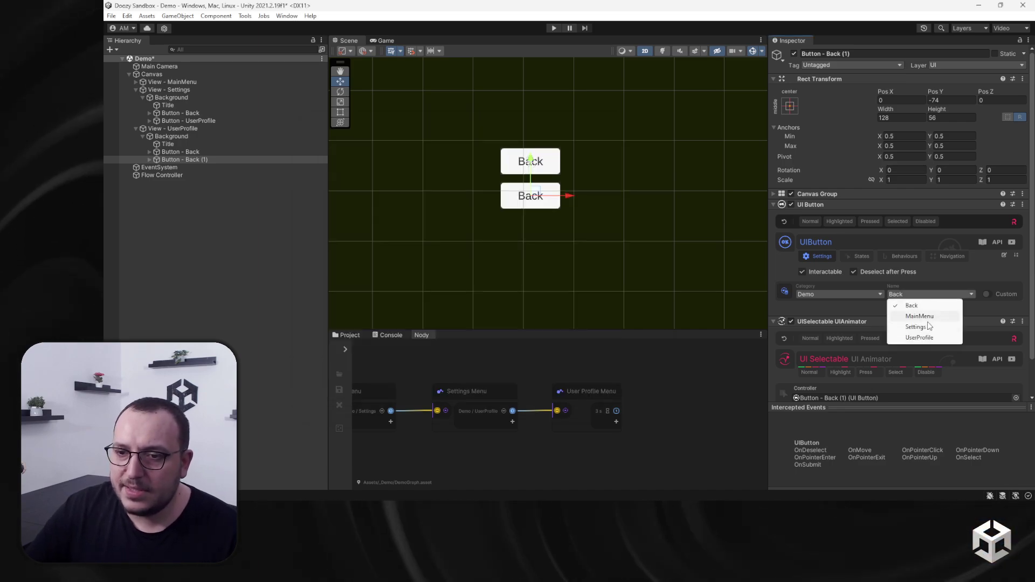
click(933, 338)
click(917, 294)
click(928, 316)
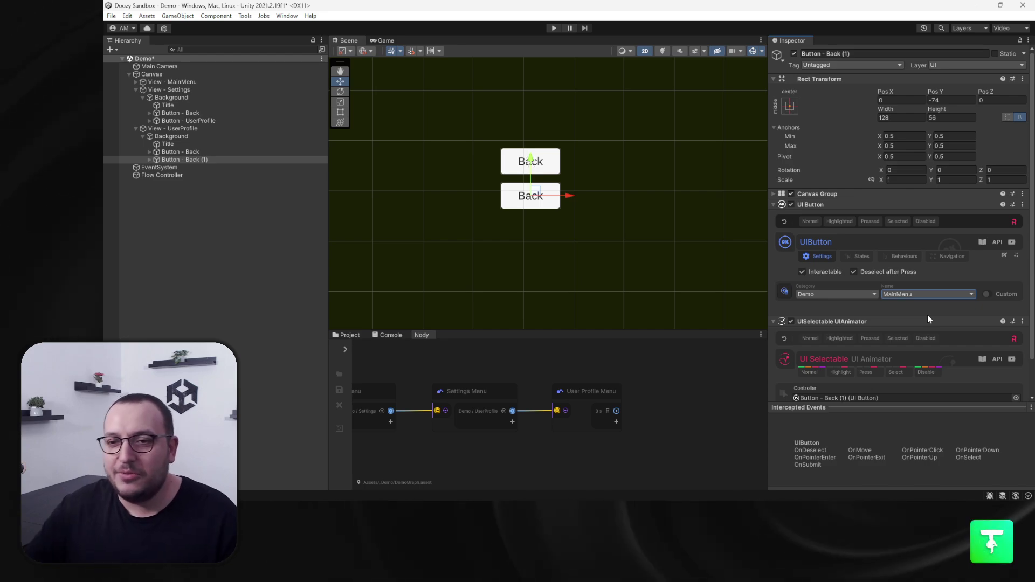
- Rename the duplicated button object as Button - MainMenu and change its label text to Main Menu
click(1003, 255)
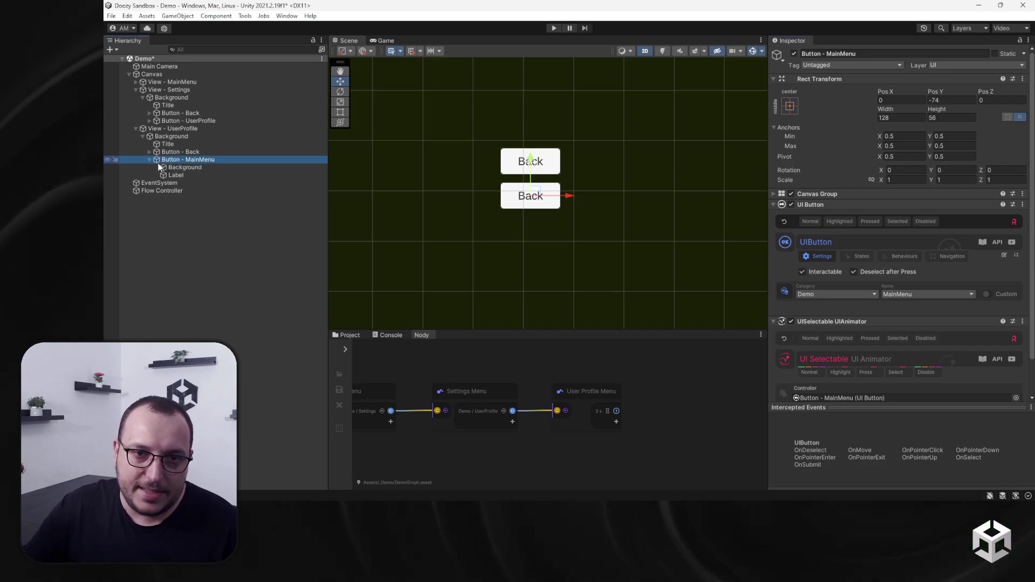
click(176, 175)
click(842, 275)
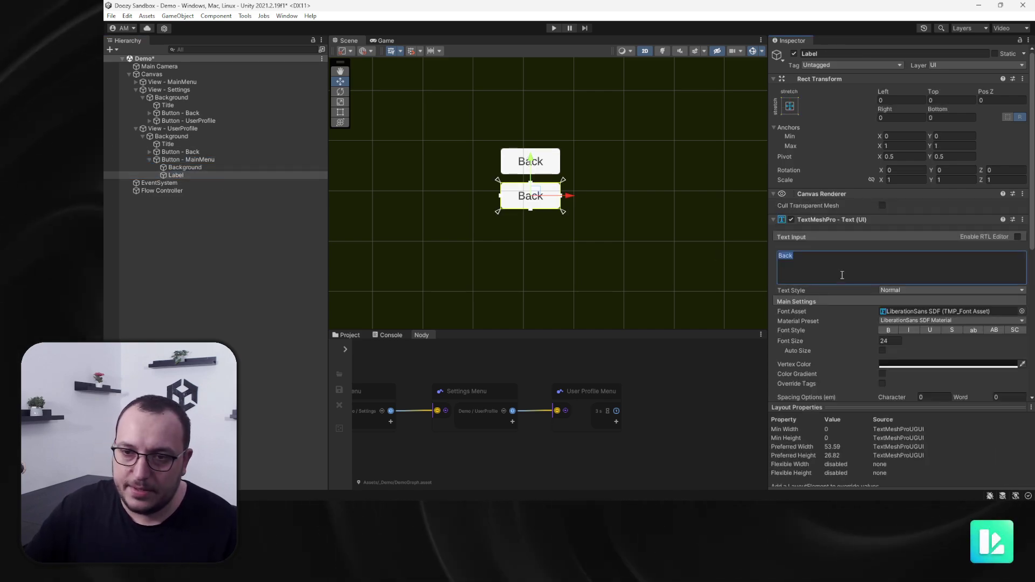
text(Main )
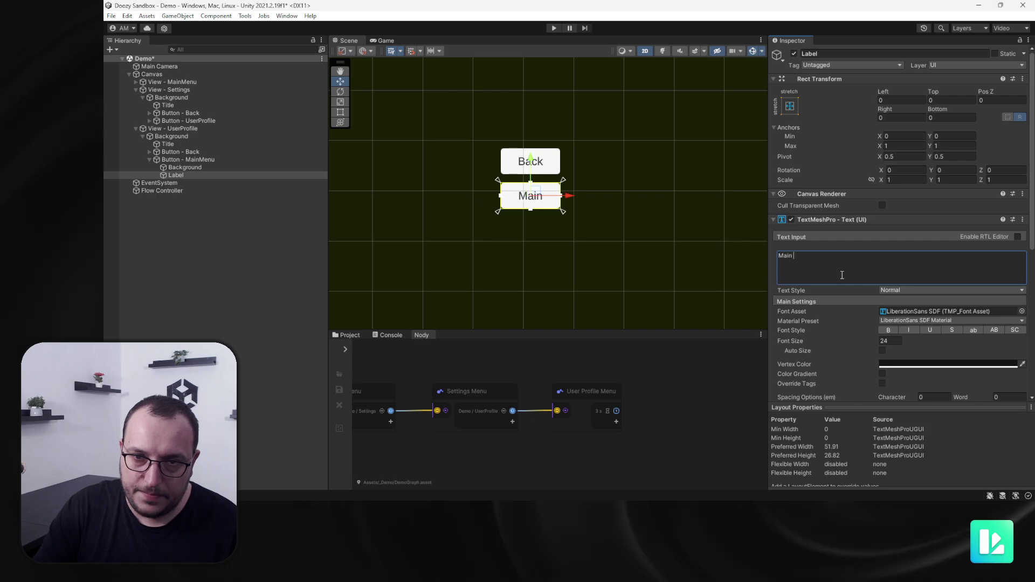
text(Menu)
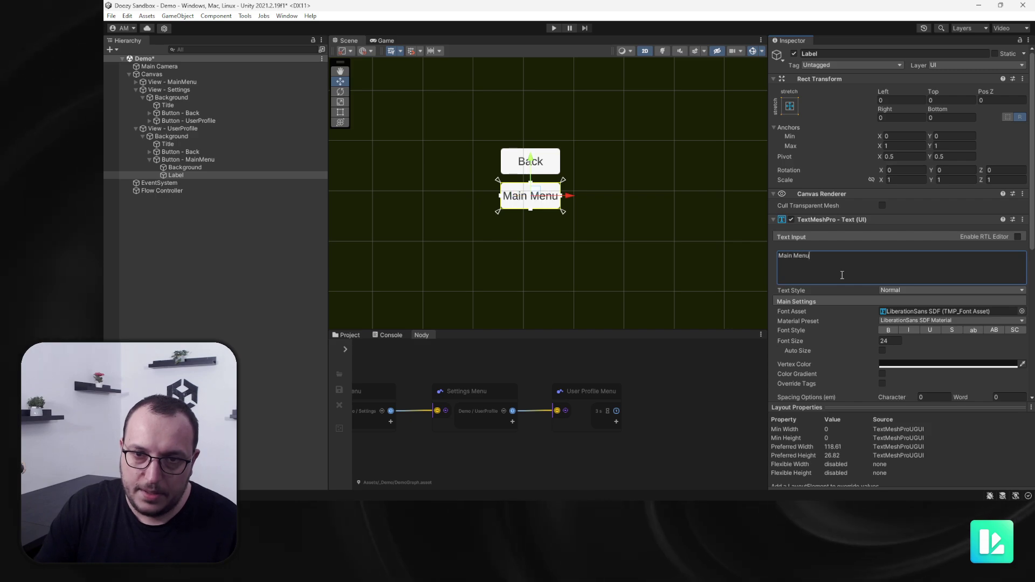
click(149, 160)
click(186, 160)
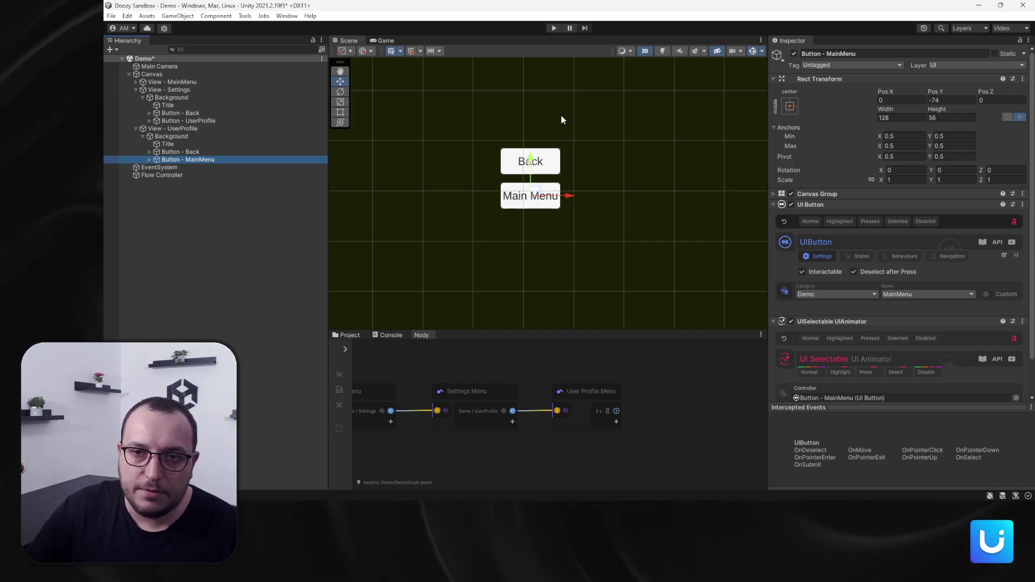
- Test in play mode by opening Settings and the User Profile view, and stop playing
click(554, 28)
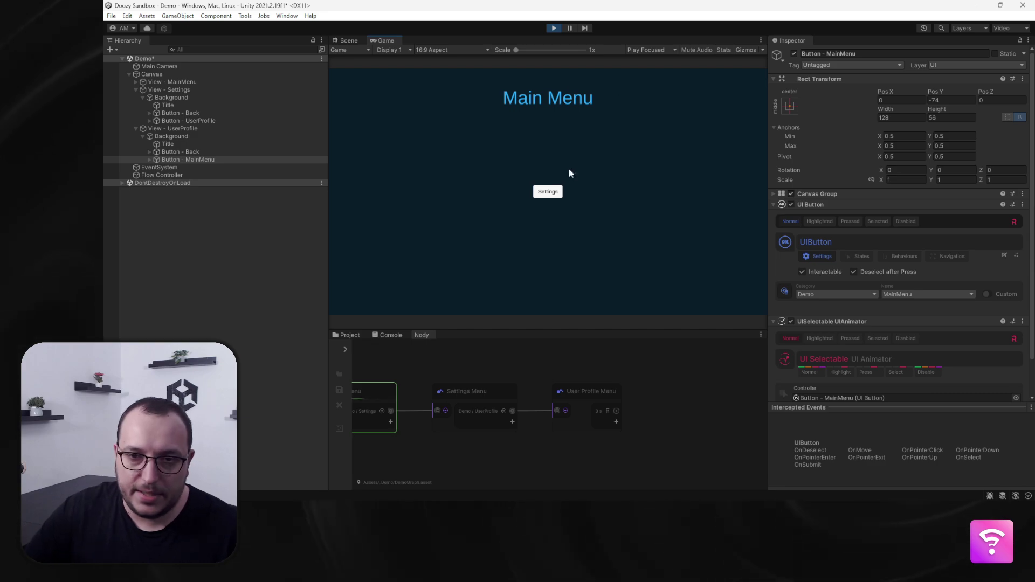
click(554, 193)
click(560, 210)
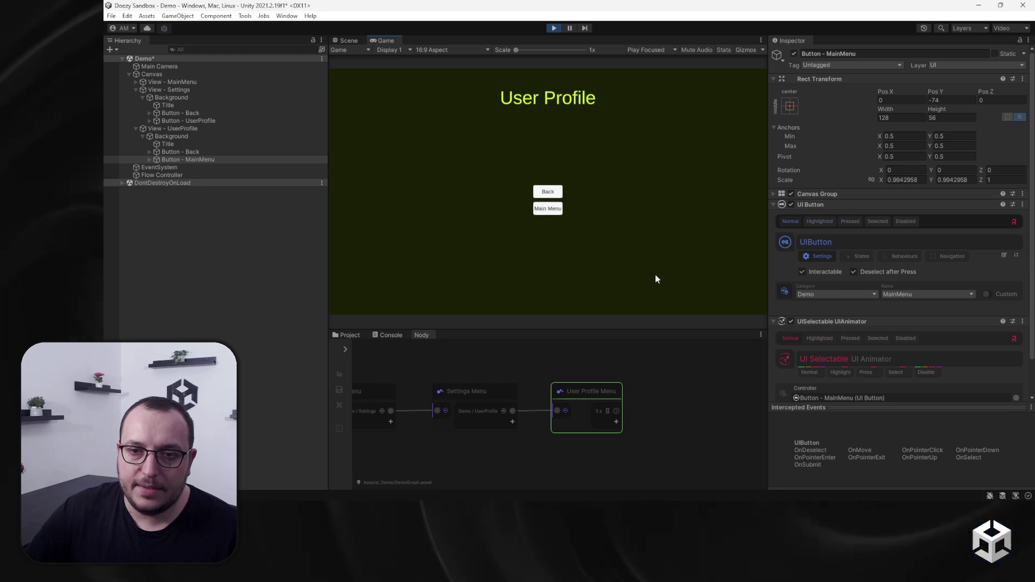
click(552, 28)
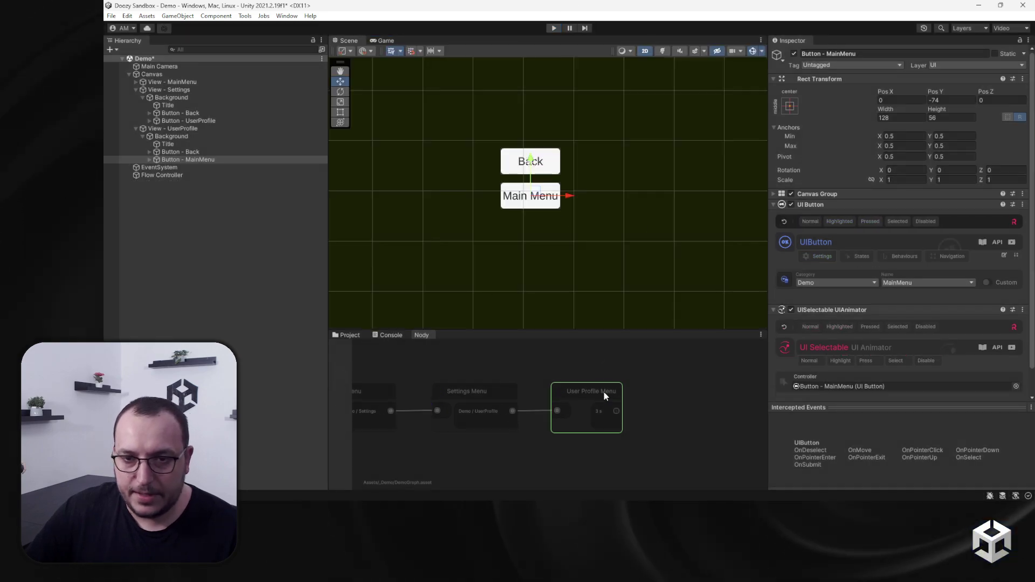
- Undock the Nody graph as a floating window and make it taller
drag(438, 332, 594, 175)
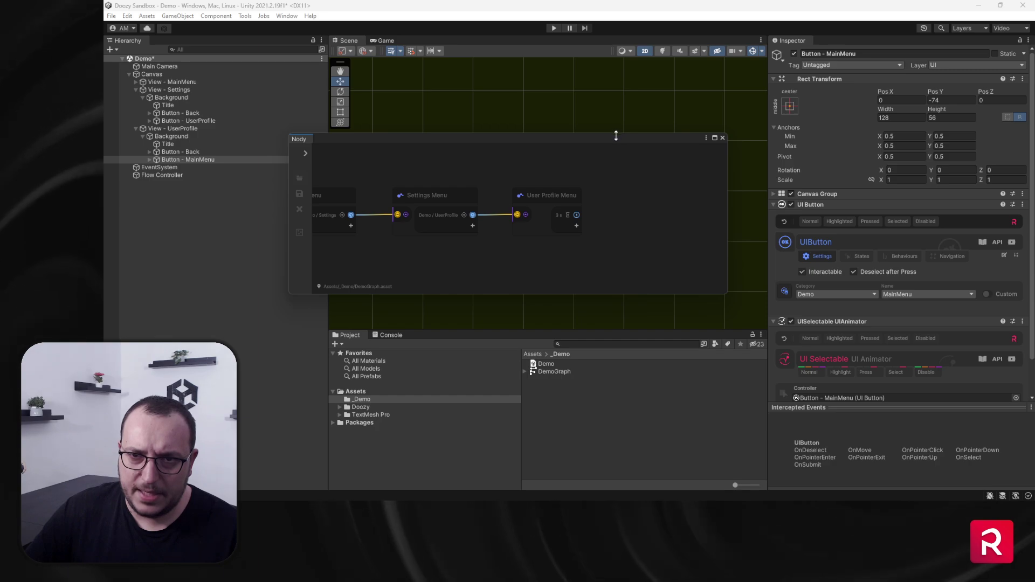
drag(524, 139, 520, 49)
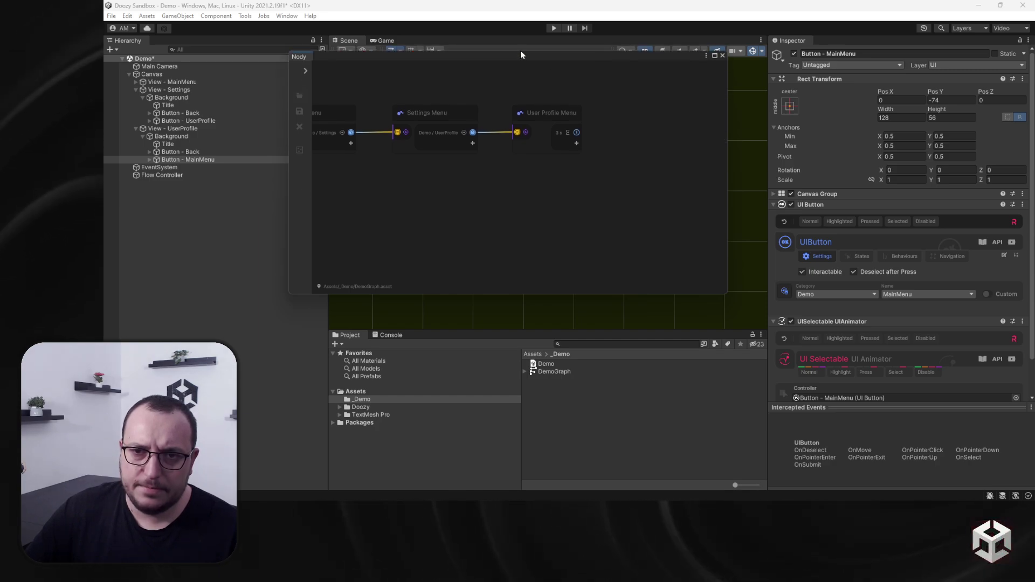
drag(449, 295, 448, 381)
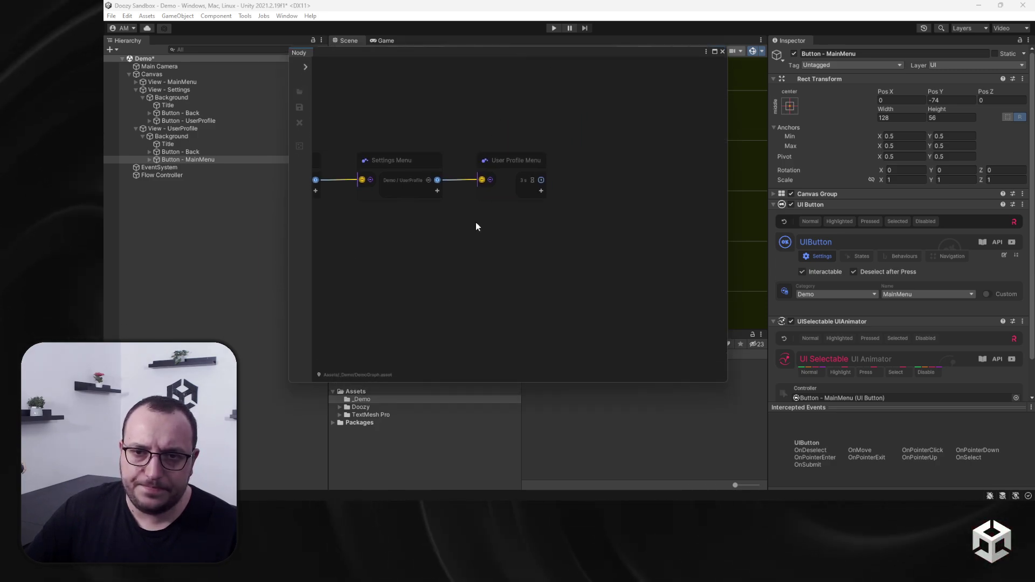
- Change the User Profile Menu node's output trigger from Time Delay to UI Button with category Demo and name MainMenu
scroll(539, 193, up, 3)
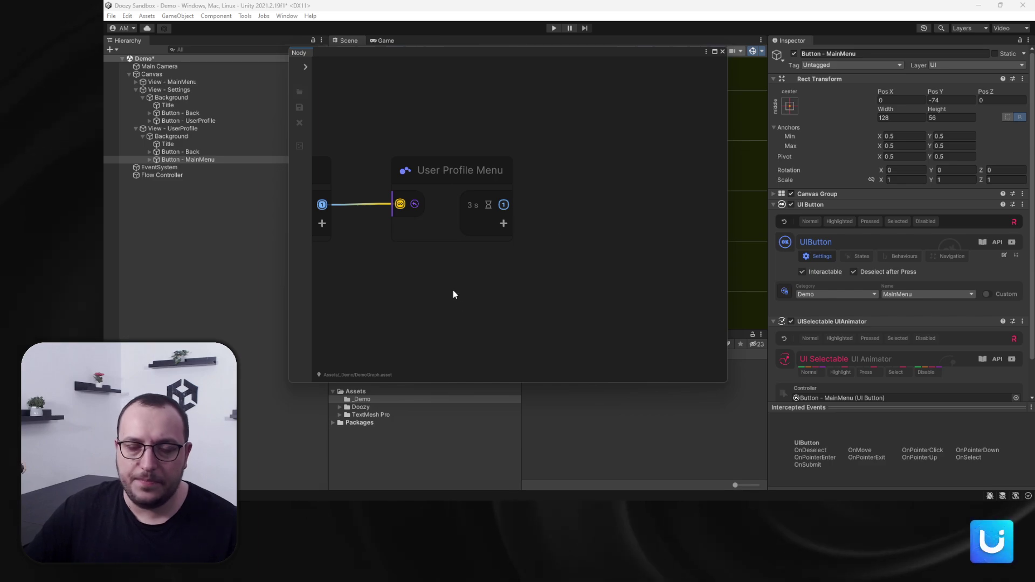
middle_drag(458, 173, 504, 173)
click(504, 173)
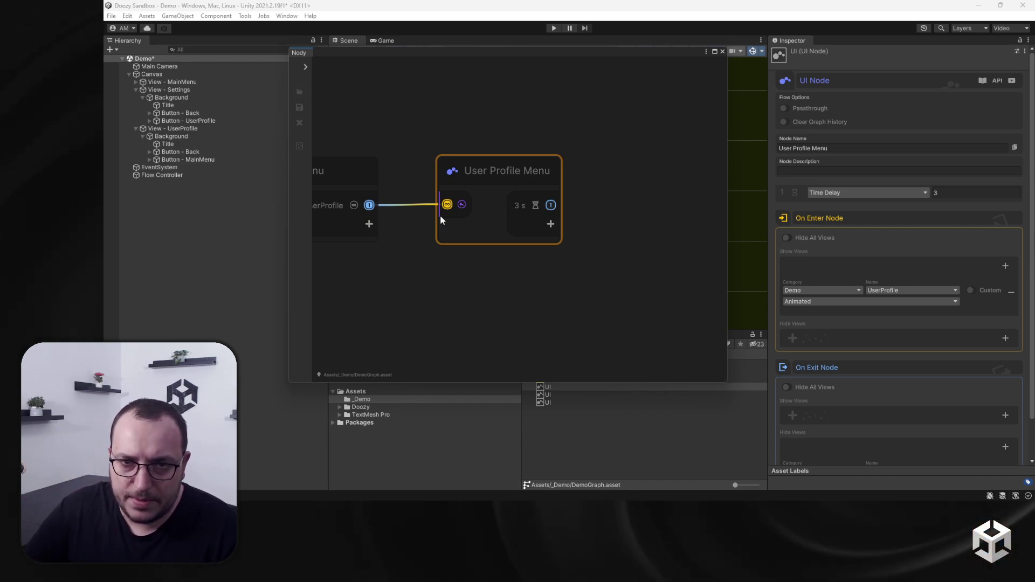
middle_drag(440, 215, 506, 214)
click(833, 192)
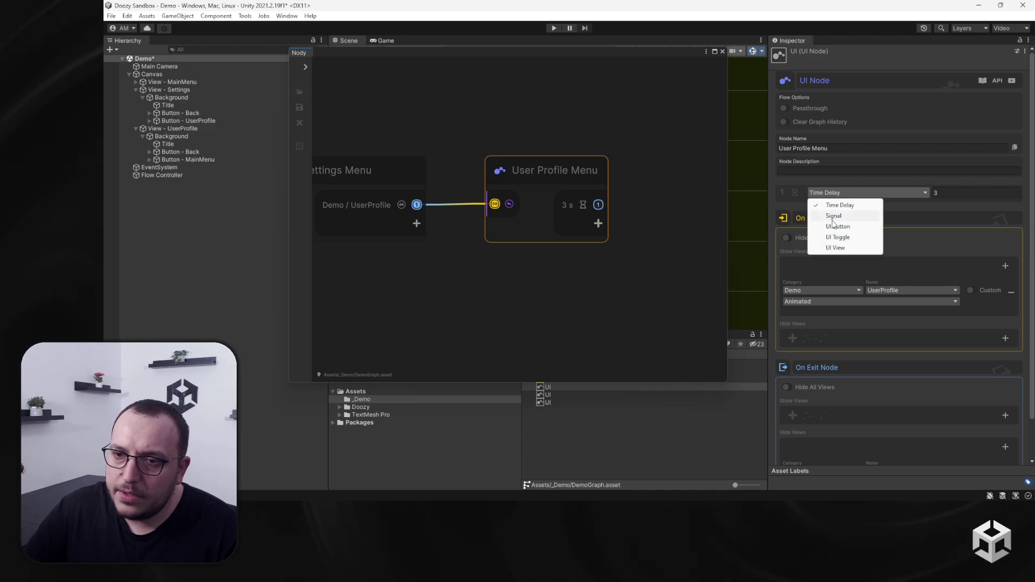
click(838, 226)
click(818, 213)
click(820, 223)
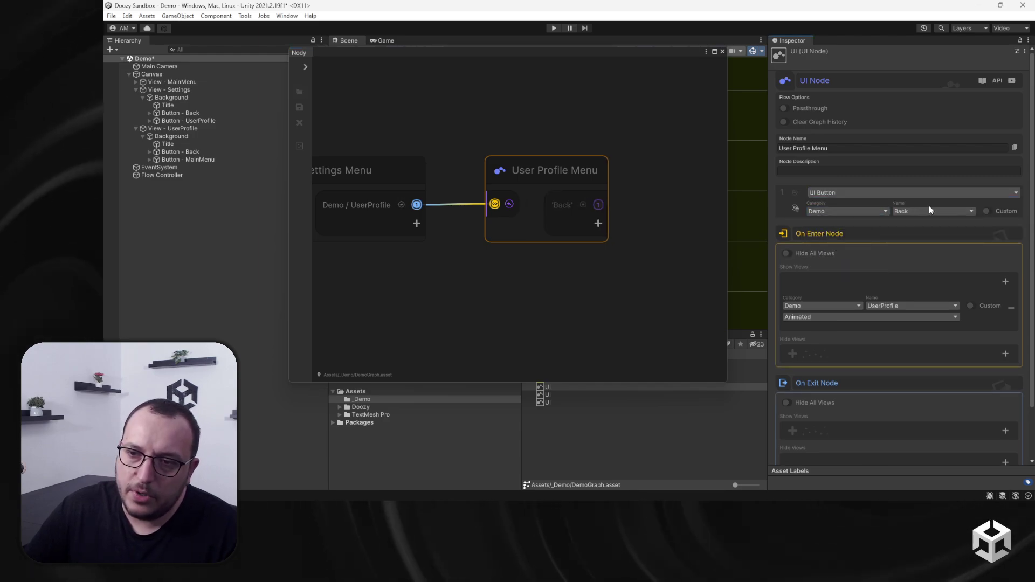
click(930, 211)
click(925, 232)
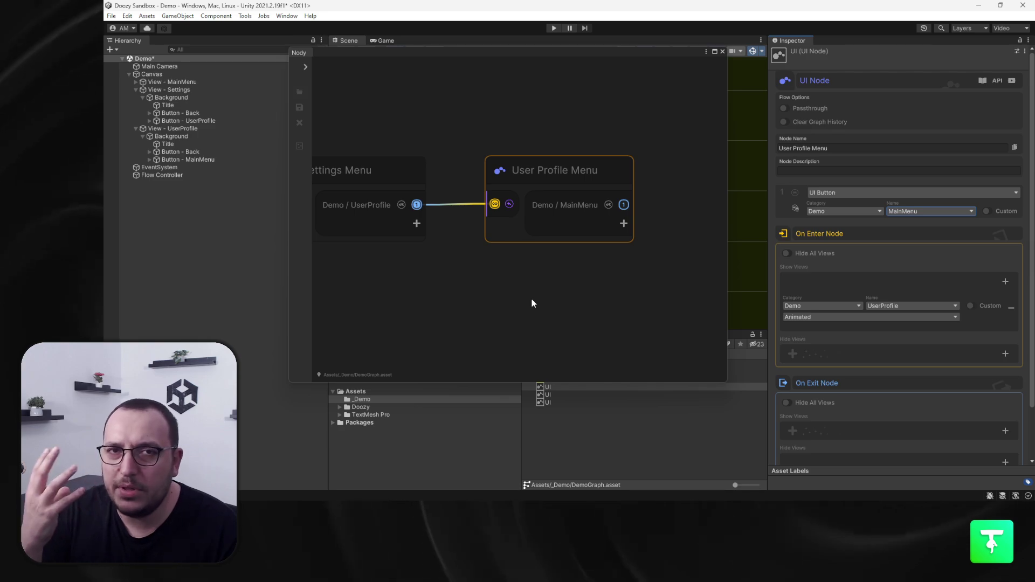
- Try a direct link from the User Profile Menu's MainMenu output to the Main Menu node and remove it again
scroll(531, 299, down, 3)
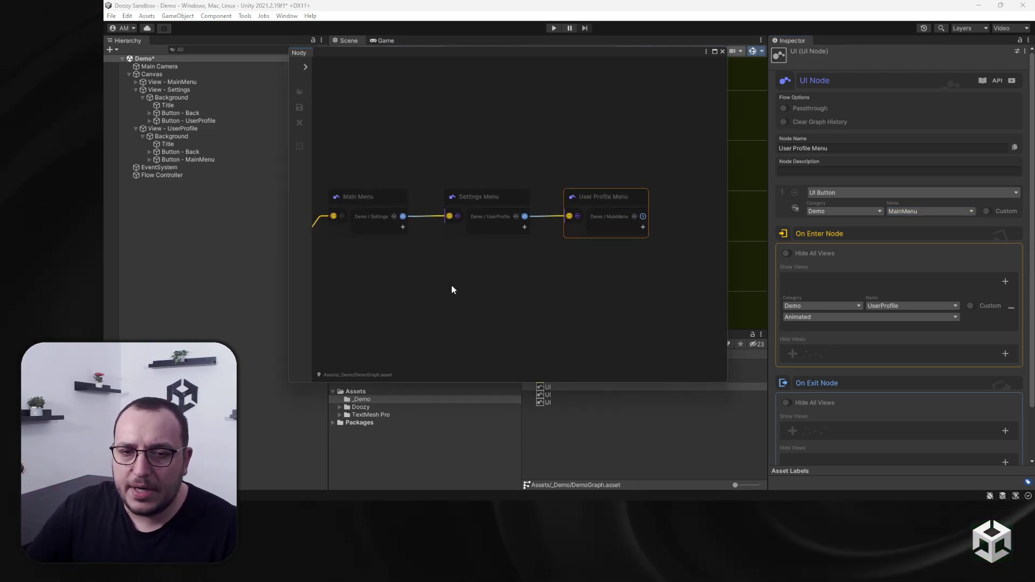
drag(643, 217, 384, 217)
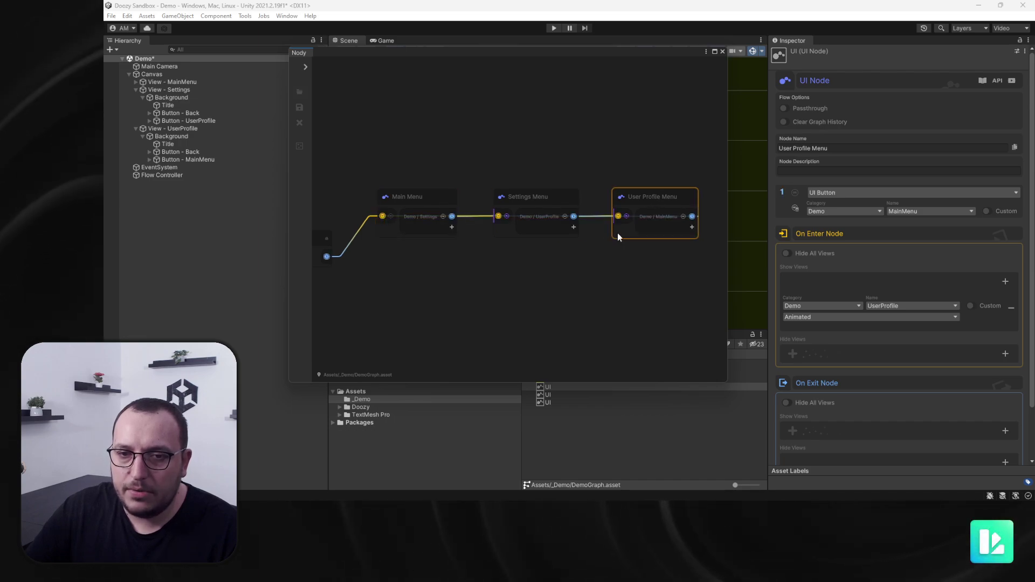
drag(653, 200, 653, 138)
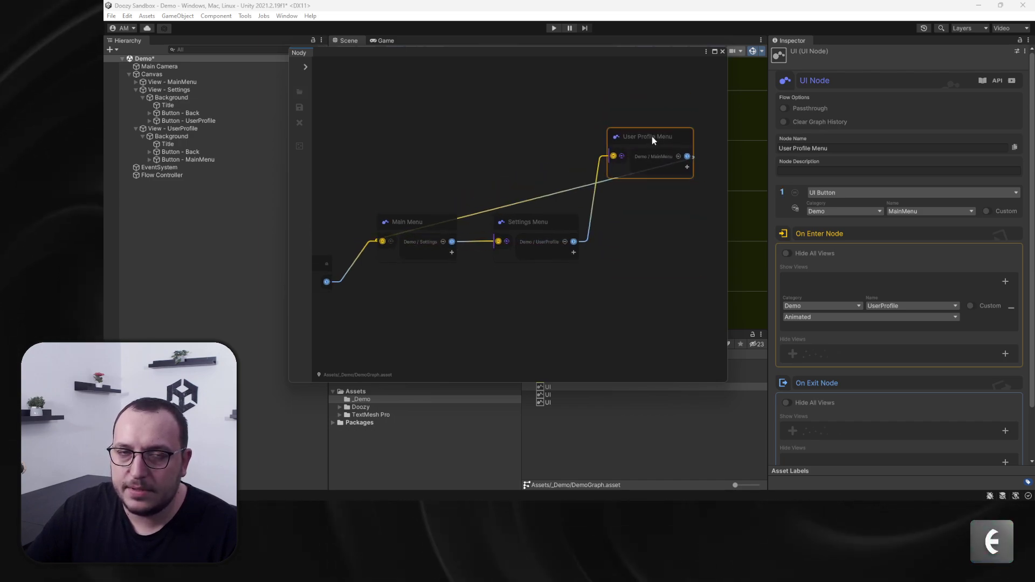
click(557, 195)
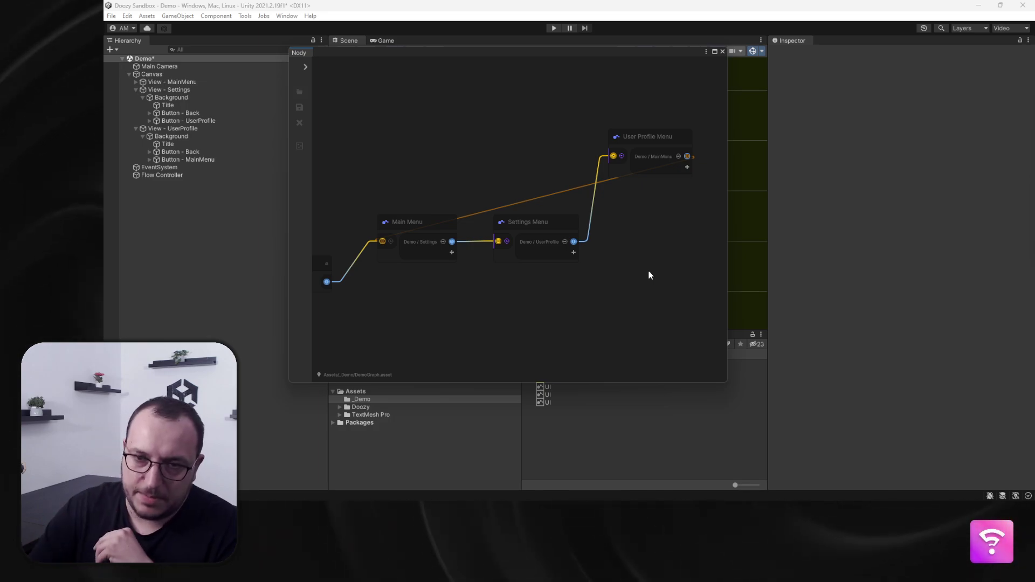
click(651, 150)
drag(651, 149, 655, 219)
- Create a Pivot utility node in the empty graph area above the User Profile Menu node
click(641, 164)
right_click(634, 158)
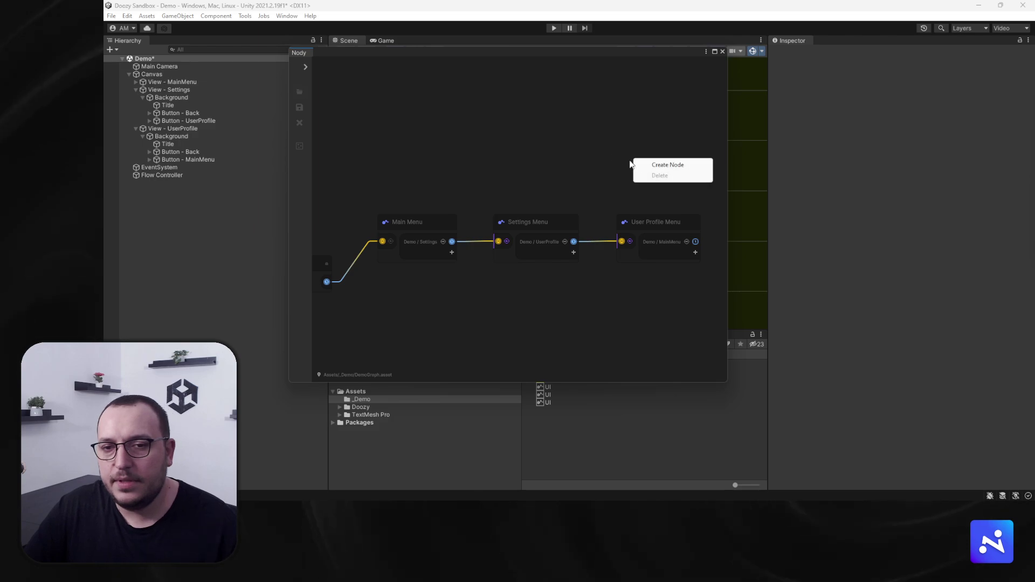
click(641, 165)
click(609, 219)
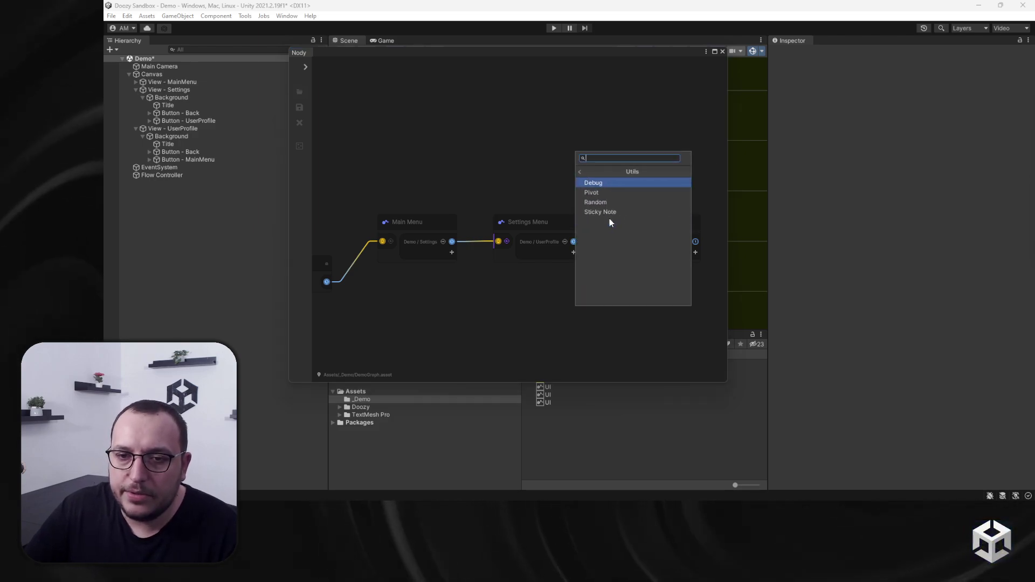
click(597, 194)
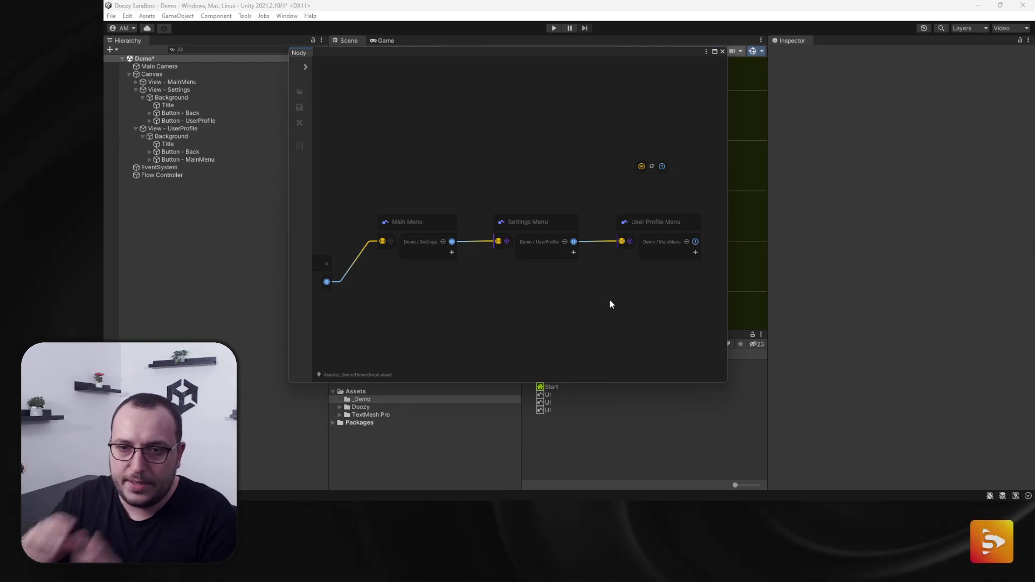
- Connect the User Profile Menu's MainMenu output to the pivot, orient it Vertical Reversed and place it beyond the node's upper right
middle_drag(652, 202, 623, 196)
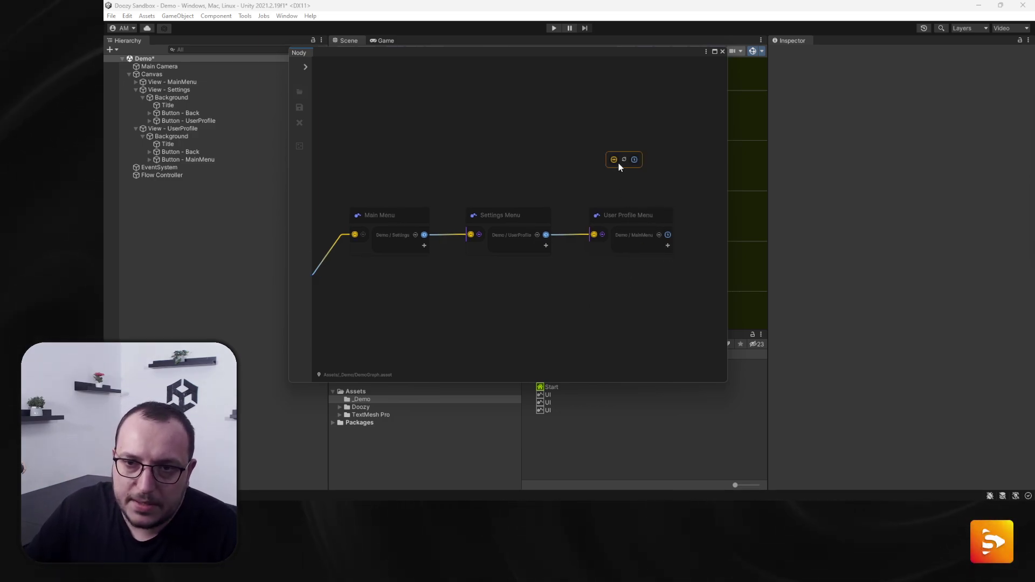
drag(667, 235, 578, 164)
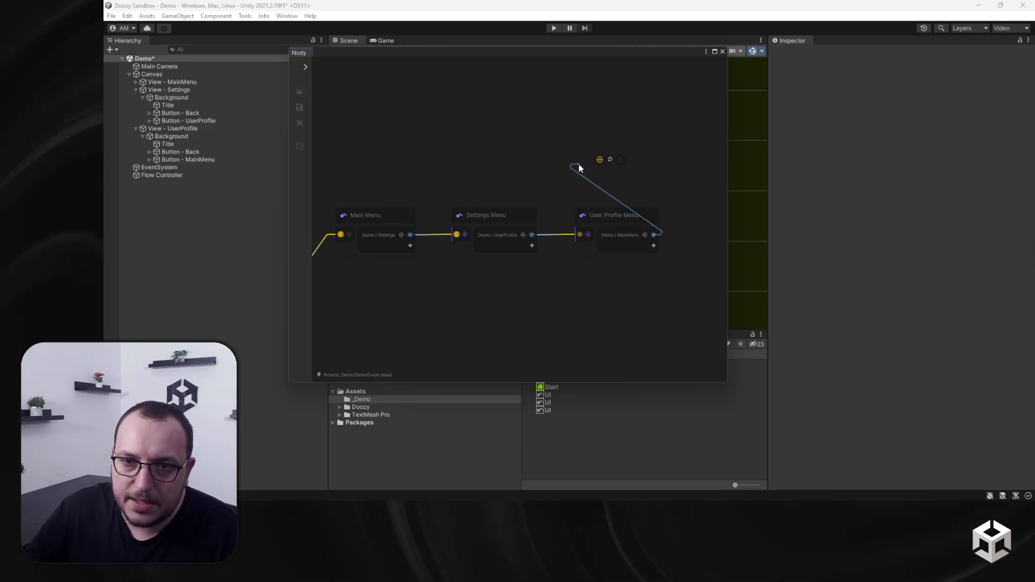
click(610, 160)
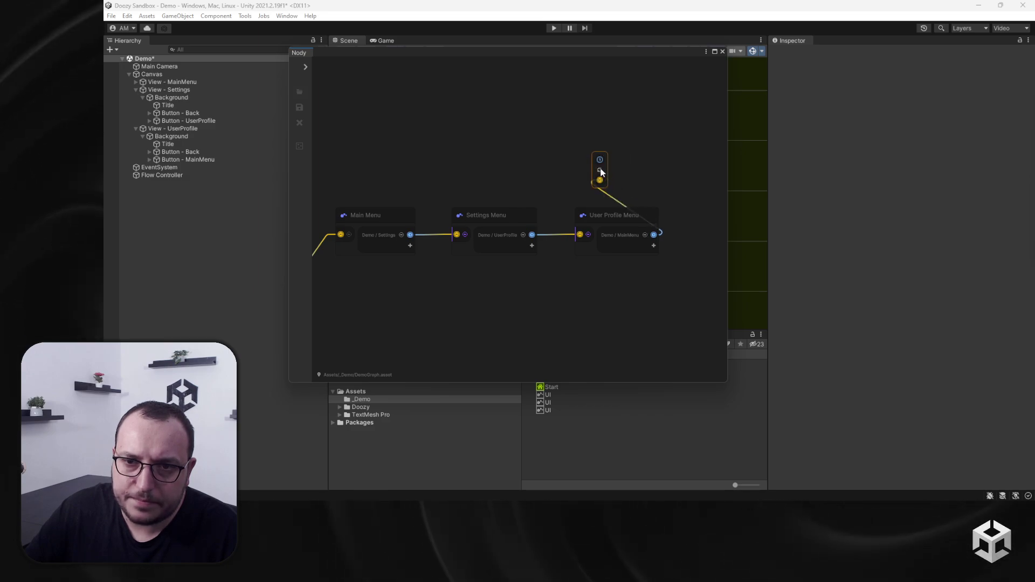
drag(604, 166, 654, 162)
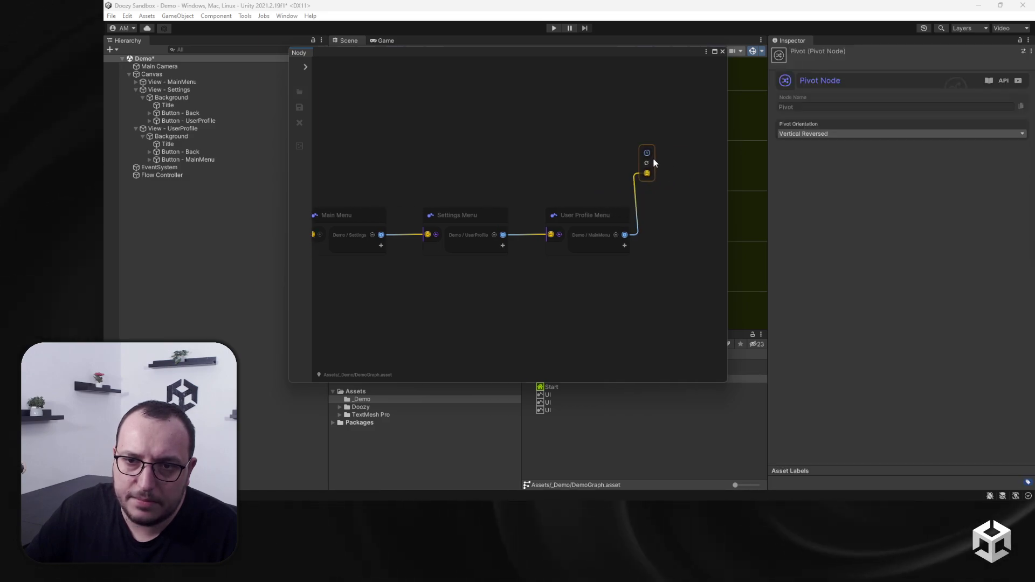
- Route the first pivot's output to the Main Menu node through a second Pivot node, set to Vertical and placed above Main Menu
middle_drag(521, 171, 575, 166)
scroll(555, 156, down, 2)
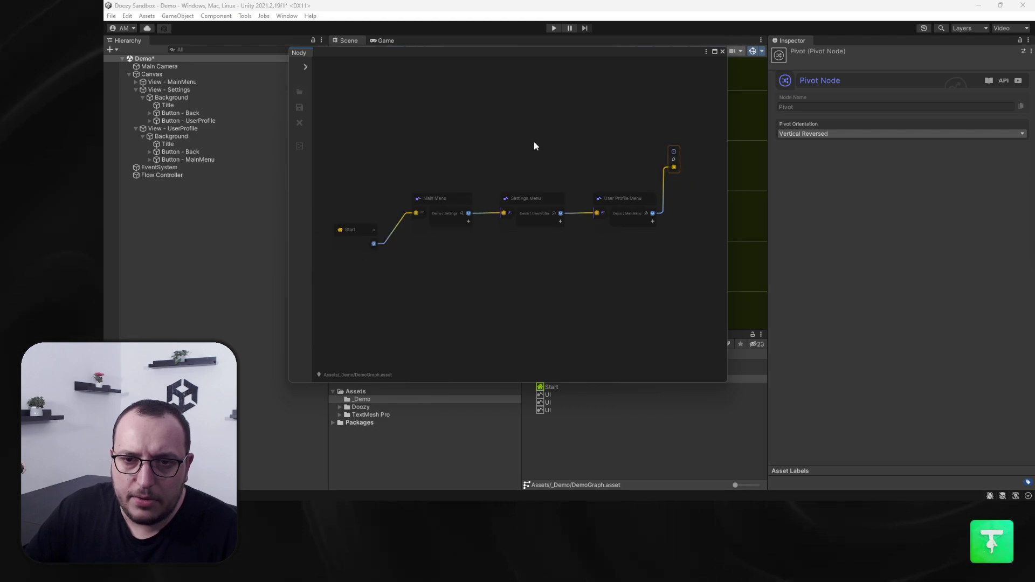
scroll(535, 145, up, 1)
click(349, 159)
key(space)
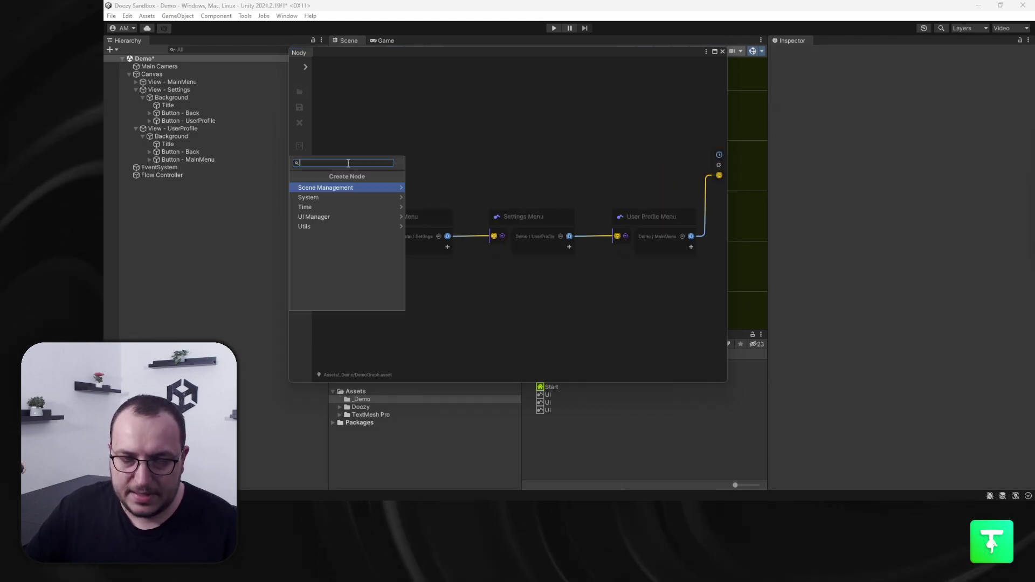
text(p)
key(Return)
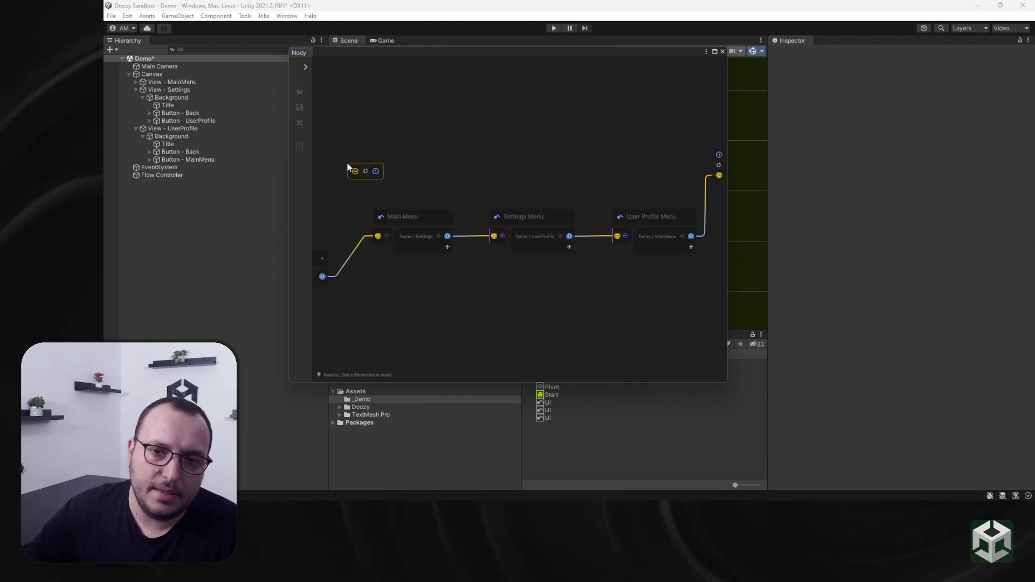
drag(718, 155, 409, 231)
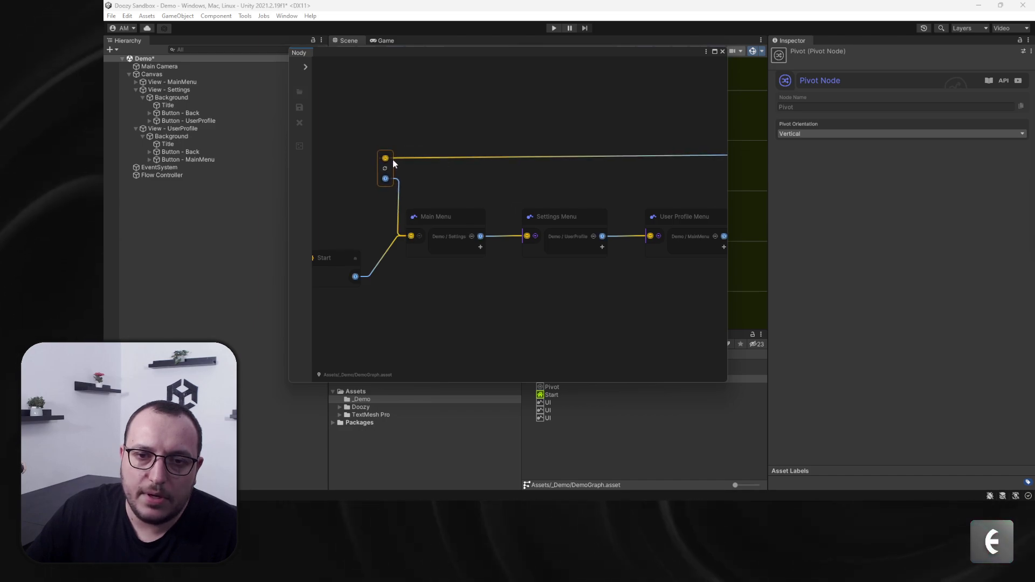
- Examine the pivot nodes' input and output ports and the return connection from User Profile Menu to Main Menu
scroll(489, 172, down, 3)
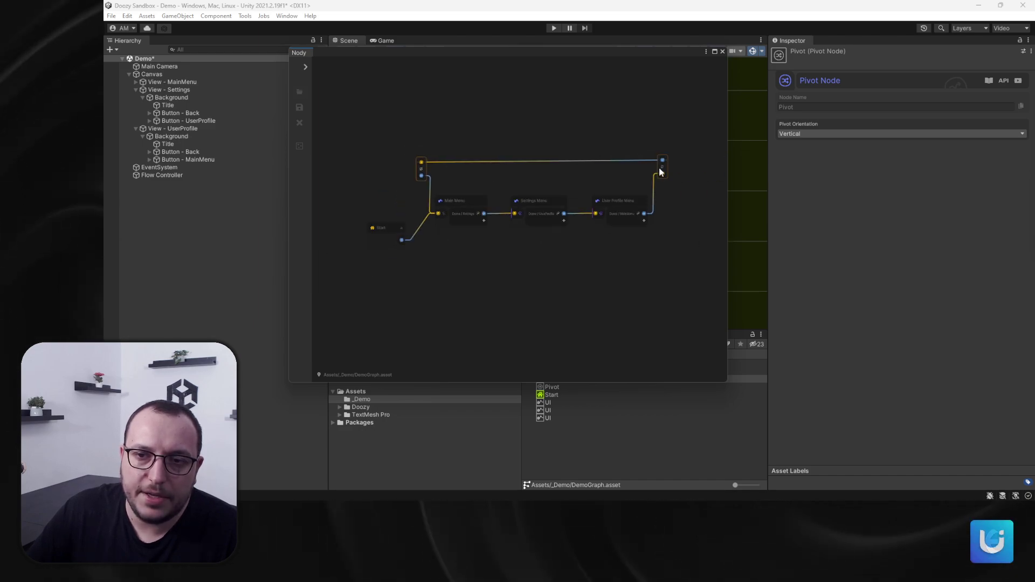
scroll(597, 172, up, 2)
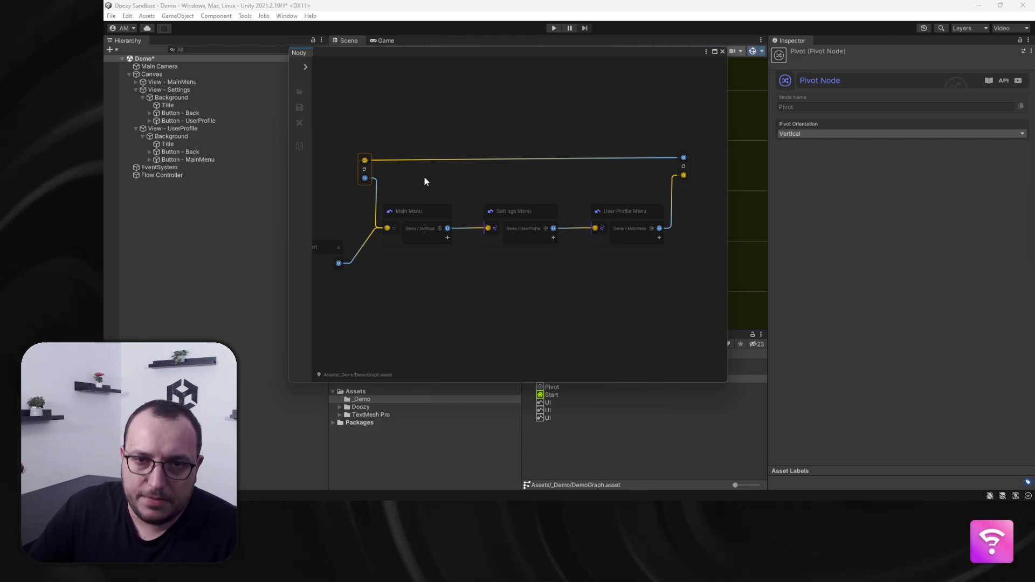
scroll(398, 179, up, 3)
middle_drag(398, 180, 554, 224)
scroll(458, 185, up, 6)
scroll(441, 170, up, 3)
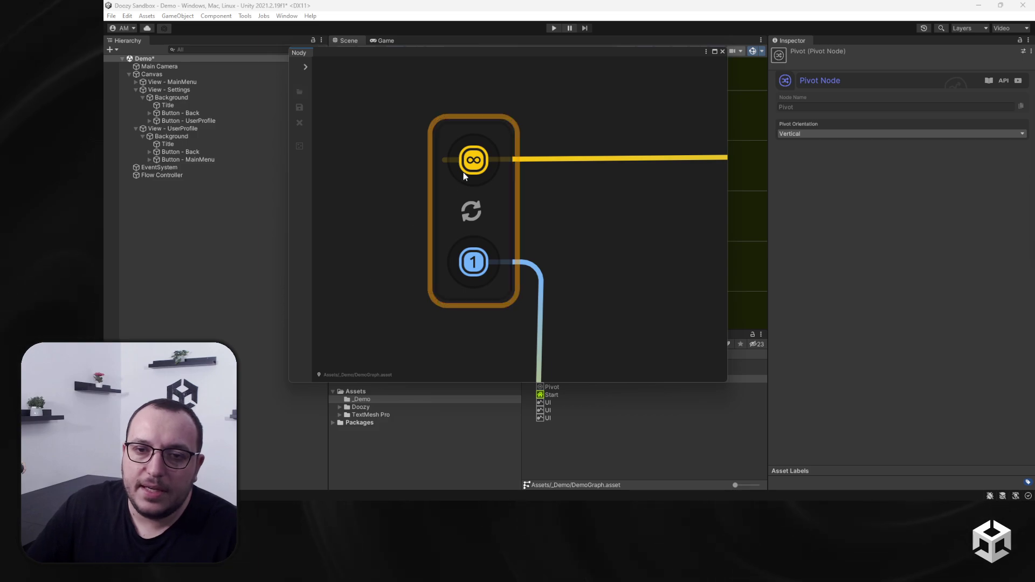
scroll(556, 204, down, 5)
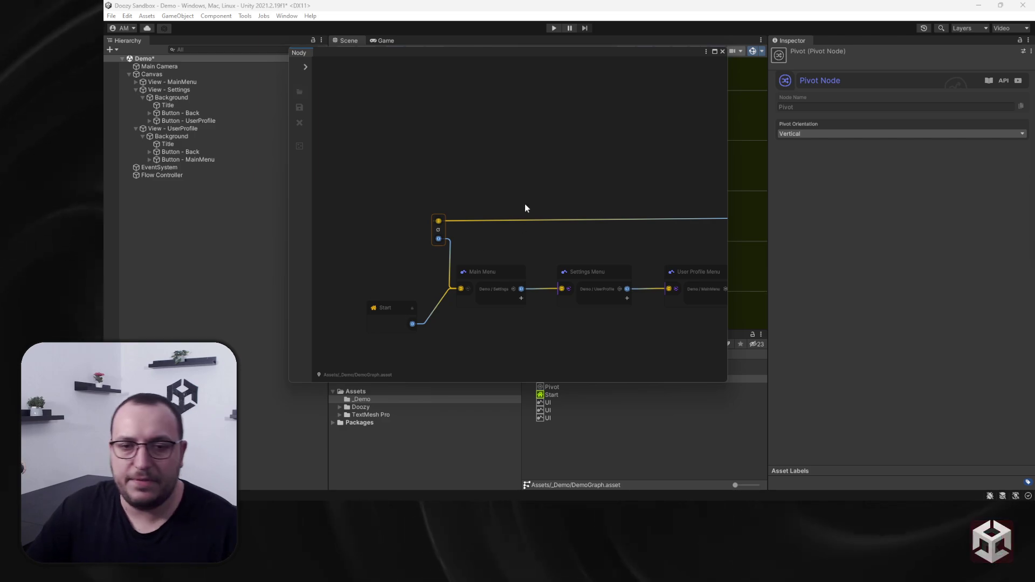
- Try connecting a new UI node's output to the input of the pivot above Main Menu, and delete that UI node
click(537, 150)
key(space)
text(ui)
key(Return)
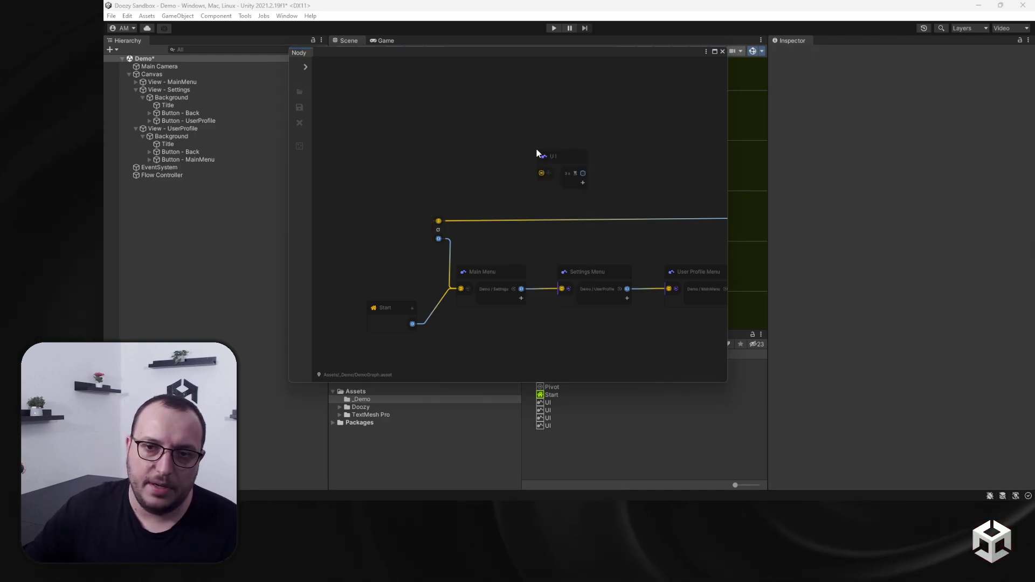
drag(582, 173, 437, 221)
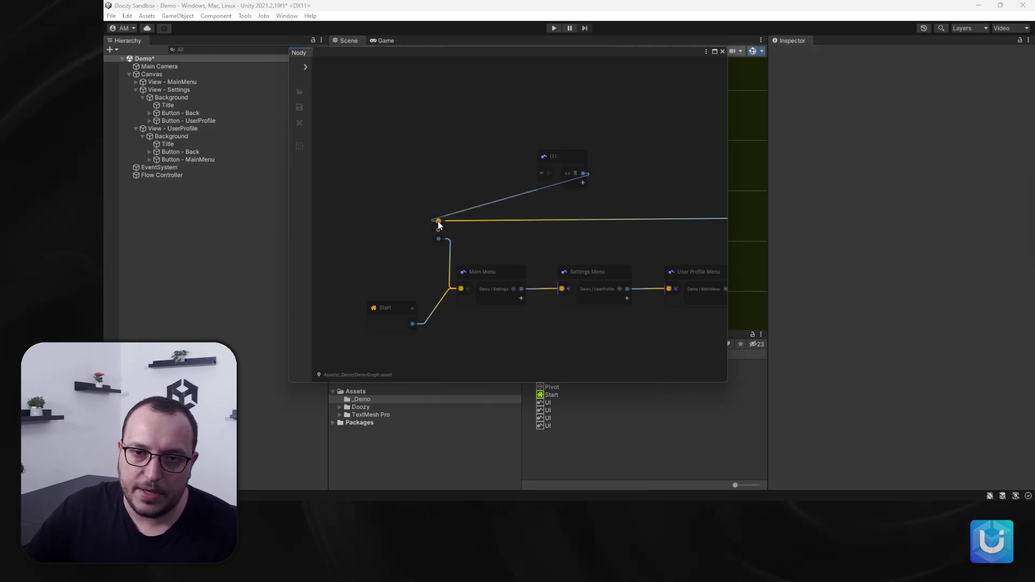
drag(564, 153, 397, 112)
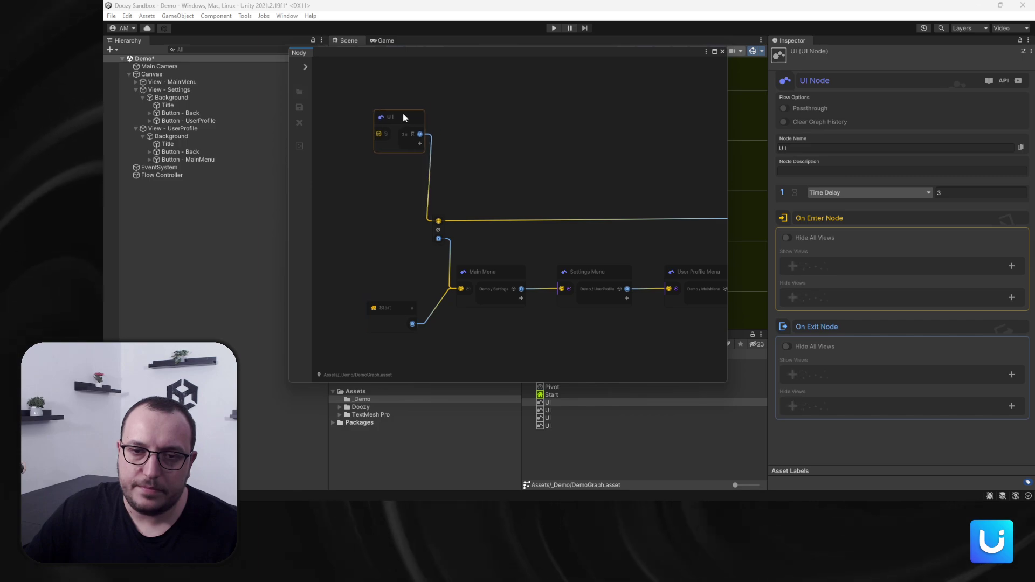
scroll(447, 256, up, 3)
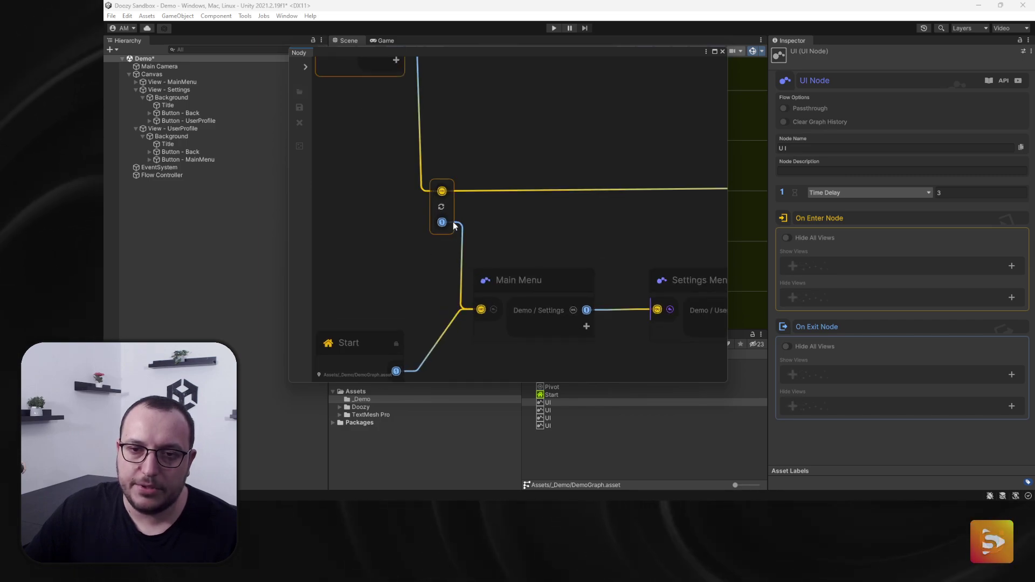
scroll(444, 270, down, 5)
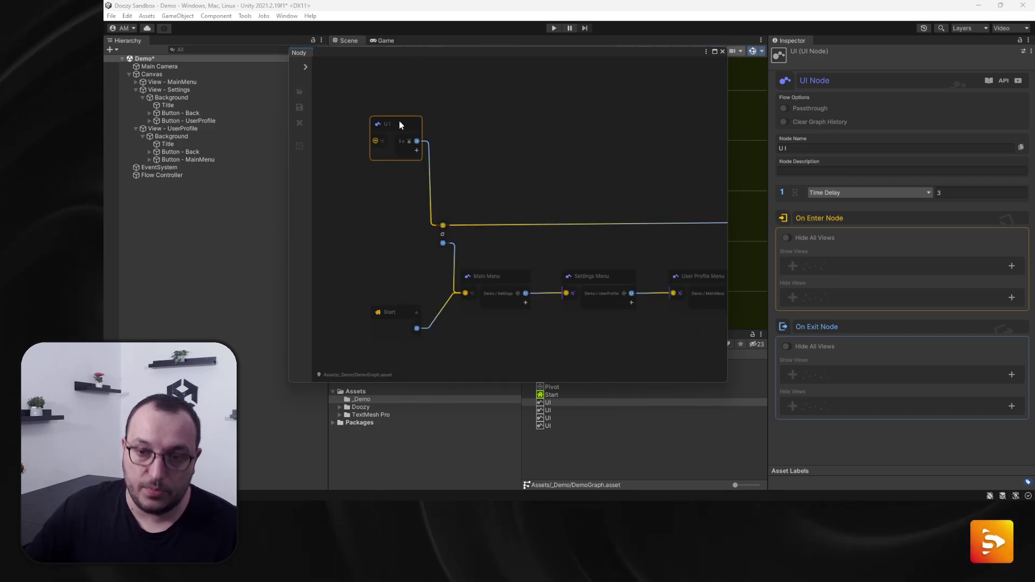
key(Delete)
- Enable Clear Graph History in the Main Menu node's flow options
middle_drag(398, 121, 556, 161)
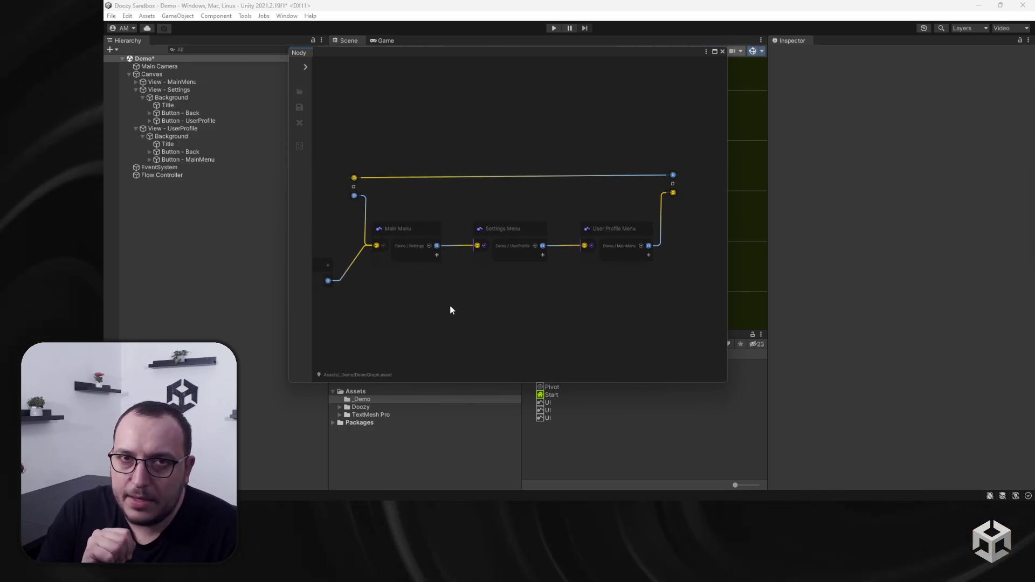
click(410, 226)
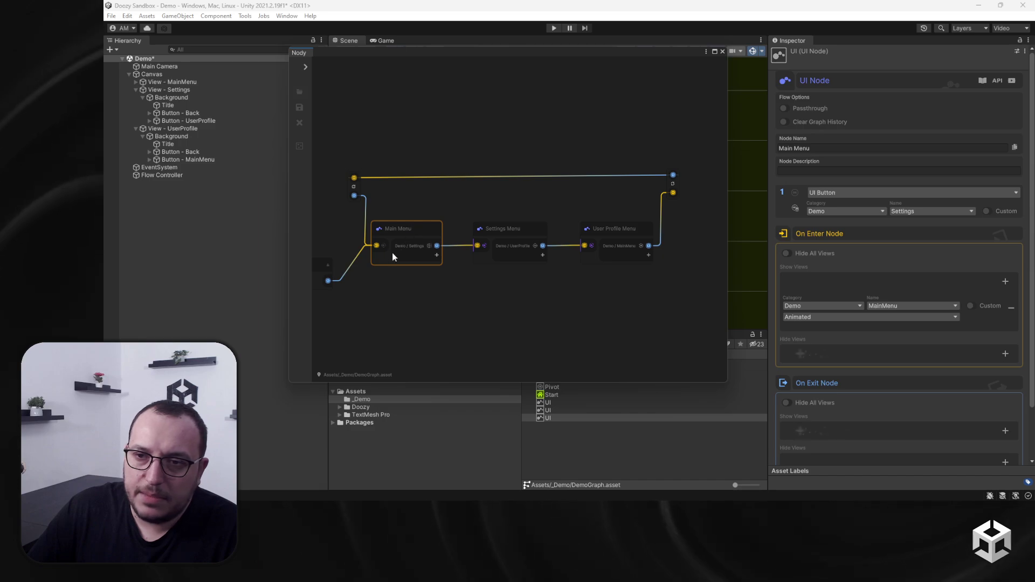
click(788, 121)
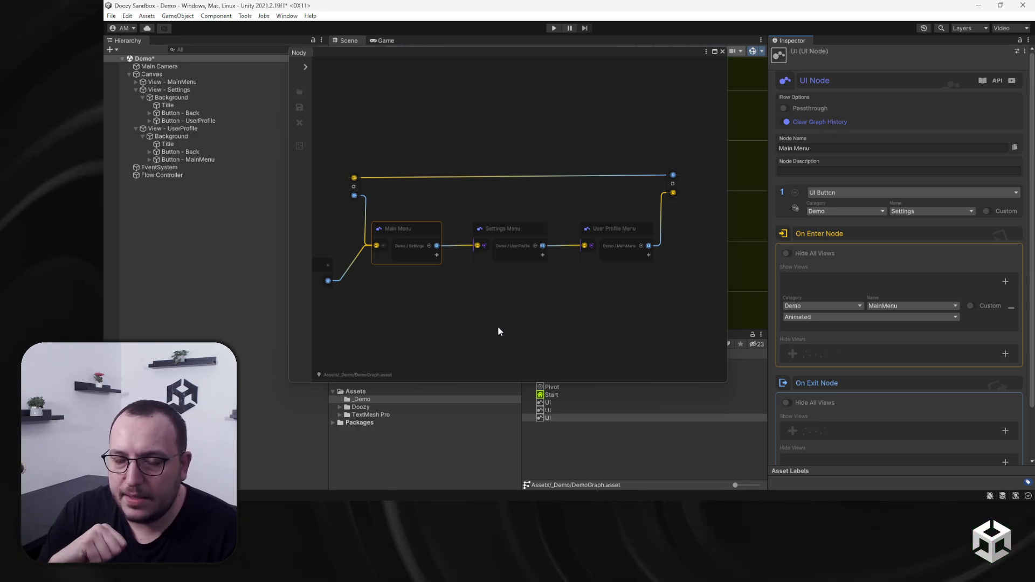
scroll(342, 306, up, 2)
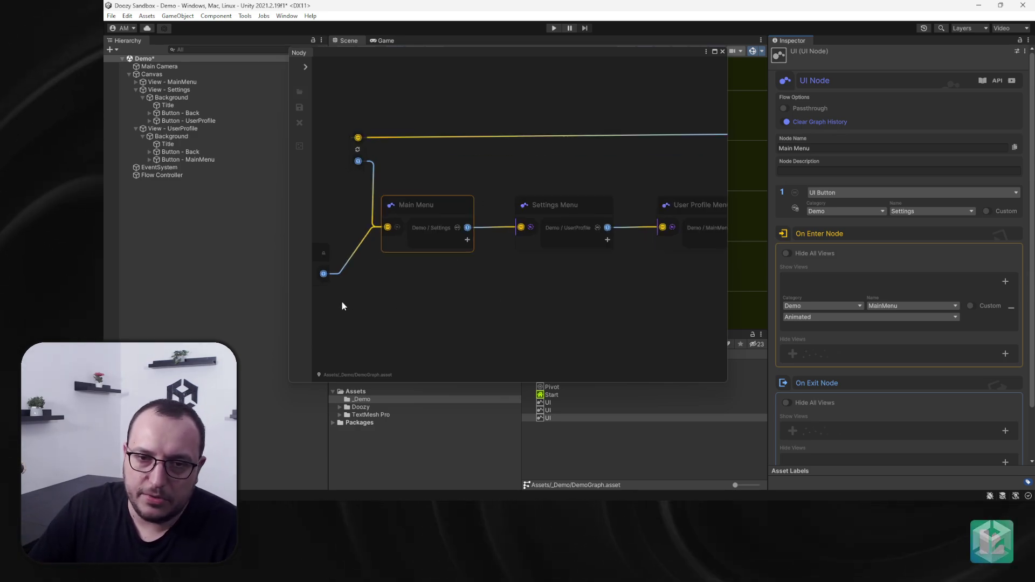
scroll(349, 290, down, 2)
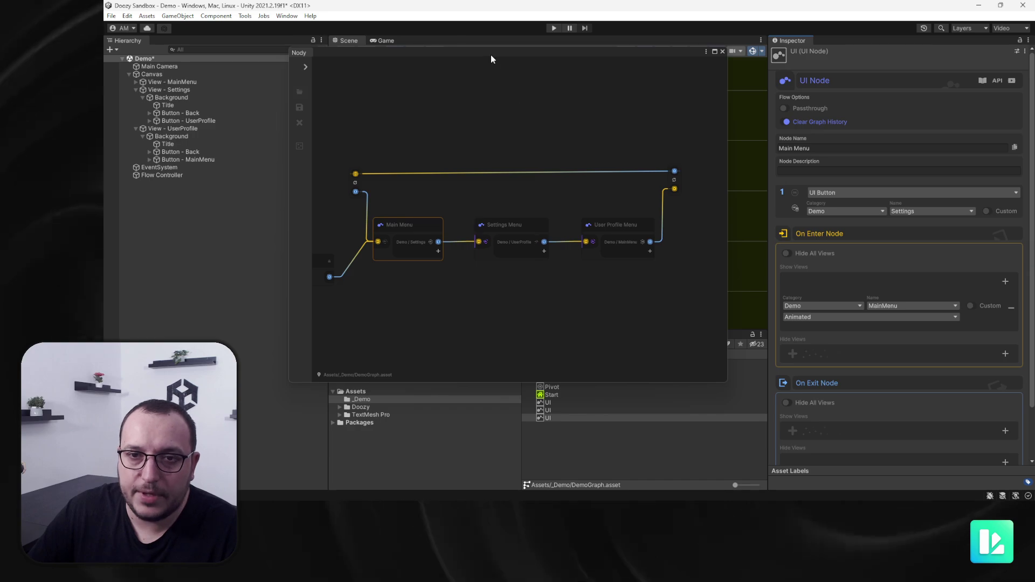
- Dock the Nody window beside the Console and move both pivots down closer to the menu nodes
drag(367, 54, 419, 343)
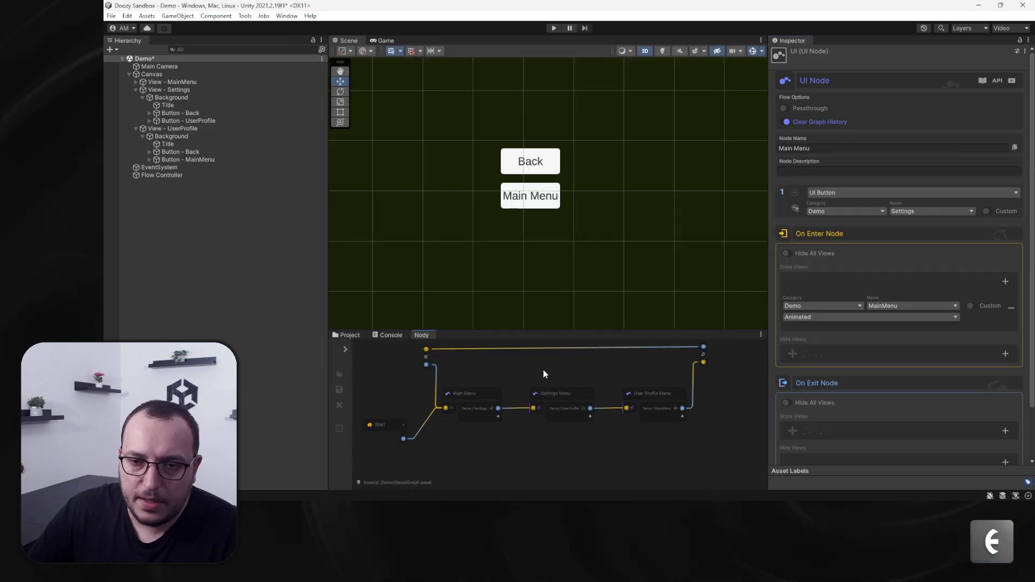
drag(395, 352, 444, 375)
drag(740, 383, 703, 405)
click(709, 437)
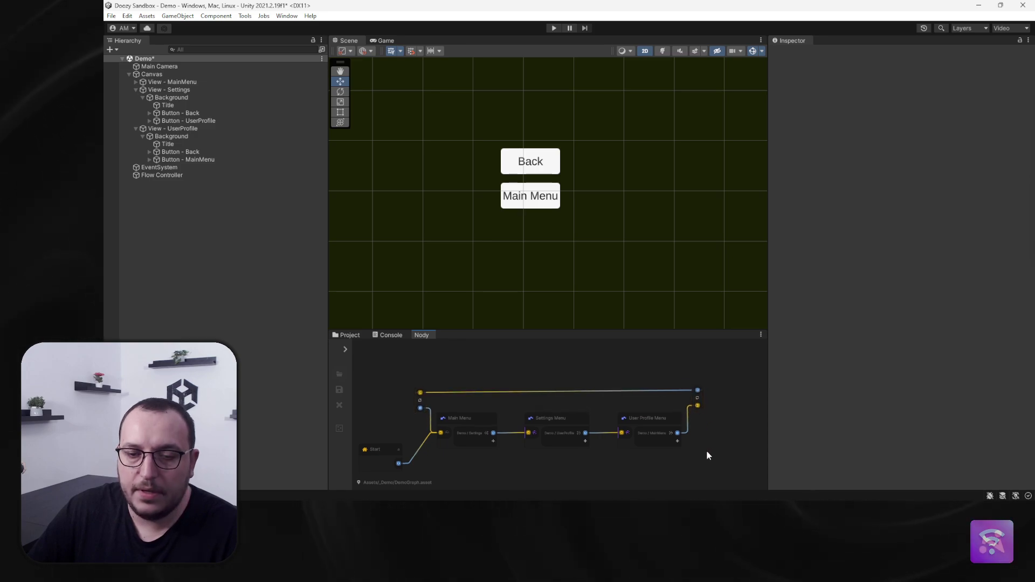
- Shift the Settings Menu and User Profile Menu nodes closer to Main Menu and level the Vertical Reversed pivot with the other pivot
middle_drag(707, 451, 710, 427)
scroll(691, 438, up, 1)
middle_drag(631, 448, 645, 453)
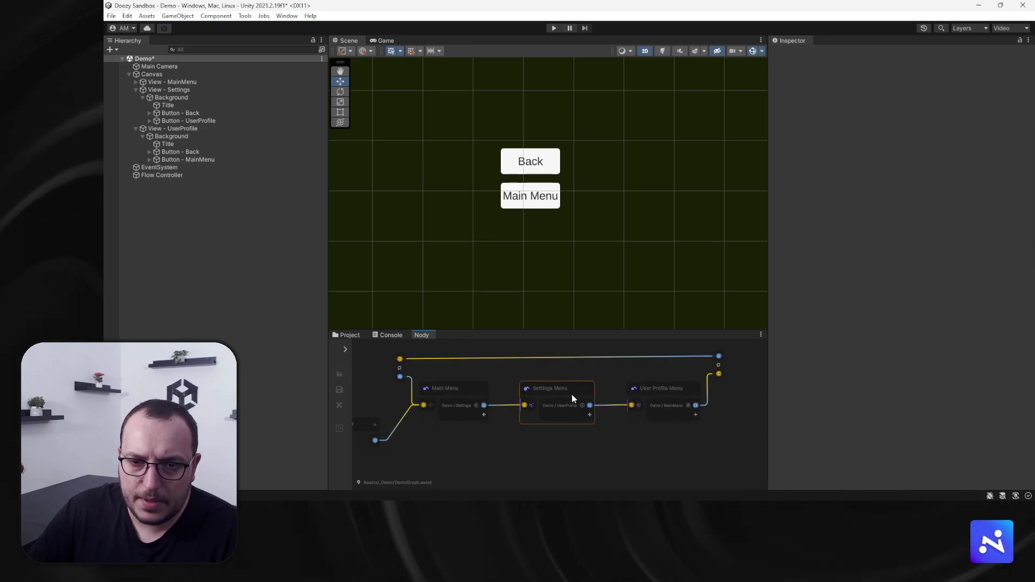
click(558, 392)
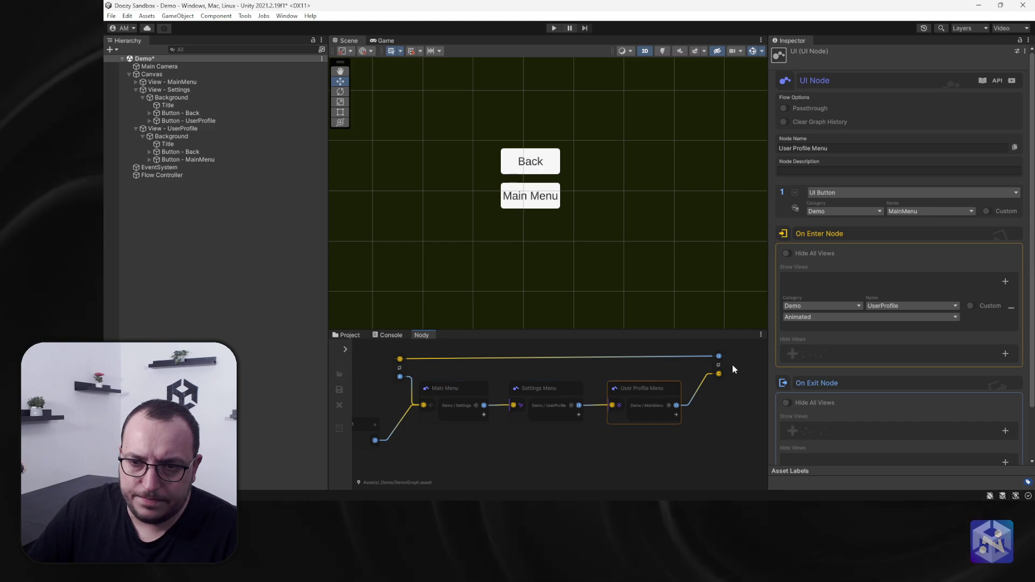
click(716, 360)
middle_drag(716, 360, 715, 412)
drag(715, 412, 701, 438)
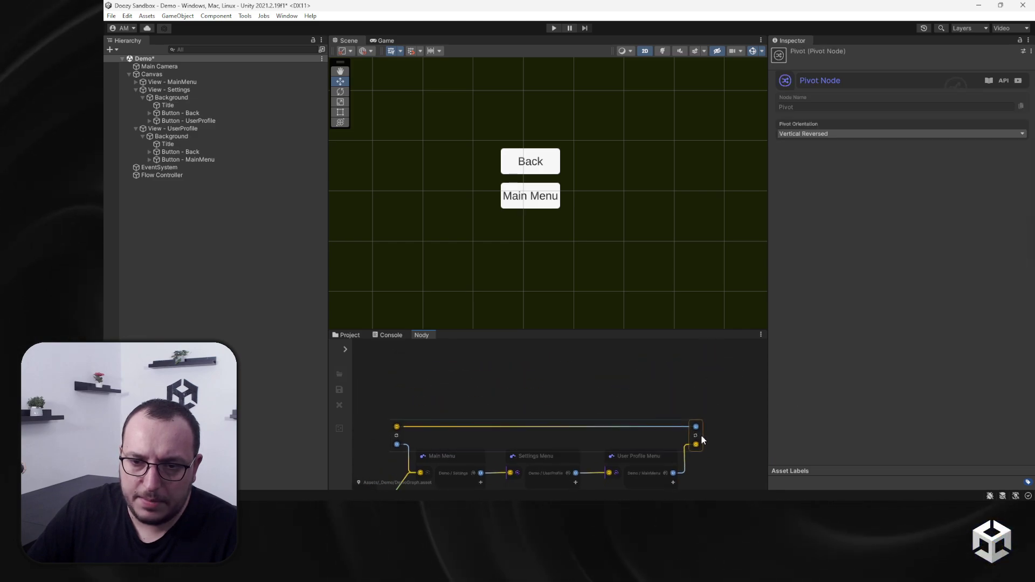
middle_drag(545, 380, 564, 330)
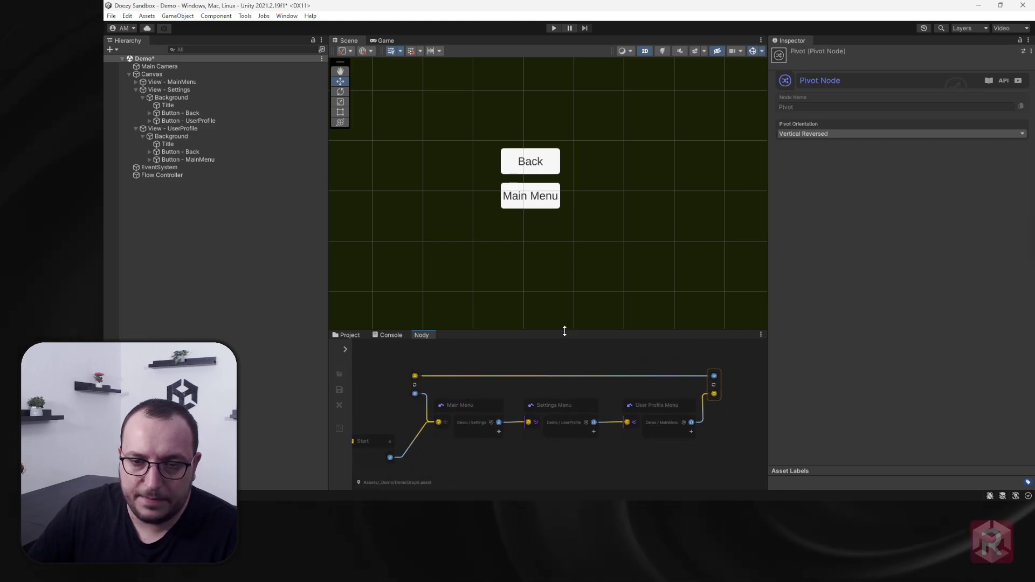
scroll(521, 452, up, 1)
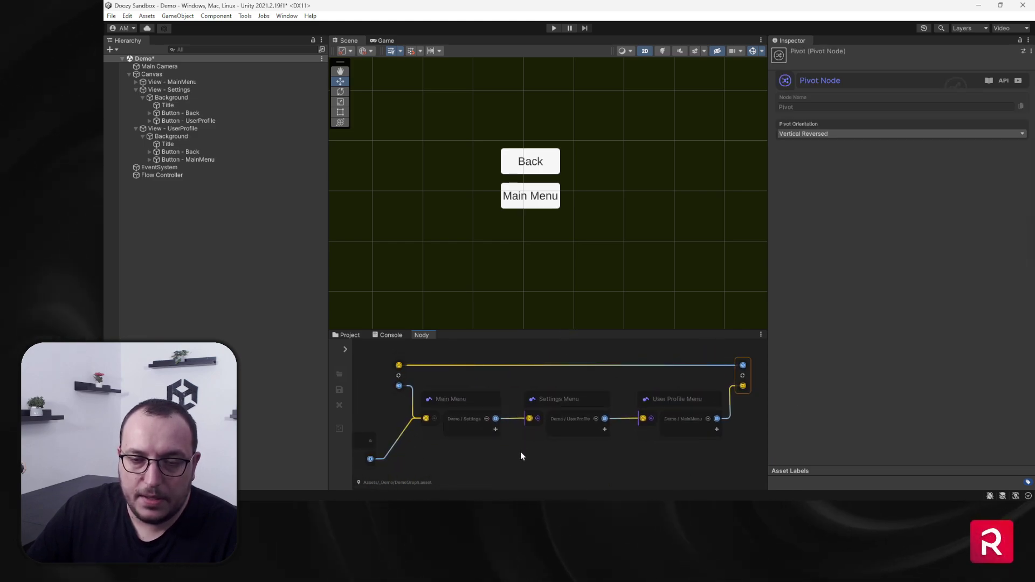
- Run the scene and test the flow from Main Menu to Settings, to User Profile, and back through the Main Menu button
click(551, 27)
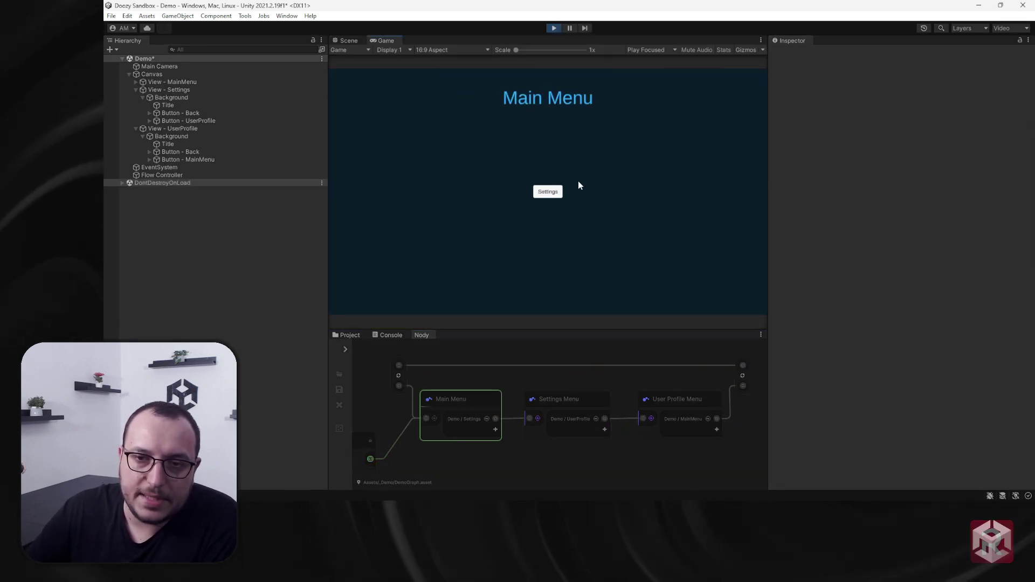
click(547, 191)
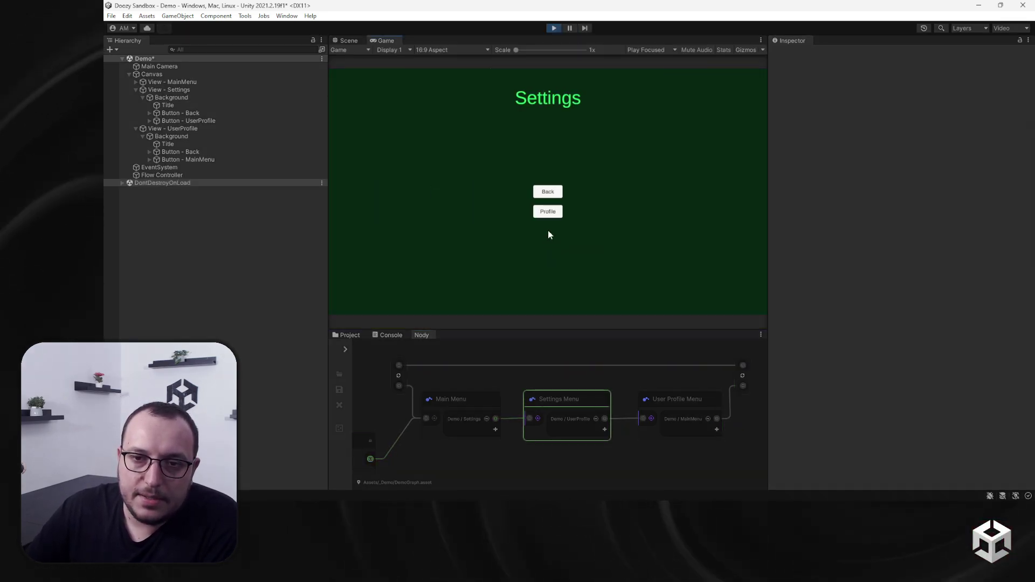
click(548, 213)
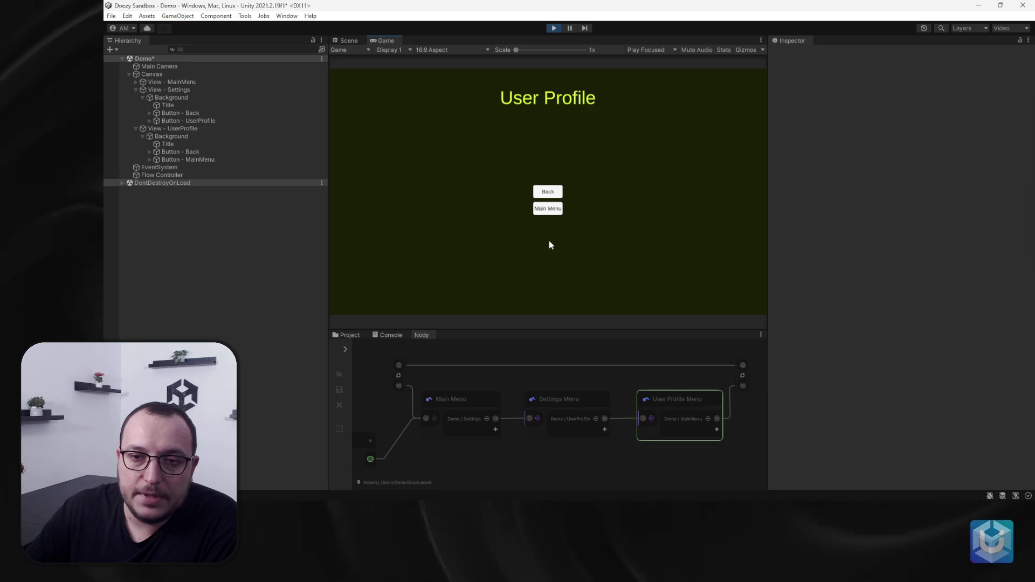
scroll(720, 418, up, 5)
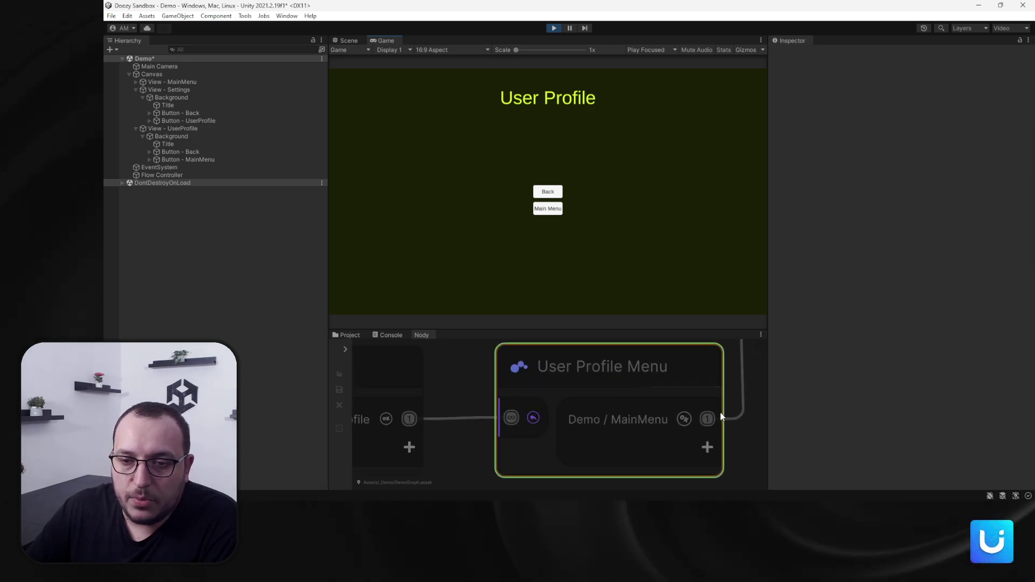
scroll(667, 428, down, 4)
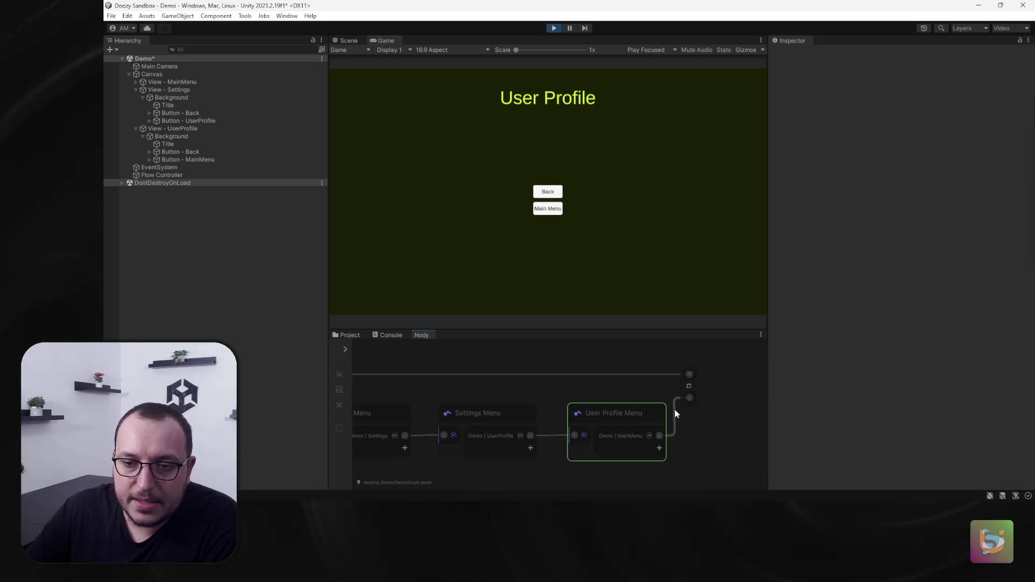
scroll(672, 397, down, 2)
middle_drag(601, 404, 620, 396)
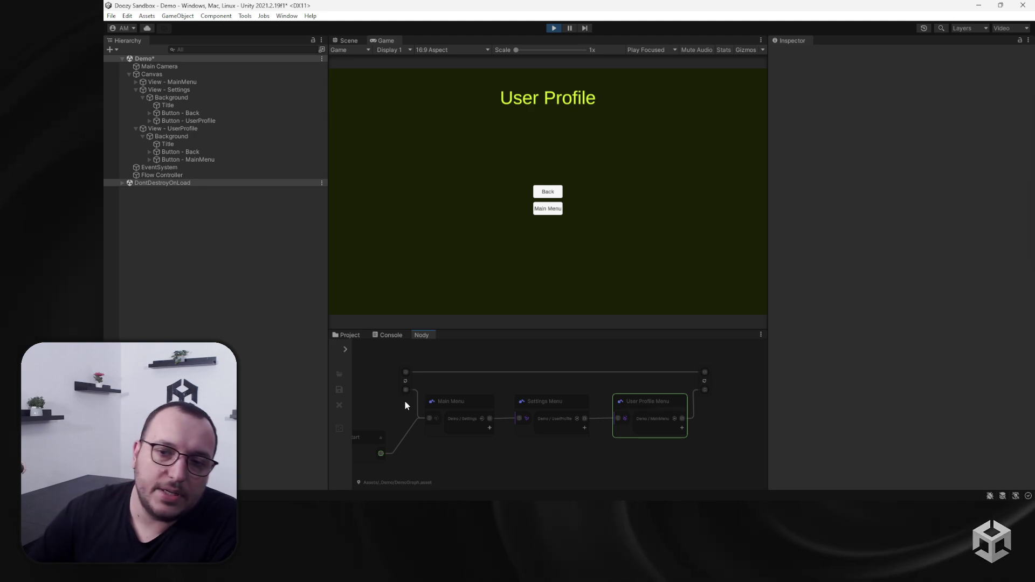
click(539, 212)
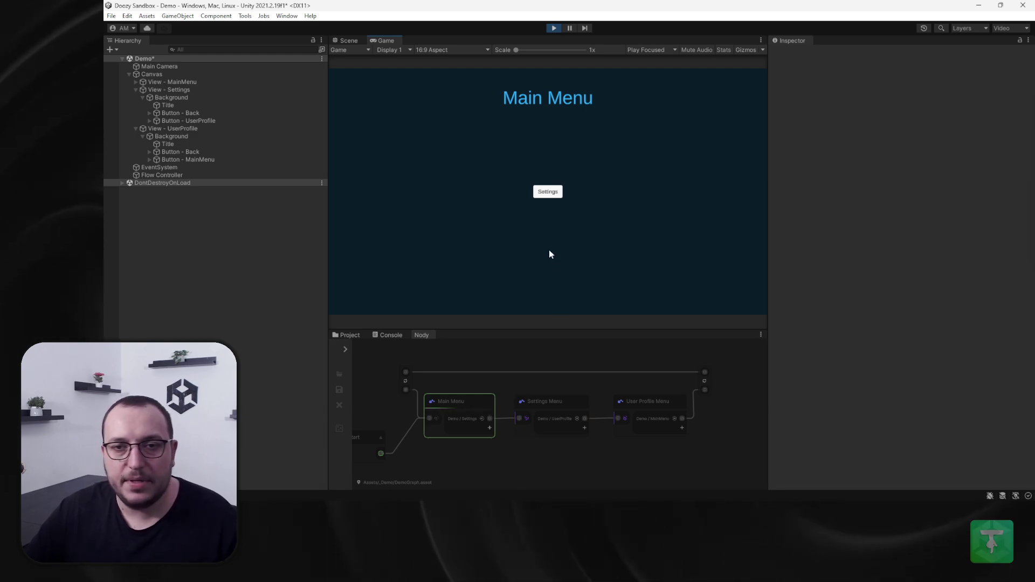
- Test Settings and Profile again, navigate back through the views to the Main Menu, and exit Play mode
click(549, 194)
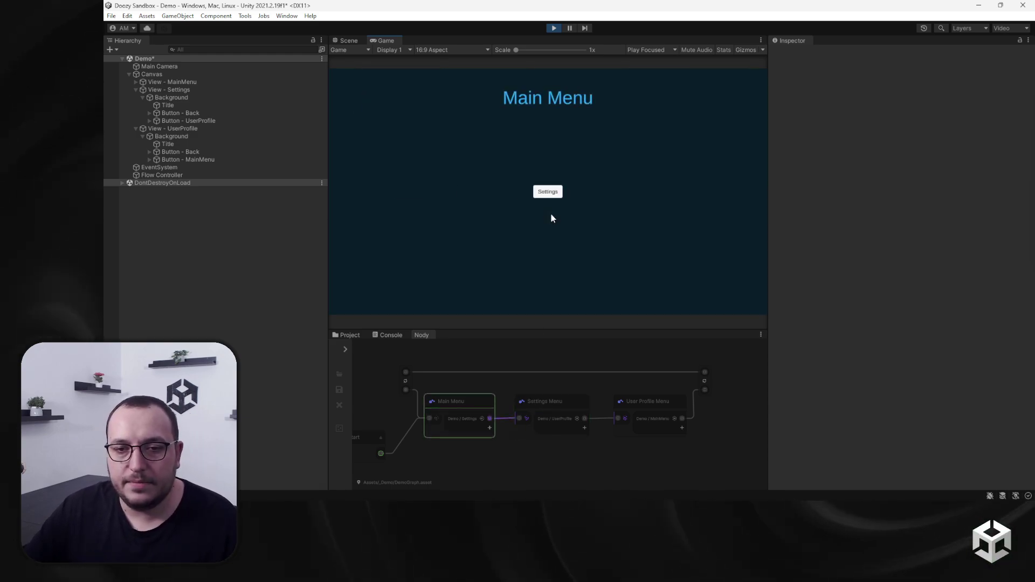
click(547, 193)
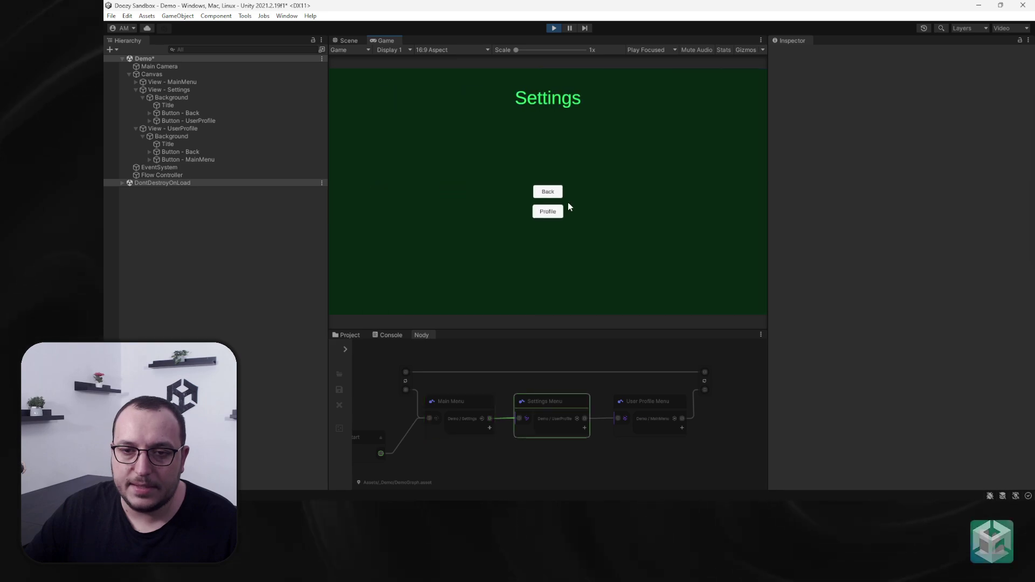
click(560, 211)
key(Escape)
key(Escape)
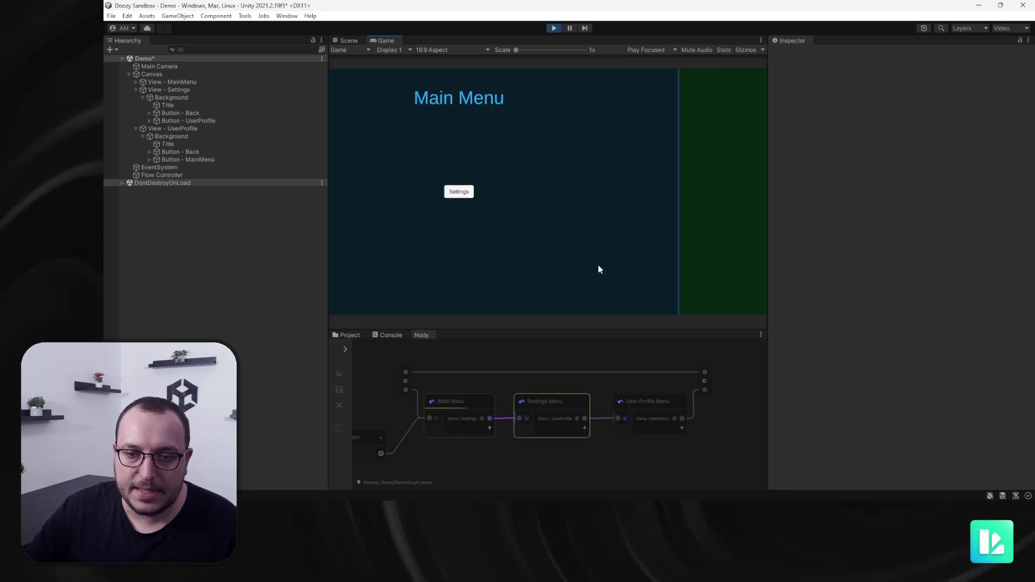
click(553, 28)
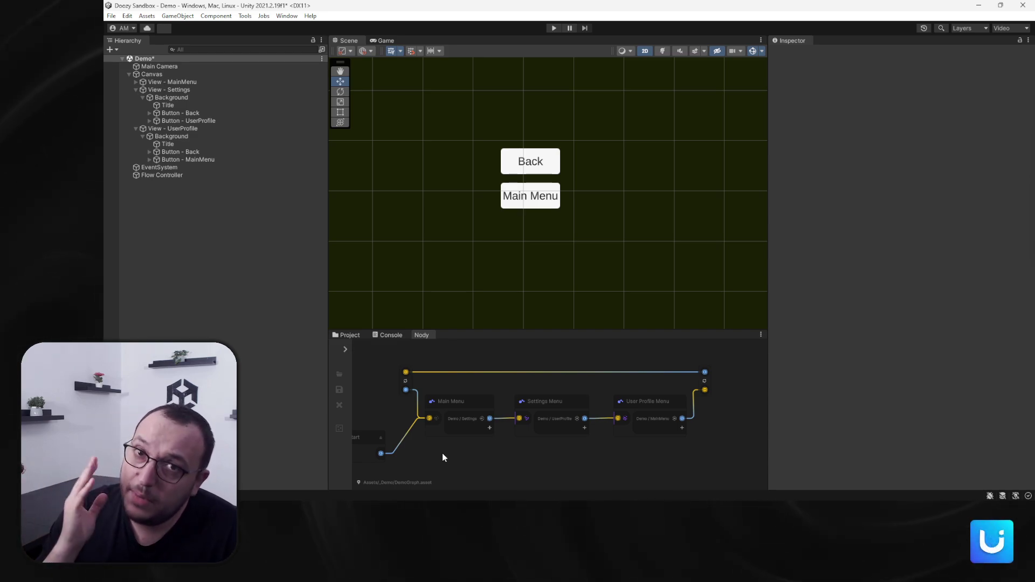
- Disable Clear Graph History on the Main Menu node and inspect its incoming connection from the User Profile Menu pivots
click(482, 404)
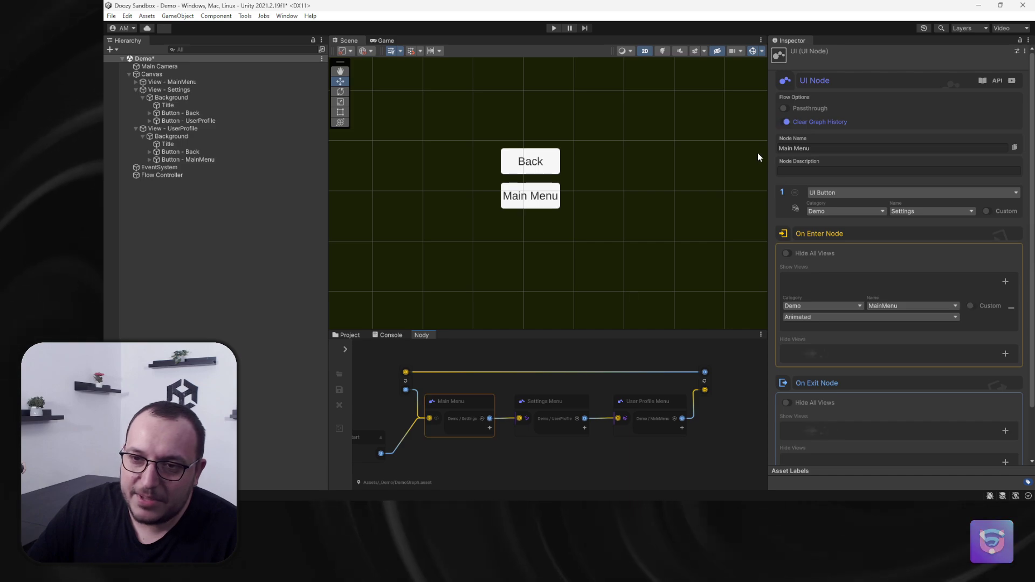
scroll(379, 437, up, 5)
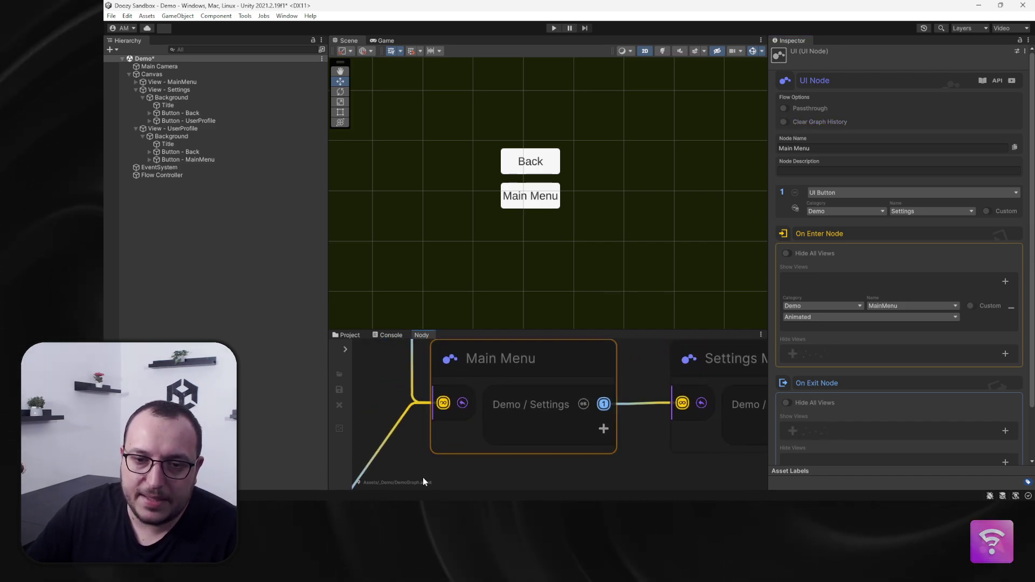
scroll(444, 431, down, 5)
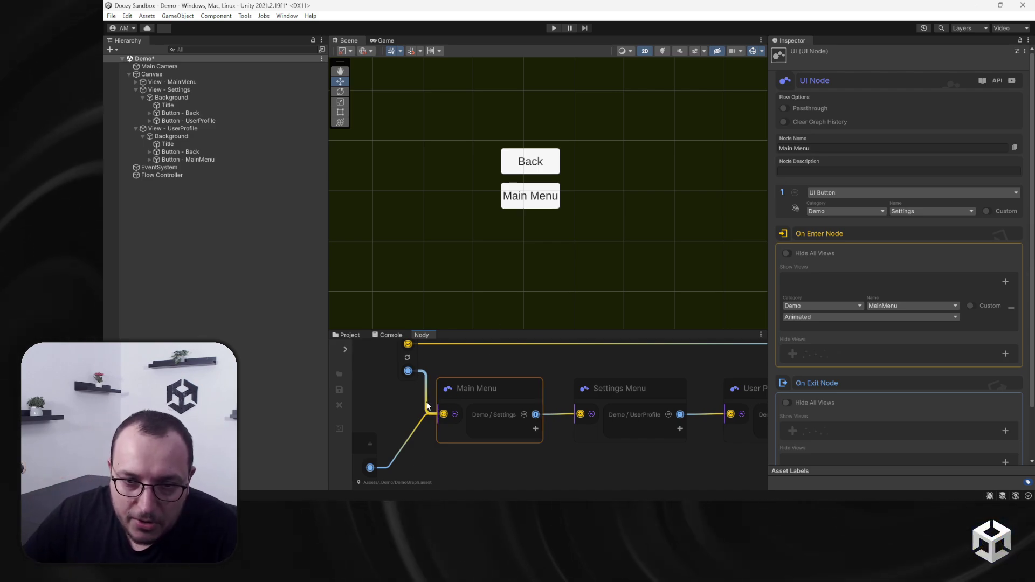
middle_drag(765, 342, 638, 364)
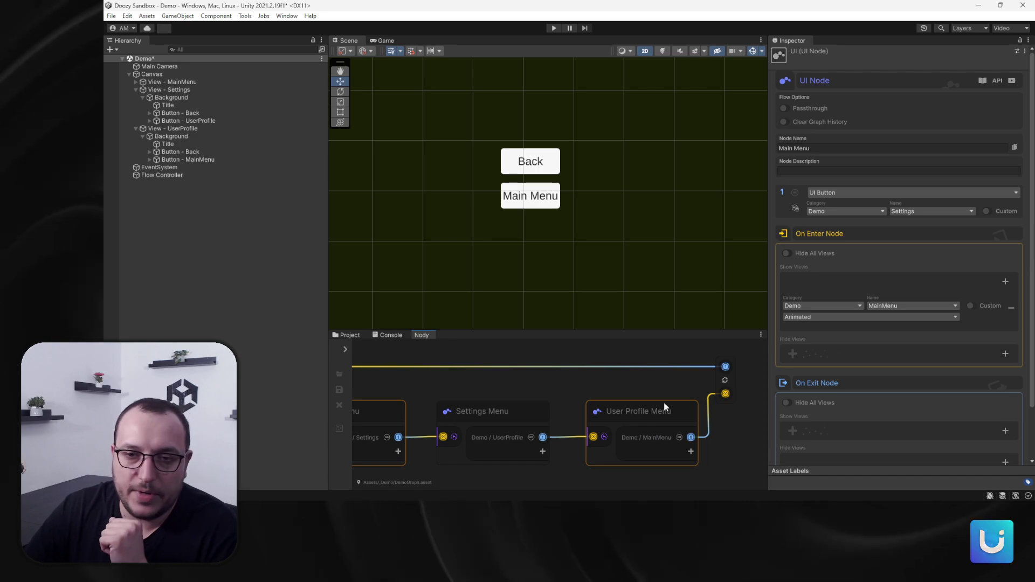
- Run the scene and test stepping back from Settings, then from User Profile through Settings to the Main Menu
scroll(664, 409, down, 4)
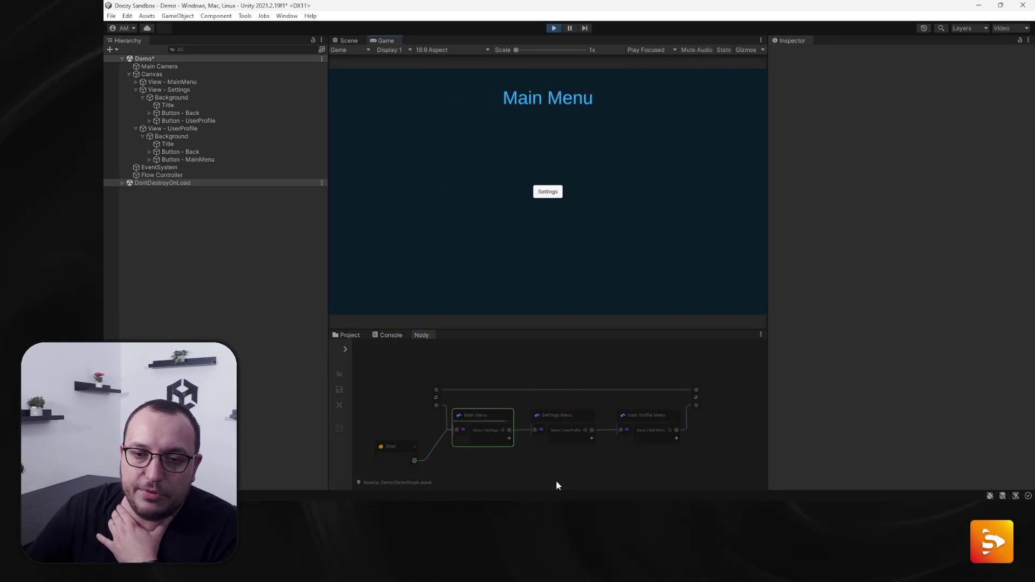
scroll(572, 471, up, 2)
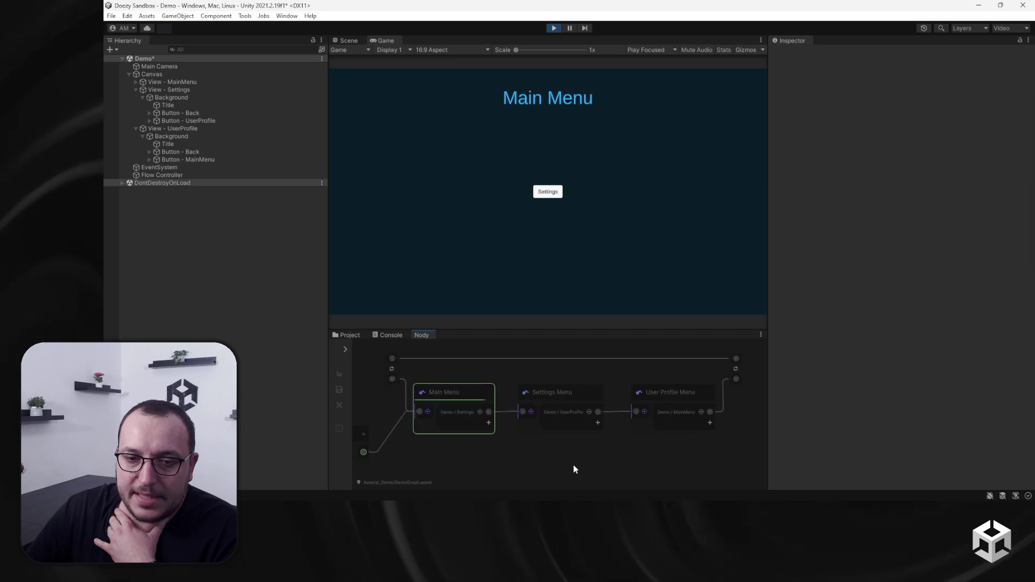
click(548, 192)
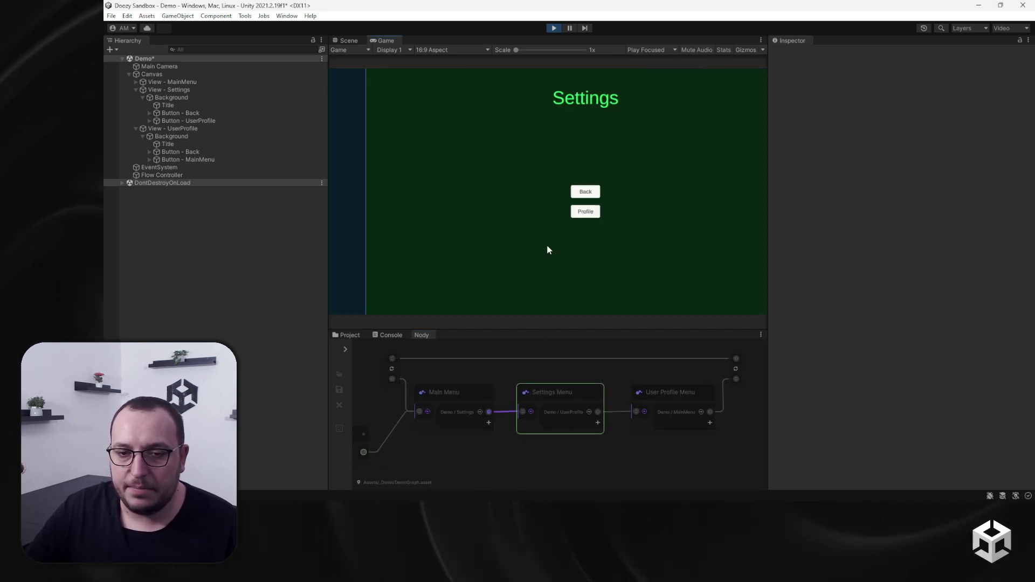
key(Escape)
click(556, 195)
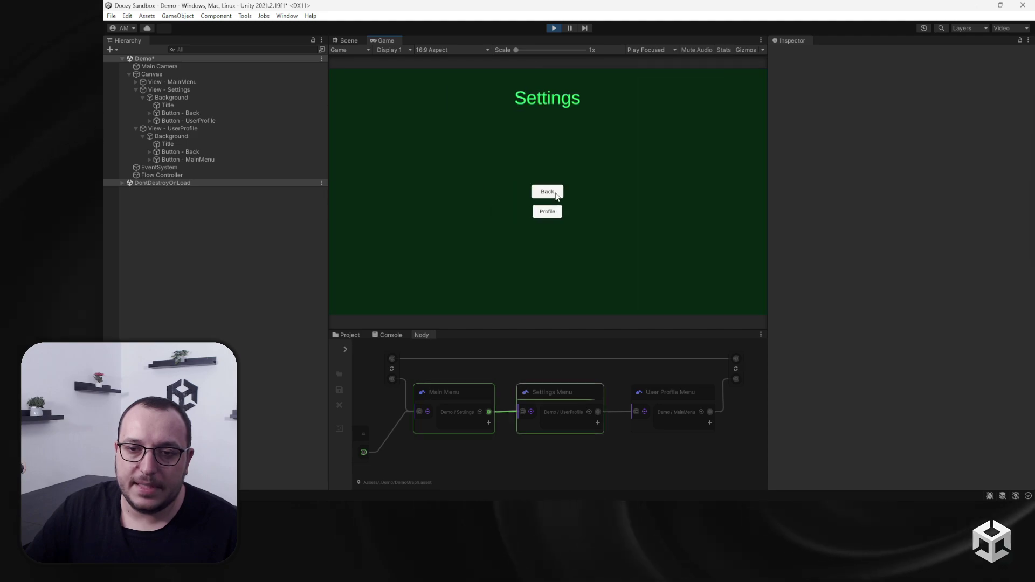
click(549, 211)
key(Escape)
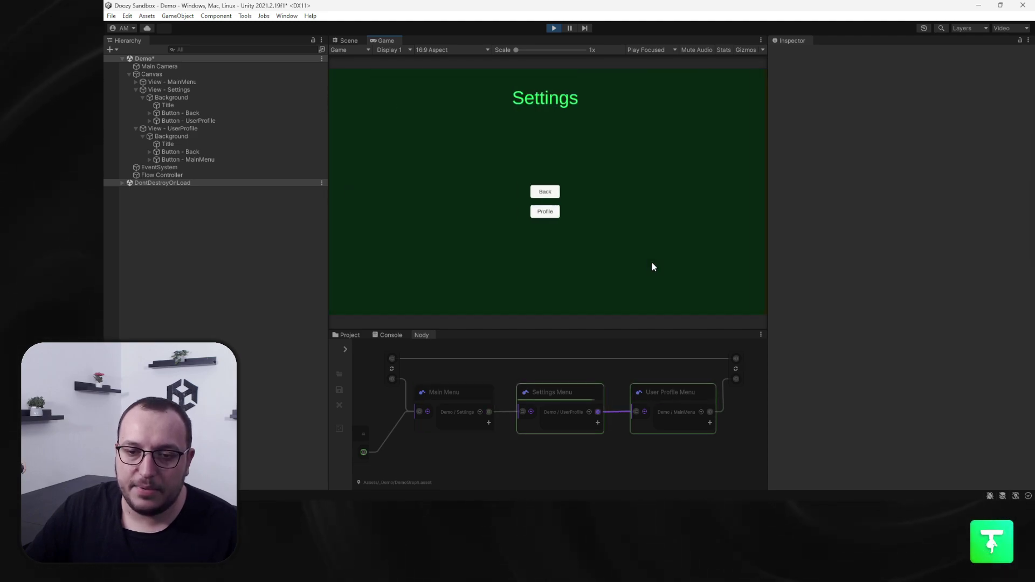
key(Escape)
- Go through Settings to User Profile twice, stepping back to the Main Menu each time
click(549, 192)
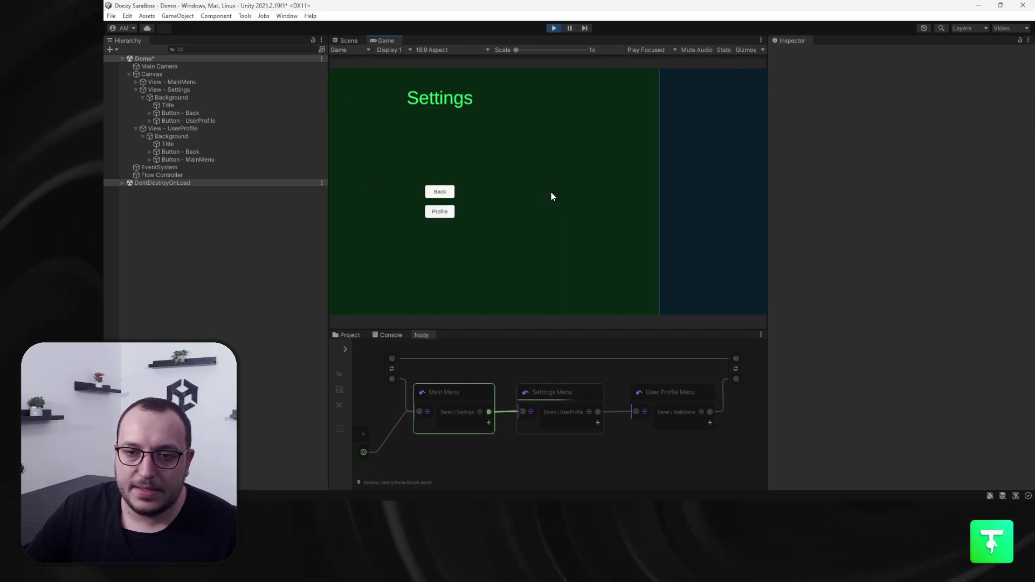
click(557, 211)
click(559, 214)
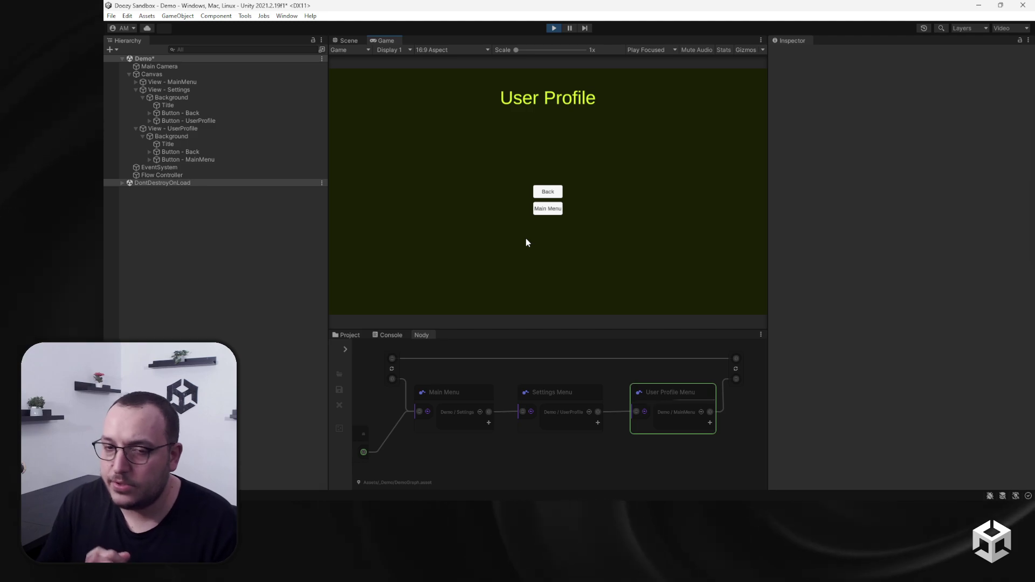
key(Escape)
key(Escape)
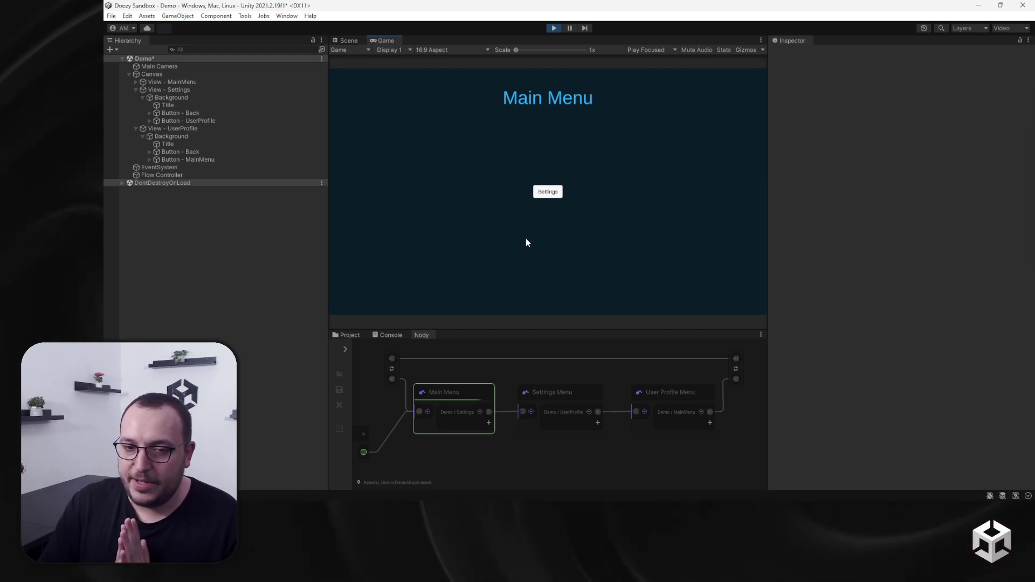
click(545, 193)
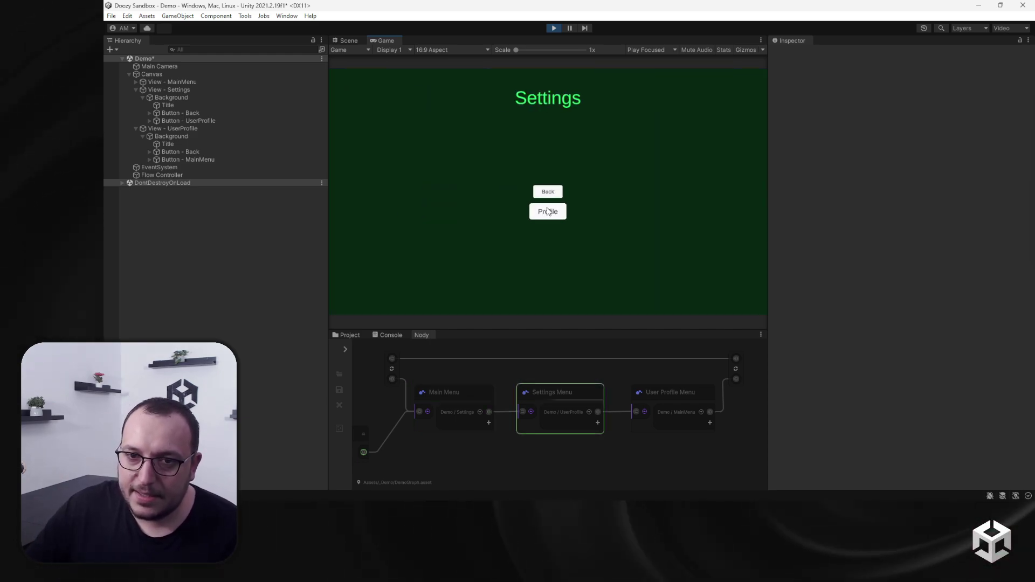
click(548, 211)
key(Escape)
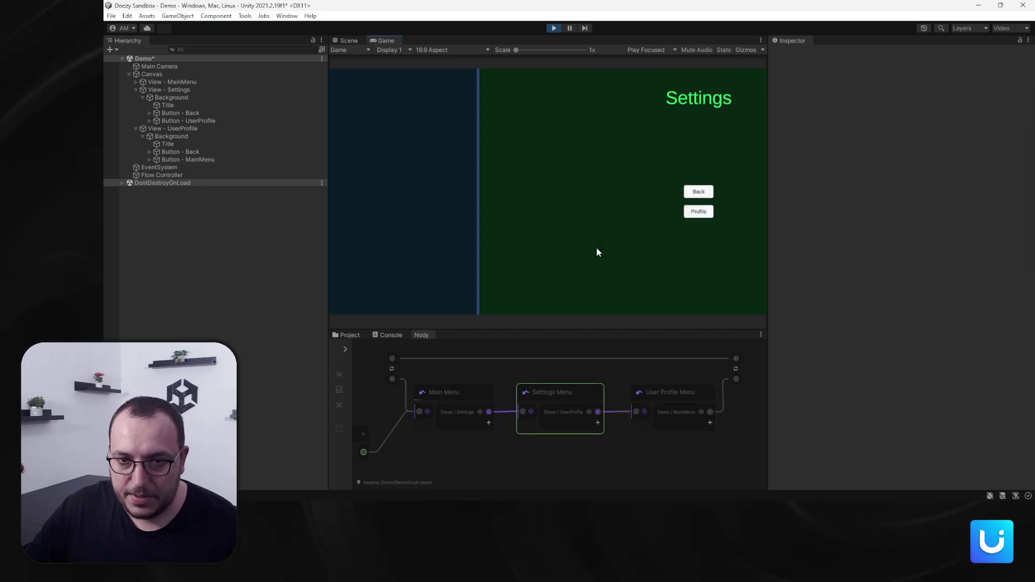
key(Escape)
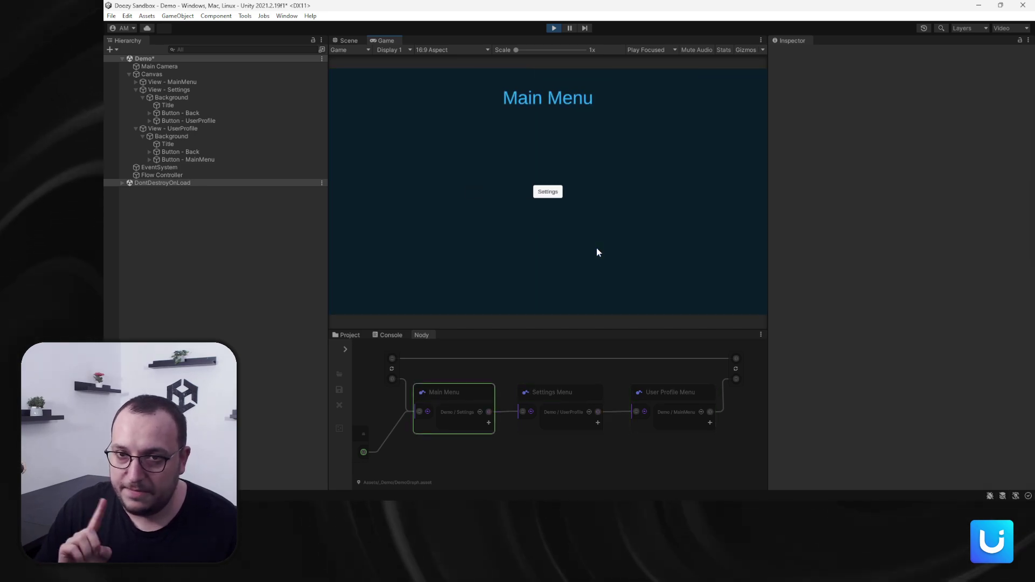
- Return from User Profile with its Main Menu button, open Settings, and step back through the whole navigation history
click(549, 192)
click(549, 211)
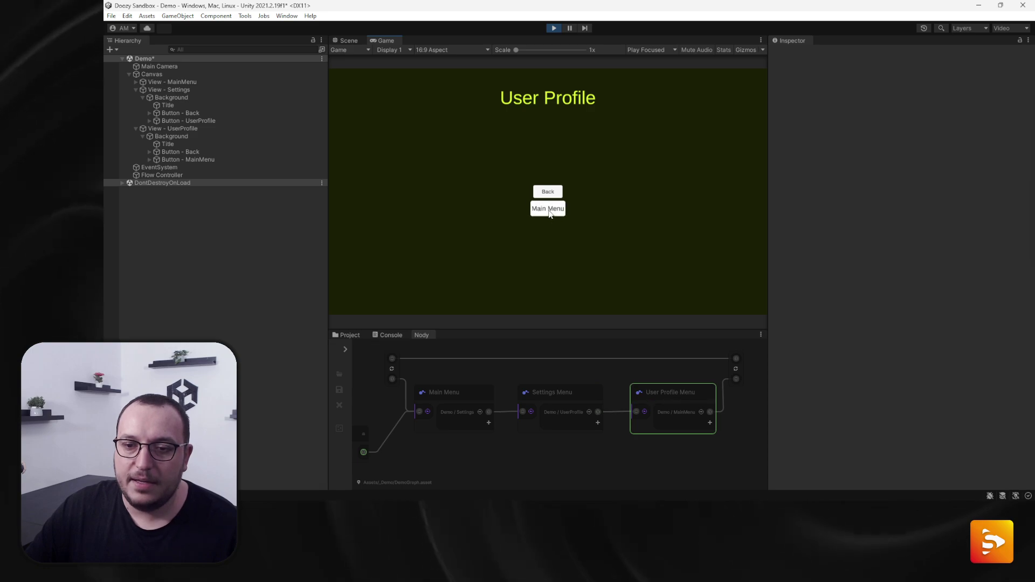
click(548, 210)
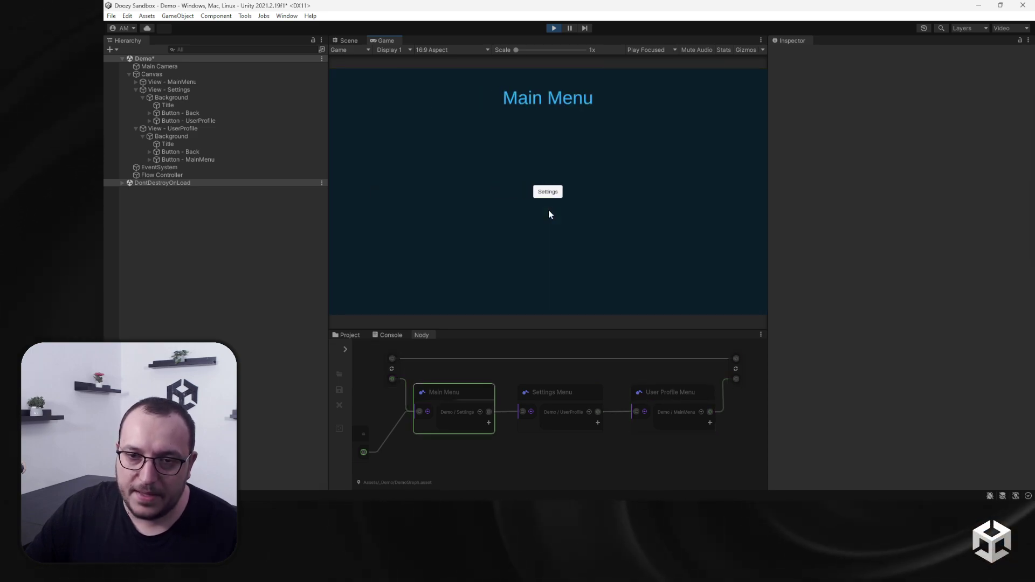
click(548, 192)
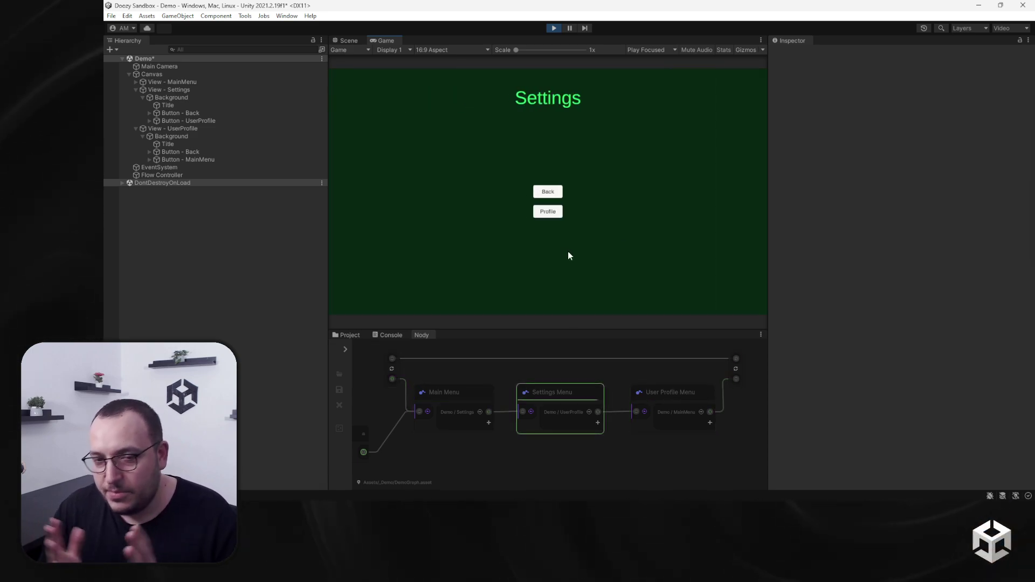
key(Escape)
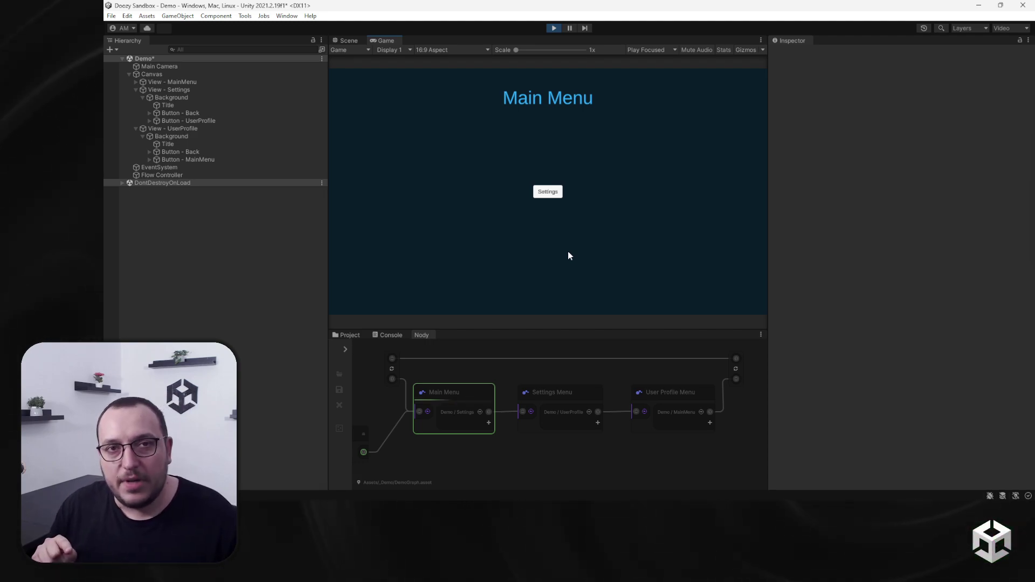
key(Escape)
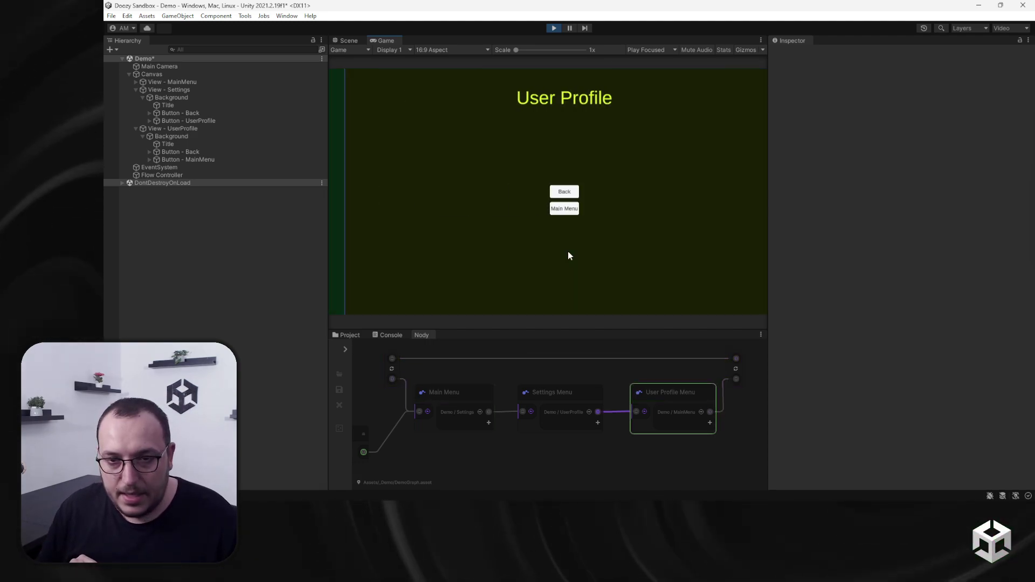
key(Escape)
key(Escape)
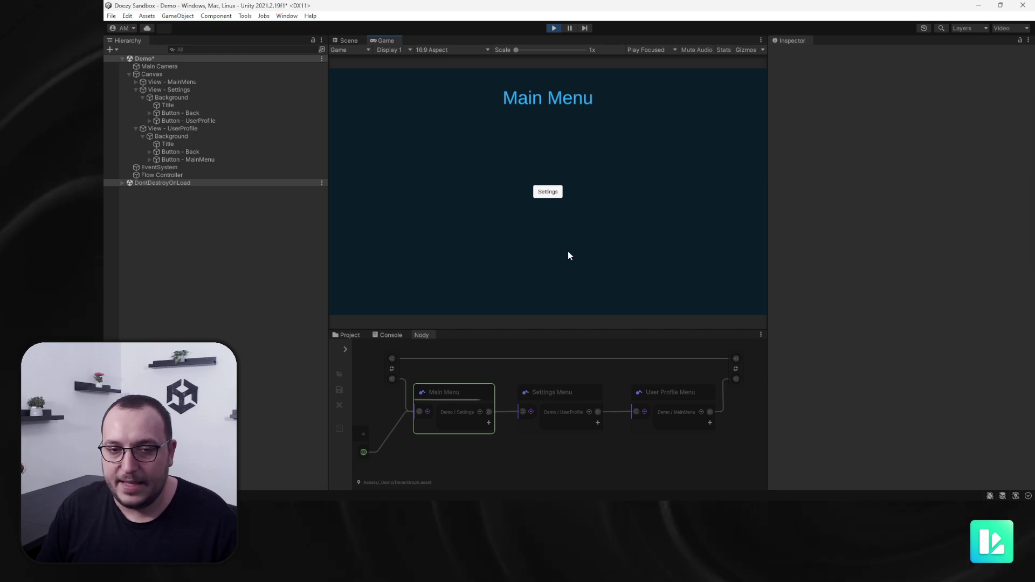
- Enable Clear Graph History on the Main Menu node and inspect its input port in the graph
click(461, 402)
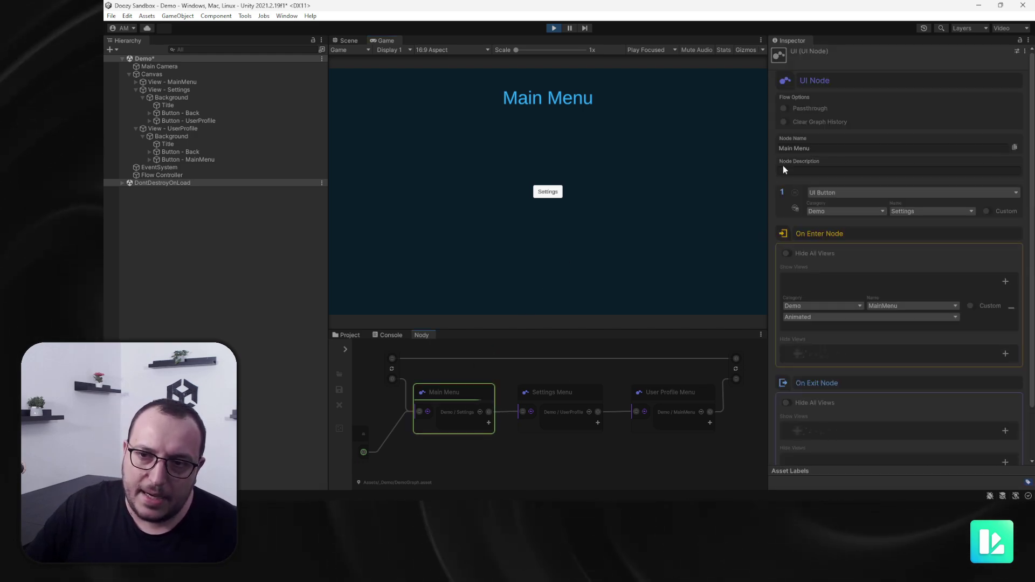
scroll(426, 418, up, 6)
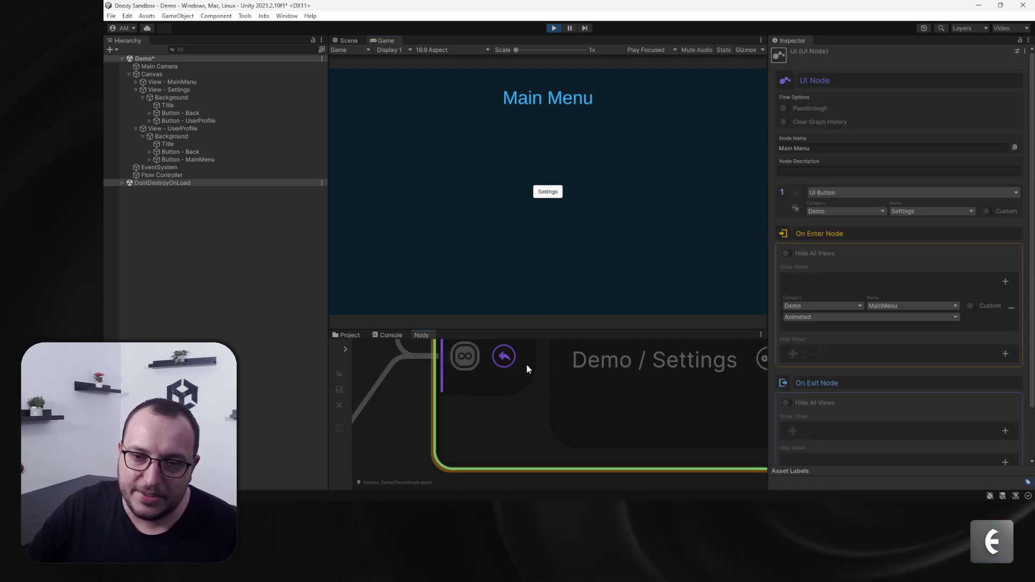
scroll(491, 429, down, 6)
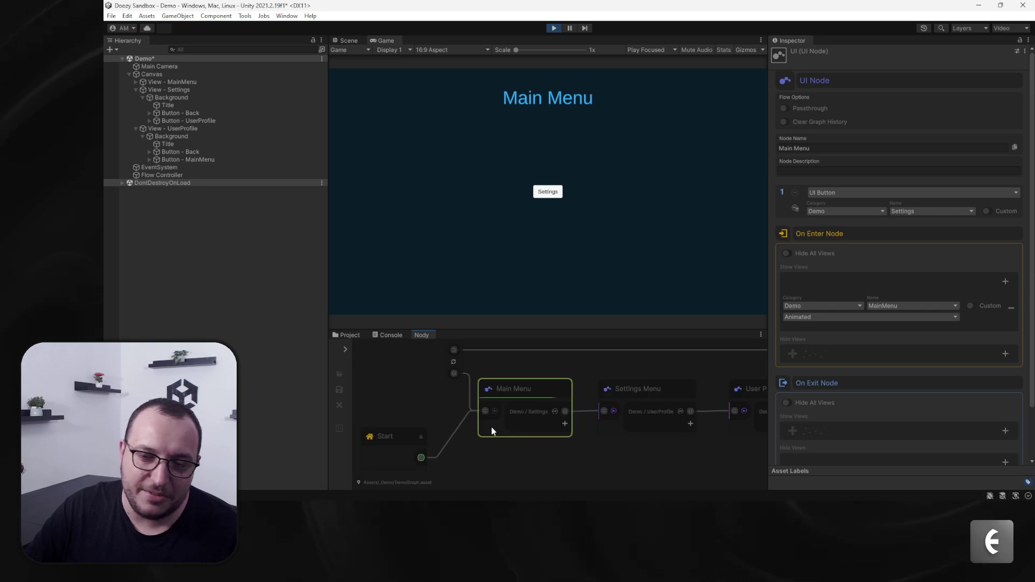
scroll(490, 427, up, 1)
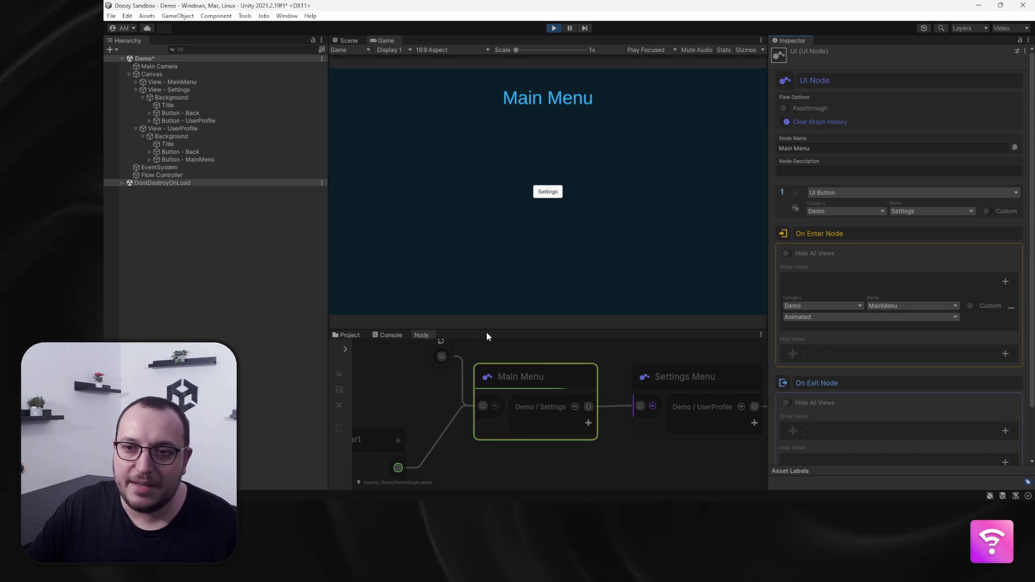
scroll(512, 426, down, 2)
click(529, 442)
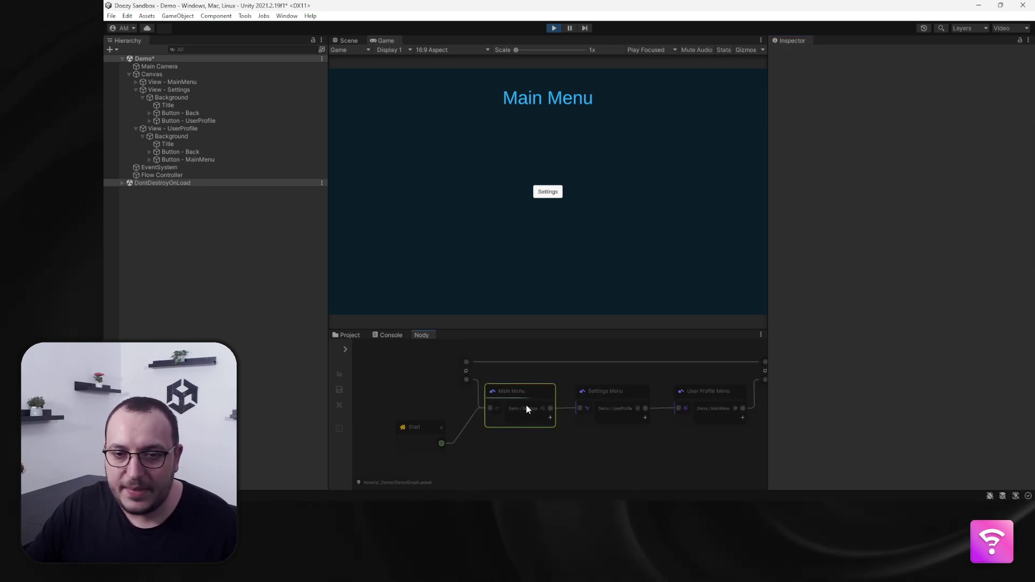
- Test the flow through Settings and User Profile back to Main Menu with its button, and exit Play mode
click(542, 195)
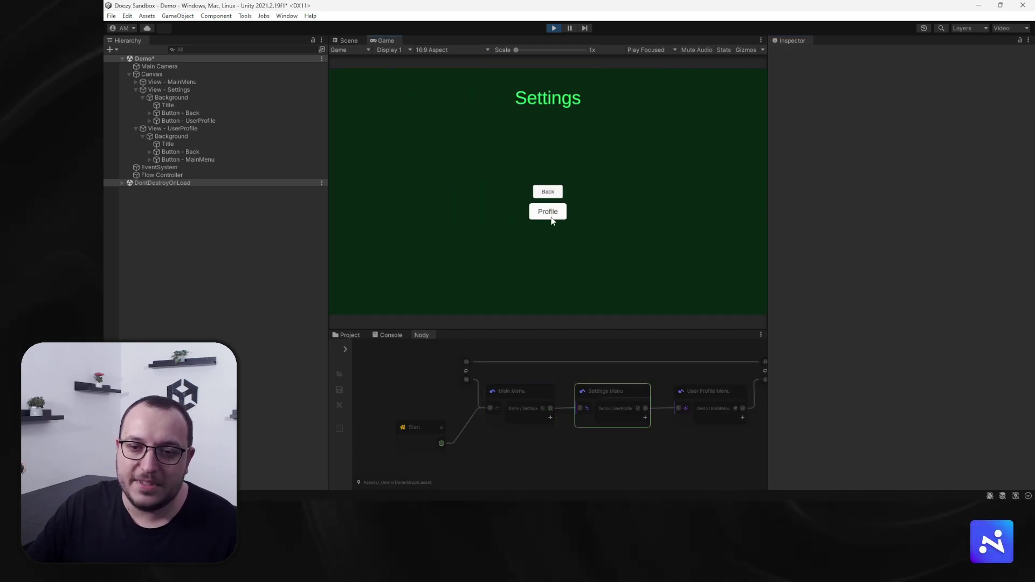
click(550, 213)
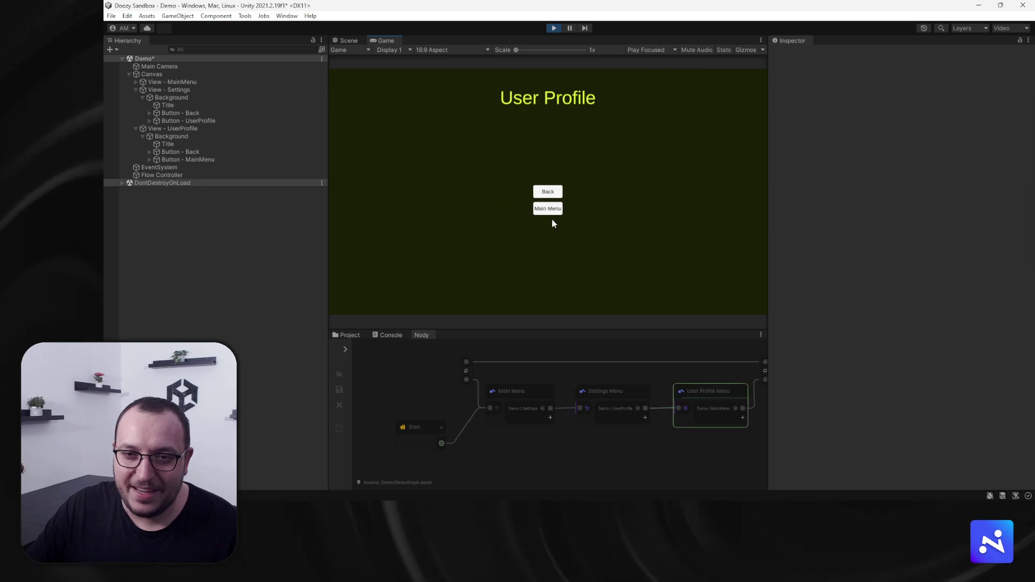
click(550, 210)
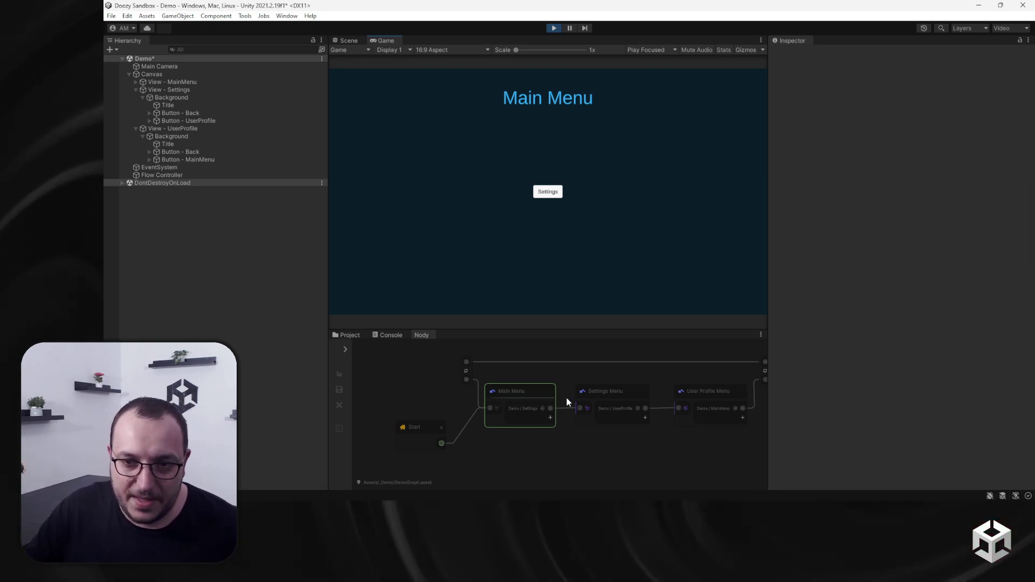
scroll(585, 424, down, 2)
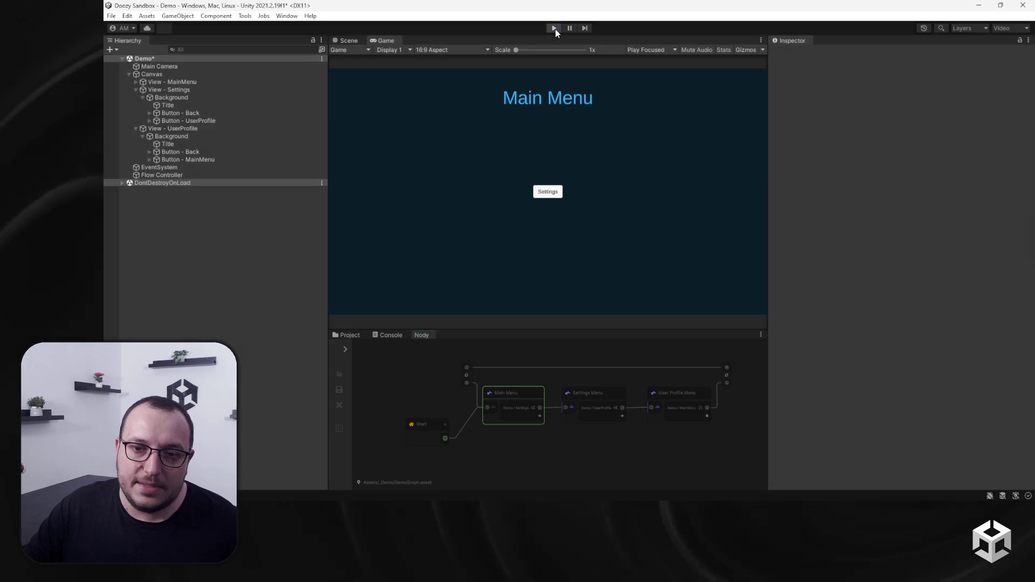
click(554, 28)
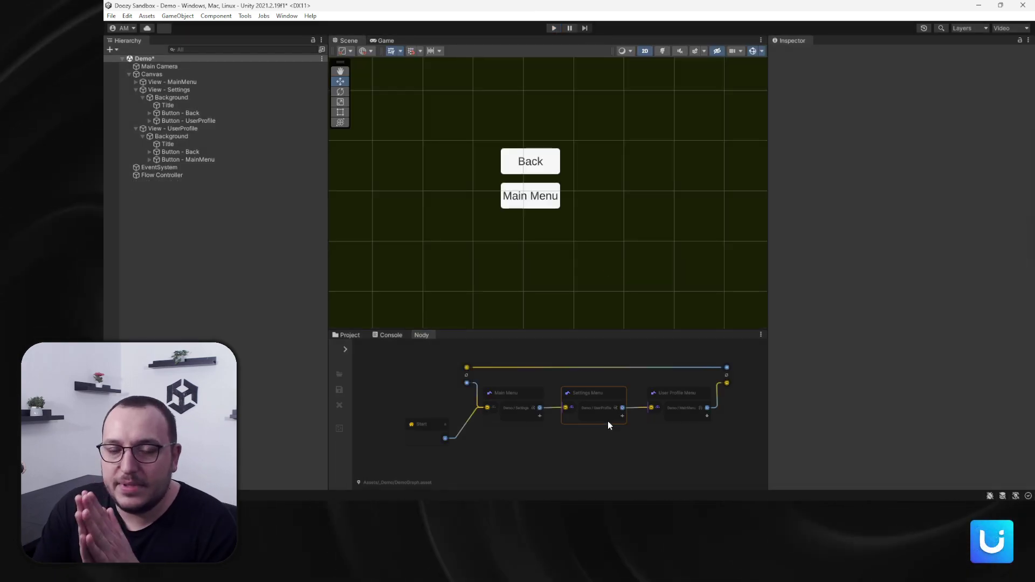
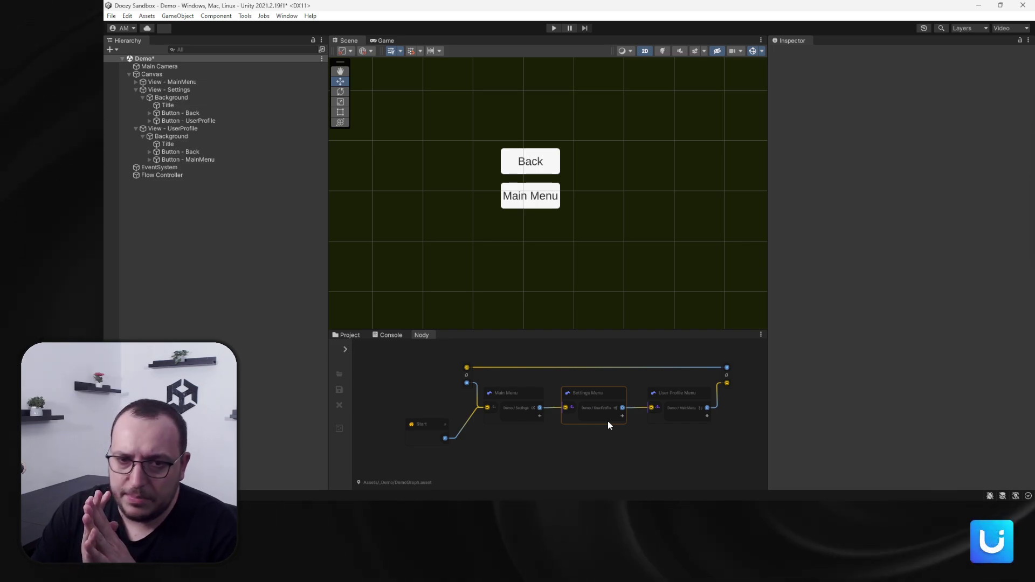
- Collapse the DemoGraph asset in the _Demo folder and save the Demo scene
click(346, 334)
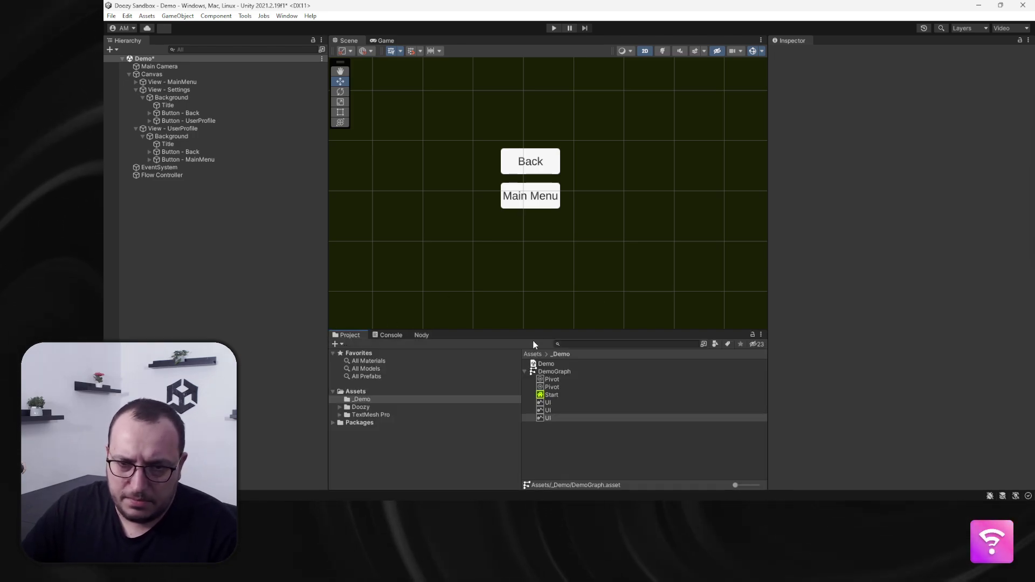
click(525, 372)
click(409, 430)
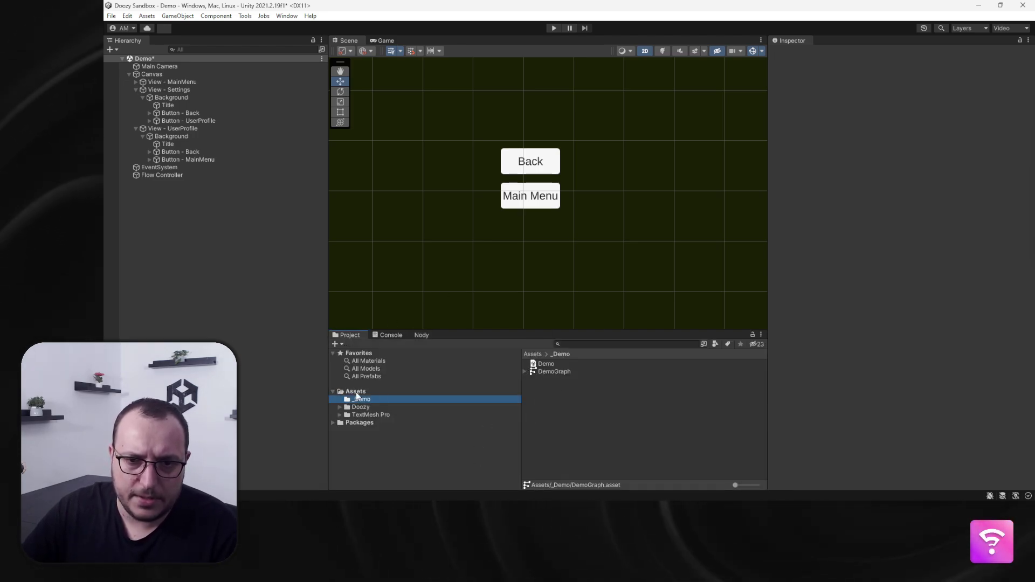
key(ctrl+s)
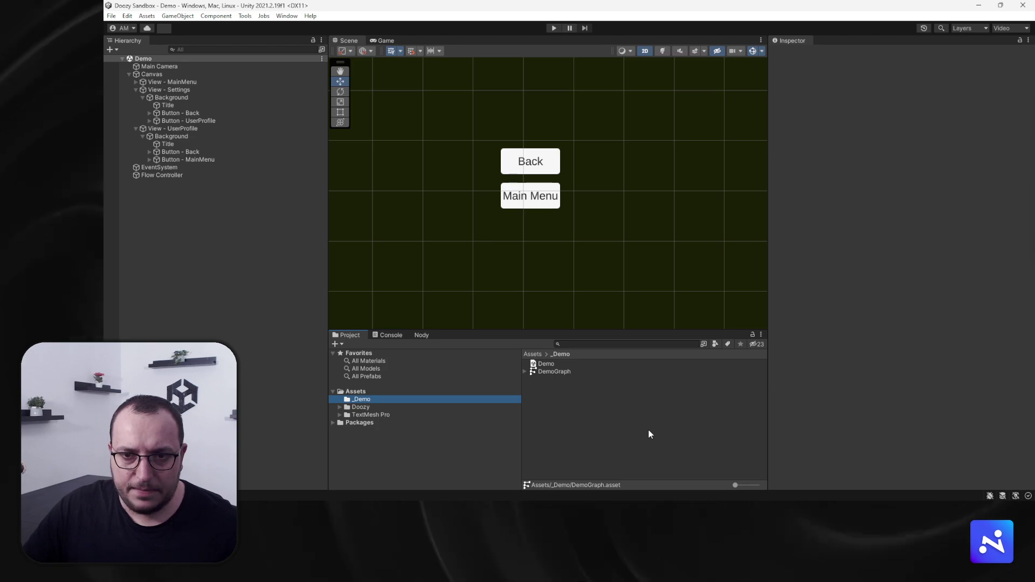
- Create a new scene from the Empty template
key(ctrl+n)
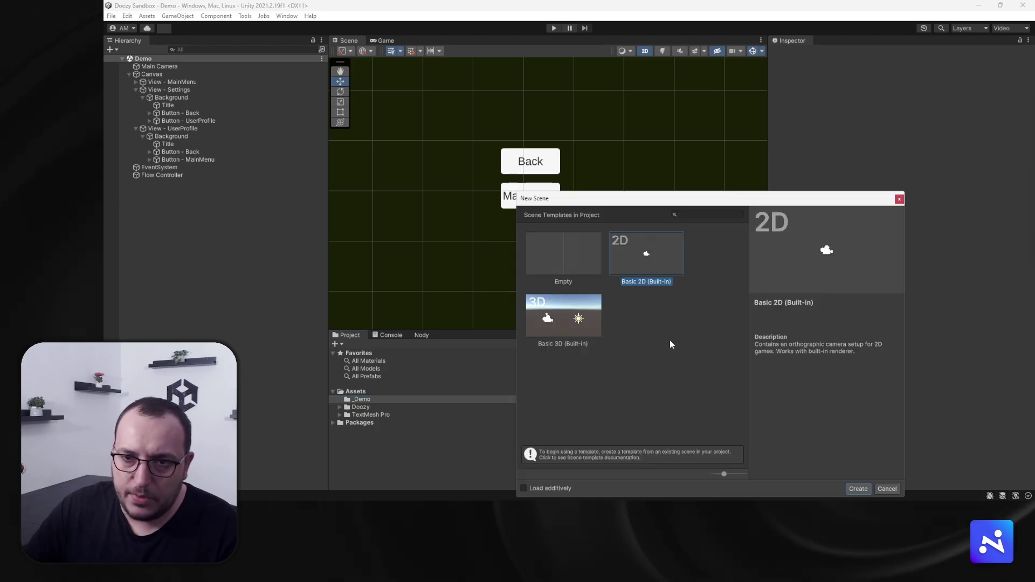
click(563, 256)
click(856, 488)
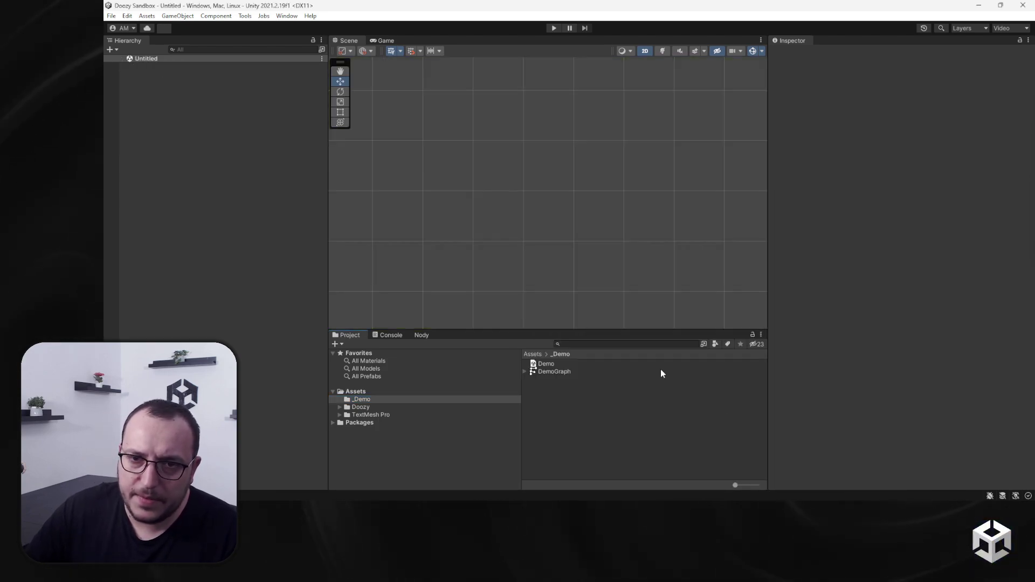
- Add a UI Image on a new canvas in the empty scene and delete the EventSystem object
right_click(214, 152)
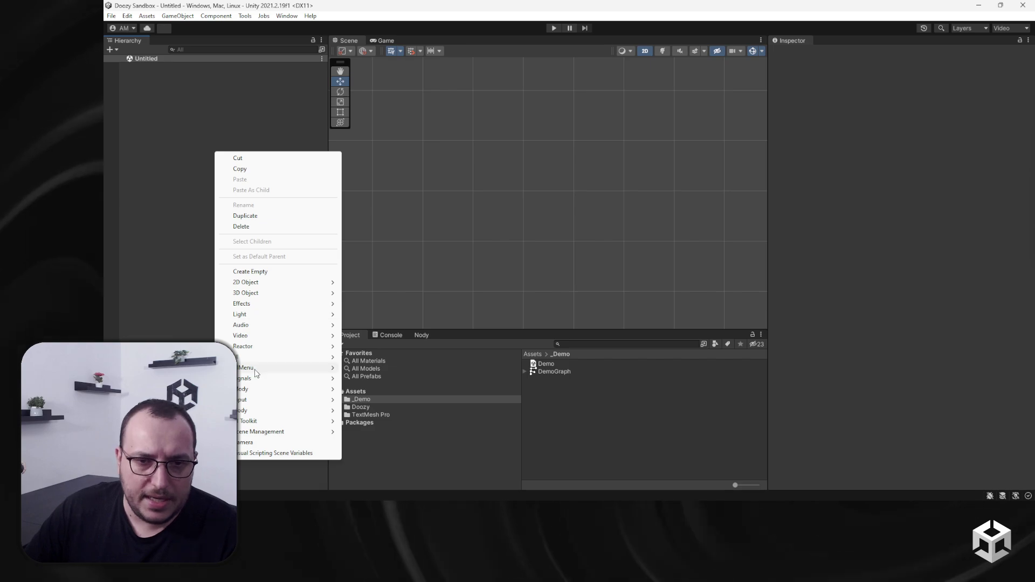
mouse_move(256, 357)
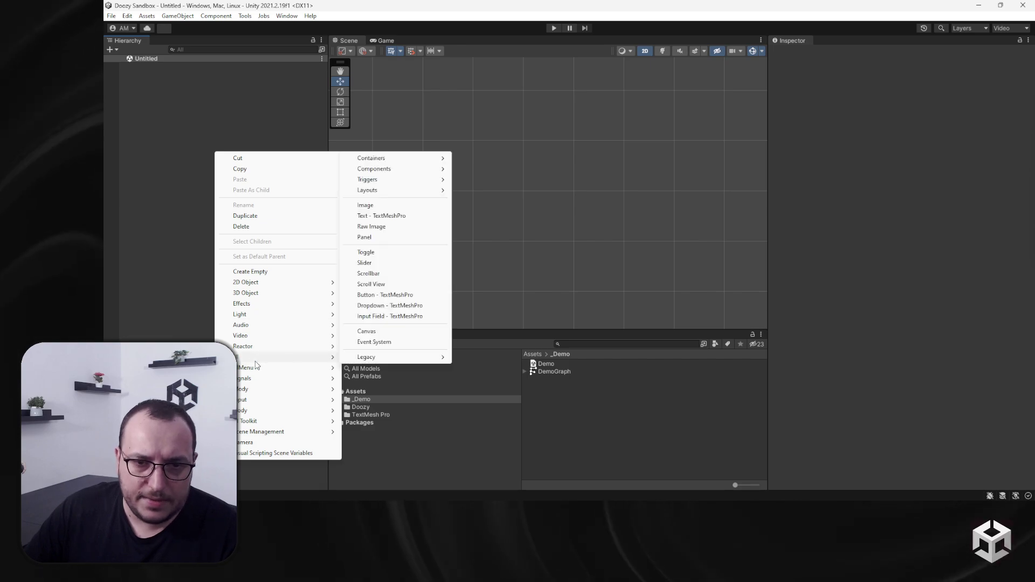
click(387, 207)
click(208, 82)
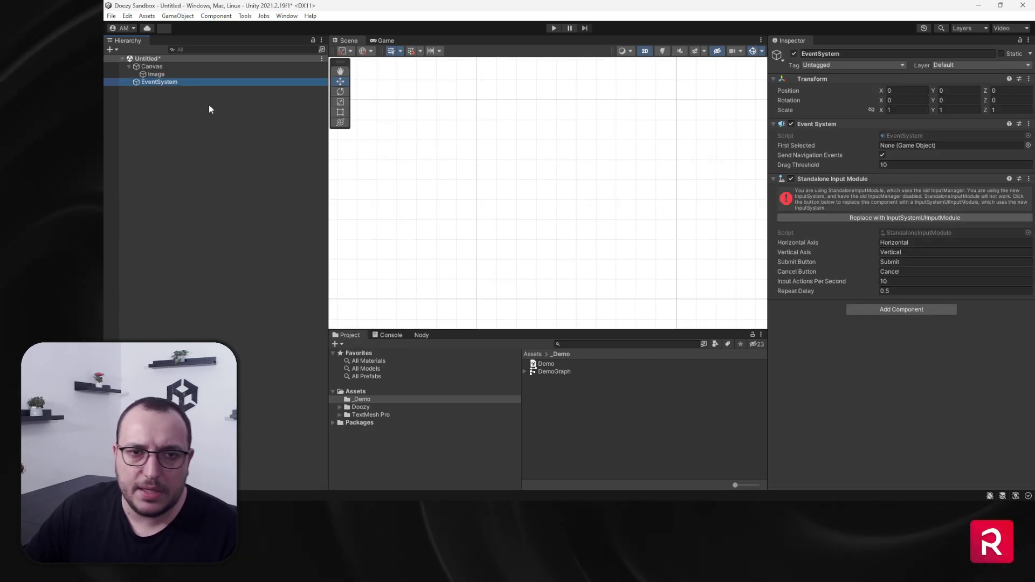
- Anchor the Image to the canvas bottom with horizontal stretch, also setting its pivot and position
click(162, 75)
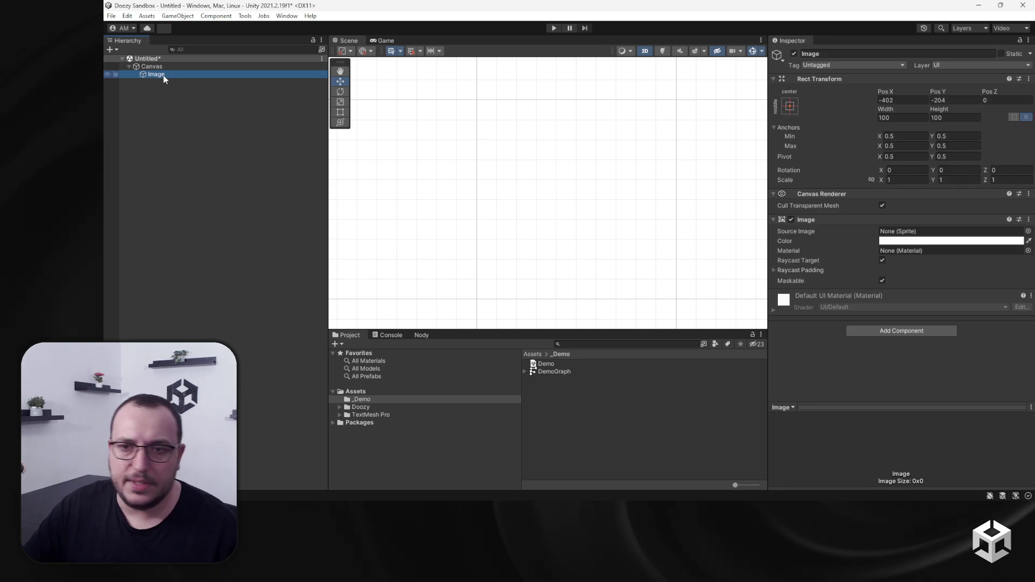
scroll(557, 183, down, 5)
click(197, 66)
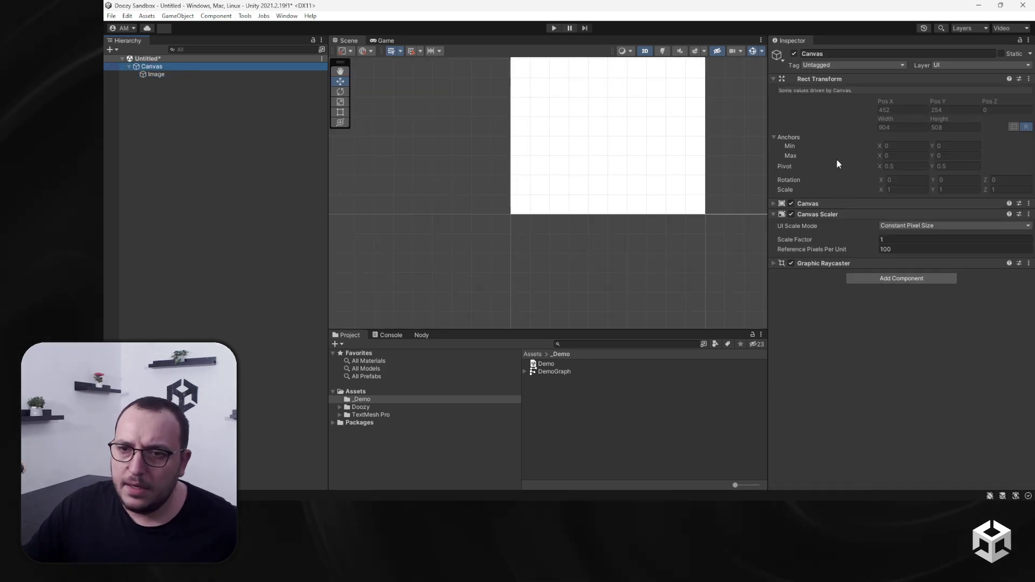
scroll(466, 153, up, 1)
click(178, 75)
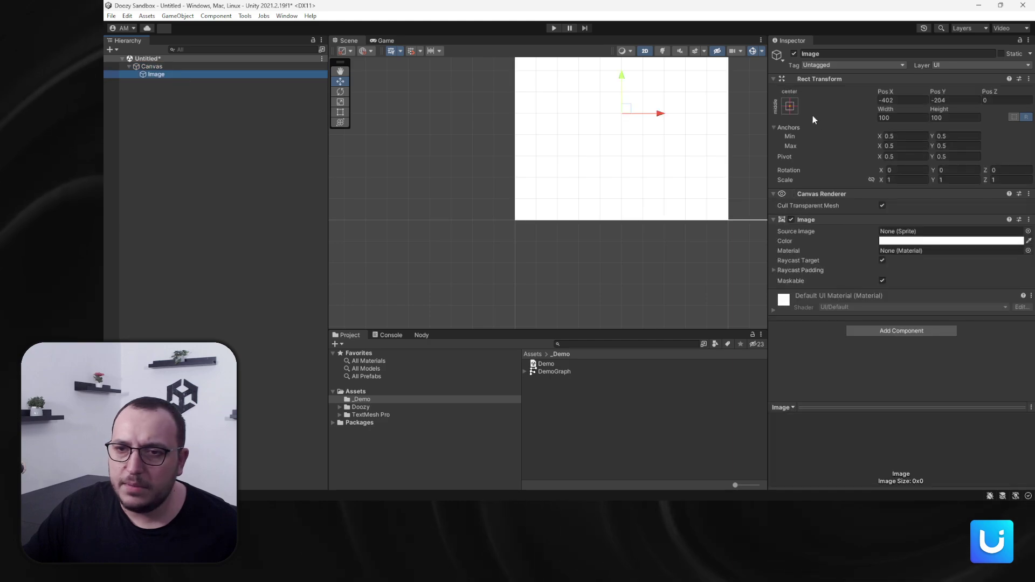
click(790, 106)
click(895, 227)
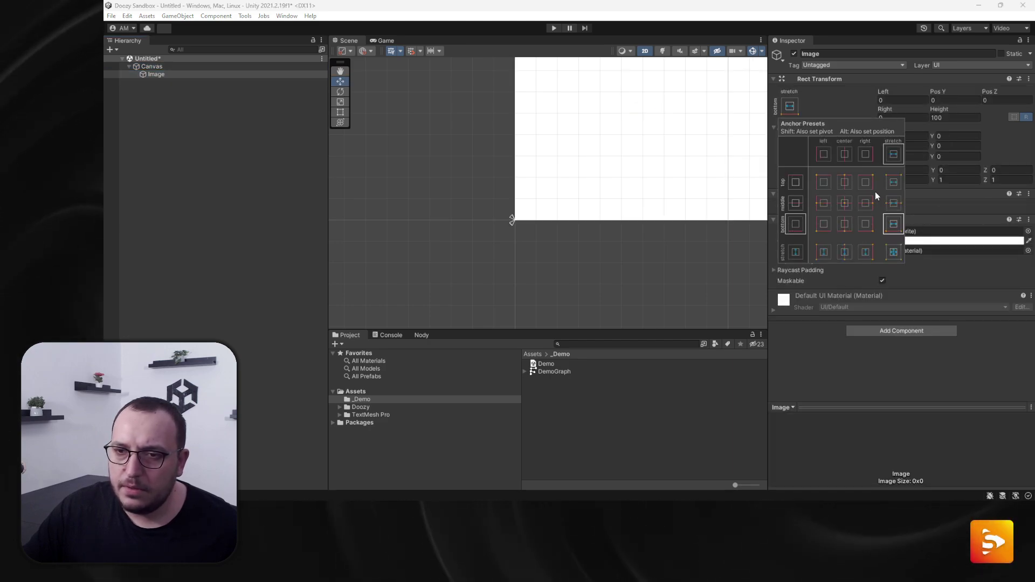
key(alt+shift)
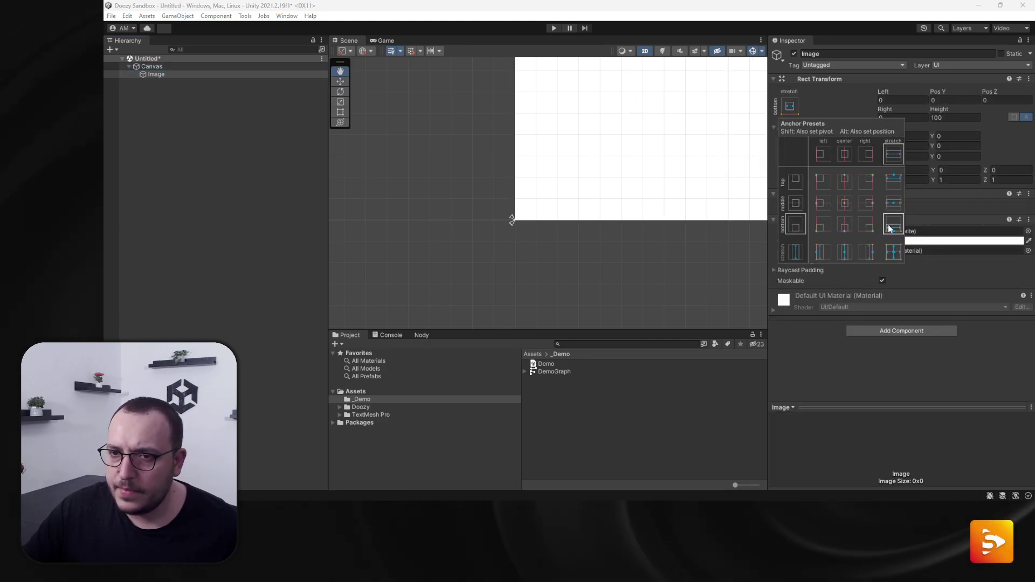
alt+shift+click(893, 225)
scroll(646, 192, up, 3)
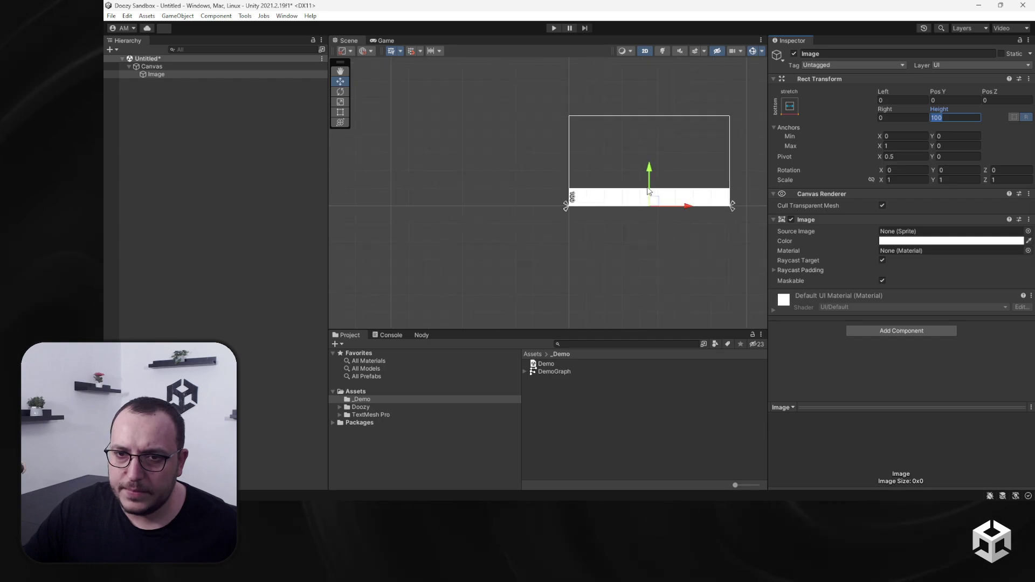
- Add a TextMeshPro text as a child of the Image and stretch it to fill the Image in both directions
right_click(201, 73)
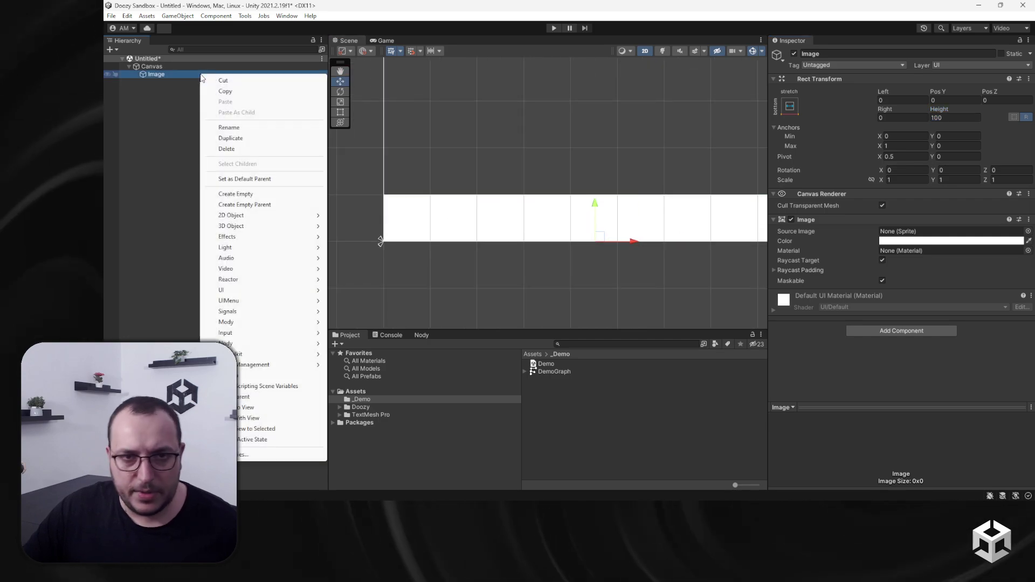
mouse_move(281, 290)
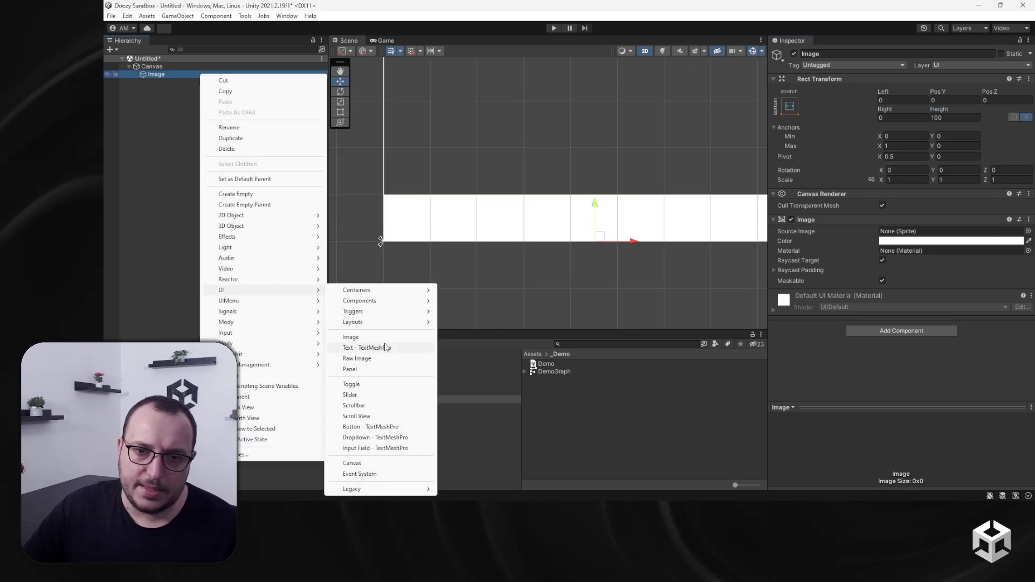
click(385, 347)
click(790, 106)
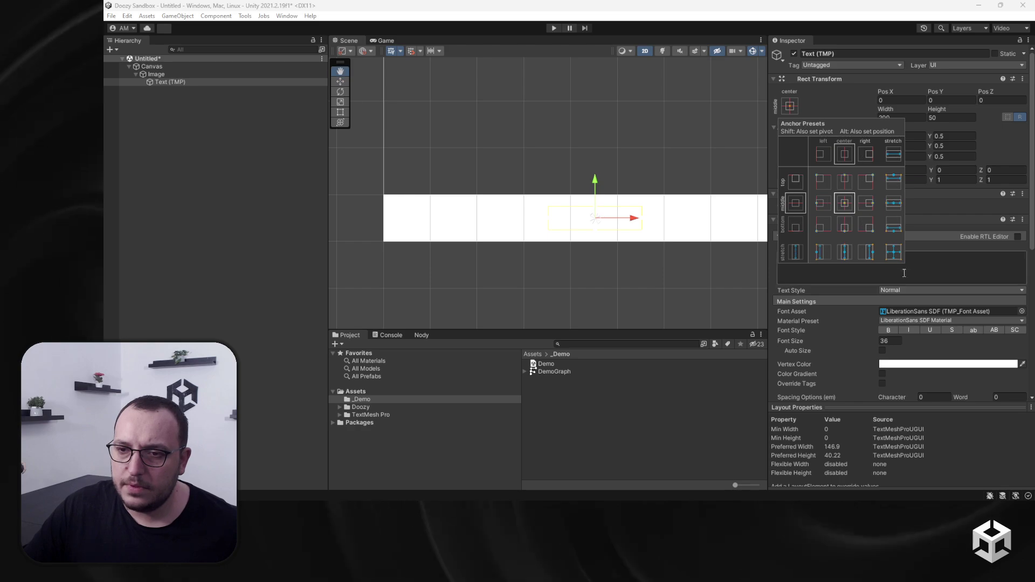
- Set the Image's color to near-black 0F0F0F
click(164, 75)
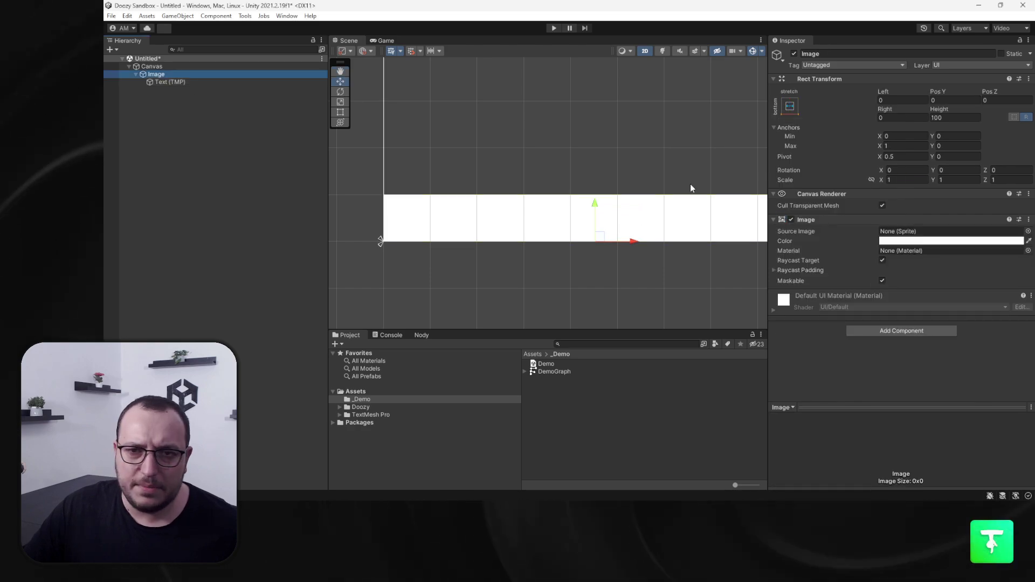
click(908, 241)
drag(952, 316, 934, 339)
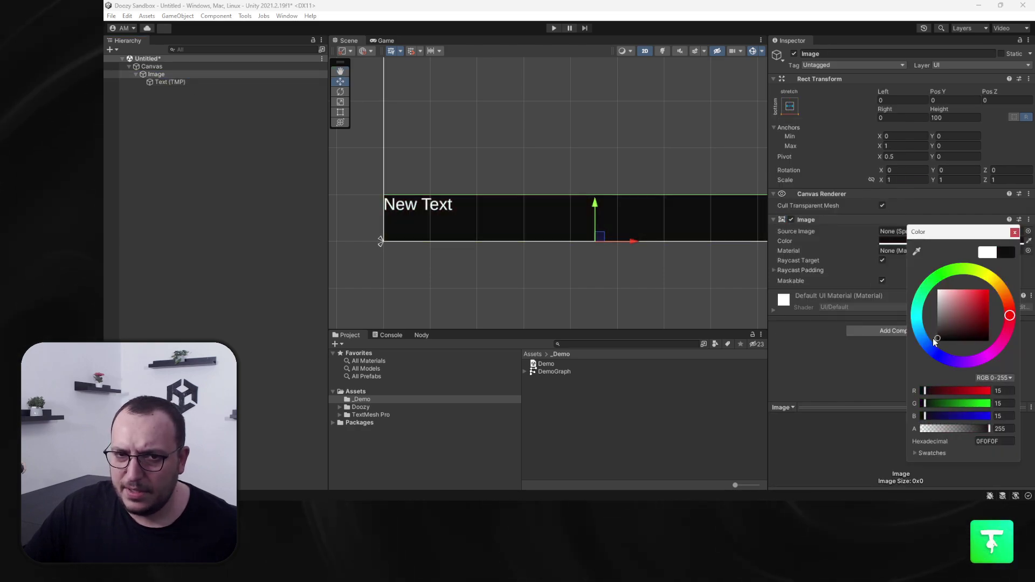
- Change the text object's content to "Hello World" and center it horizontally and vertically
click(170, 82)
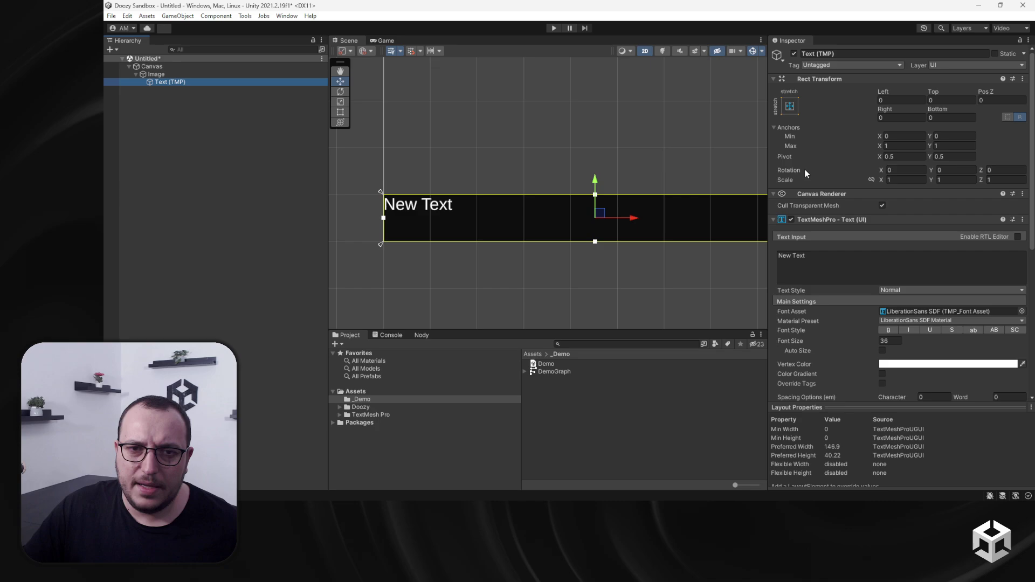
click(885, 267)
text(Hello )
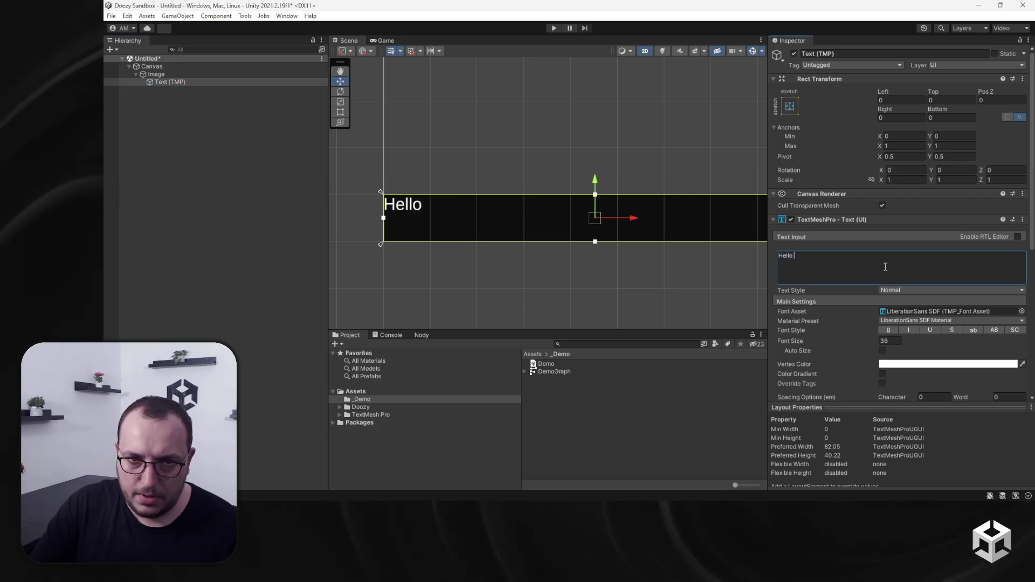
text(World)
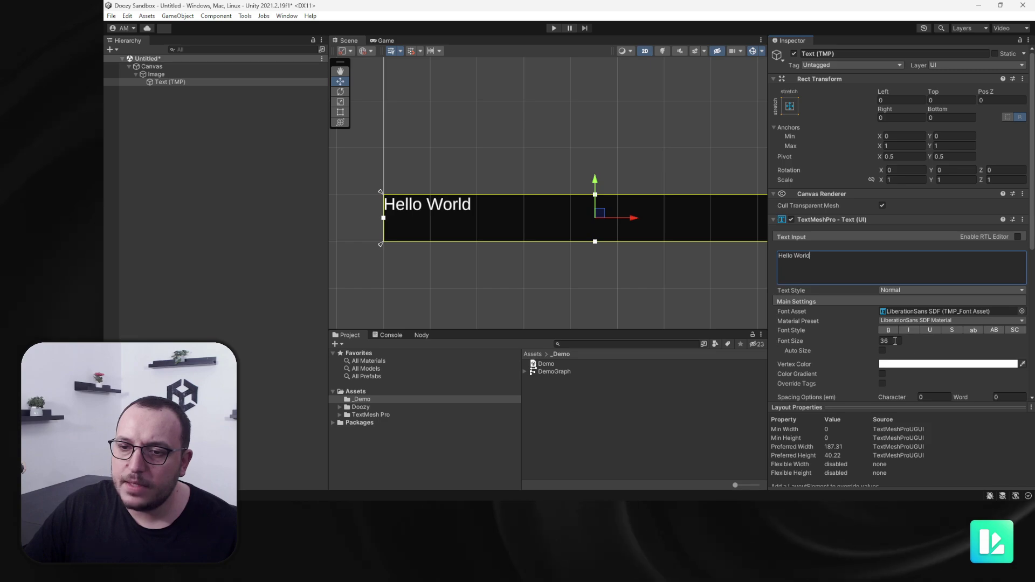
scroll(900, 379, down, 3)
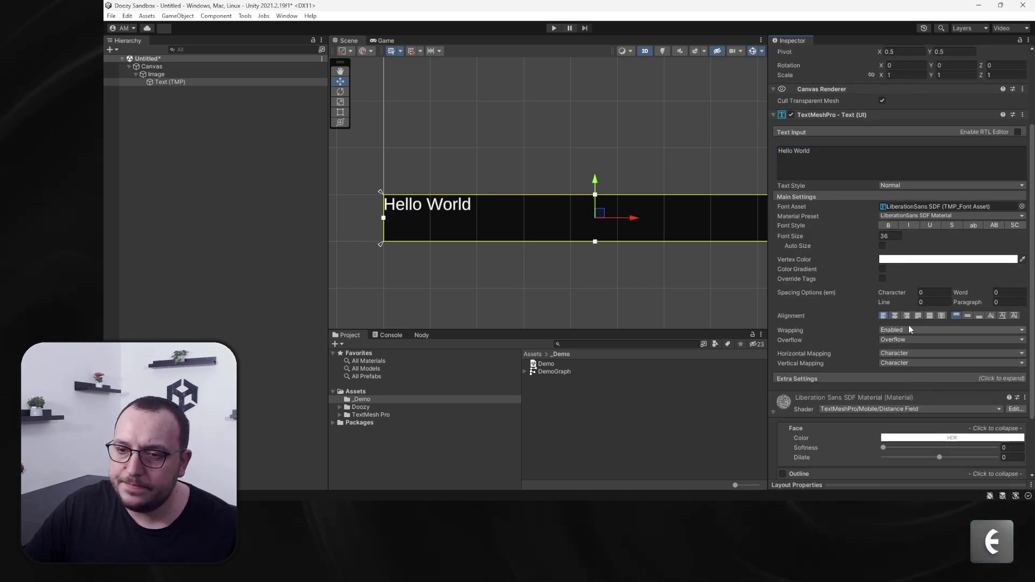
click(968, 316)
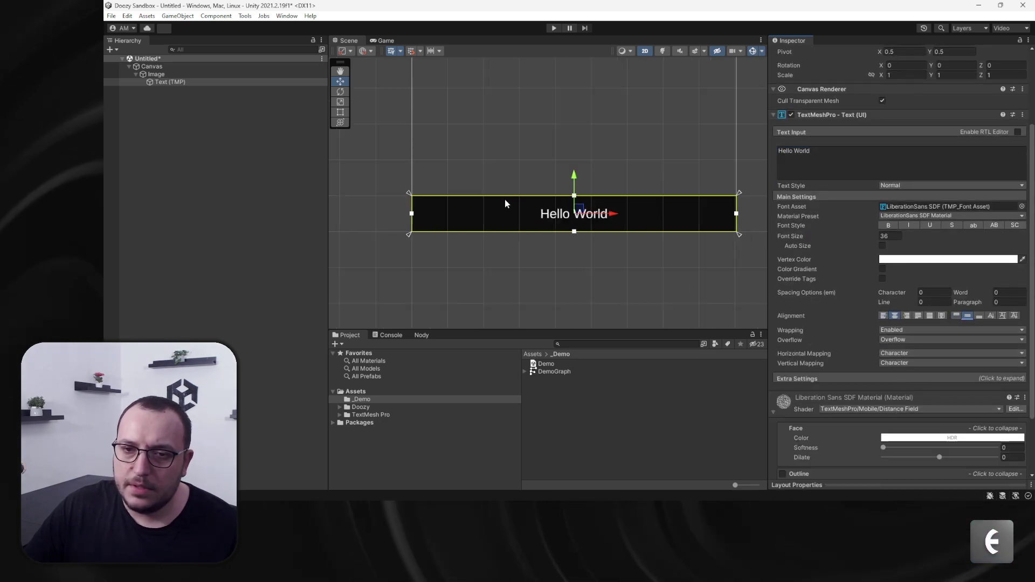
scroll(507, 203, down, 3)
scroll(512, 204, up, 3)
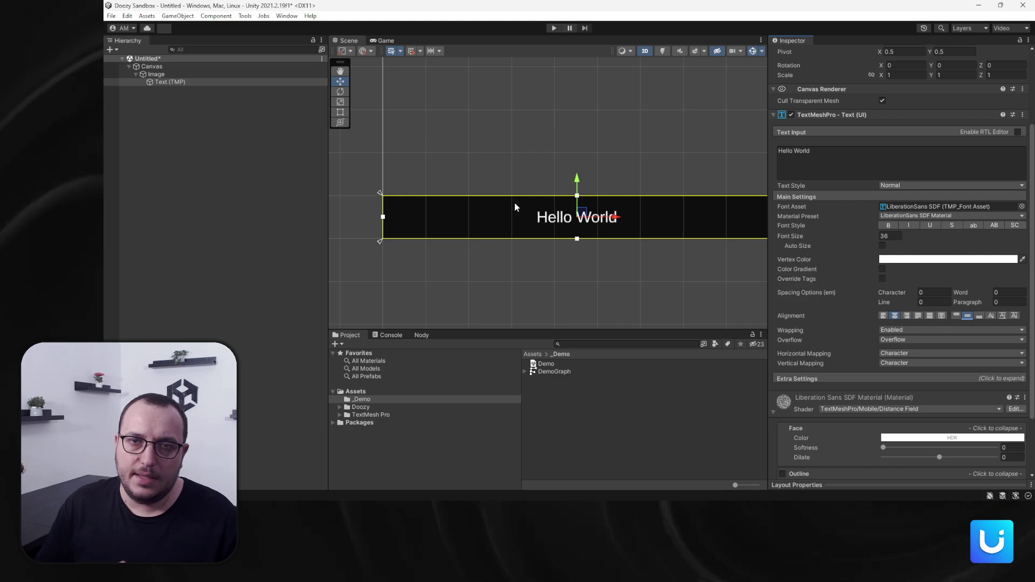
- Save the scene as LoadMe in the _Demo folder
key(ctrl+s)
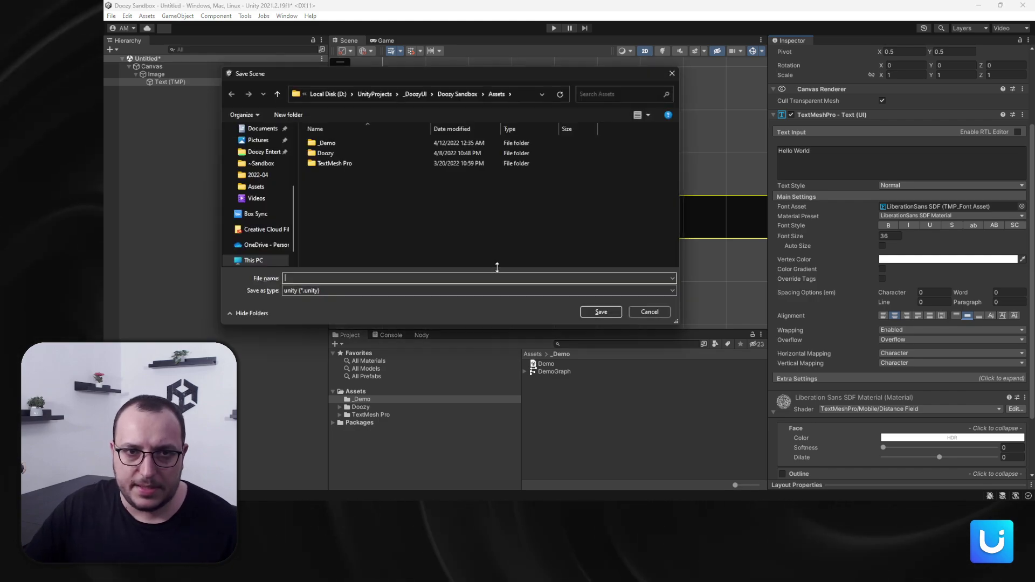
double_click(327, 144)
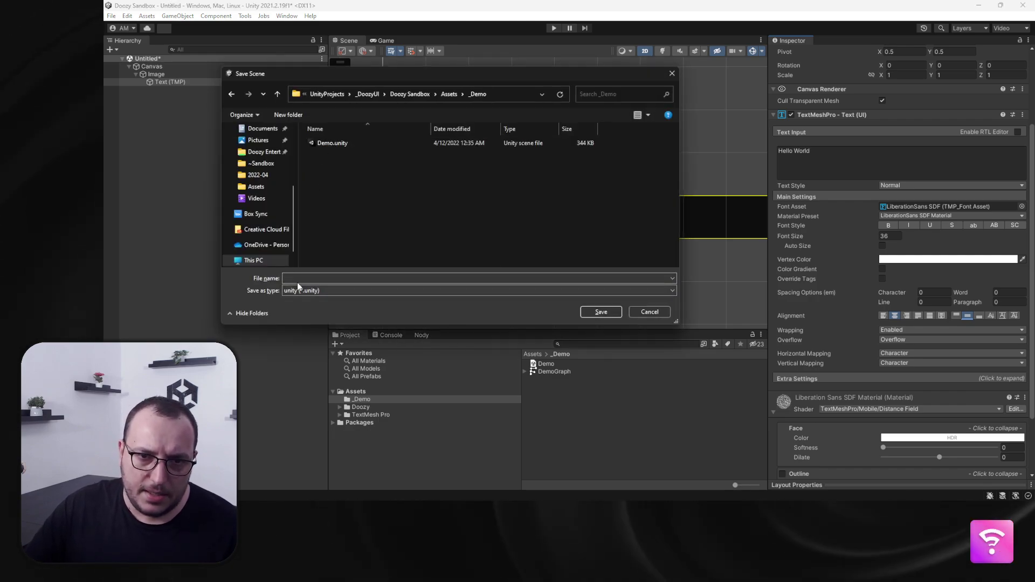
click(301, 278)
text(L)
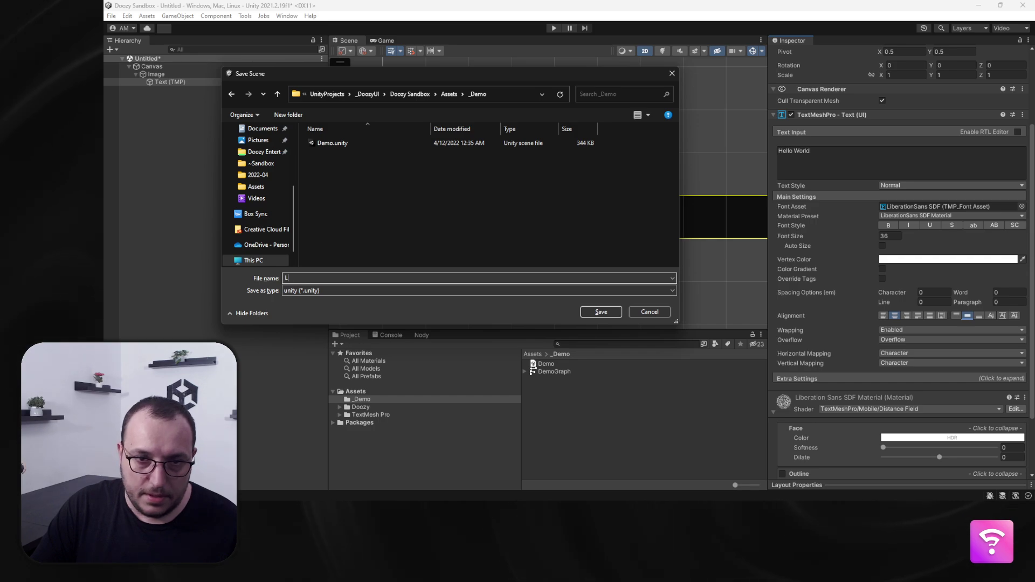
text(oadM)
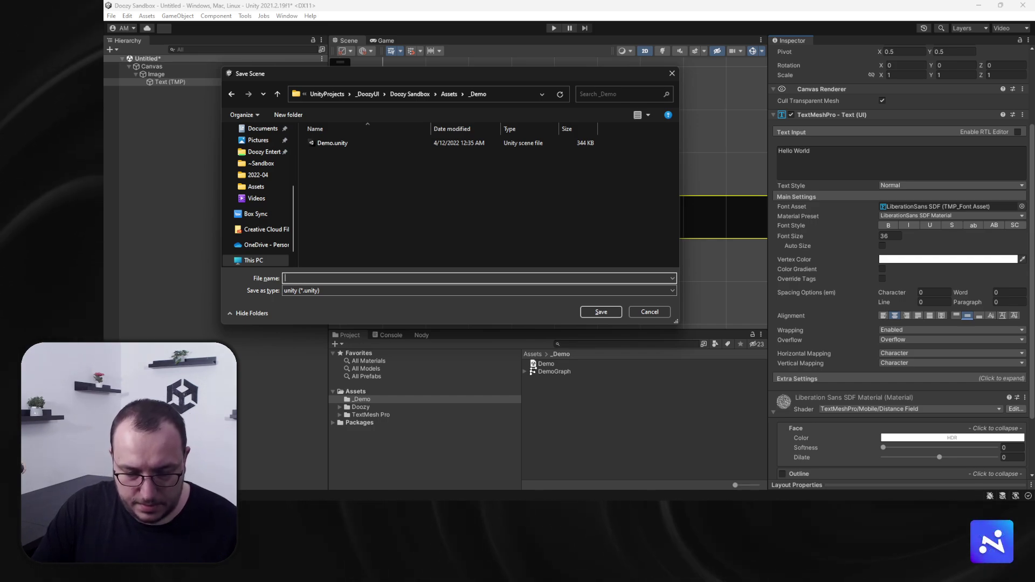
text(LoadMe)
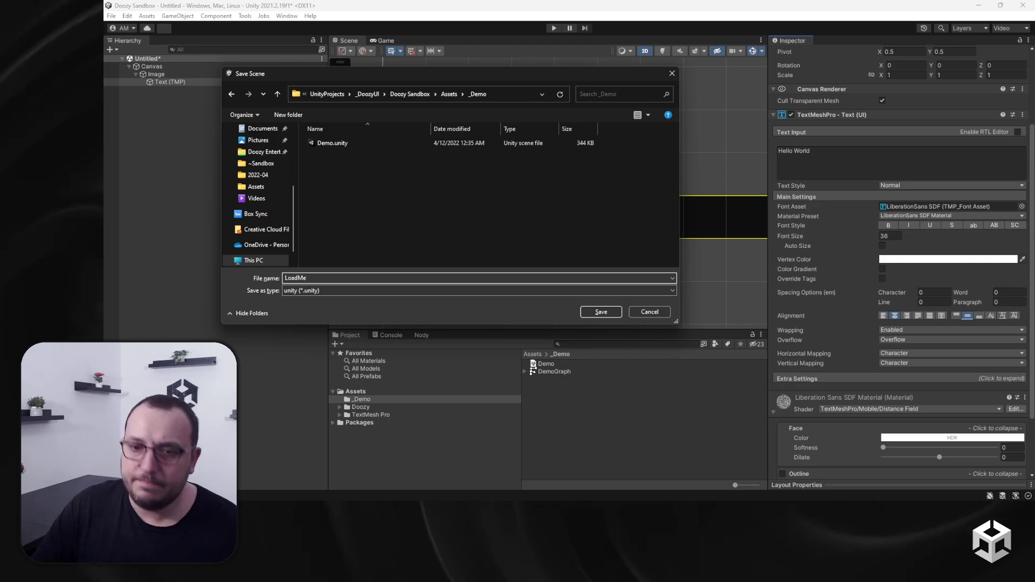
key(Return)
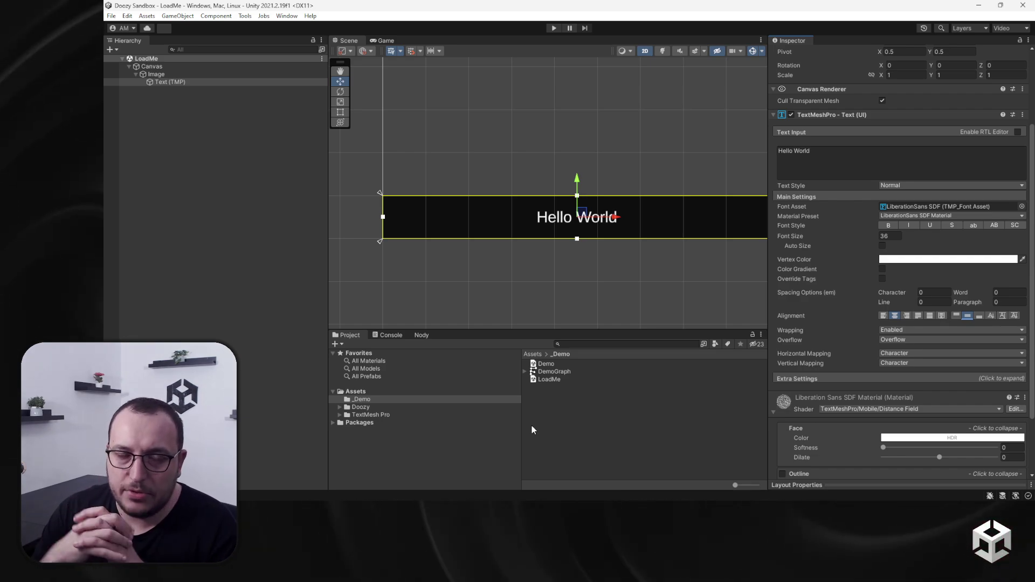
- Open the Demo scene from the _Demo folder and bring its UI views into sight
double_click(546, 364)
scroll(380, 231, up, 5)
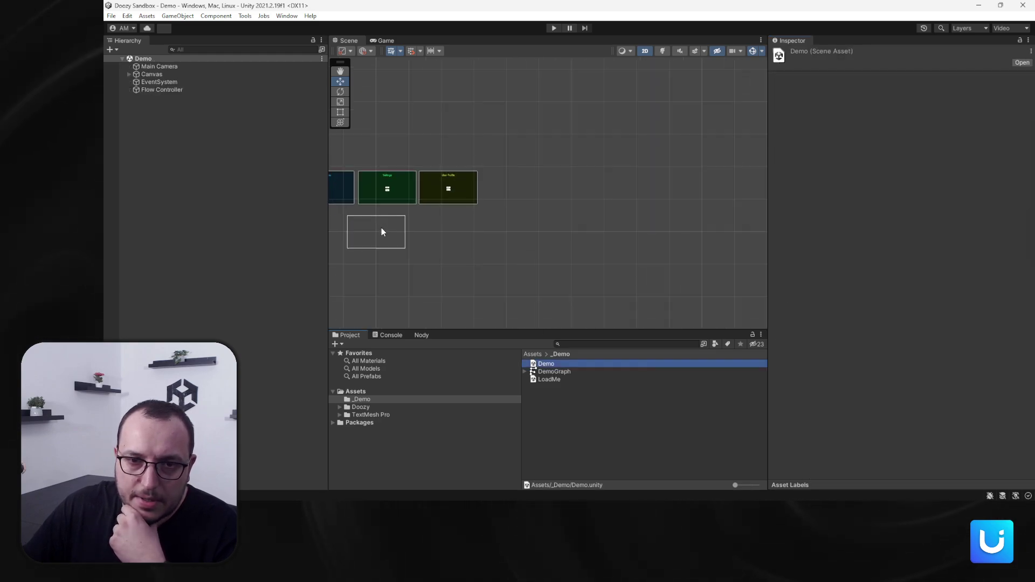
middle_drag(380, 232, 471, 224)
scroll(472, 227, up, 4)
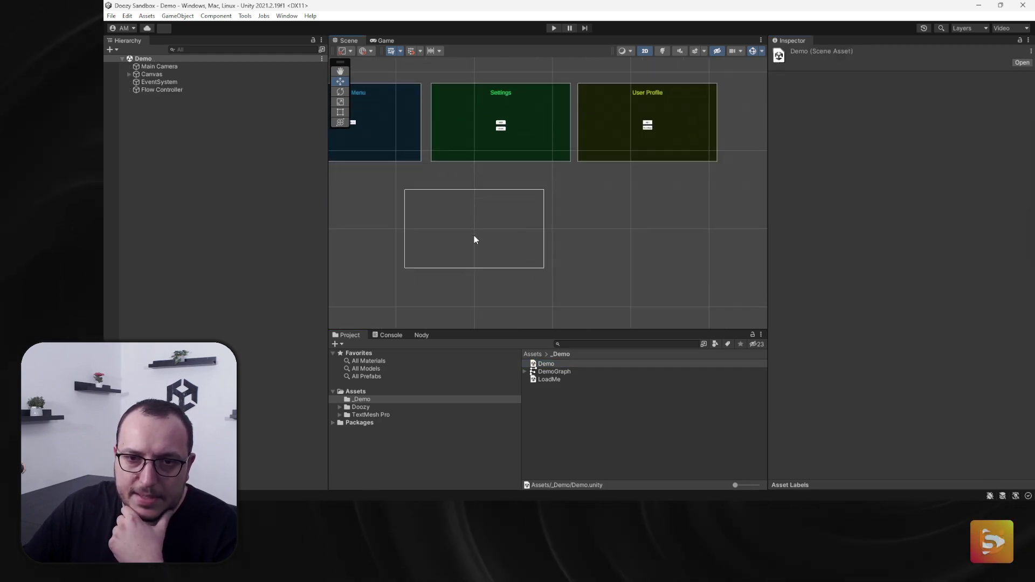
- Add the LoadMe scene to the build's scene list, remove the deleted scene entry, and close the build settings
click(112, 17)
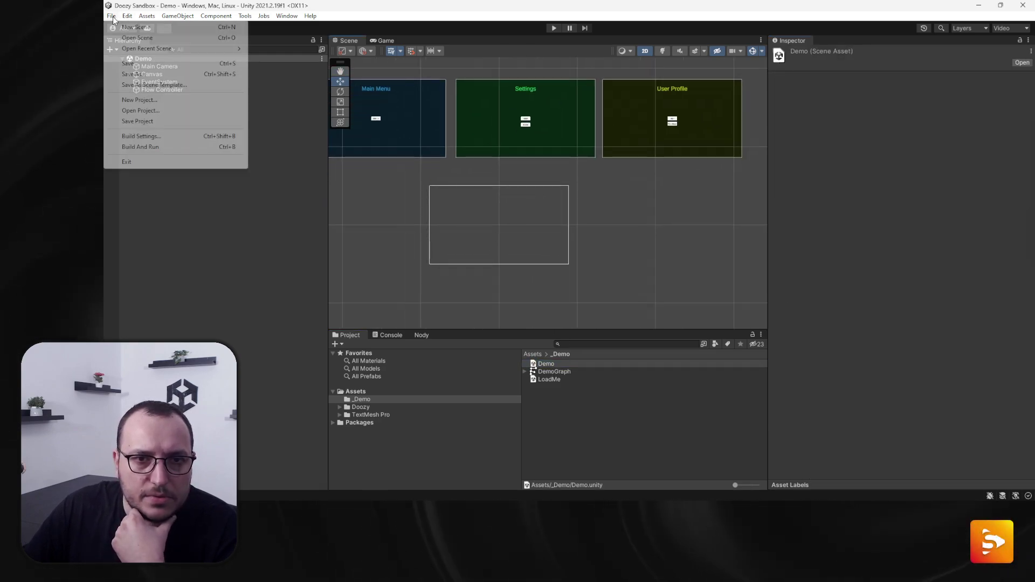
click(173, 135)
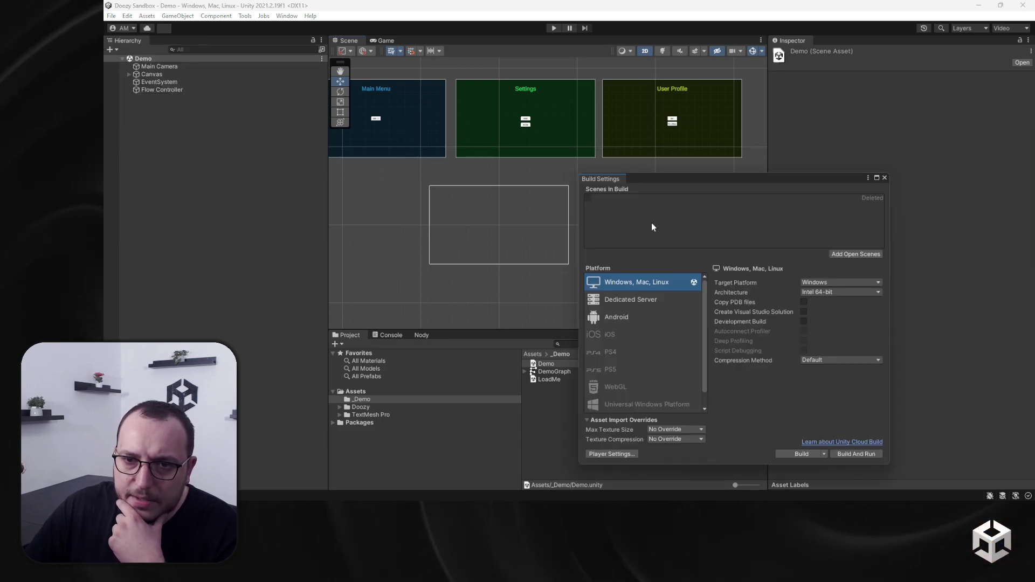
drag(545, 379, 636, 231)
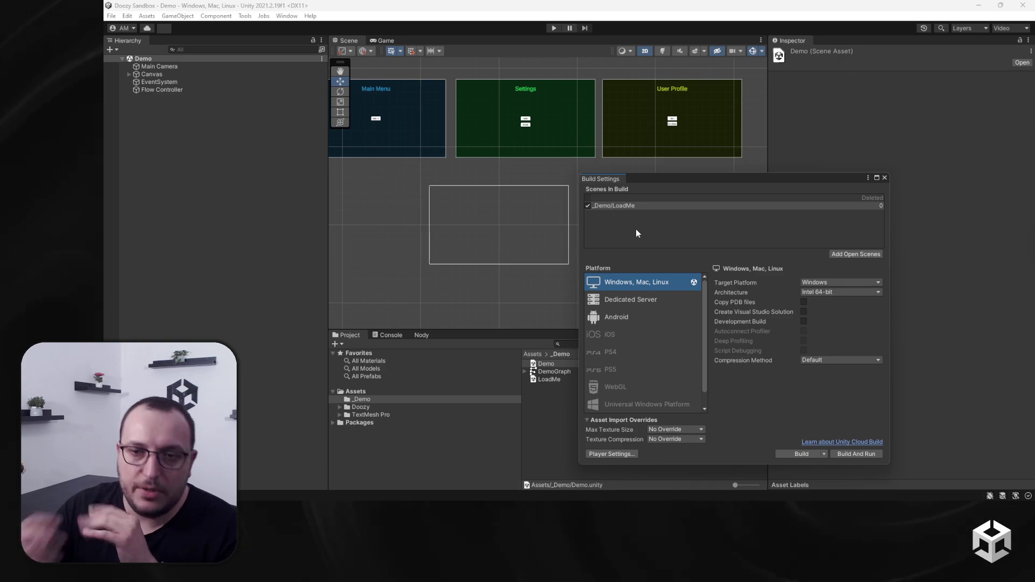
click(646, 199)
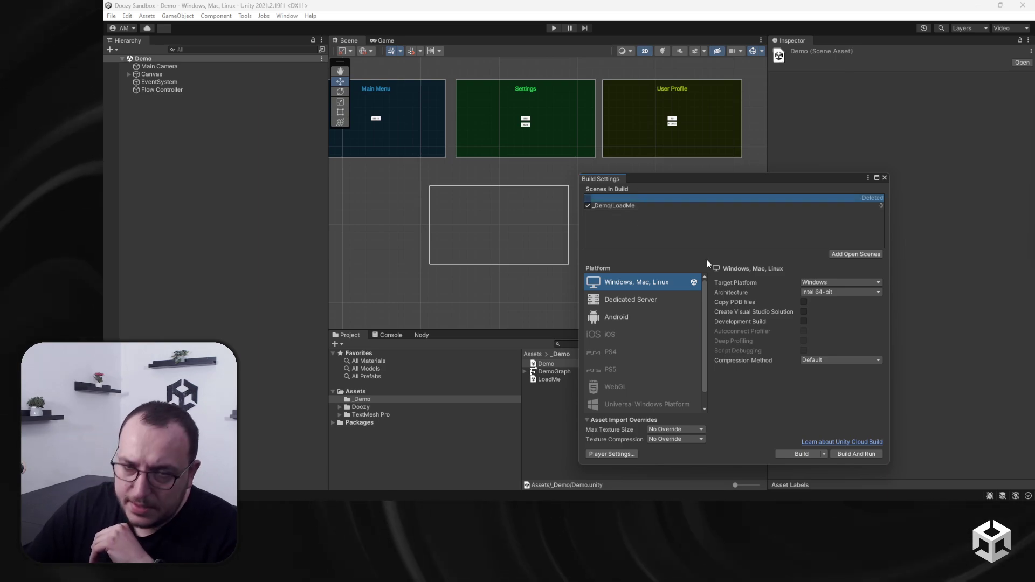
key(Delete)
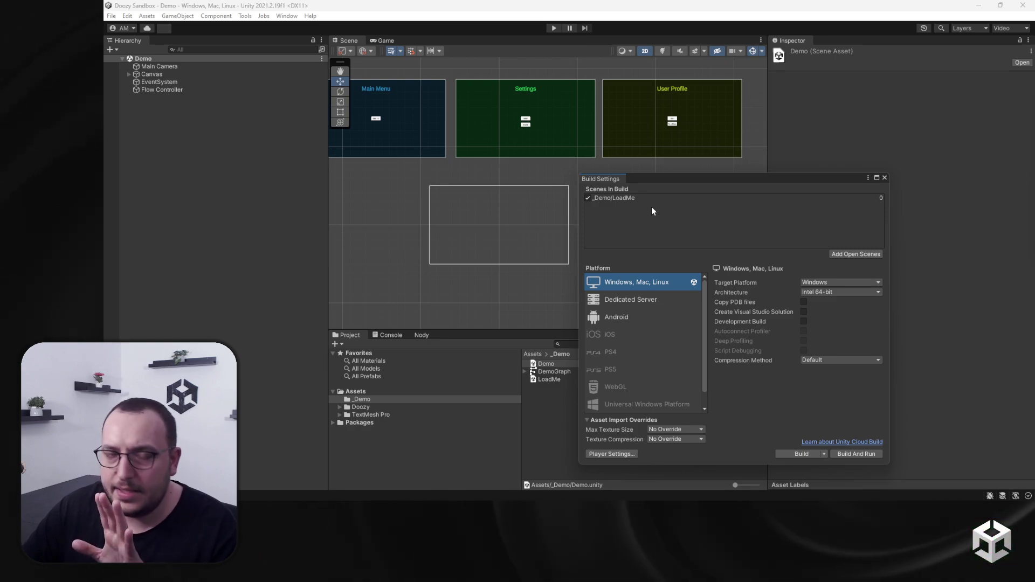
click(884, 177)
- Duplicate the Settings button in the MainMenu view and place the copy about 123 units below the original
scroll(545, 233, up, 10)
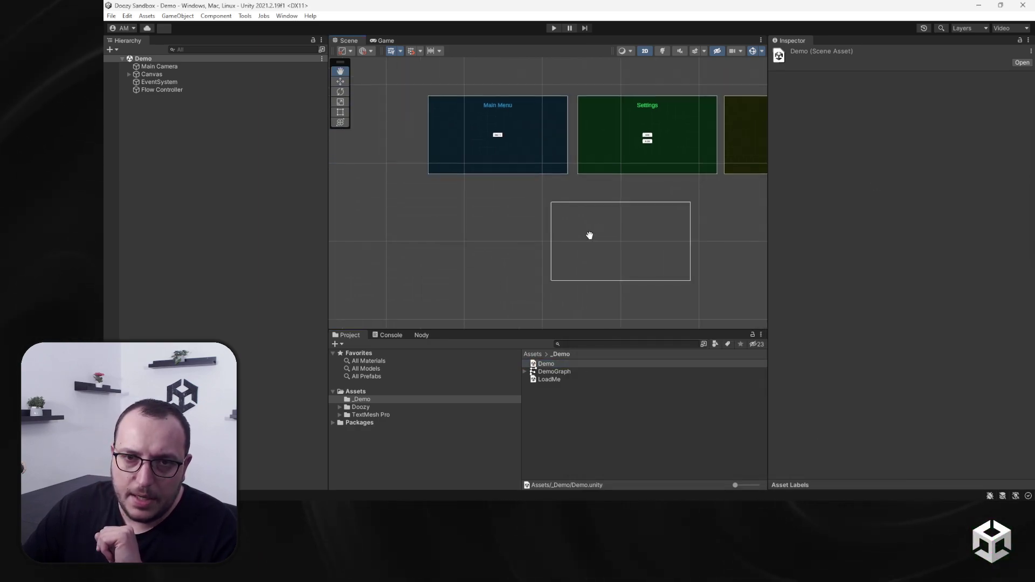
scroll(497, 131, up, 8)
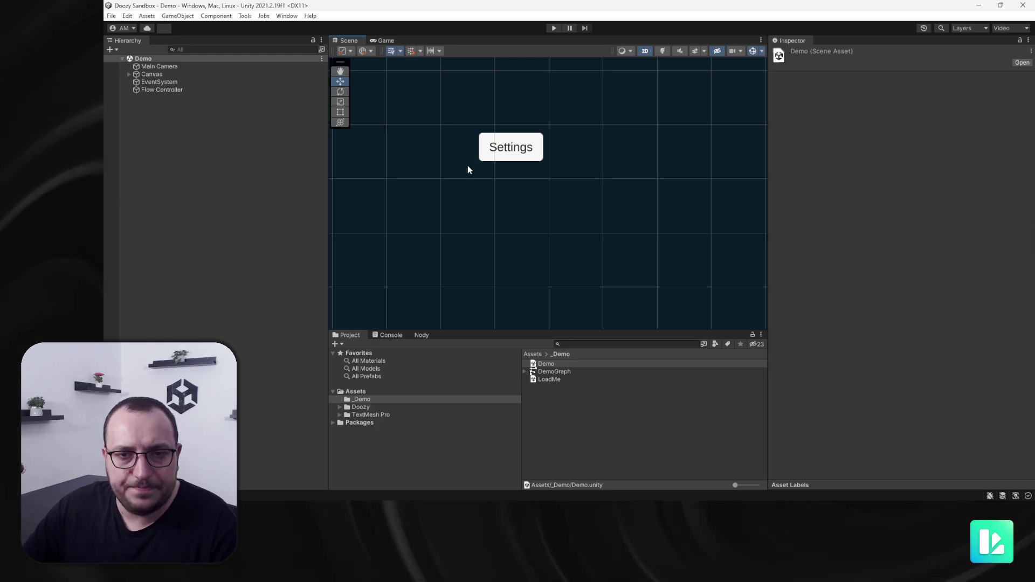
click(132, 73)
click(128, 75)
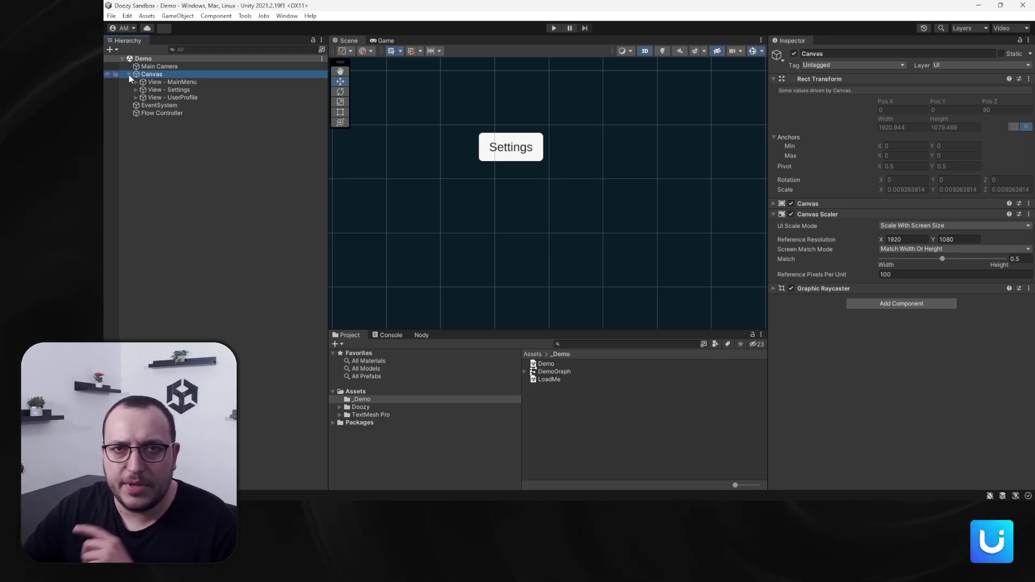
click(183, 97)
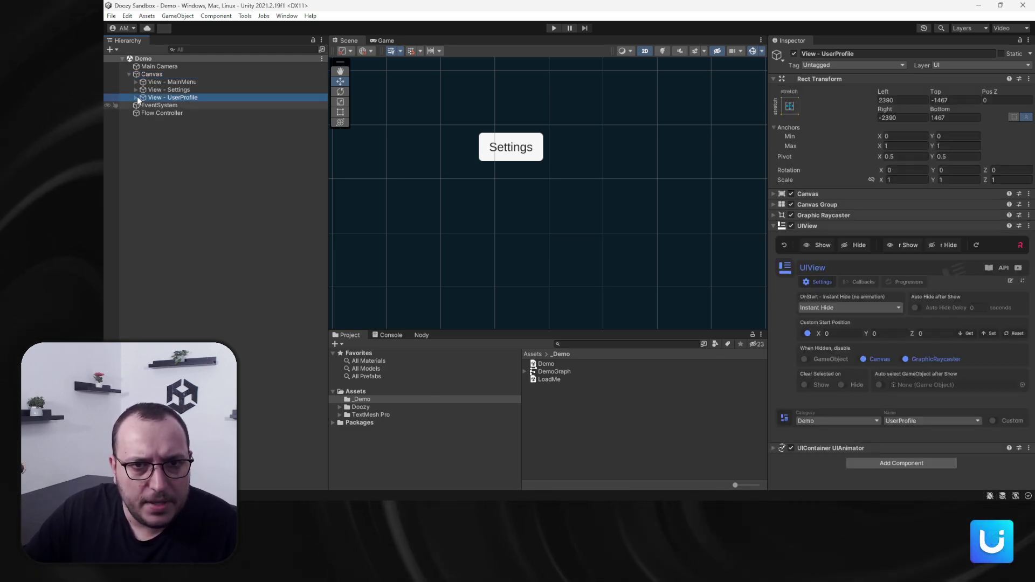
click(167, 90)
click(153, 82)
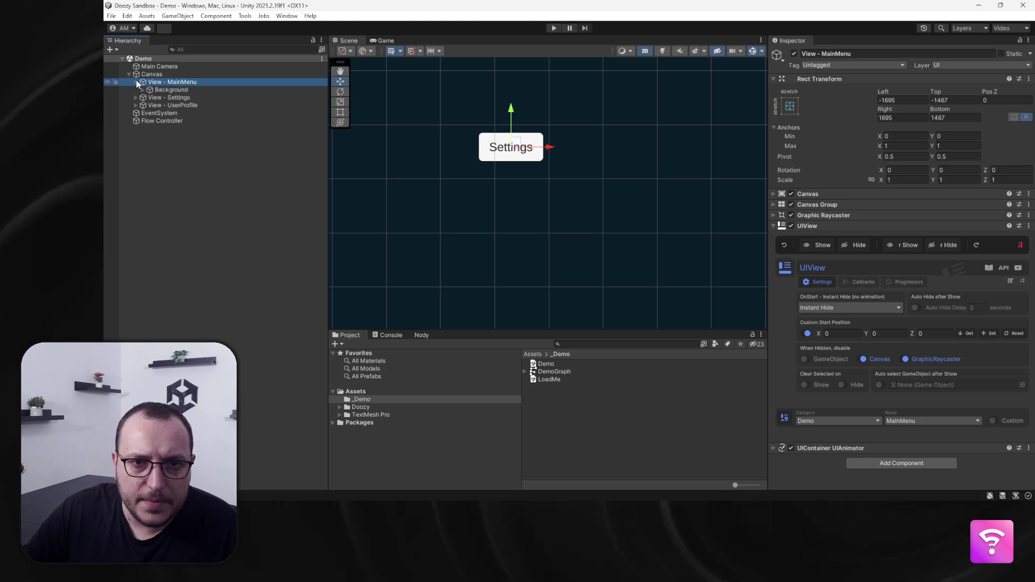
click(143, 90)
click(188, 105)
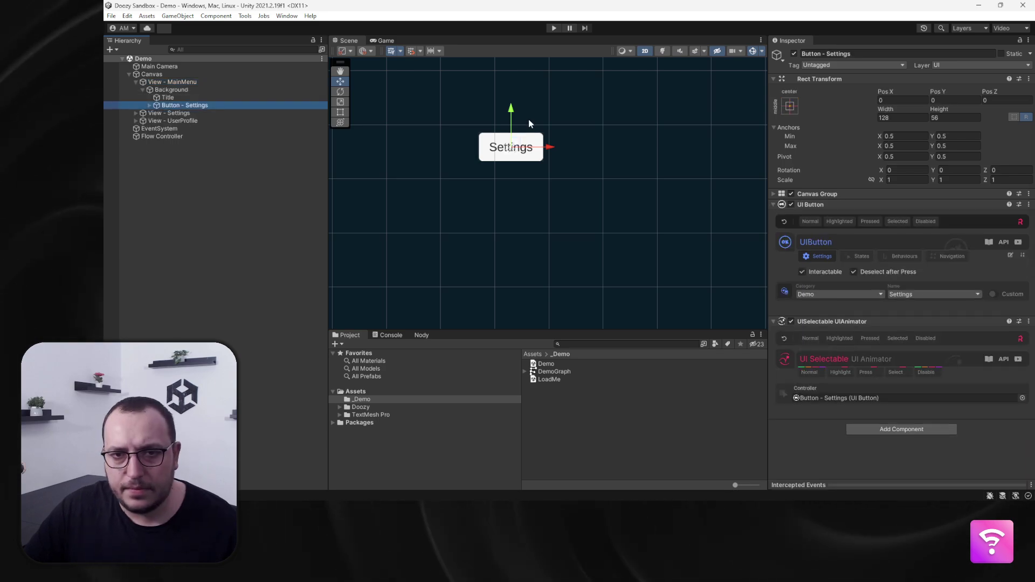
drag(513, 112, 513, 159)
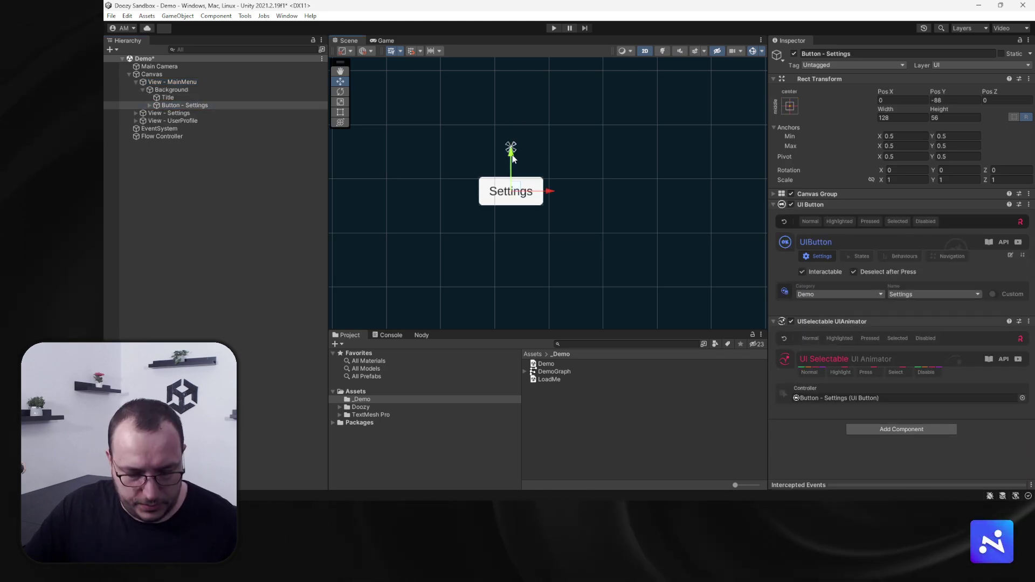
key(ctrl+z)
key(ctrl+d)
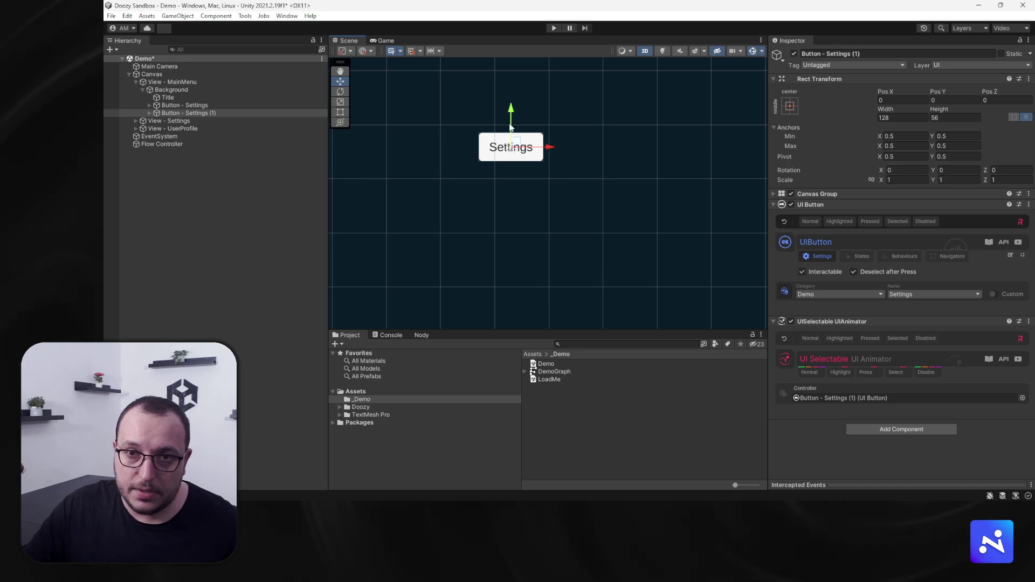
drag(511, 127, 511, 189)
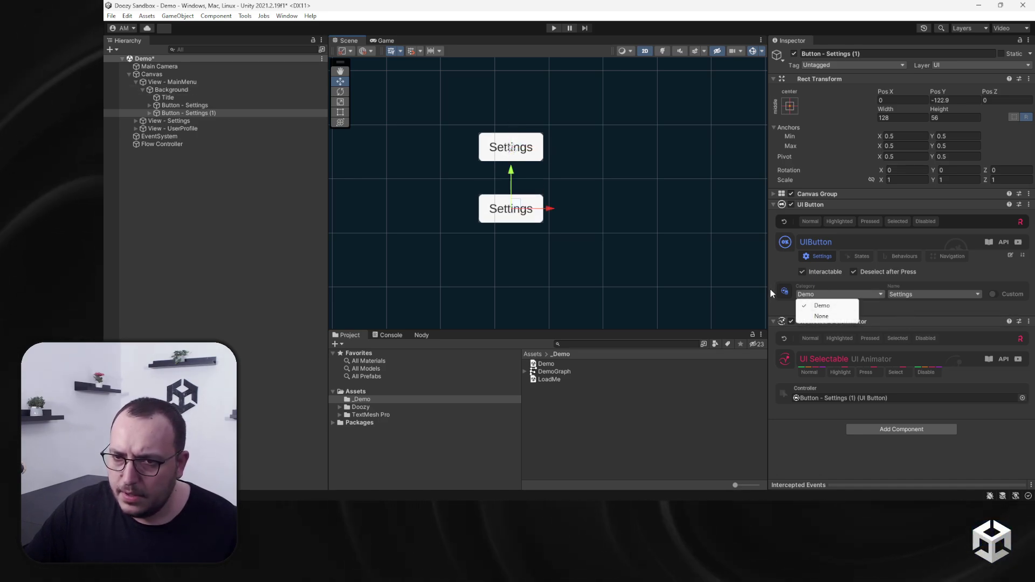
- Add the button names Load and Unload to the Demo category of the Buttons Database
click(785, 291)
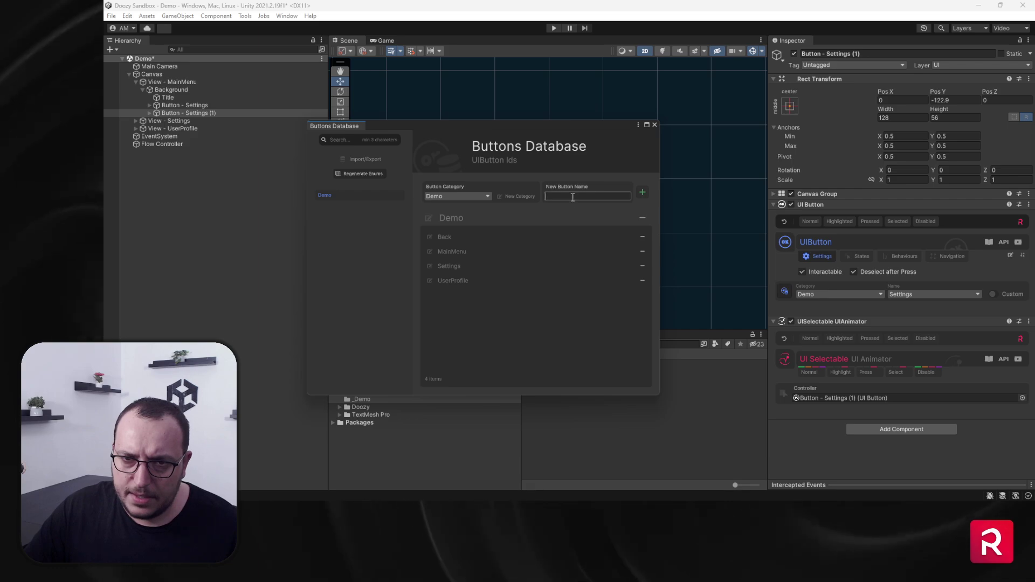
text(Load)
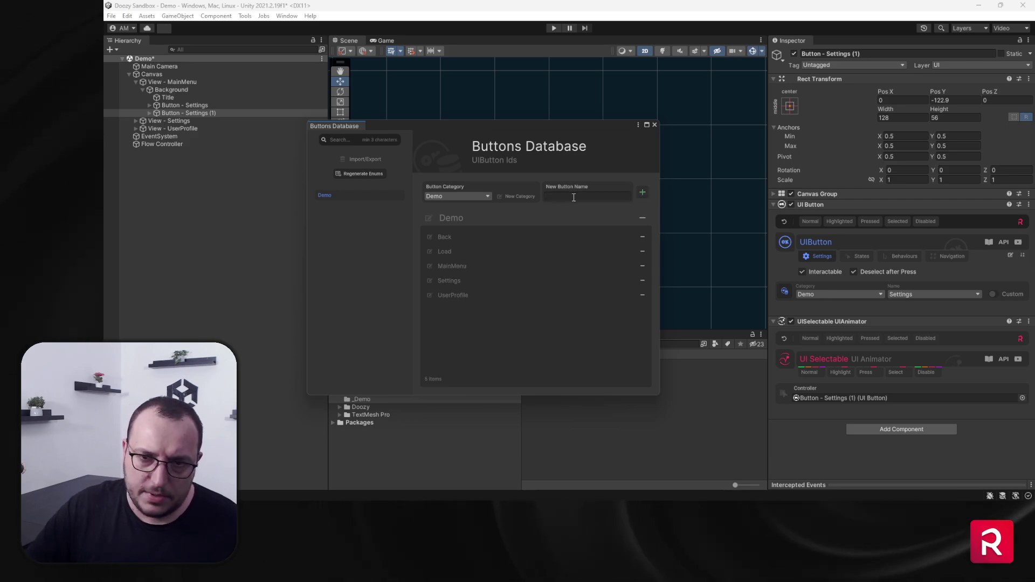
key(Return)
text(Unload)
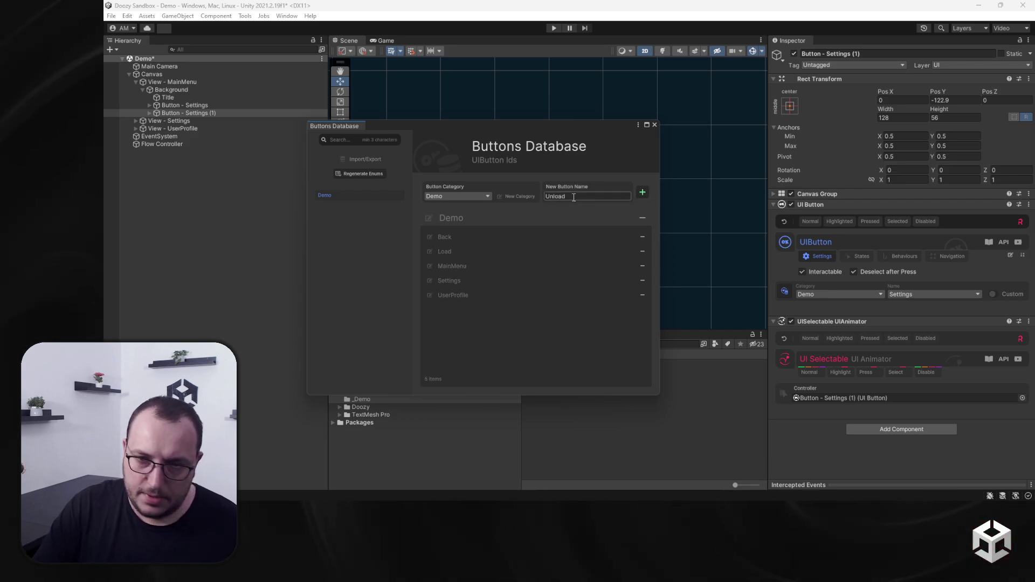
click(654, 125)
- Assign the Demo / Load ID to the duplicated button and rename its object to Button - Load
click(922, 294)
click(912, 317)
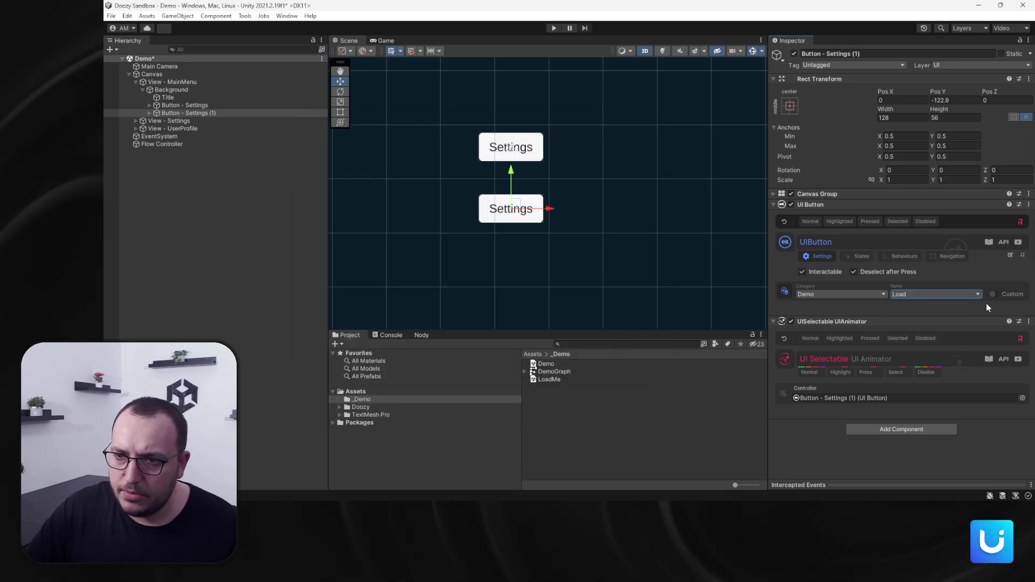
click(1010, 255)
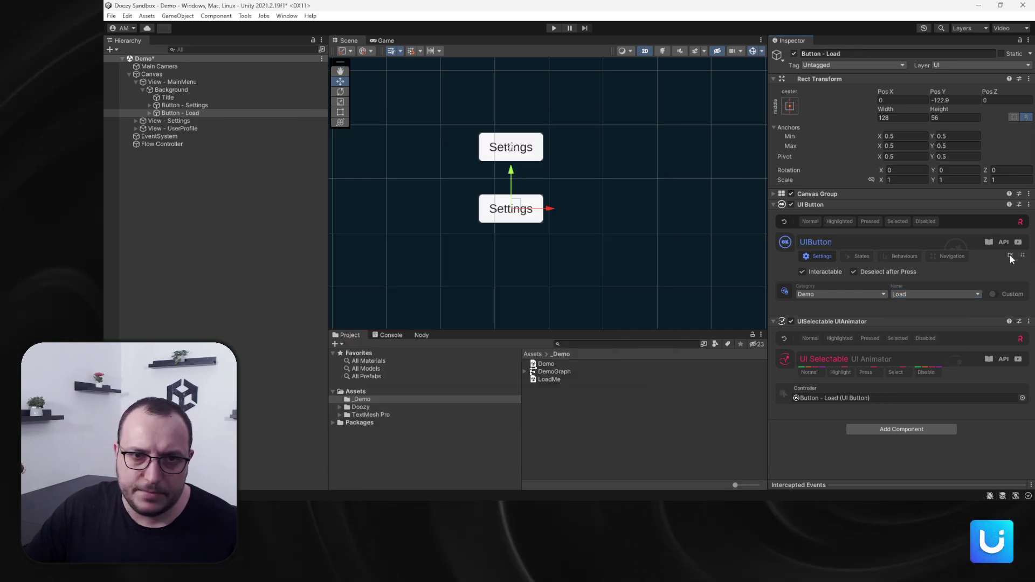
- Change the Load button's label text to "Load"
click(150, 113)
click(177, 128)
click(839, 258)
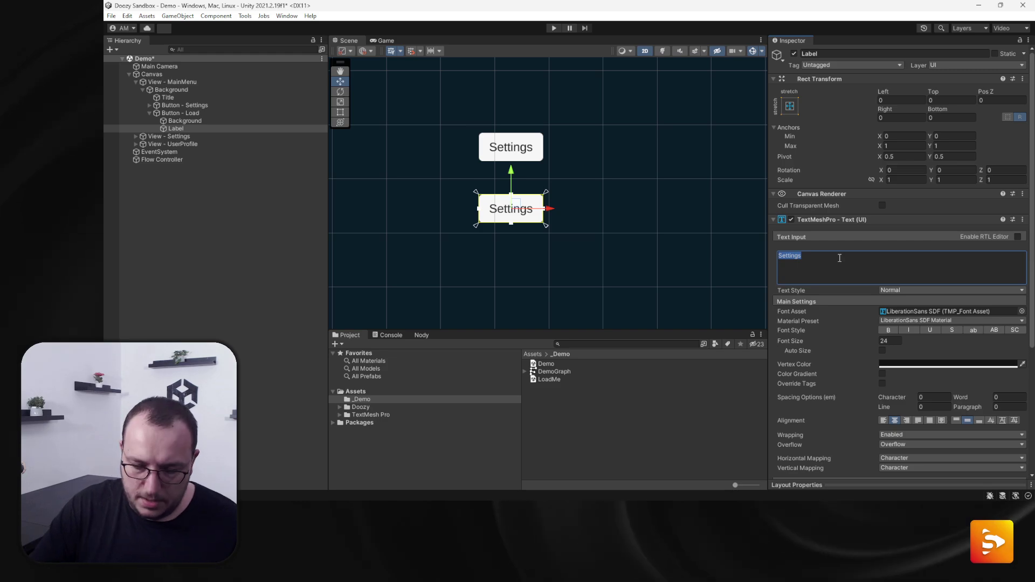
text(Load)
- Set the Load button's background image color to light green, 60FF7B
click(215, 121)
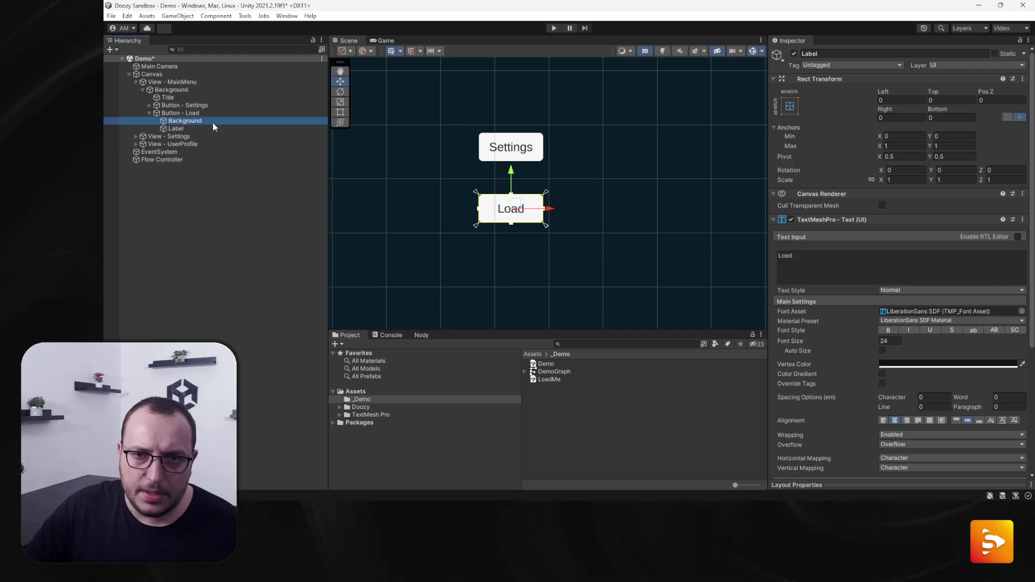
click(898, 241)
click(944, 280)
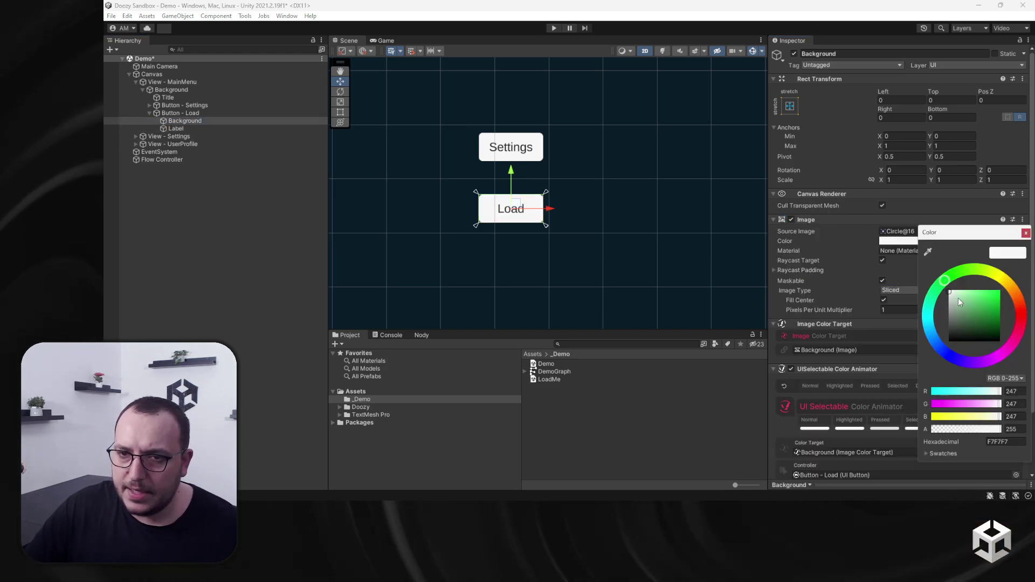
click(972, 291)
drag(972, 291, 981, 287)
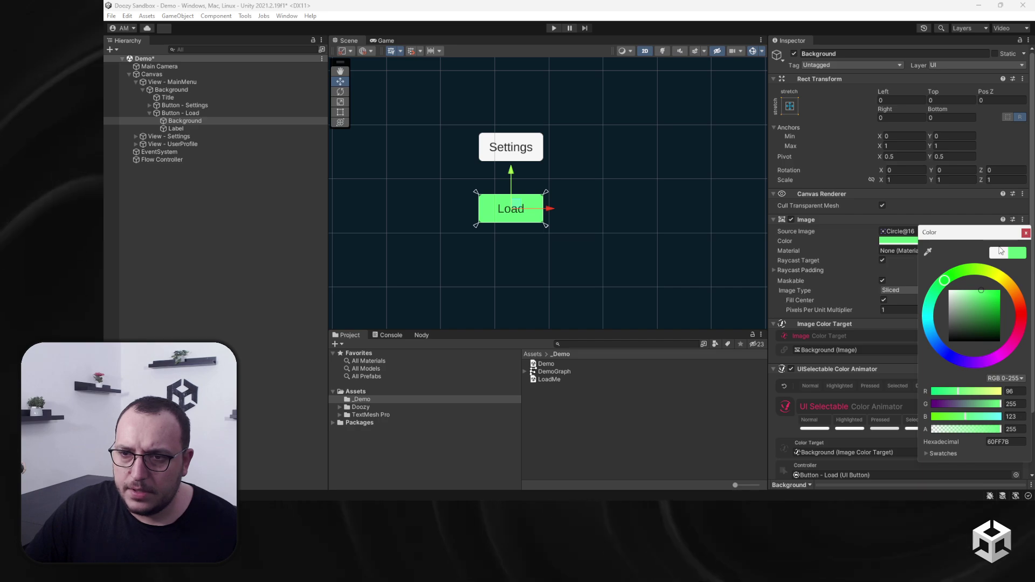
- Duplicate the Load button, place the copy just below it at about Y -199, and assign it the Demo / Unload ID
click(150, 113)
click(176, 114)
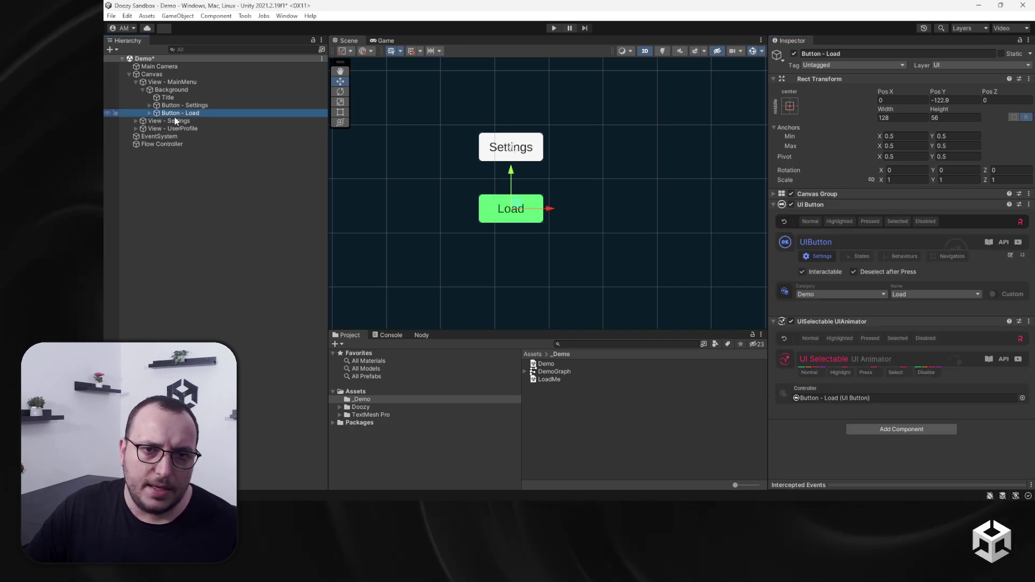
key(ctrl+d)
drag(512, 170, 512, 208)
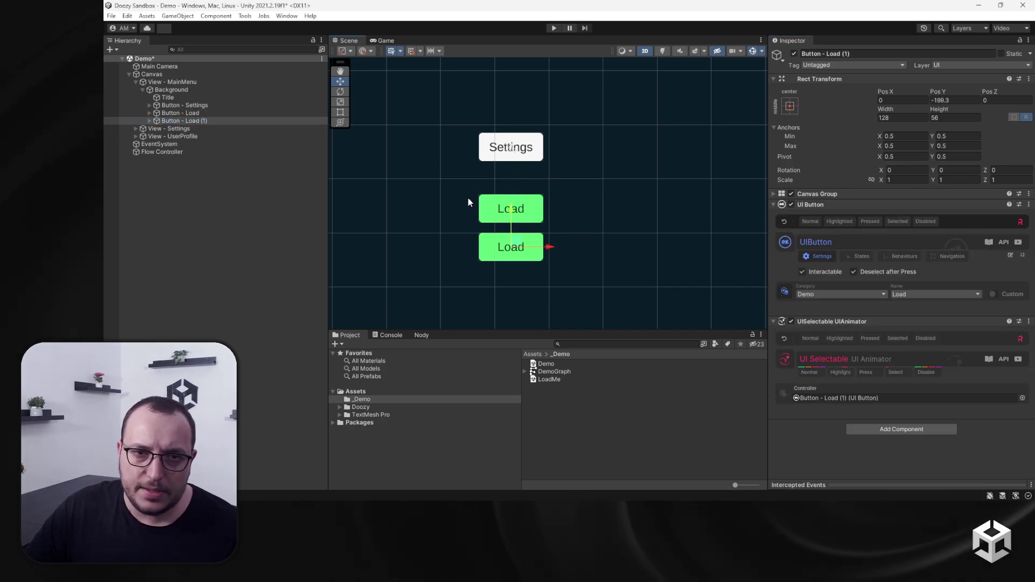
click(927, 294)
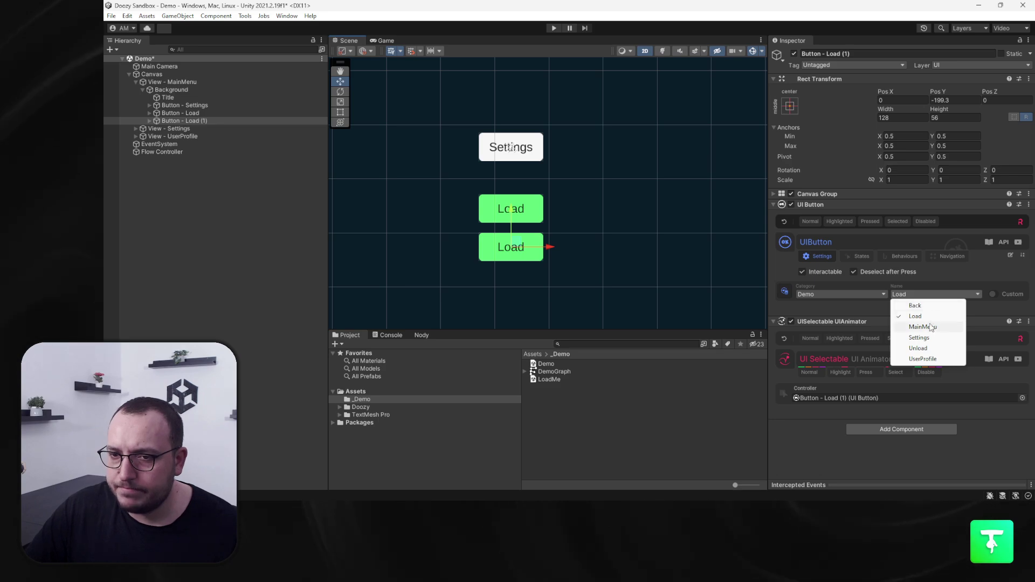
click(918, 348)
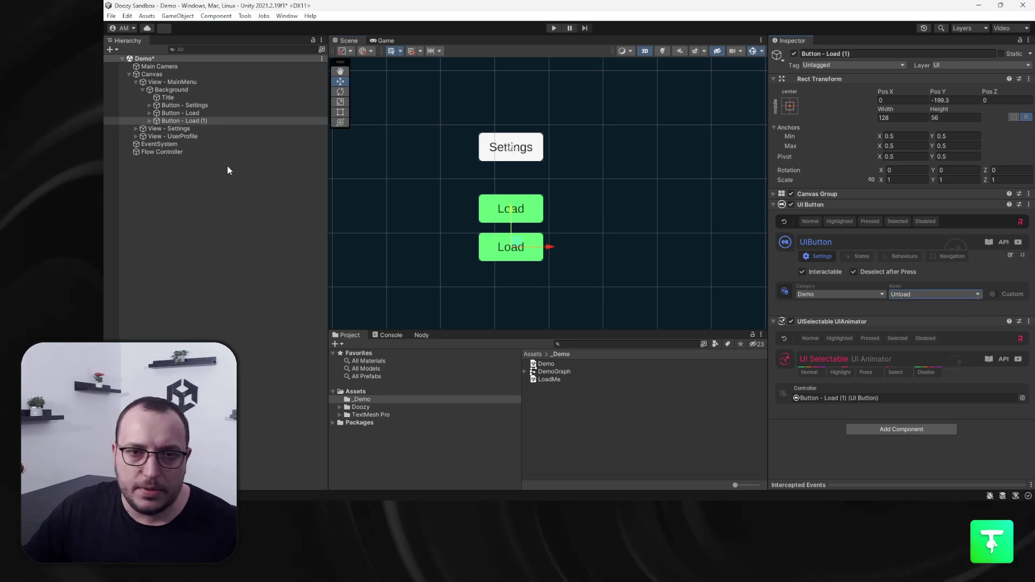
- Change the background image color of the Load button's duplicate to light red
click(150, 121)
click(178, 128)
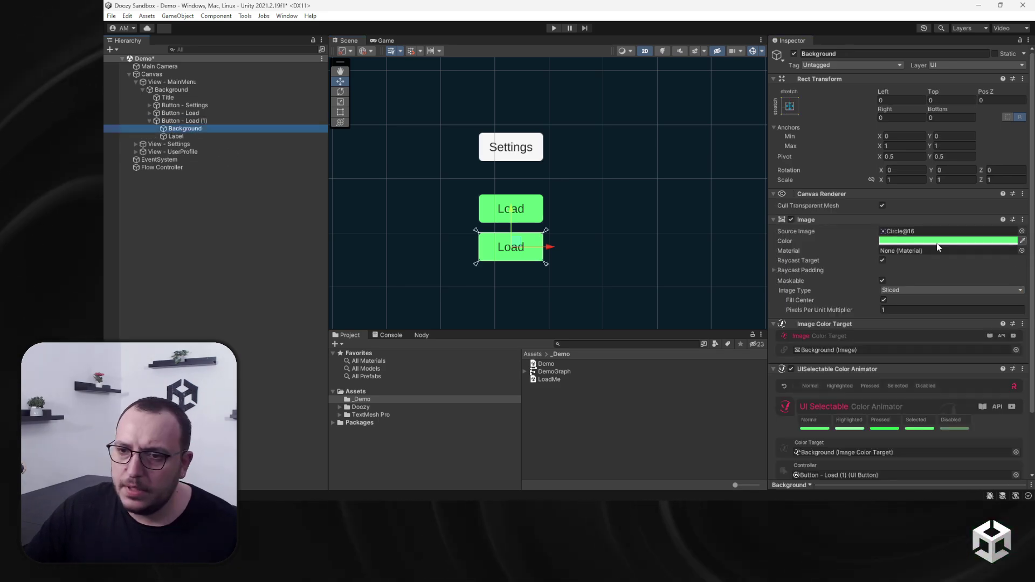
click(938, 241)
drag(954, 274, 1019, 304)
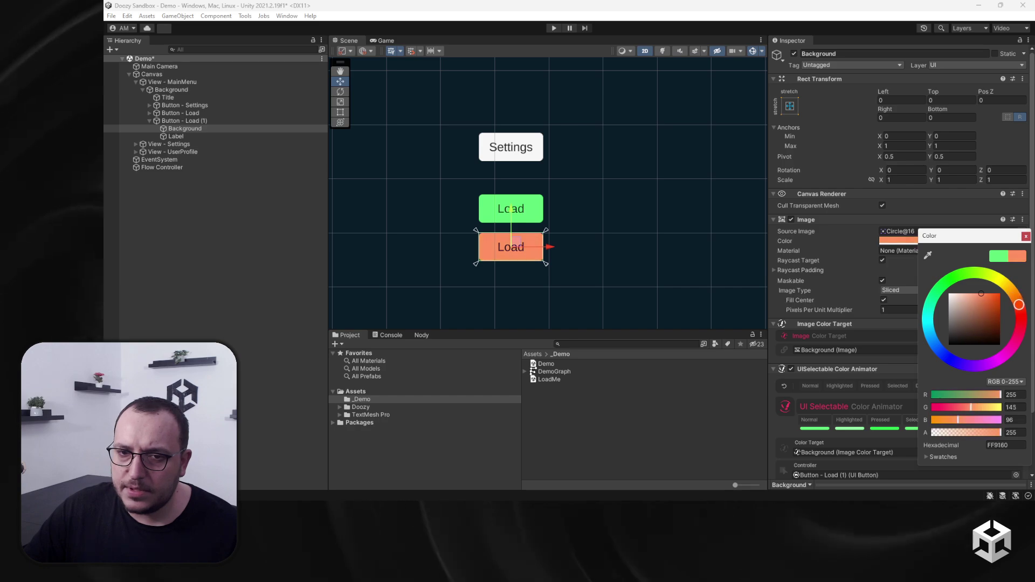
- Change the red button's label text to "Unload" and rename its object to Button - Unload
click(172, 136)
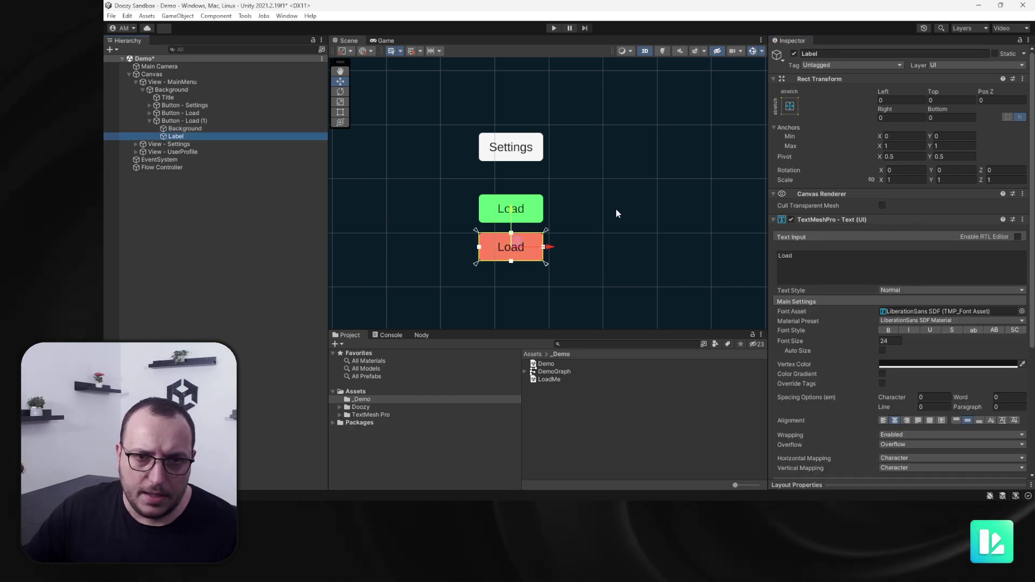
click(839, 266)
text(unlo)
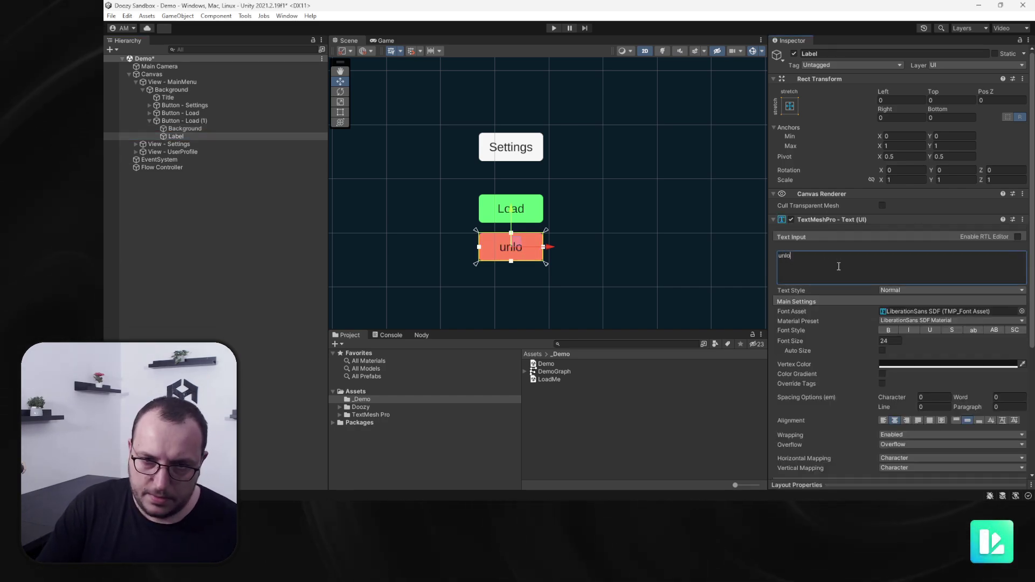
key(ctrl+a)
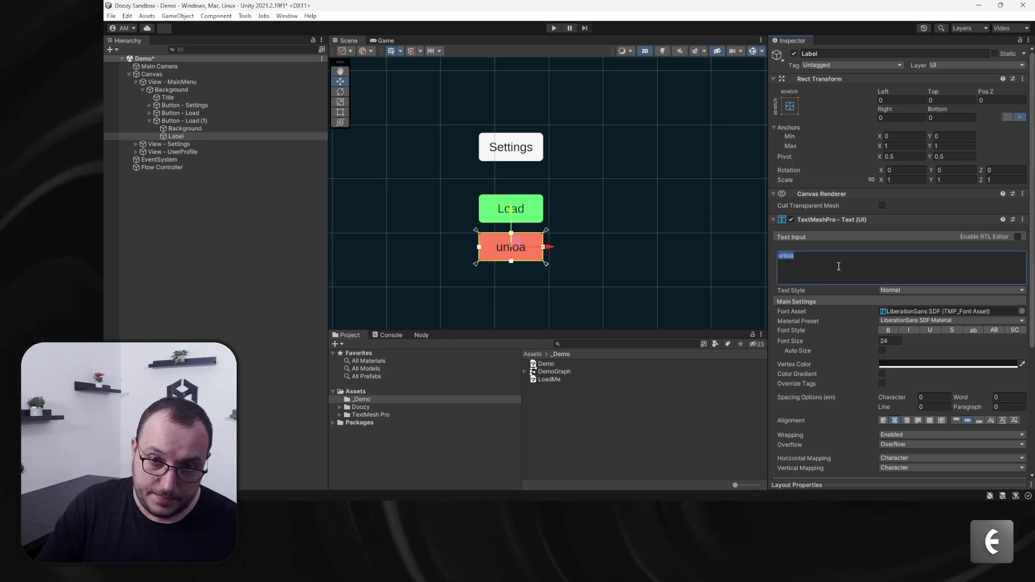
text(Un)
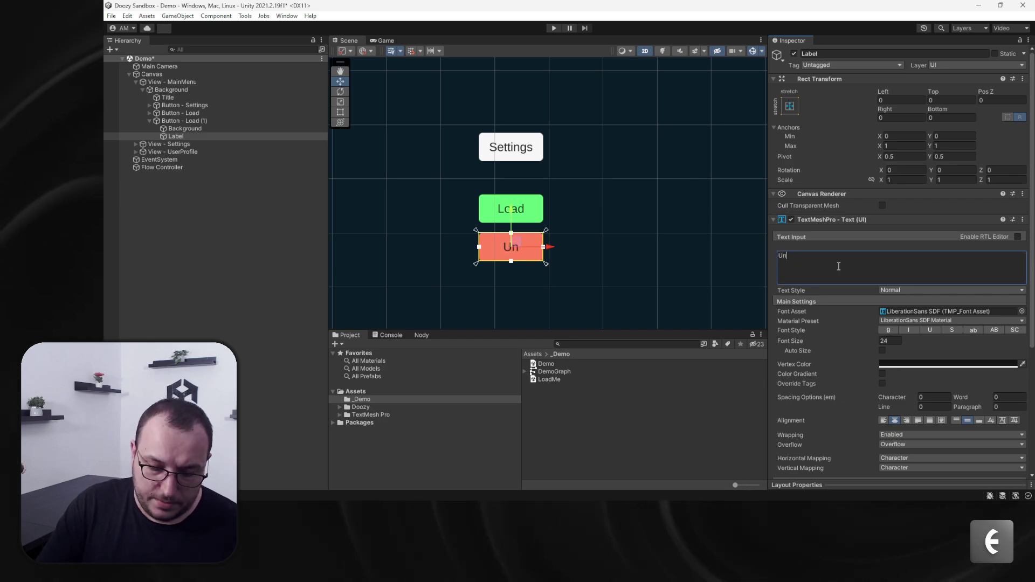
text(load)
click(250, 121)
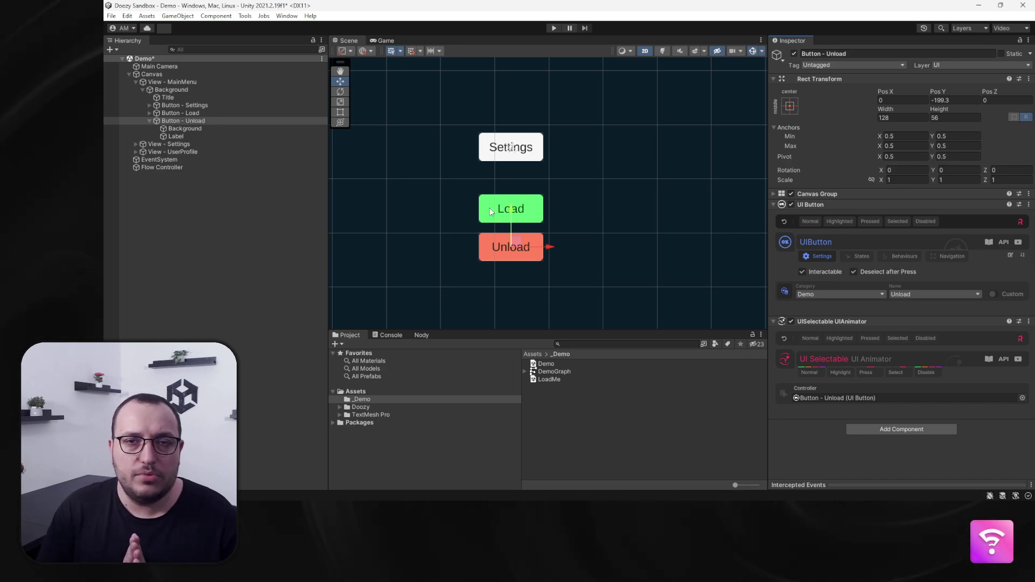
click(149, 120)
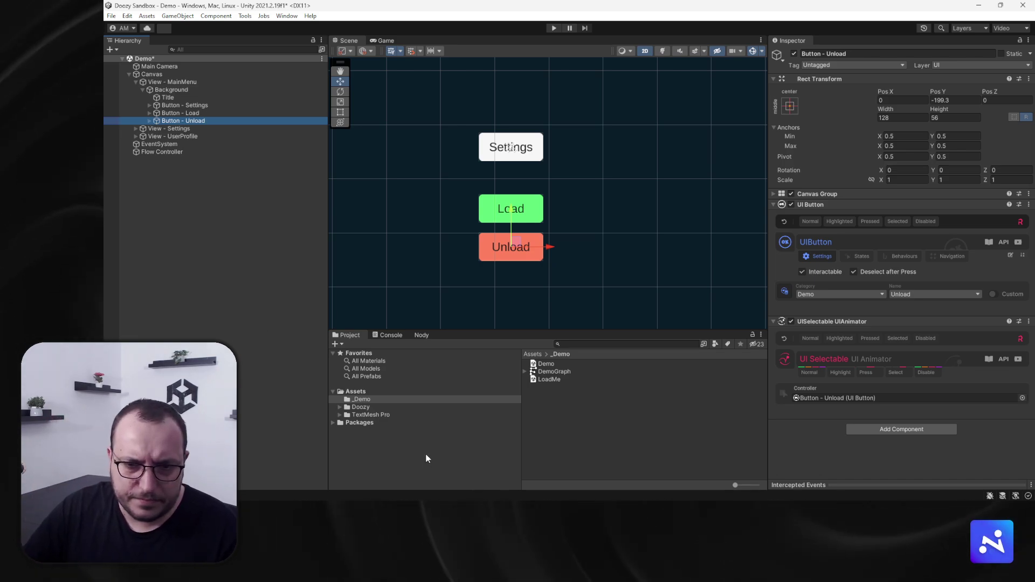
- In the Nody graph, move the Settings Menu, User Profile Menu and portal nodes away from Main Menu, and maximize the graph window
click(421, 335)
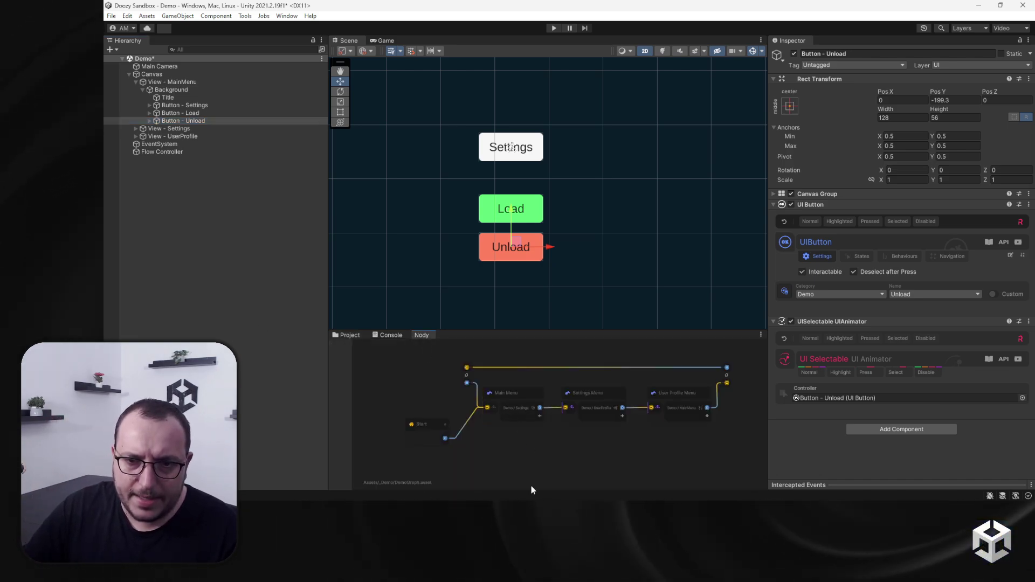
scroll(523, 448, up, 4)
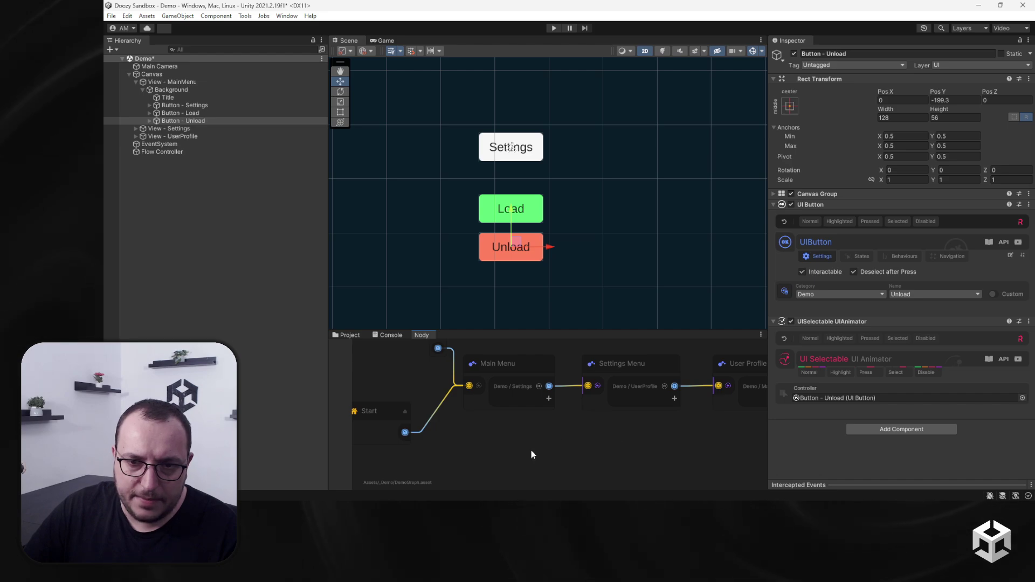
scroll(529, 452, down, 5)
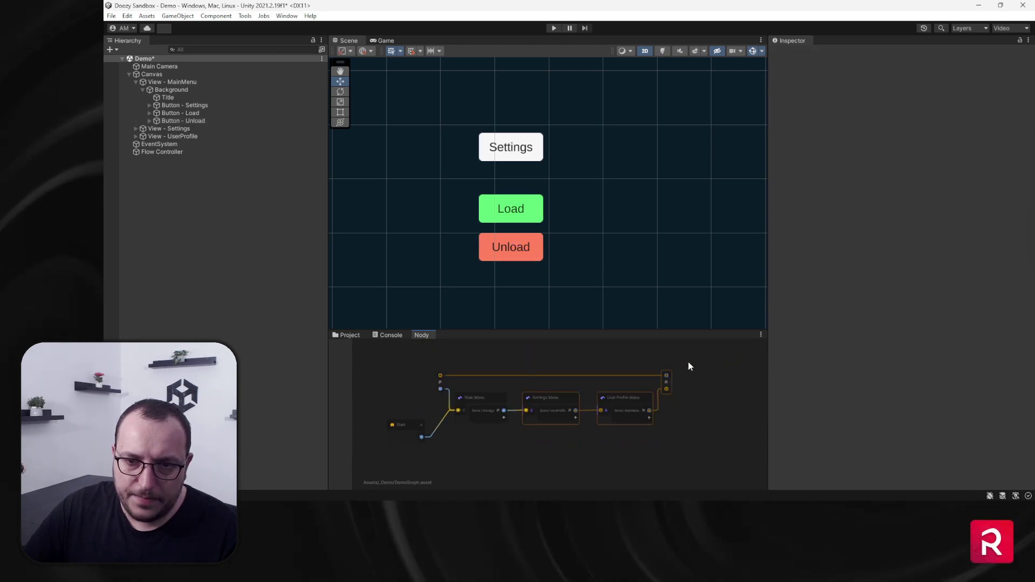
drag(688, 362, 527, 406)
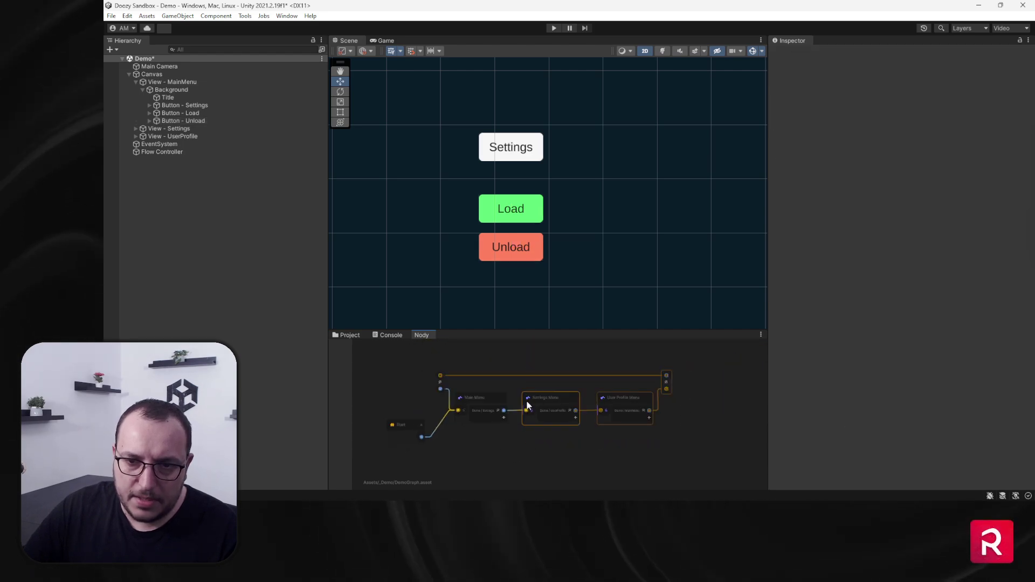
right_click(421, 337)
click(426, 339)
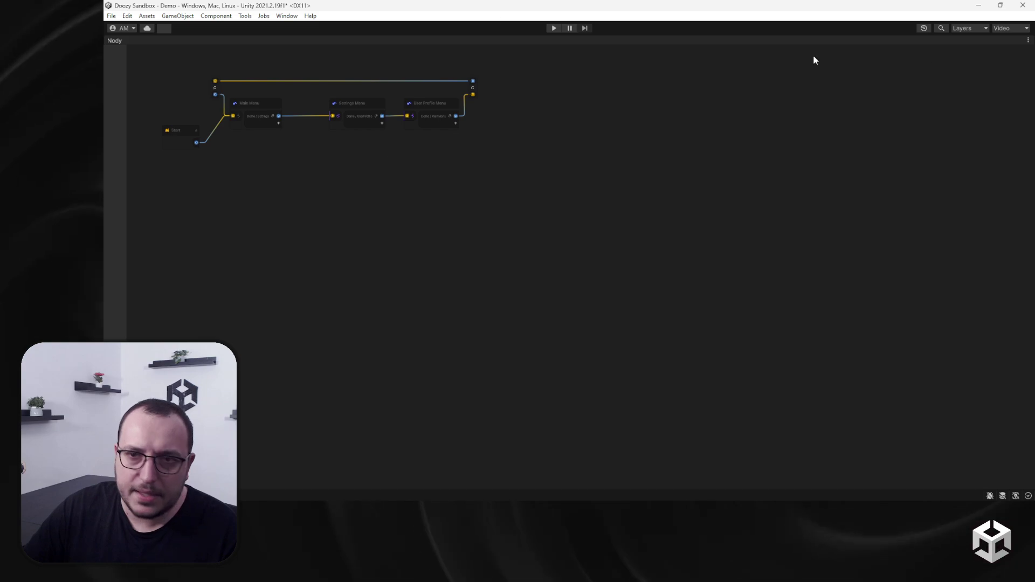
- Restore the maximized Nody graph window, float it over the editor and enlarge it around the Main Menu node
click(1028, 40)
click(948, 51)
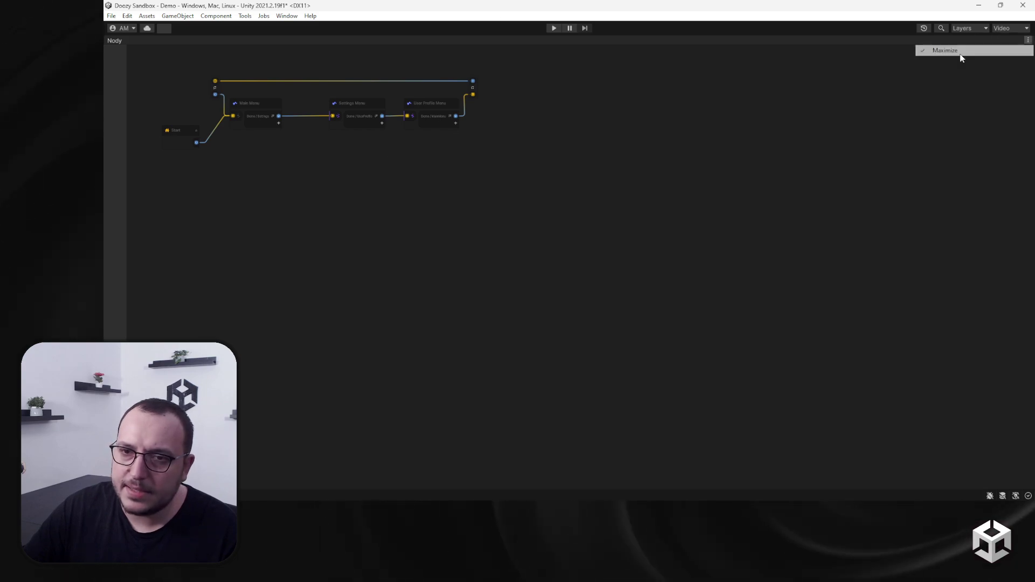
drag(423, 335, 243, 72)
click(431, 155)
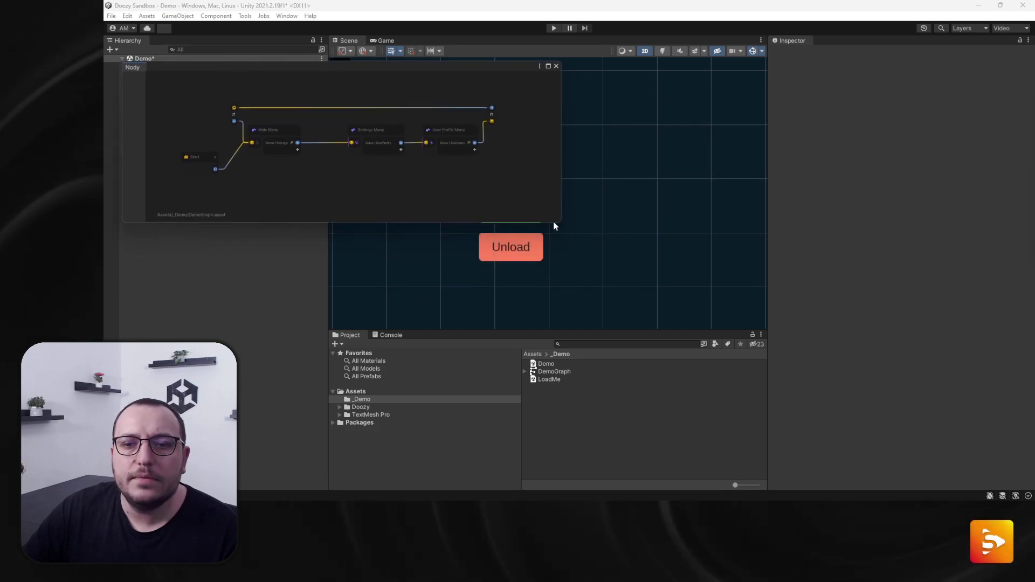
drag(559, 224, 698, 386)
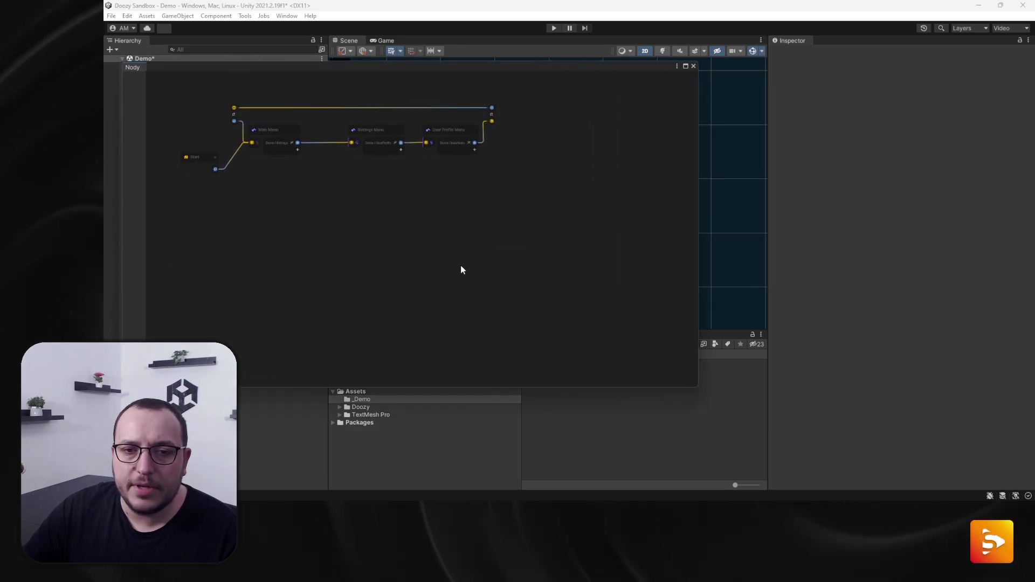
scroll(462, 268, up, 3)
middle_drag(265, 204, 452, 325)
middle_drag(435, 289, 391, 279)
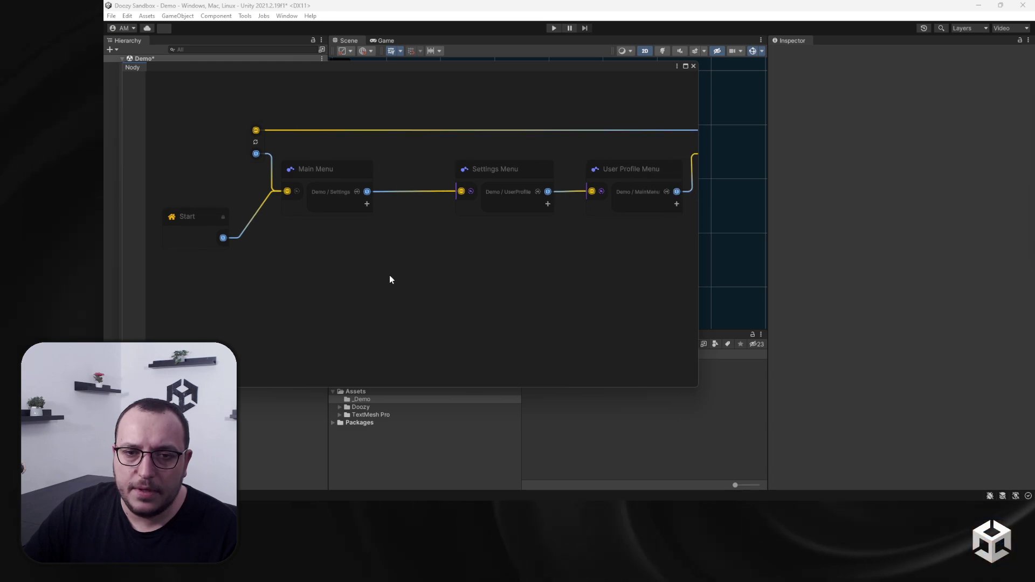
- Add two more output ports to the Main Menu node
click(345, 213)
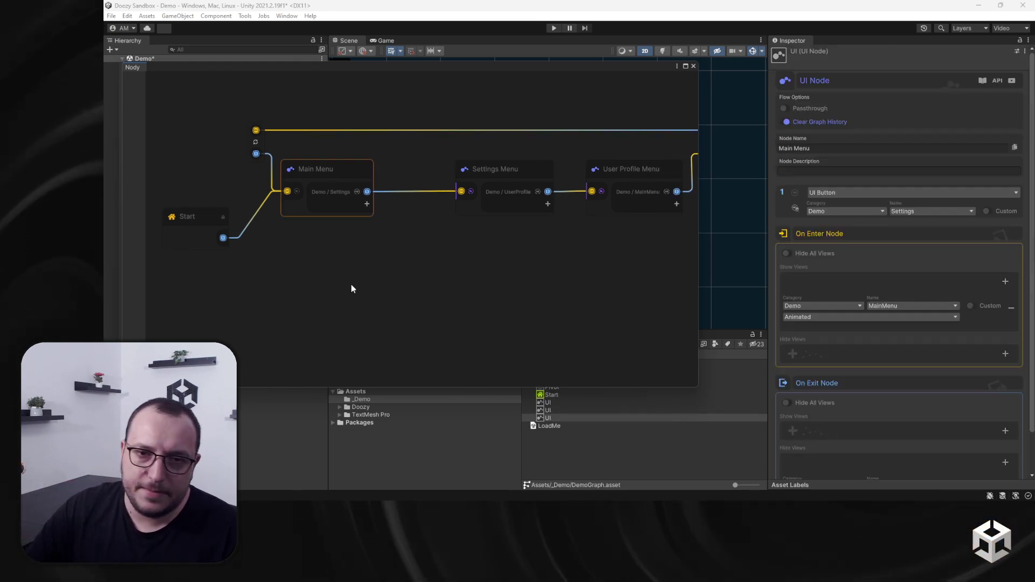
scroll(307, 210, up, 5)
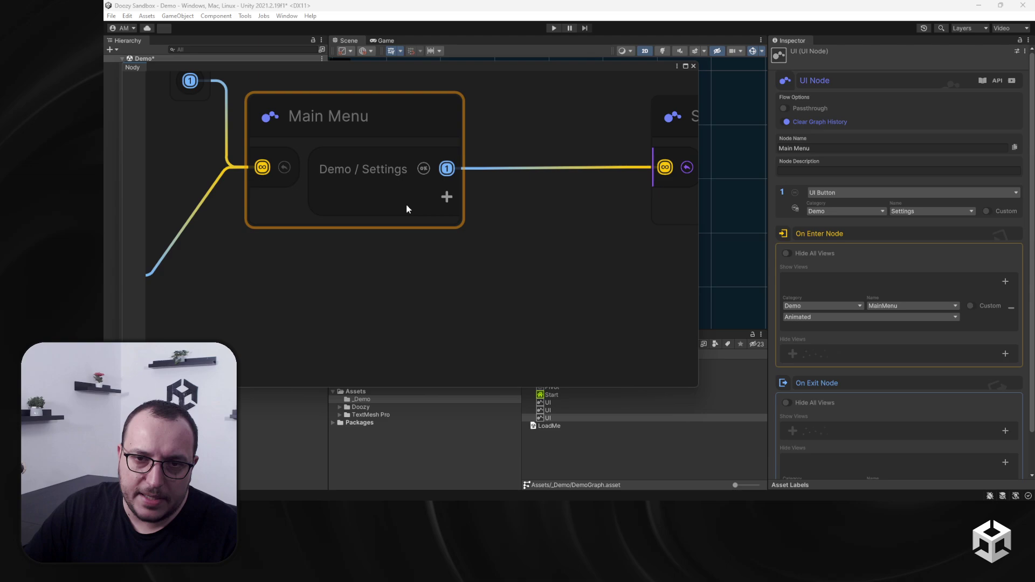
click(446, 198)
click(447, 227)
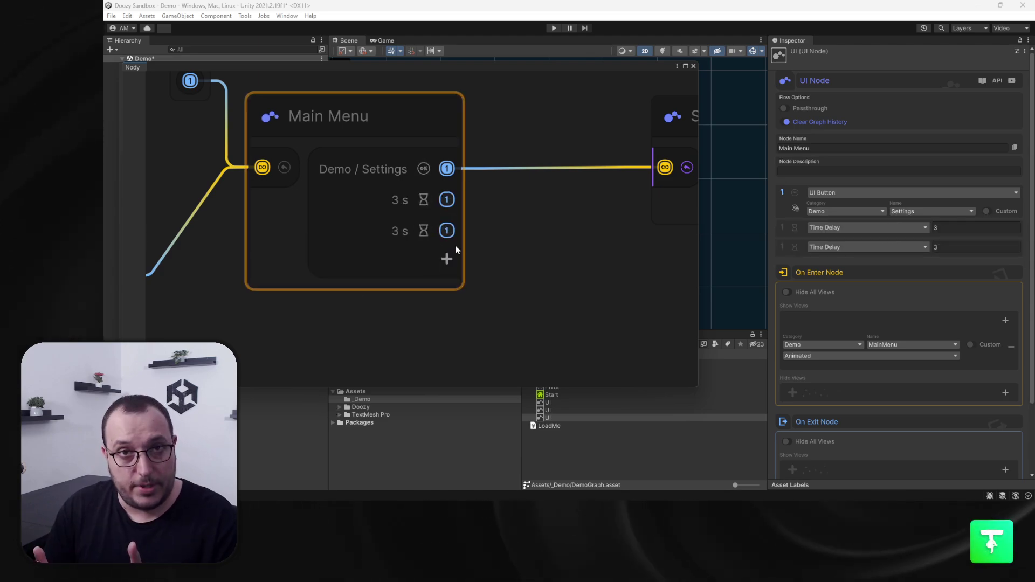
- Set the Main Menu node's second output to a UI Button trigger with category Demo and name Load
click(849, 228)
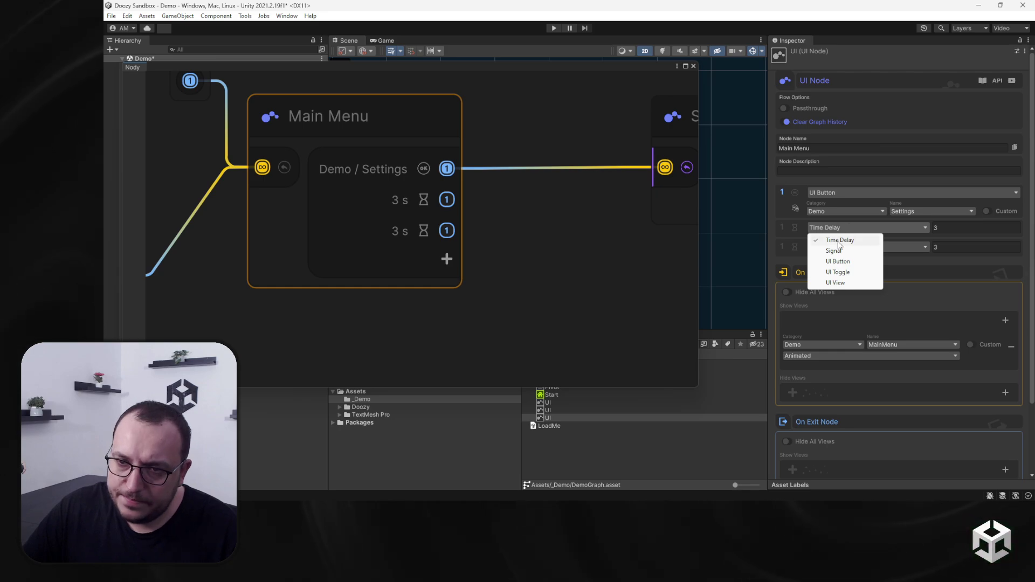
click(836, 261)
click(846, 246)
click(832, 258)
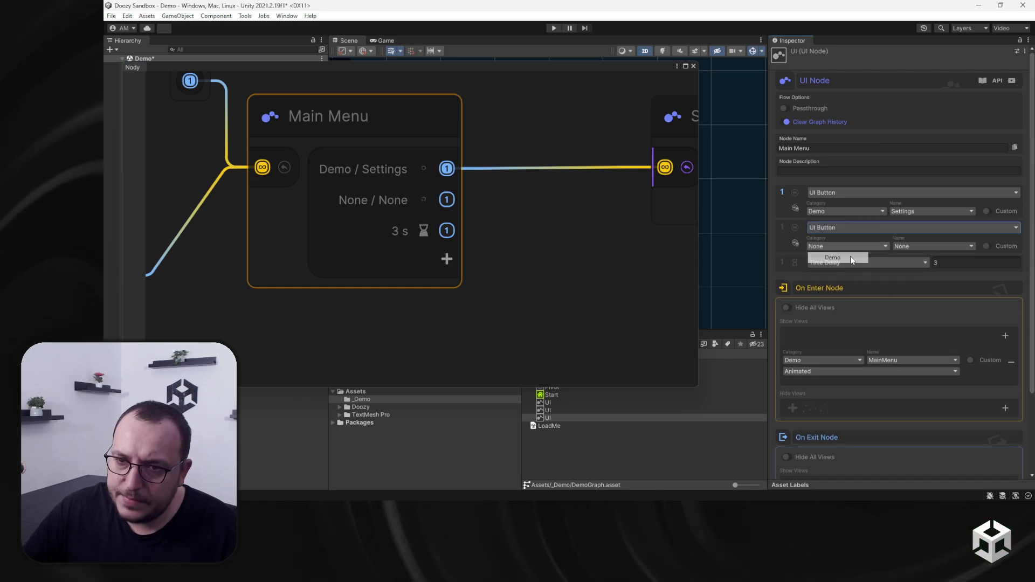
click(943, 247)
click(918, 268)
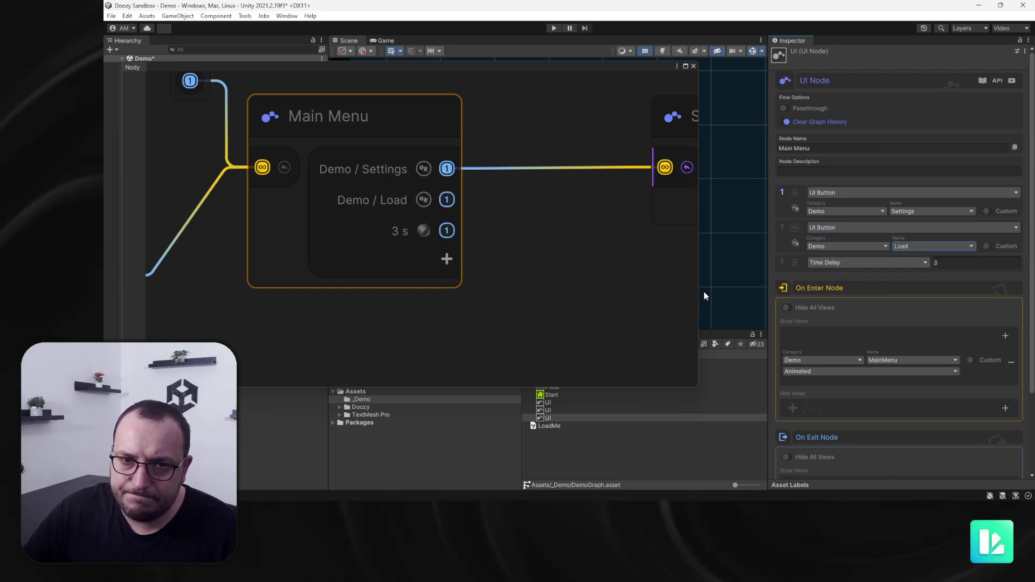
- Set the Main Menu node's third output to a UI Button trigger with category Demo and name Unload
click(889, 263)
click(859, 293)
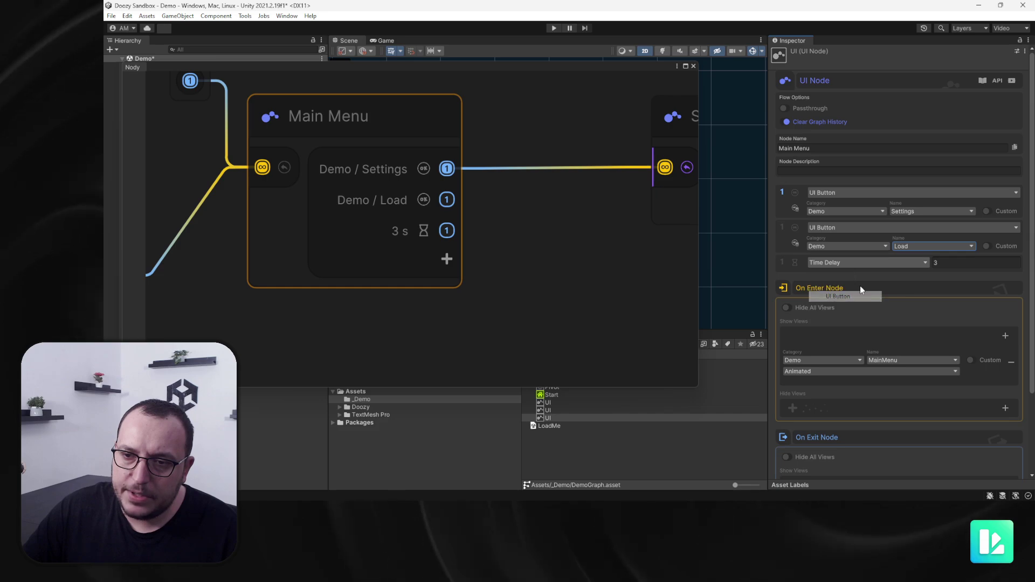
click(847, 281)
click(824, 294)
click(918, 280)
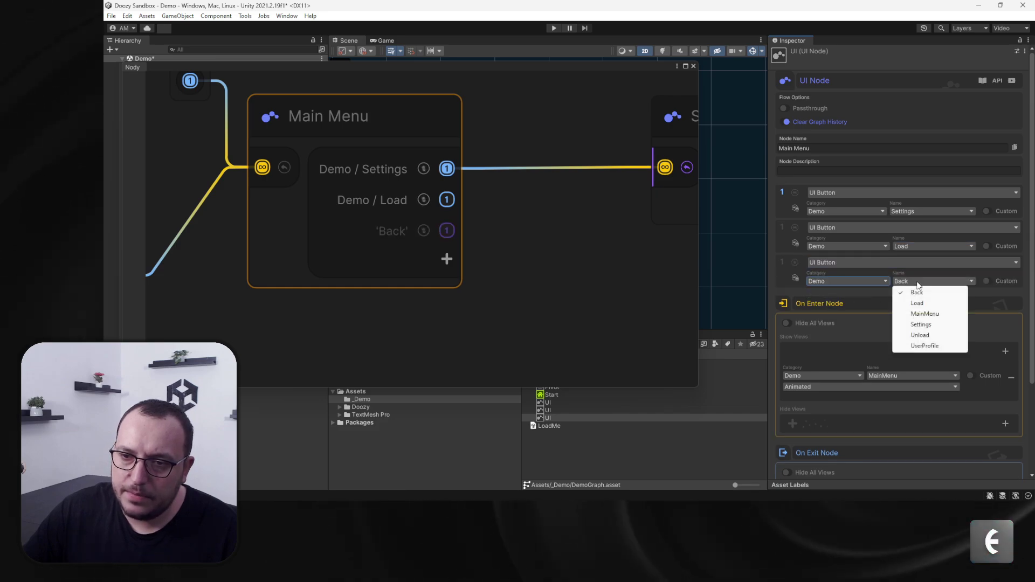
click(923, 334)
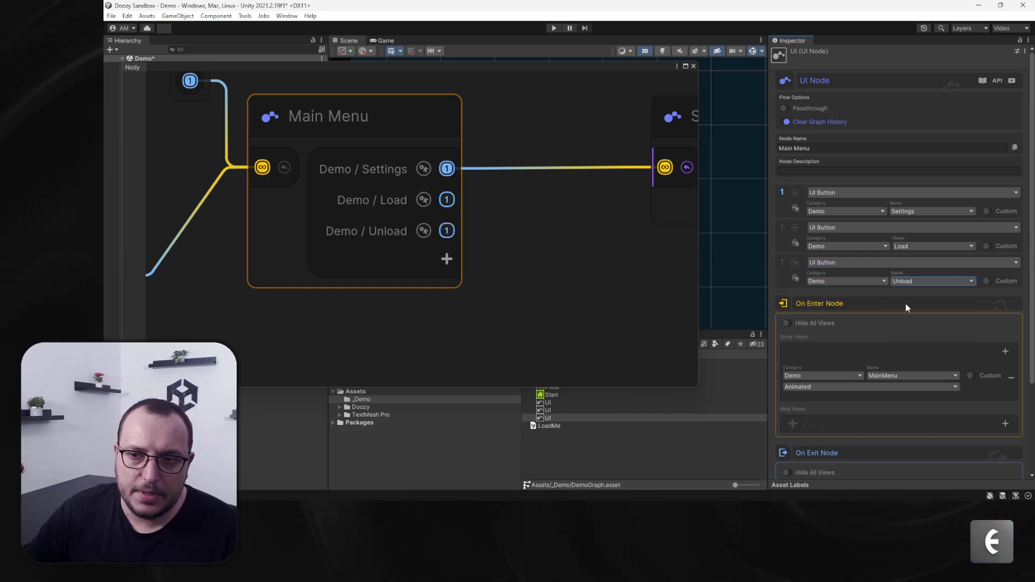
- Run the scene with the graph beside the game view, test the Load, Settings and Back buttons, and stop play mode
scroll(525, 236, down, 3)
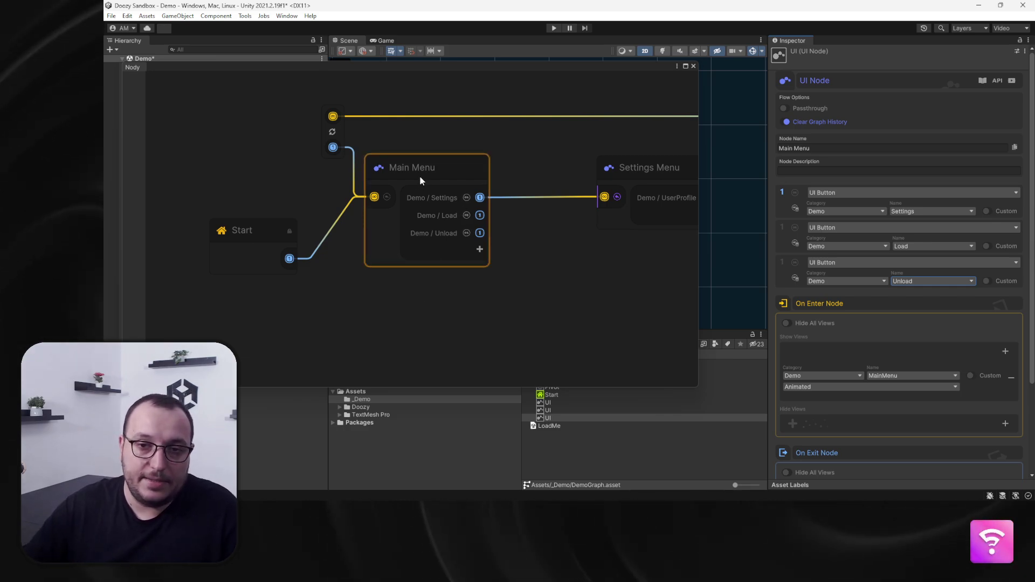
drag(497, 66, 538, 243)
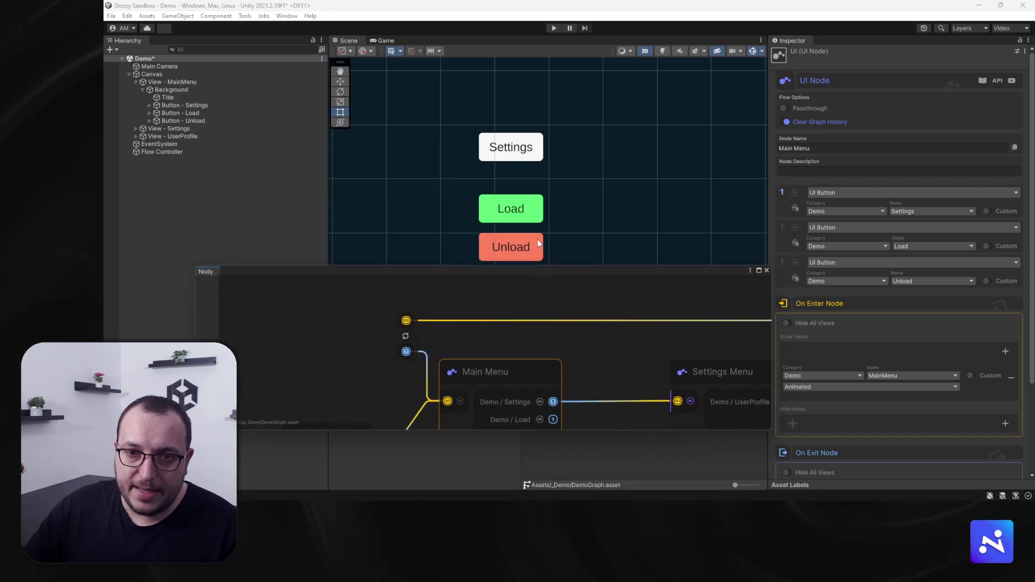
key(ctrl+p)
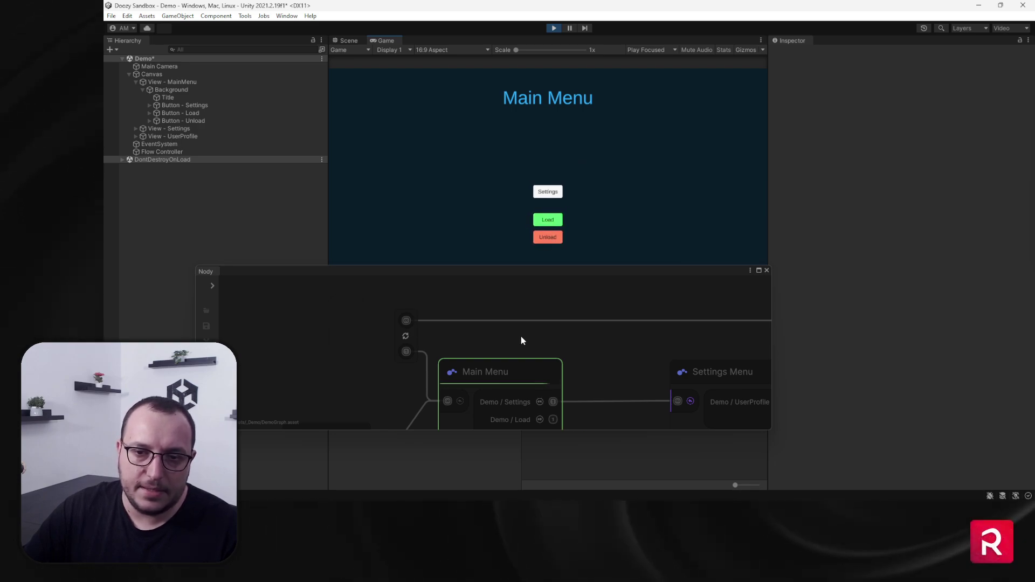
scroll(521, 337, up, 3)
scroll(548, 391, down, 4)
middle_drag(547, 390, 506, 316)
click(547, 225)
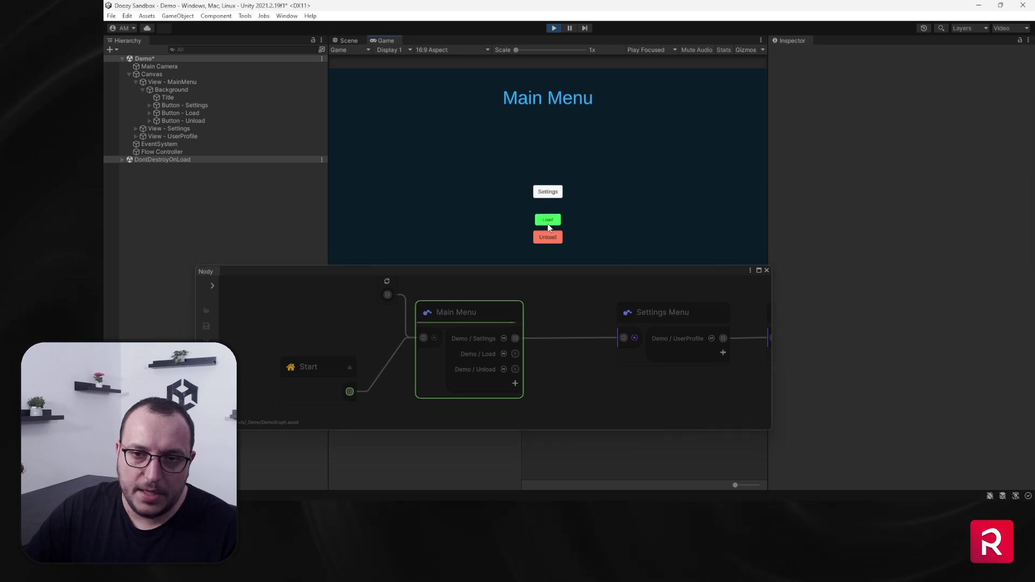
click(552, 195)
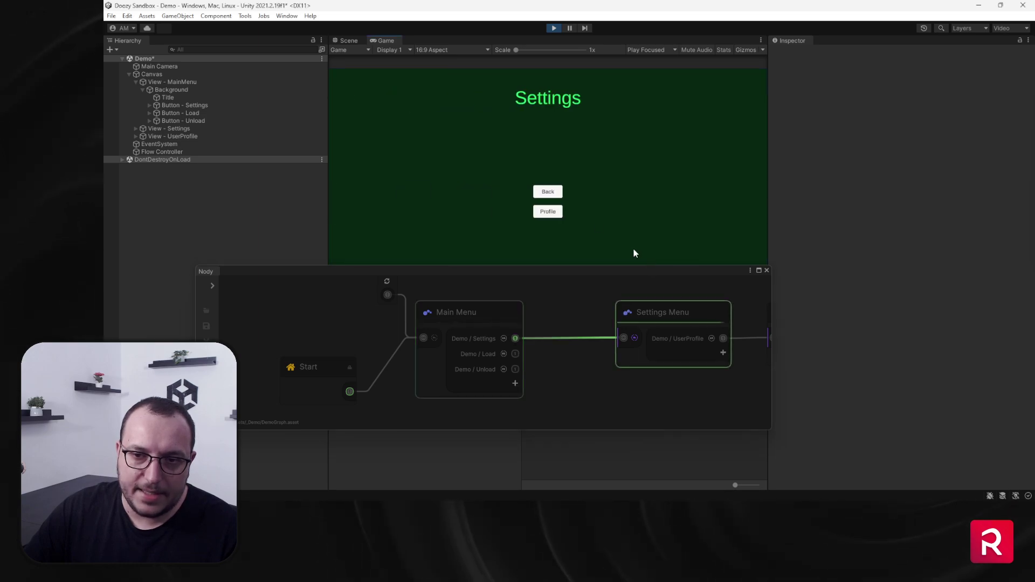
click(549, 191)
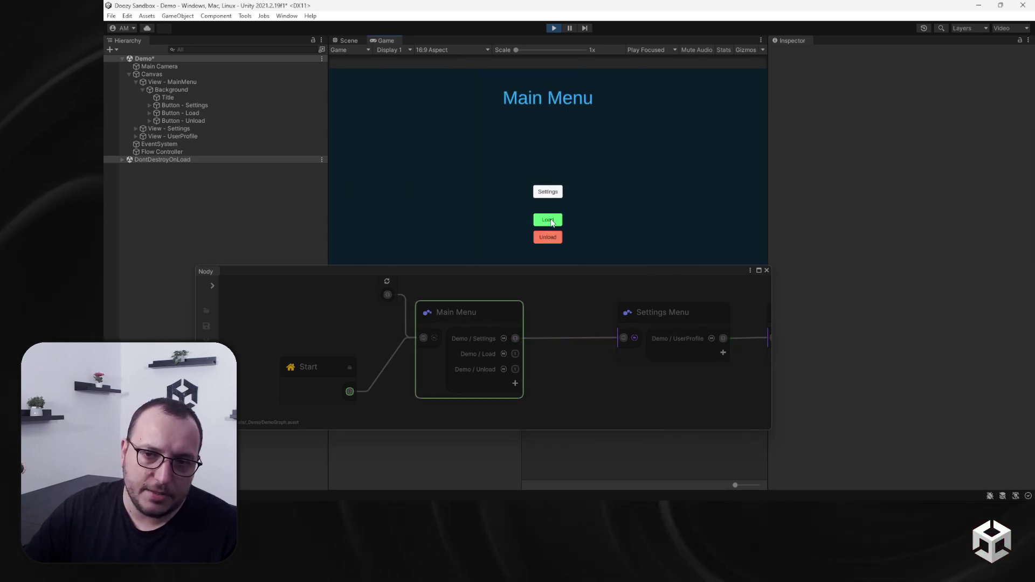
click(551, 221)
drag(523, 354, 527, 356)
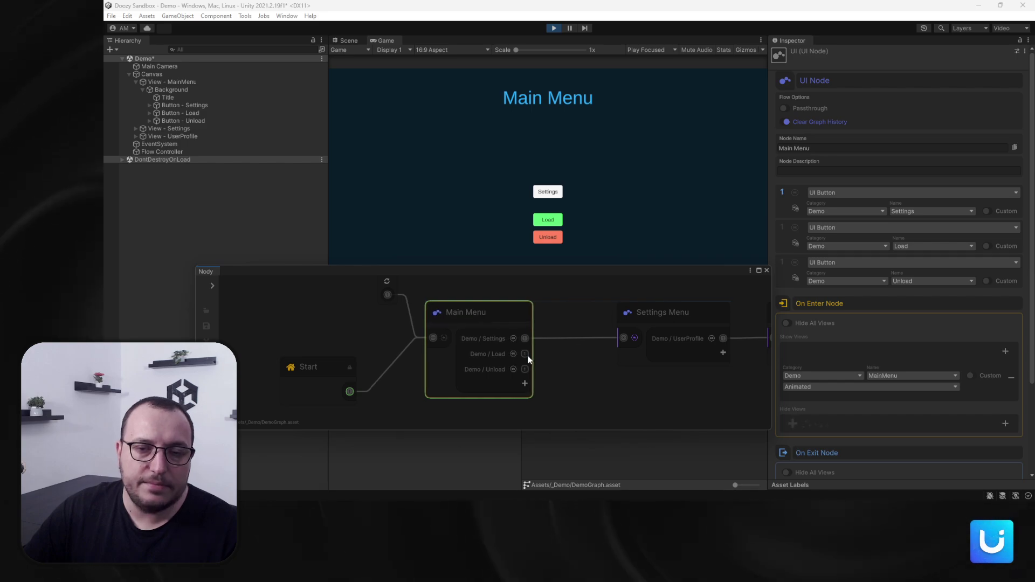
click(553, 28)
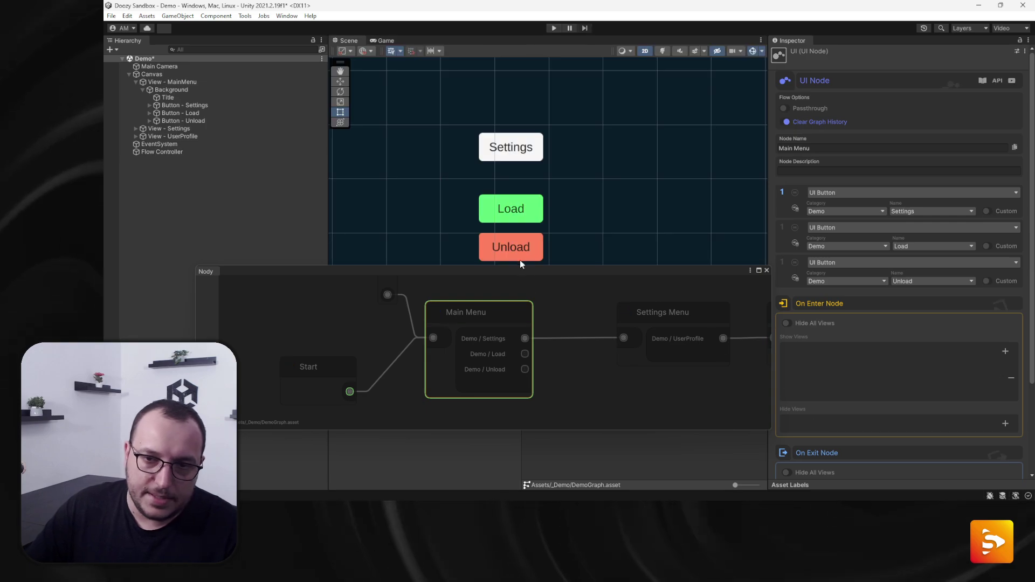
- Create a Load Scene node in the empty graph area below the Main Menu node
drag(520, 268, 426, 98)
middle_drag(442, 280, 453, 310)
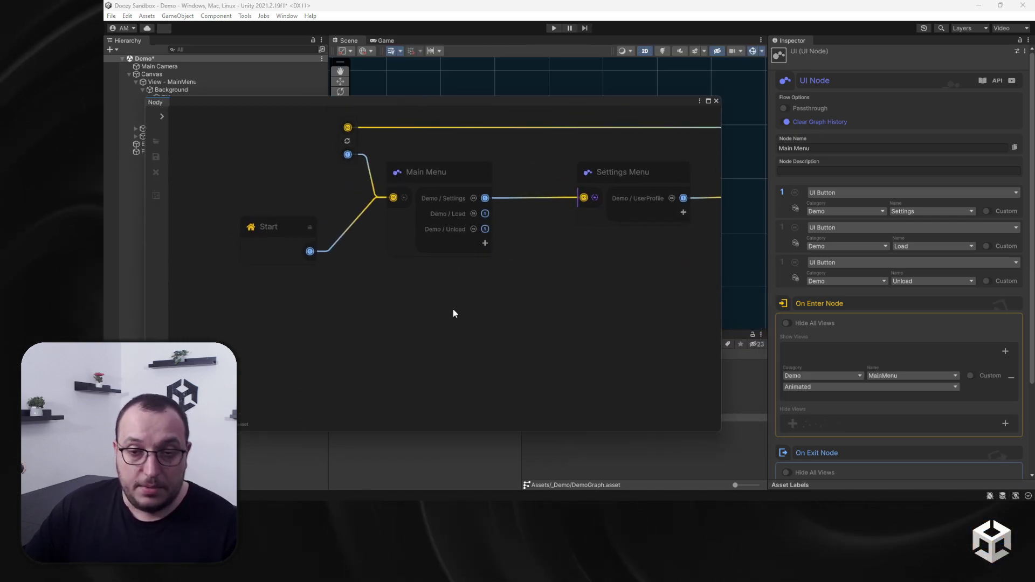
click(454, 310)
key(space)
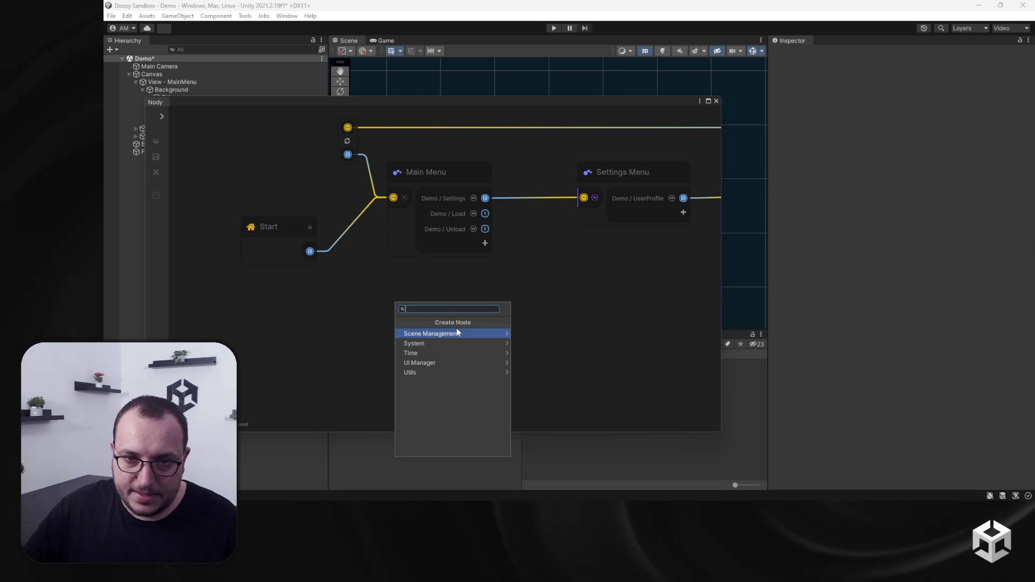
click(459, 332)
click(457, 343)
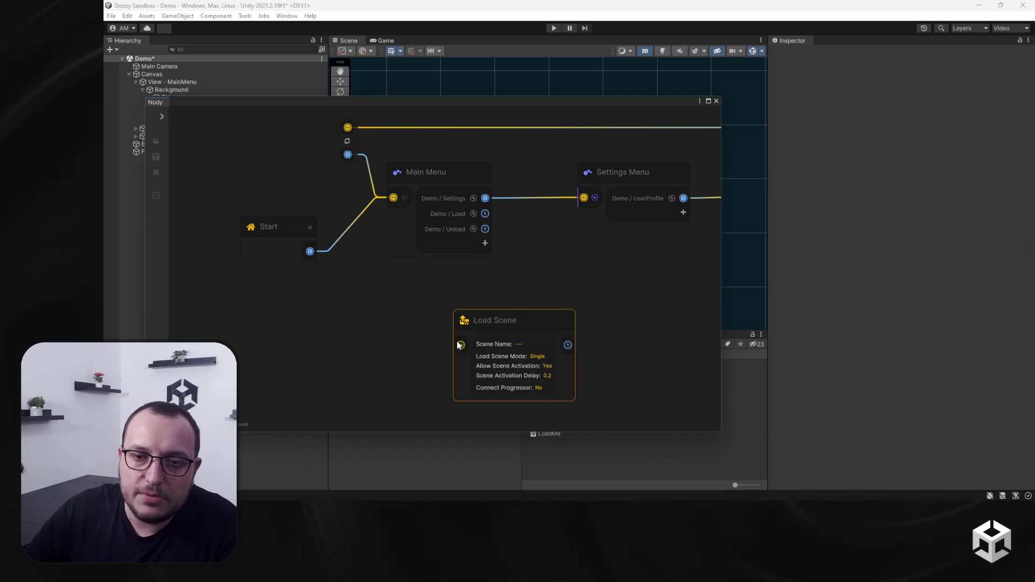
- Place the Load Scene node below Settings Menu and connect Main Menu's Demo / Load output to its input
drag(501, 333, 611, 268)
drag(486, 214, 571, 293)
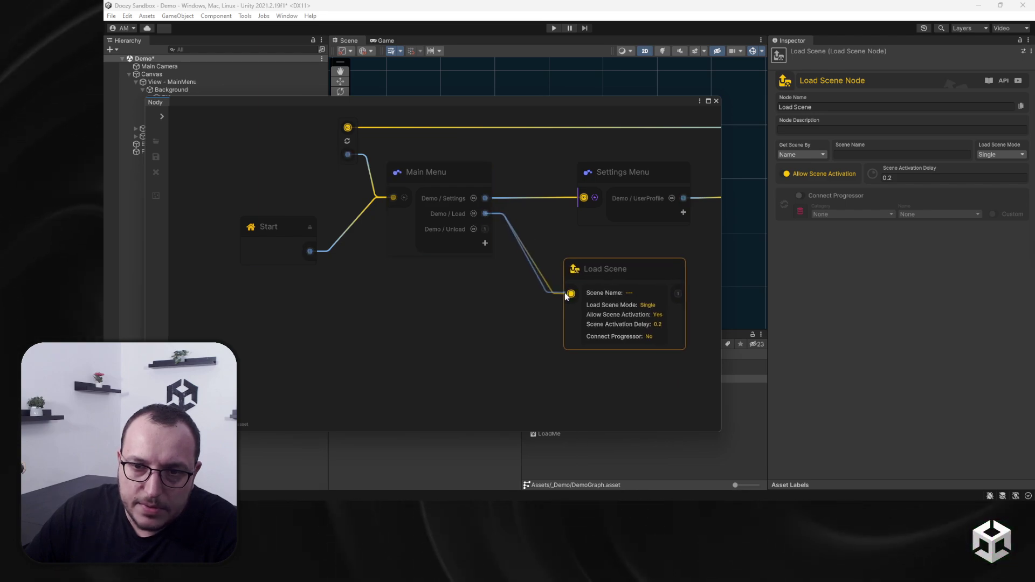
drag(630, 270, 635, 272)
- Move both pivot nodes of the return connection from above the menu nodes to below the Load Scene node
scroll(412, 253, down, 3)
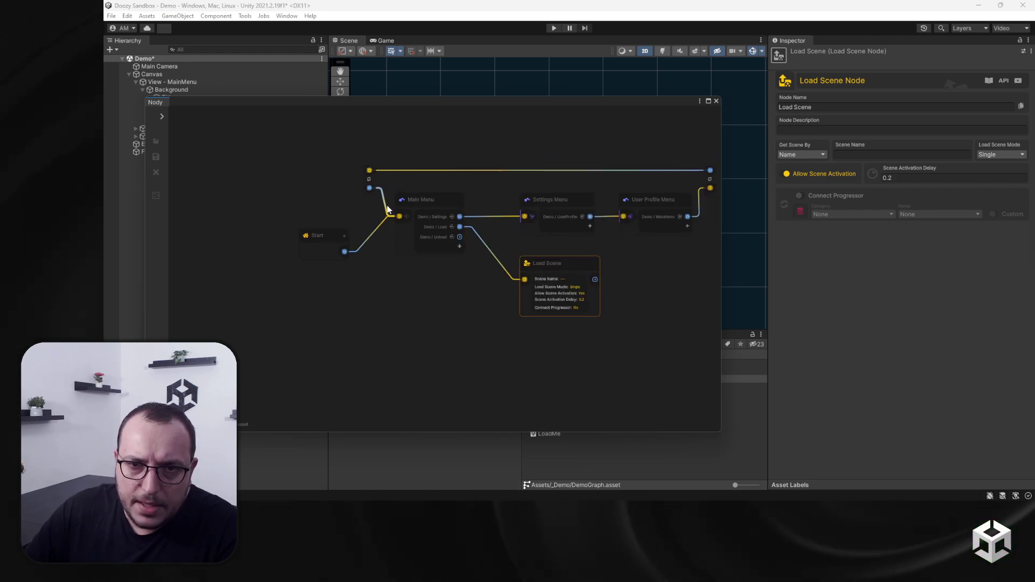
click(354, 145)
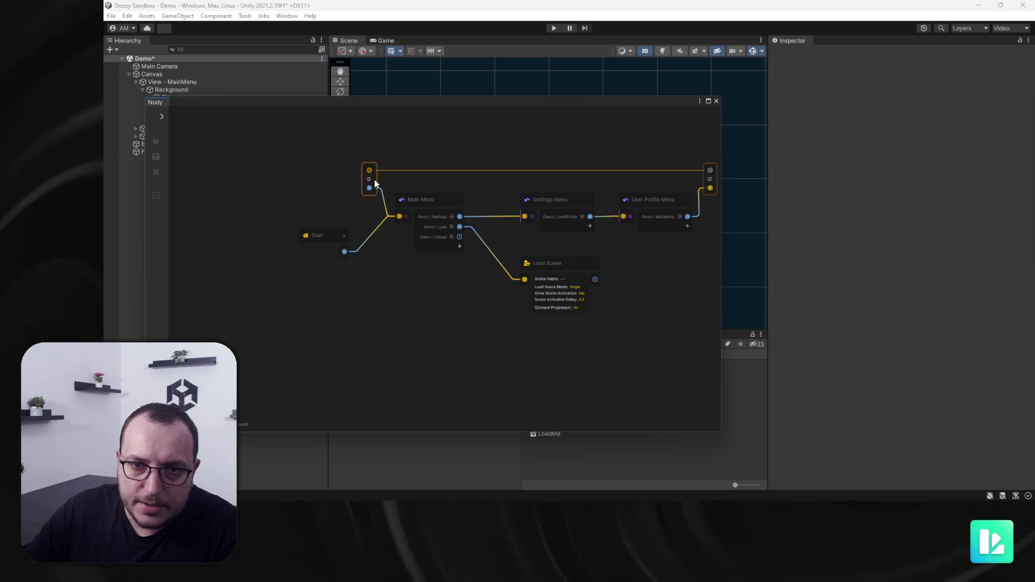
drag(377, 176, 385, 191)
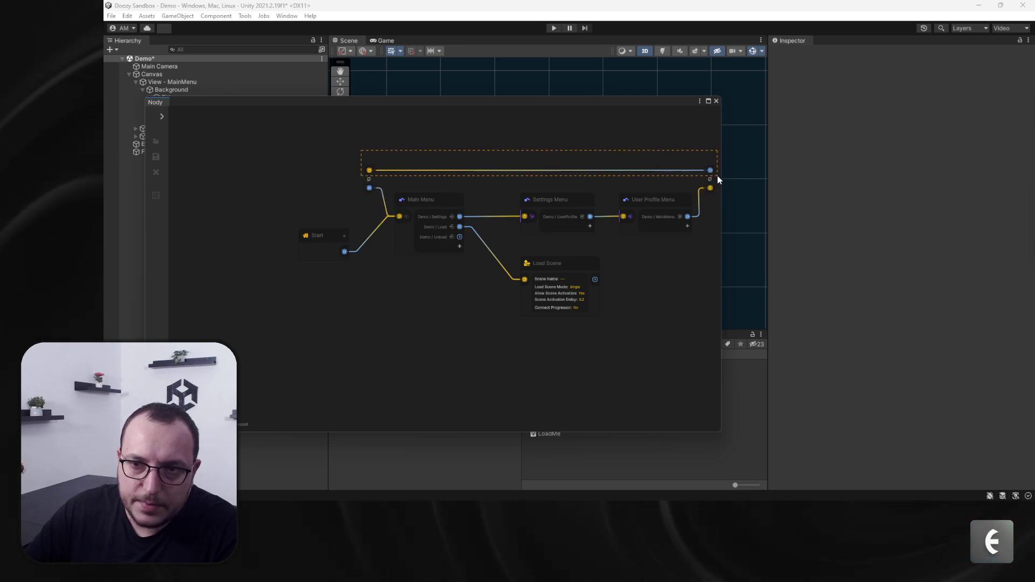
drag(717, 179, 626, 354)
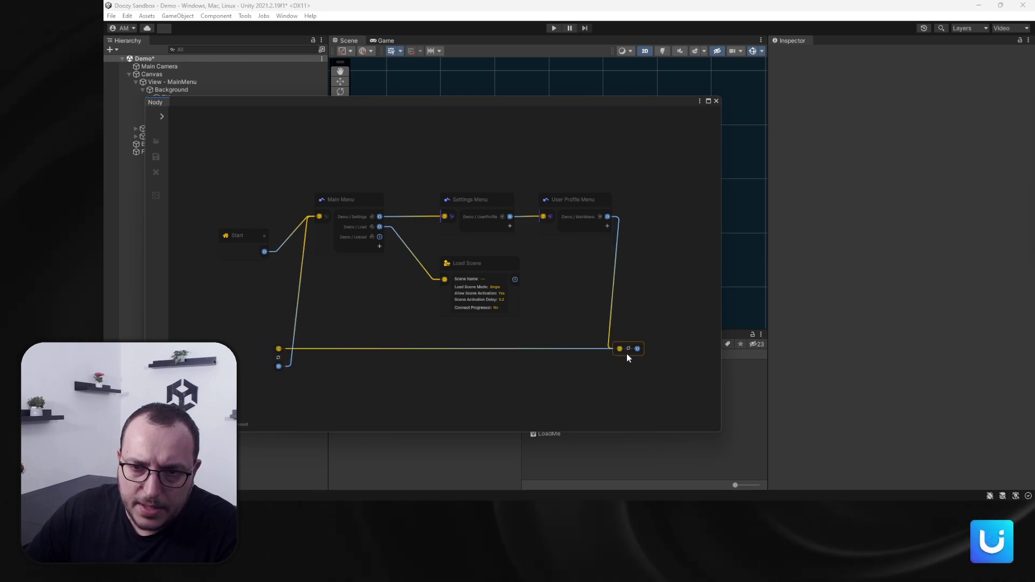
- Orient the return pivot beyond User Profile Menu vertically, flip the one near Start so its output faces up, and adjust their positions
click(630, 349)
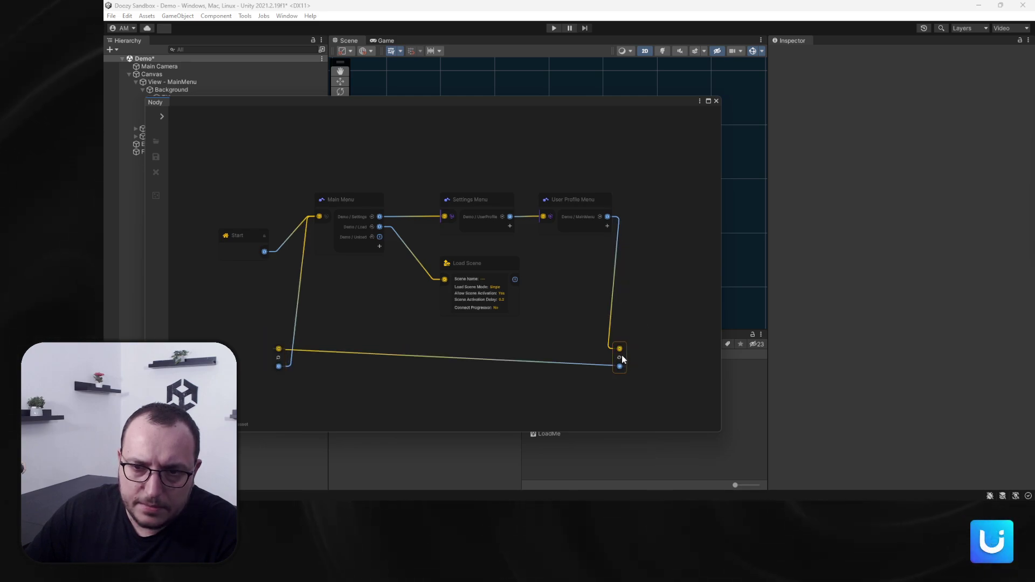
click(626, 350)
drag(631, 335, 636, 335)
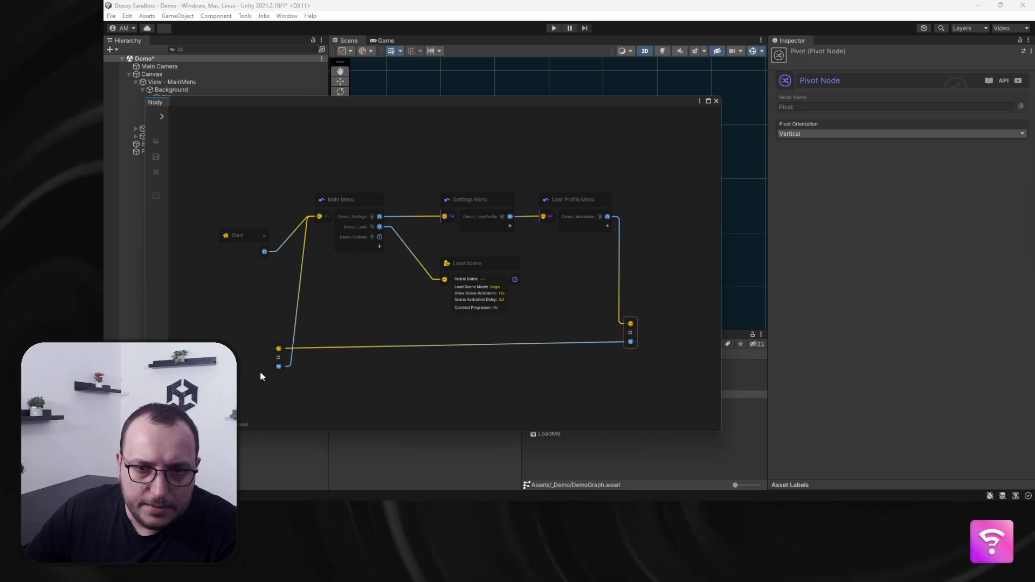
click(279, 358)
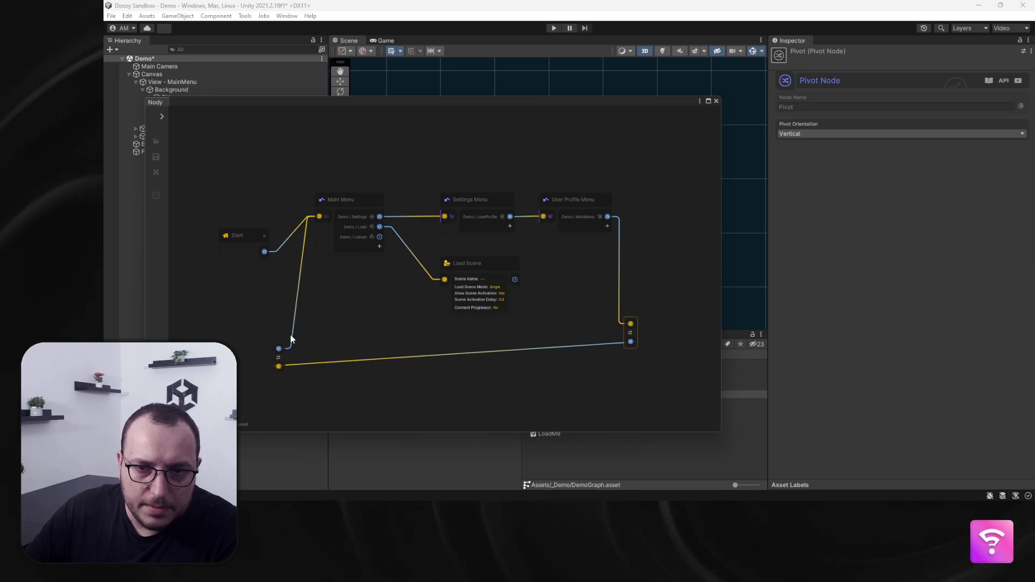
drag(287, 359, 300, 339)
- Set the Load Scene node's scene name to LoadMe
scroll(421, 300, up, 4)
click(527, 254)
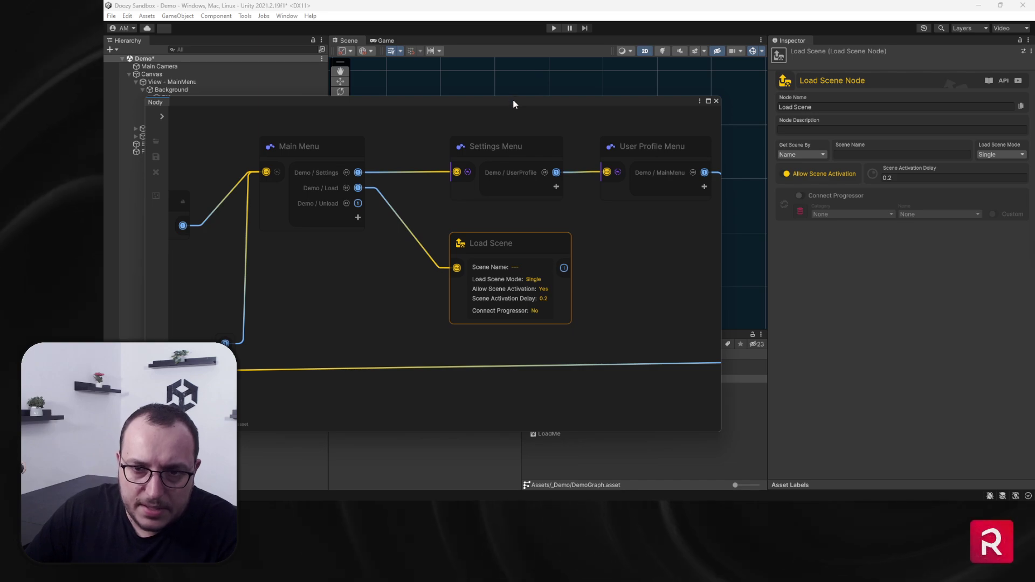
drag(513, 101, 506, 73)
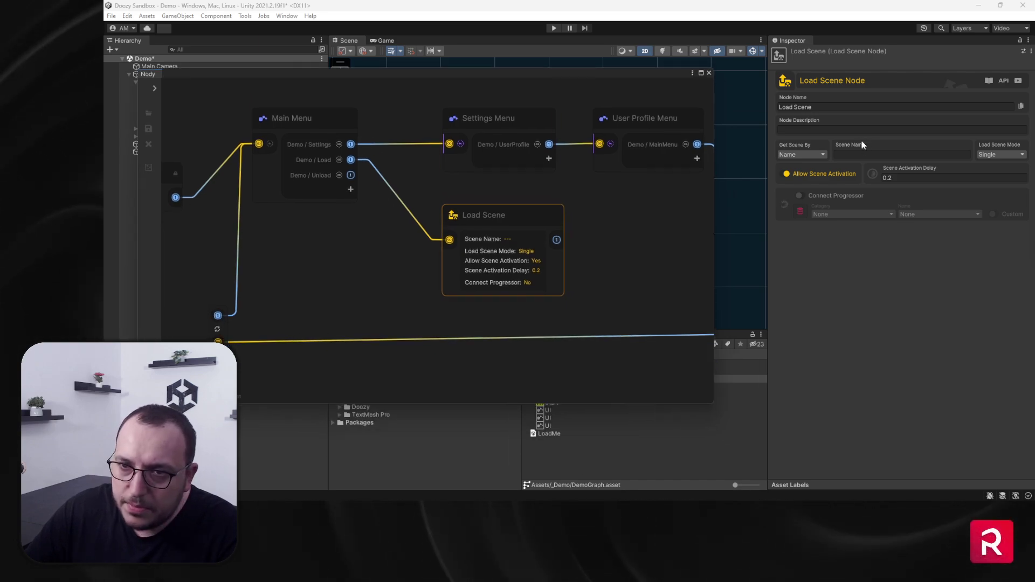
click(873, 154)
text(LoadMe)
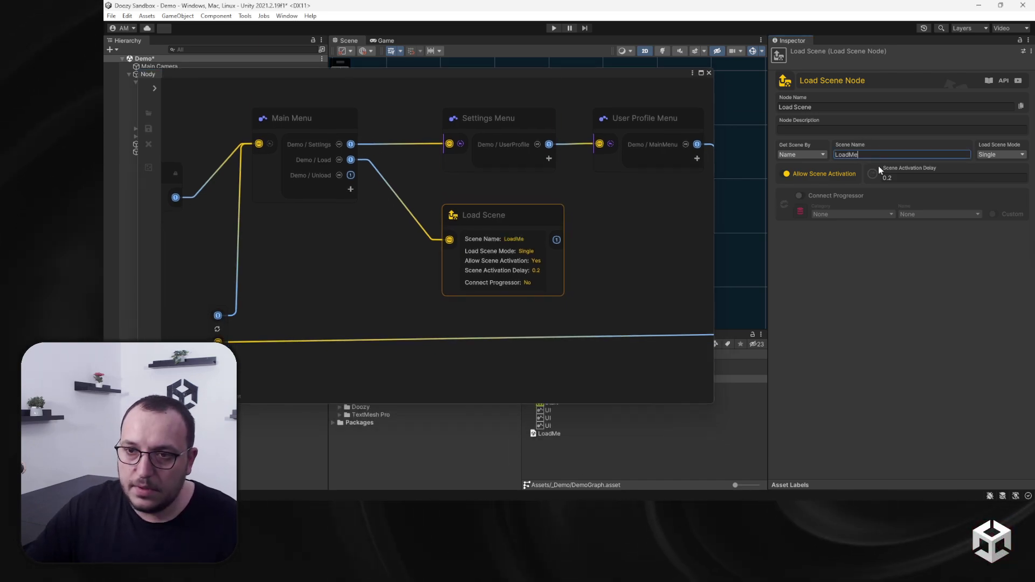
- Check the Load Scene node's Get Scene By options and the list of scenes included in the build settings
click(799, 155)
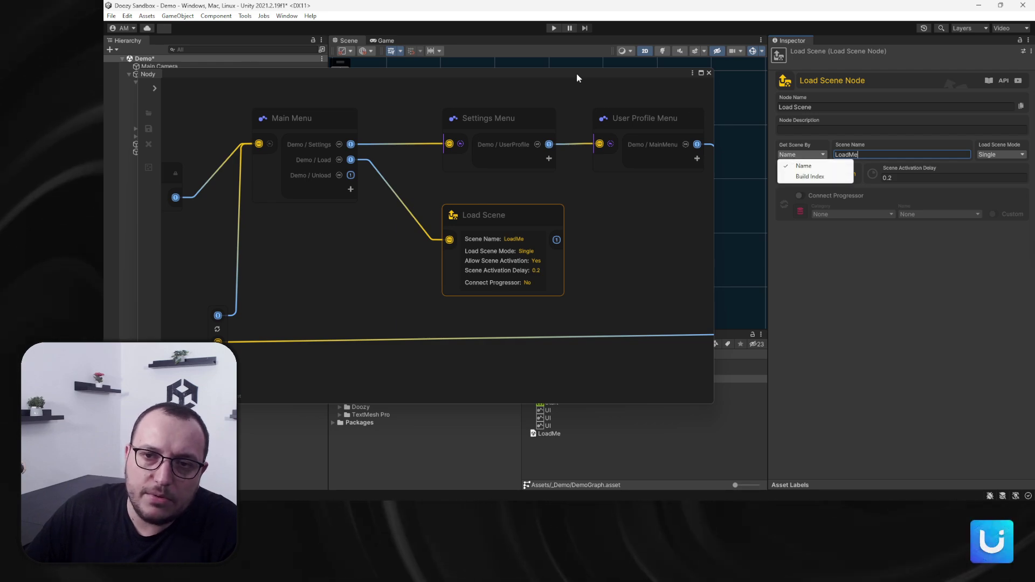
drag(576, 75, 603, 95)
click(109, 16)
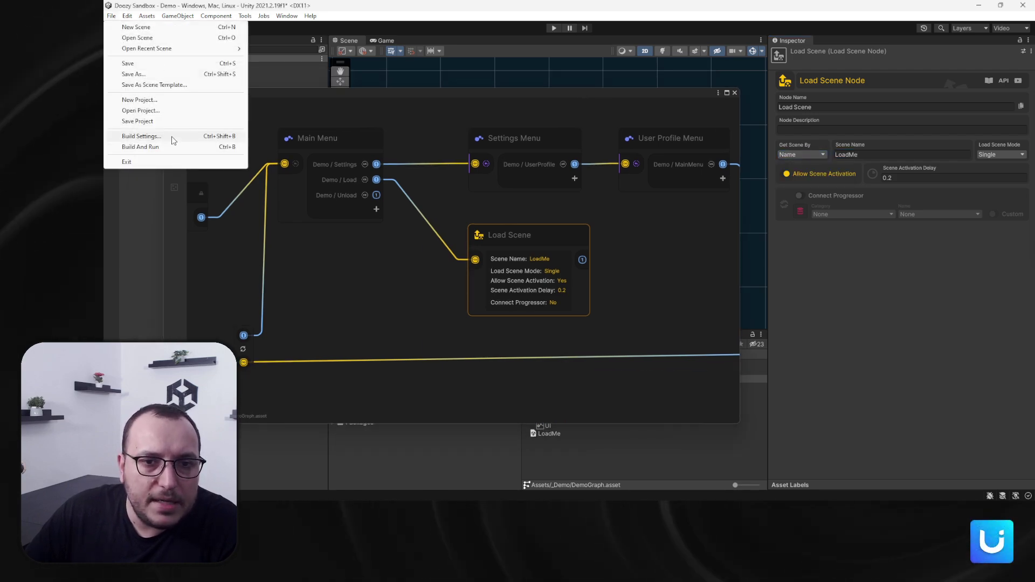
click(141, 136)
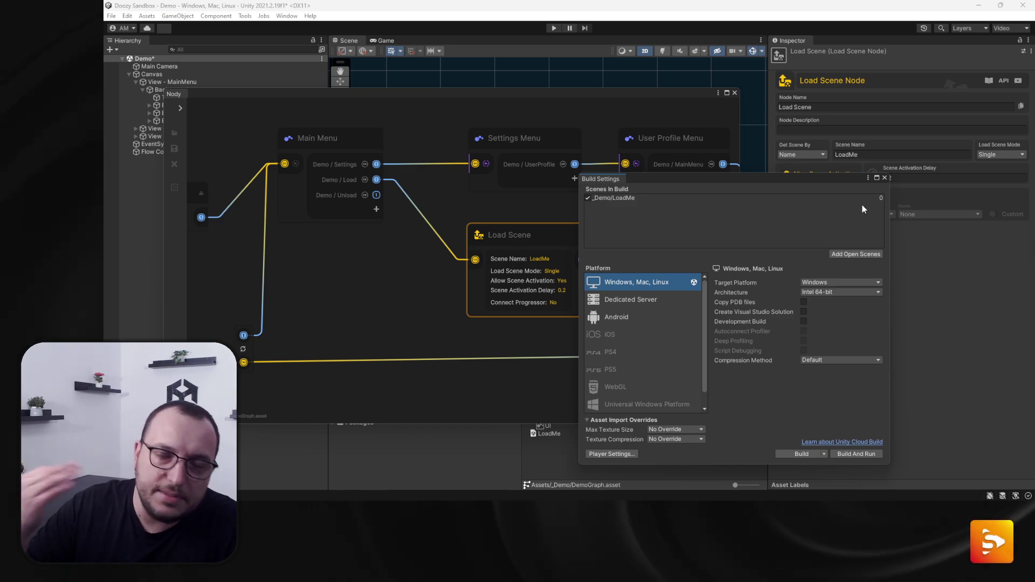
click(885, 178)
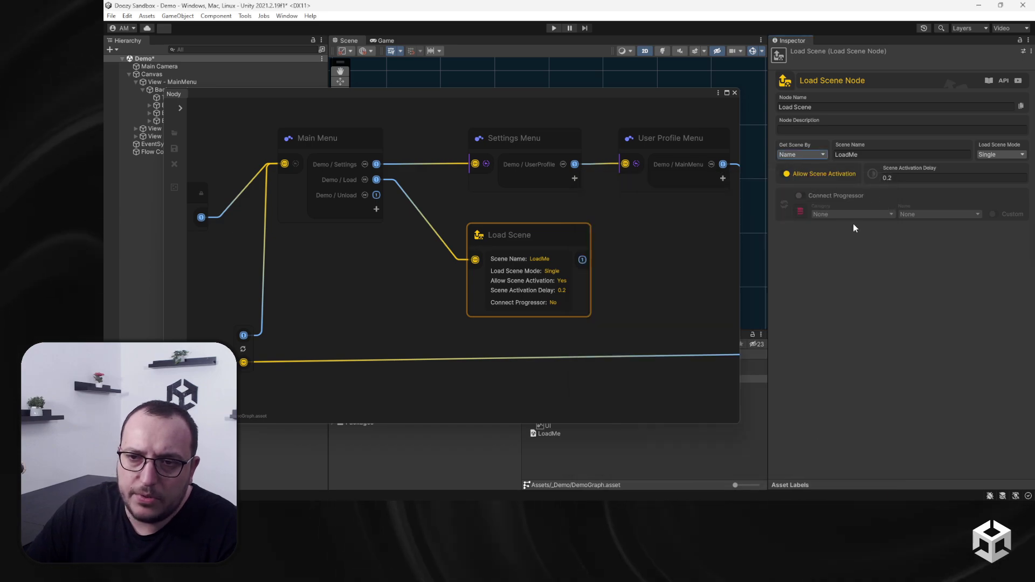
- Set the Load Scene node's load scene mode to Additive and shift the node slightly in the graph
click(1003, 153)
click(992, 178)
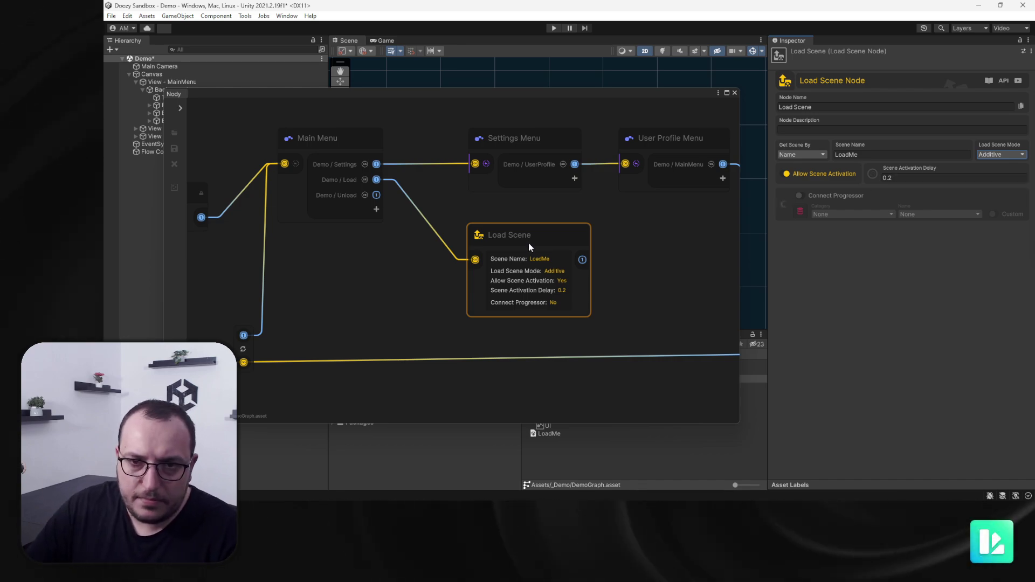
drag(529, 244, 539, 229)
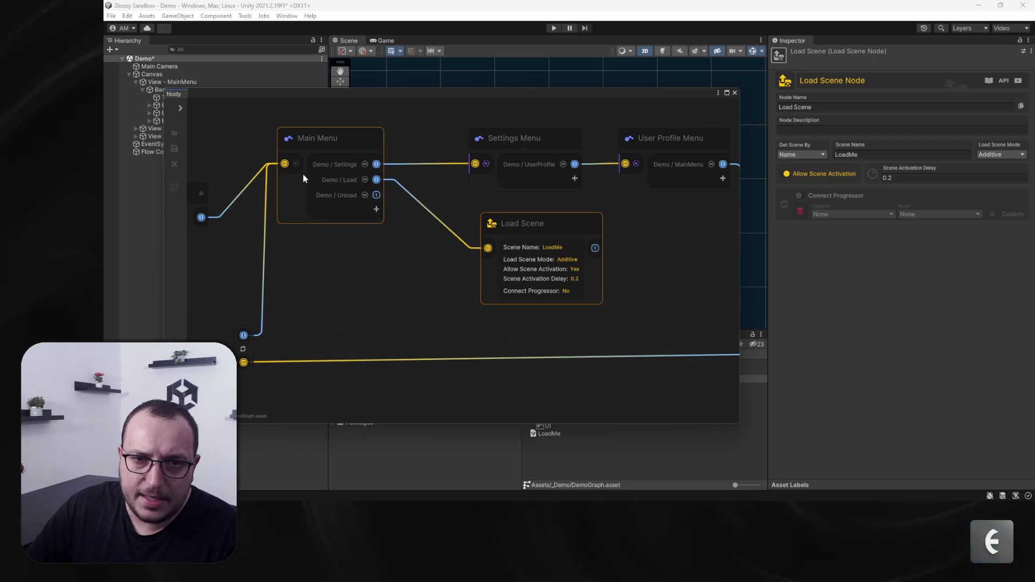
- Add a vertically oriented pivot node below Load Scene, linking the Load Scene output through it to the return pivot near Start
click(619, 329)
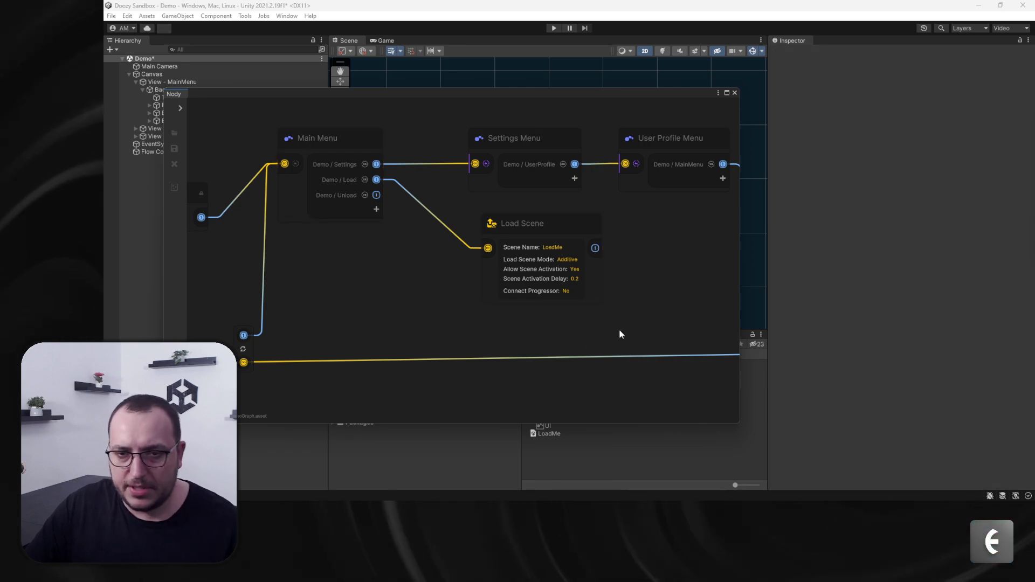
key(space)
text(pi)
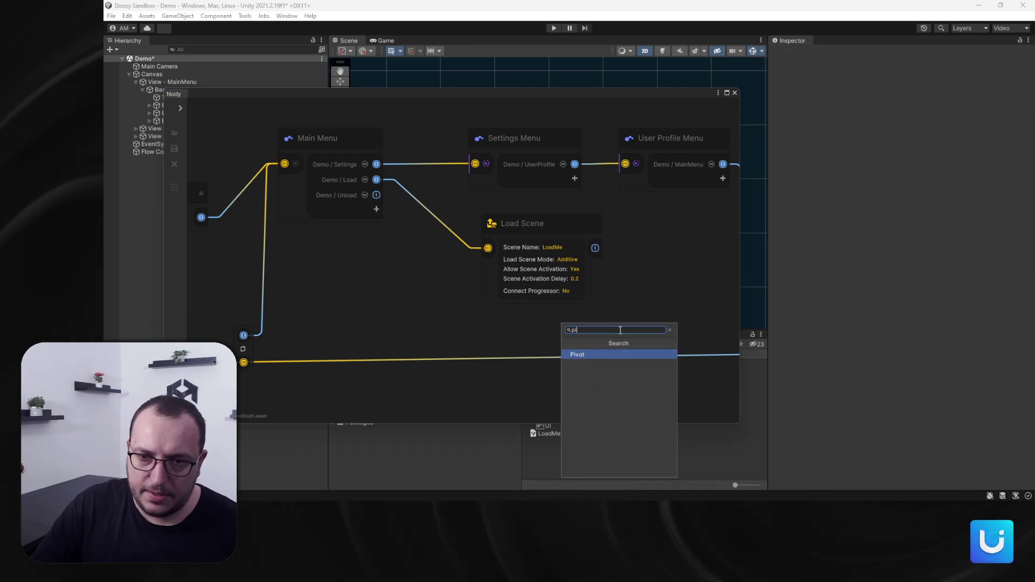
key(Return)
drag(621, 328, 244, 360)
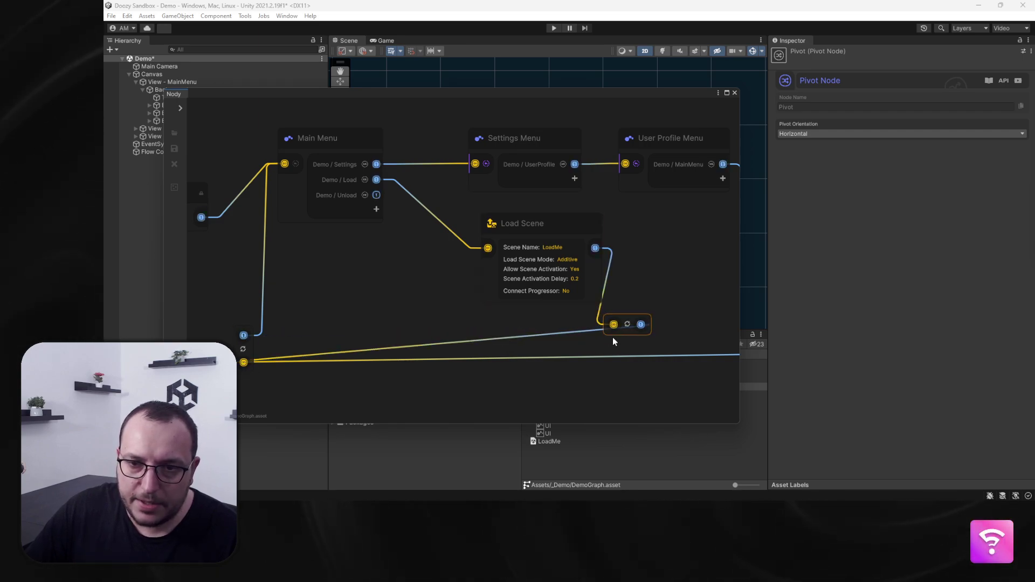
click(627, 325)
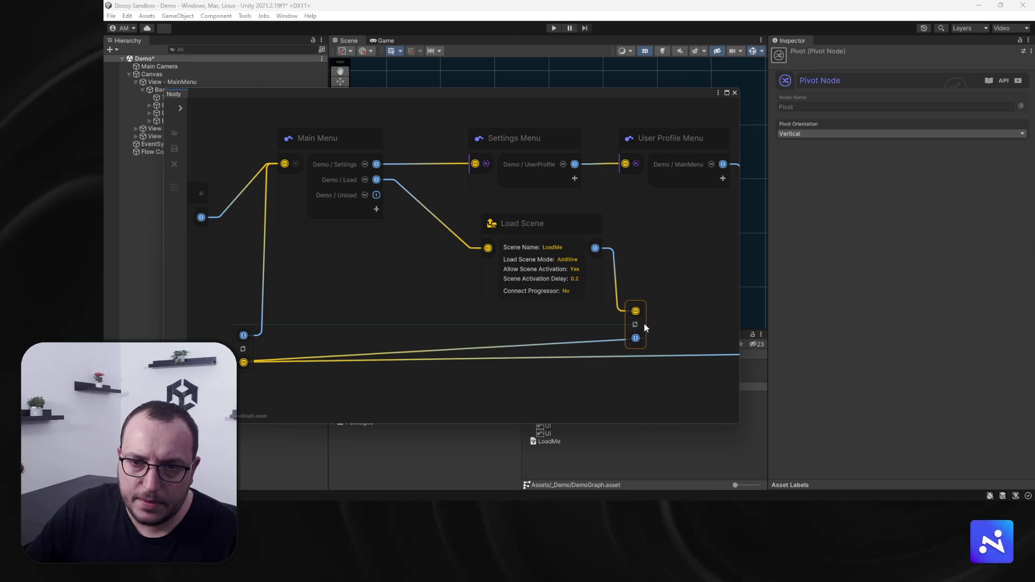
- Move the Load Scene node so that it aligns directly beneath the Settings Menu node
scroll(504, 340, down, 5)
scroll(525, 384, up, 3)
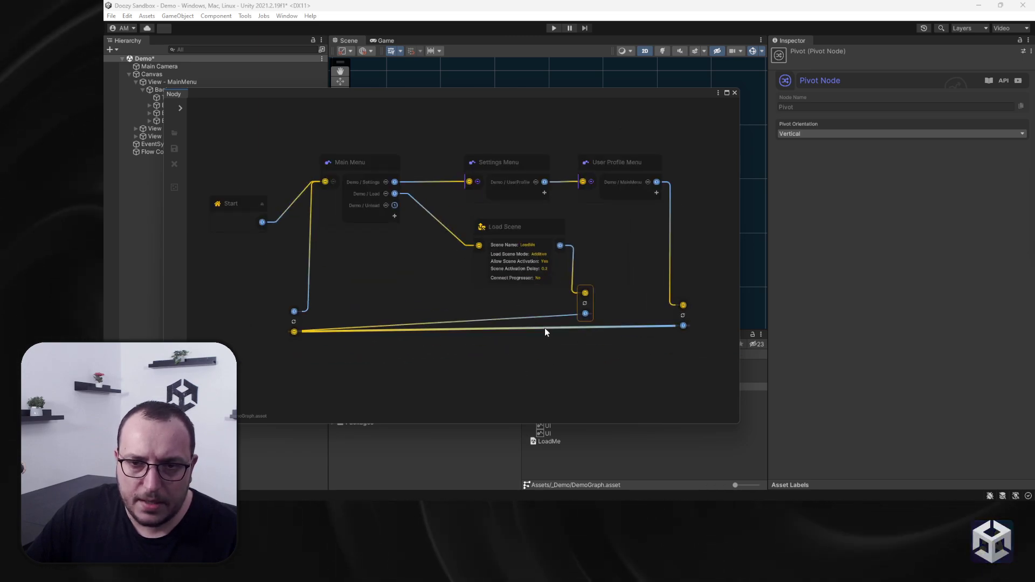
click(506, 234)
drag(502, 226, 497, 226)
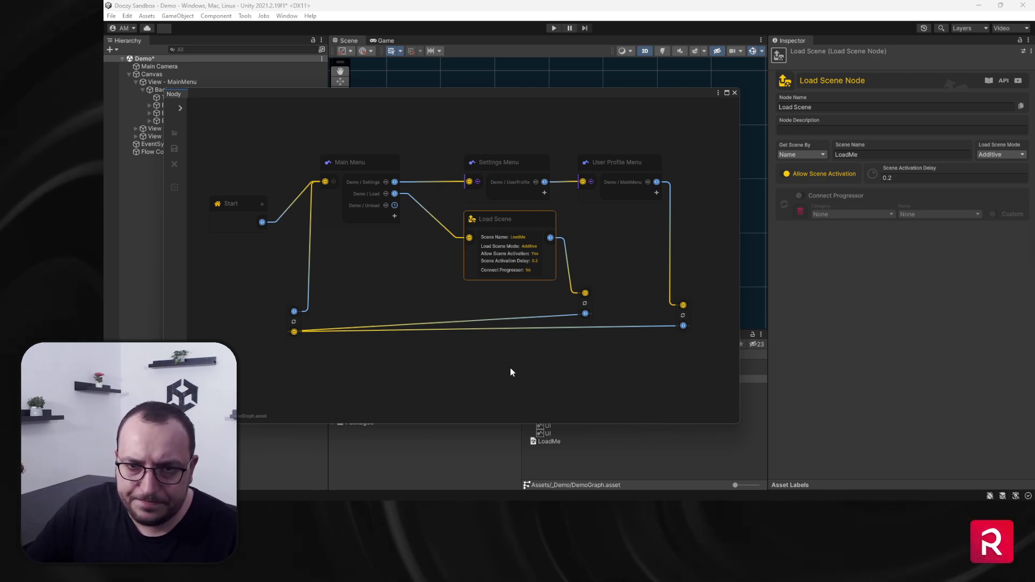
- Add an Unload Scene node and place it directly beneath the Load Scene node
click(489, 361)
key(space)
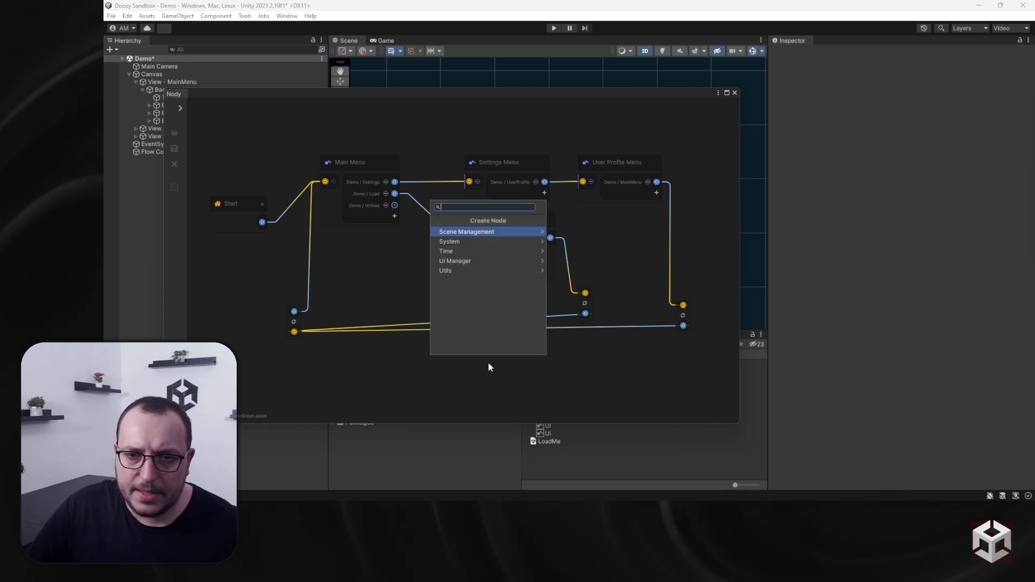
click(477, 231)
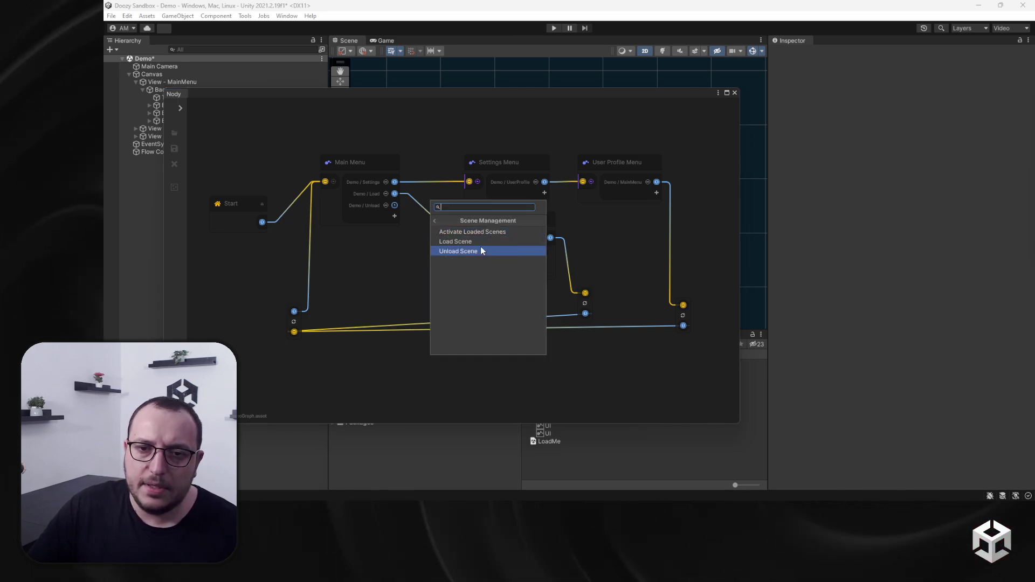
click(481, 248)
drag(542, 373, 518, 305)
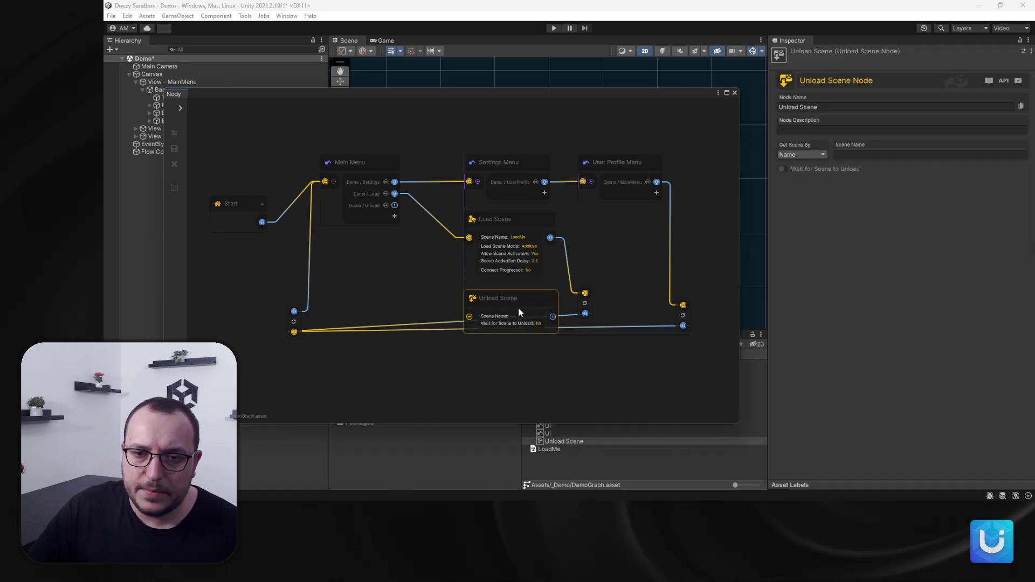
- Lower the three pivot nodes to clear Unload Scene and connect Main Menu's Demo / Unload output to the Unload Scene input
drag(583, 265, 693, 332)
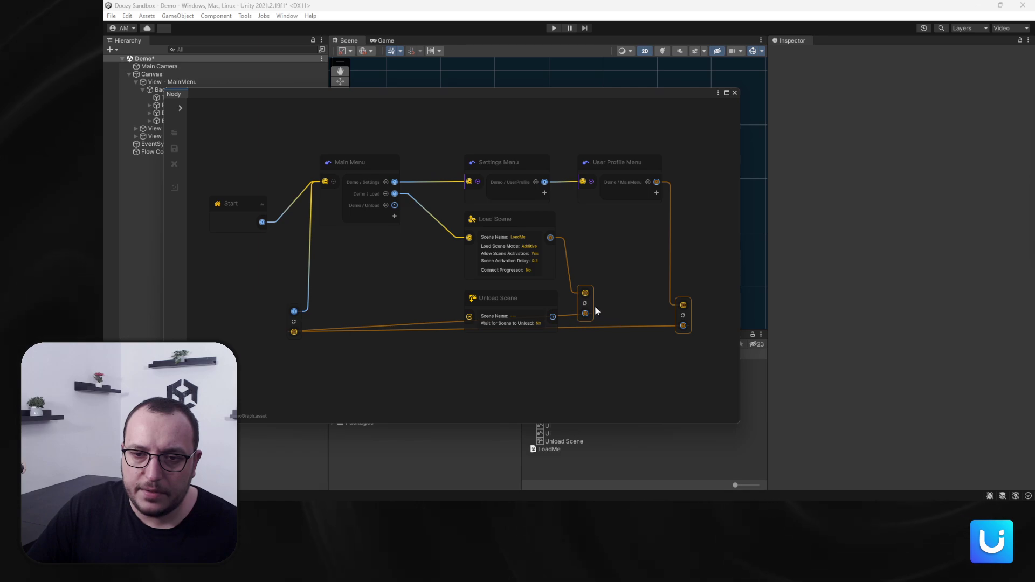
drag(591, 306, 610, 337)
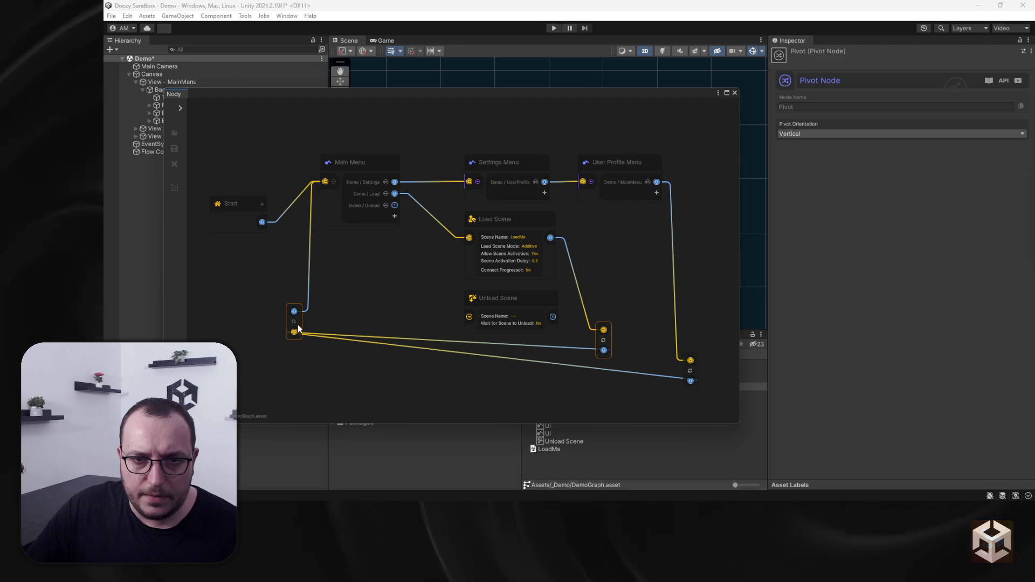
drag(298, 326, 300, 373)
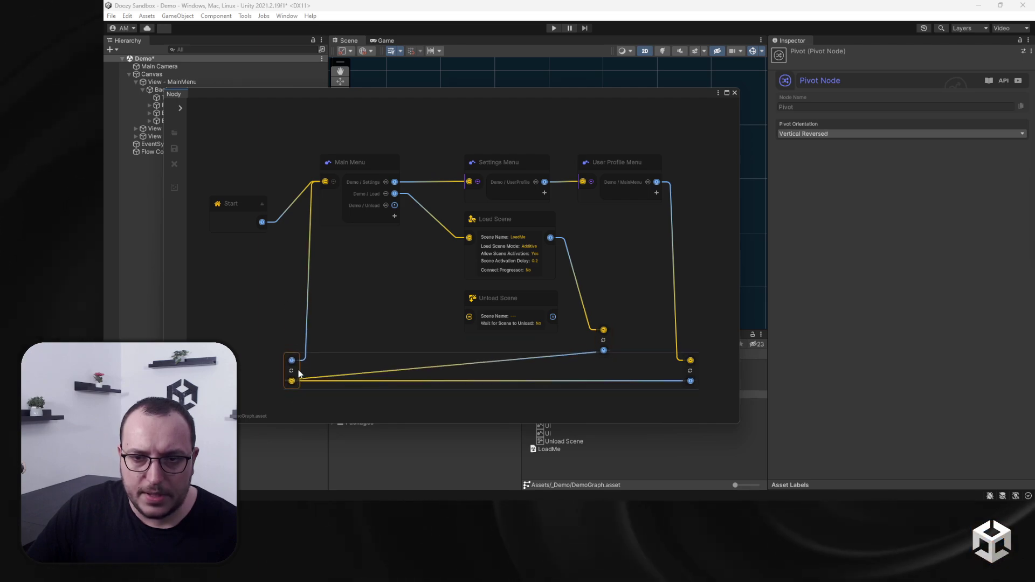
click(497, 297)
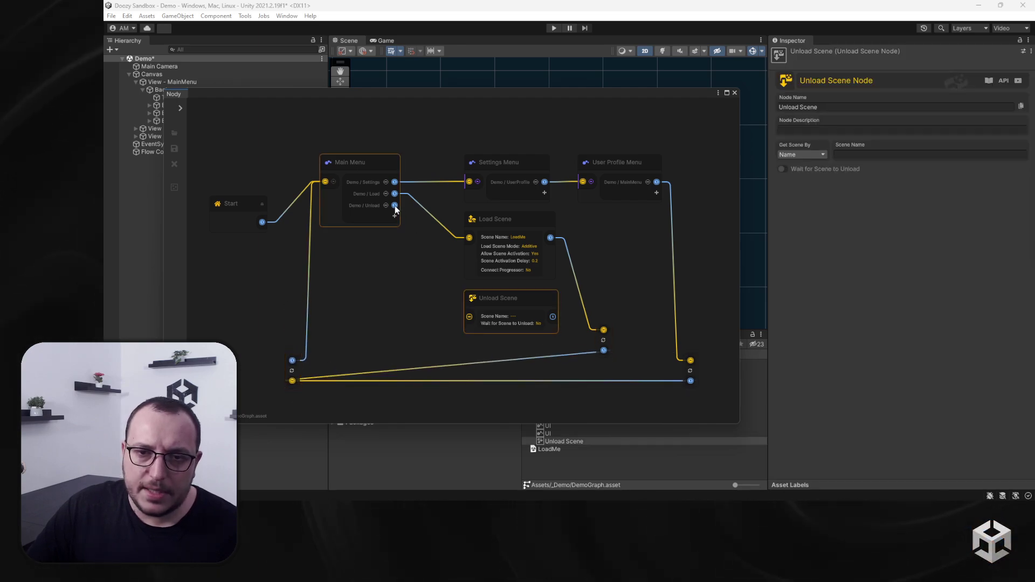
drag(467, 316, 469, 317)
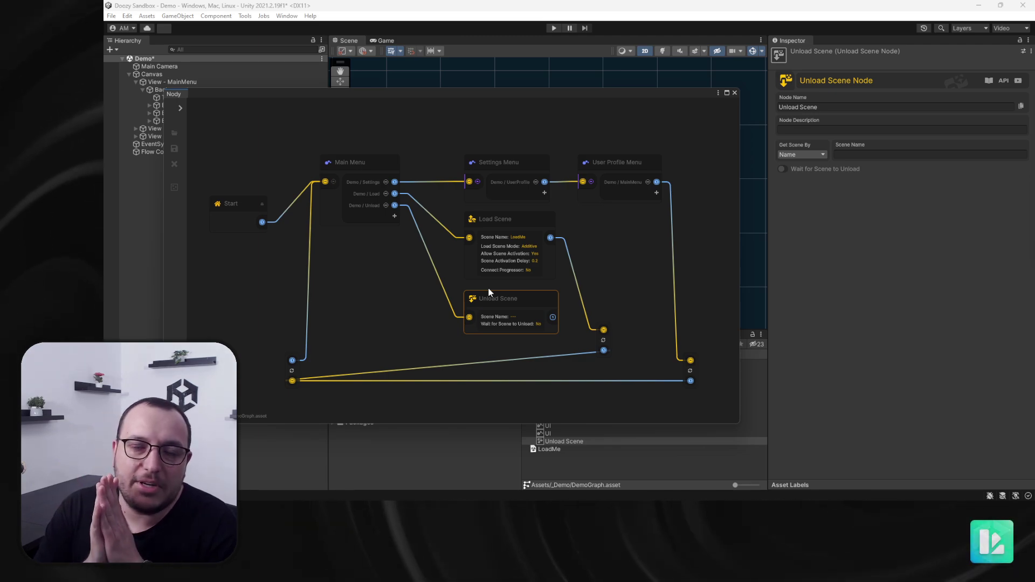
- Shift Settings Menu, Load Scene and Unload Scene closer to Main Menu, align User Profile Menu with Settings Menu, and move its pivot inward
drag(509, 129, 531, 312)
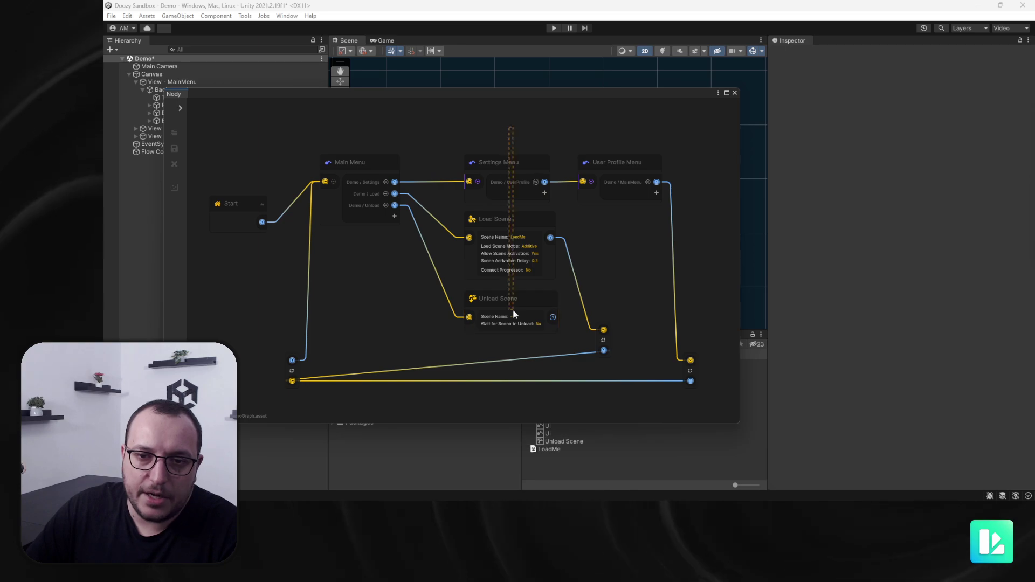
drag(530, 170, 502, 166)
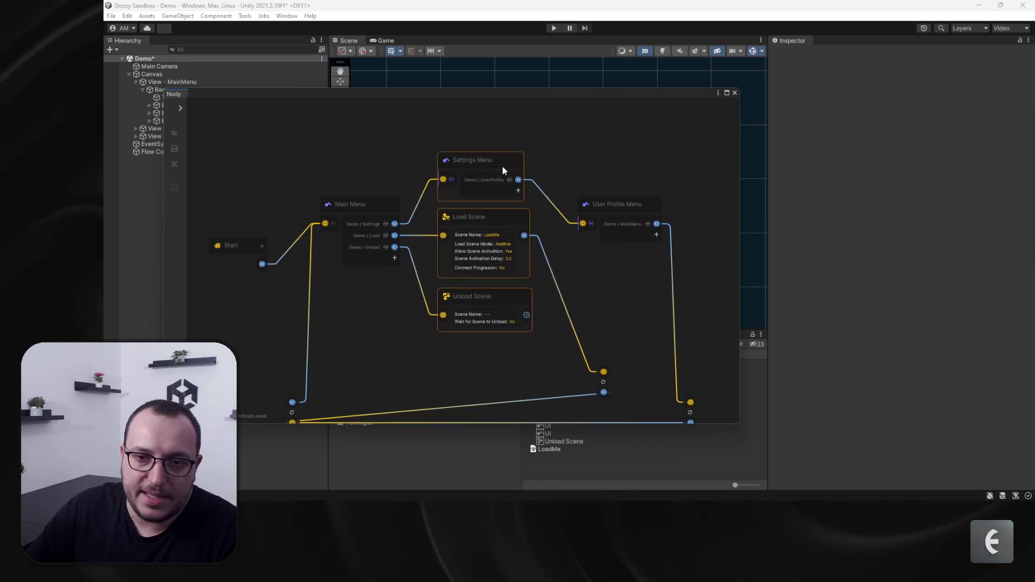
drag(611, 205, 607, 166)
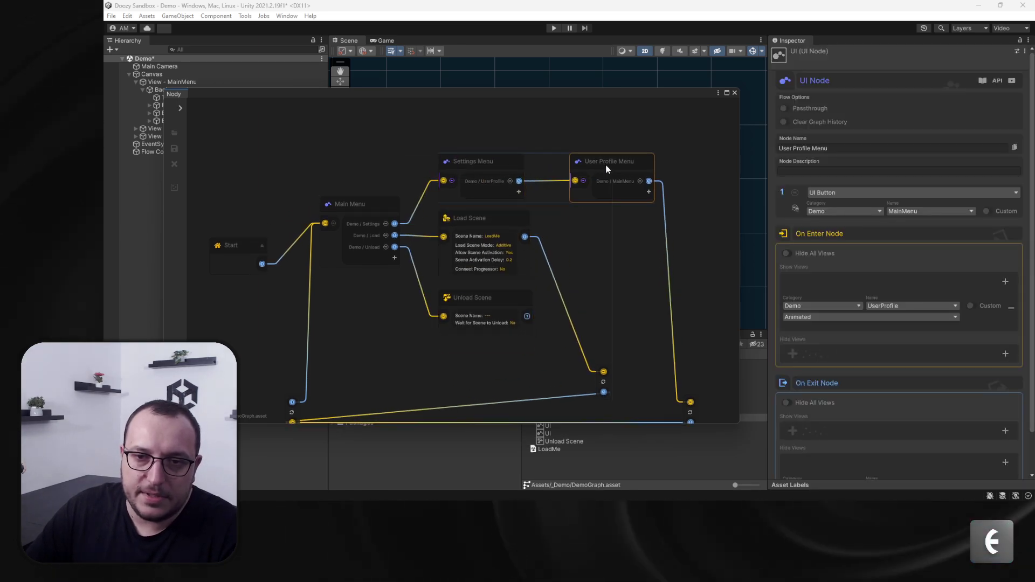
middle_drag(581, 336, 598, 252)
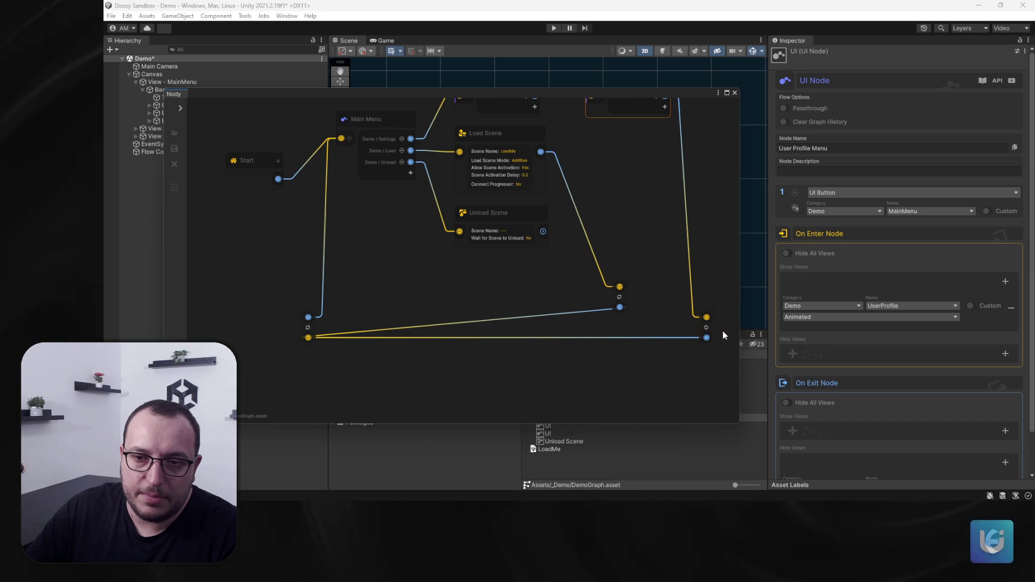
drag(716, 337, 637, 334)
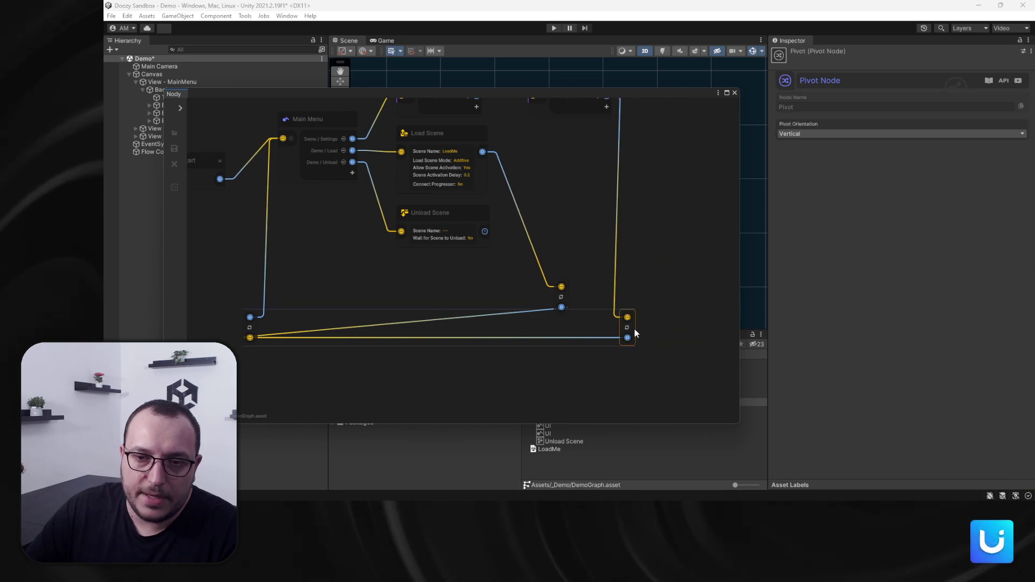
key(a)
- Set the Unload Scene node to get the scene by Name, with the scene name LoadMe
click(491, 238)
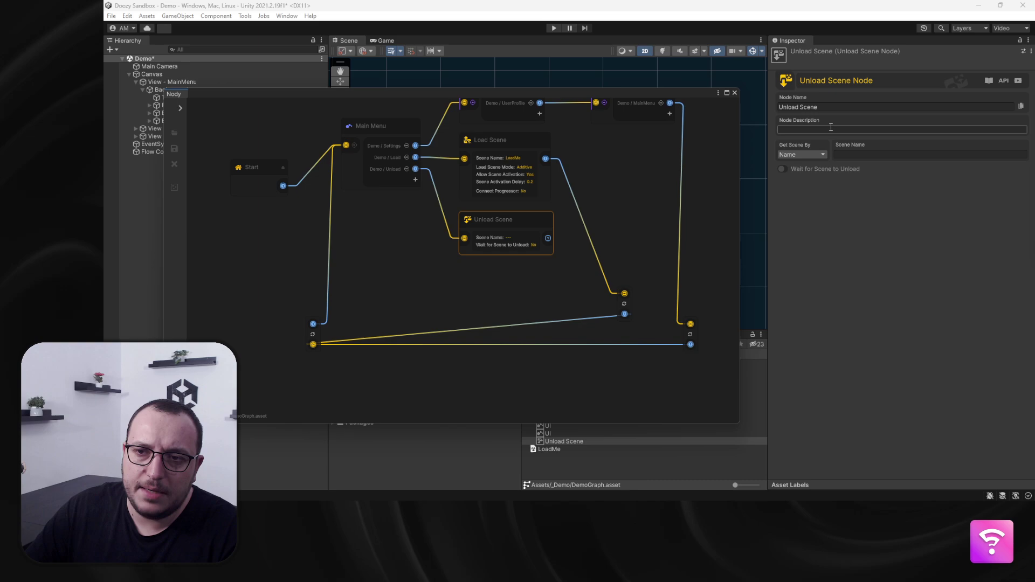
click(862, 155)
click(802, 154)
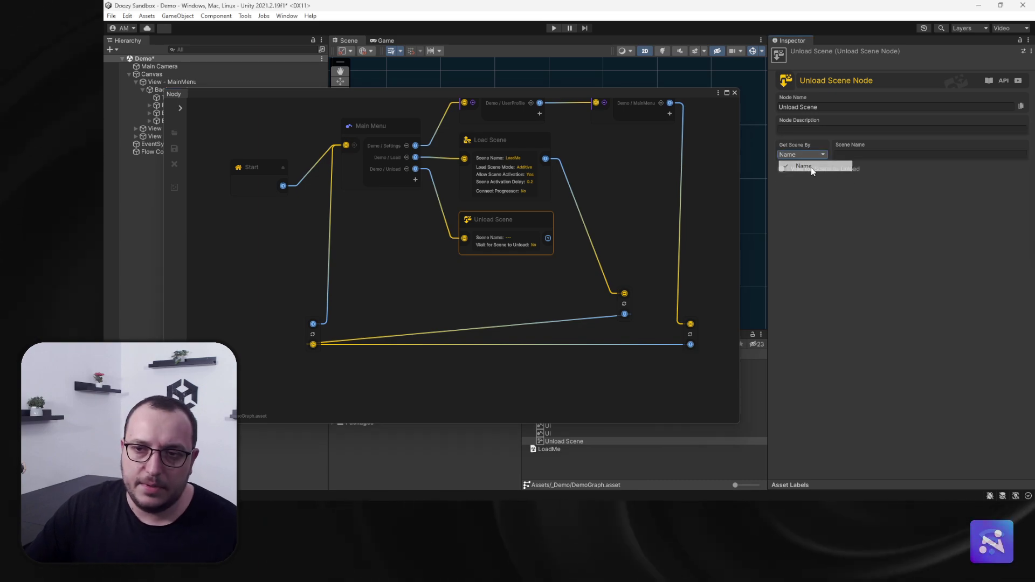
click(811, 167)
click(863, 156)
text(LoadMe)
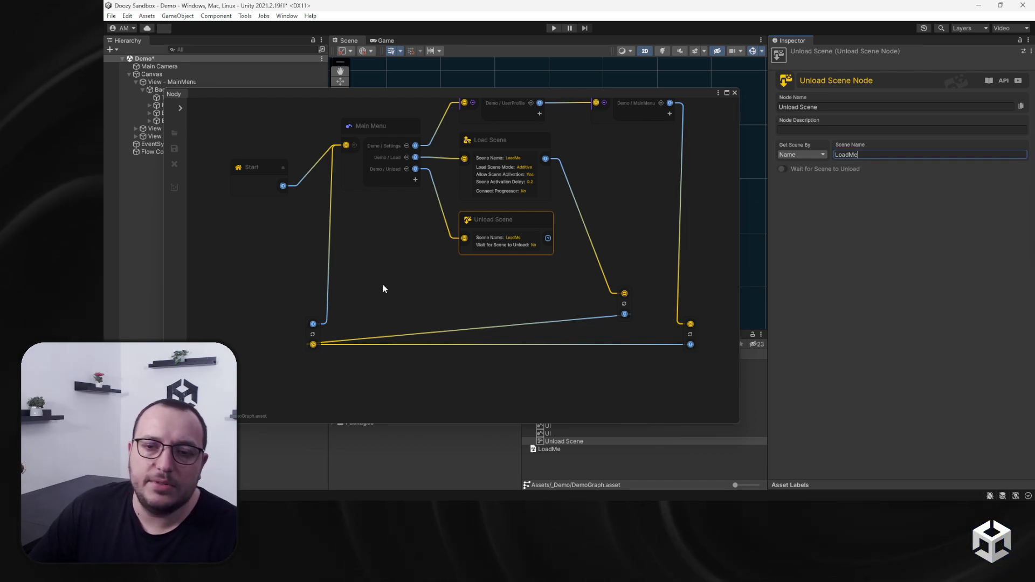
- Connect the Unload Scene output directly to the input of the return pivot near Start
click(478, 289)
scroll(479, 288, up, 2)
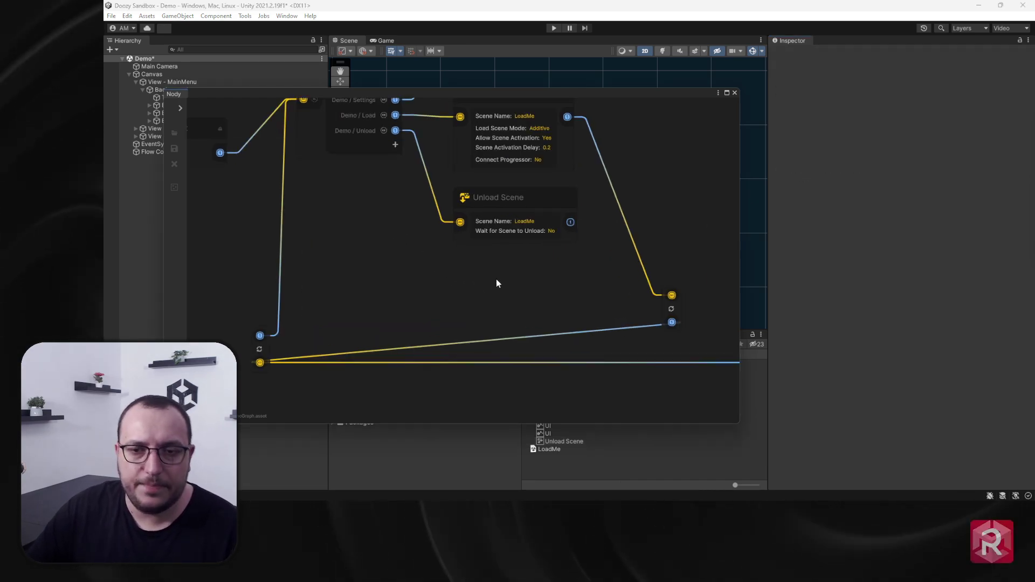
right_click(496, 279)
click(499, 262)
click(565, 231)
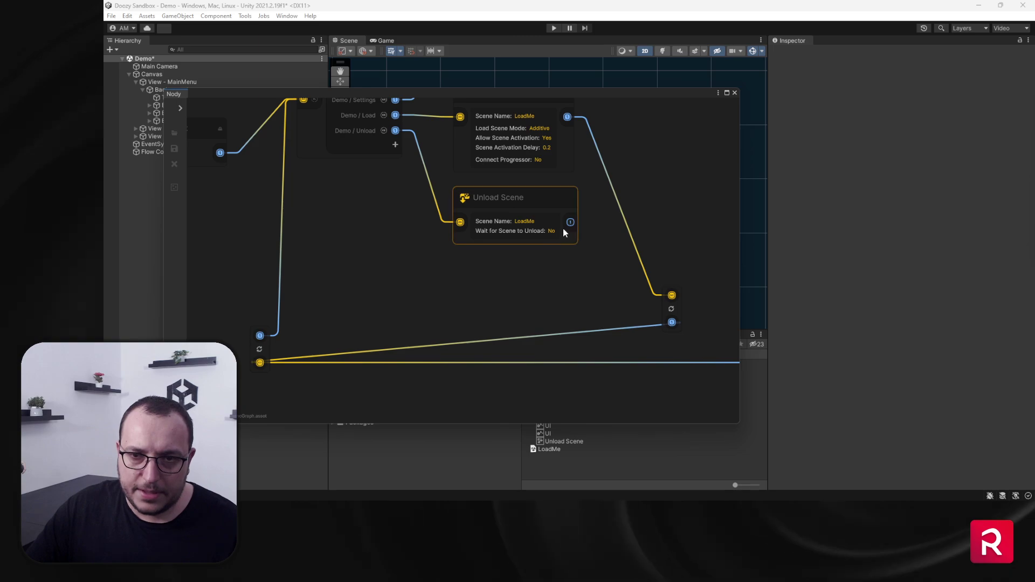
drag(570, 222, 260, 363)
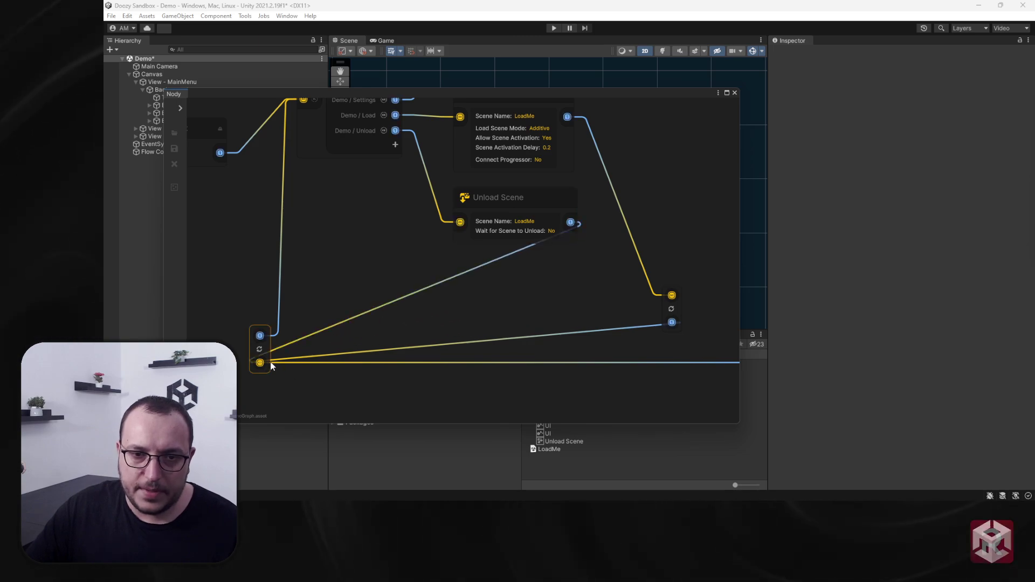
- Add a pivot node below Unload Scene and route the Unload Scene output through it to the return pivot near Start
scroll(573, 274, down, 2)
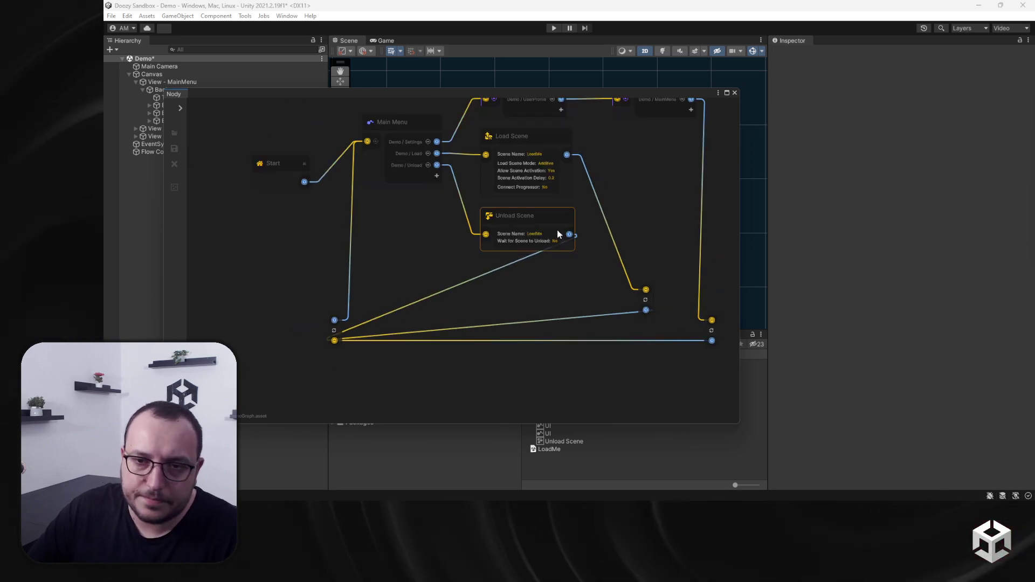
right_click(575, 282)
text(pivot)
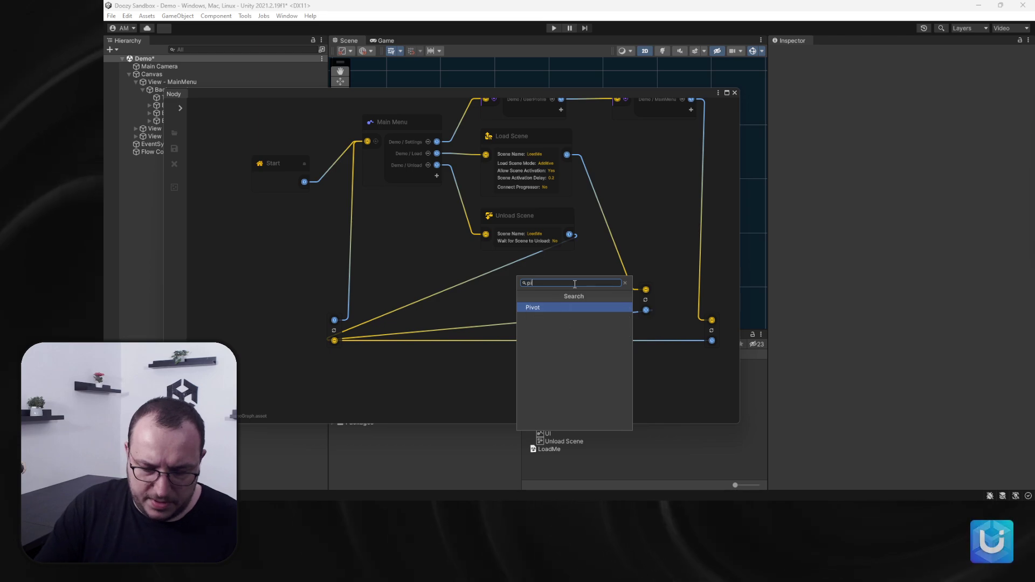
key(Return)
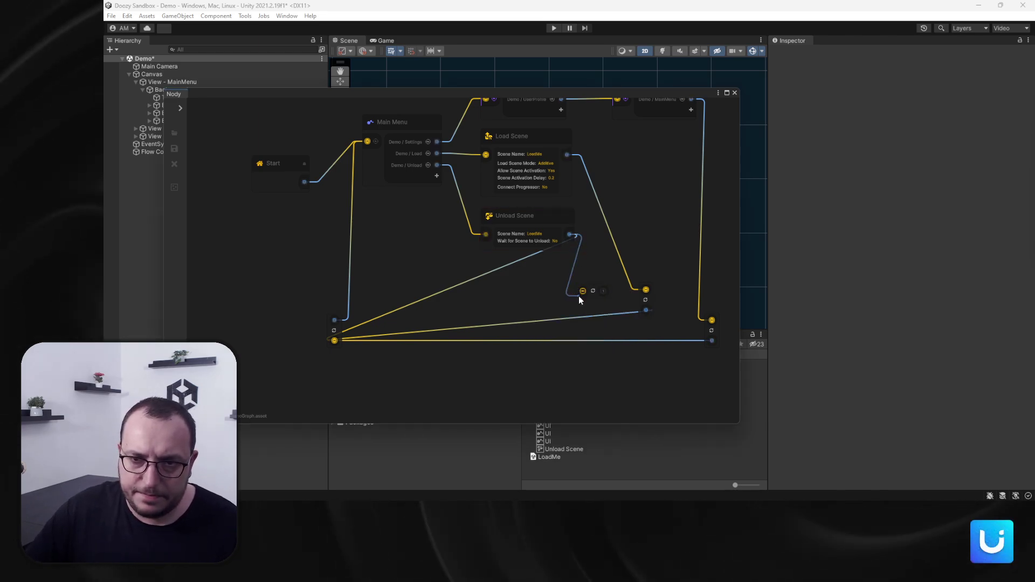
drag(603, 291, 599, 301)
drag(327, 345, 334, 340)
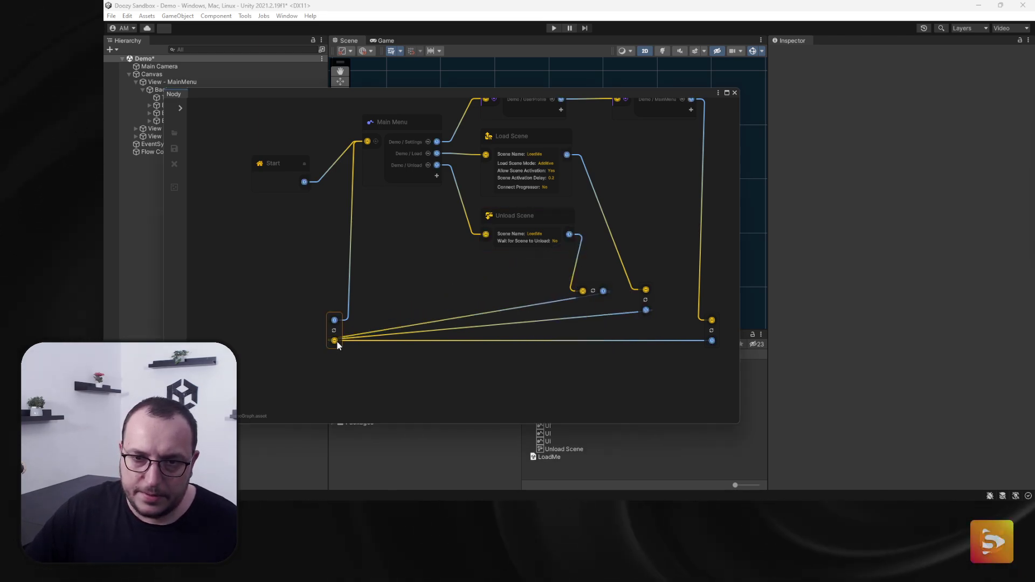
- Make the Unload Scene pivot vertical, shift the Load Scene pivot inward, and move the Load Scene node down beside it
click(594, 292)
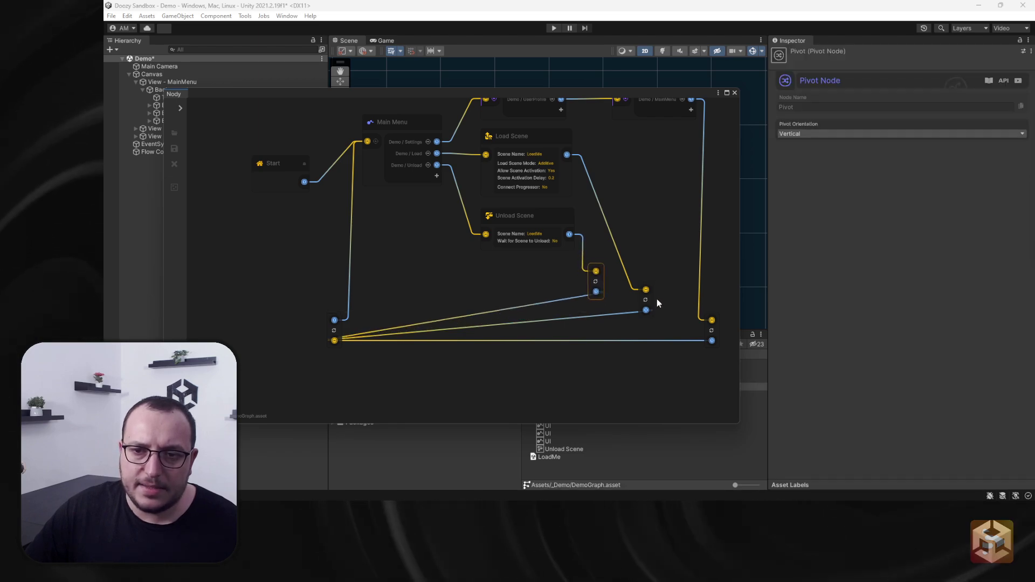
mouse_move(651, 304)
mouse_down()
mouse_move(635, 291)
mouse_move(633, 304)
mouse_move(639, 296)
mouse_up()
drag(531, 135, 565, 179)
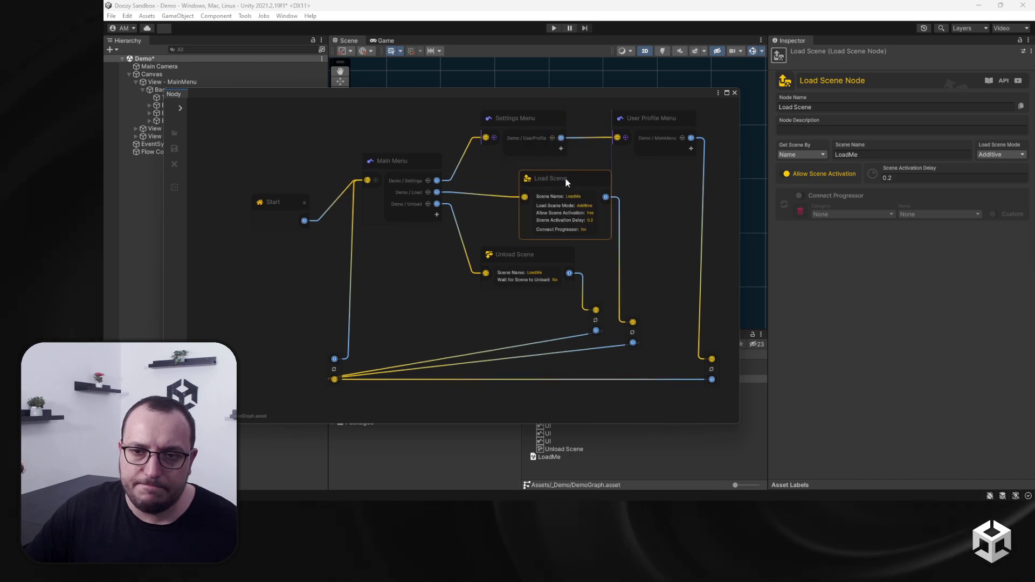
scroll(563, 339, down, 3)
scroll(496, 318, up, 3)
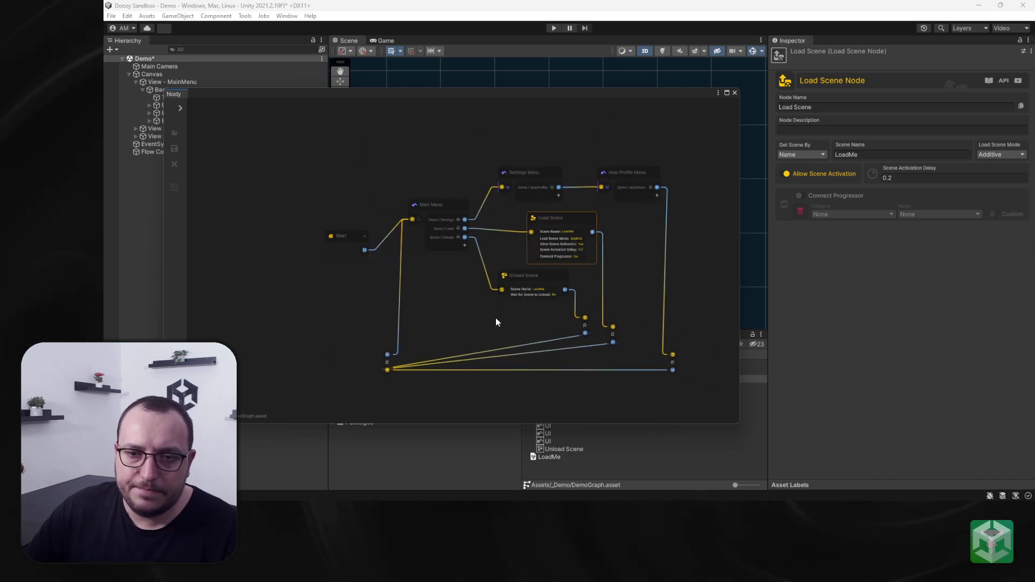
click(441, 309)
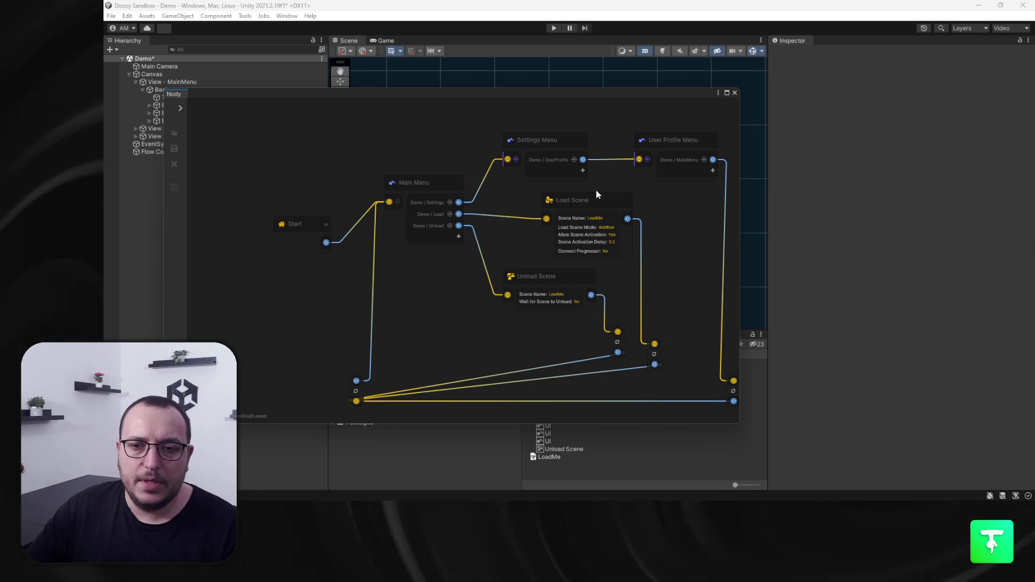
- Review the Main Menu outputs, their connections to Load Scene and Unload Scene, and the Load Scene node's settings
click(599, 205)
scroll(438, 216, up, 10)
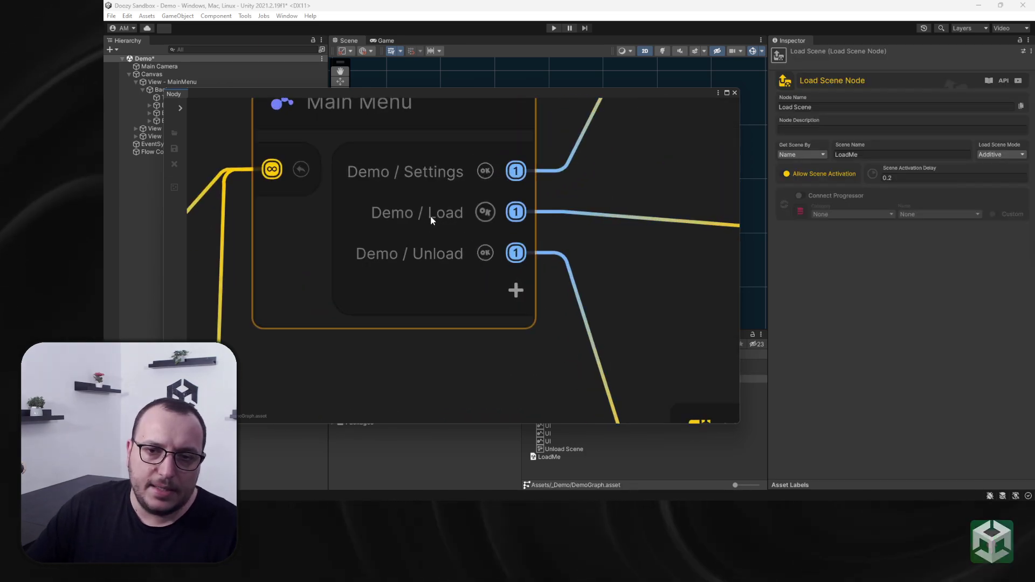
scroll(448, 212, down, 3)
scroll(551, 229, down, 3)
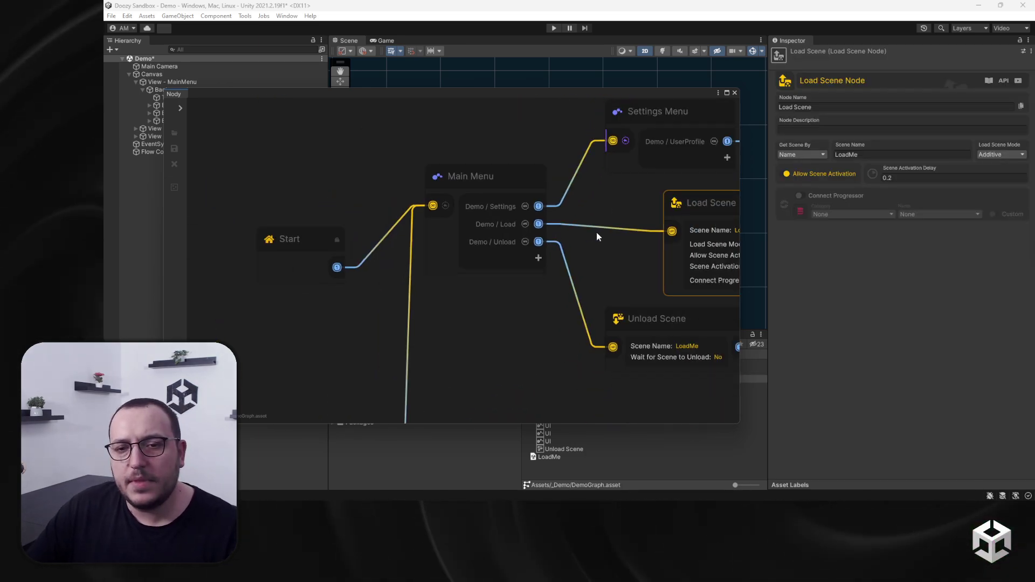
scroll(607, 193, up, 3)
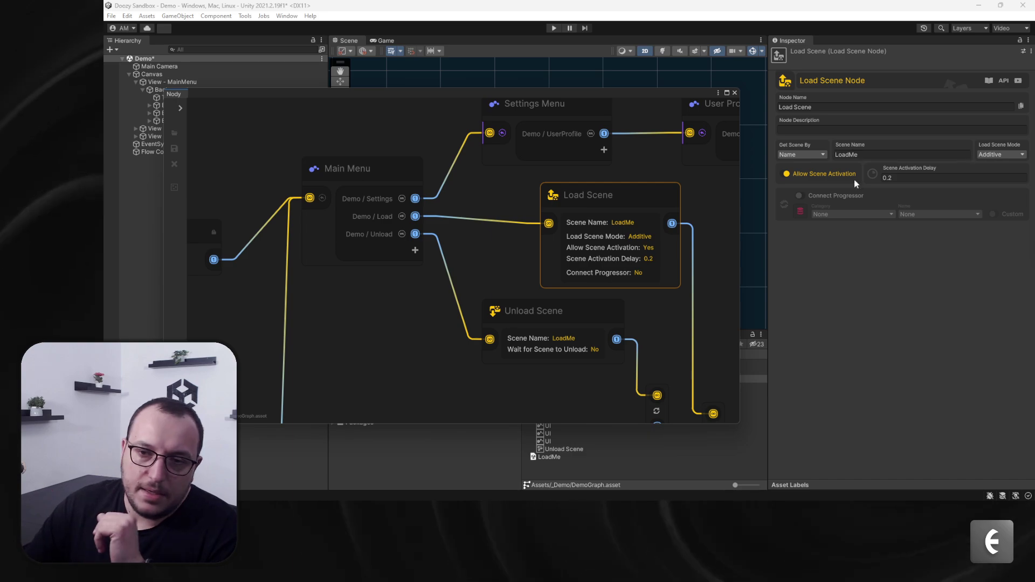
middle_drag(554, 308, 544, 214)
middle_drag(356, 130, 344, 199)
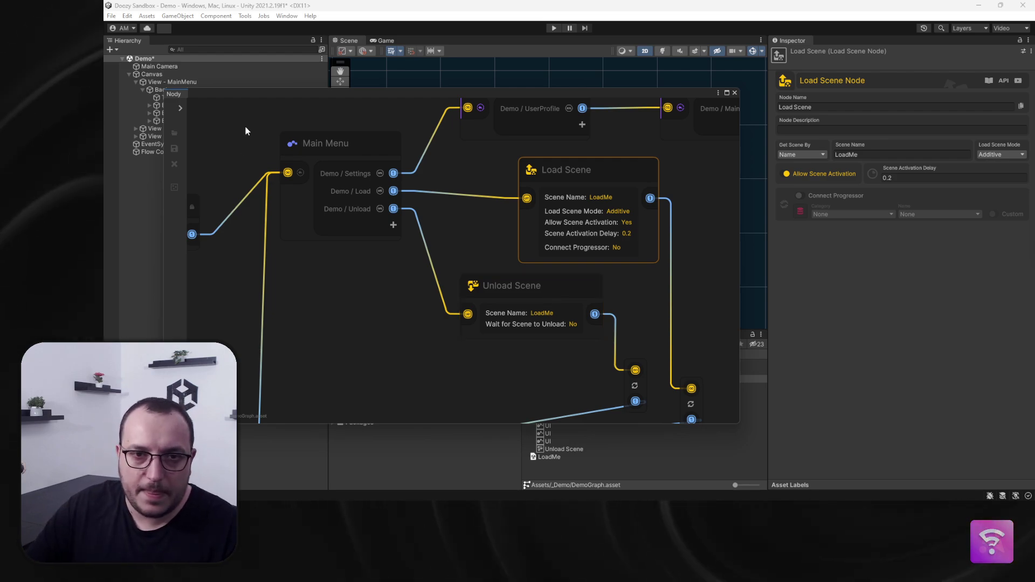
- Dock the Nody graph window beside the Console and start Play mode
drag(182, 94, 445, 335)
scroll(591, 412, down, 8)
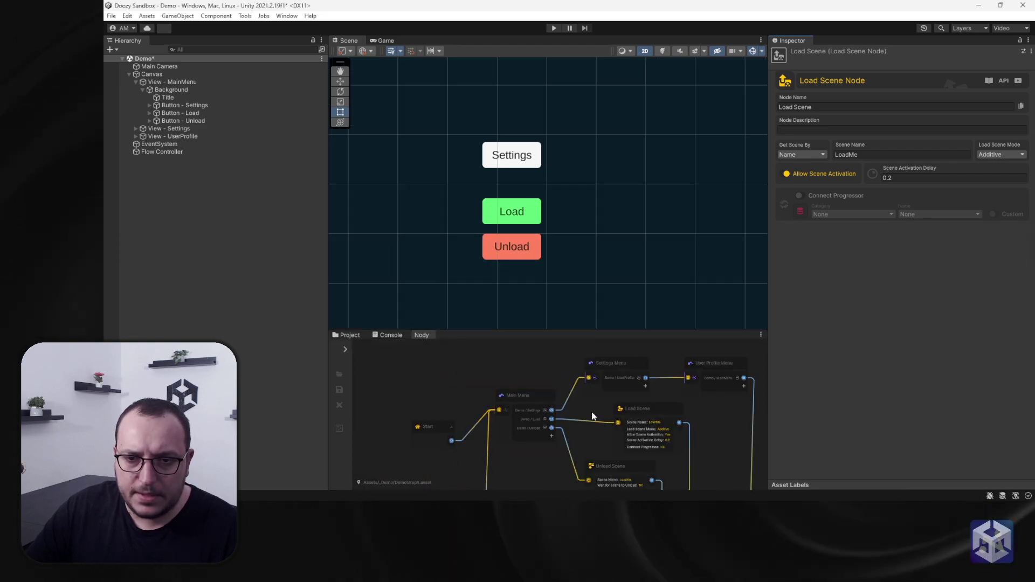
scroll(592, 405, up, 2)
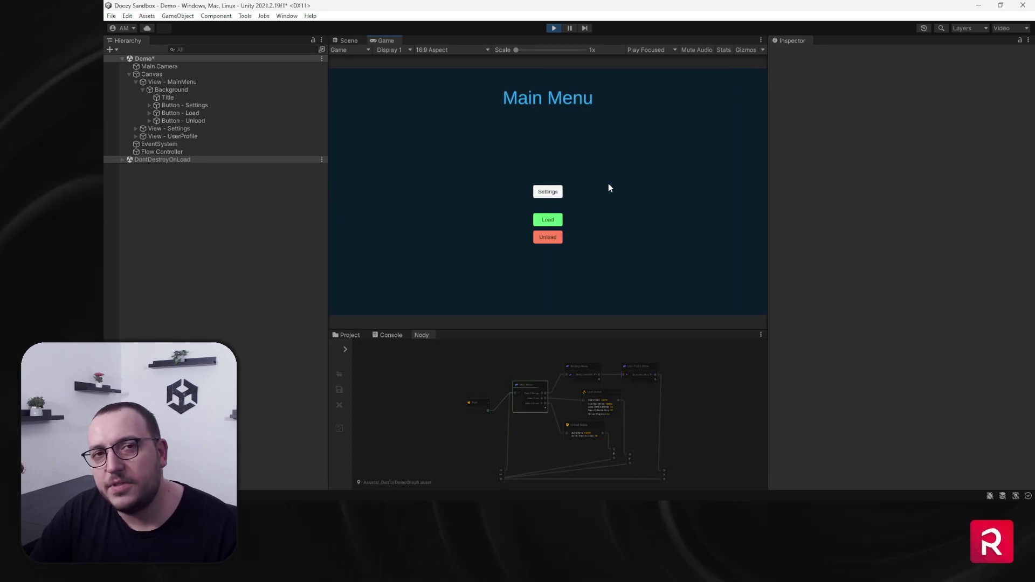
- Test loading the LoadMe scene from the running main menu and unloading it
click(553, 220)
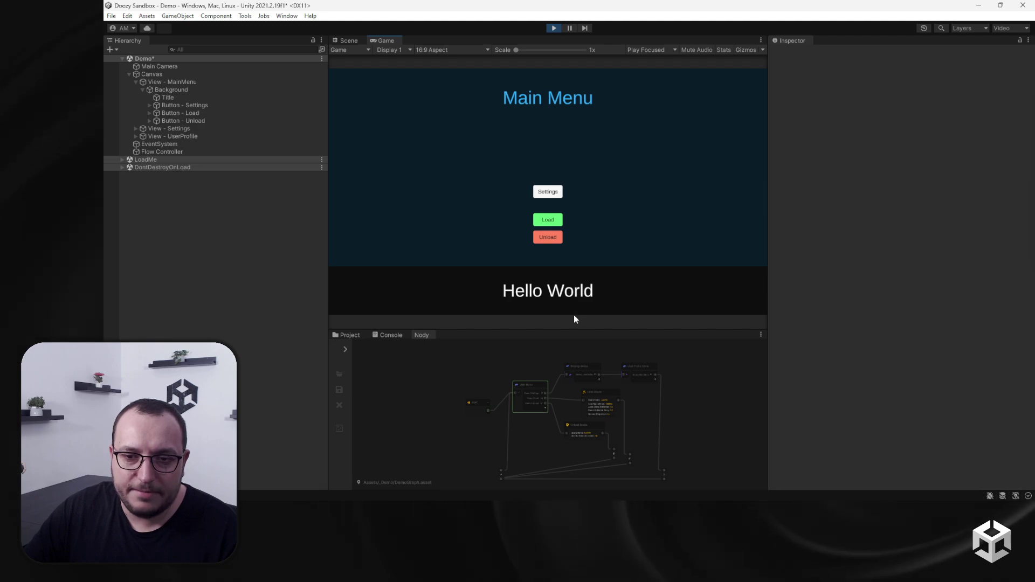
click(542, 240)
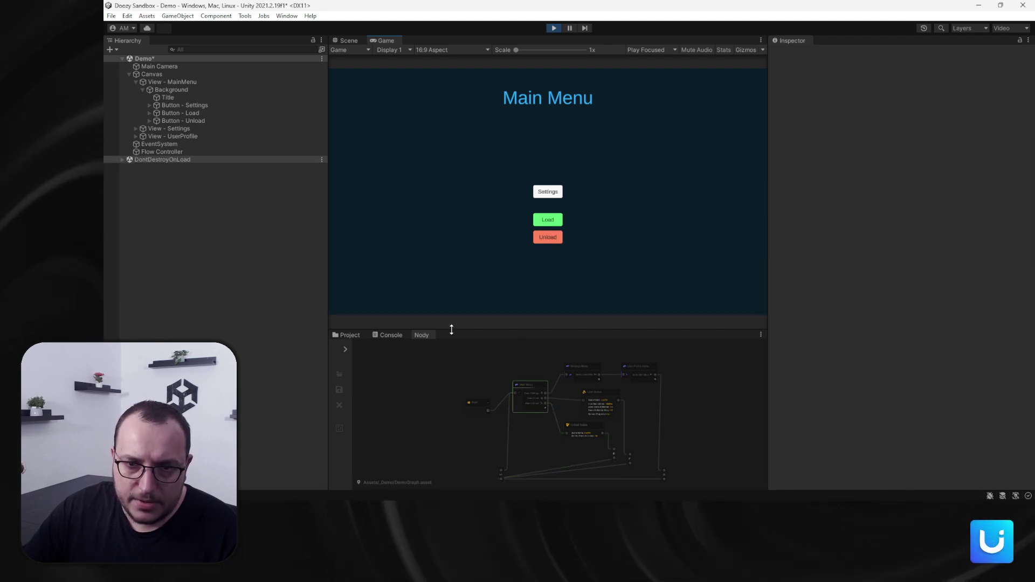
- Enlarge the Nody graph area and repeat the load and unload test while following the active nodes
drag(453, 328, 446, 129)
scroll(519, 188, up, 5)
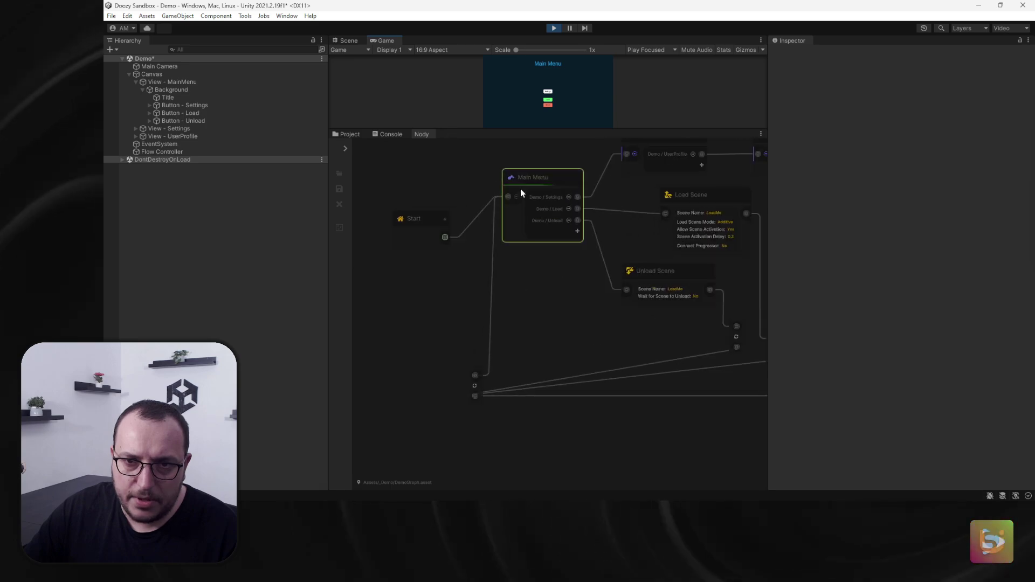
middle_drag(495, 222, 459, 250)
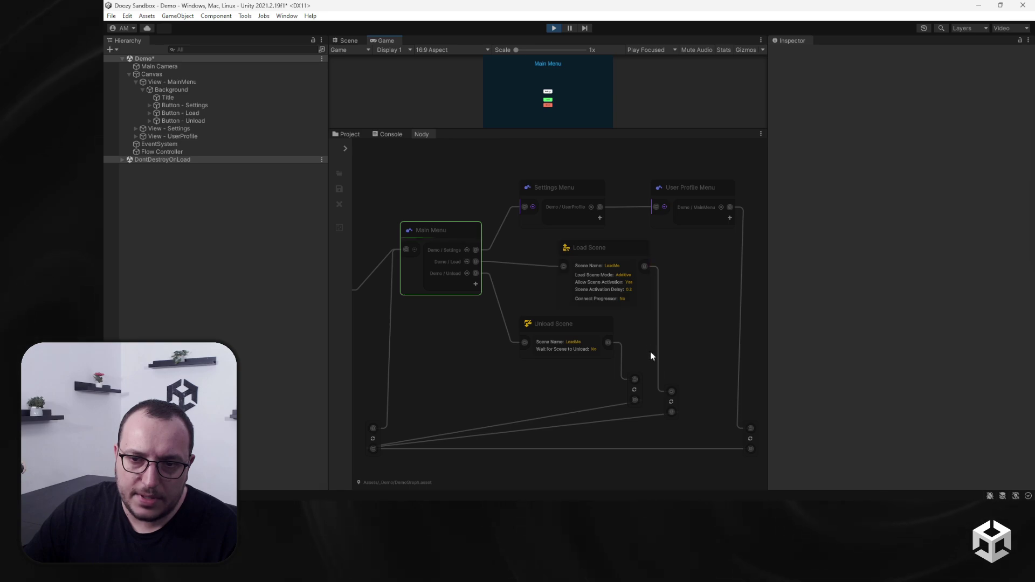
click(548, 103)
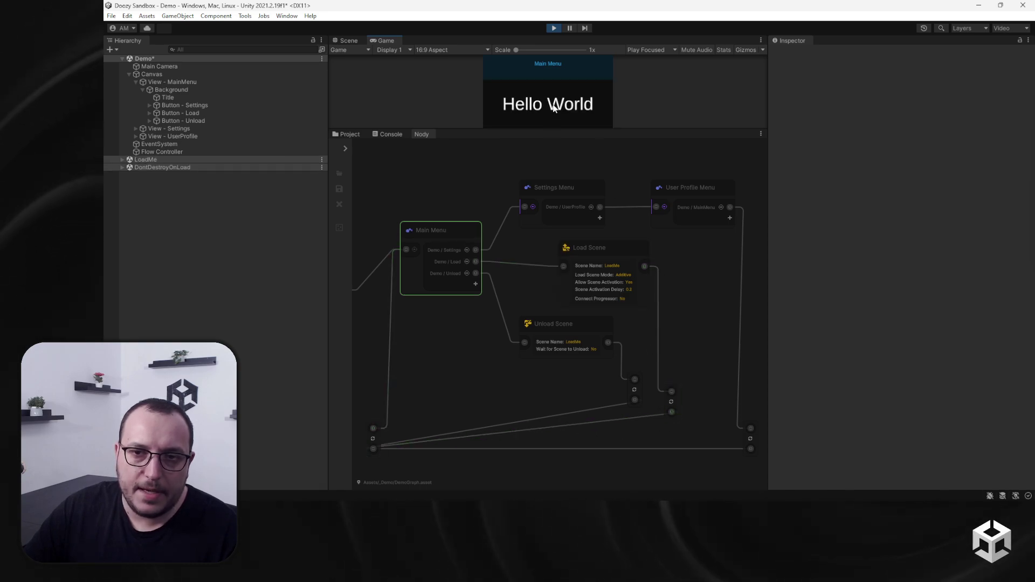
drag(629, 130, 620, 231)
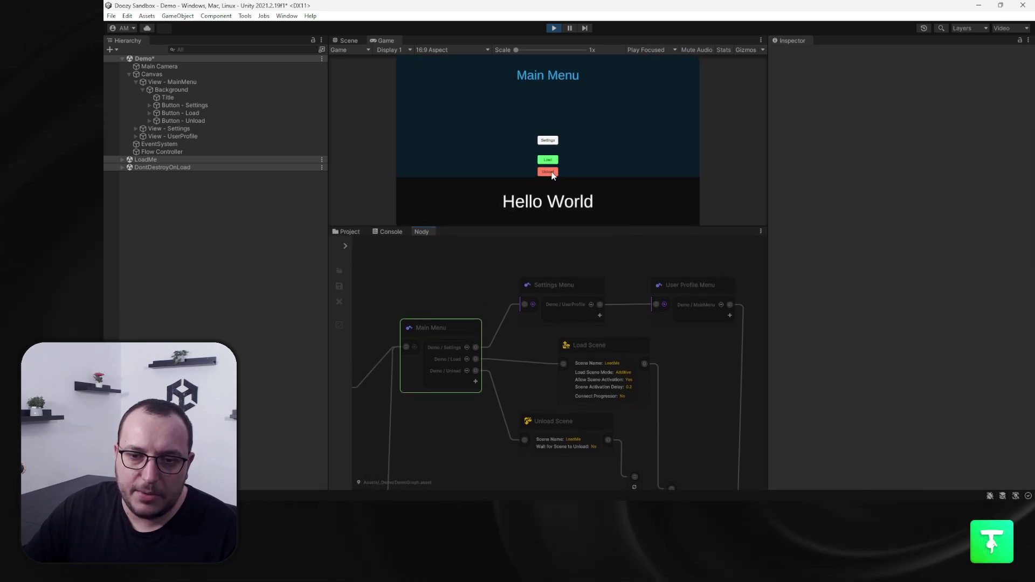
middle_drag(641, 412, 653, 328)
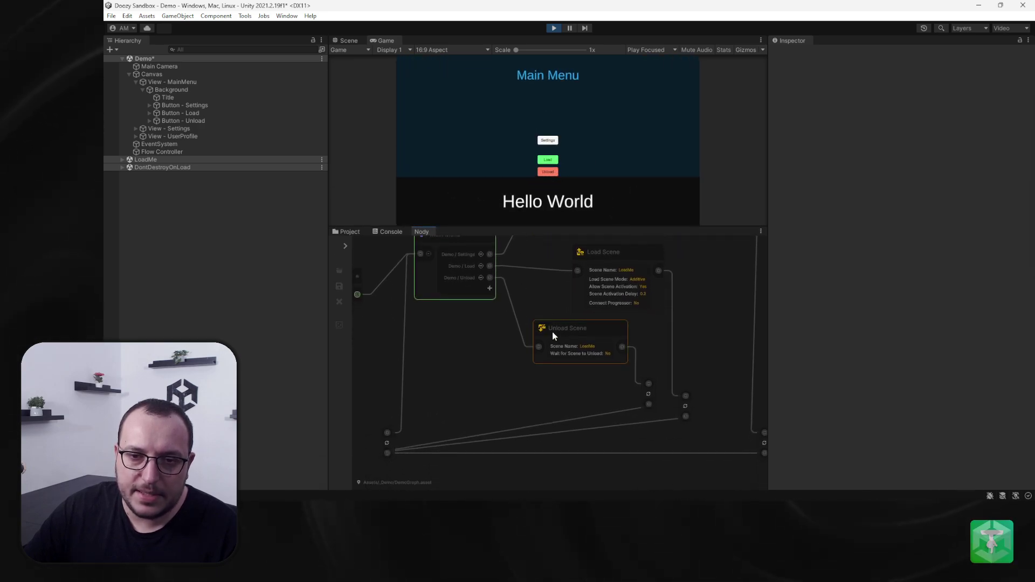
click(546, 173)
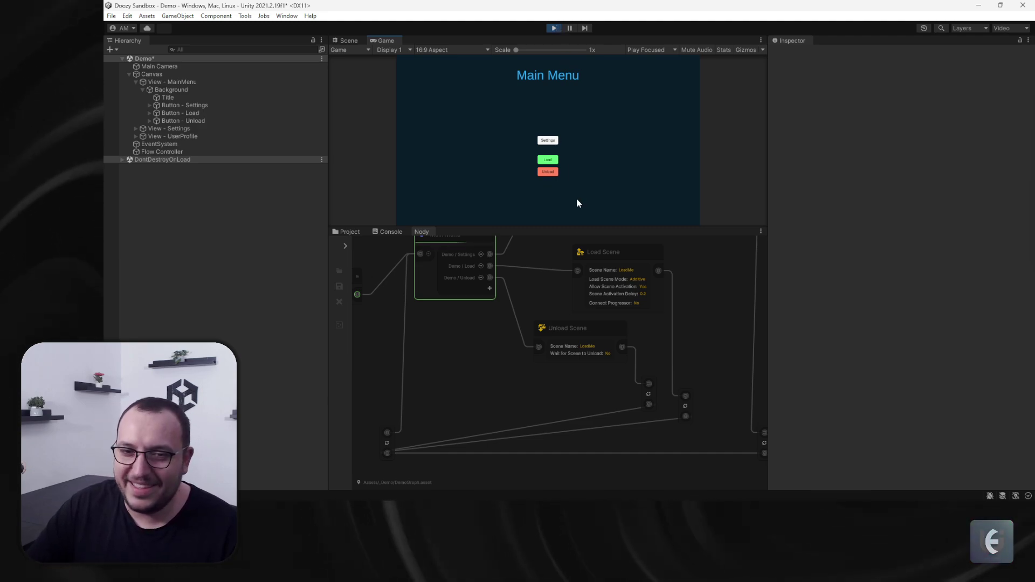
- Test the navigation from Main Menu through Settings to User Profile and back to Main Menu
scroll(536, 300, up, 1)
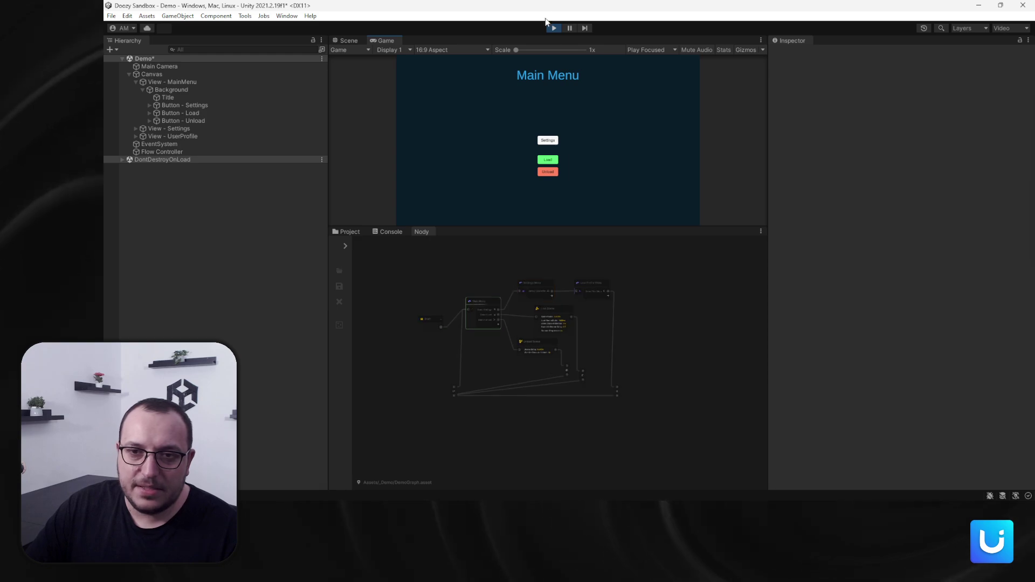
click(547, 140)
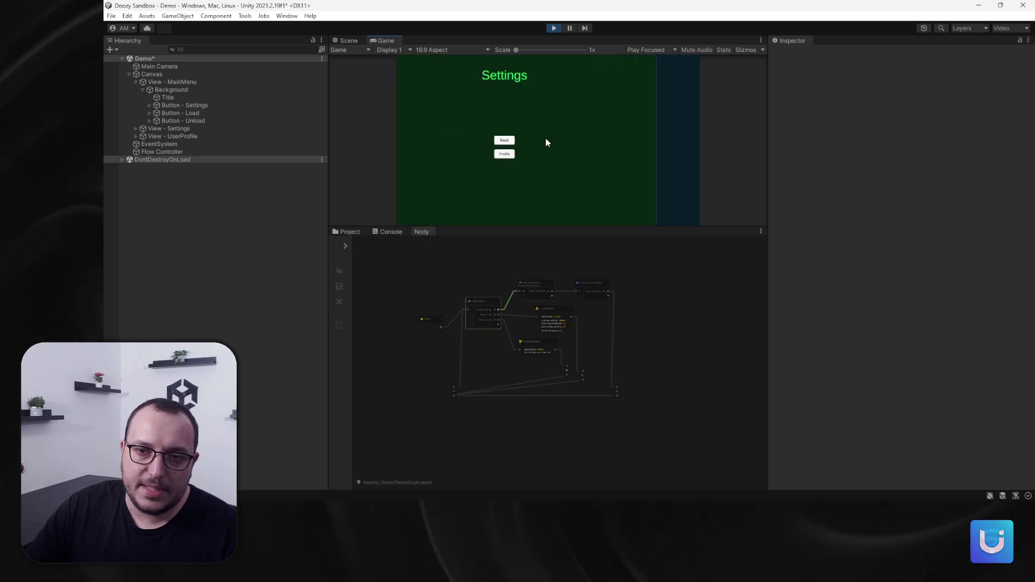
click(549, 155)
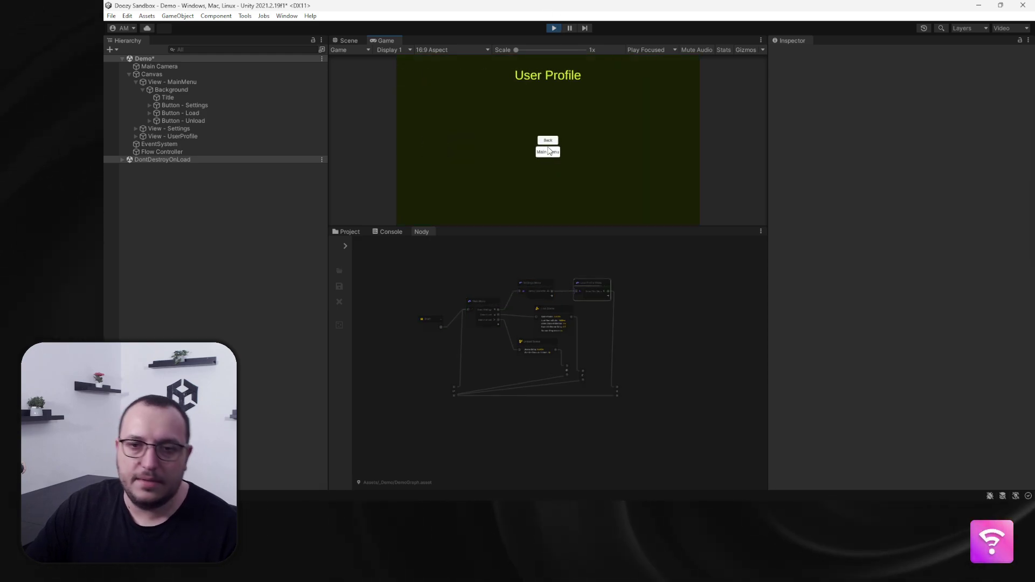
key(Escape)
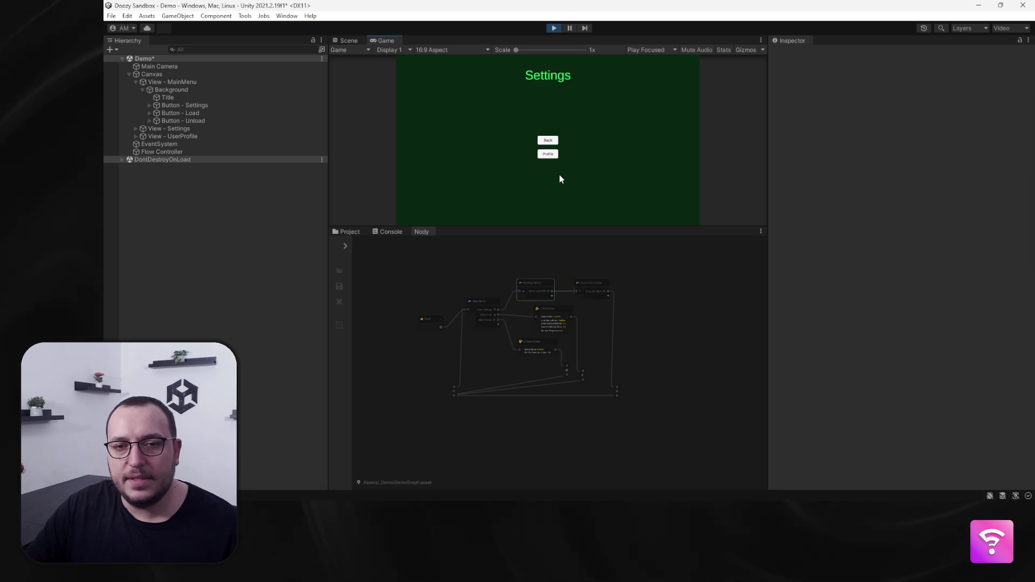
key(Escape)
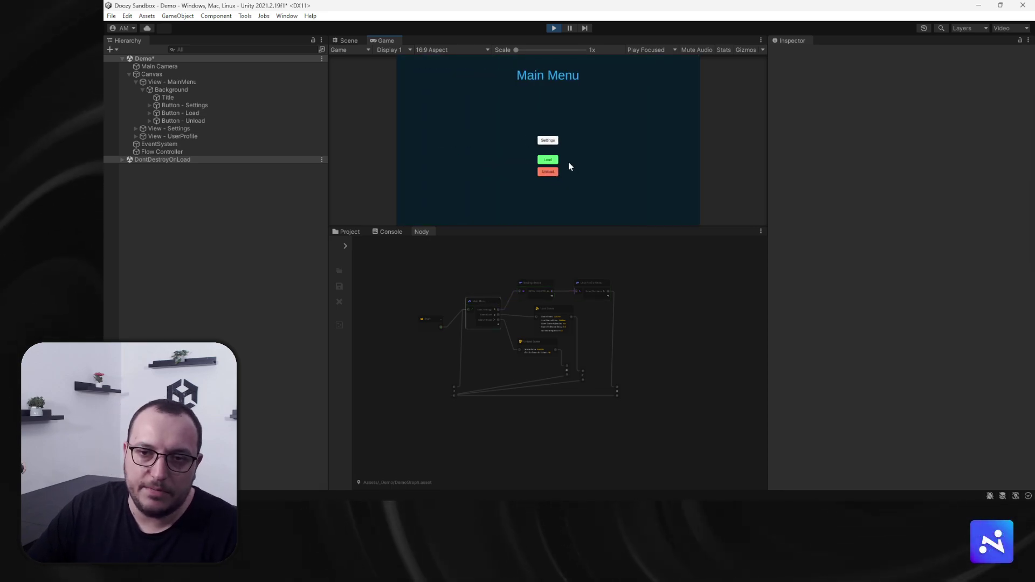
- Load and unload LoadMe repeatedly from the main menu, inspecting the loaded scene's Canvas in the hierarchy before the final unload
click(548, 160)
click(548, 172)
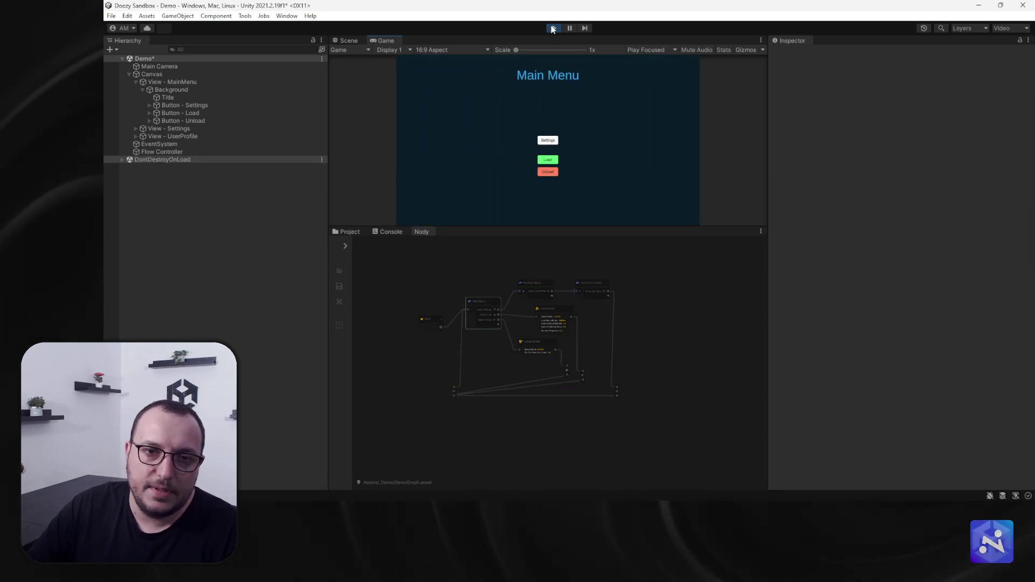
click(548, 159)
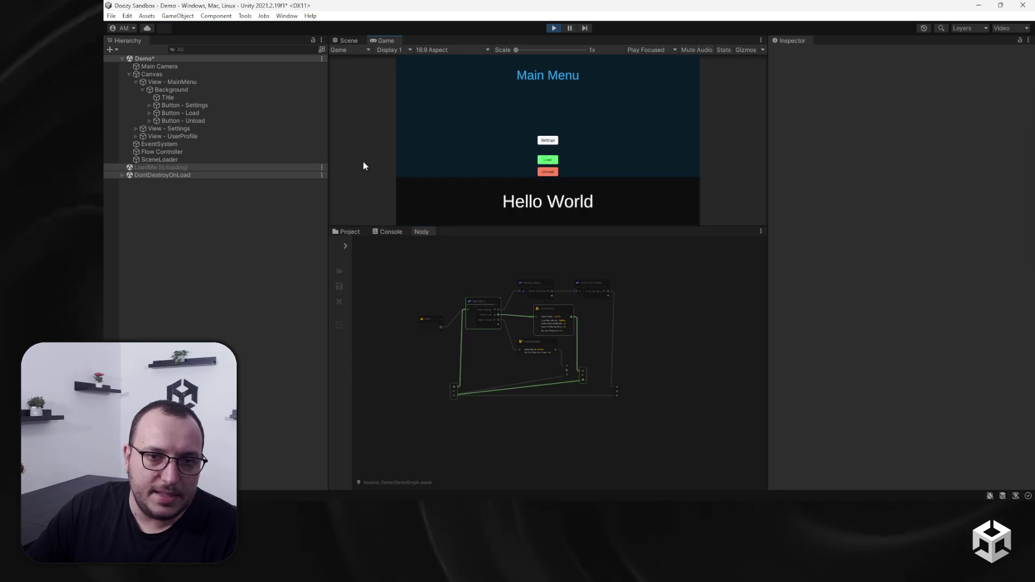
click(122, 161)
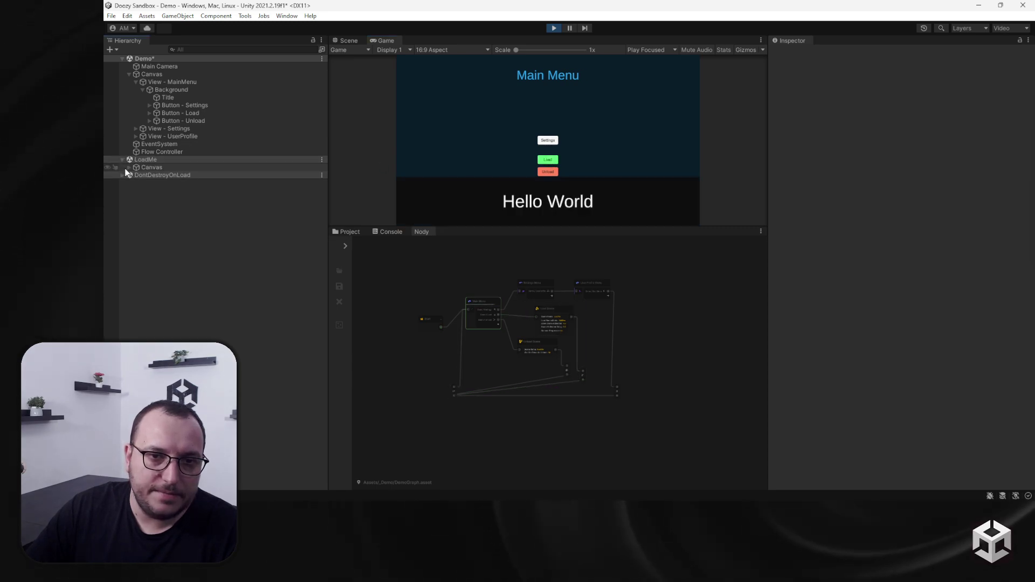
click(125, 168)
click(129, 167)
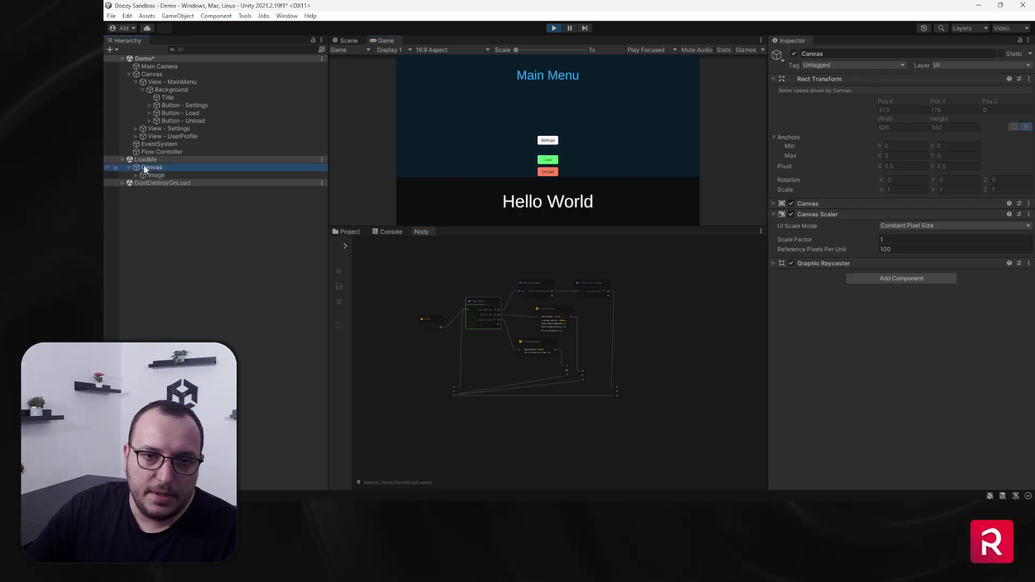
click(122, 159)
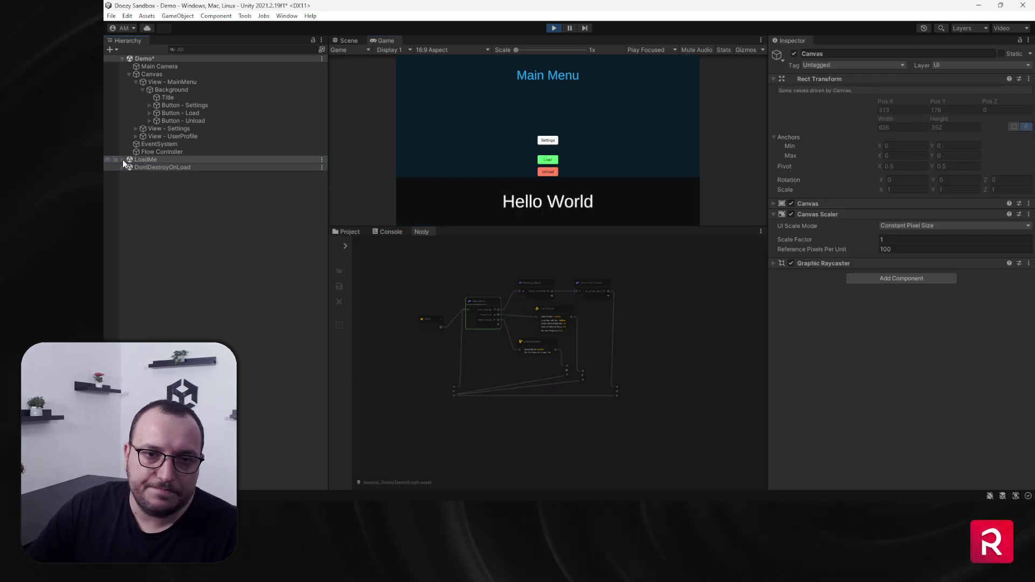
click(545, 172)
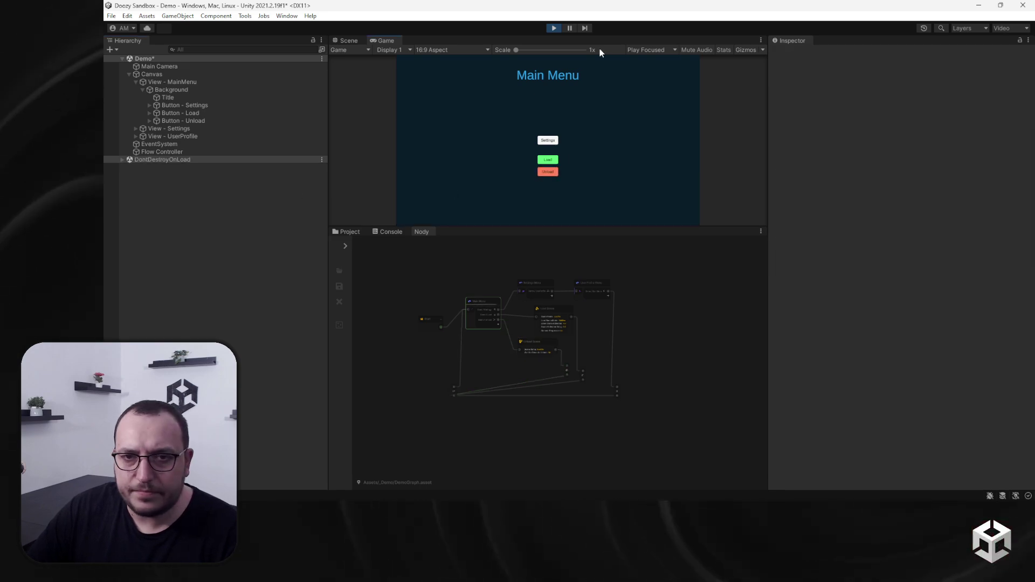